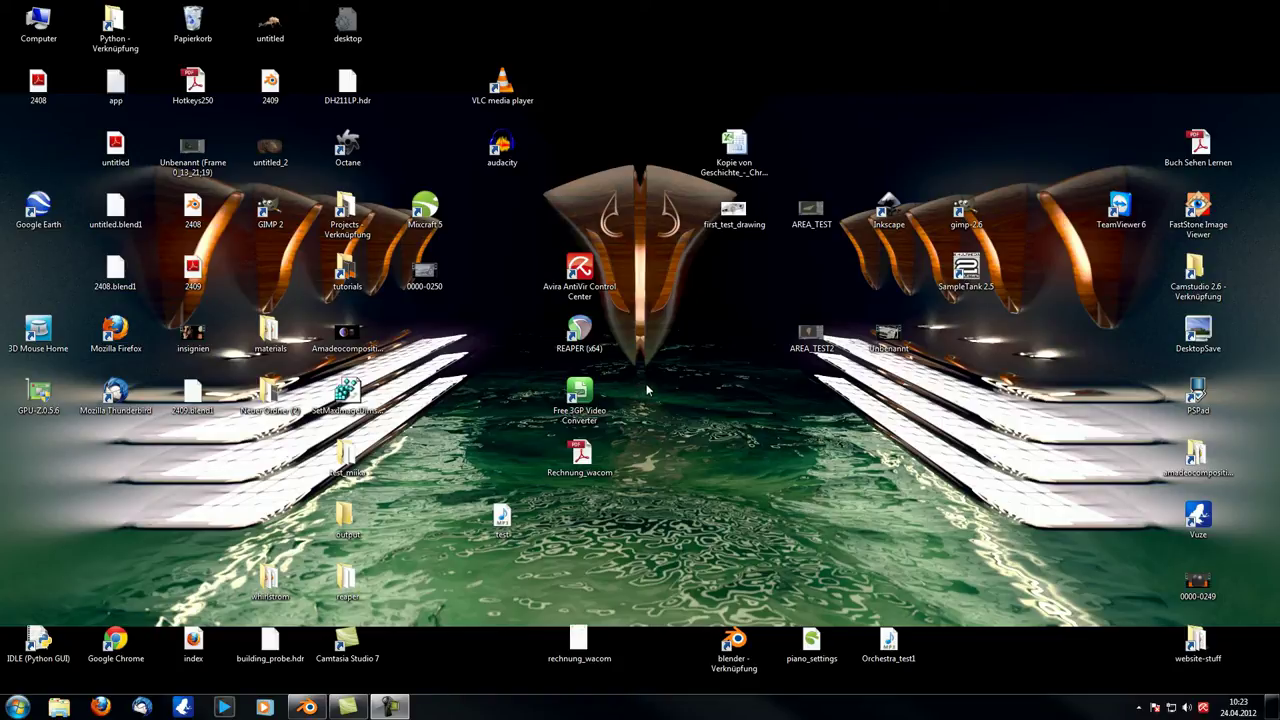
# - Launch Blender and open the recent file Appetizer_episode7.blend
pyautogui.doubleClick(735, 645)
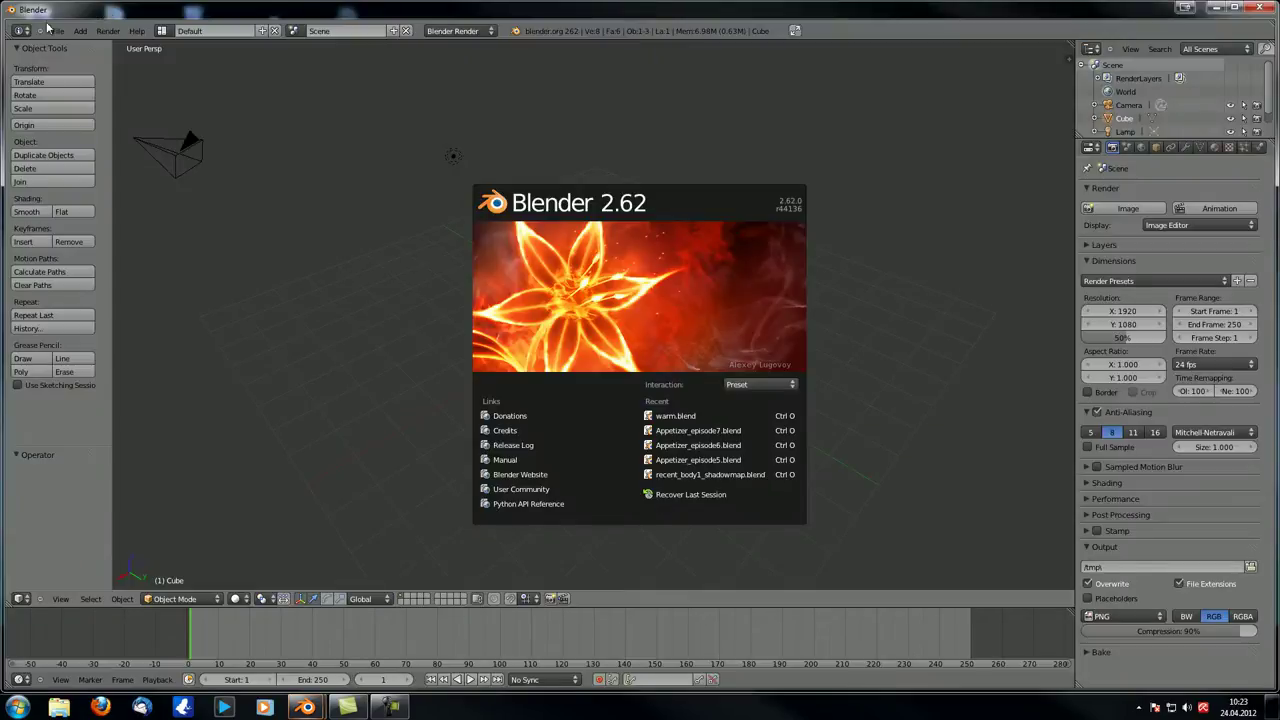
pyautogui.click(55, 30)
pyautogui.moveTo(93, 68)
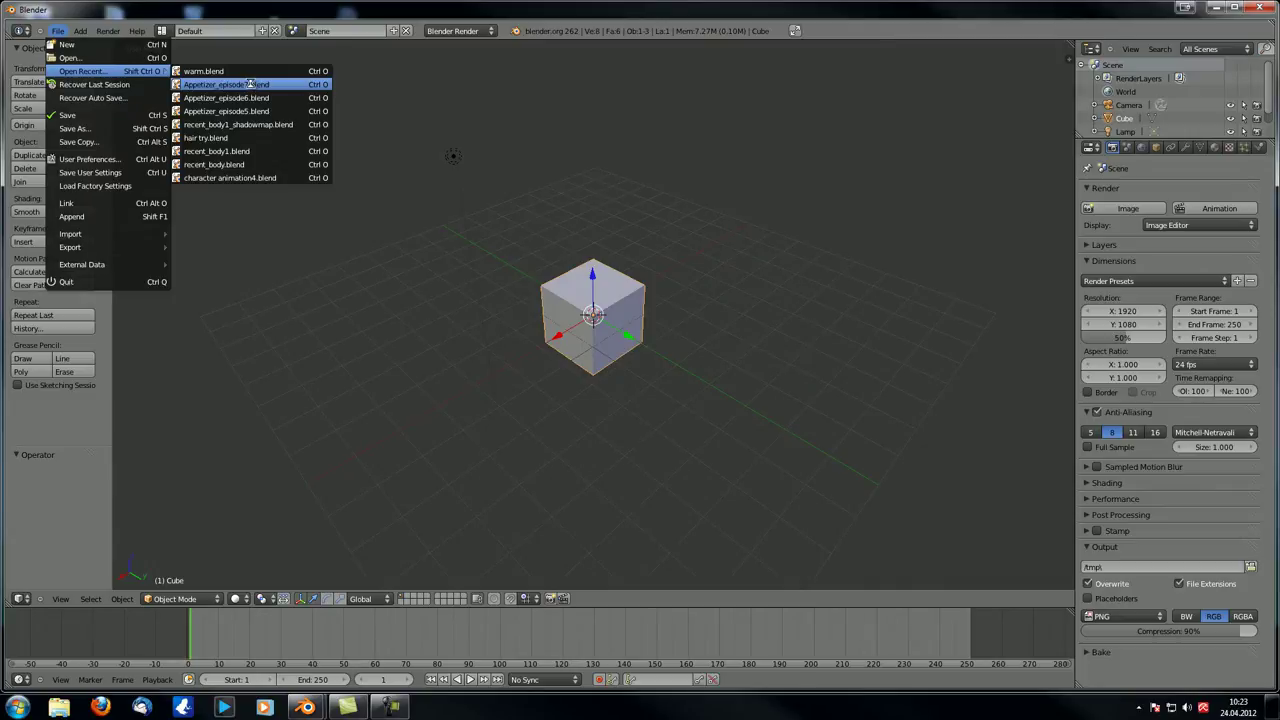
pyautogui.click(250, 86)
# - Select the liquid mesh inside the stemmed wine glass on the wooden table
pyautogui.moveTo(344, 291); pyautogui.dragTo(399, 337, button='middle')
pyautogui.scroll(5, 408, 392)
pyautogui.keyDown('shift'); pyautogui.moveTo(420, 401); pyautogui.dragTo(465, 211, button='middle'); pyautogui.keyUp('shift')
pyautogui.scroll(-3, 433, 253)
pyautogui.scroll(3, 472, 210)
pyautogui.scroll(-3, 472, 210)
pyautogui.moveTo(472, 210); pyautogui.dragTo(482, 250, button='middle')
pyautogui.rightClick(483, 250)
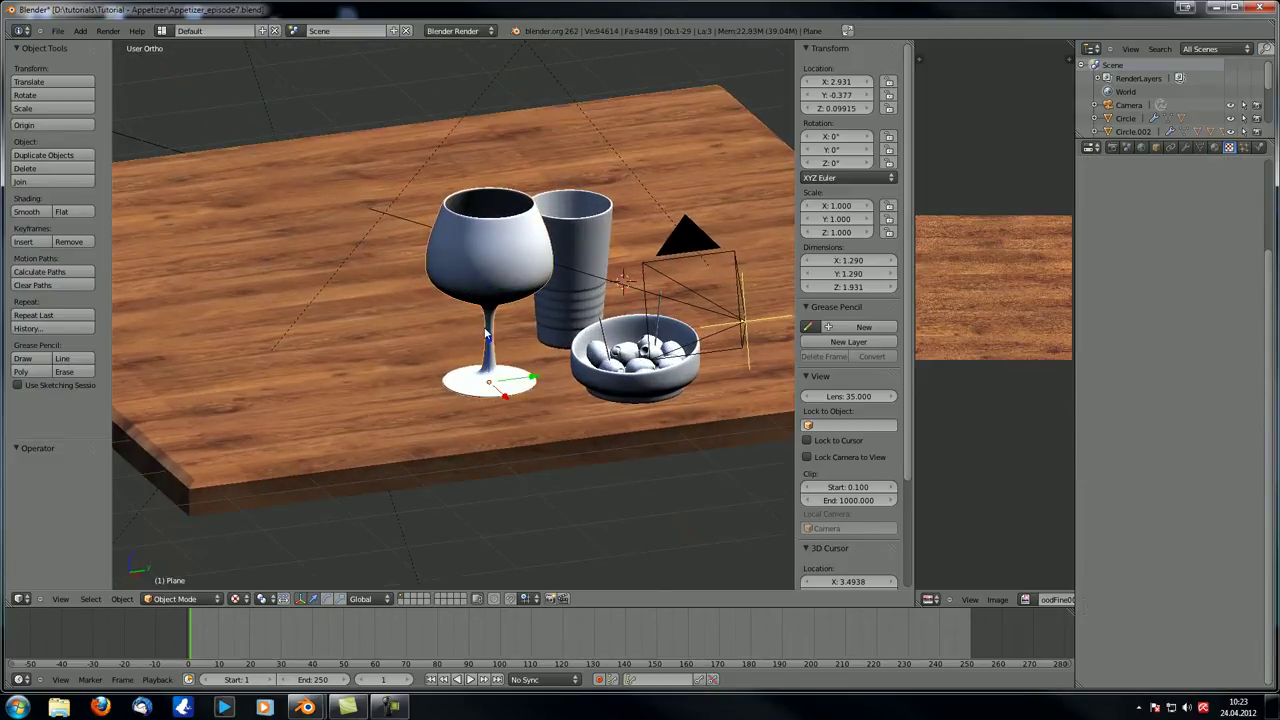
pyautogui.moveTo(486, 335)
pyautogui.mouseDown(button='middle')
pyautogui.moveTo(428, 410)
pyautogui.moveTo(433, 442)
pyautogui.moveTo(481, 282)
pyautogui.moveTo(475, 334)
pyautogui.mouseUp(button='middle')
pyautogui.press('a')
pyautogui.rightClick(481, 282)
pyautogui.scroll(-2, 478, 337)
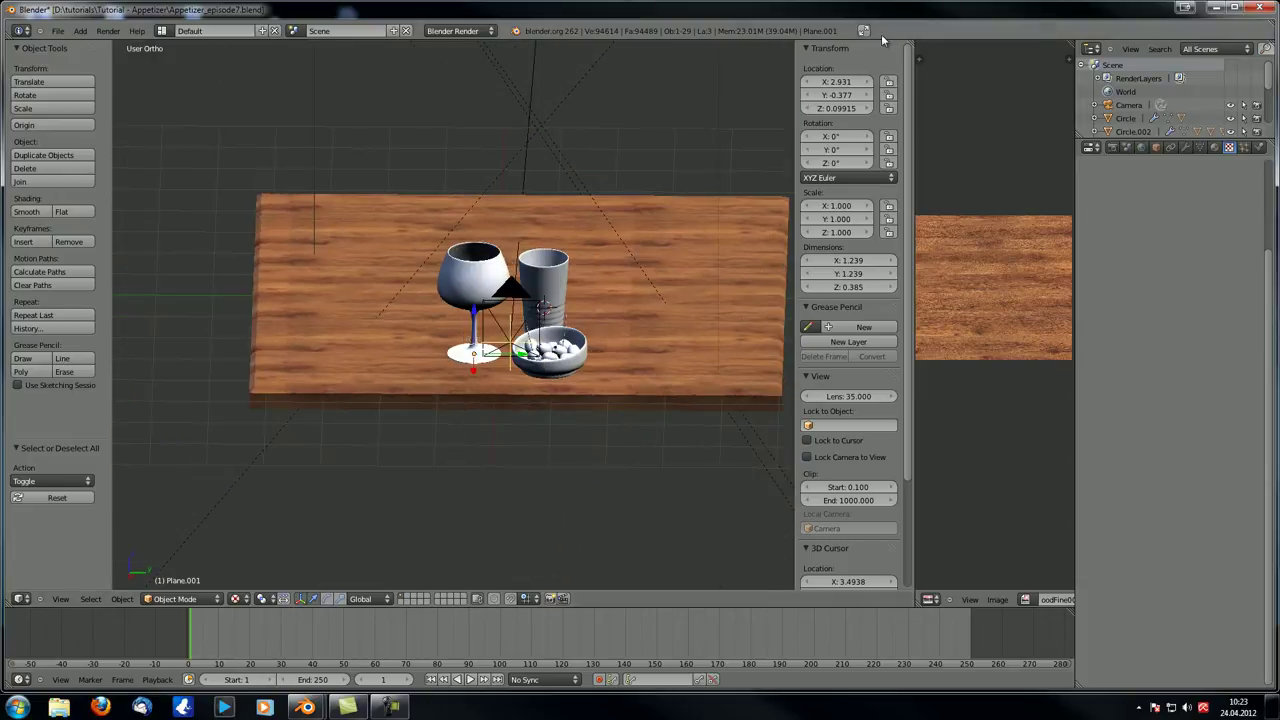
# - Widen the 3D viewport over the neighbouring image editor and frame the wine glass
pyautogui.moveTo(908, 44); pyautogui.dragTo(980, 60)
pyautogui.moveTo(691, 342); pyautogui.dragTo(577, 312, button='middle')
pyautogui.scroll(4, 577, 312)
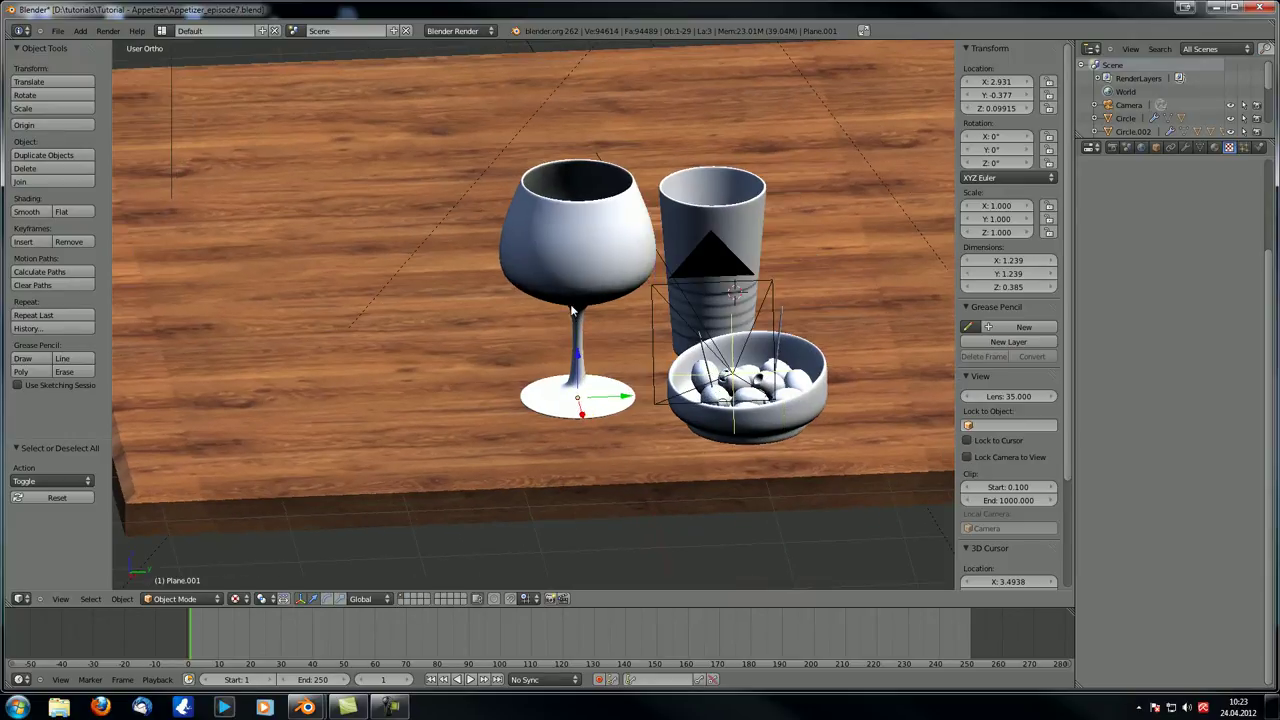
pyautogui.scroll(-2, 573, 312)
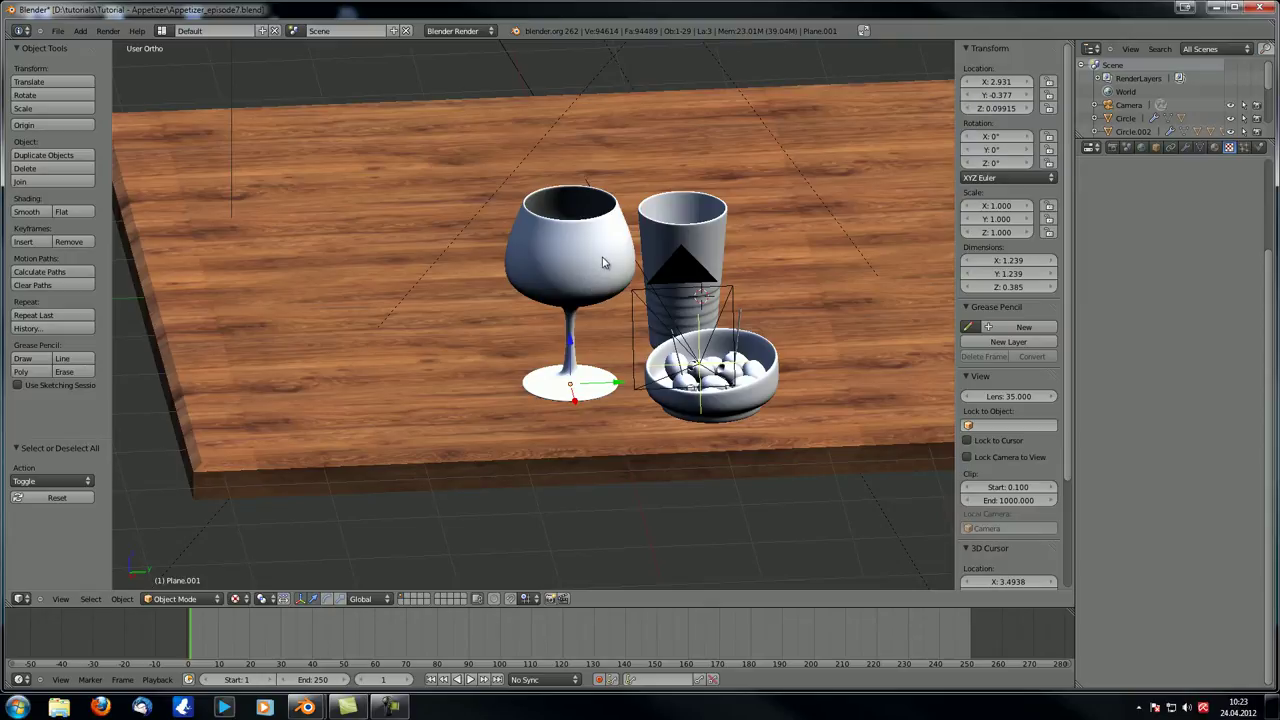
pyautogui.moveTo(572, 271)
pyautogui.mouseDown(button='middle')
pyautogui.moveTo(574, 290)
pyautogui.moveTo(580, 258)
pyautogui.mouseUp(button='middle')
pyautogui.scroll(3, 576, 303)
pyautogui.scroll(-3, 576, 303)
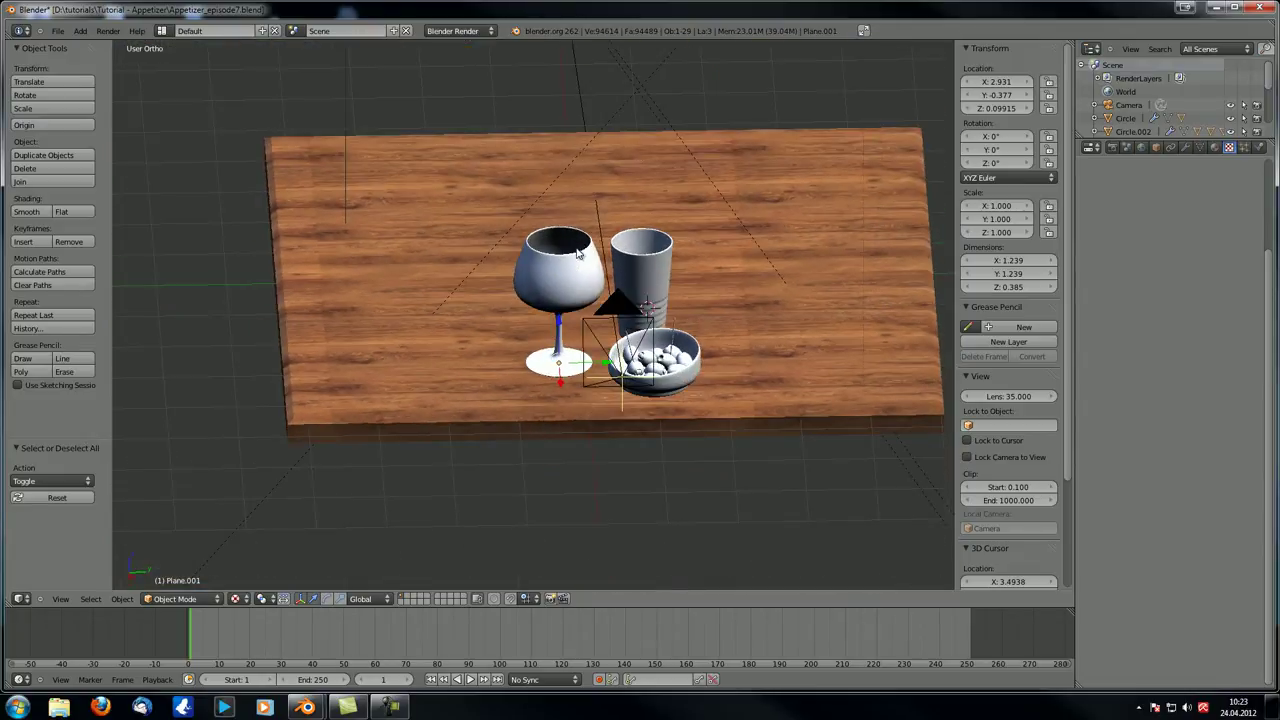
pyautogui.rightClick(580, 258)
pyautogui.moveTo(586, 283); pyautogui.dragTo(566, 290, button='middle')
pyautogui.rightClick(569, 292)
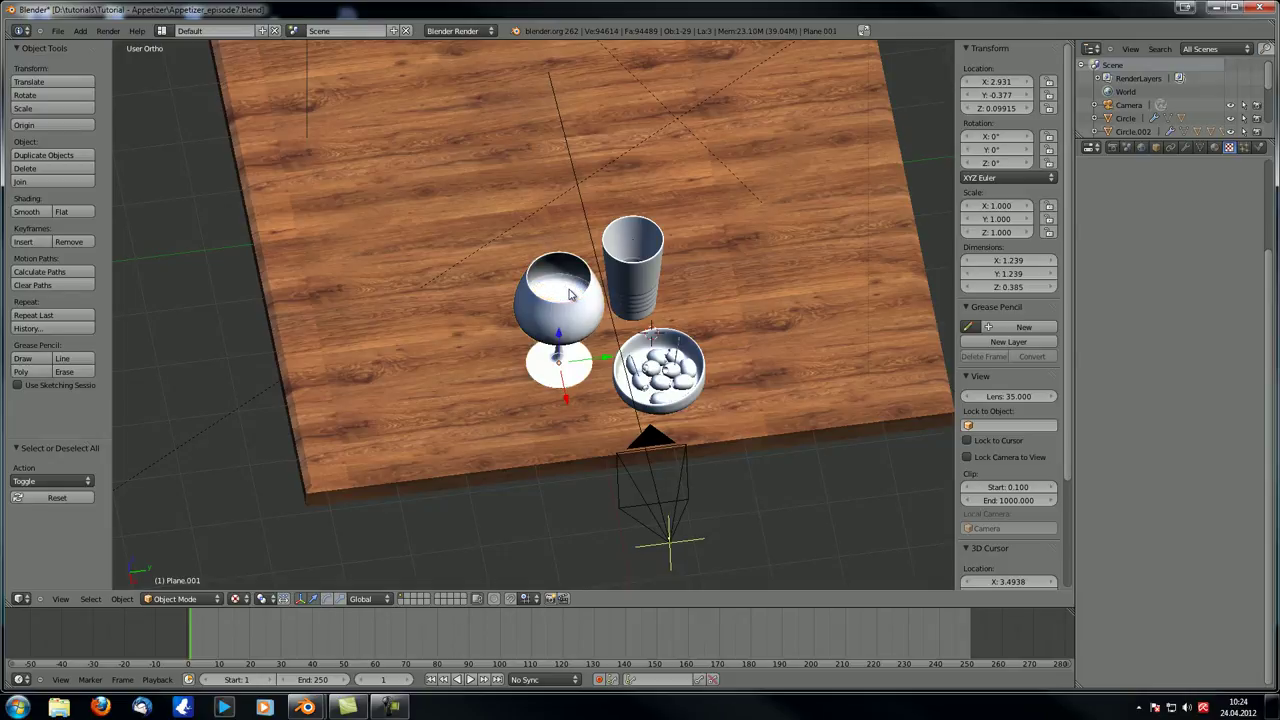
pyautogui.press('g')
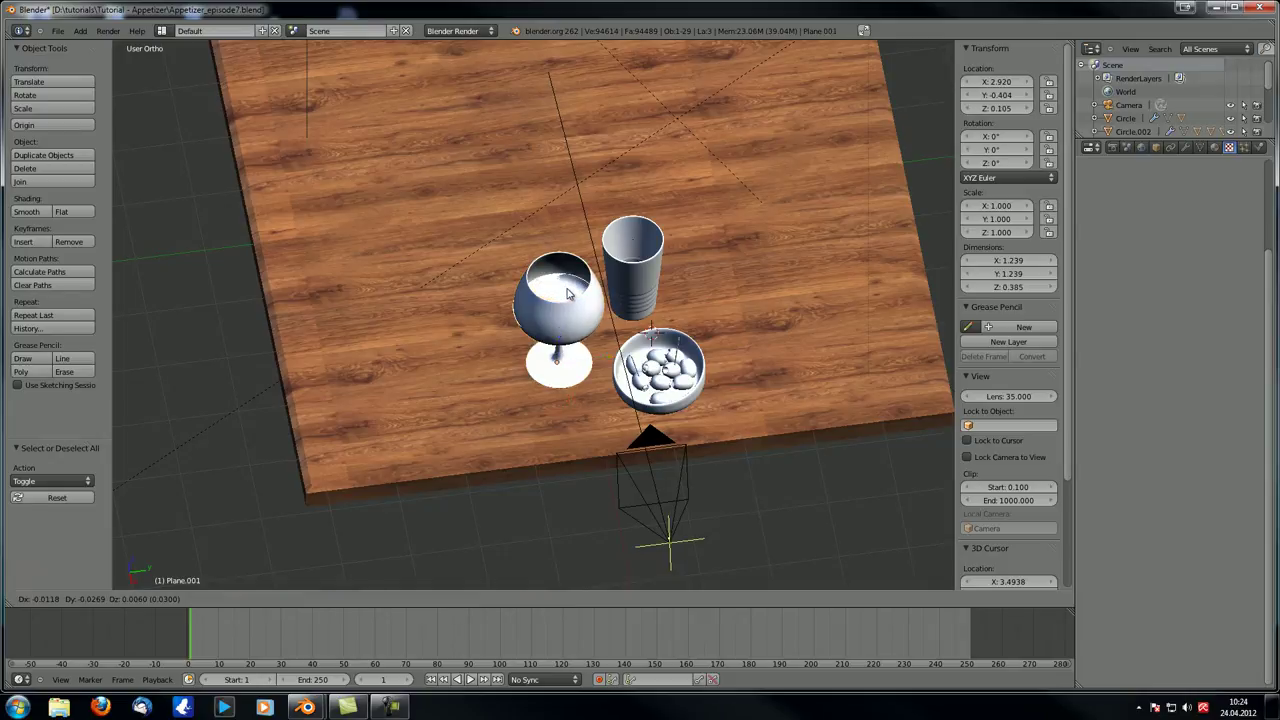
pyautogui.press('Escape')
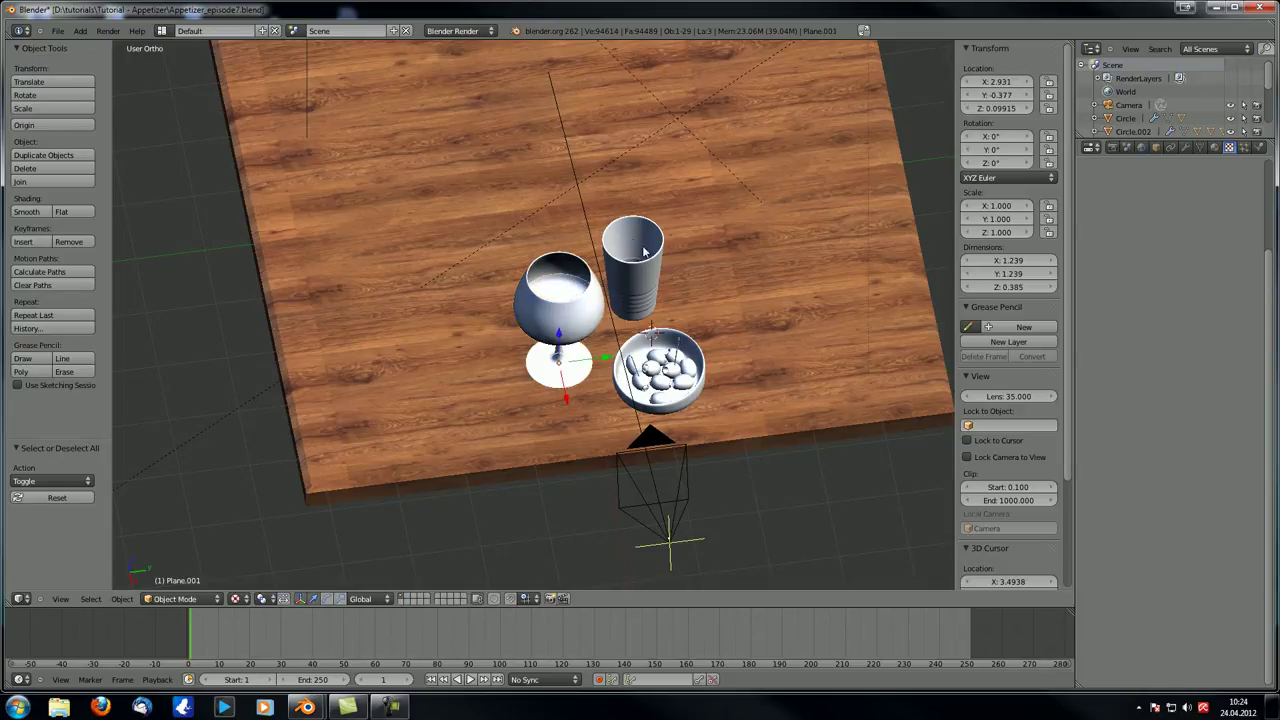
# - Isolate the wine liquid in local view and display it with solid shading
pyautogui.press('KP_Divide')
pyautogui.scroll(-5, 556, 222)
pyautogui.moveTo(550, 279)
pyautogui.mouseDown(button='middle')
pyautogui.moveTo(606, 218)
pyautogui.moveTo(565, 279)
pyautogui.moveTo(524, 283)
pyautogui.moveTo(497, 249)
pyautogui.moveTo(555, 237)
pyautogui.moveTo(558, 206)
pyautogui.moveTo(522, 257)
pyautogui.moveTo(523, 323)
pyautogui.mouseUp(button='middle')
pyautogui.scroll(3, 565, 279)
pyautogui.click(238, 598)
pyautogui.click(246, 556)
pyautogui.scroll(2, 558, 206)
pyautogui.scroll(1, 523, 322)
pyautogui.moveTo(529, 237); pyautogui.dragTo(552, 266, button='middle')
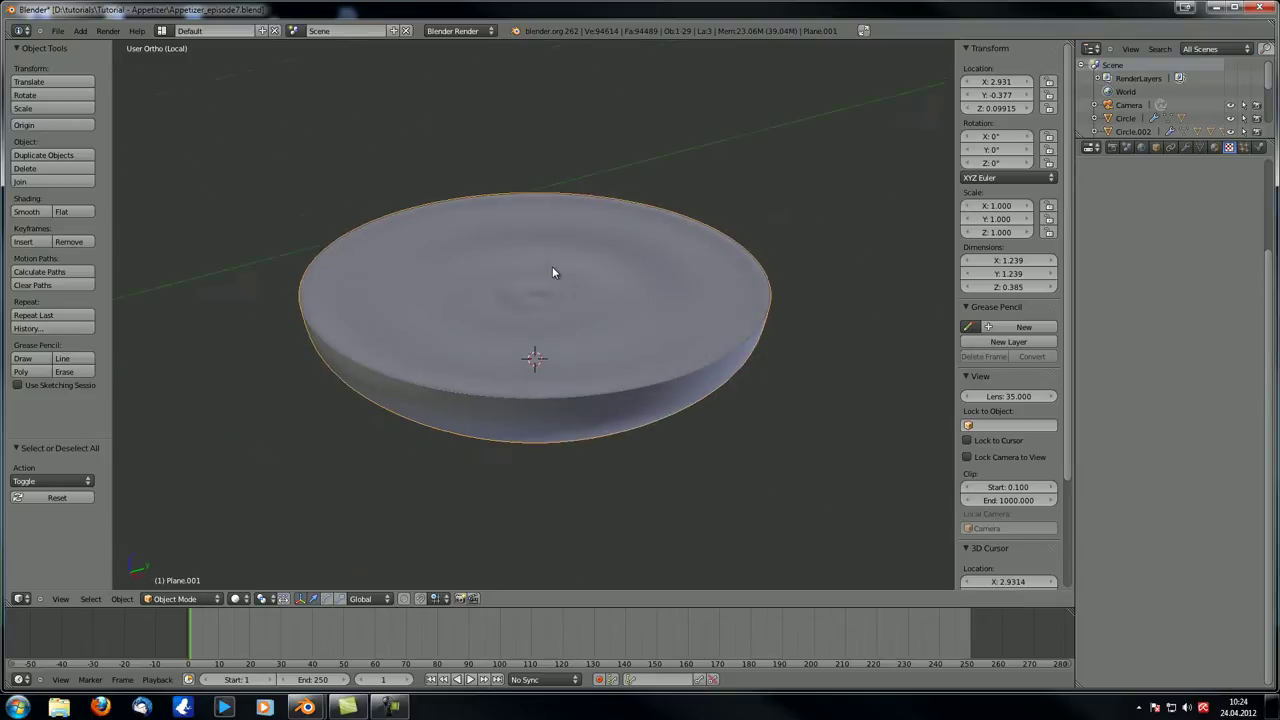
# - Recalculate the normals of the entire liquid mesh to face outward and return to Object Mode
pyautogui.press('Tab')
pyautogui.press('a')
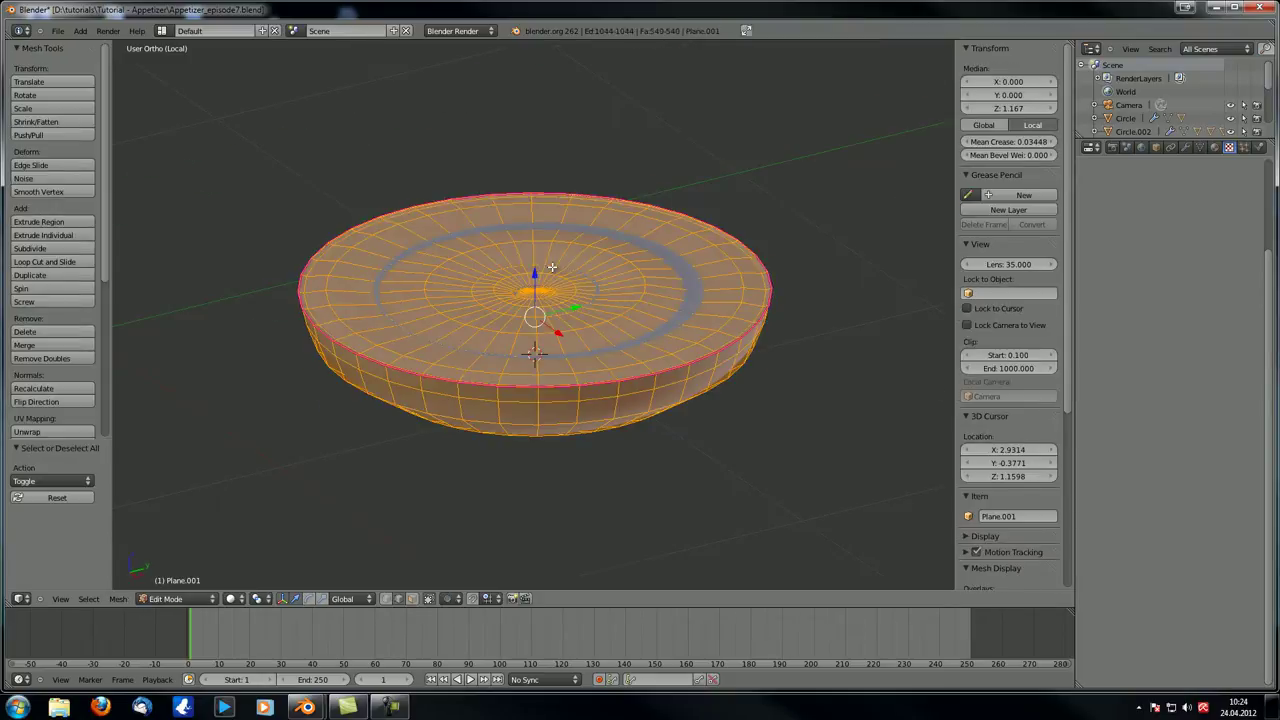
pyautogui.hotkey('ctrl', 'n')
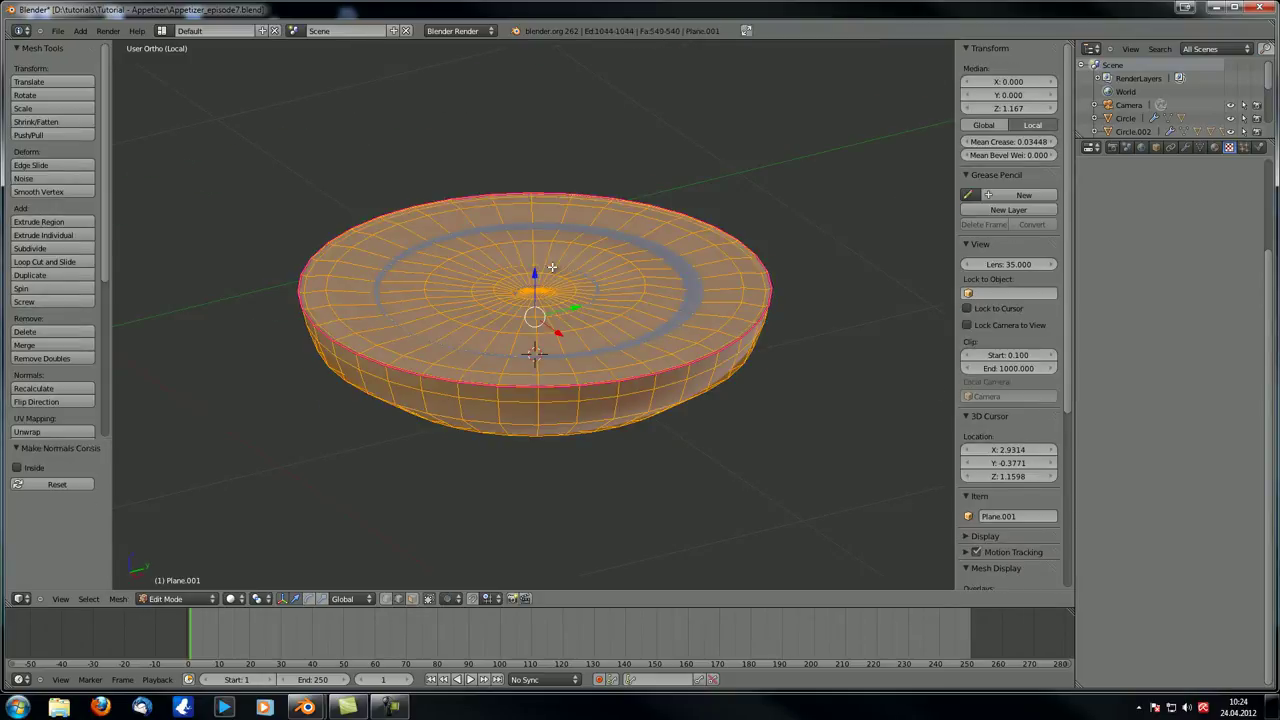
pyautogui.press('Tab')
pyautogui.moveTo(558, 259); pyautogui.dragTo(530, 220, button='middle')
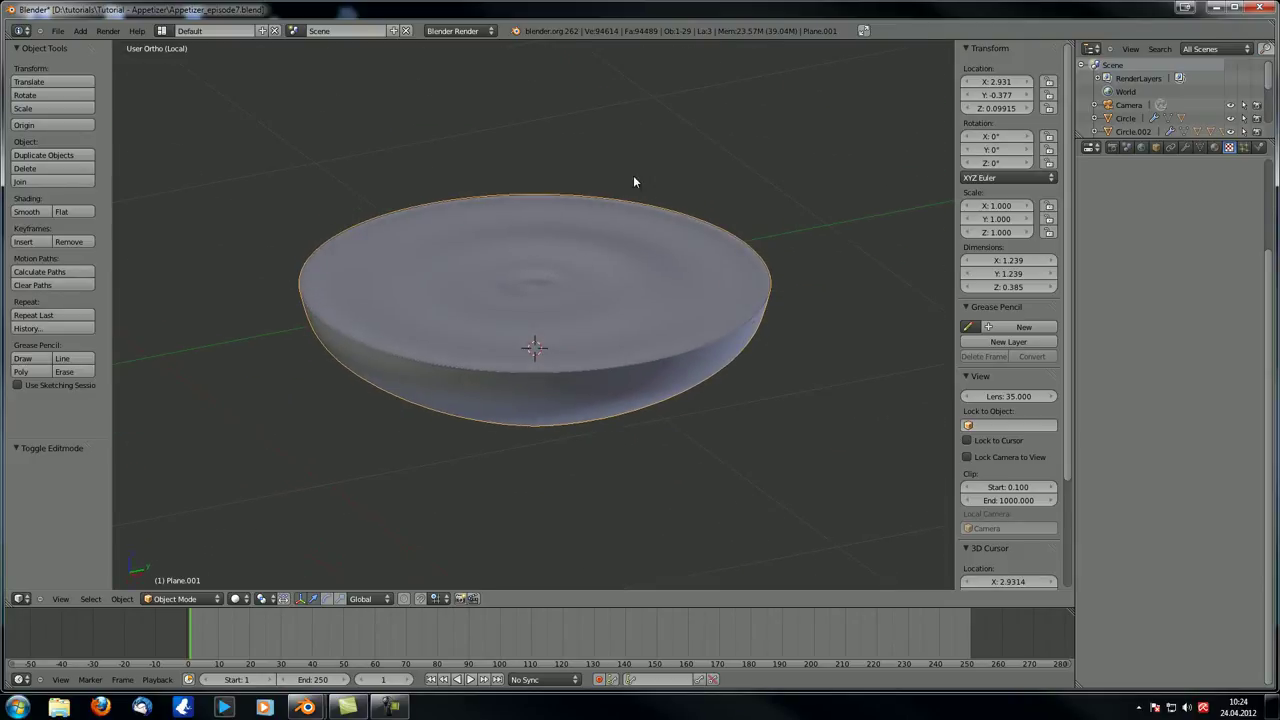
# - Add a new material to the wine liquid
pyautogui.click(1215, 147)
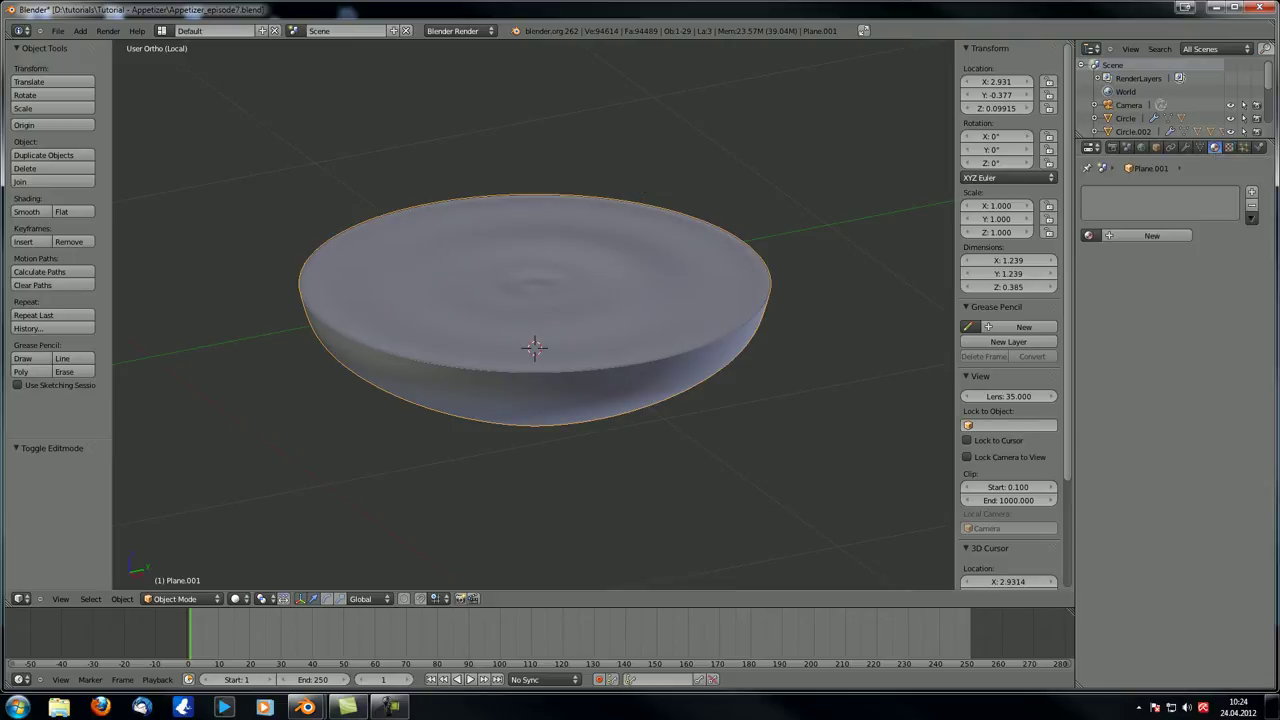
pyautogui.moveTo(806, 298); pyautogui.dragTo(798, 245, button='middle')
pyautogui.scroll(-2, 726, 315)
pyautogui.moveTo(715, 298); pyautogui.dragTo(724, 326, button='middle')
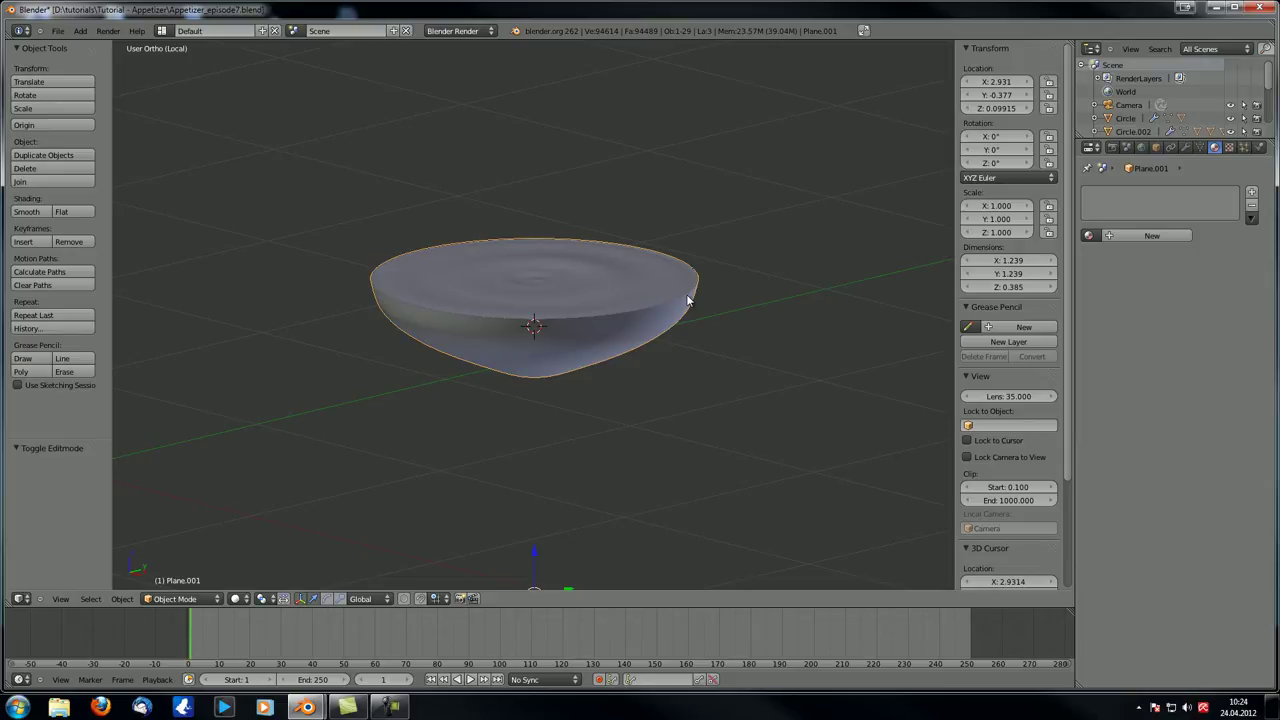
pyautogui.moveTo(514, 328)
pyautogui.mouseDown(button='middle')
pyautogui.moveTo(424, 326)
pyautogui.moveTo(491, 323)
pyautogui.moveTo(457, 328)
pyautogui.mouseUp(button='middle')
pyautogui.scroll(1, 508, 326)
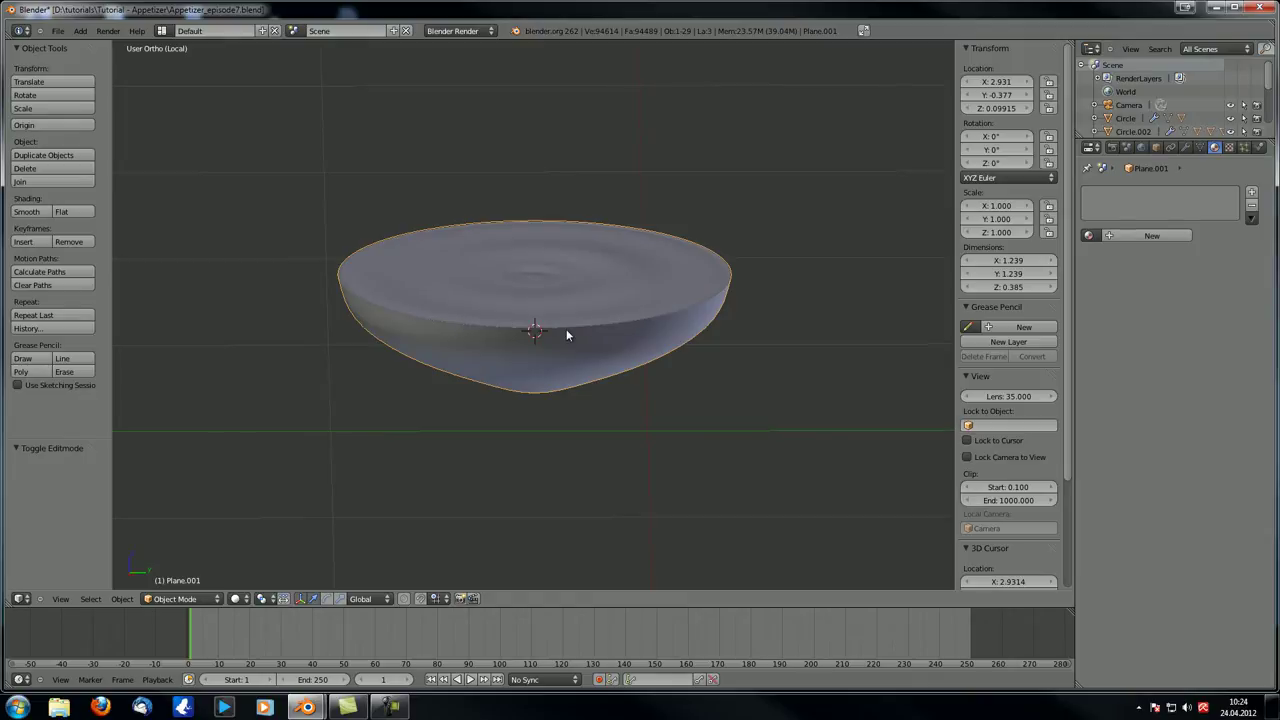
pyautogui.moveTo(566, 334); pyautogui.dragTo(571, 329, button='middle')
pyautogui.click(1132, 235)
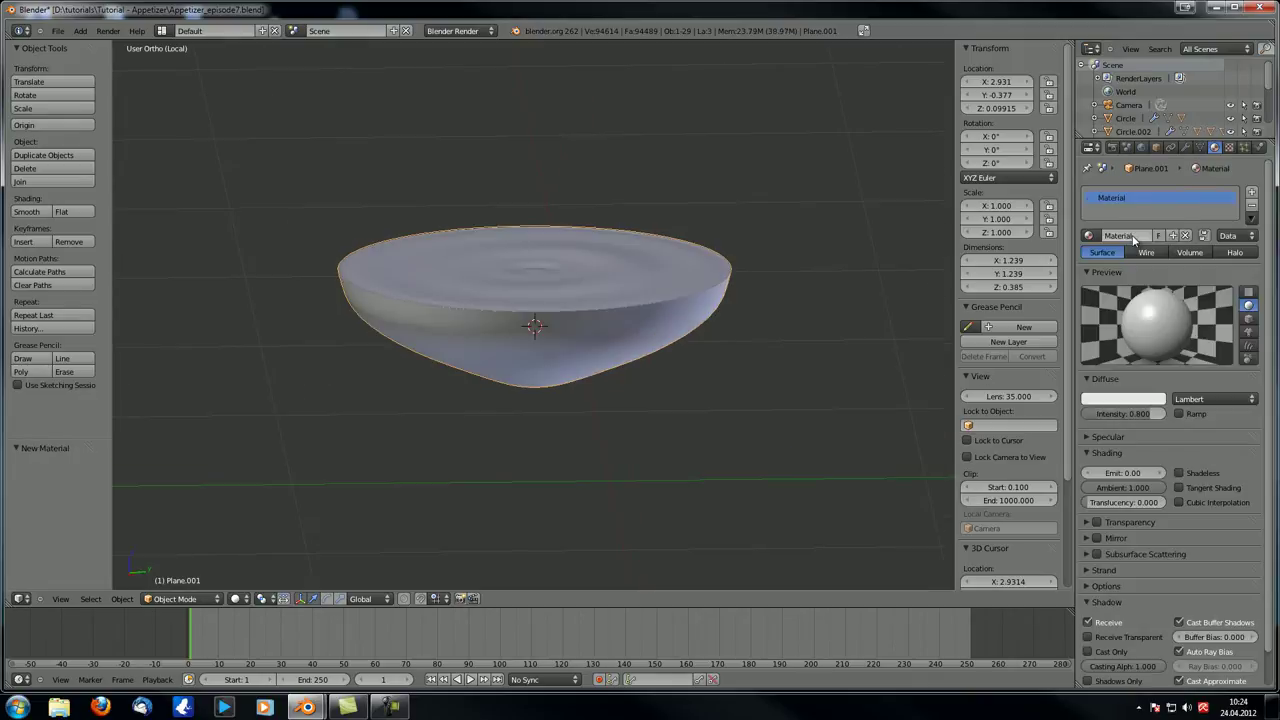
# - Set the liquid material's diffuse colour to a very dark red
pyautogui.moveTo(449, 363); pyautogui.dragTo(458, 366, button='middle')
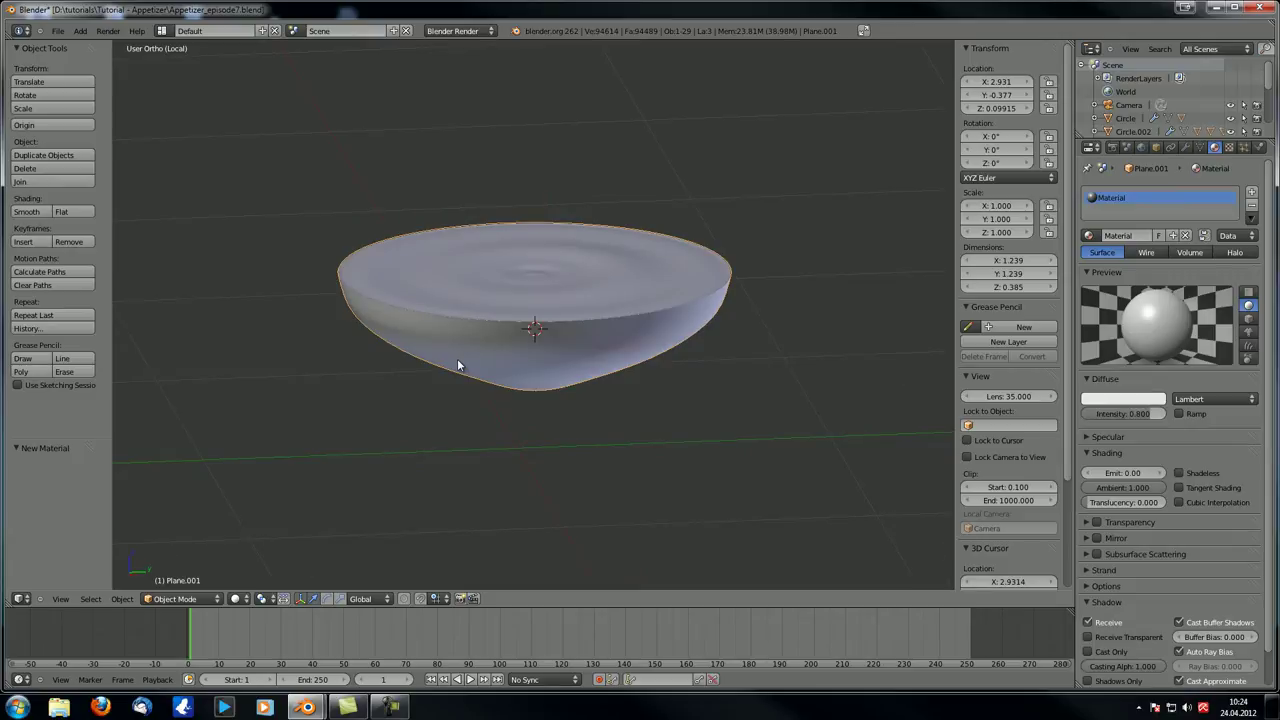
pyautogui.click(1106, 399)
pyautogui.moveTo(1104, 313); pyautogui.dragTo(1098, 336)
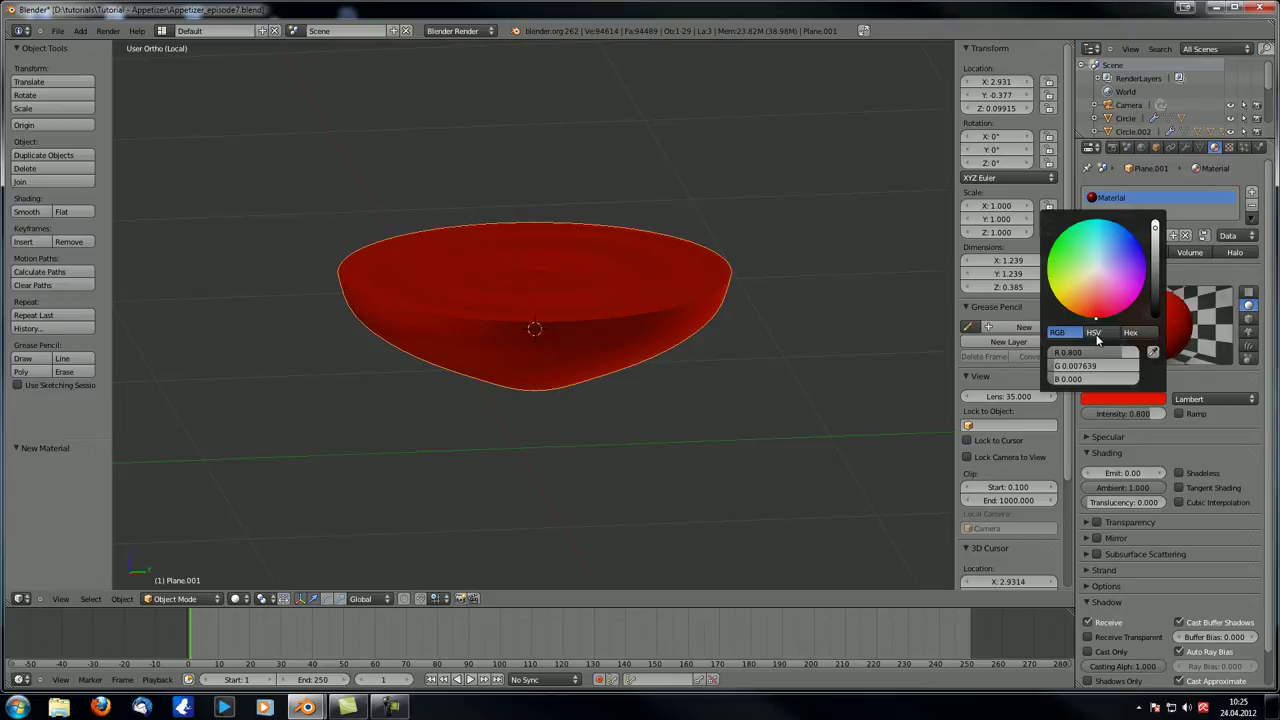
pyautogui.click(1136, 397)
pyautogui.moveTo(1154, 238); pyautogui.dragTo(1161, 284)
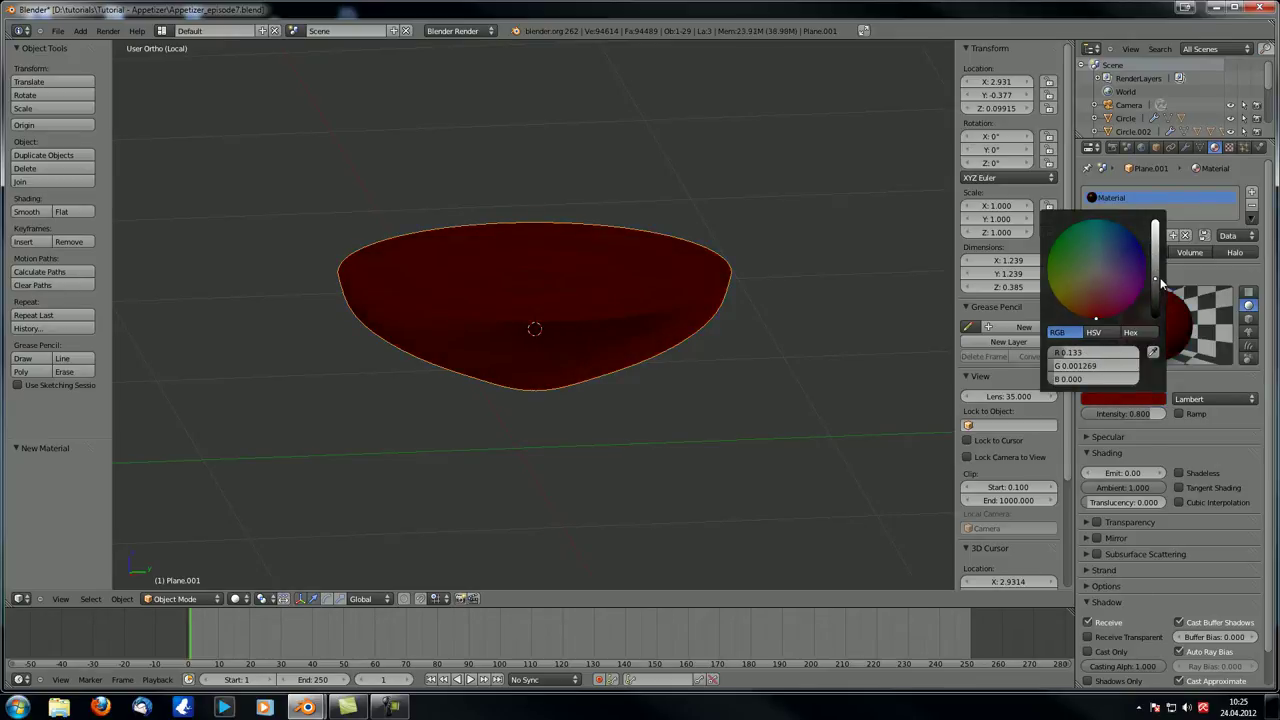
pyautogui.moveTo(1161, 284); pyautogui.dragTo(1165, 298)
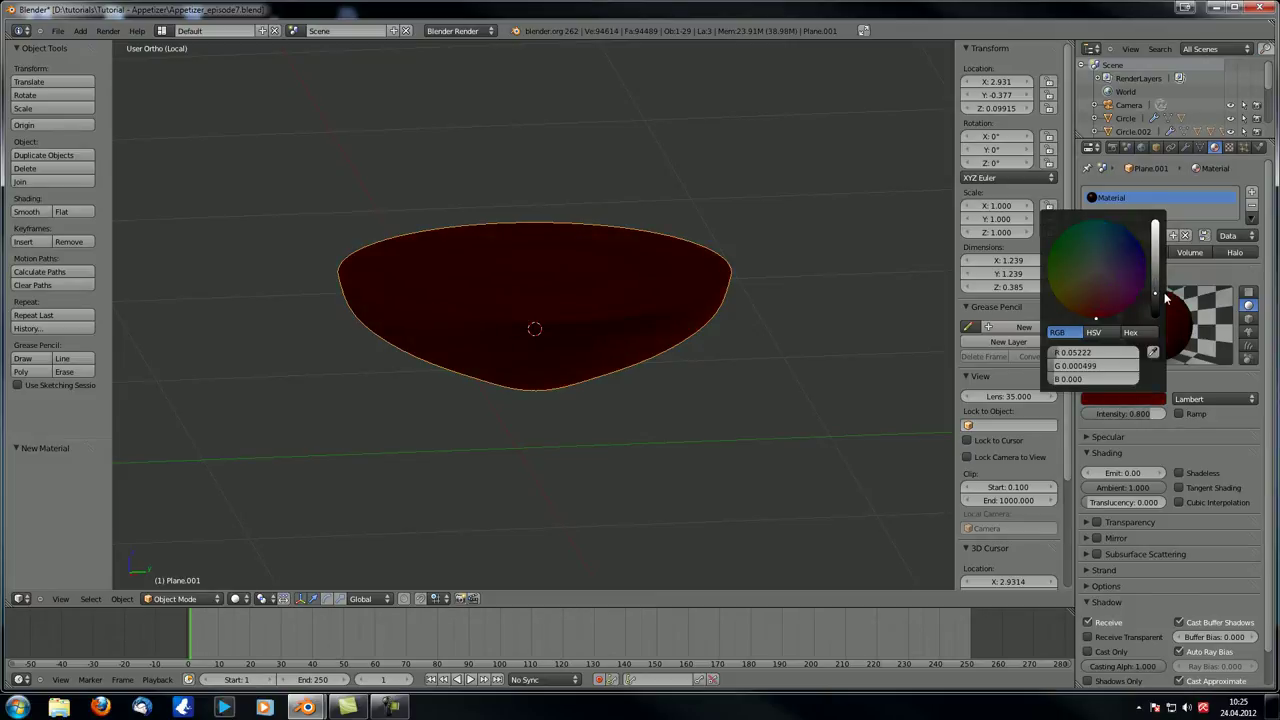
pyautogui.moveTo(1165, 298); pyautogui.dragTo(1166, 291)
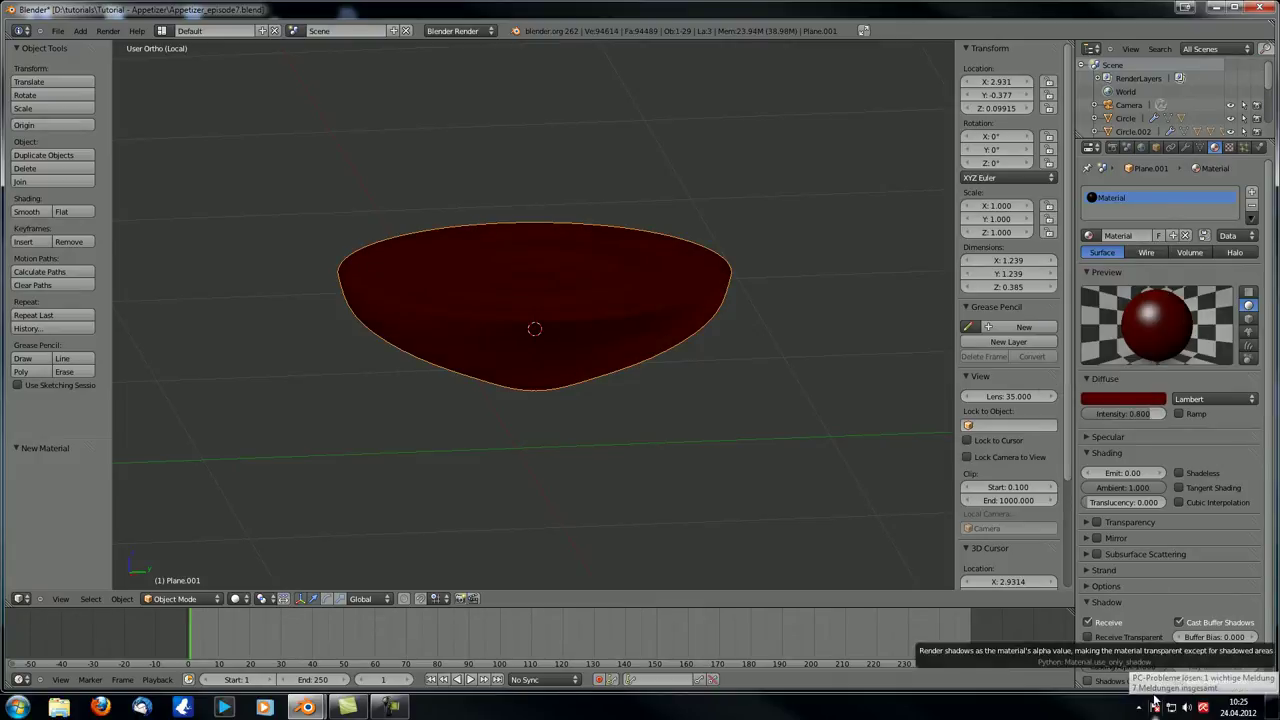
# - Set the liquid material's specular colour to light orange
pyautogui.scroll(-2, 1165, 532)
pyautogui.click(1088, 400)
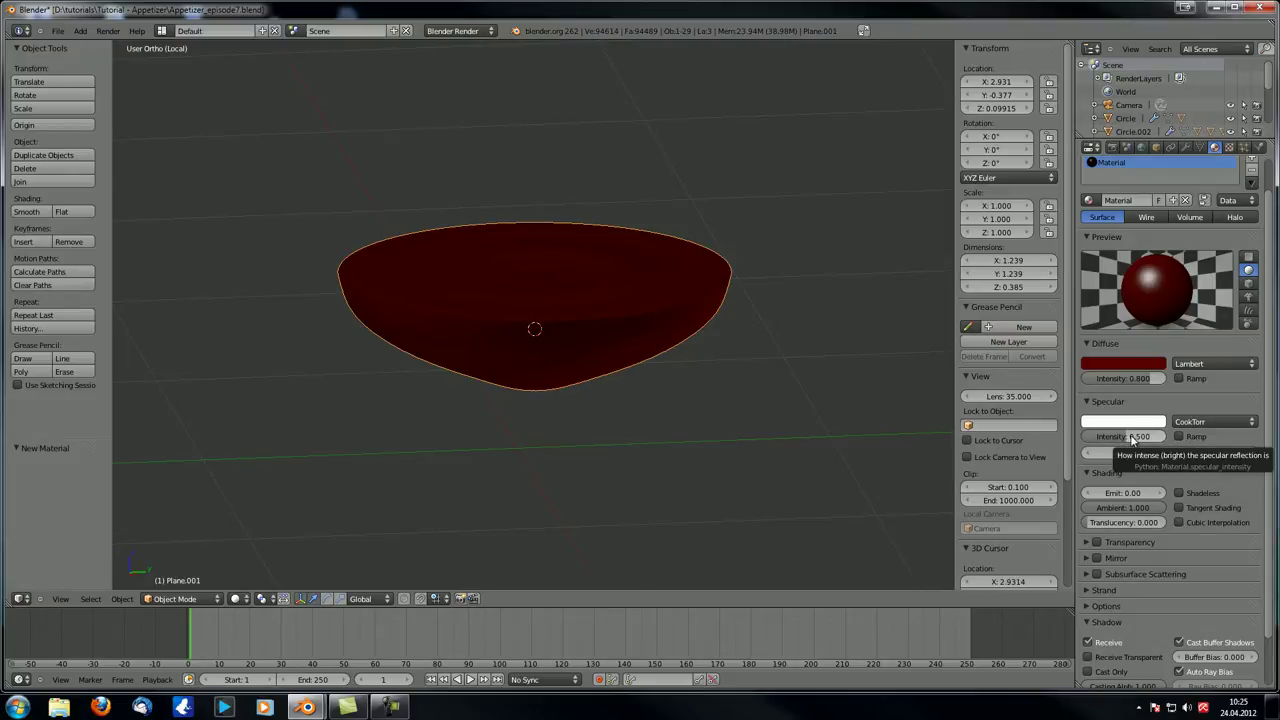
pyautogui.click(1135, 422)
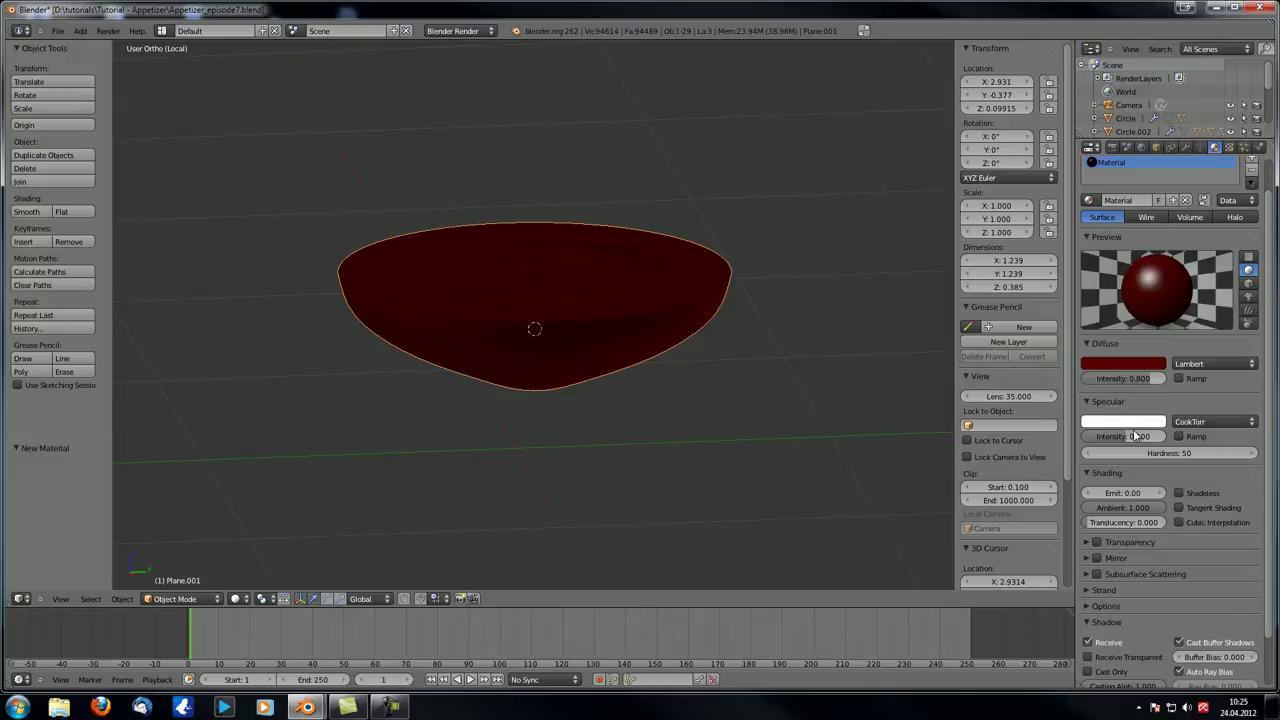
pyautogui.click(1123, 424)
pyautogui.moveTo(1113, 332); pyautogui.dragTo(1089, 342)
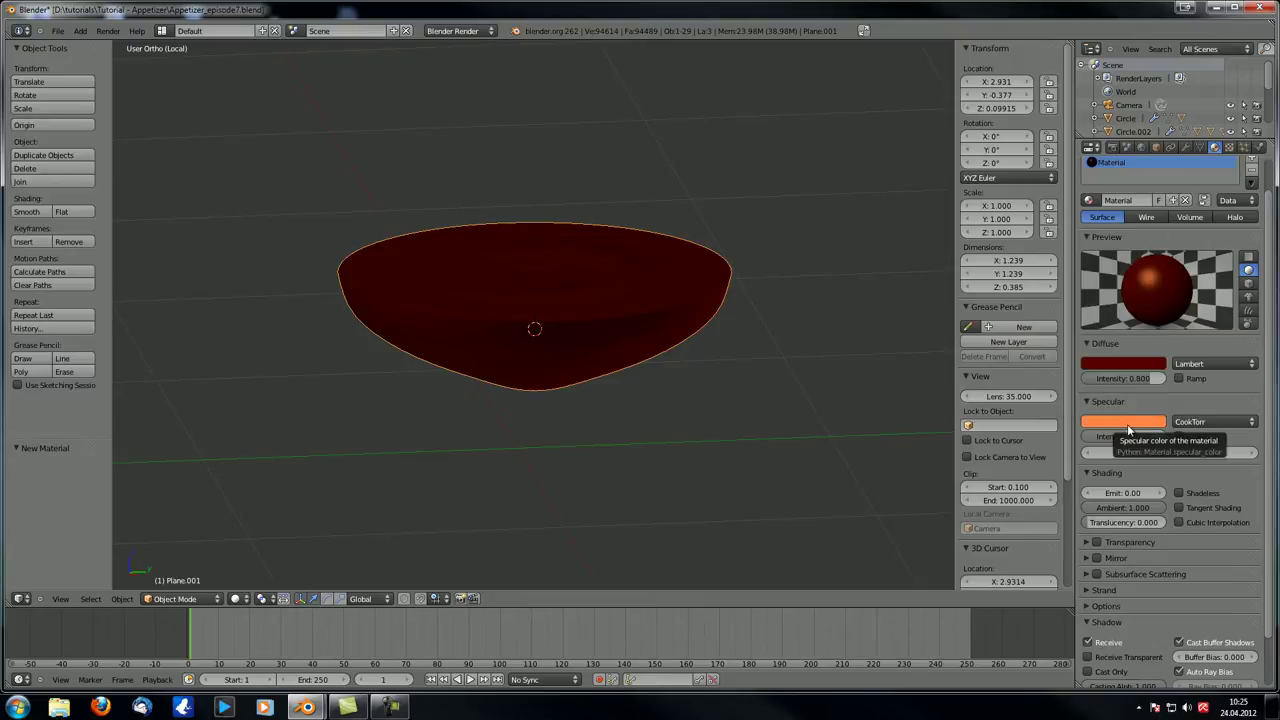
# - Set the specular shader model to WardIso with a slope of 0.040
pyautogui.click(1199, 424)
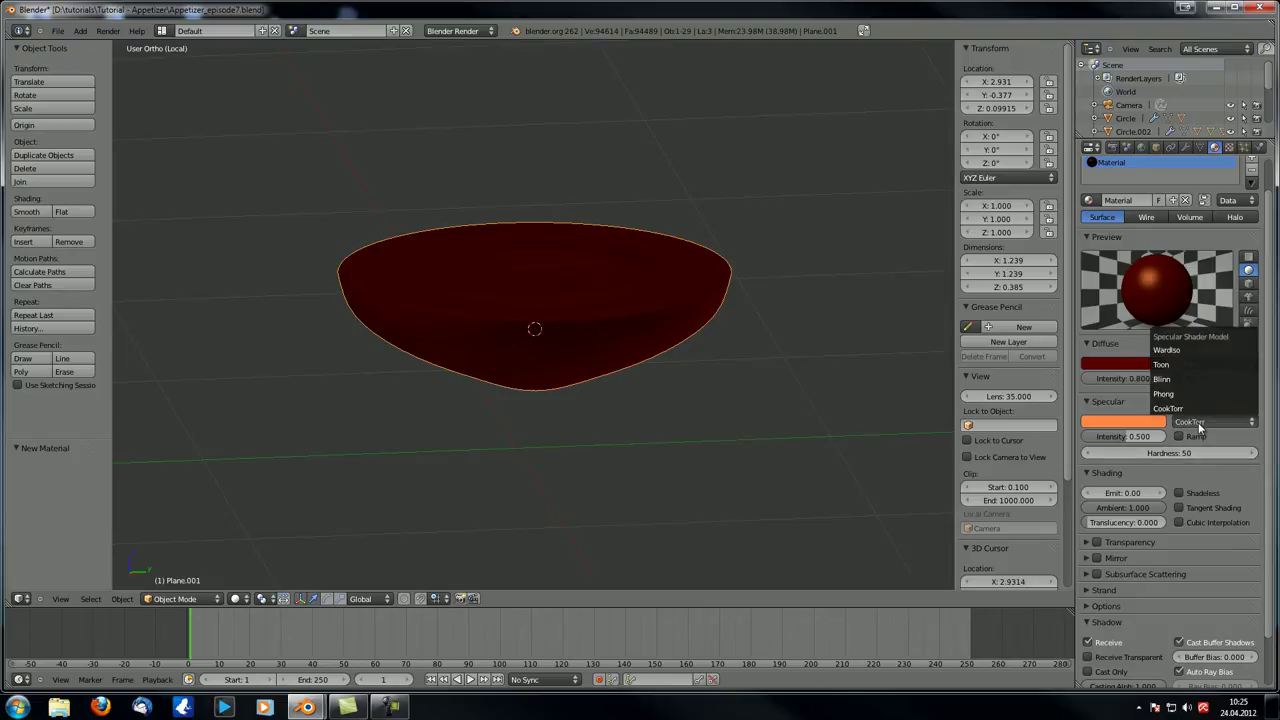
pyautogui.click(1200, 353)
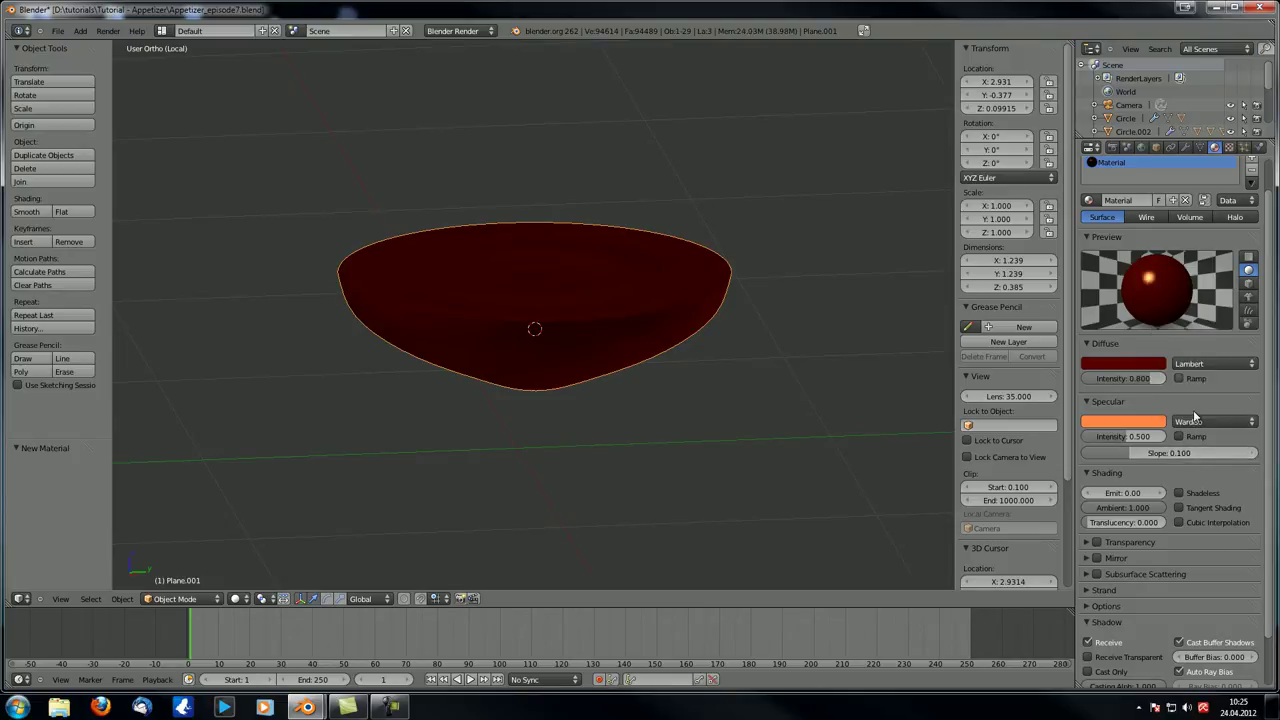
pyautogui.click(1157, 455)
pyautogui.press('BackSpace')
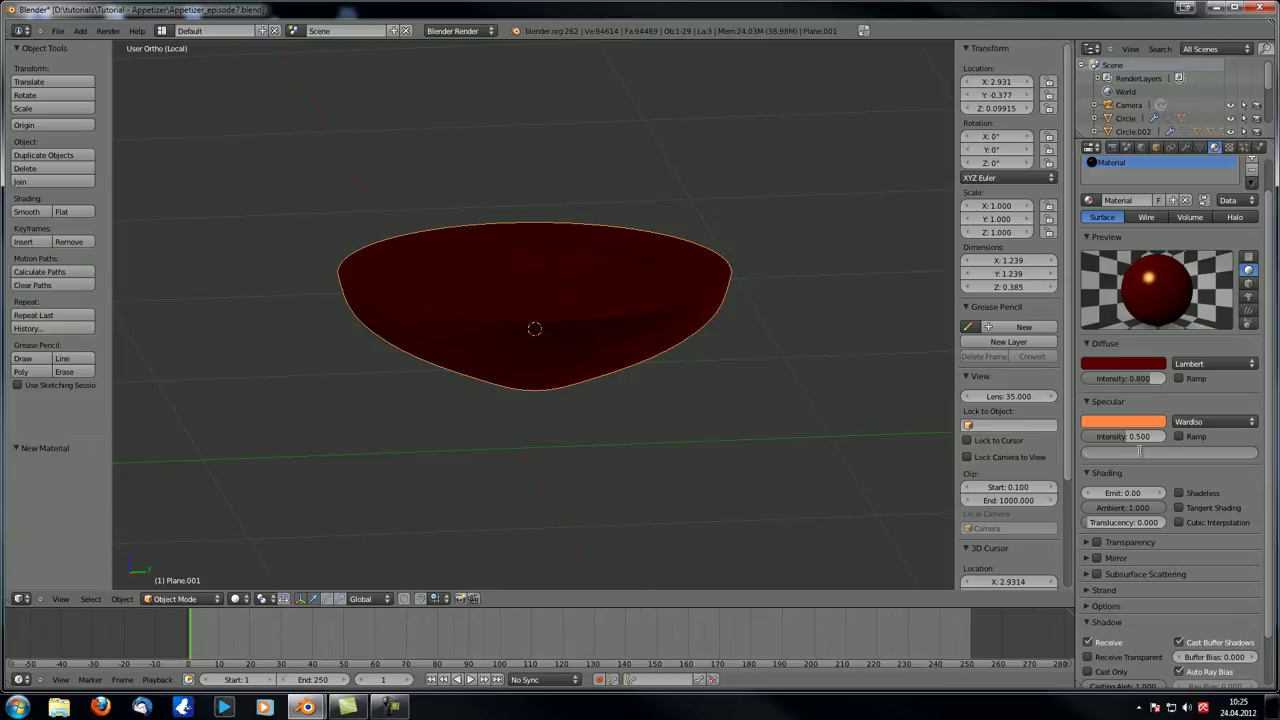
pyautogui.press('Return')
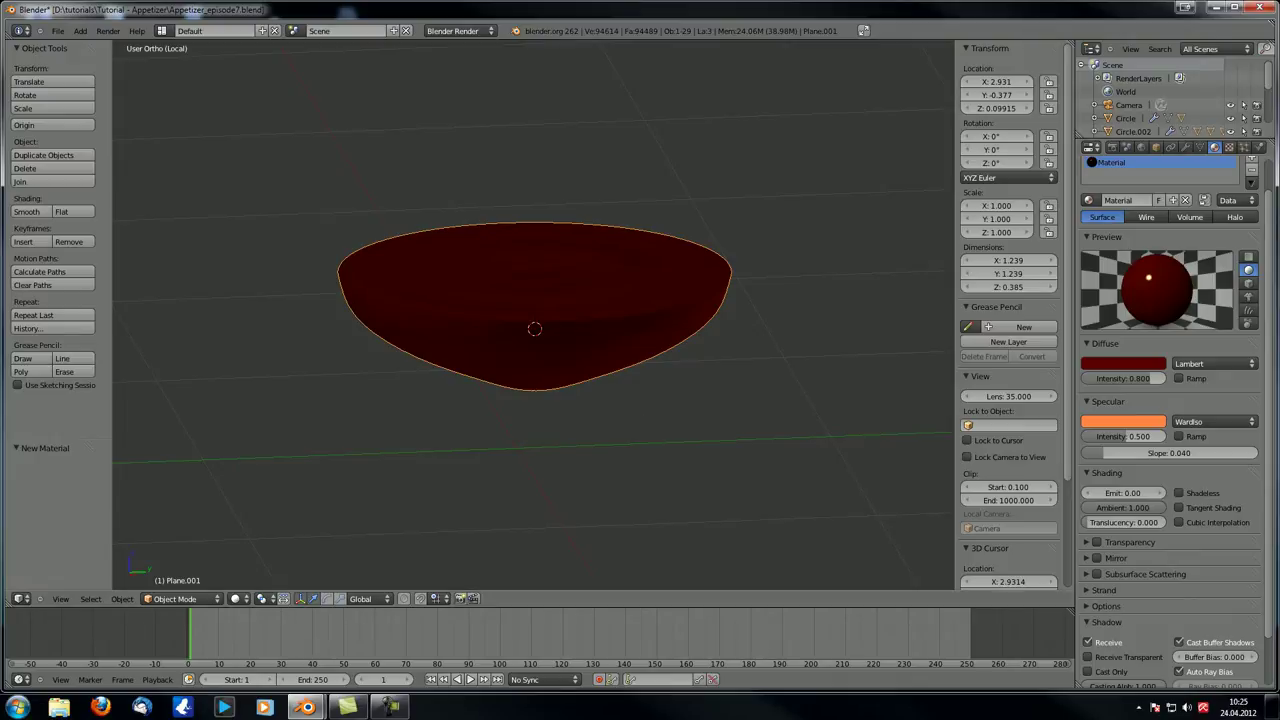
# - Enable transparency on the liquid material and set its method to Raytrace
pyautogui.click(1100, 476)
pyautogui.click(1090, 489)
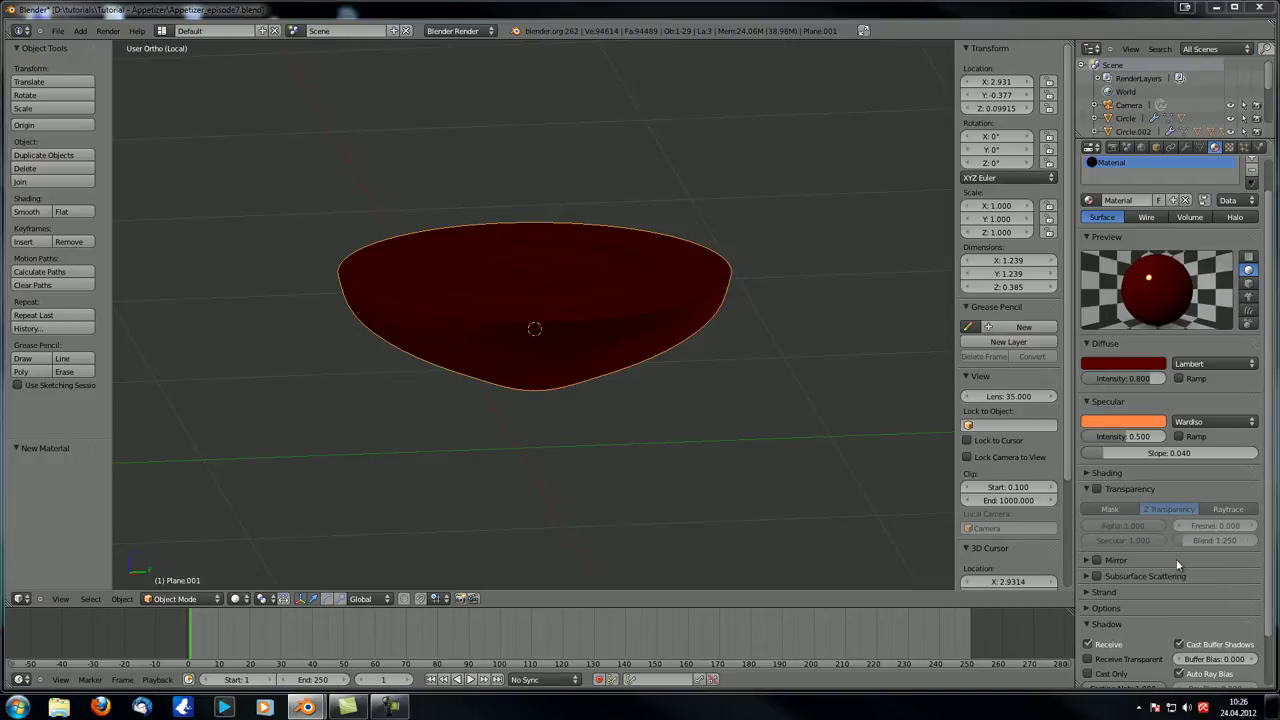
pyautogui.click(1097, 488)
pyautogui.scroll(-3, 843, 436)
pyautogui.scroll(-2, 1206, 492)
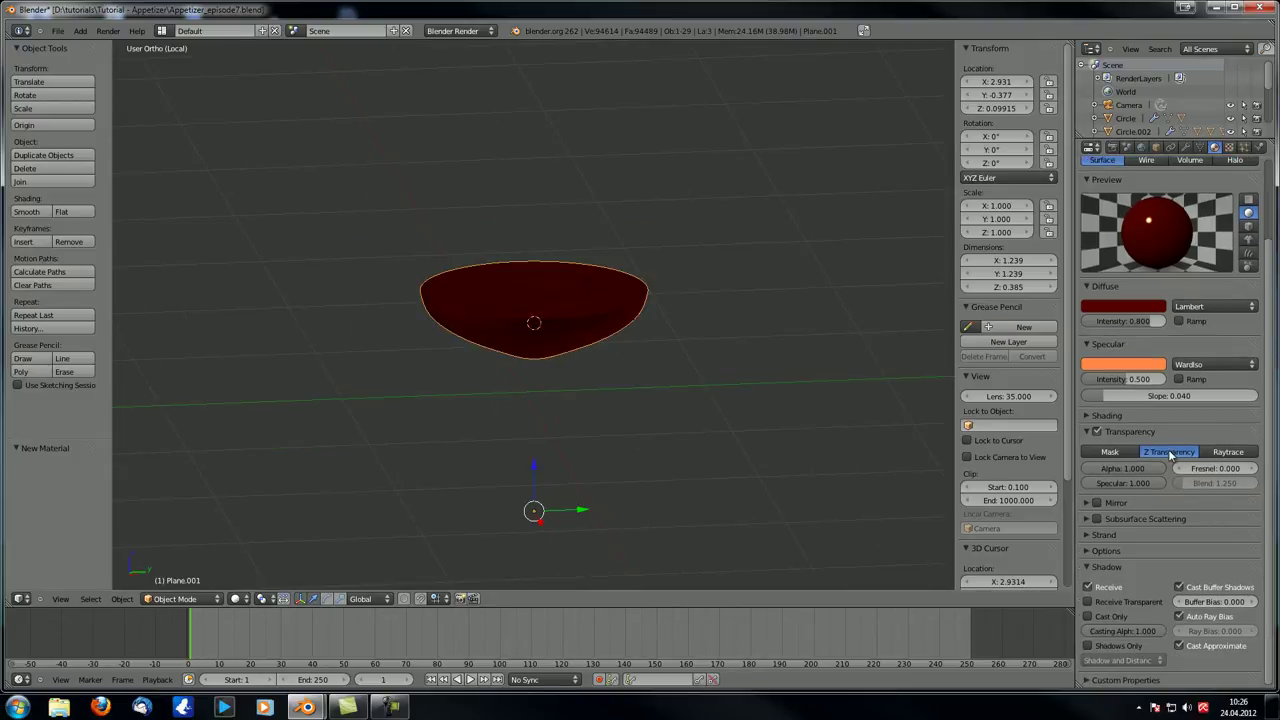
pyautogui.click(1228, 452)
pyautogui.click(1155, 456)
pyautogui.moveTo(1155, 478)
pyautogui.mouseDown()
pyautogui.moveTo(1116, 477)
pyautogui.moveTo(1160, 472)
pyautogui.mouseUp()
pyautogui.click(1228, 452)
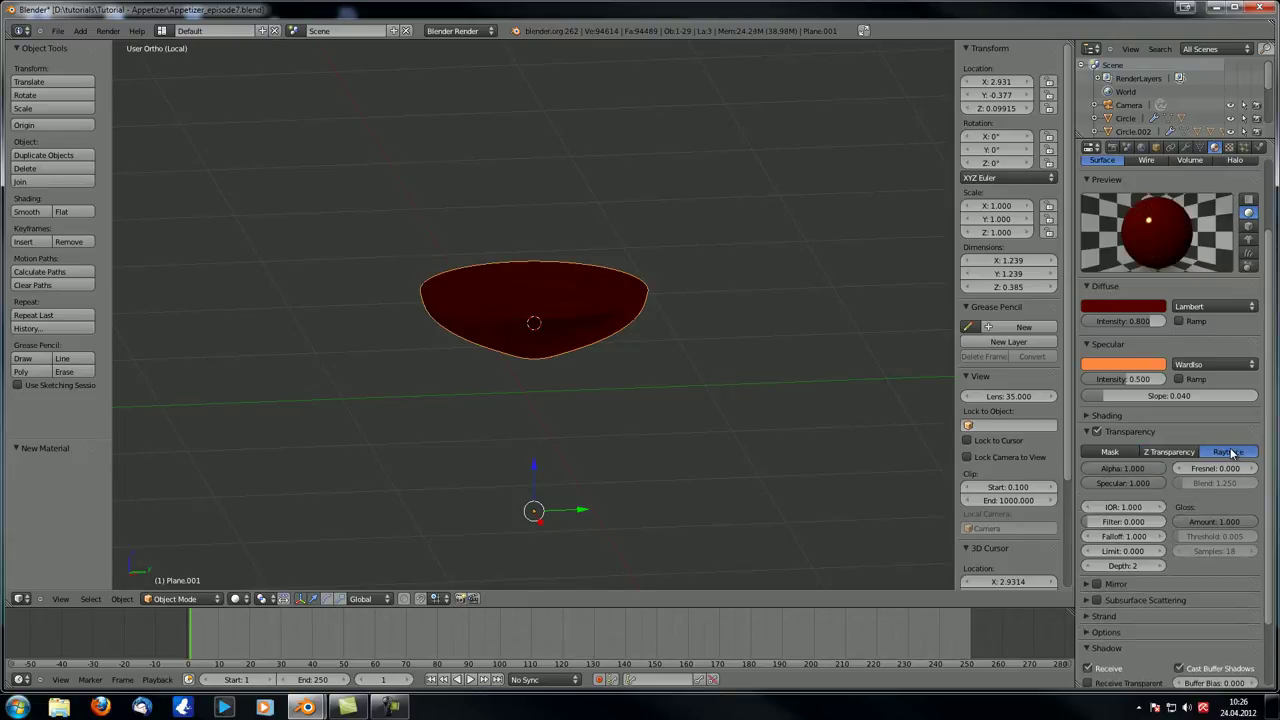
# - Set the transparency alpha of the liquid material to 0
pyautogui.click(1133, 468)
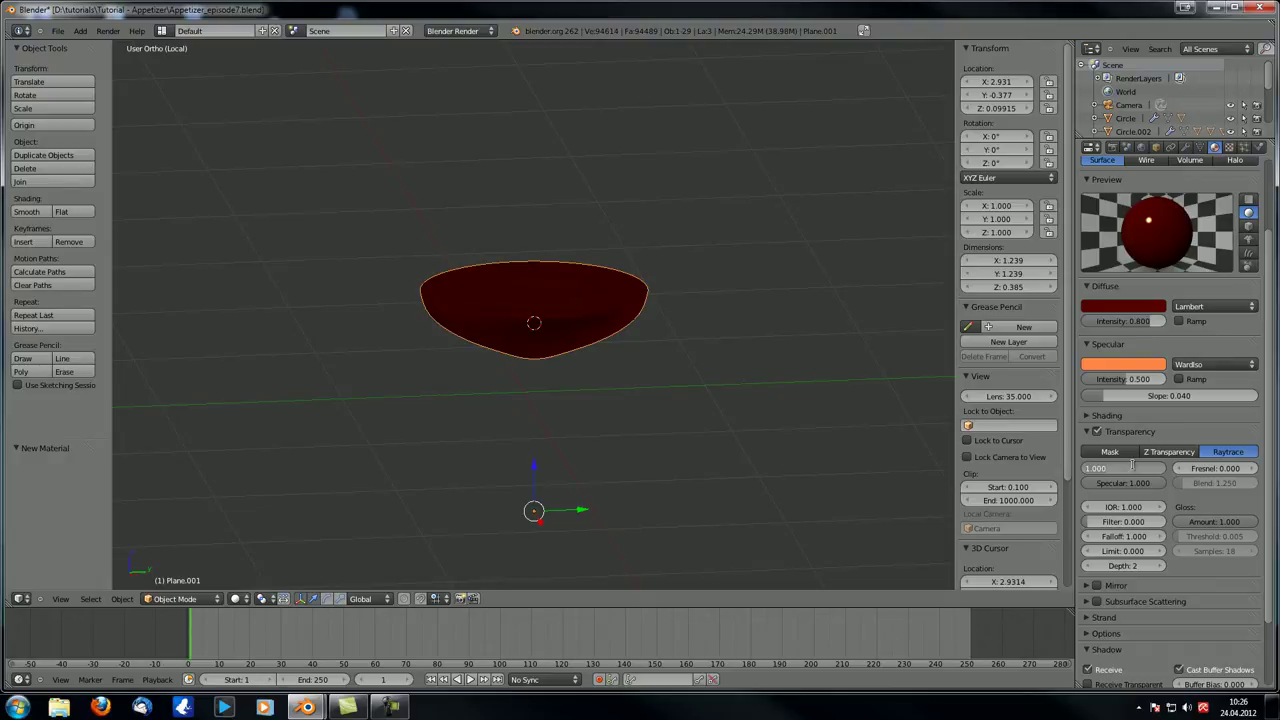
pyautogui.press('BackSpace')
pyautogui.press('Return')
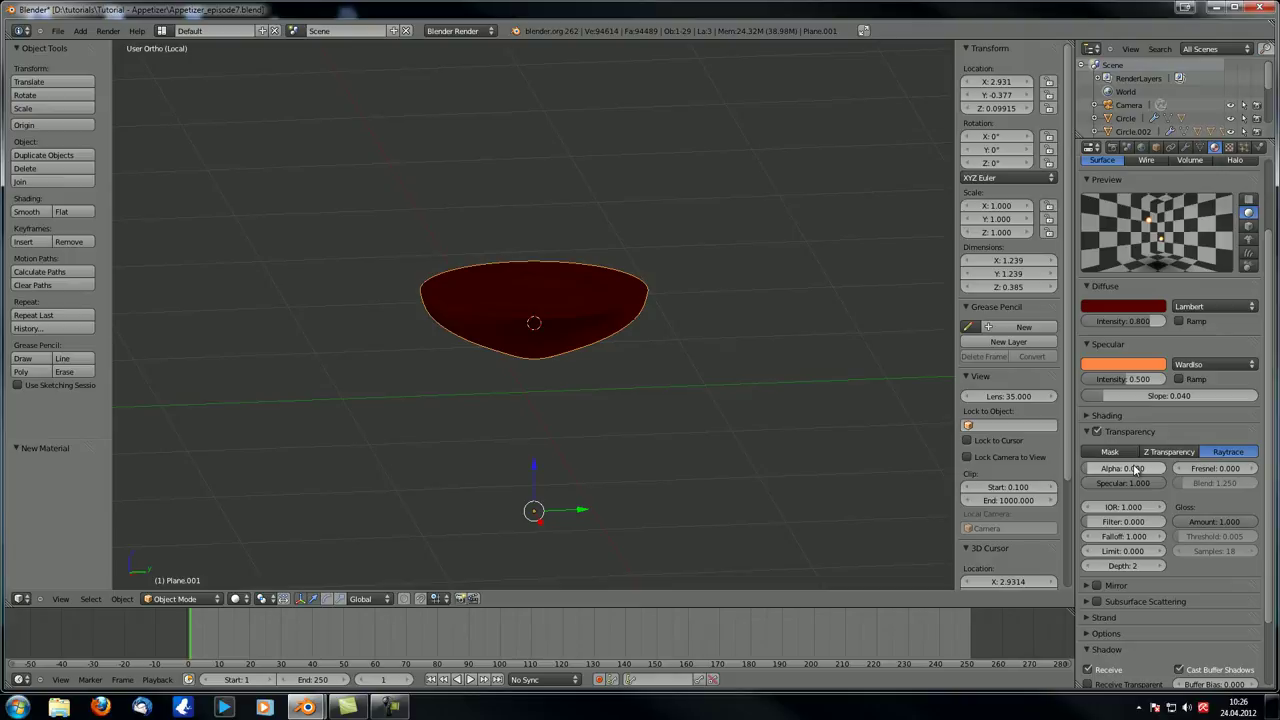
# - Set the liquid material's transparency IOR to 1.33
pyautogui.doubleClick(1120, 507)
pyautogui.write('1.33')
pyautogui.press('Return')
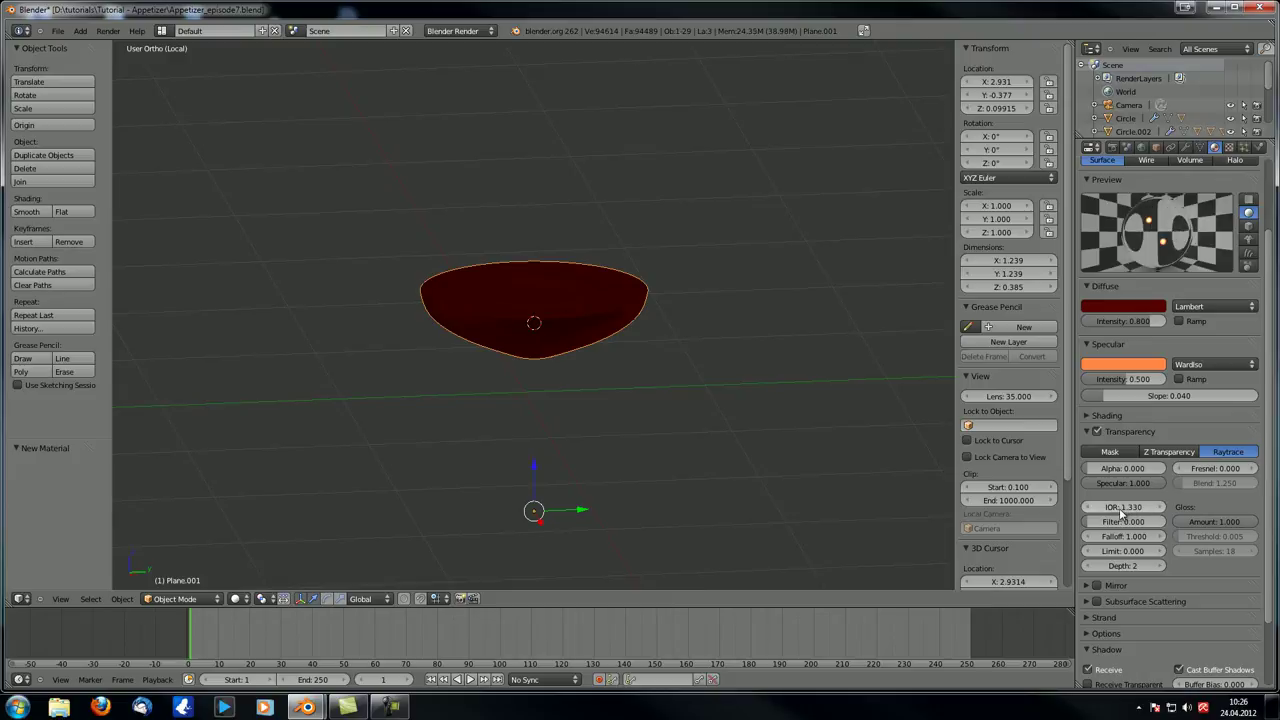
pyautogui.moveTo(560, 420)
pyautogui.mouseDown(button='middle')
pyautogui.moveTo(474, 410)
pyautogui.moveTo(605, 400)
pyautogui.moveTo(366, 366)
pyautogui.moveTo(443, 357)
pyautogui.moveTo(382, 354)
pyautogui.mouseUp(button='middle')
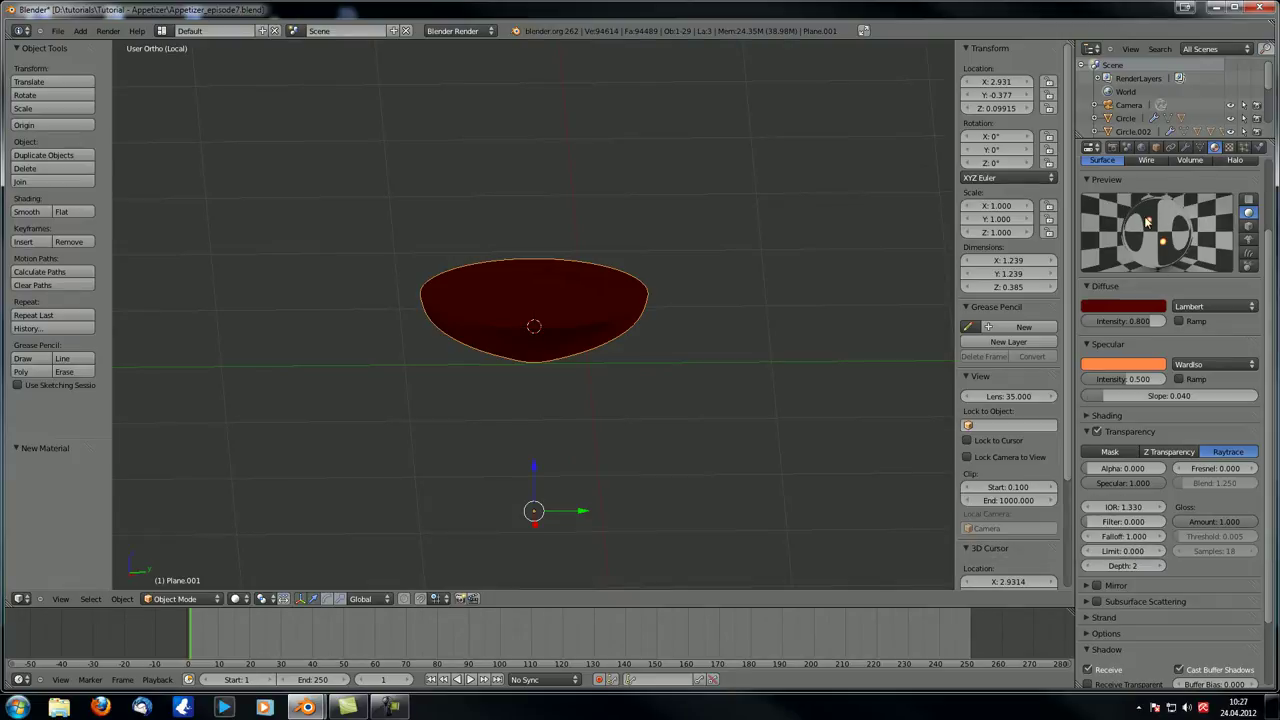
# - Set the transparency filter of the liquid material to 0.9
pyautogui.moveTo(1133, 527); pyautogui.dragTo(1182, 527)
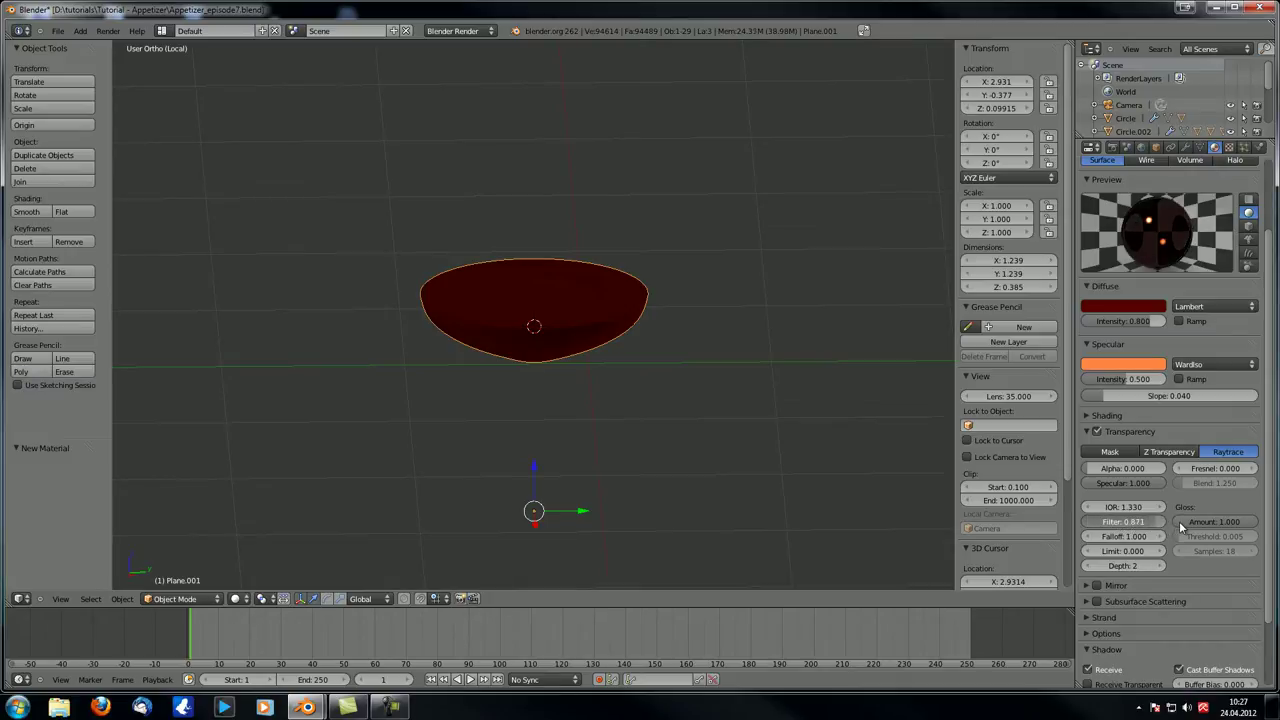
pyautogui.click(1132, 525)
pyautogui.write('0.9')
pyautogui.press('Return')
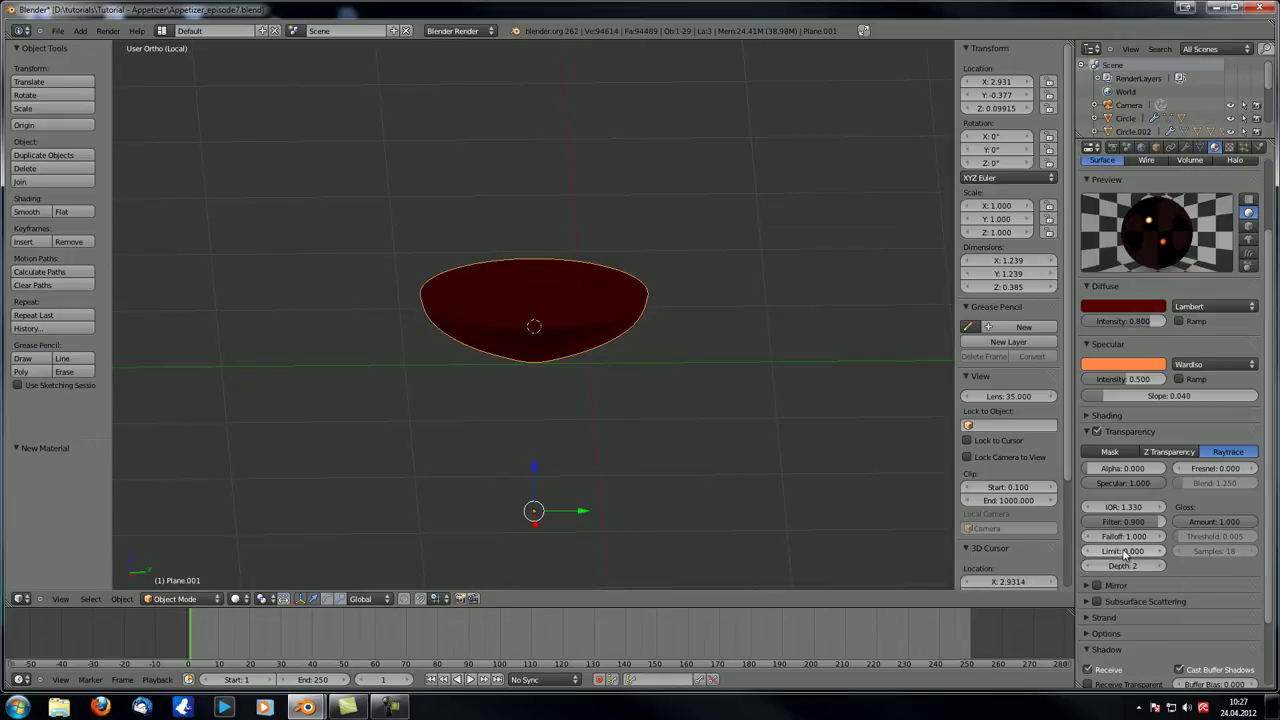
# - Set the transparency limit of the liquid material to 1, keeping the falloff at 1.000
pyautogui.click(1123, 551)
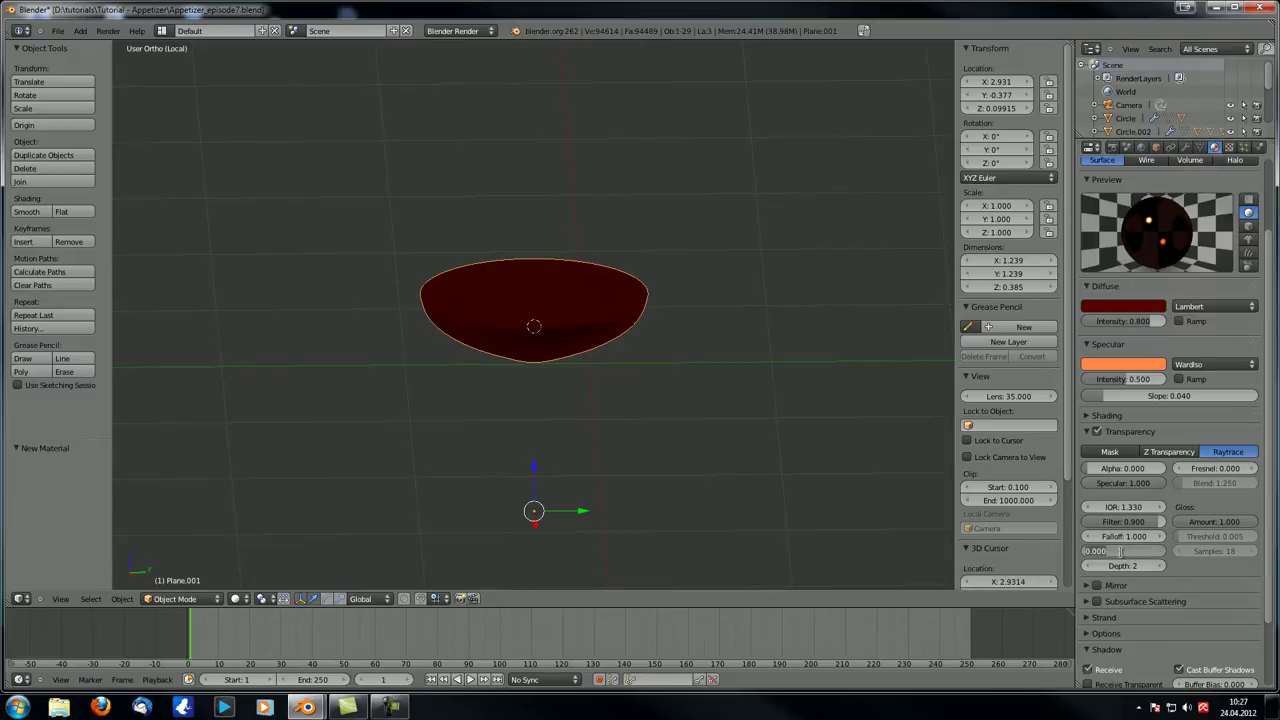
pyautogui.write('1')
pyautogui.press('Return')
pyautogui.click(1125, 536)
pyautogui.press('Return')
# - Exit local view to bring back the whole table scene around the liquid
pyautogui.moveTo(640, 430); pyautogui.dragTo(594, 404, button='middle')
pyautogui.moveTo(490, 303)
pyautogui.mouseDown(button='middle')
pyautogui.moveTo(514, 306)
pyautogui.moveTo(500, 304)
pyautogui.mouseUp(button='middle')
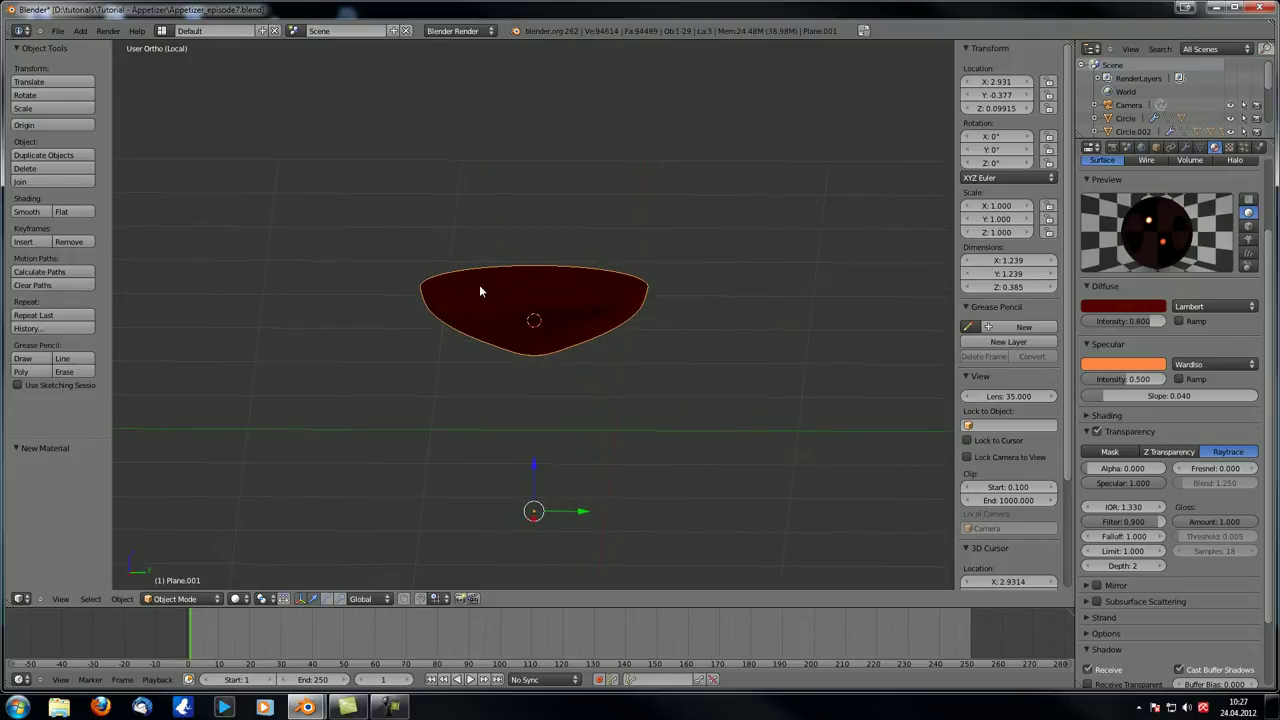
pyautogui.moveTo(580, 323); pyautogui.dragTo(586, 431, button='middle')
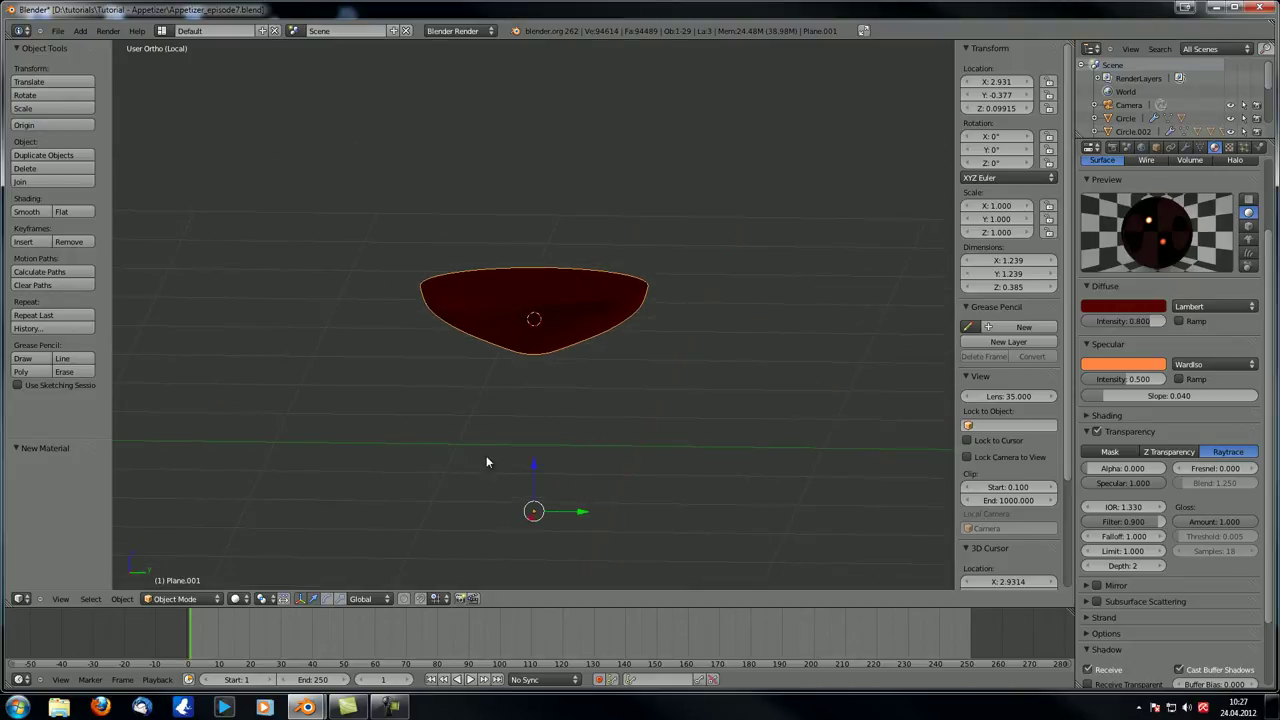
pyautogui.press('KP_Divide')
pyautogui.scroll(-3, 490, 448)
pyautogui.moveTo(498, 434); pyautogui.dragTo(556, 322, button='middle')
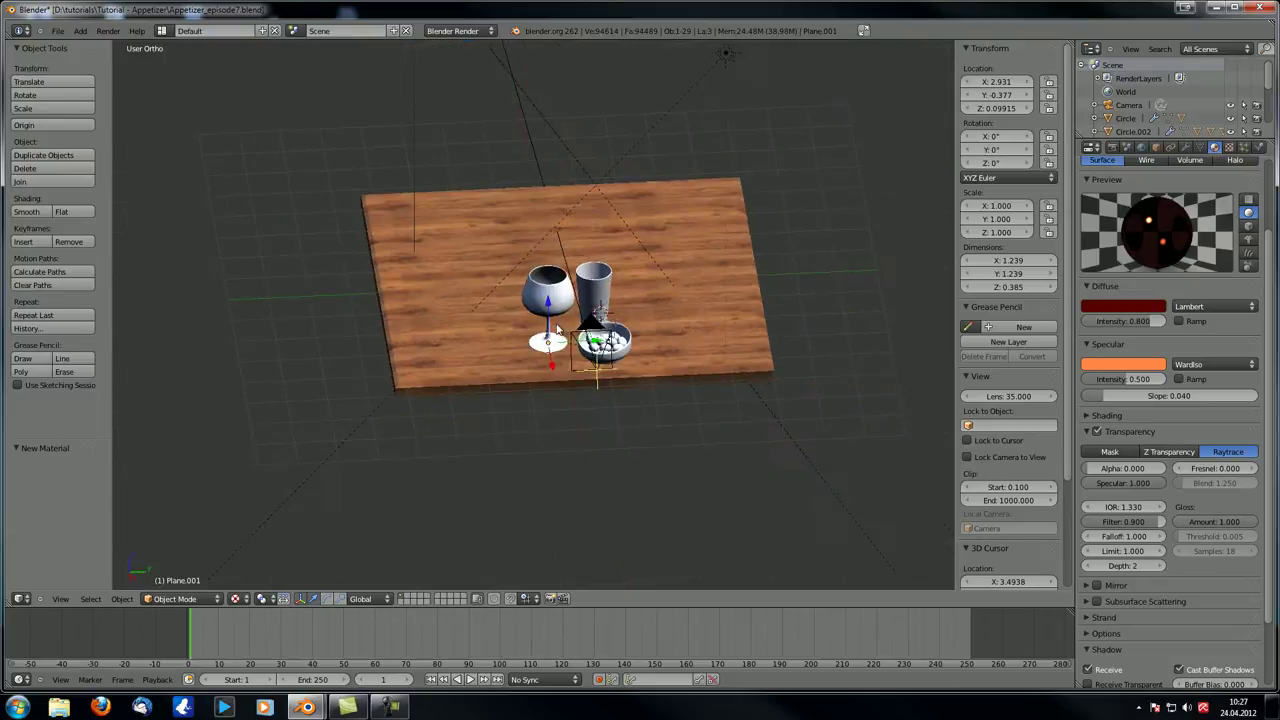
pyautogui.scroll(5, 556, 322)
# - Select the wine liquid, the wooden tabletop and the lamps, and hide every other object in the scene
pyautogui.rightClick(557, 220)
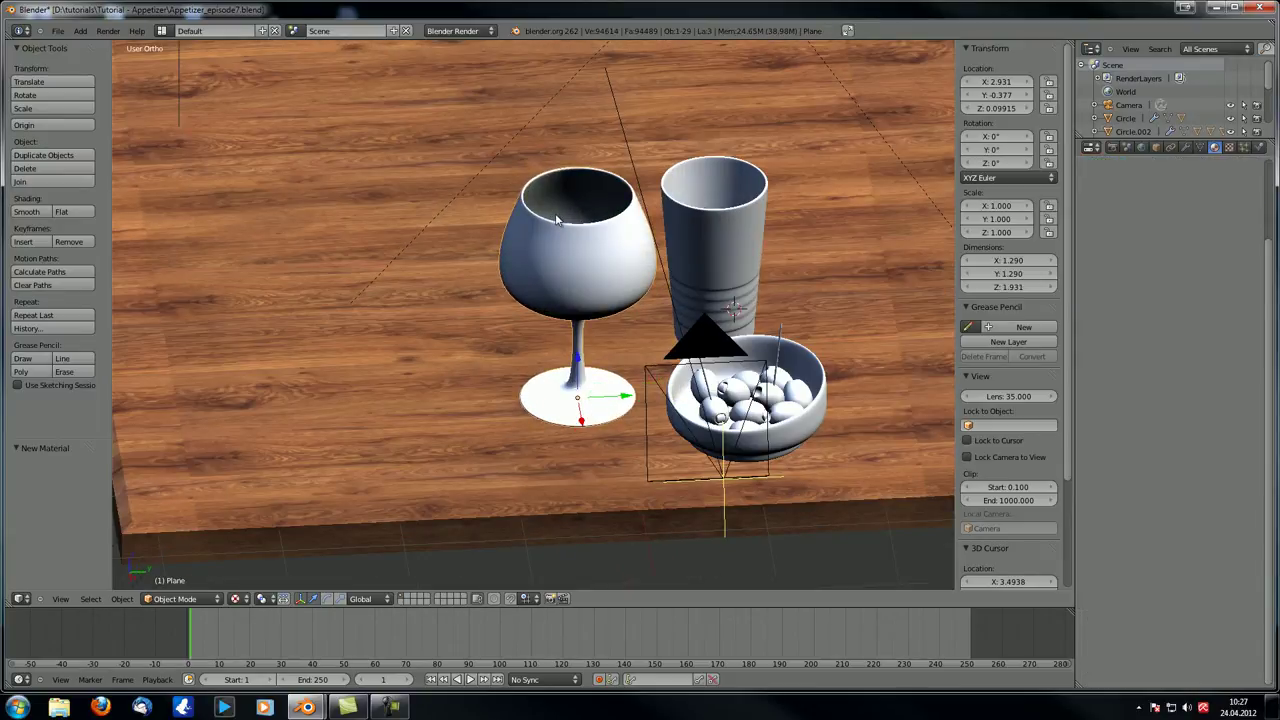
pyautogui.keyDown('shift'); pyautogui.rightClick(734, 232); pyautogui.keyUp('shift')
pyautogui.moveTo(734, 232); pyautogui.dragTo(742, 305, button='middle')
pyautogui.moveTo(760, 488); pyautogui.dragTo(608, 296, button='middle')
pyautogui.rightClick(596, 275)
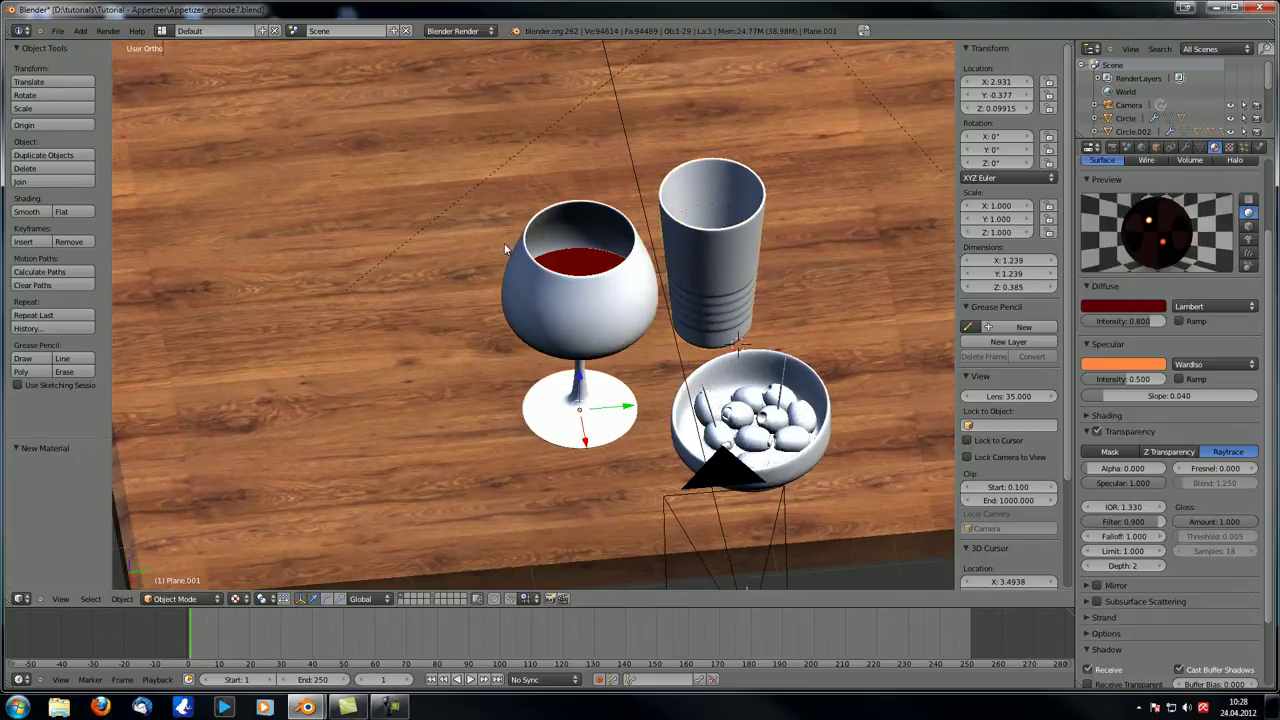
pyautogui.rightClick(356, 204)
pyautogui.scroll(-7, 373, 209)
pyautogui.moveTo(493, 325); pyautogui.dragTo(491, 269, button='middle')
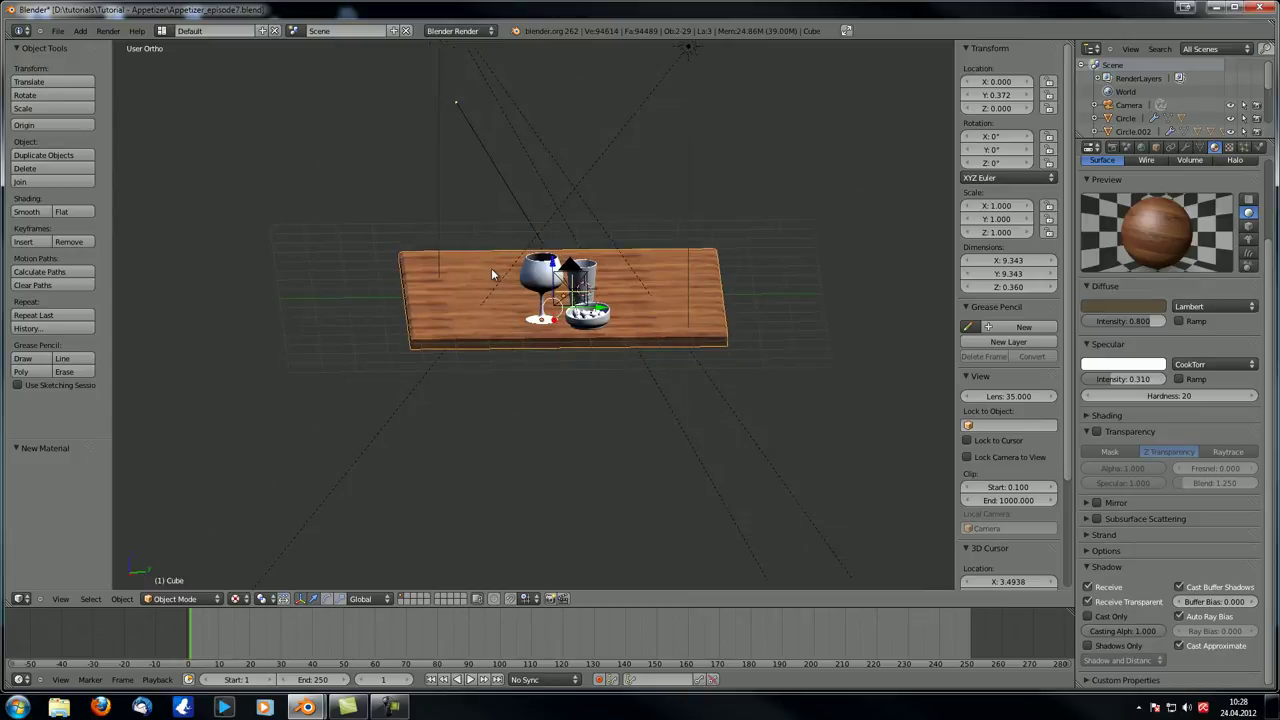
pyautogui.keyDown('shift'); pyautogui.moveTo(484, 90); pyautogui.dragTo(482, 312, button='middle'); pyautogui.keyUp('shift')
pyautogui.rightClick(450, 240)
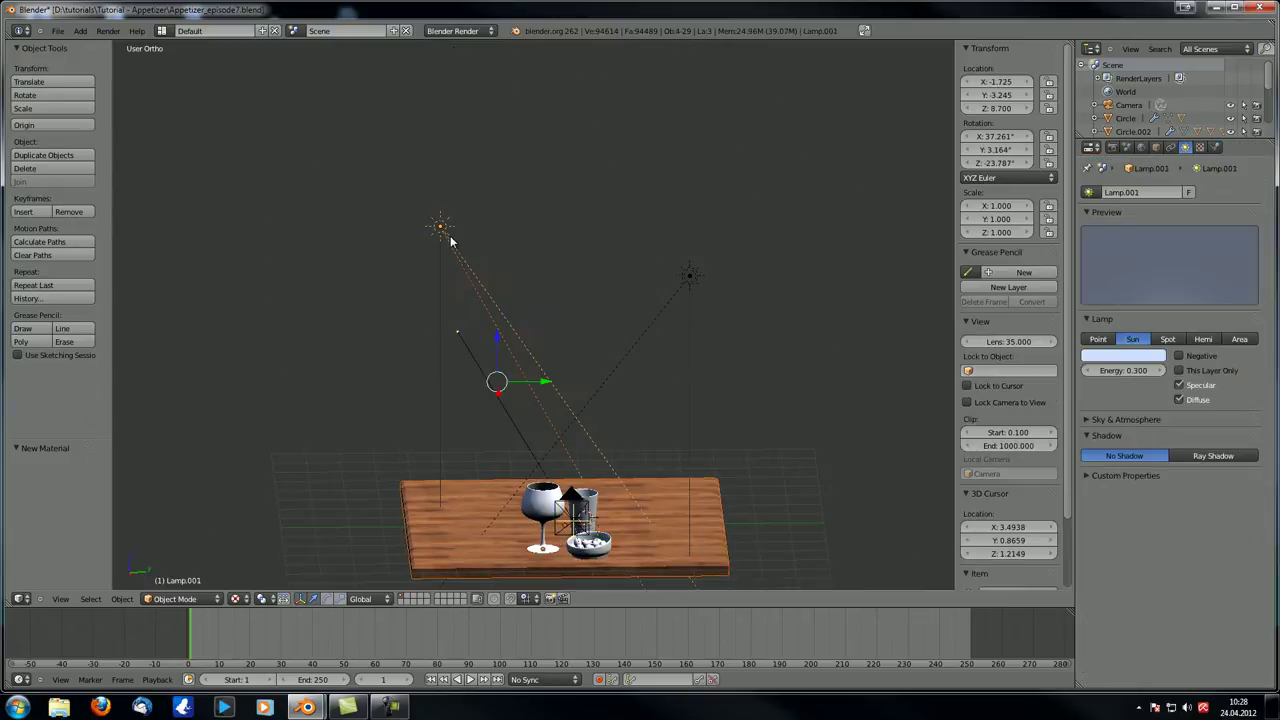
pyautogui.keyDown('shift'); pyautogui.rightClick(688, 266); pyautogui.keyUp('shift')
pyautogui.hotkey('ctrl', 'i')
pyautogui.press('h')
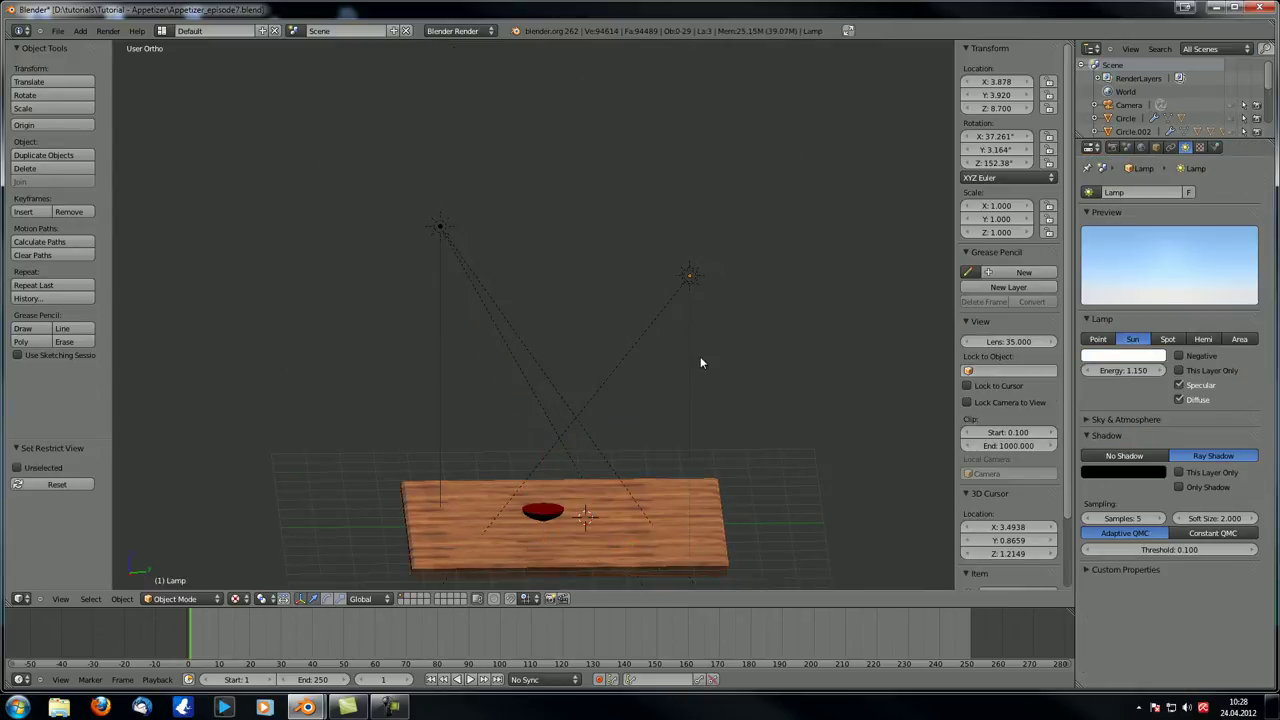
# - Render the scene from the camera view and check which objects appear in the image
pyautogui.scroll(-3, 700, 357)
pyautogui.keyDown('shift'); pyautogui.moveTo(630, 335); pyautogui.dragTo(661, 198, button='middle'); pyautogui.keyUp('shift')
pyautogui.scroll(5, 606, 290)
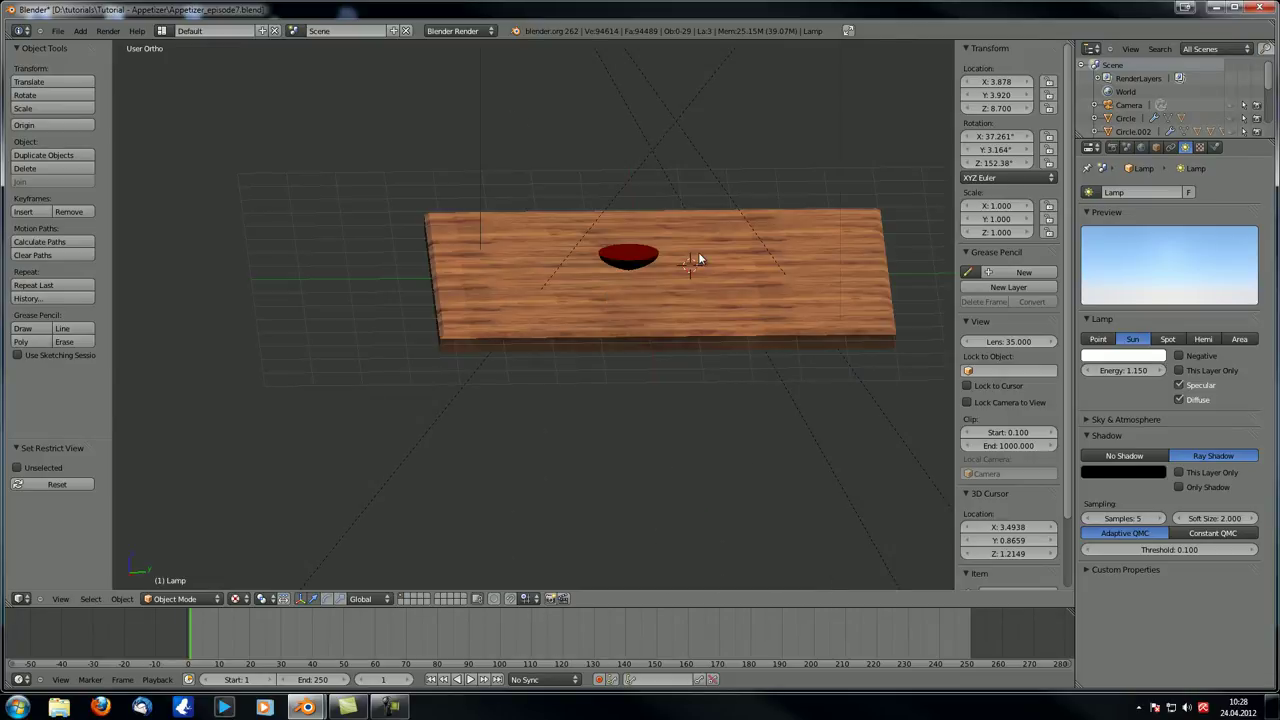
pyautogui.moveTo(696, 258); pyautogui.dragTo(646, 292, button='middle')
pyautogui.press('KP_0')
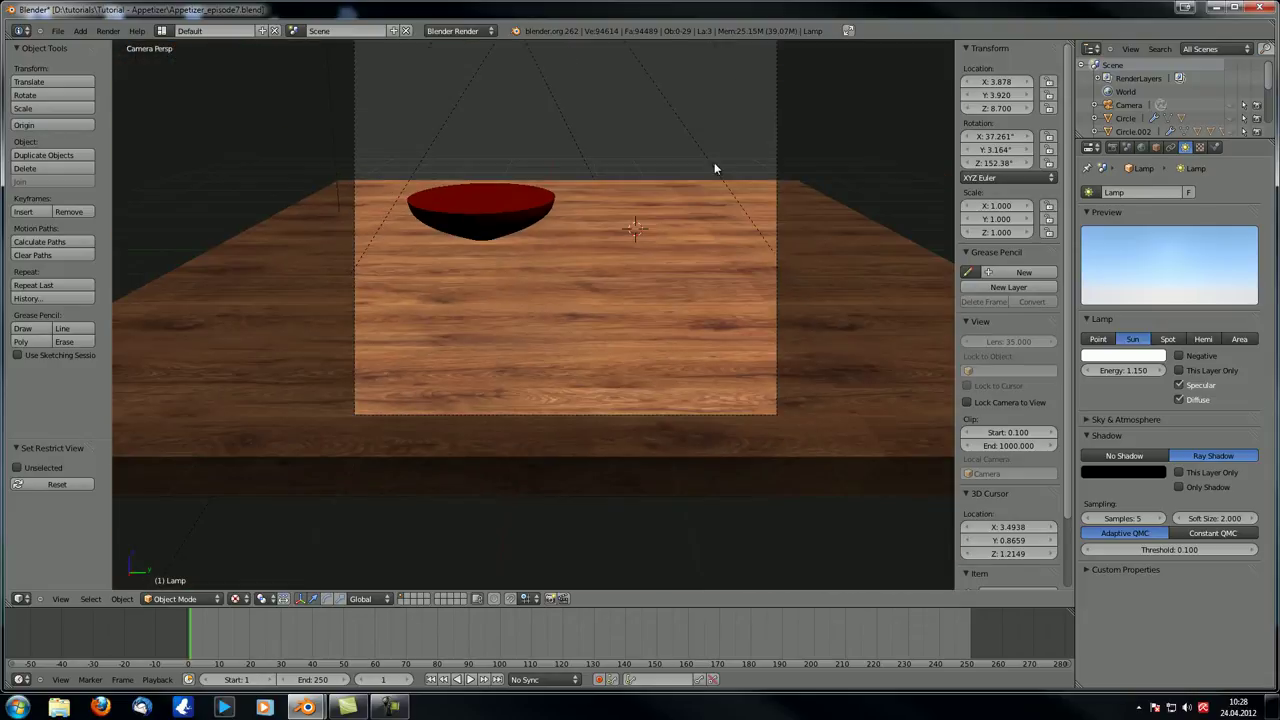
pyautogui.keyDown('shift'); pyautogui.moveTo(592, 187); pyautogui.dragTo(635, 352, button='middle'); pyautogui.keyUp('shift')
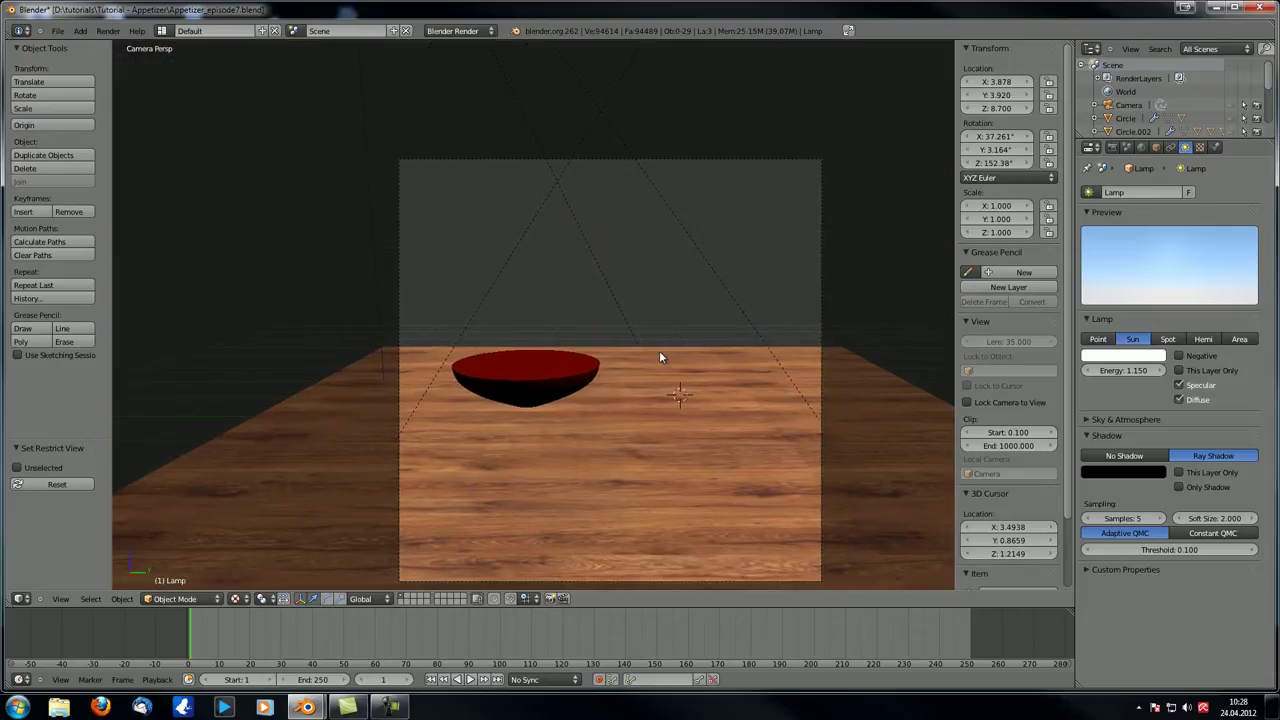
pyautogui.press('F12')
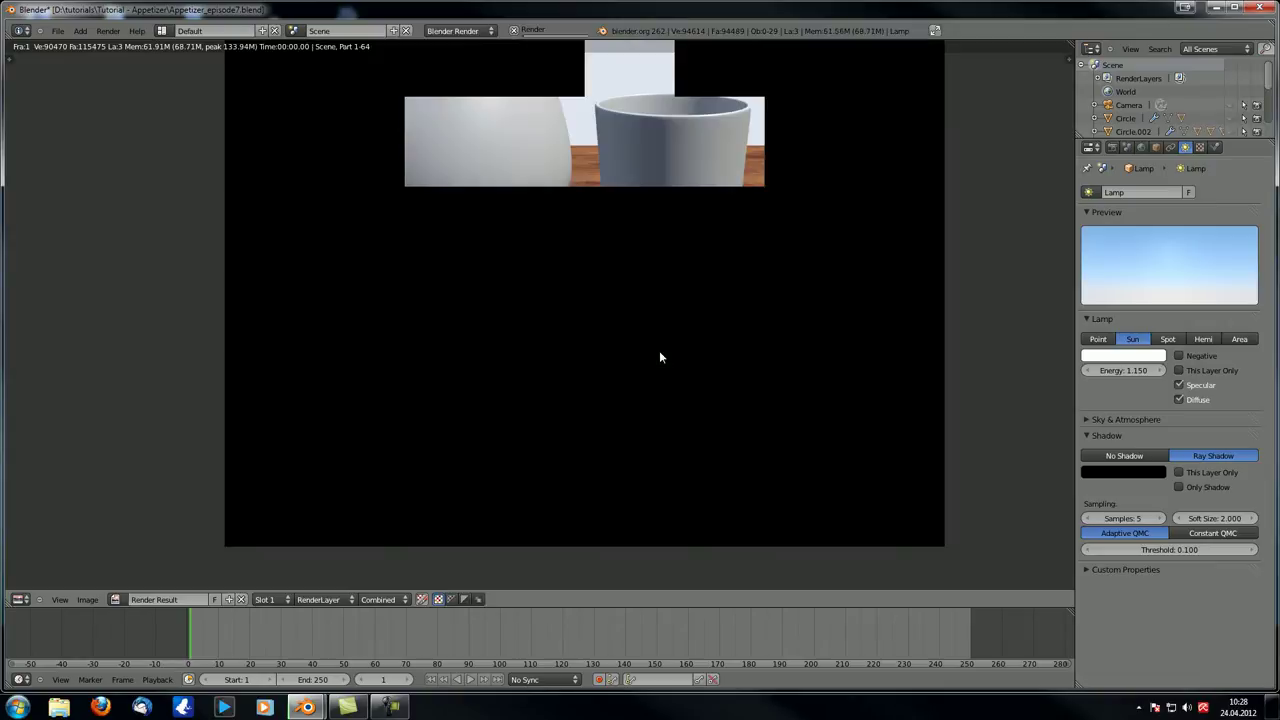
pyautogui.moveTo(659, 357); pyautogui.dragTo(673, 370, button='middle')
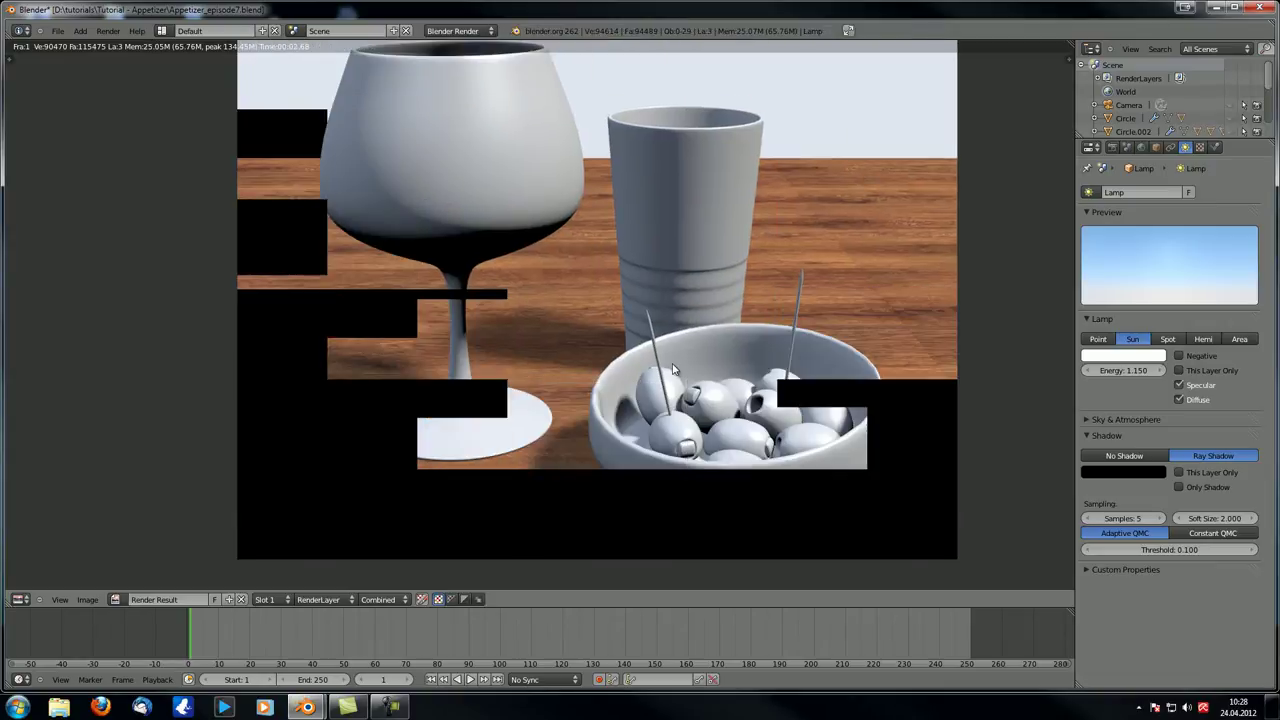
pyautogui.press('Escape')
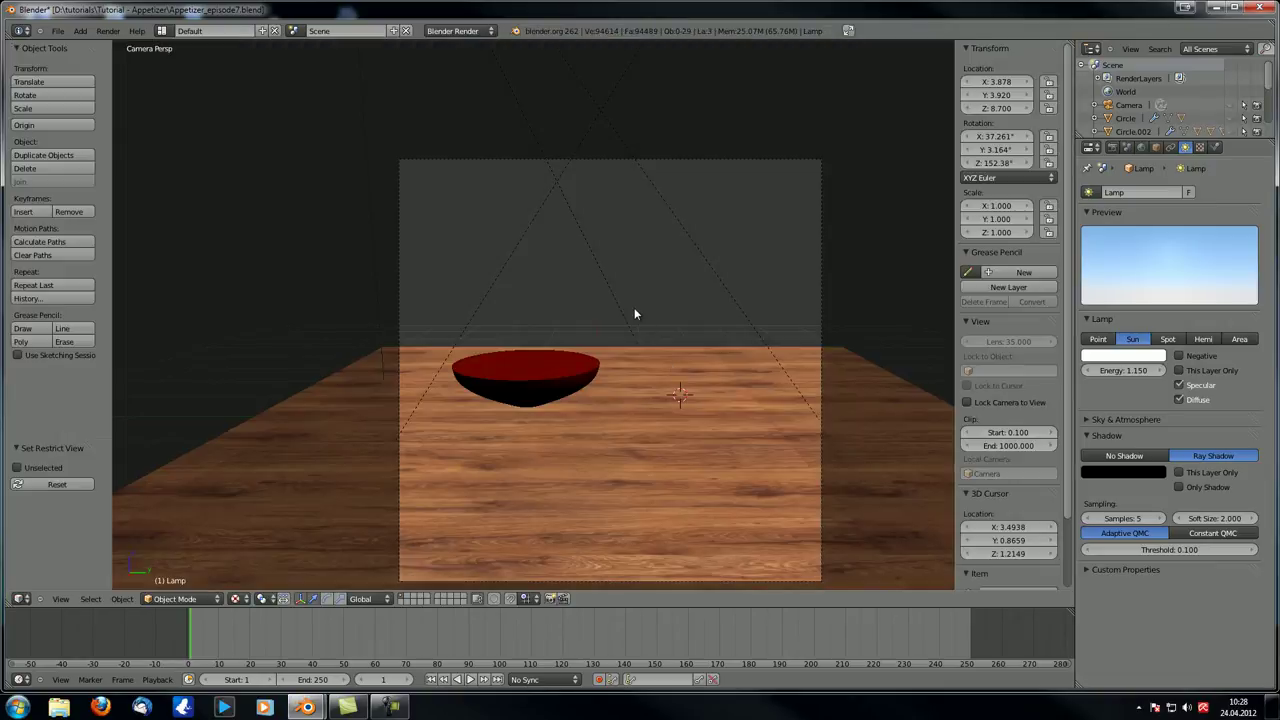
# - Reveal the hidden objects and move them to layer 2
pyautogui.press('KP_0')
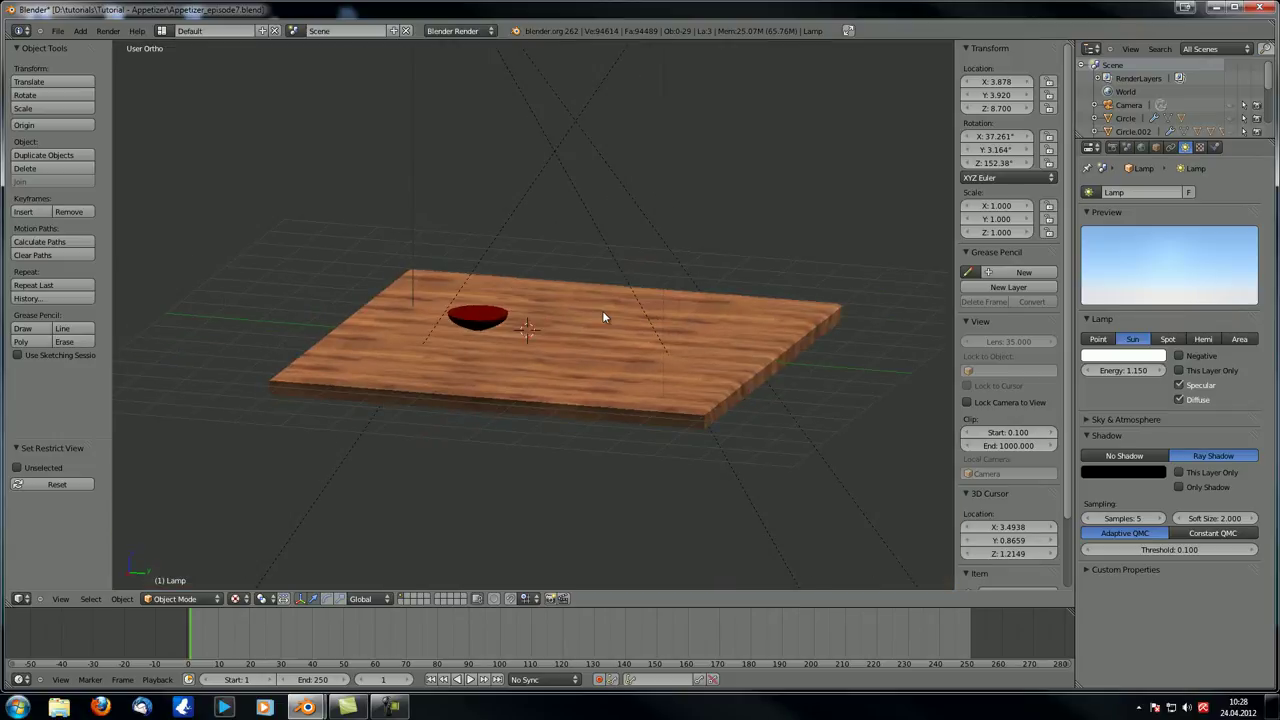
pyautogui.hotkey('alt', 'h')
pyautogui.moveTo(604, 314); pyautogui.dragTo(490, 302, button='middle')
pyautogui.press('m')
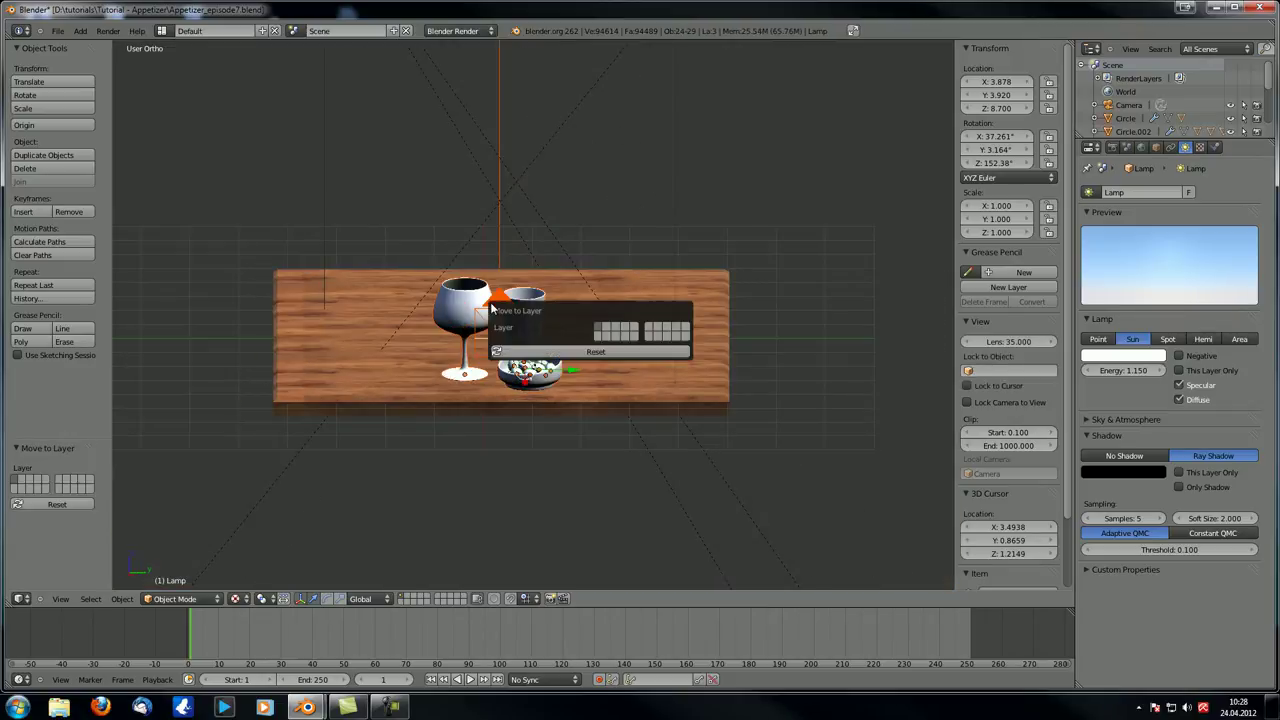
pyautogui.click(607, 328)
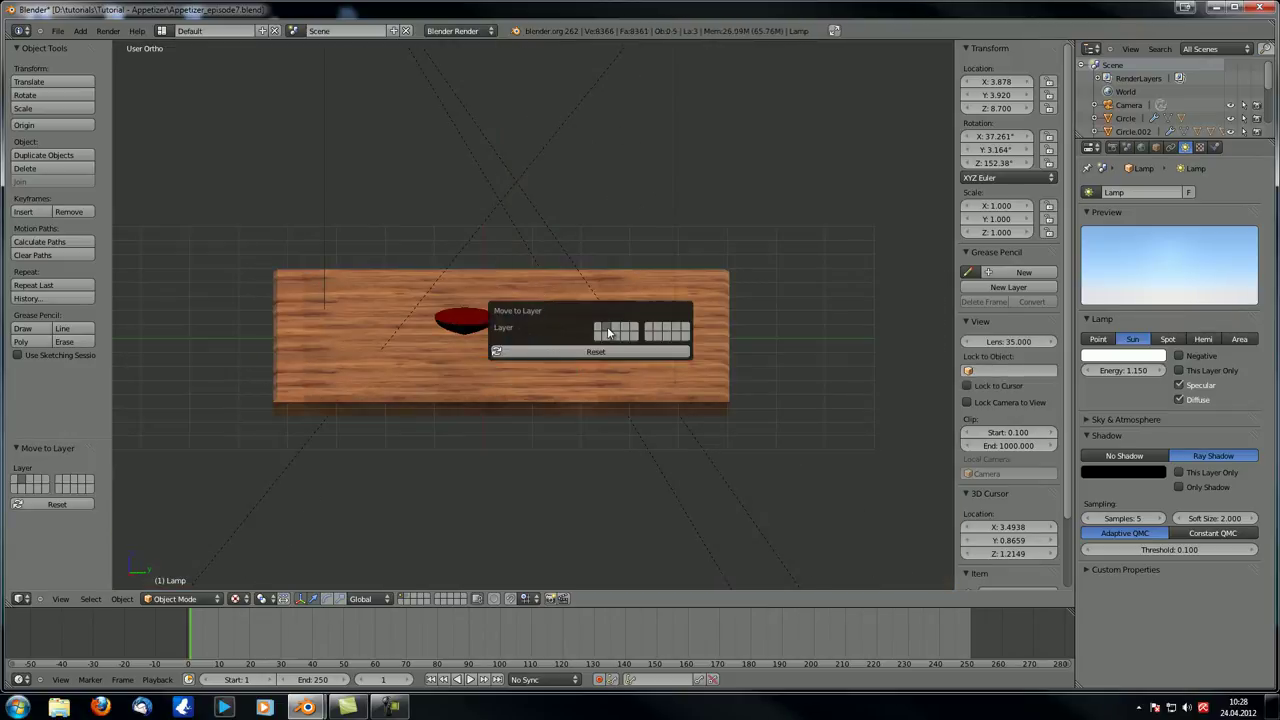
# - Render the liquid on the tabletop through the camera and examine its transparency and reflections up close
pyautogui.press('KP_0')
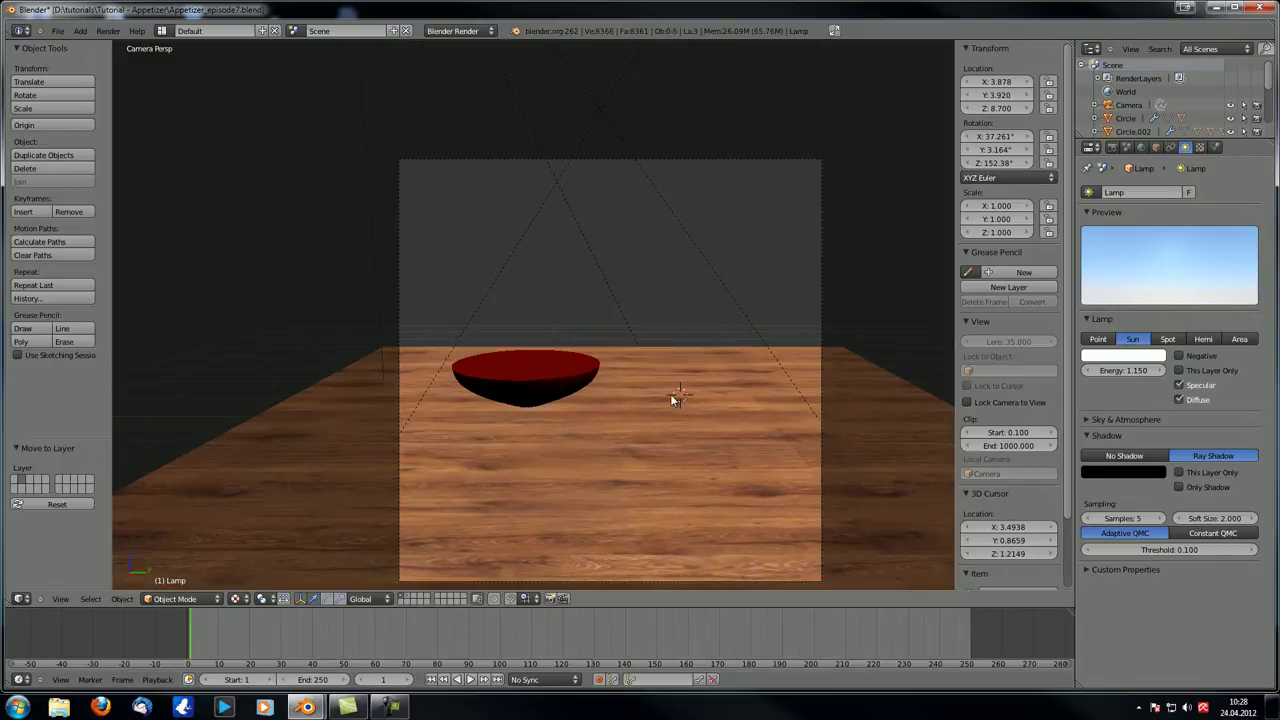
pyautogui.press('F12')
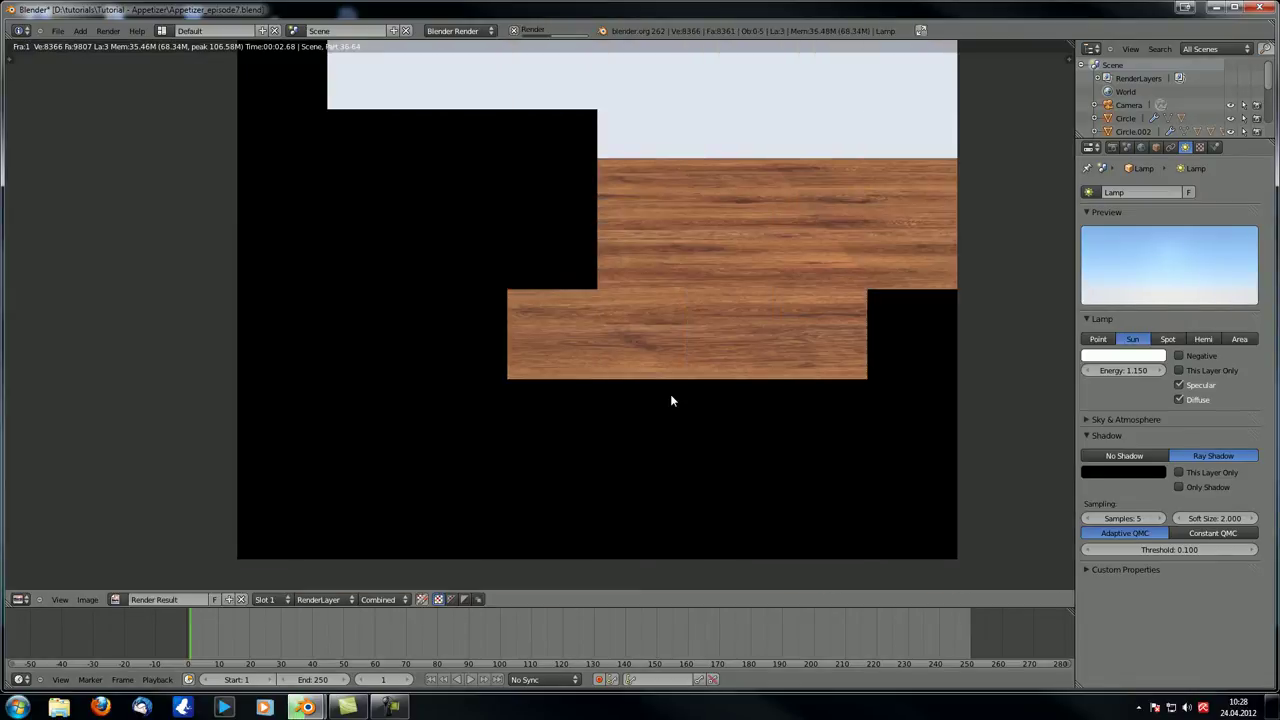
pyautogui.scroll(2, 540, 262)
pyautogui.moveTo(540, 265); pyautogui.dragTo(727, 400, button='middle')
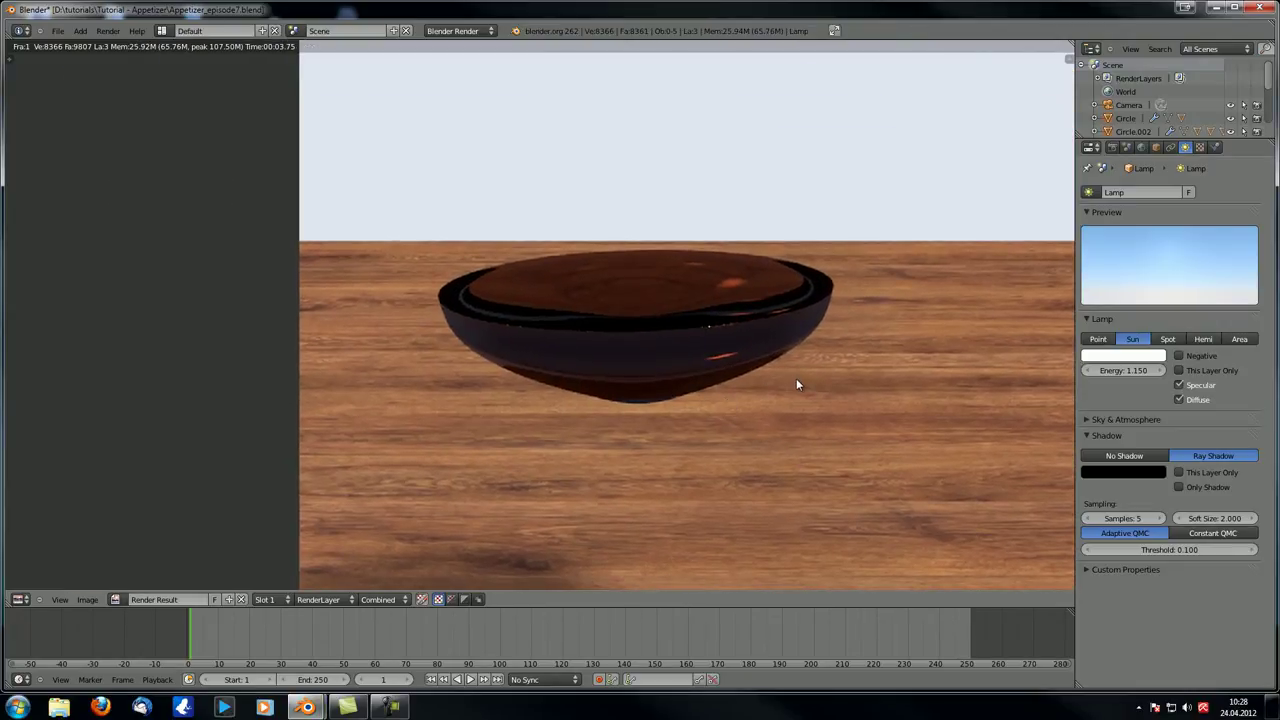
pyautogui.scroll(2, 609, 367)
pyautogui.moveTo(726, 326); pyautogui.dragTo(629, 400, button='middle')
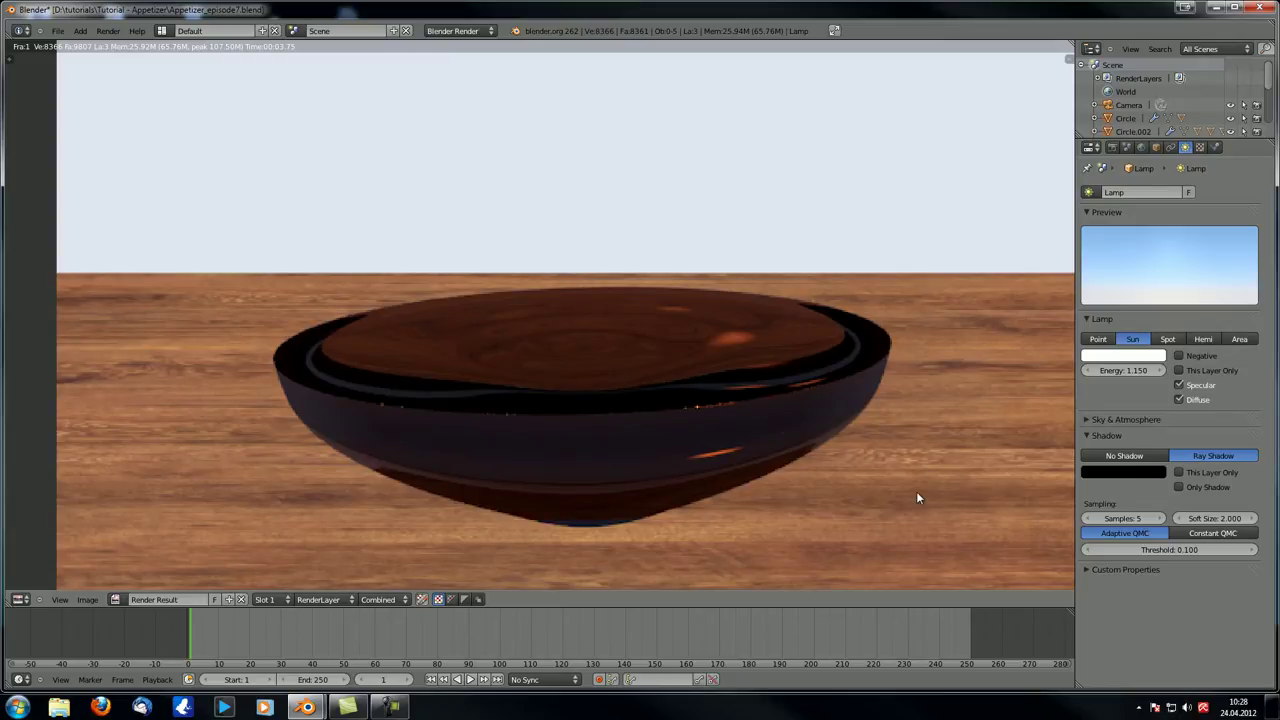
pyautogui.scroll(-2, 572, 445)
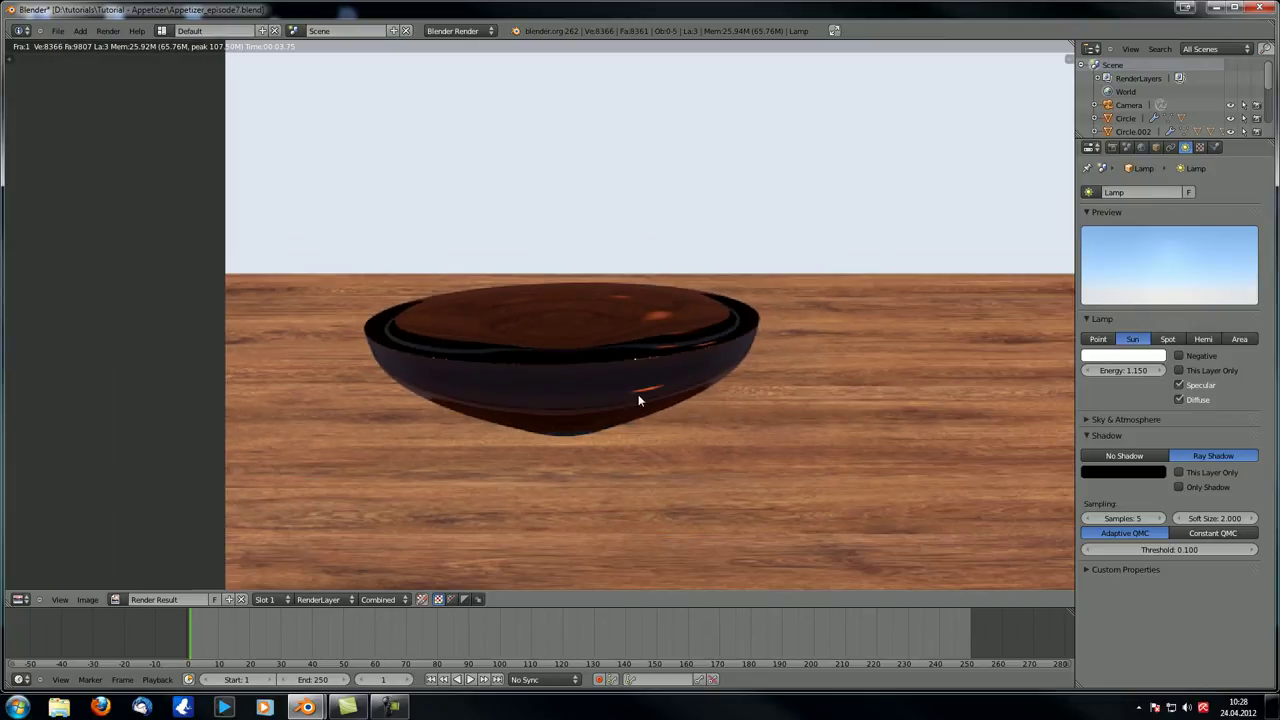
pyautogui.press('Escape')
# - Select the liquid and set its raytraced transparency depth to 6
pyautogui.rightClick(535, 376)
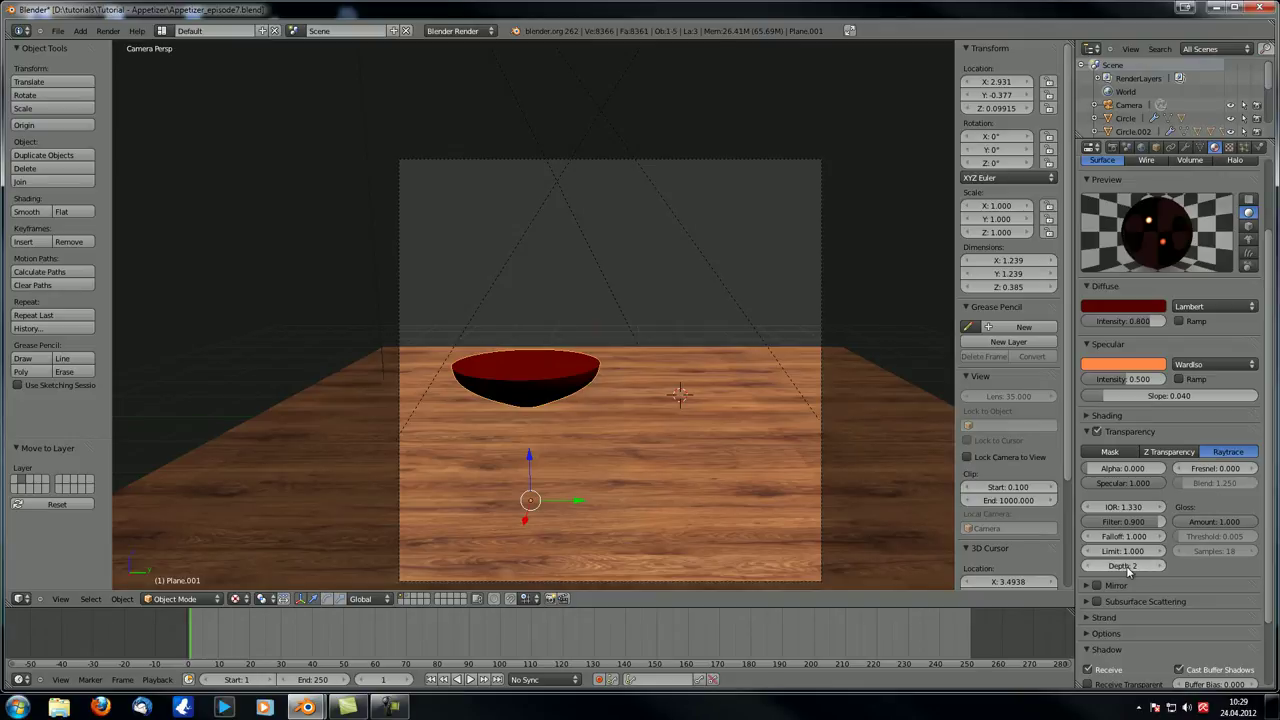
pyautogui.press('KP_0')
pyautogui.scroll(4, 551, 367)
pyautogui.moveTo(595, 375); pyautogui.dragTo(451, 346, button='middle')
pyautogui.scroll(2, 421, 359)
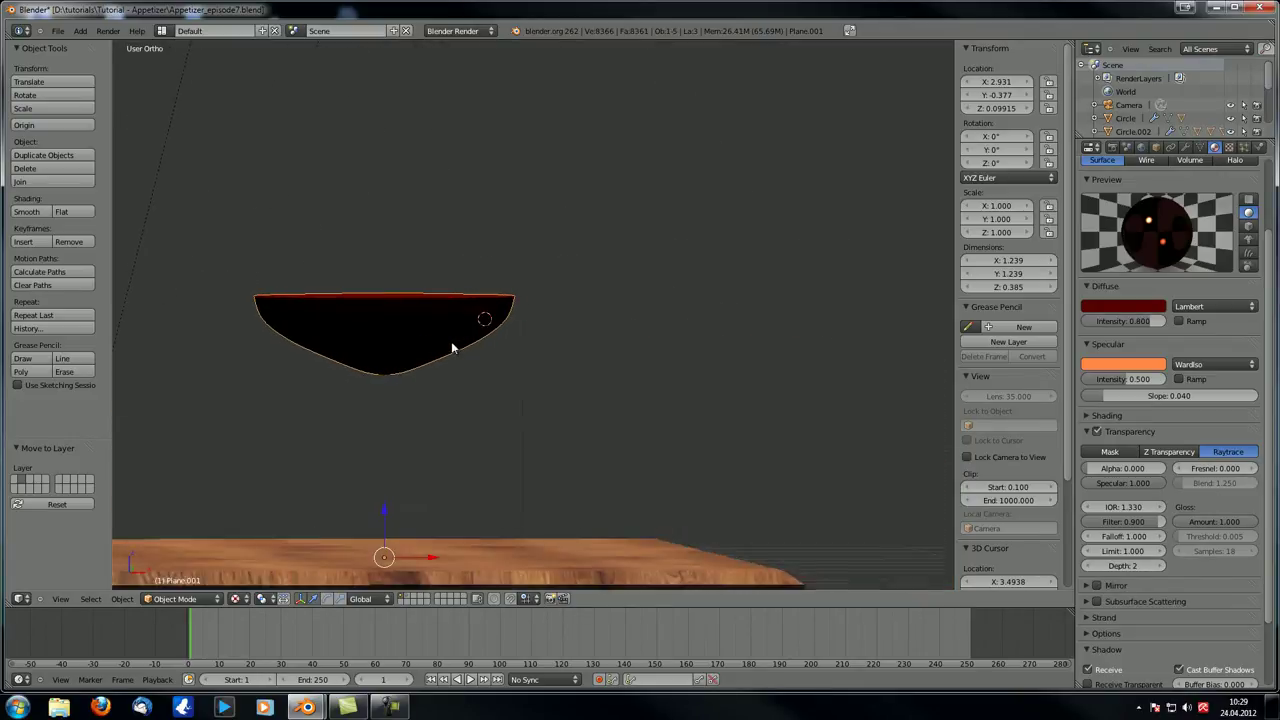
pyautogui.scroll(-3, 547, 325)
pyautogui.keyDown('shift'); pyautogui.moveTo(558, 323); pyautogui.dragTo(601, 333, button='middle'); pyautogui.keyUp('shift')
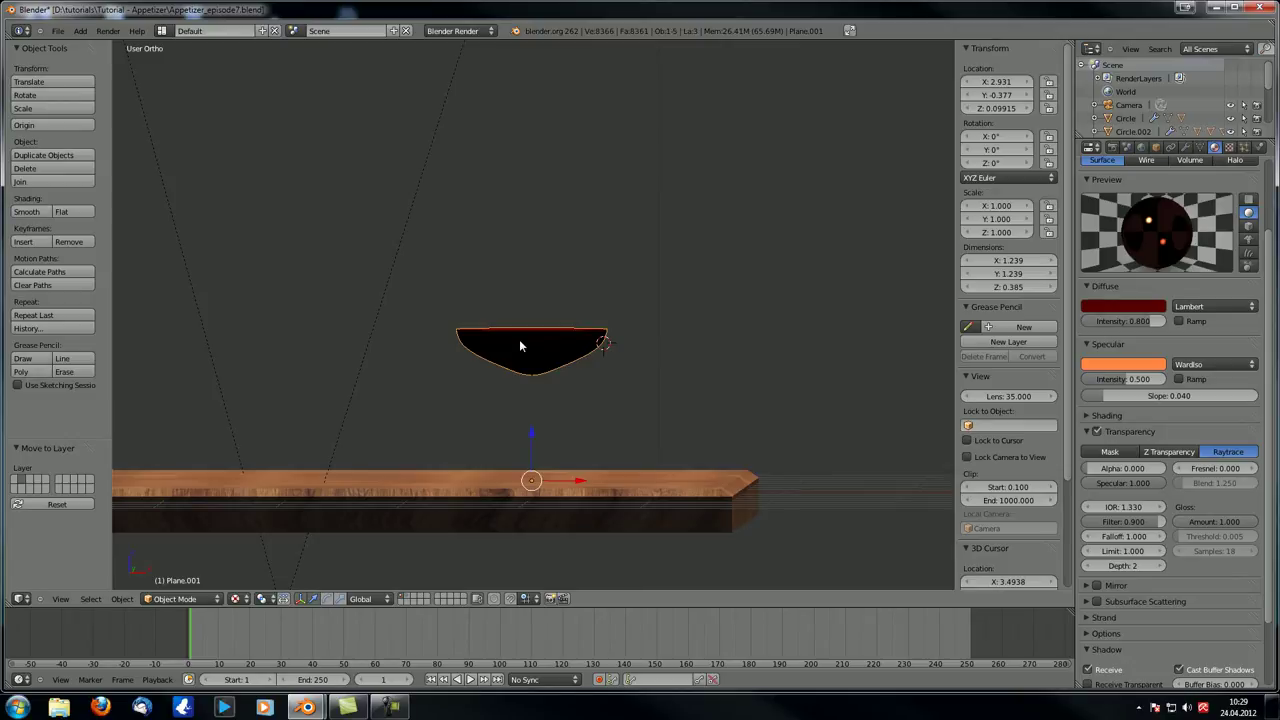
pyautogui.moveTo(521, 336); pyautogui.dragTo(1178, 545, button='middle')
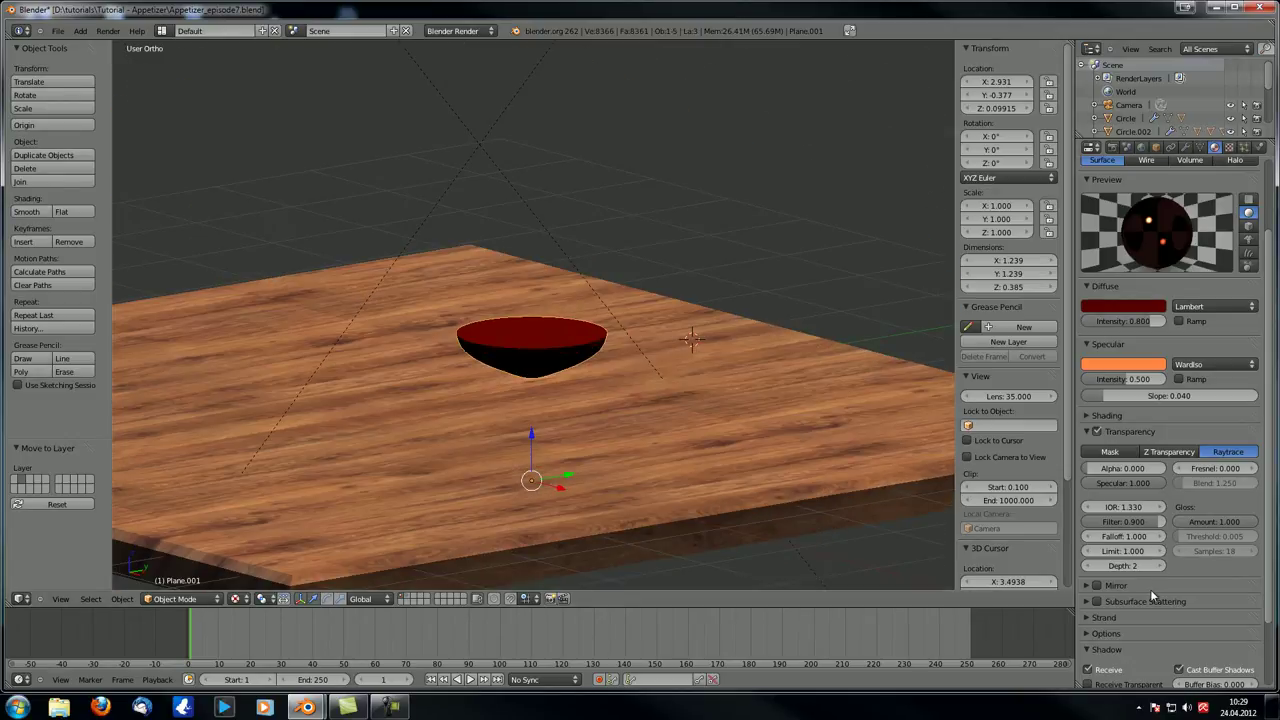
pyautogui.moveTo(1120, 567); pyautogui.dragTo(1132, 567)
# - Render the camera view again and examine the liquid's rim and refraction with the new transparency depth
pyautogui.press('KP_0')
pyautogui.press('F12')
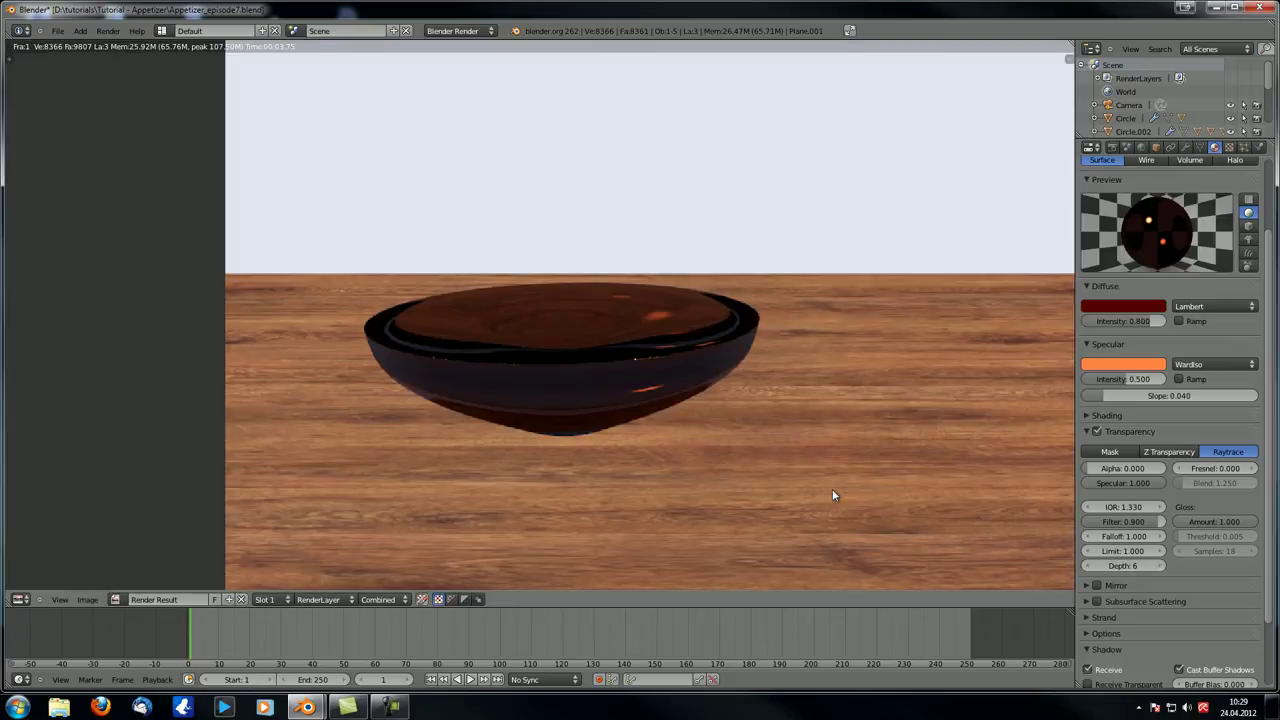
pyautogui.press('Escape')
pyautogui.press('F12')
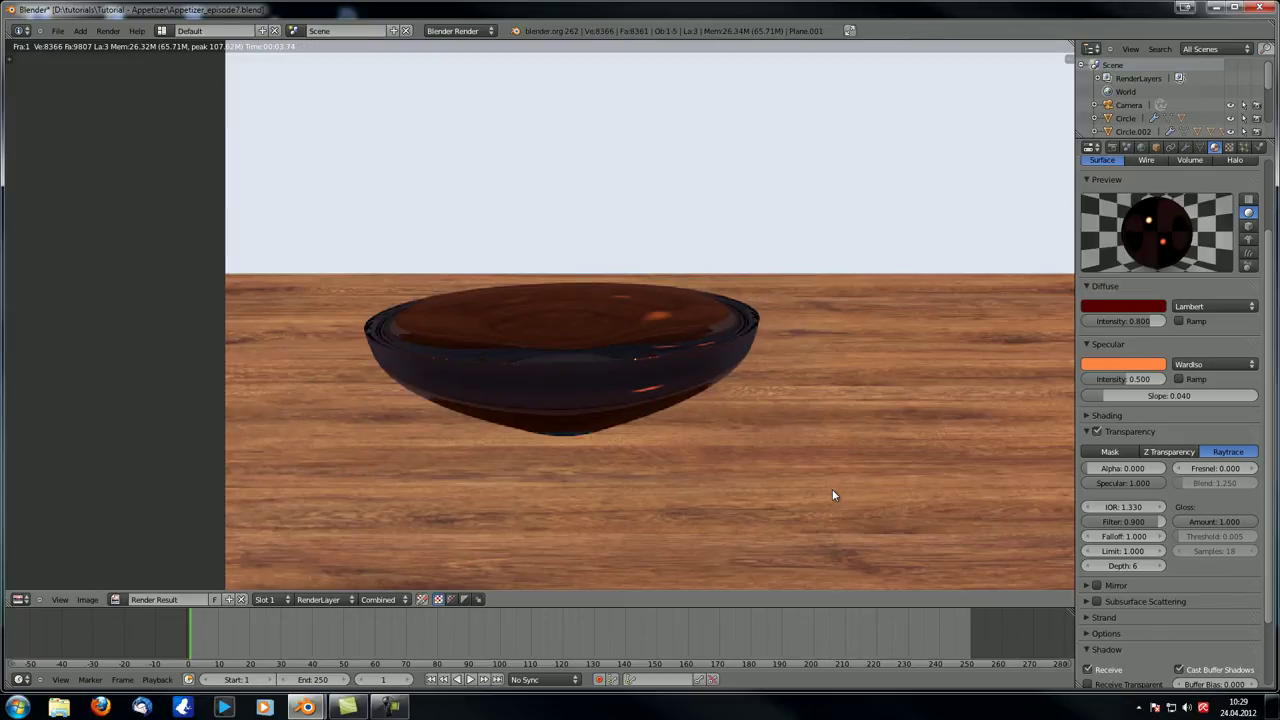
pyautogui.scroll(-1, 626, 486)
pyautogui.scroll(2, 640, 465)
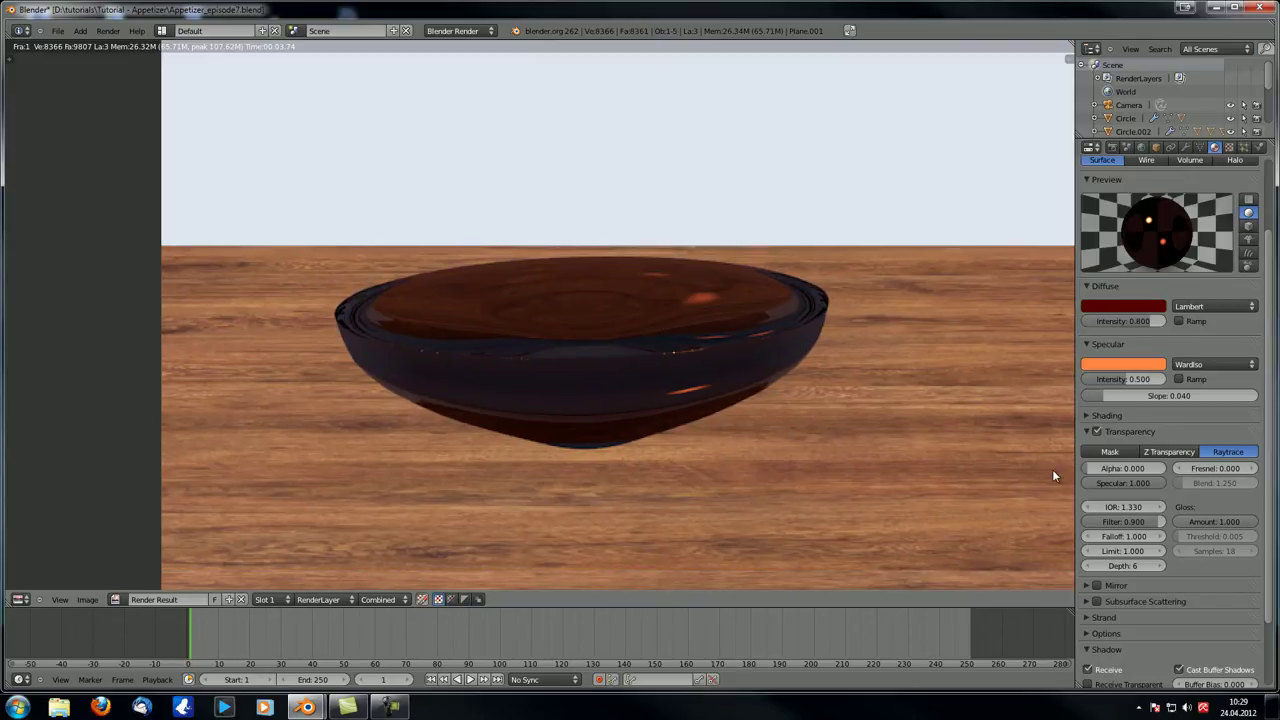
pyautogui.moveTo(698, 408); pyautogui.dragTo(703, 400, button='middle')
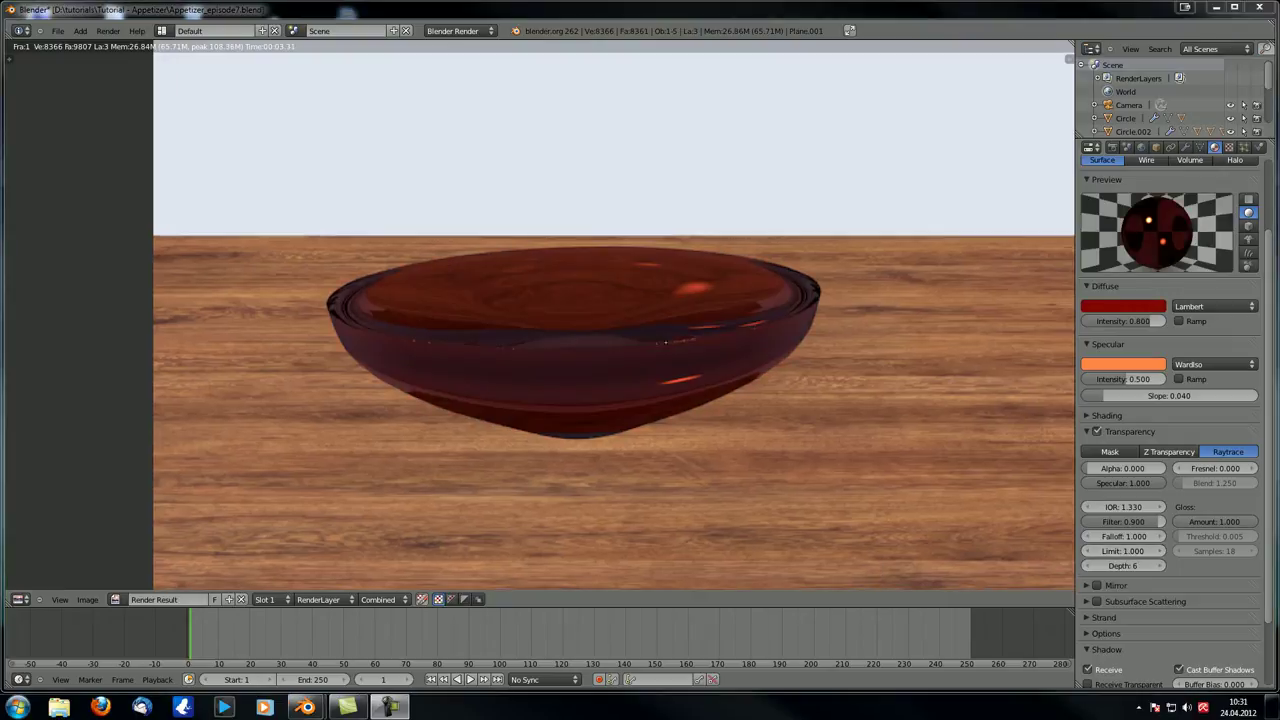
# - Examine the rendered liquid and show its diffuse colour as a hex code
pyautogui.moveTo(694, 366); pyautogui.dragTo(657, 369, button='middle')
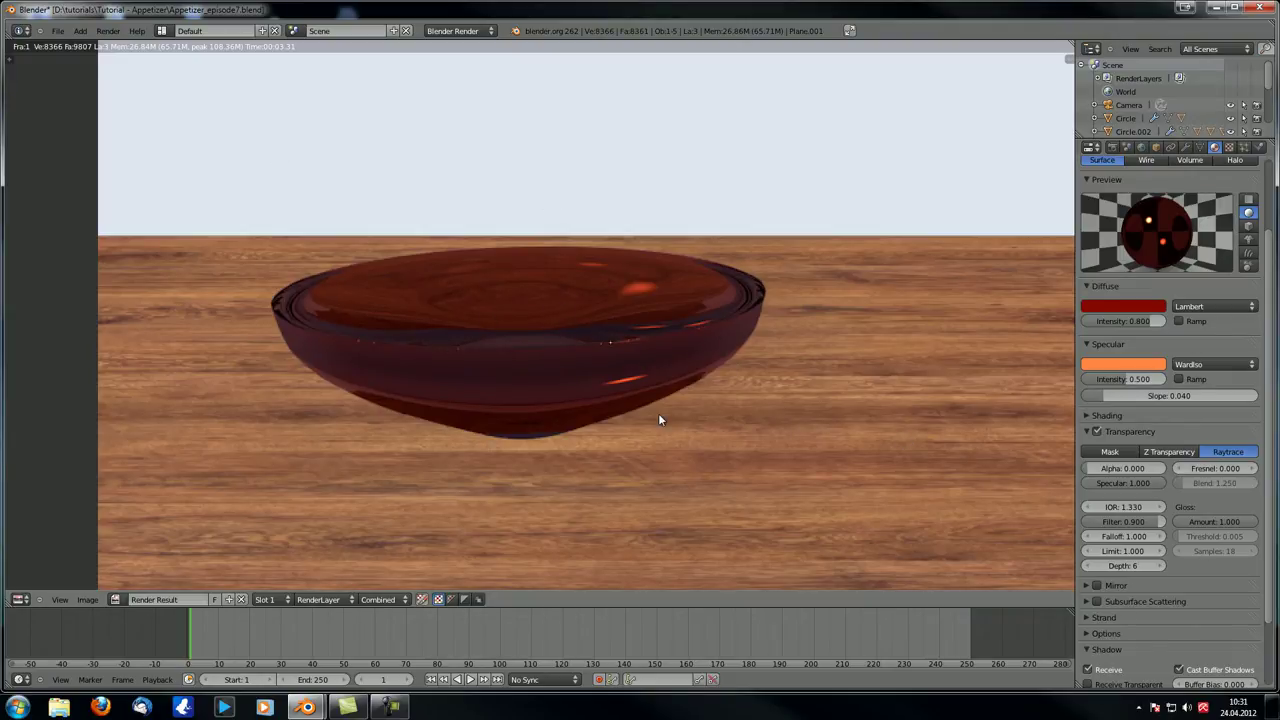
pyautogui.moveTo(657, 413); pyautogui.dragTo(646, 409, button='middle')
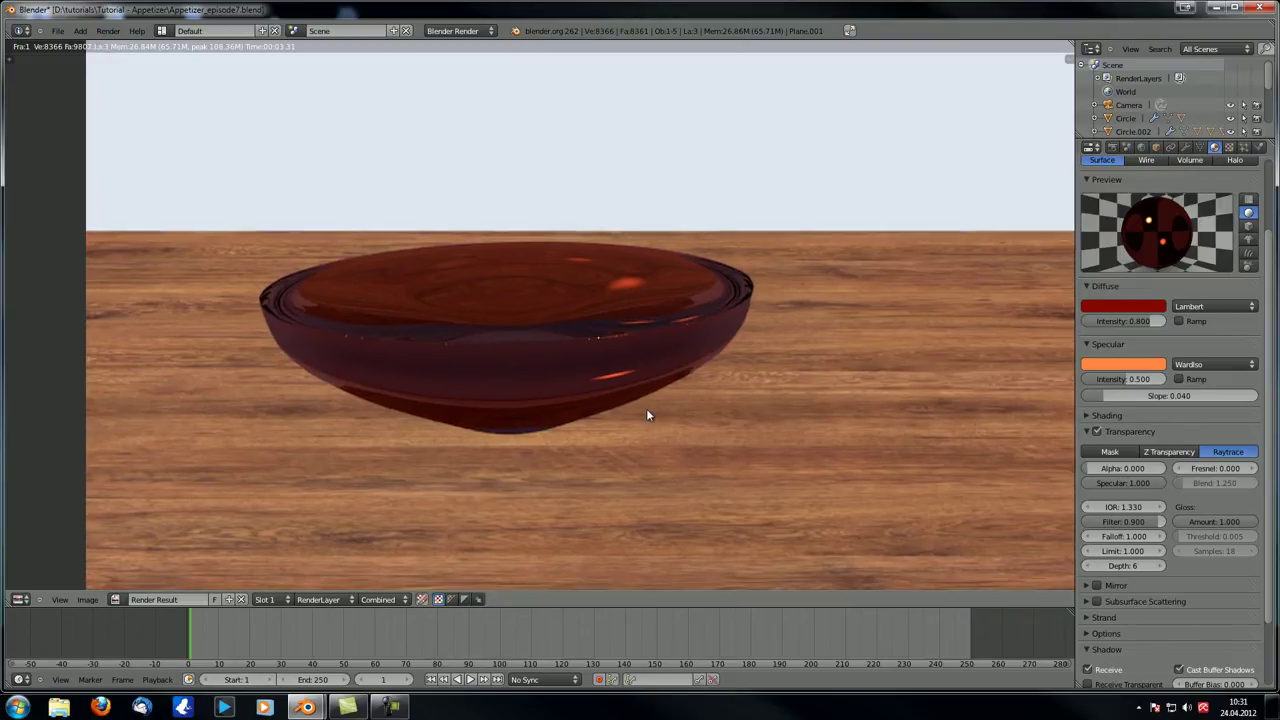
pyautogui.click(1139, 306)
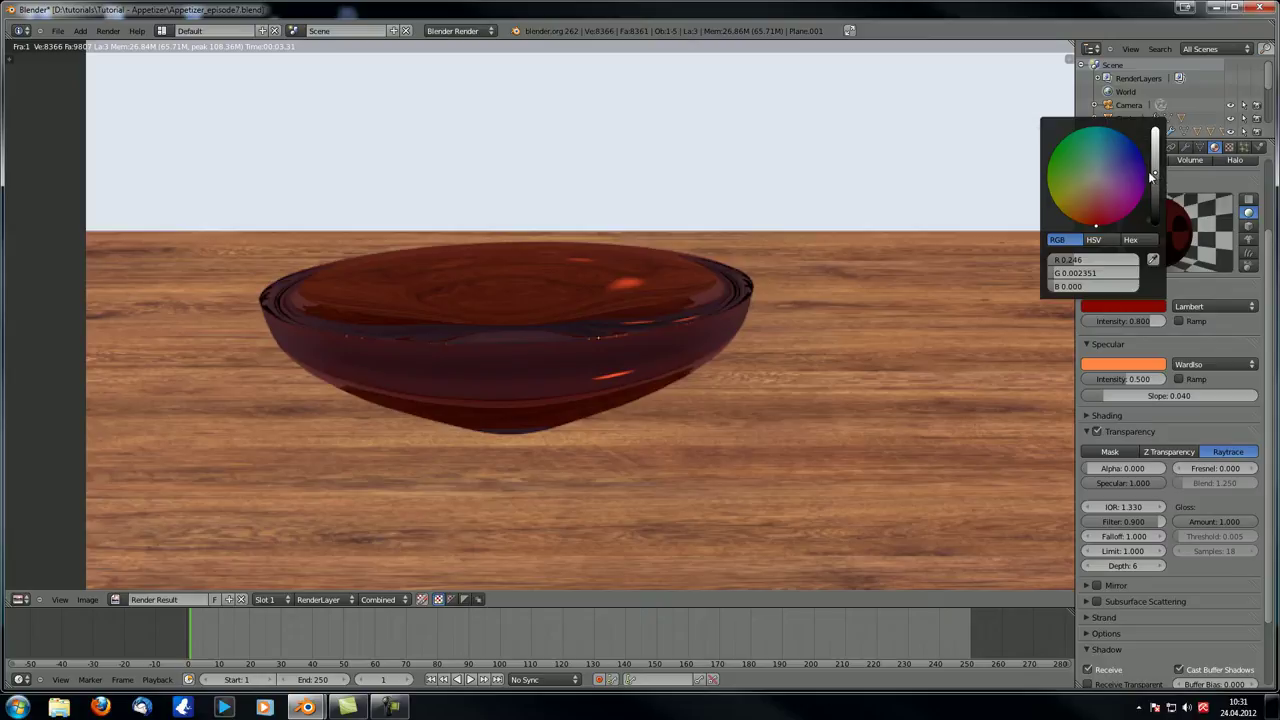
pyautogui.click(1136, 239)
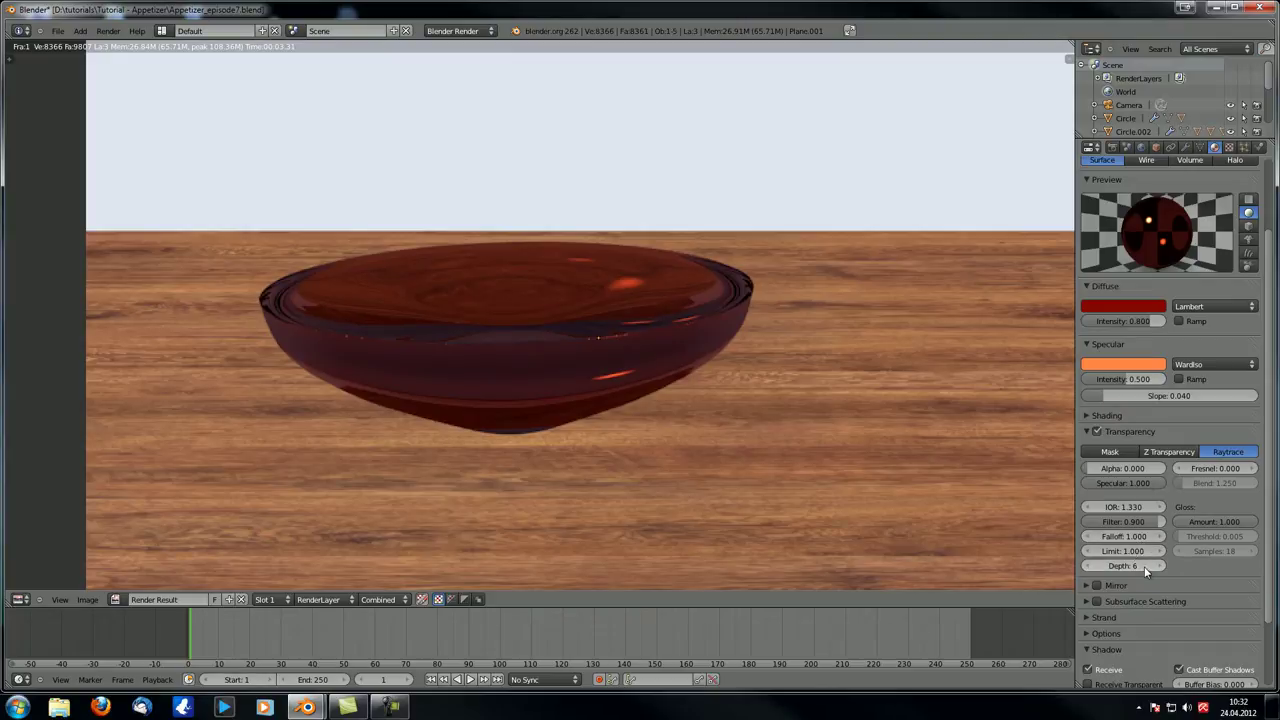
pyautogui.moveTo(502, 348); pyautogui.dragTo(440, 344, button='middle')
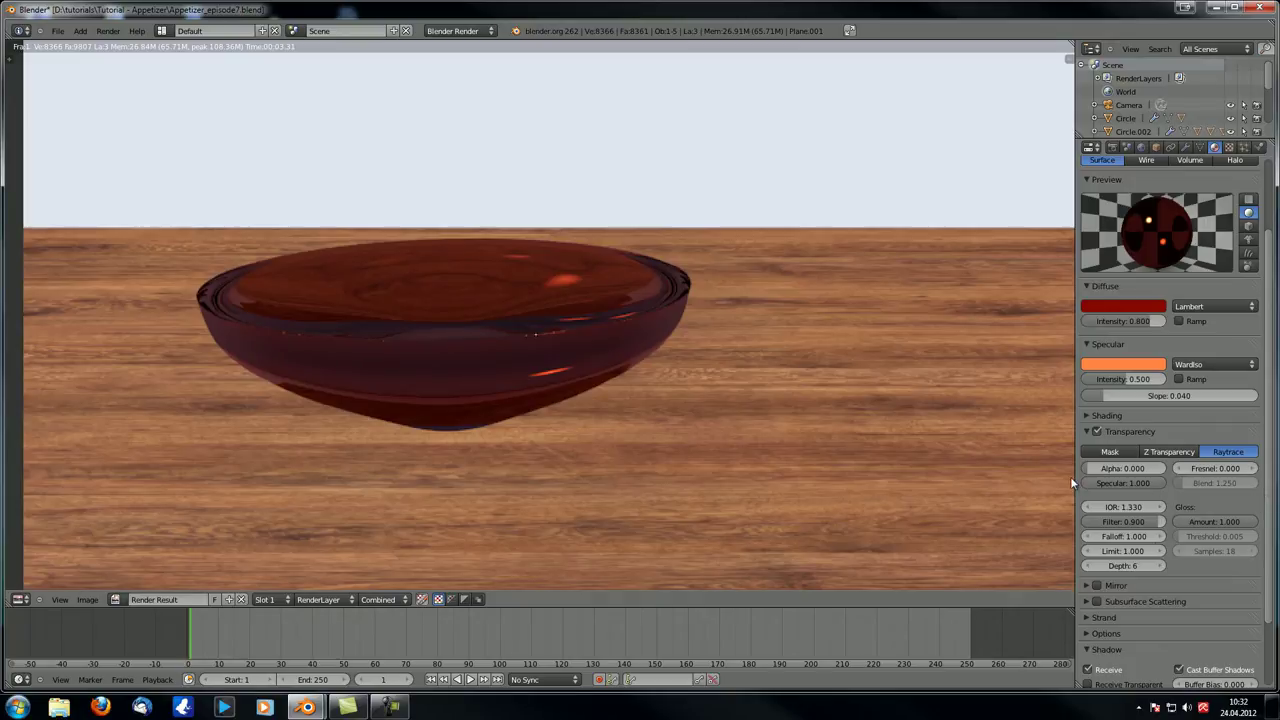
# - Enable mirror reflections on the liquid's material with reflectivity 0.45 and render the scene
pyautogui.click(1087, 432)
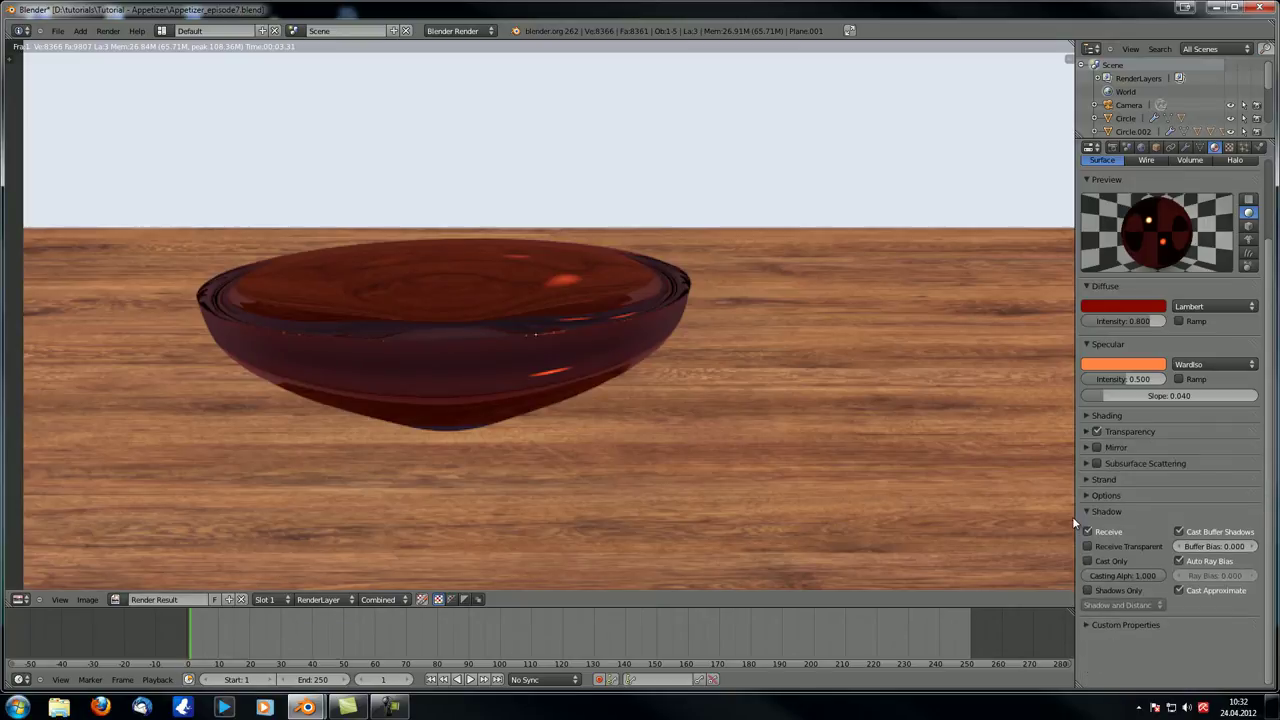
pyautogui.click(1094, 449)
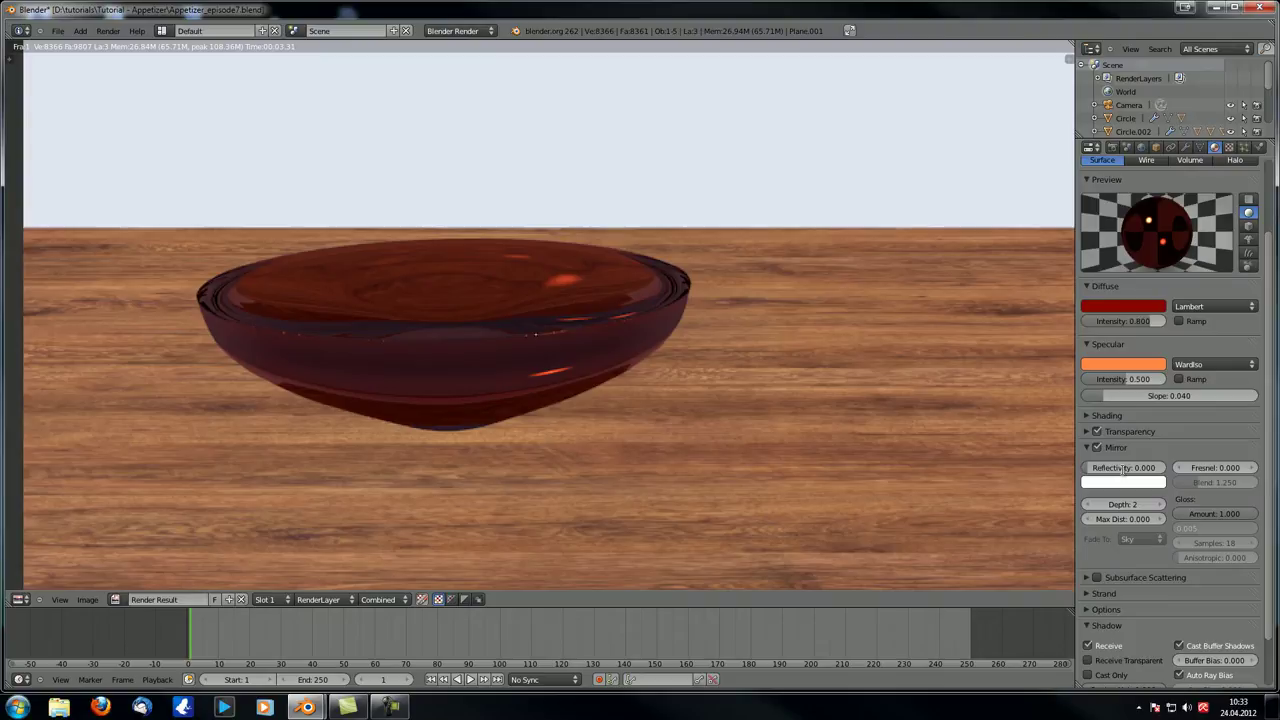
pyautogui.click(1124, 467)
pyautogui.write('.45')
pyautogui.press('Return')
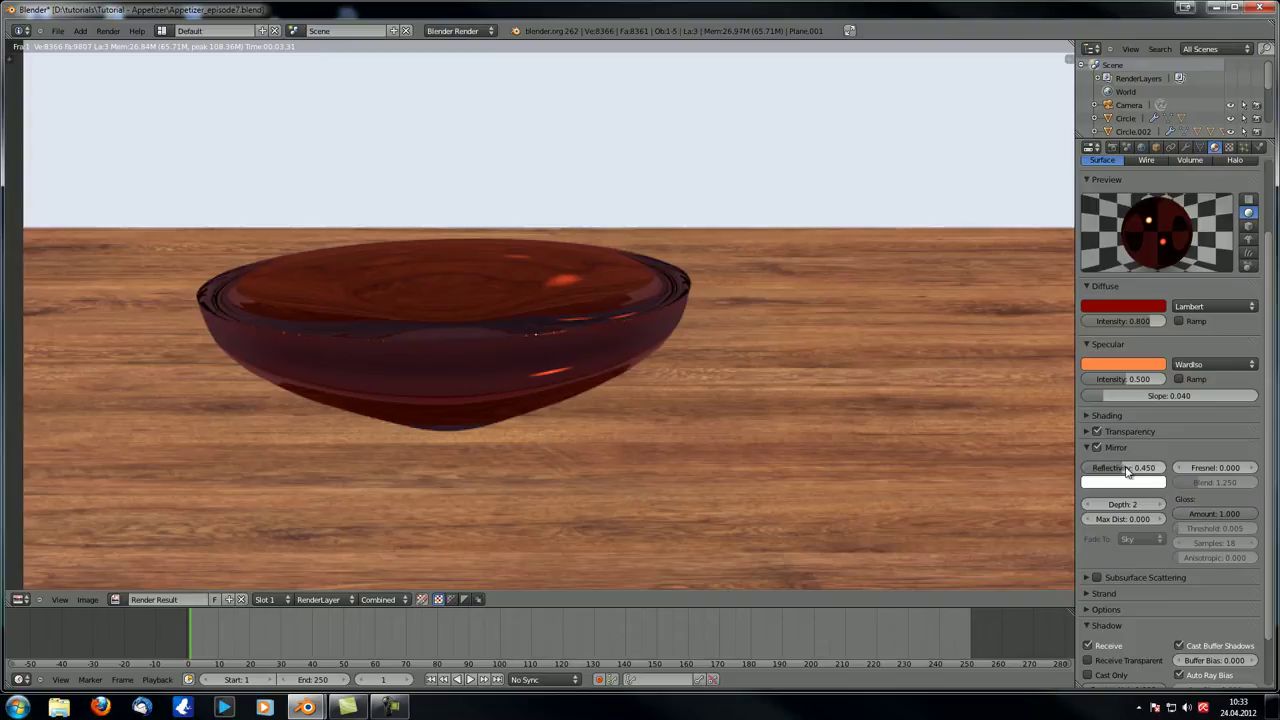
pyautogui.moveTo(754, 377); pyautogui.dragTo(777, 377, button='middle')
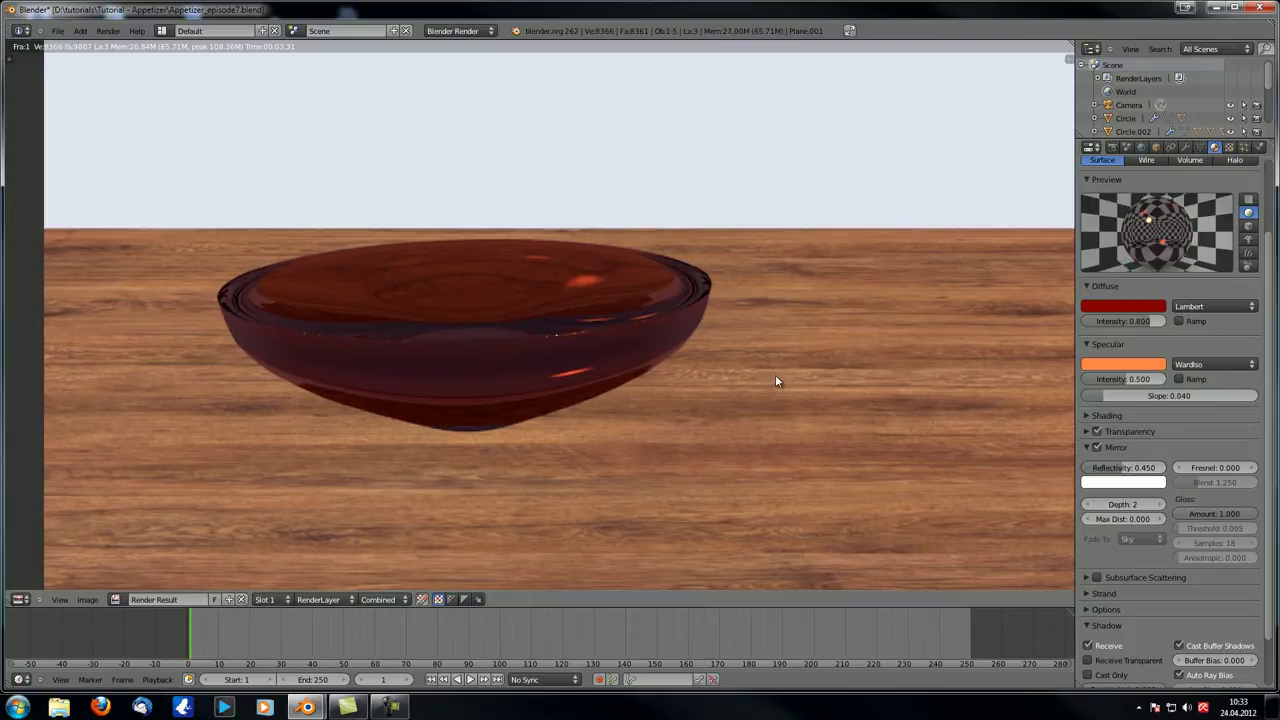
pyautogui.press('F12')
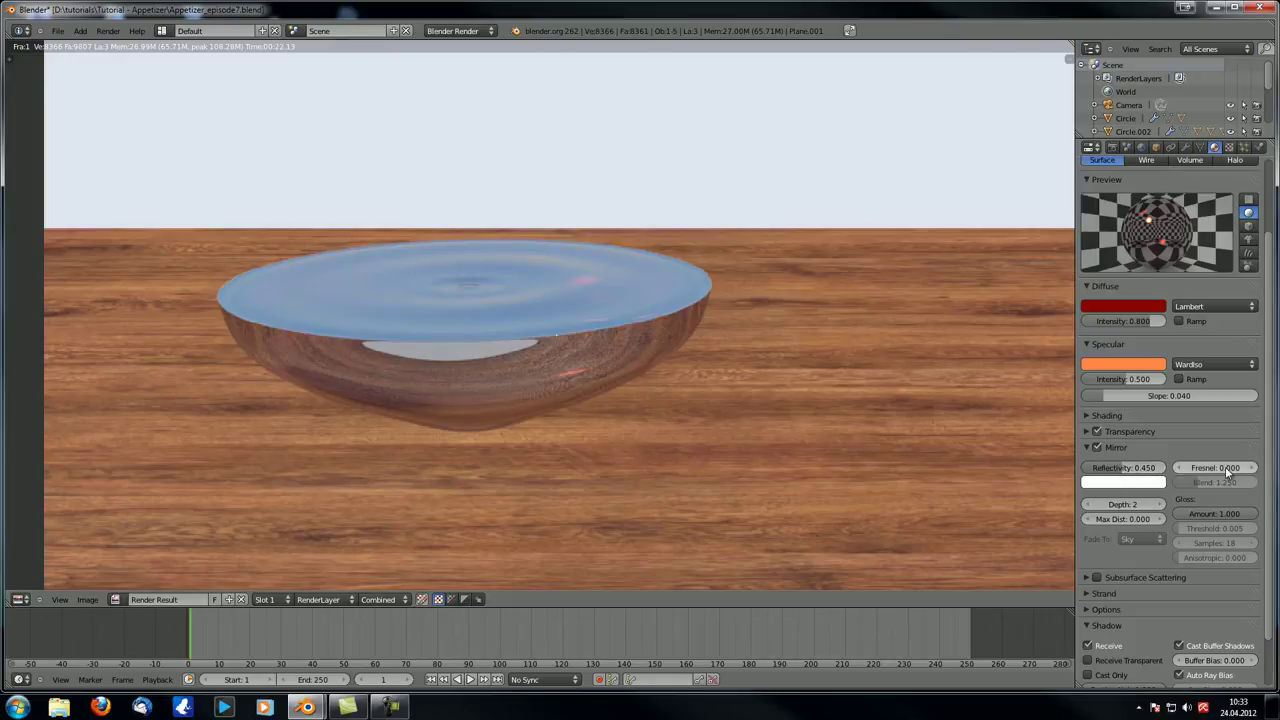
# - Allow the liquid's material to receive transparent shadows
pyautogui.scroll(-2, 1224, 495)
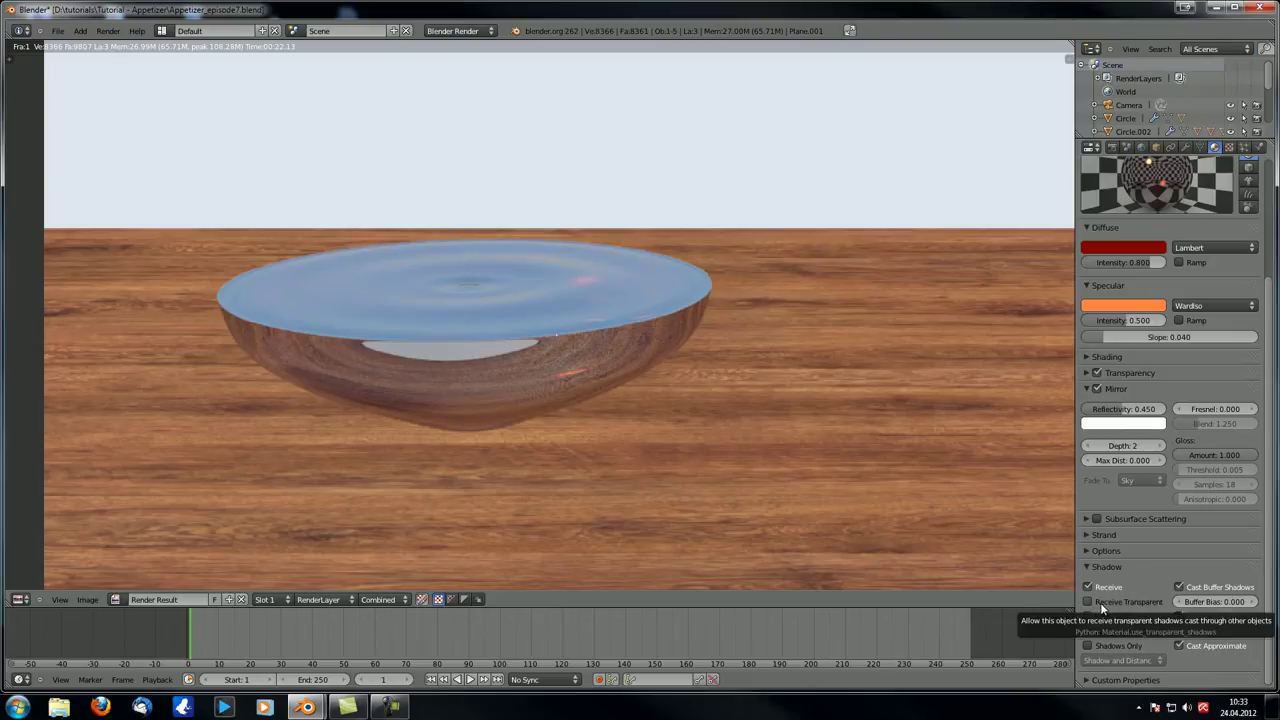
pyautogui.scroll(5, 1105, 604)
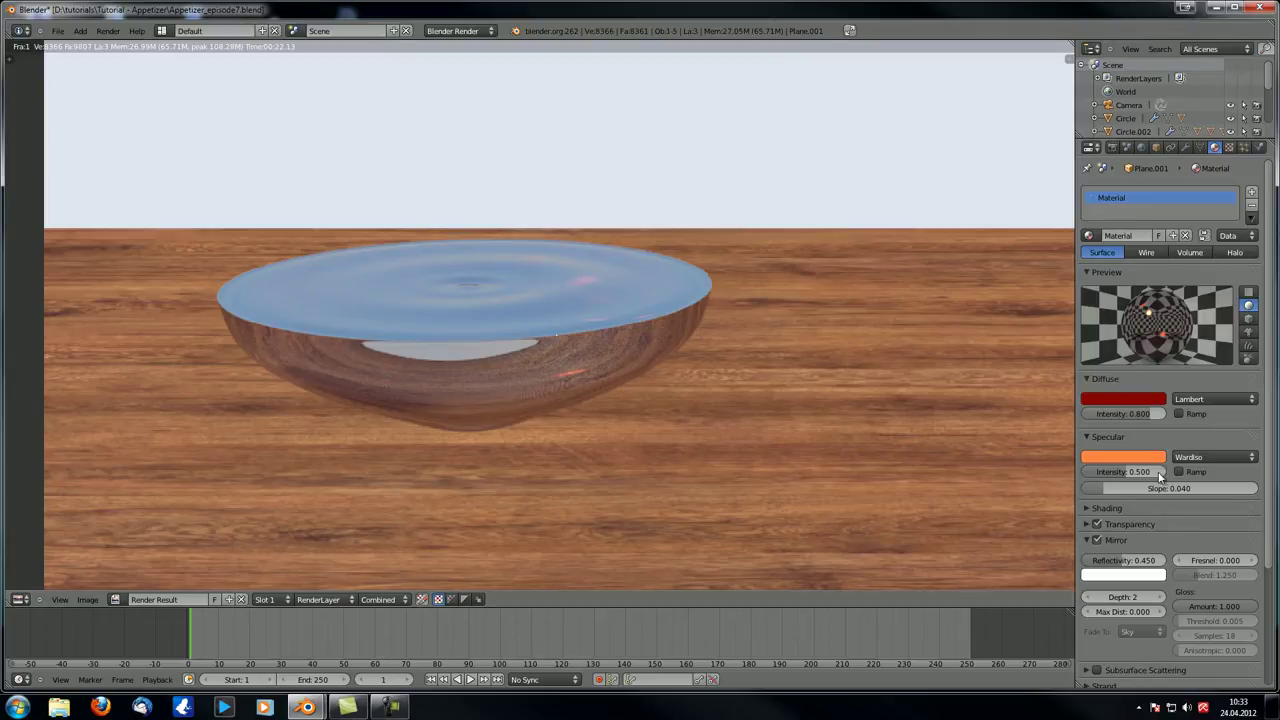
pyautogui.scroll(-2, 1160, 477)
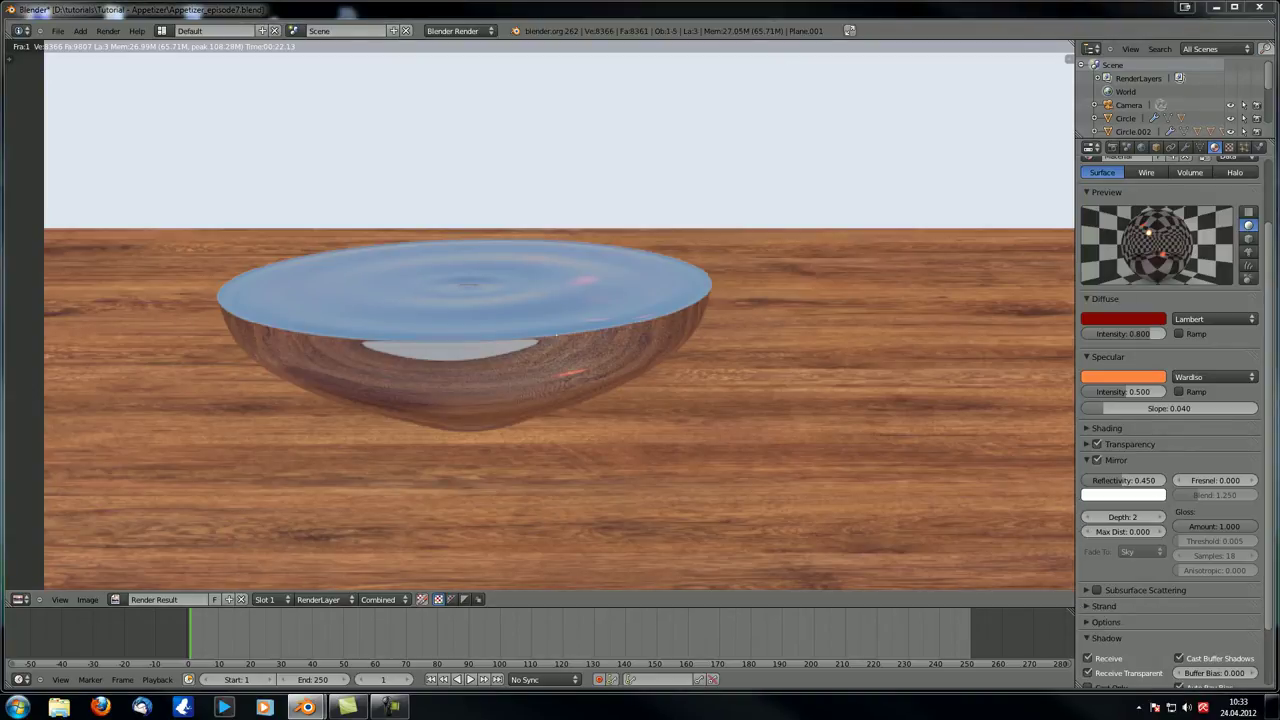
# - Close the render result and select the liquid on the tabletop in the 3D view
pyautogui.moveTo(565, 347); pyautogui.dragTo(560, 428, button='middle')
pyautogui.press('Escape')
pyautogui.rightClick(543, 363)
pyautogui.rightClick(543, 369)
pyautogui.moveTo(543, 369); pyautogui.dragTo(594, 349, button='middle')
pyautogui.scroll(2, 837, 360)
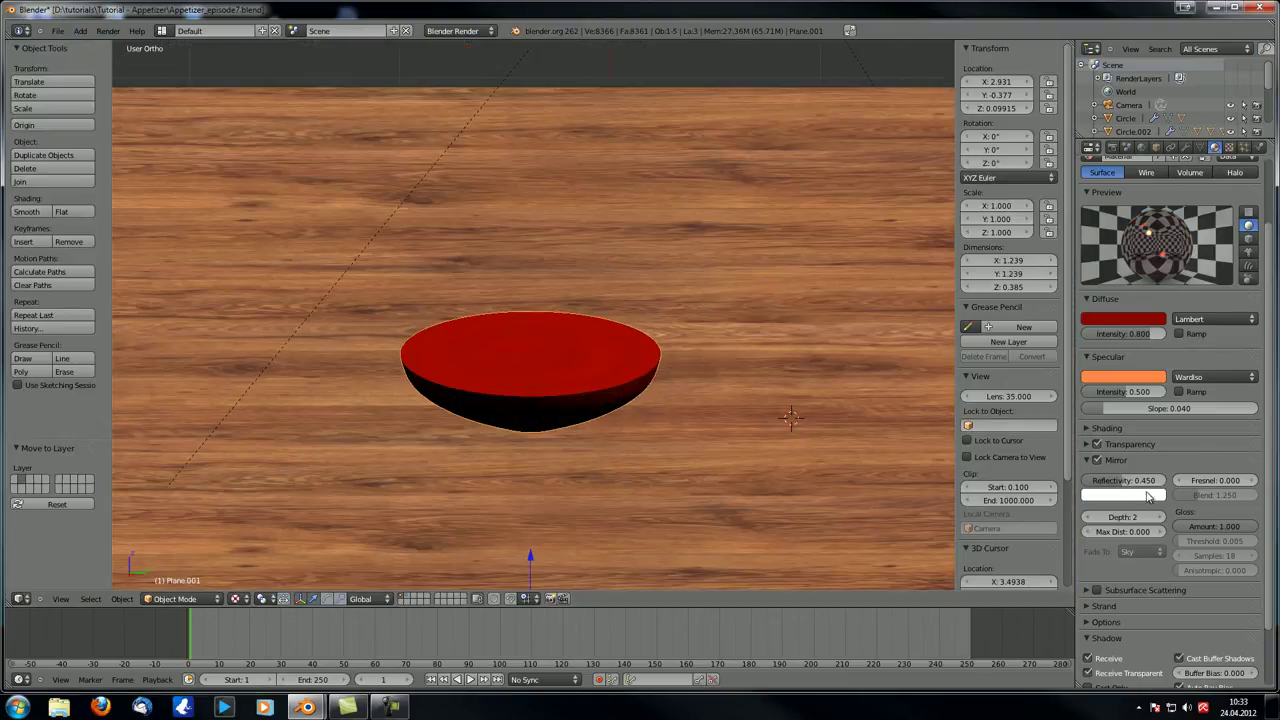
# - Set the liquid's mirror Fresnel to 1.6 and its Fresnel blend to 1.6
pyautogui.scroll(-2, 1148, 497)
pyautogui.click(1222, 427)
pyautogui.write('1.6')
pyautogui.press('Return')
pyautogui.click(1205, 441)
pyautogui.write('1')
pyautogui.press('Return')
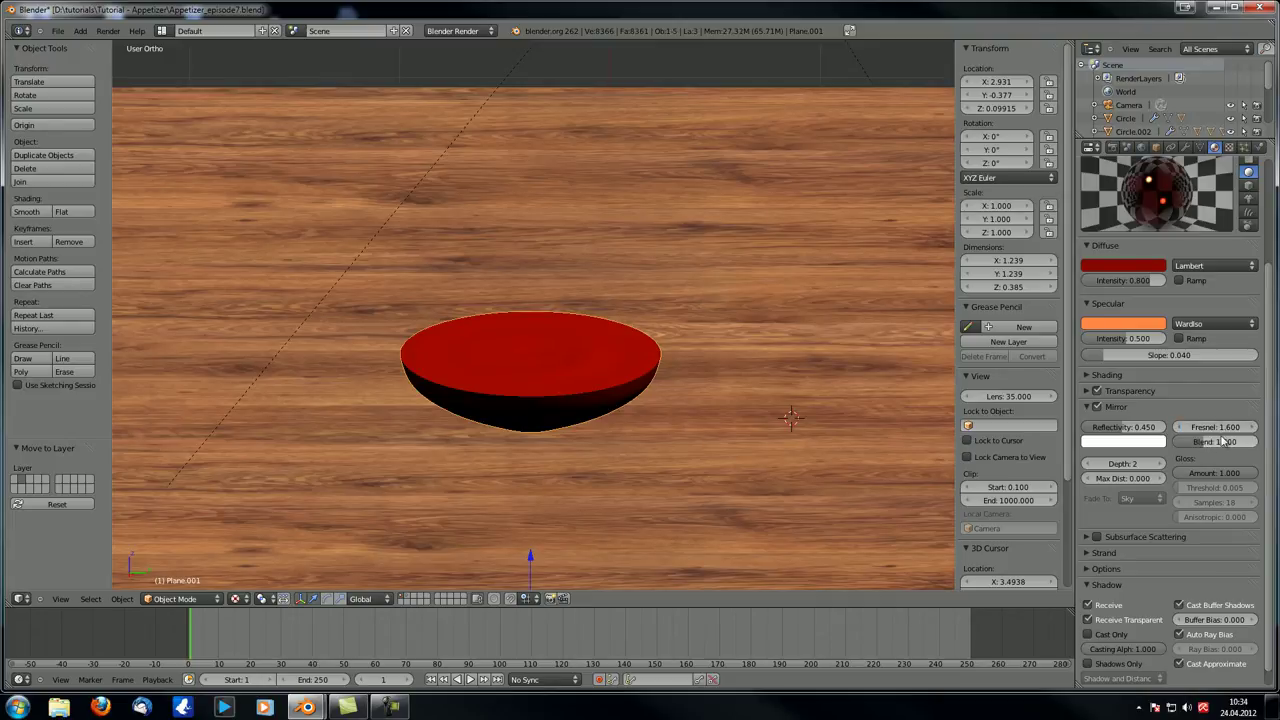
# - Look at the liquid up close through the scene camera
pyautogui.scroll(2, 514, 410)
pyautogui.moveTo(514, 410)
pyautogui.mouseDown(button='middle')
pyautogui.moveTo(520, 435)
pyautogui.moveTo(532, 411)
pyautogui.mouseUp(button='middle')
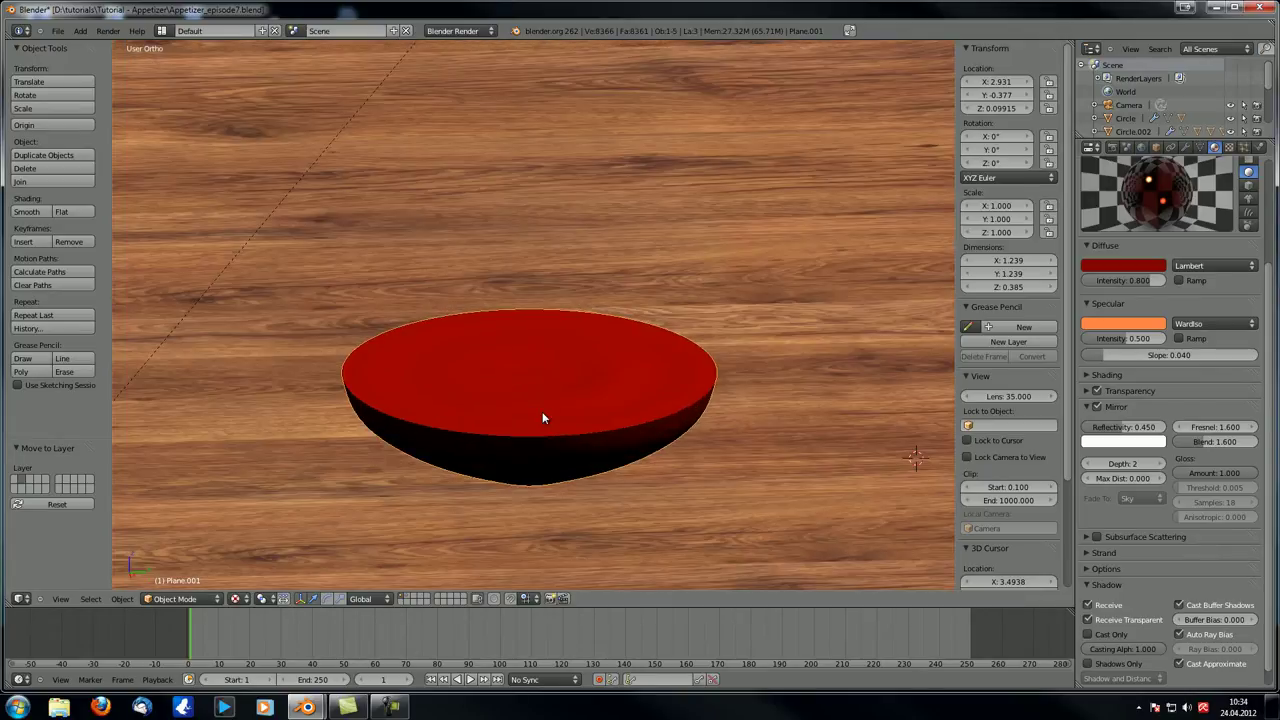
pyautogui.press('KP_0')
pyautogui.scroll(3, 575, 393)
pyautogui.keyDown('shift'); pyautogui.moveTo(615, 502); pyautogui.dragTo(581, 410, button='middle'); pyautogui.keyUp('shift')
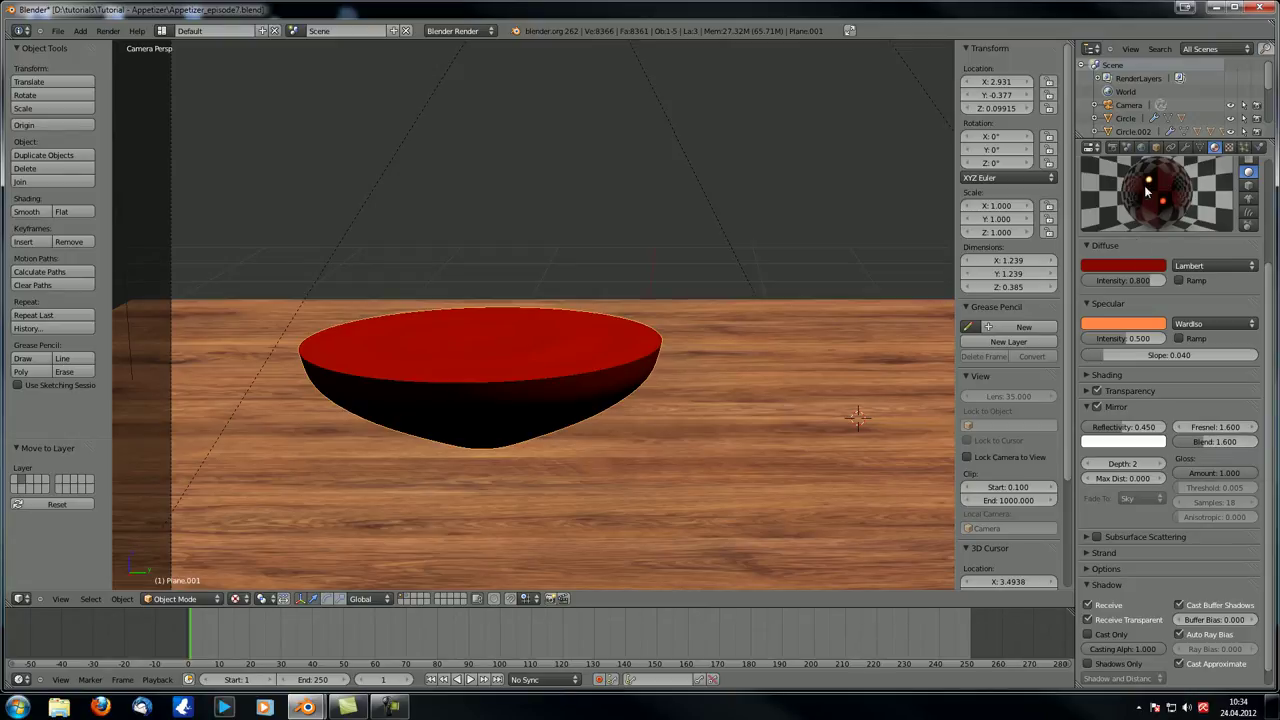
# - Try a mirror Fresnel blend of 5.0 against the material preview and return the blend to 1.6
pyautogui.moveTo(1215, 445); pyautogui.dragTo(1108, 455)
pyautogui.click(1202, 441)
pyautogui.press('Return')
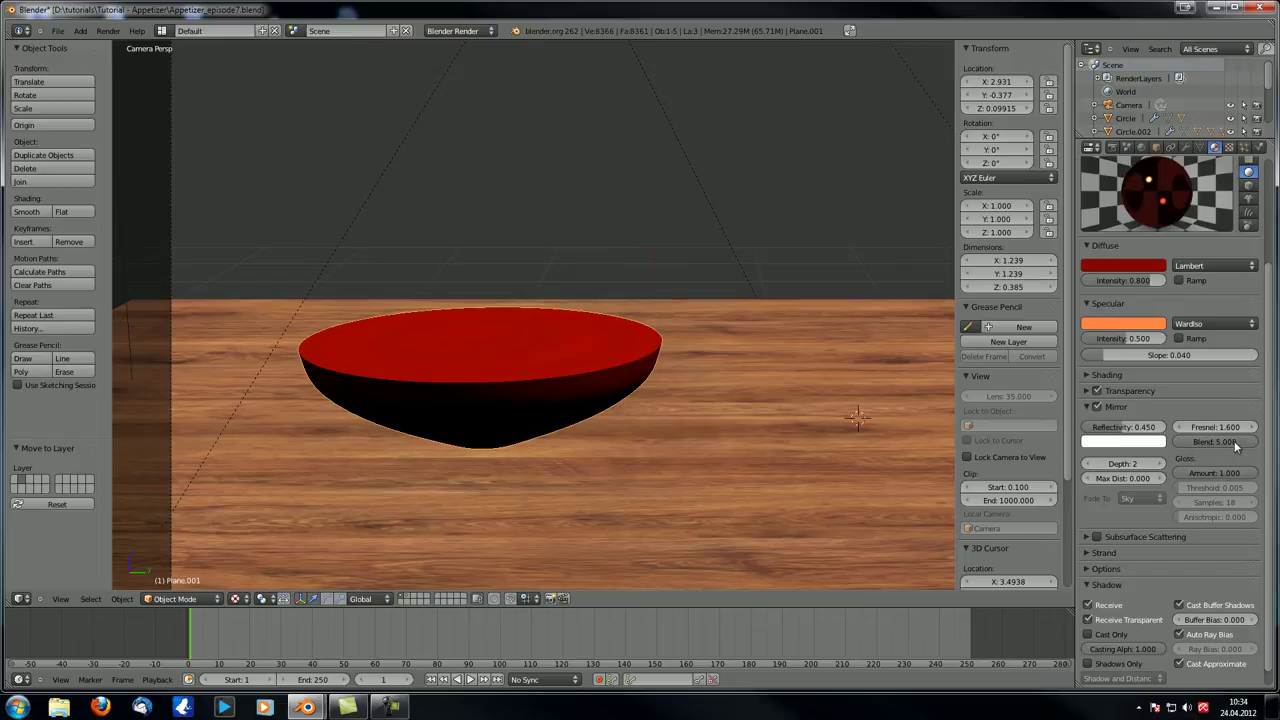
pyautogui.click(1214, 441)
pyautogui.press('Return')
pyautogui.click(1215, 440)
pyautogui.write('1.6')
pyautogui.press('Return')
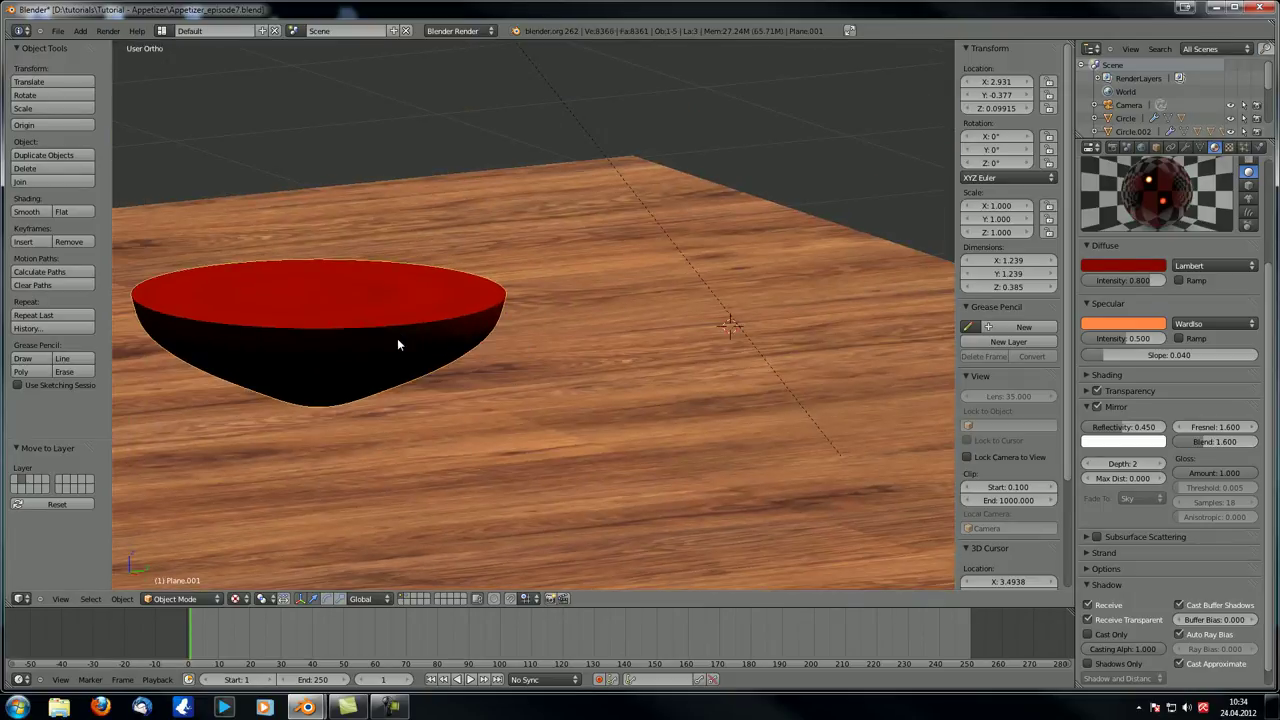
# - Render the scene to check the liquid's reflections with the Fresnel mirror settings
pyautogui.press('F12')
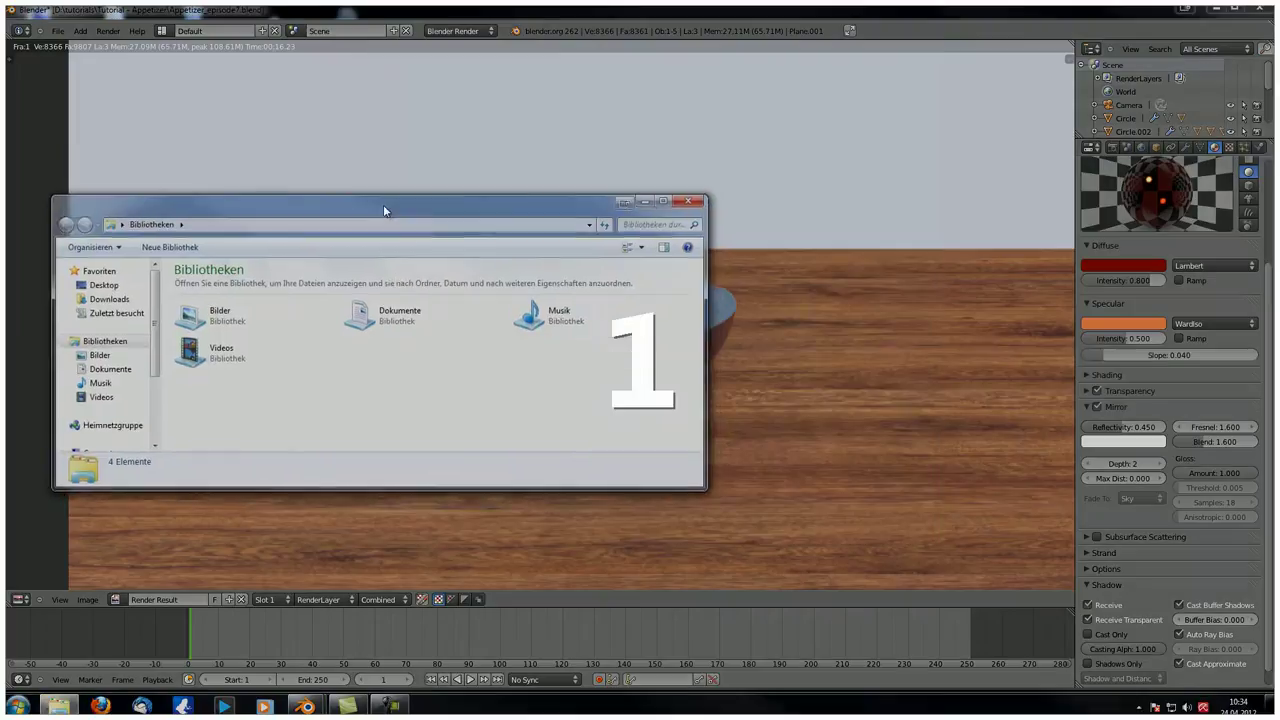
pyautogui.moveTo(383, 204); pyautogui.dragTo(55, 198)
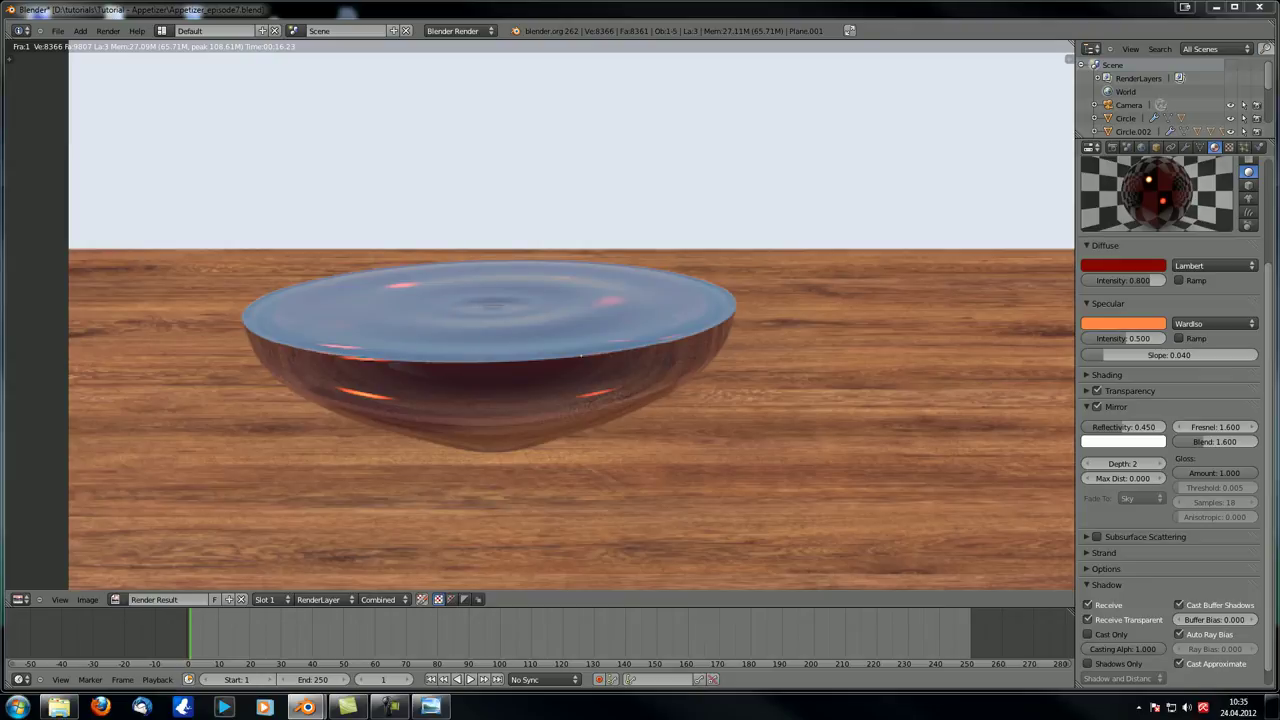
# - Set the liquid's mirror Fresnel to 1.9 and its blend to 1.8
pyautogui.click(1214, 427)
pyautogui.write('1.9')
pyautogui.press('Return')
pyautogui.click(1219, 443)
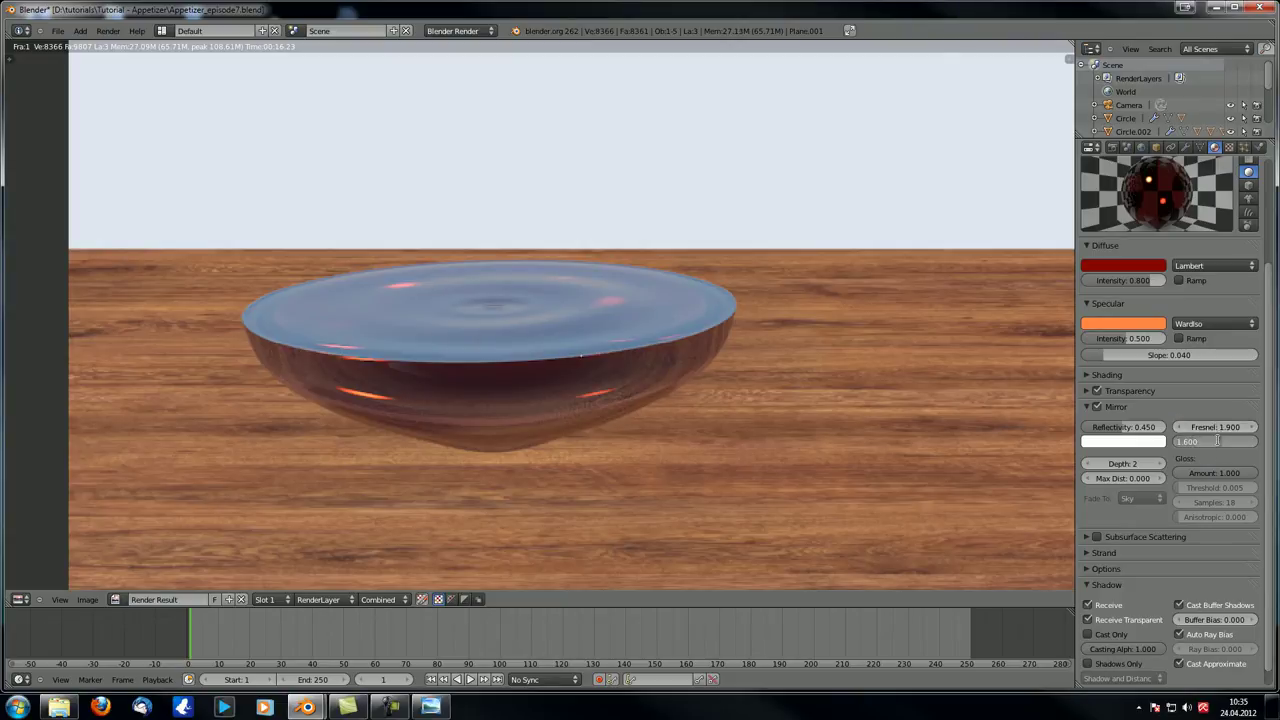
pyautogui.write('1.8')
pyautogui.press('Return')
# - Save over Appetizer_episode7.blend and render the liquid with the stronger Fresnel
pyautogui.press('F12')
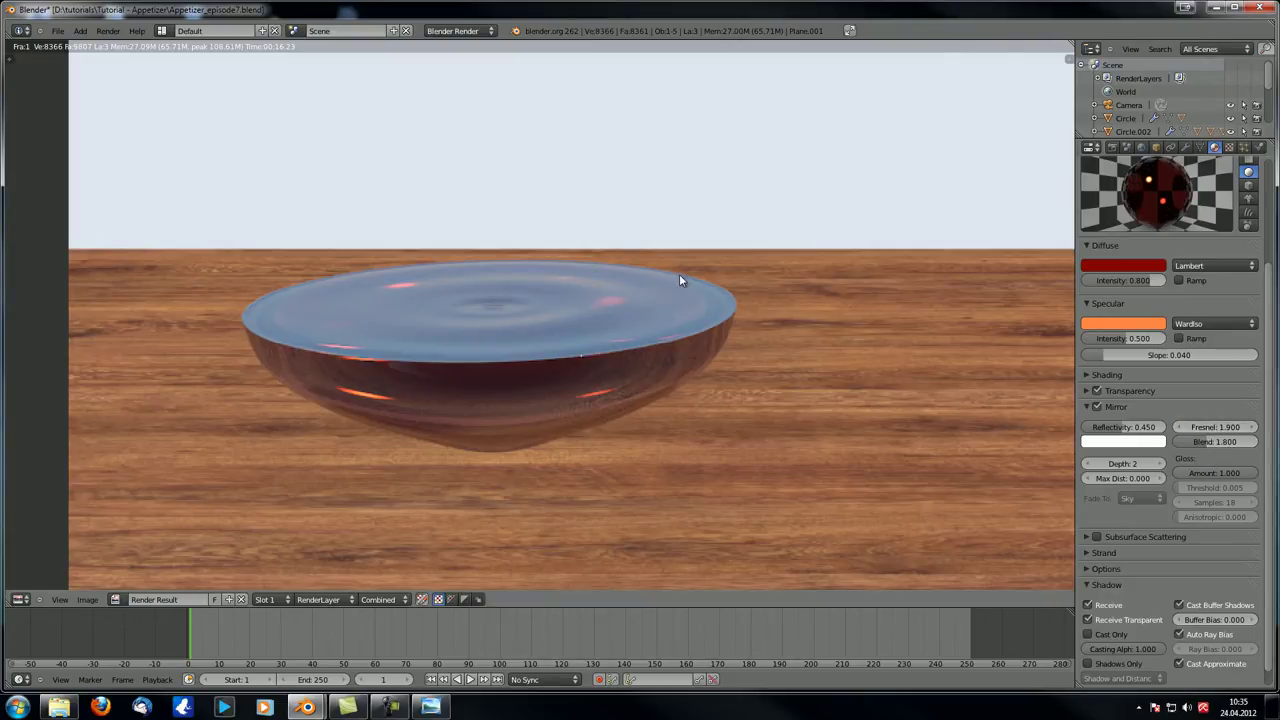
pyautogui.hotkey('ctrl', 's')
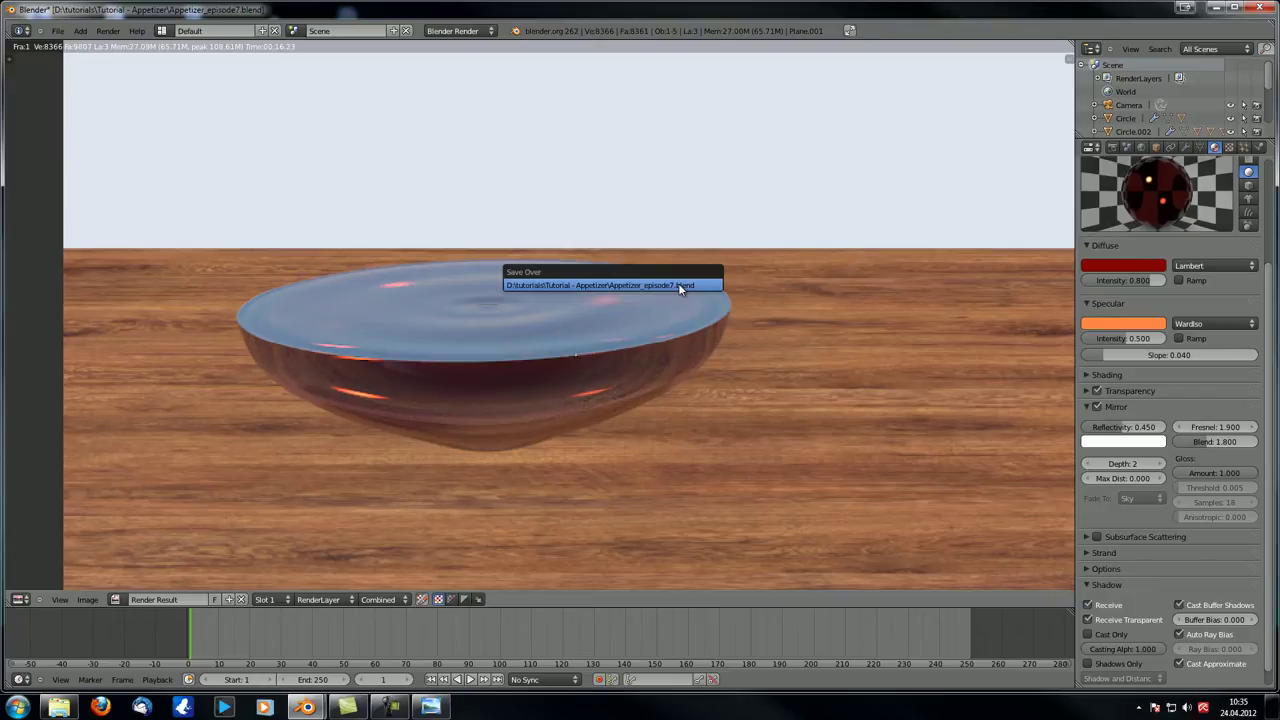
pyautogui.click(678, 286)
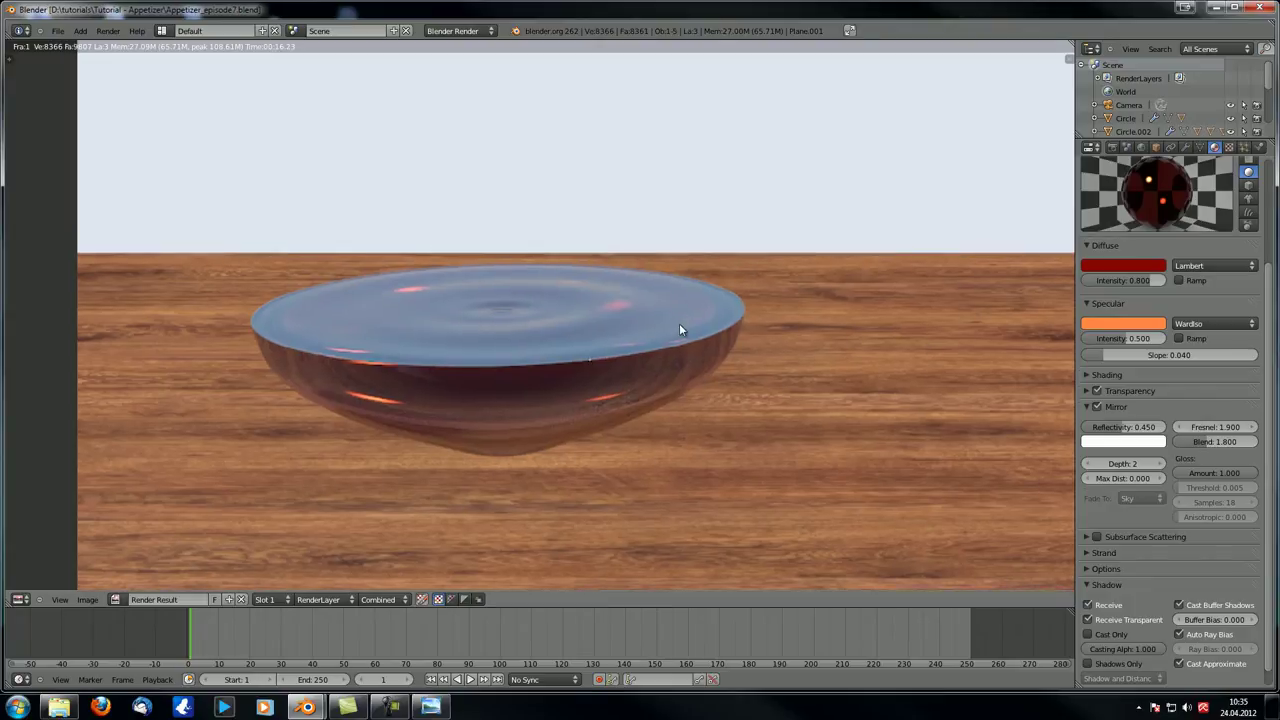
pyautogui.press('F12')
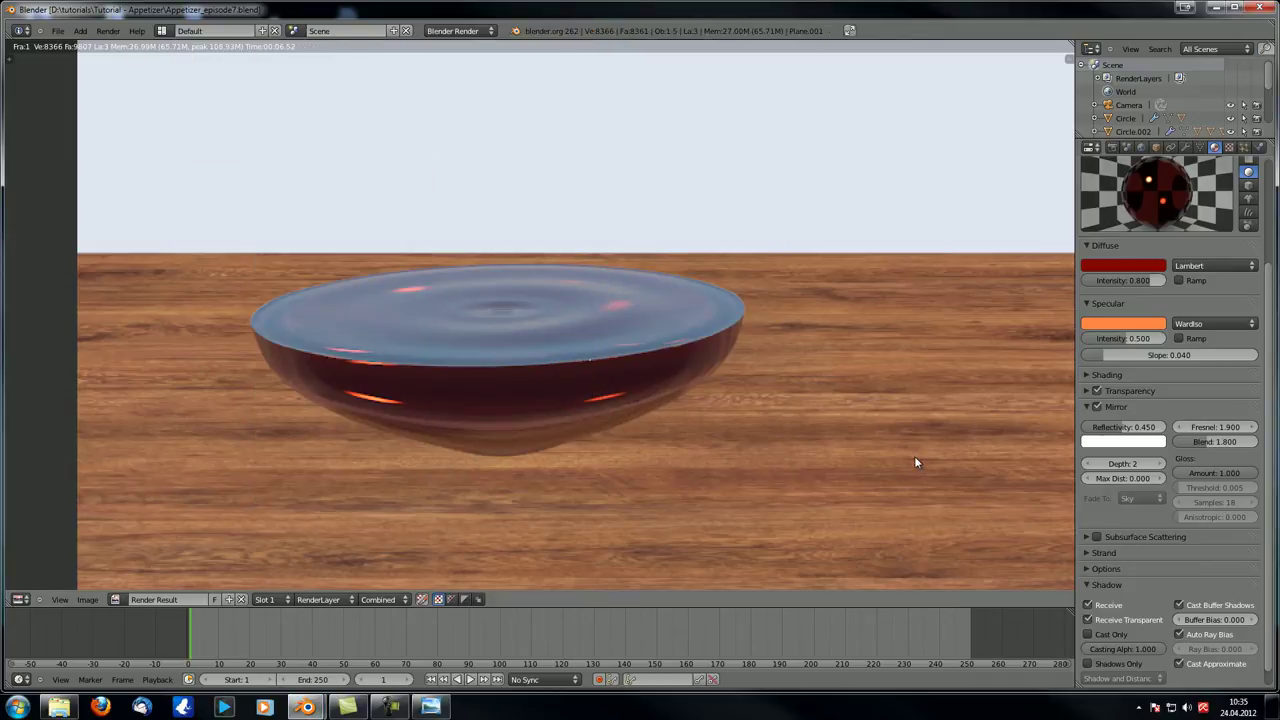
# - Lower the liquid's mirror reflectivity to 0.3 and set its Fresnel blend to 1.9
pyautogui.click(1127, 428)
pyautogui.write('0.3')
pyautogui.press('Return')
pyautogui.click(1211, 443)
pyautogui.write('1.9')
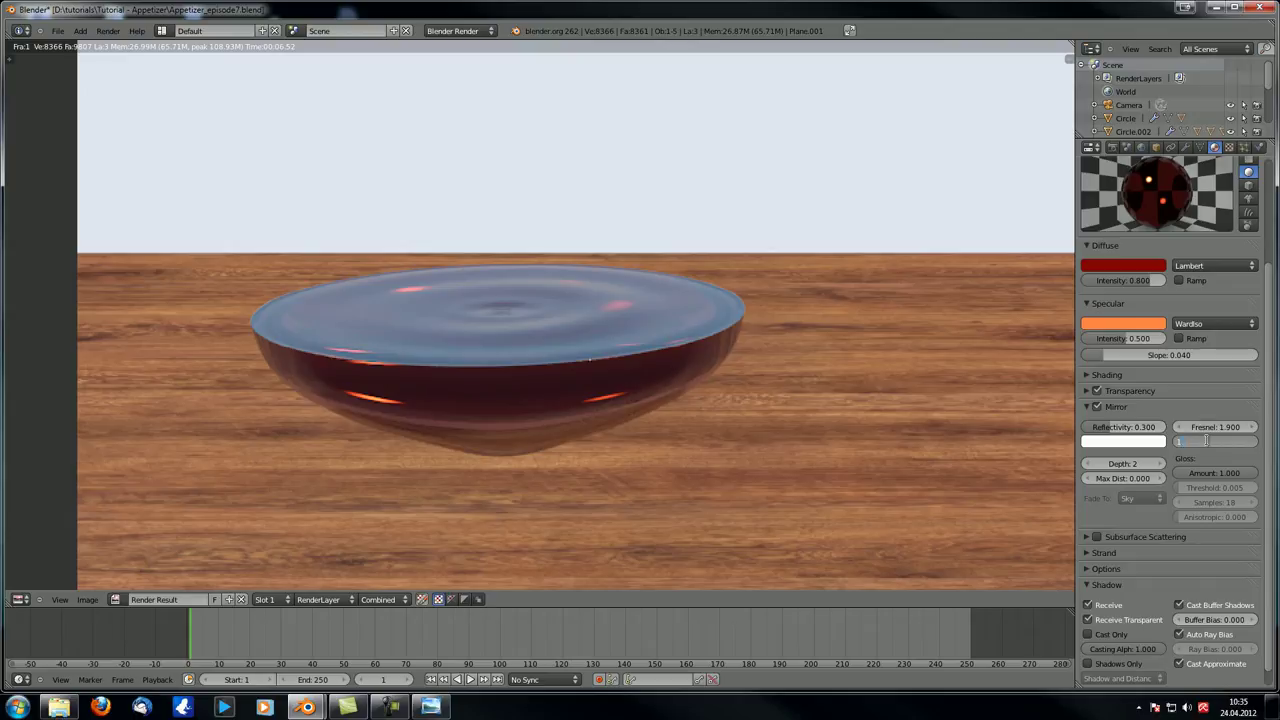
pyautogui.press('Return')
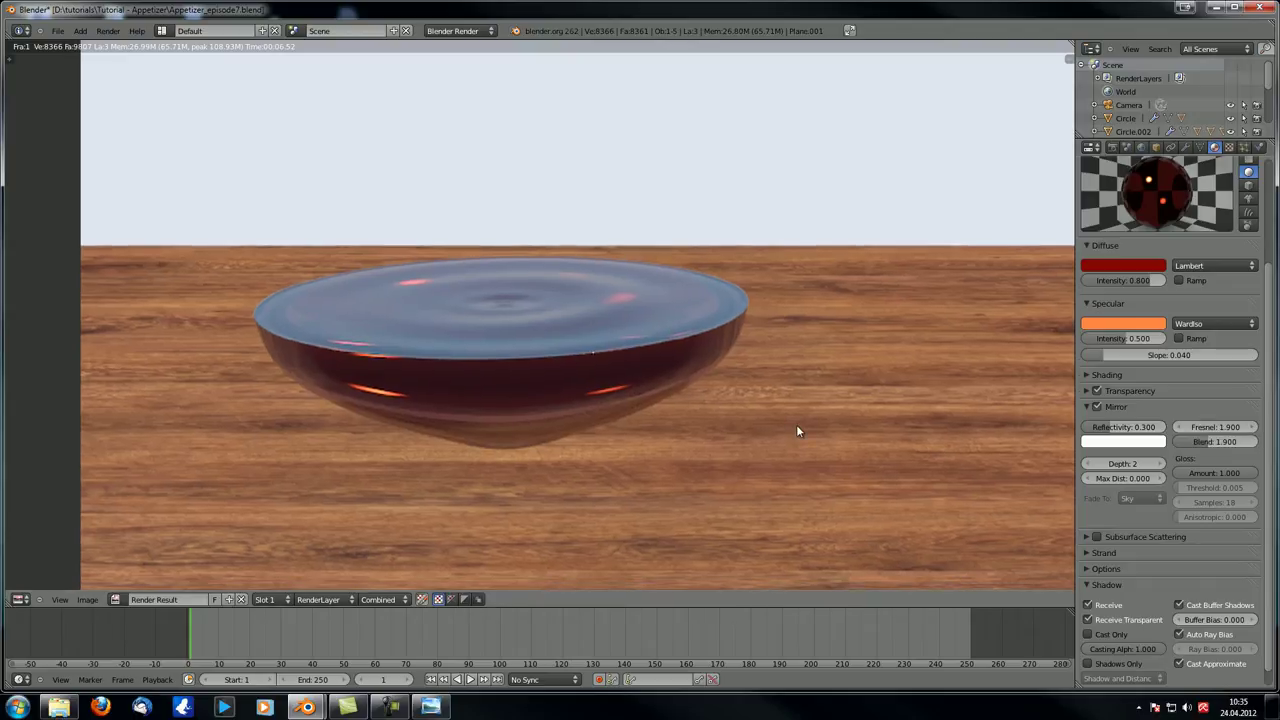
# - Render the scene again and examine the liquid's surface reflections from near and far
pyautogui.press('F12')
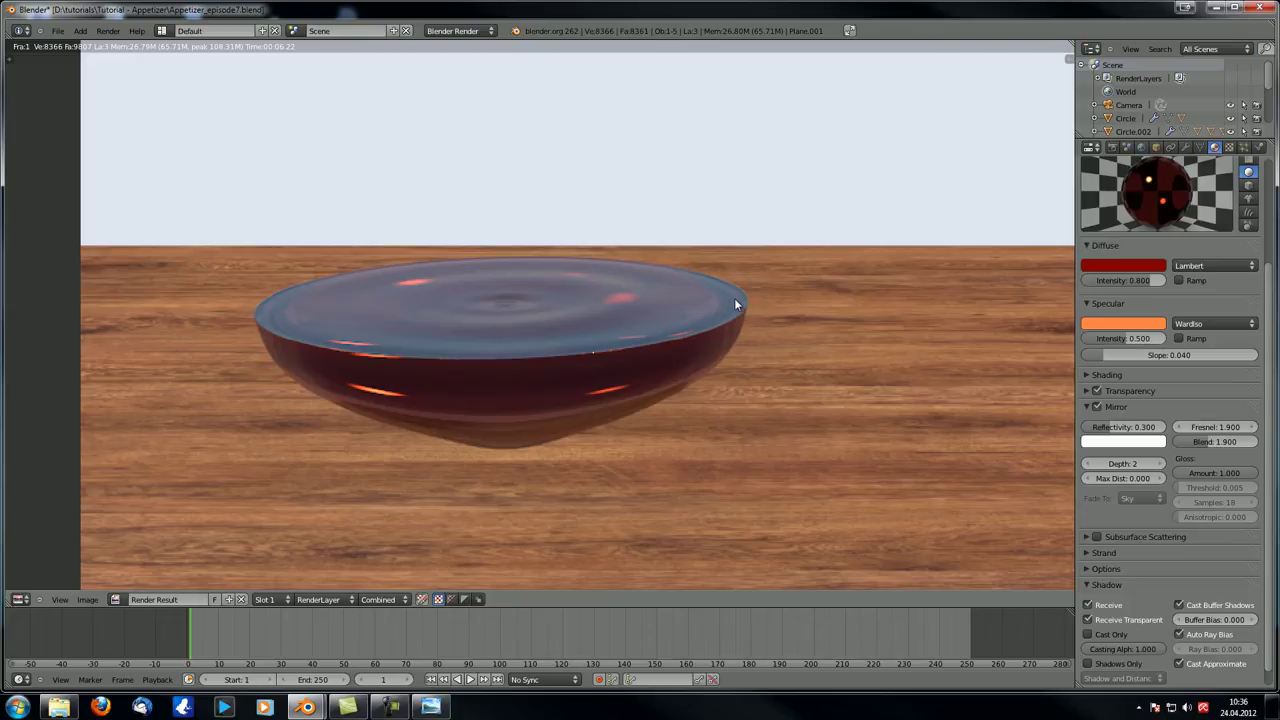
pyautogui.scroll(-2, 584, 468)
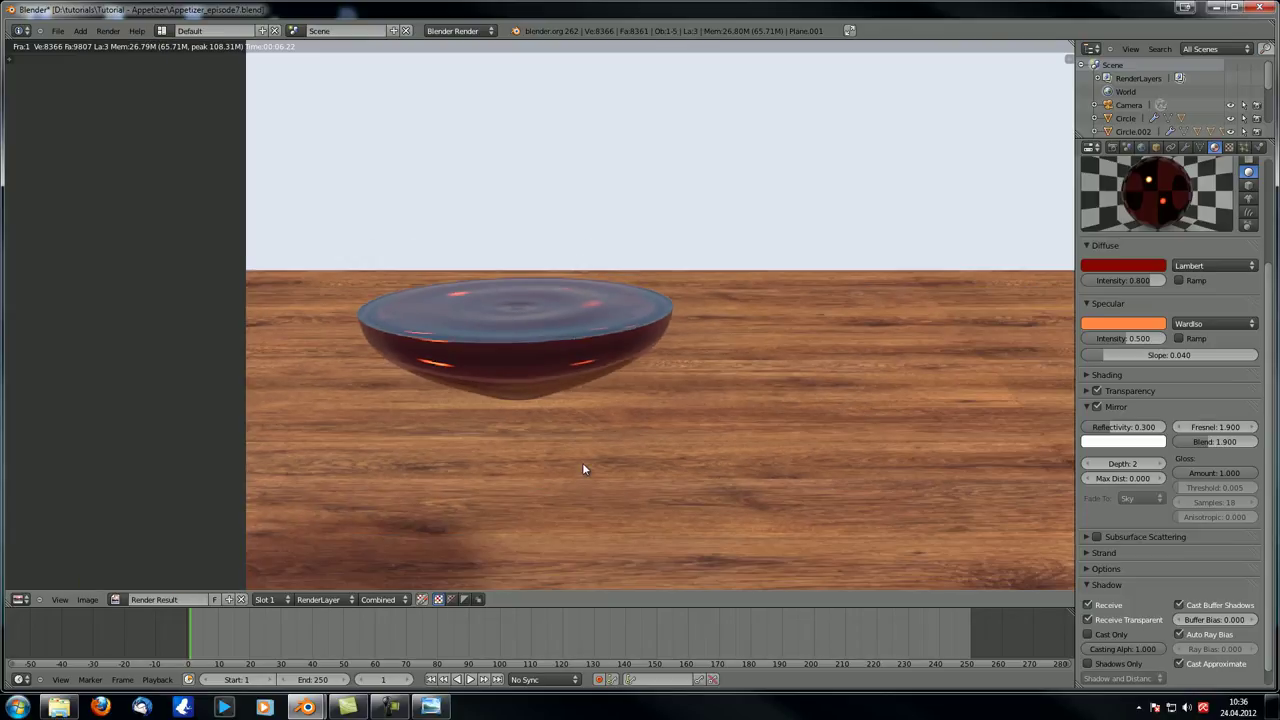
pyautogui.scroll(1, 584, 468)
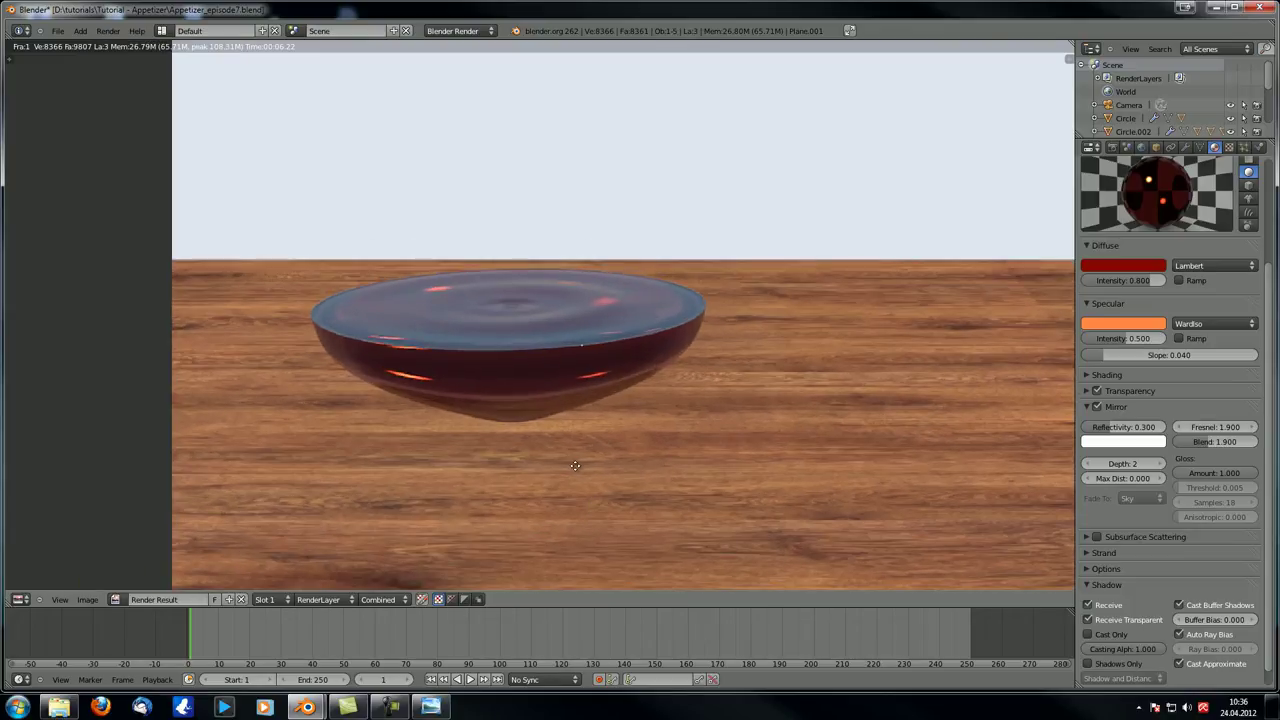
pyautogui.moveTo(584, 467); pyautogui.dragTo(504, 487, button='middle')
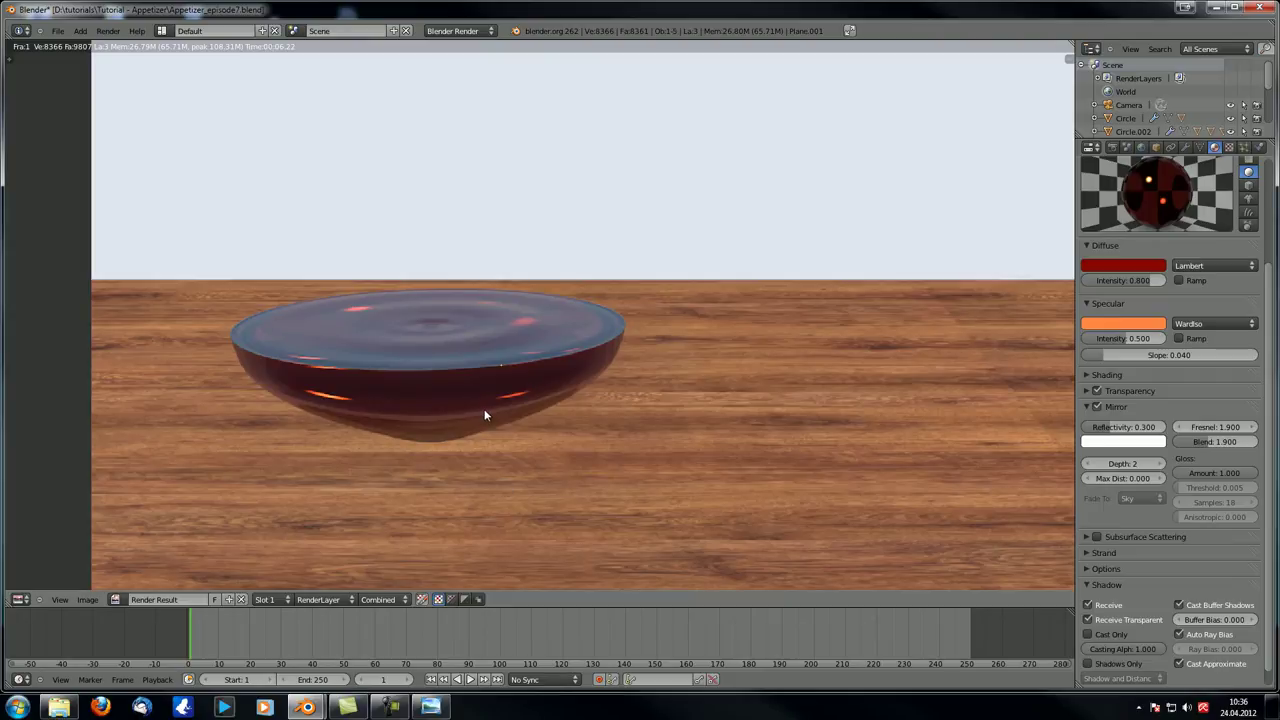
# - Darken the liquid's diffuse red to about hex 740500 and render the scene
pyautogui.click(1137, 266)
pyautogui.moveTo(1154, 143); pyautogui.dragTo(1155, 139)
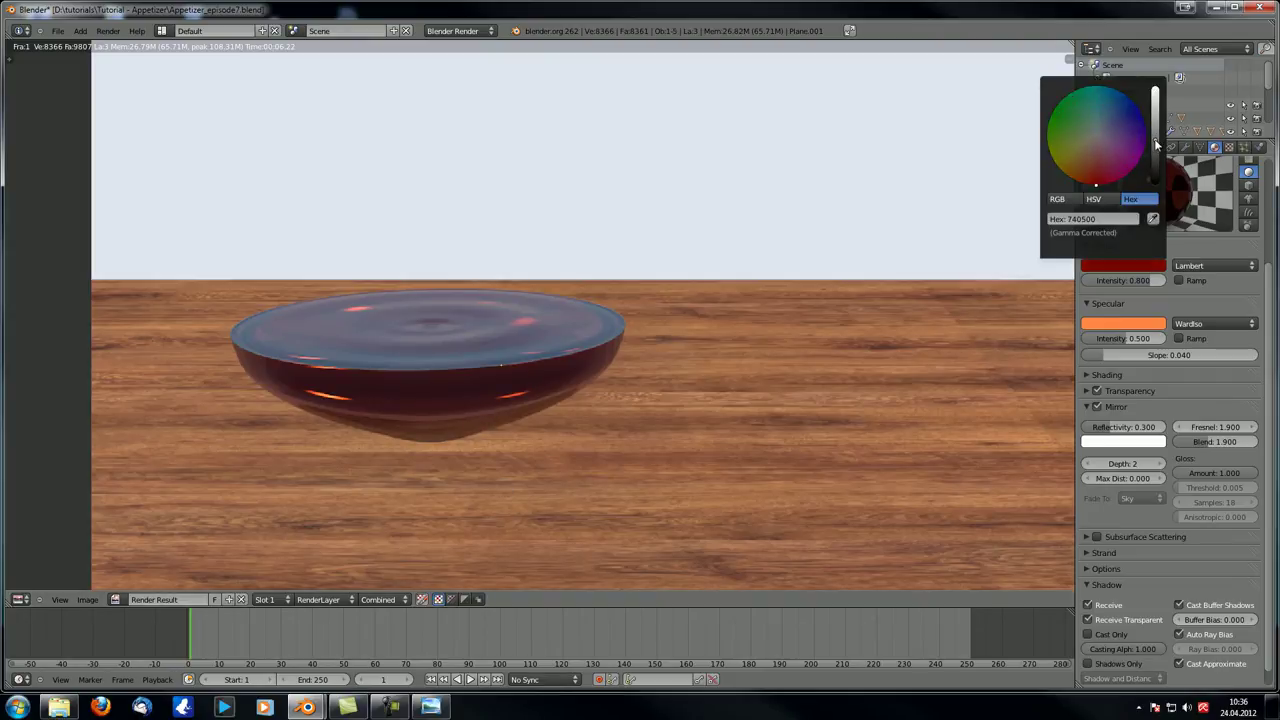
pyautogui.moveTo(894, 441); pyautogui.dragTo(910, 438, button='middle')
pyautogui.press('F12')
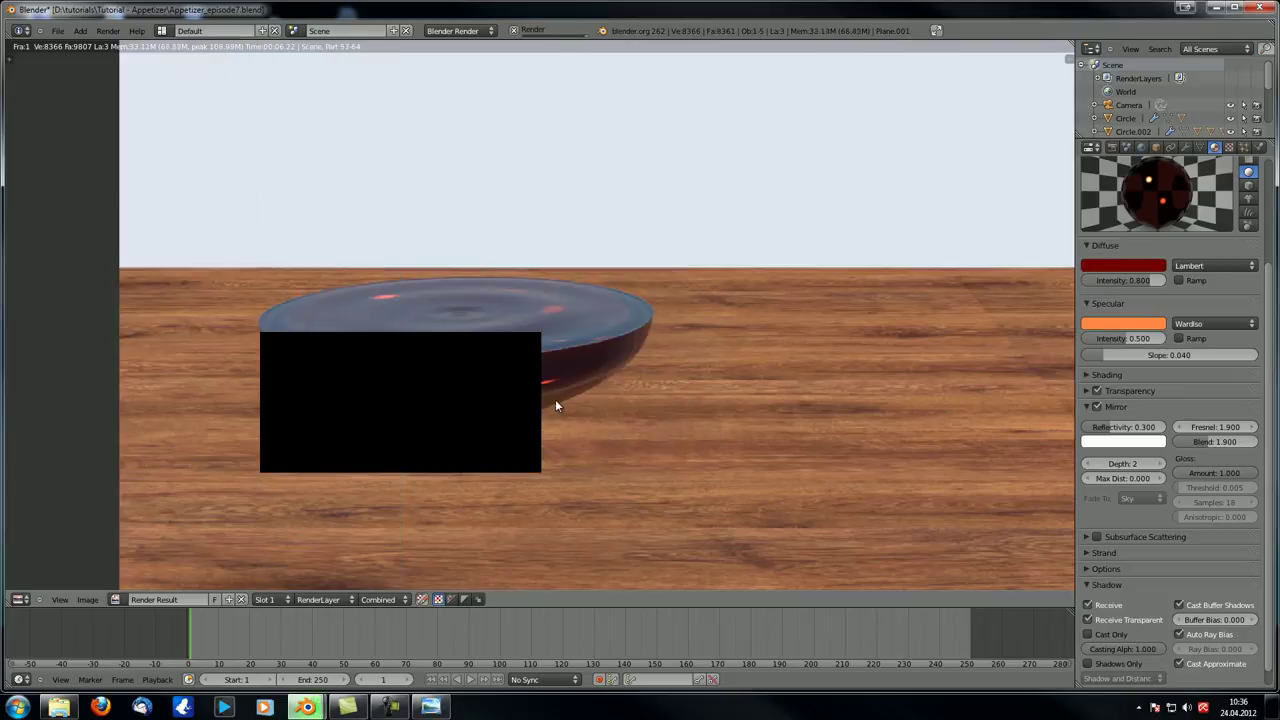
pyautogui.click(1134, 262)
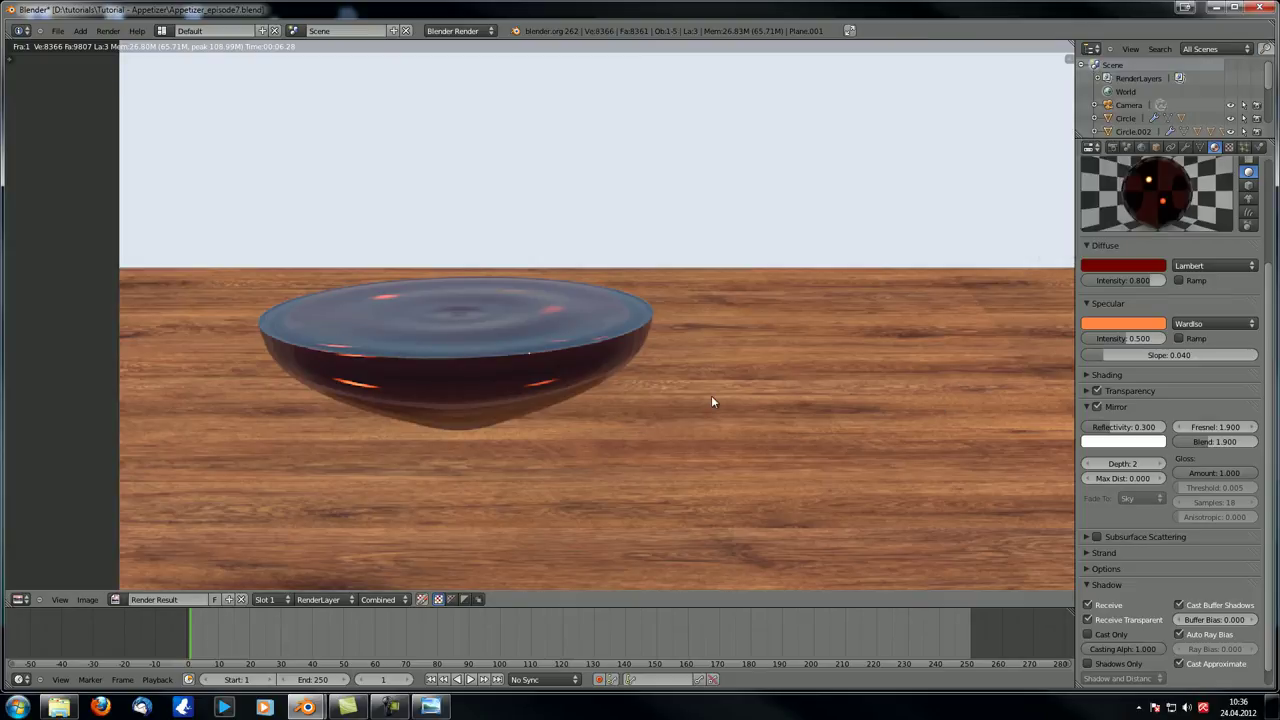
# - Leave the render view, move the wine glass to the first layer, and display that layer
pyautogui.moveTo(711, 402); pyautogui.dragTo(598, 386, button='middle')
pyautogui.moveTo(457, 423); pyautogui.dragTo(531, 408, button='middle')
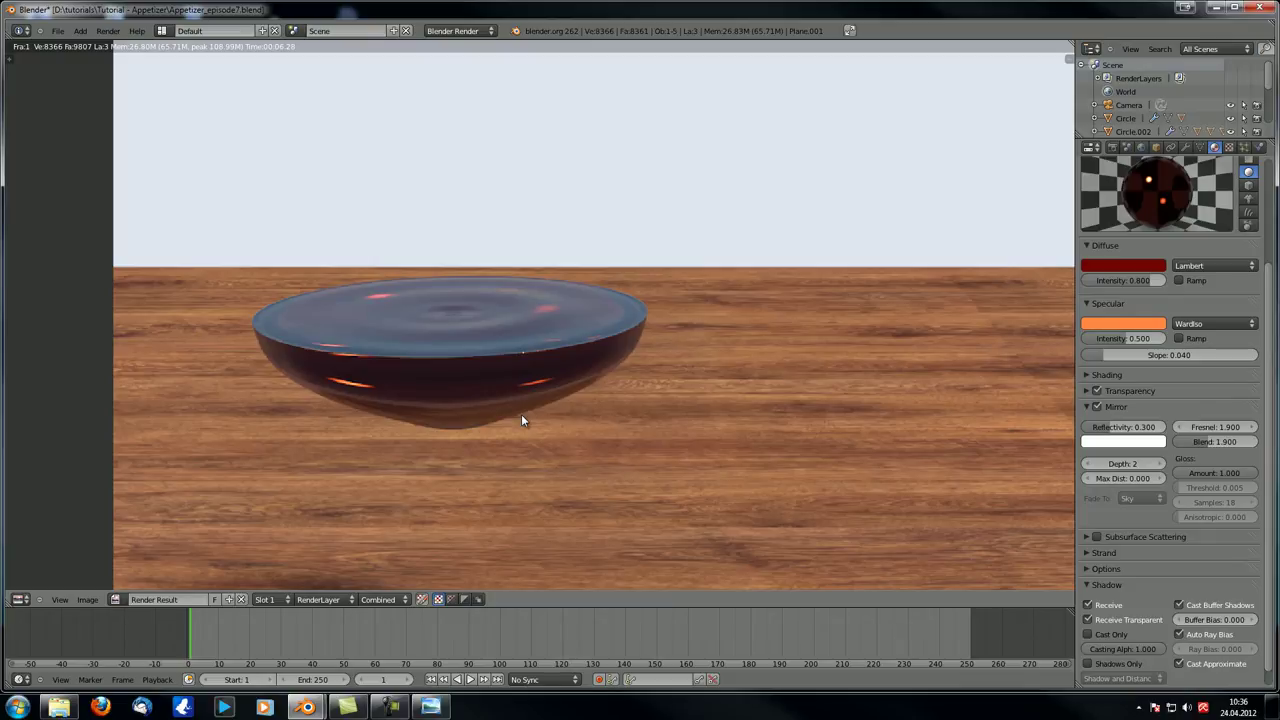
pyautogui.press('Escape')
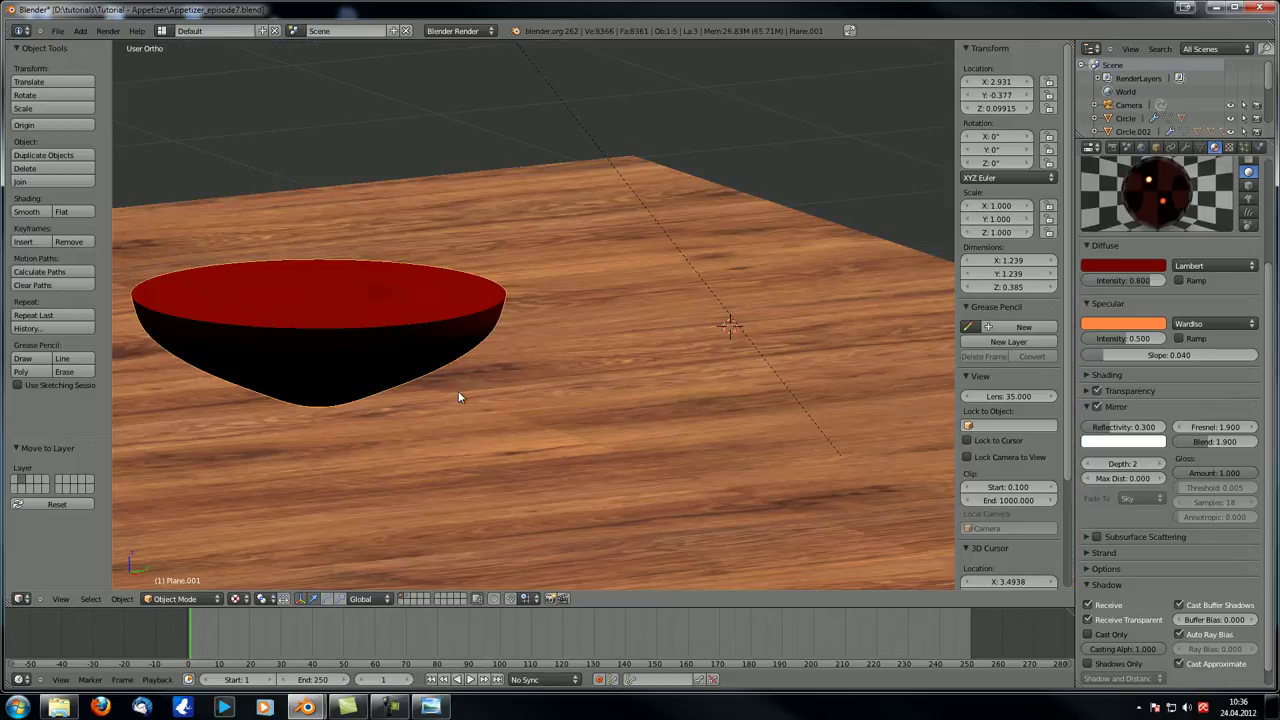
pyautogui.press('KP_5')
pyautogui.moveTo(457, 391); pyautogui.dragTo(426, 431, button='middle')
pyautogui.scroll(-2, 430, 434)
pyautogui.moveTo(532, 392); pyautogui.dragTo(530, 408, button='middle')
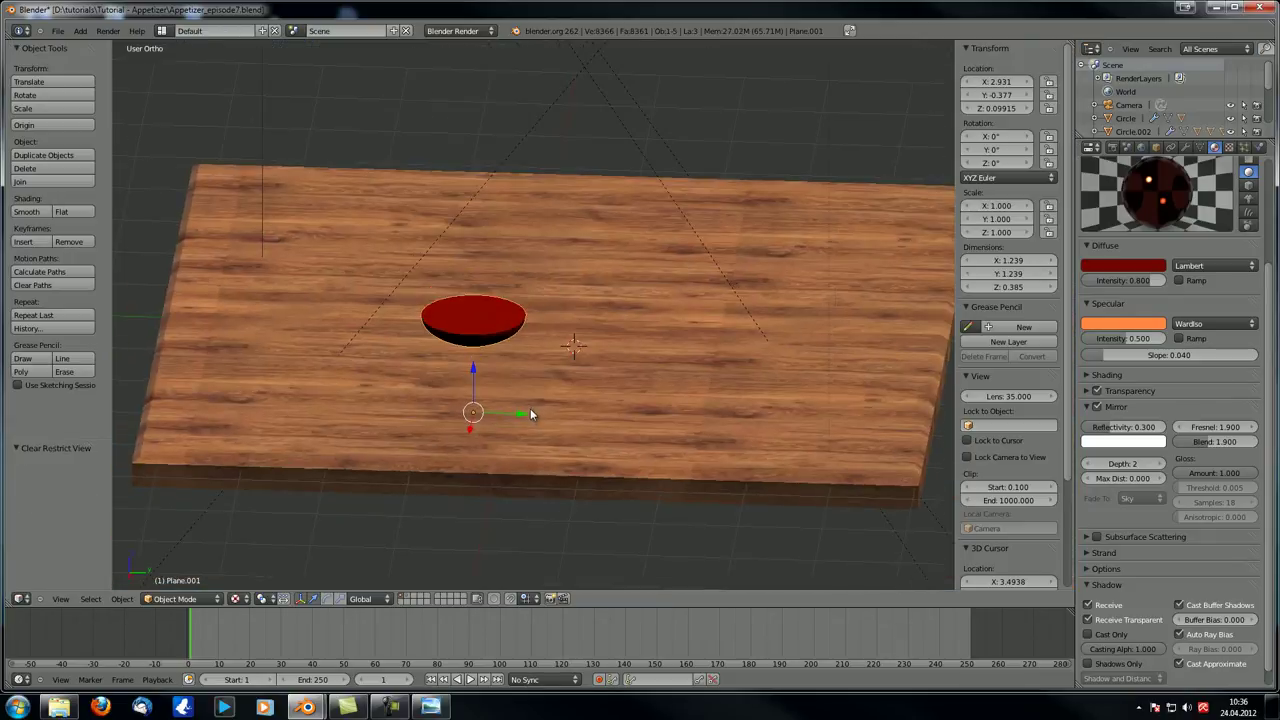
pyautogui.click(416, 600)
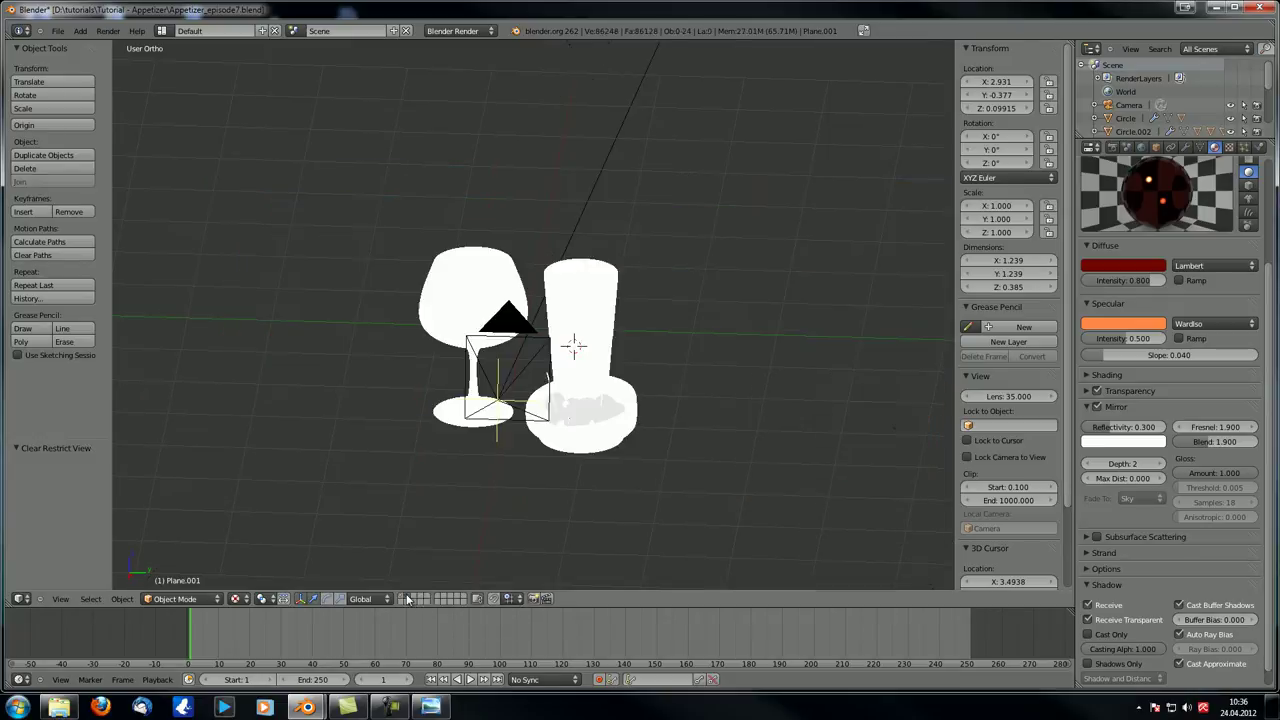
pyautogui.press('m')
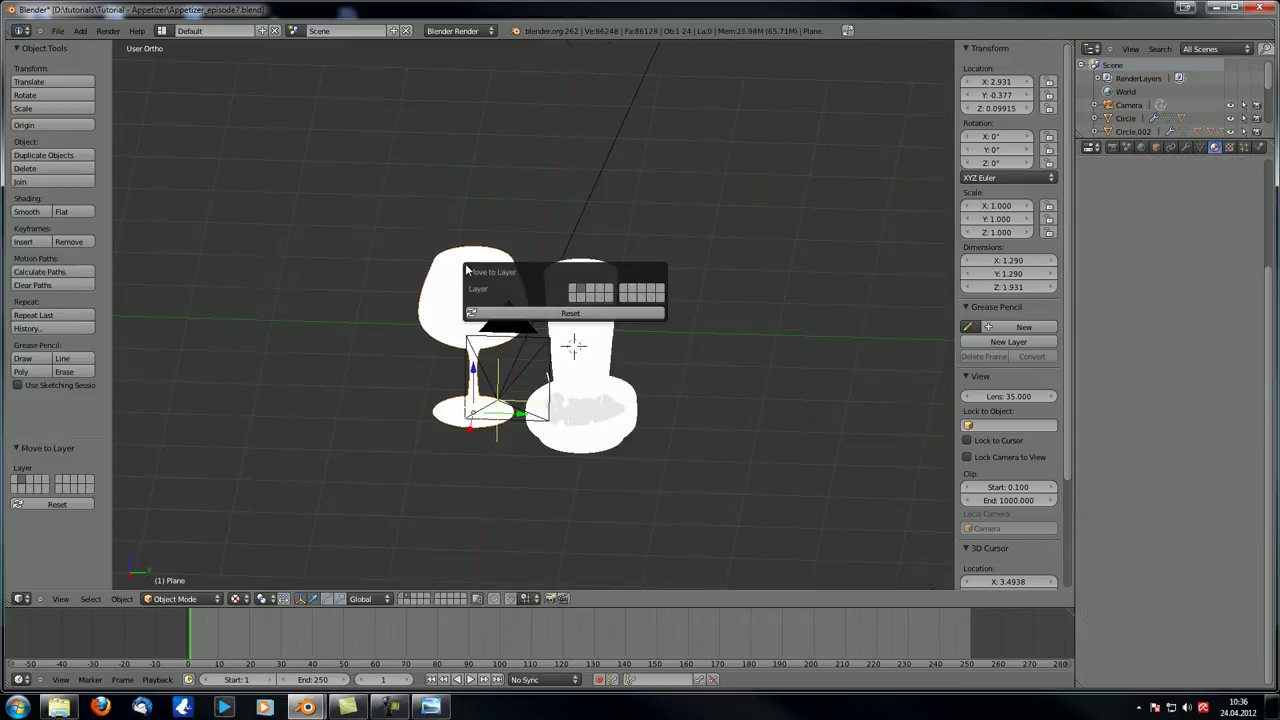
pyautogui.click(576, 291)
pyautogui.click(402, 598)
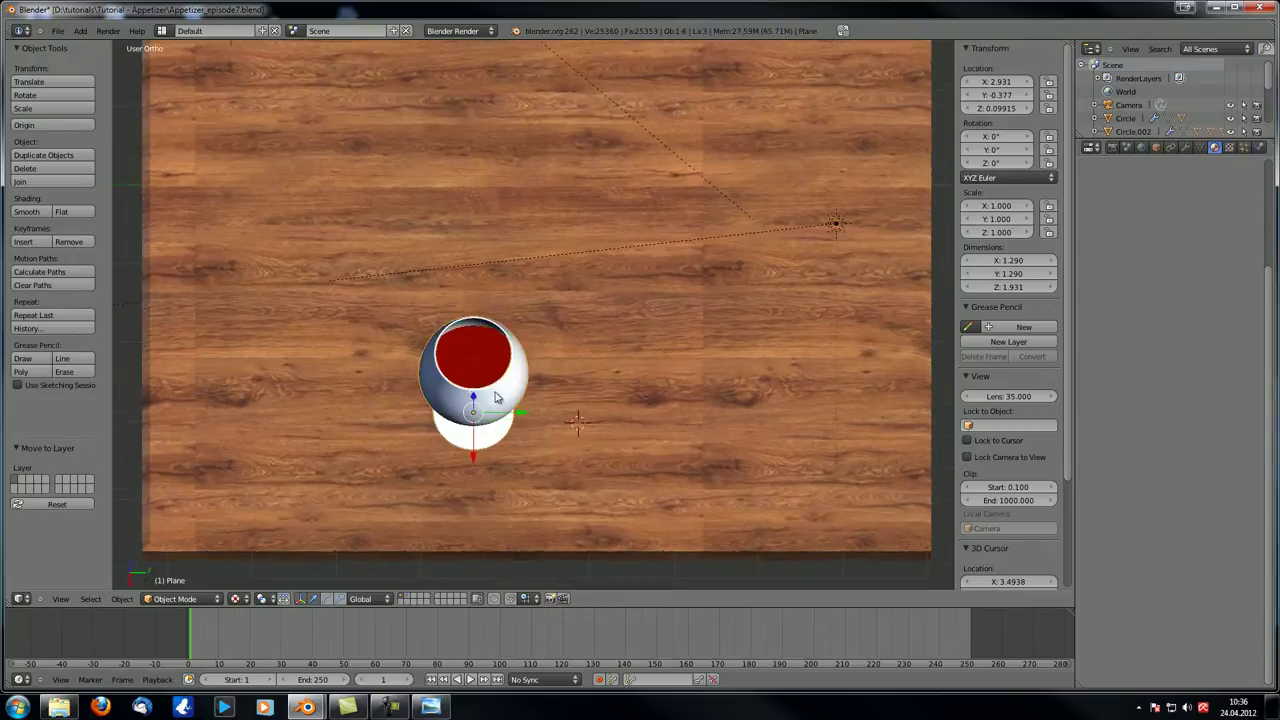
# - Move the wine liquid to the second layer so that only the glass stays on the table layer
pyautogui.rightClick(476, 371)
pyautogui.moveTo(476, 371); pyautogui.dragTo(582, 356, button='middle')
pyautogui.press('m')
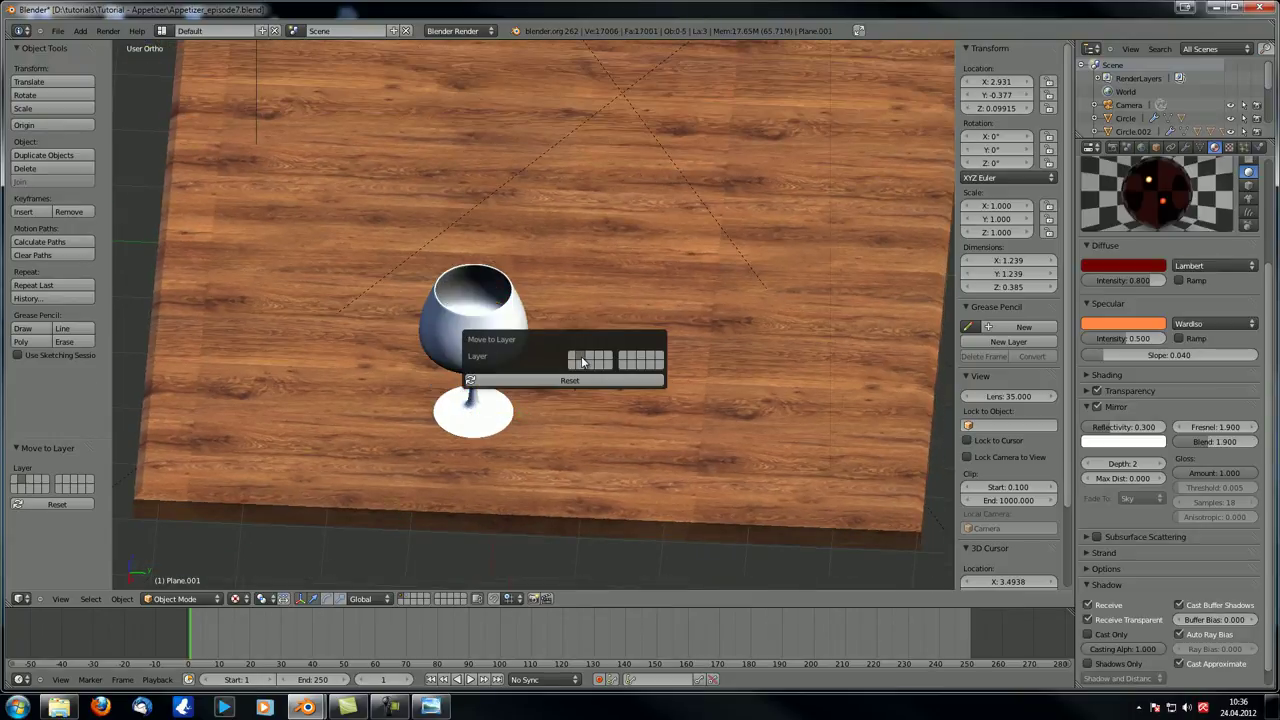
pyautogui.moveTo(398, 386); pyautogui.dragTo(402, 340, button='middle')
# - Switch to the camera view, add a new material to the wine glass, and open its diffuse colour
pyautogui.press('KP_0')
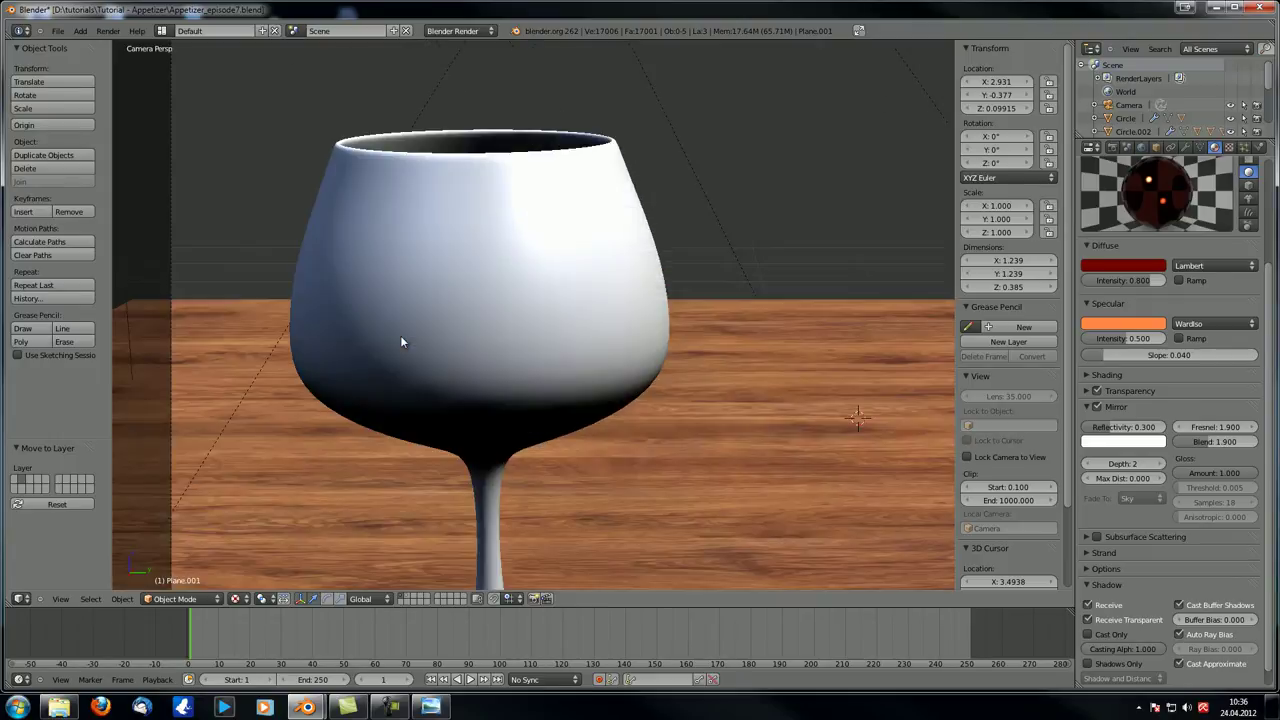
pyautogui.scroll(-5, 400, 335)
pyautogui.rightClick(439, 327)
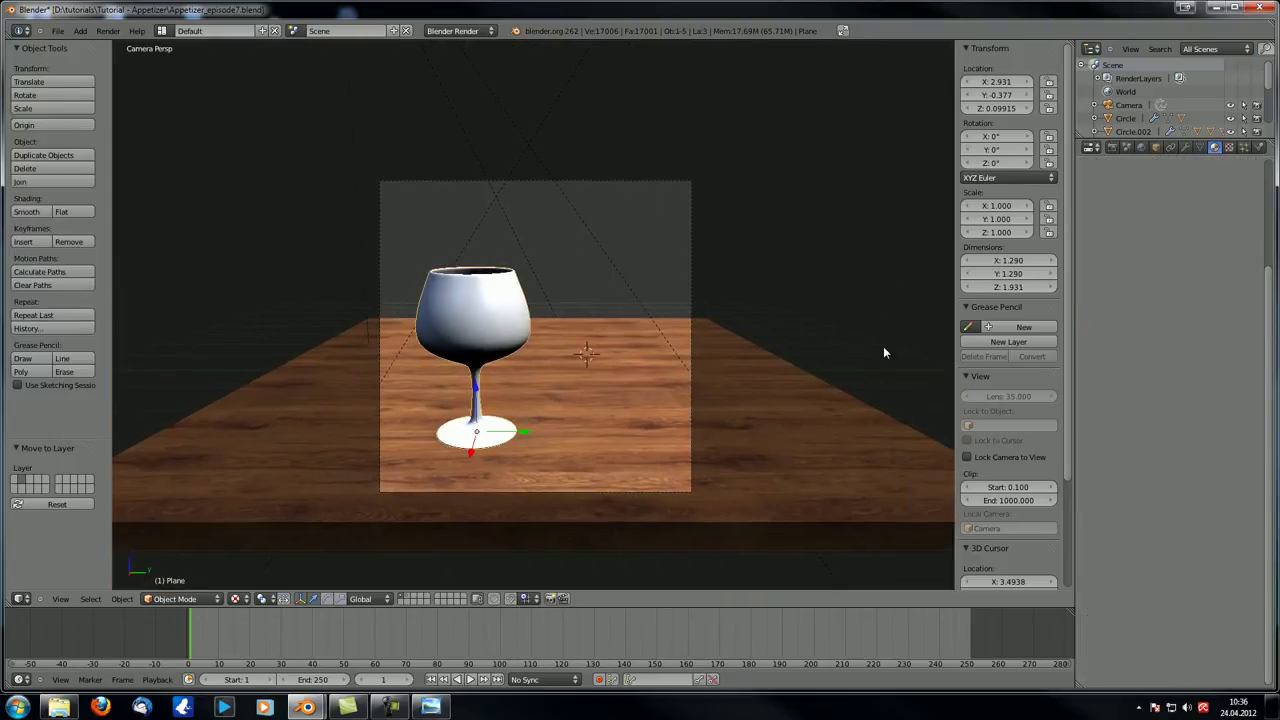
pyautogui.click(1176, 238)
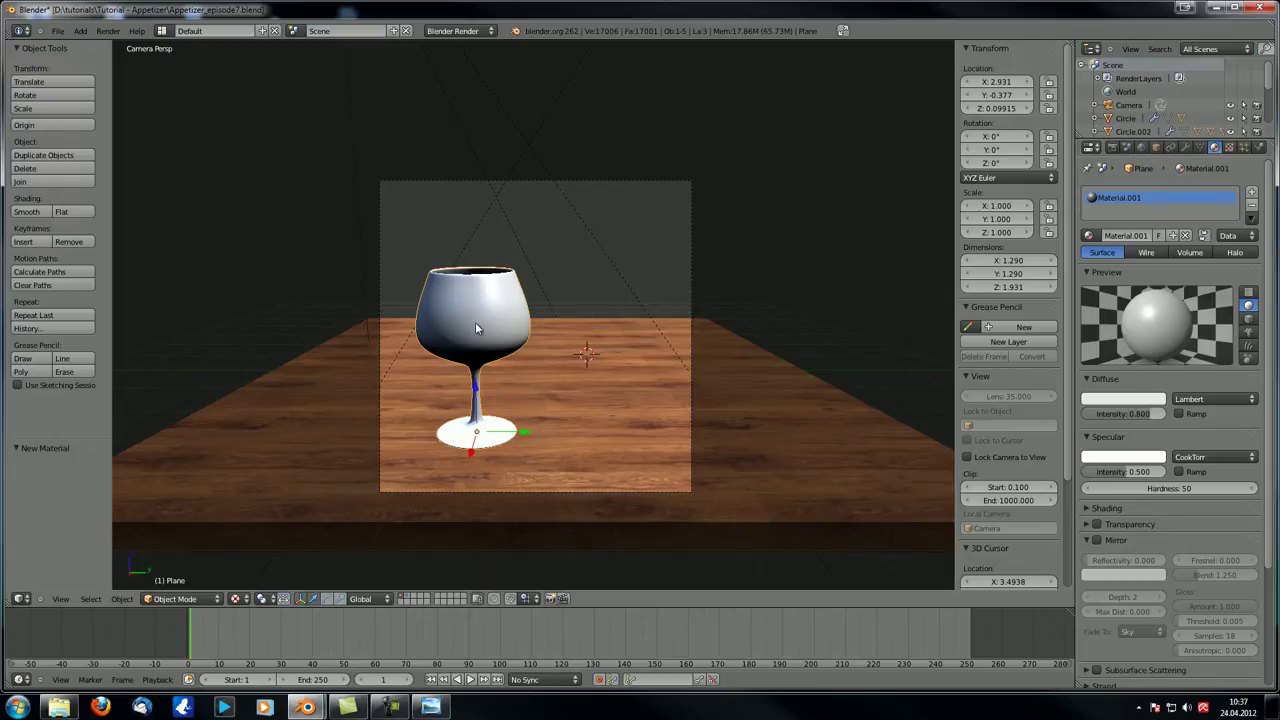
pyautogui.click(1115, 400)
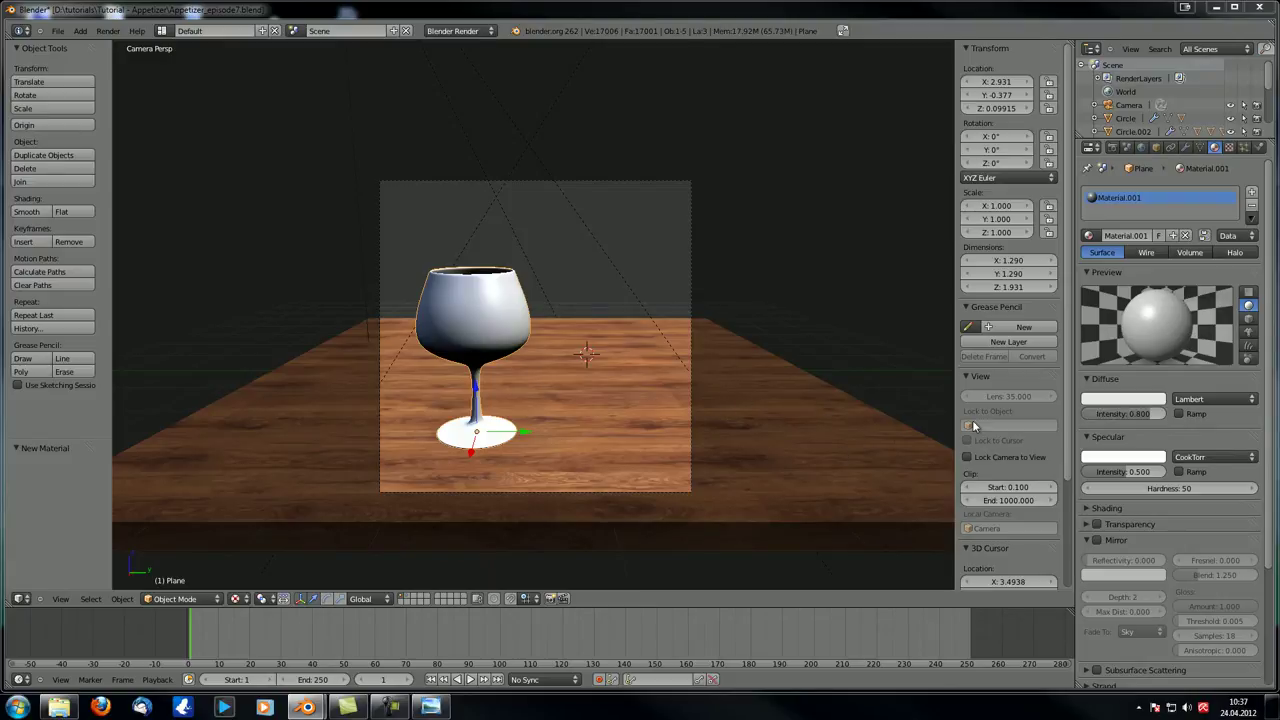
# - Set the glass material's specular shader to WardIso with a slope of 0.04 and an intensity of 0.2
pyautogui.click(1210, 460)
pyautogui.click(1200, 385)
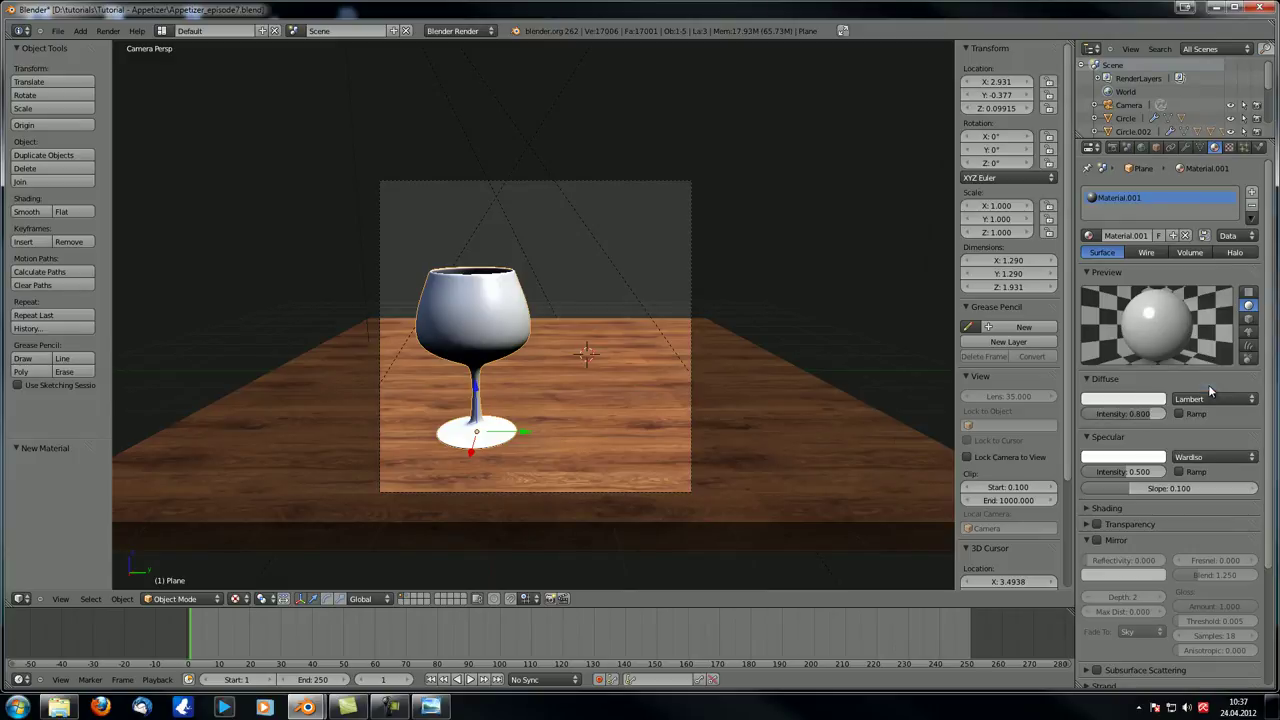
pyautogui.write('0.04')
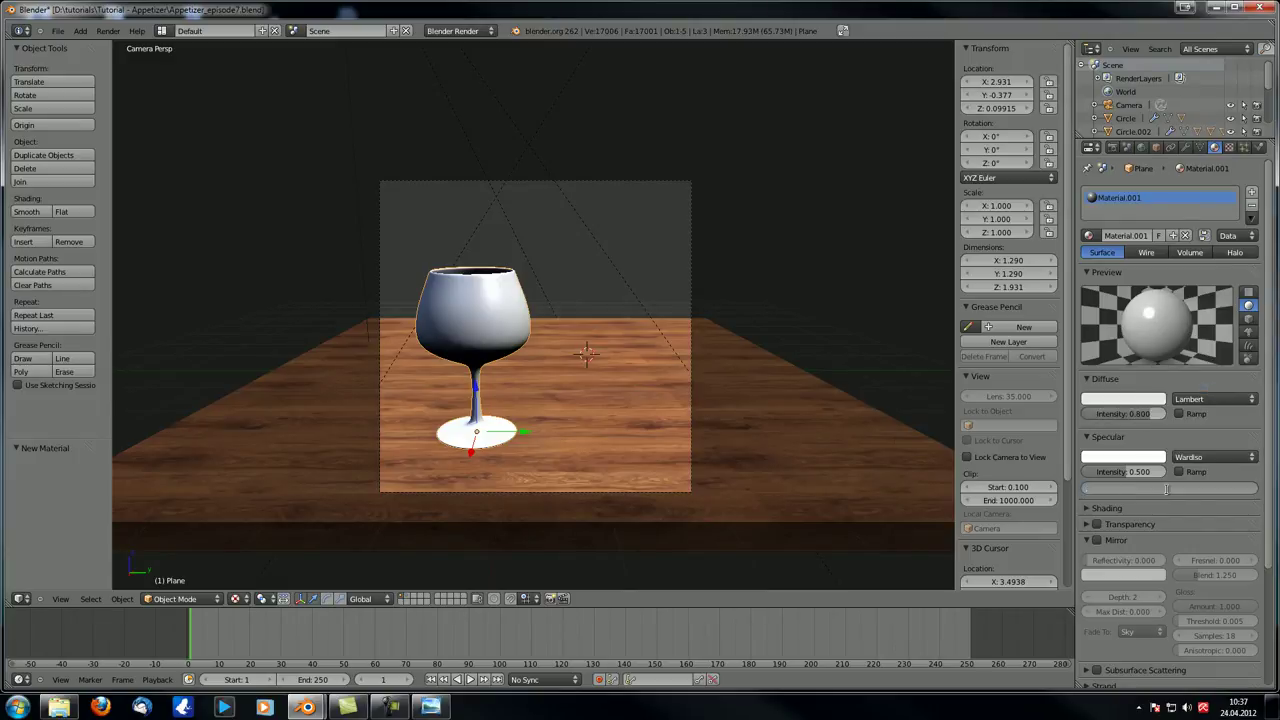
pyautogui.press('Return')
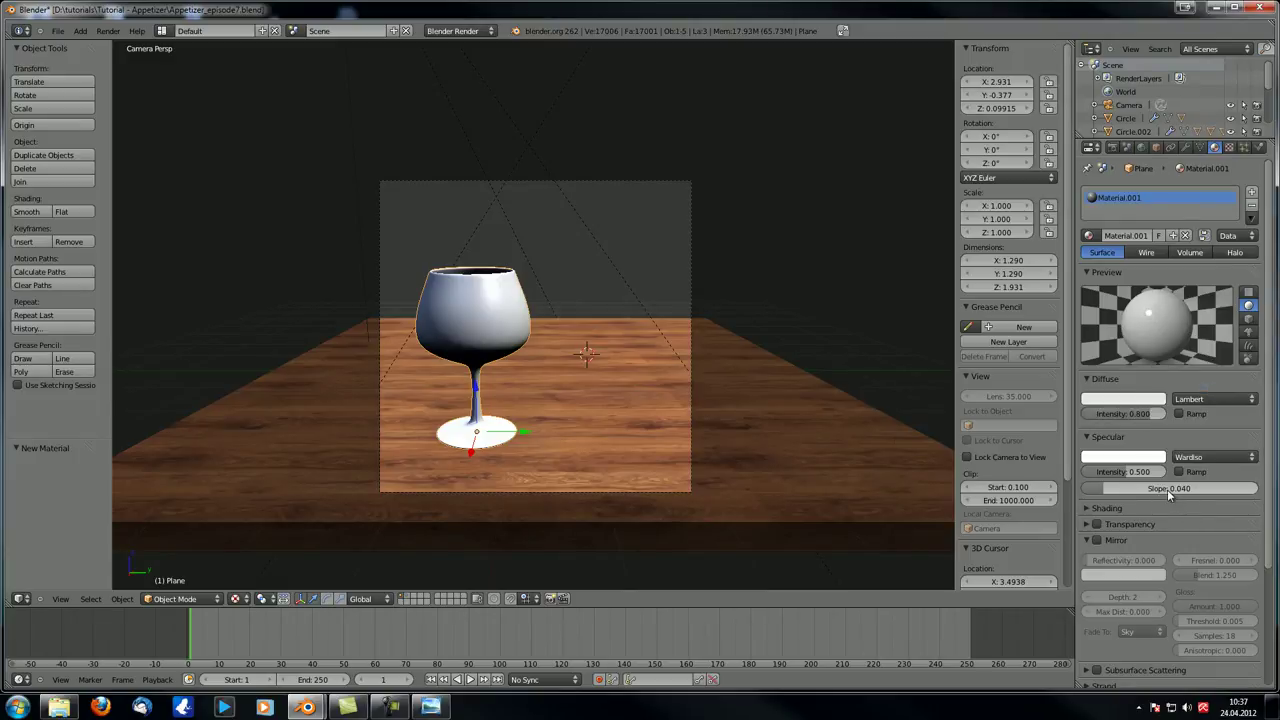
pyautogui.click(1122, 472)
pyautogui.write('0.2')
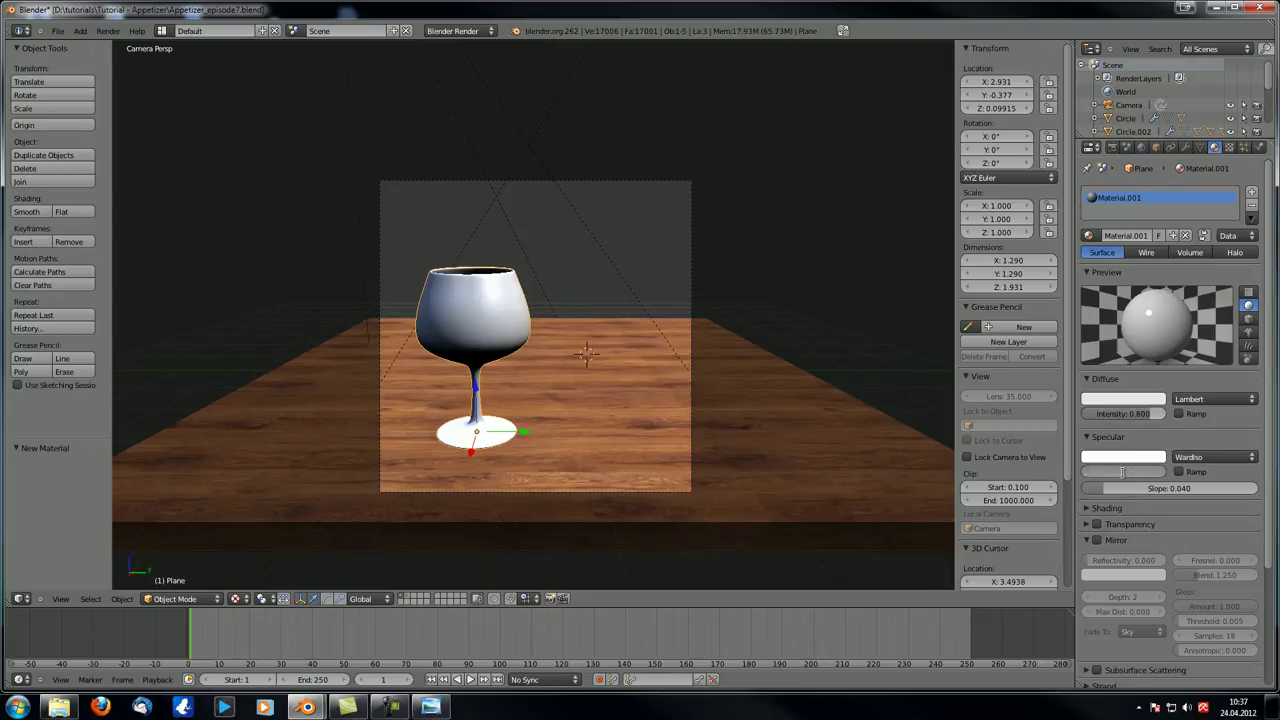
pyautogui.press('Return')
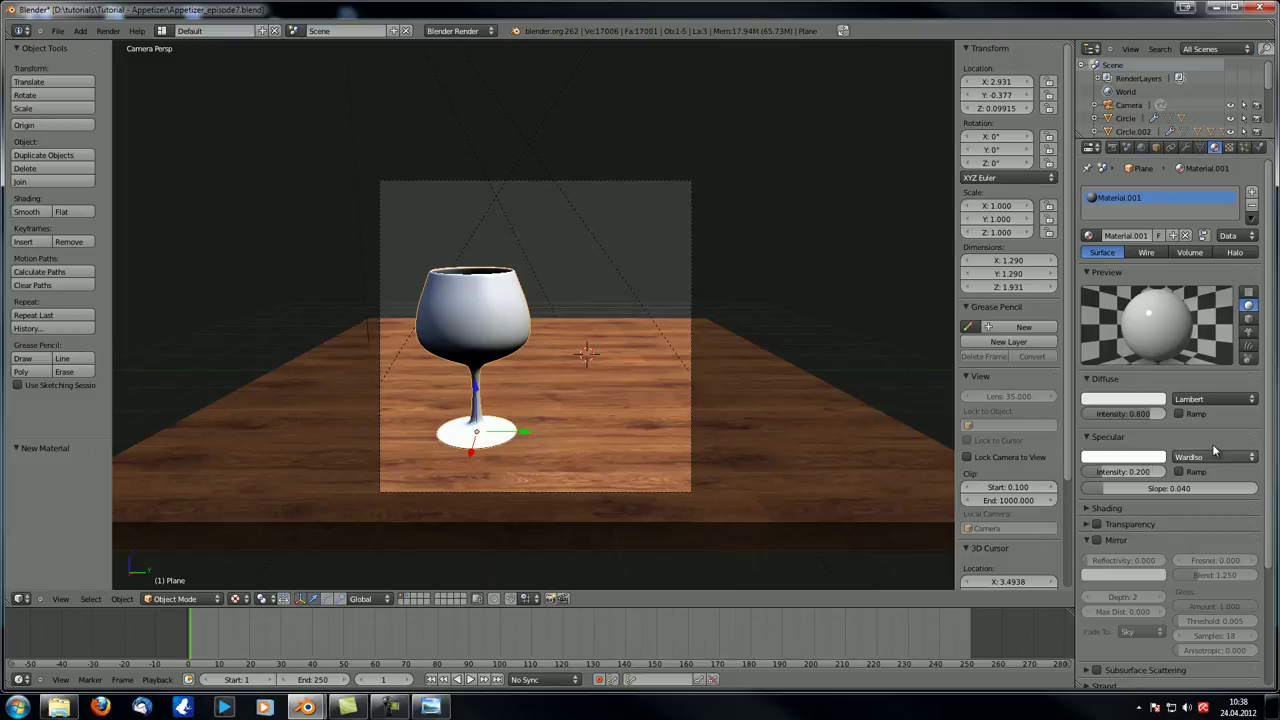
# - Collapse the diffuse and specular settings and enable raytraced transparency for the glass material
pyautogui.scroll(-3, 1222, 433)
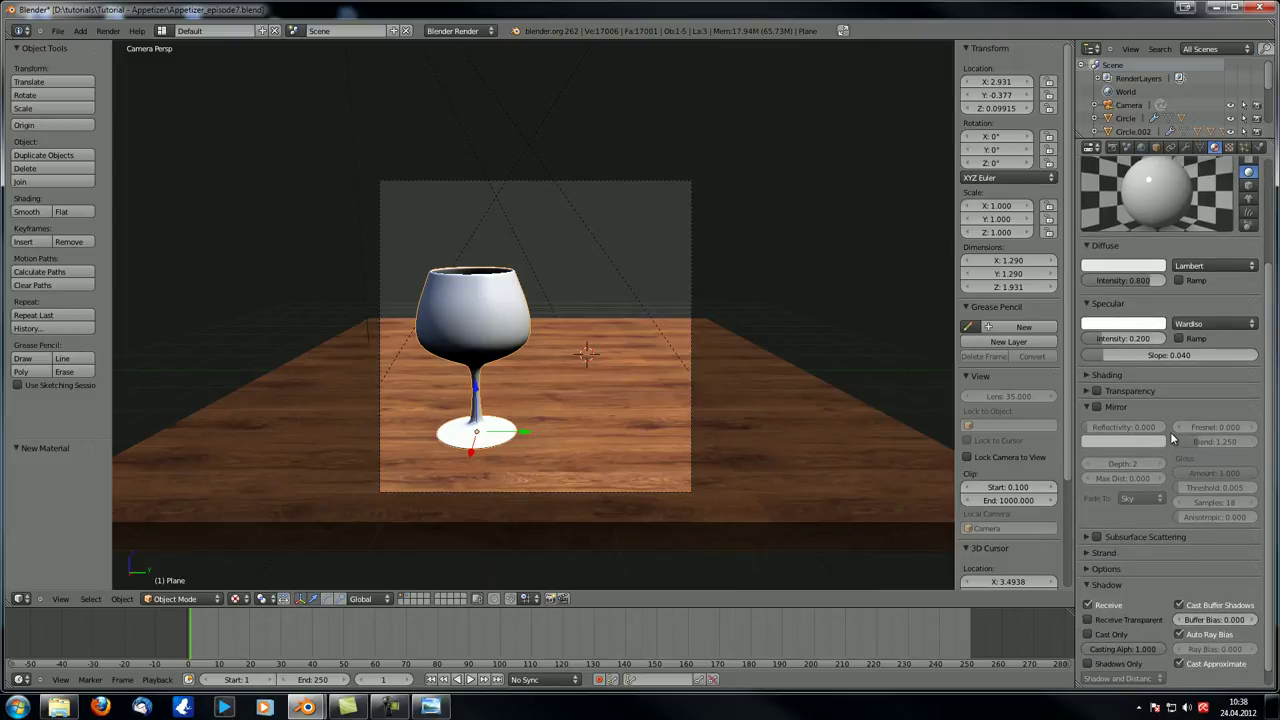
pyautogui.scroll(-1, 1170, 437)
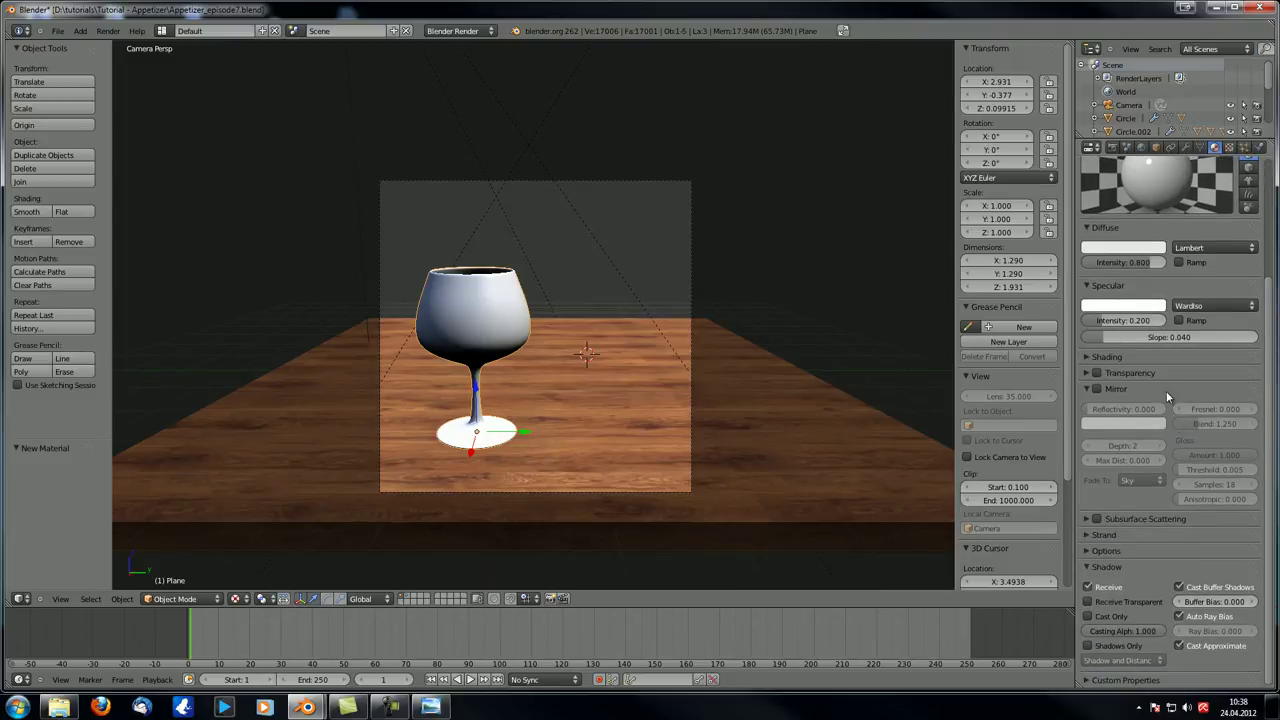
pyautogui.click(1093, 357)
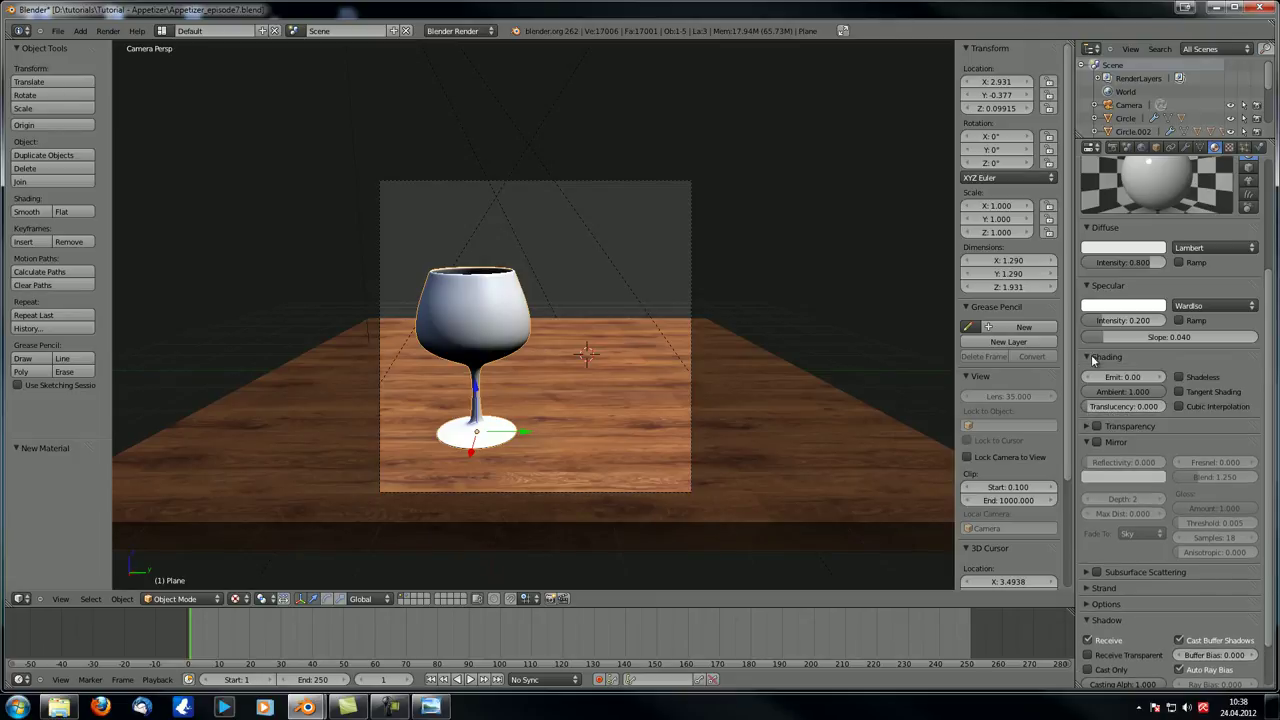
pyautogui.click(1091, 357)
pyautogui.click(1090, 286)
pyautogui.click(1091, 228)
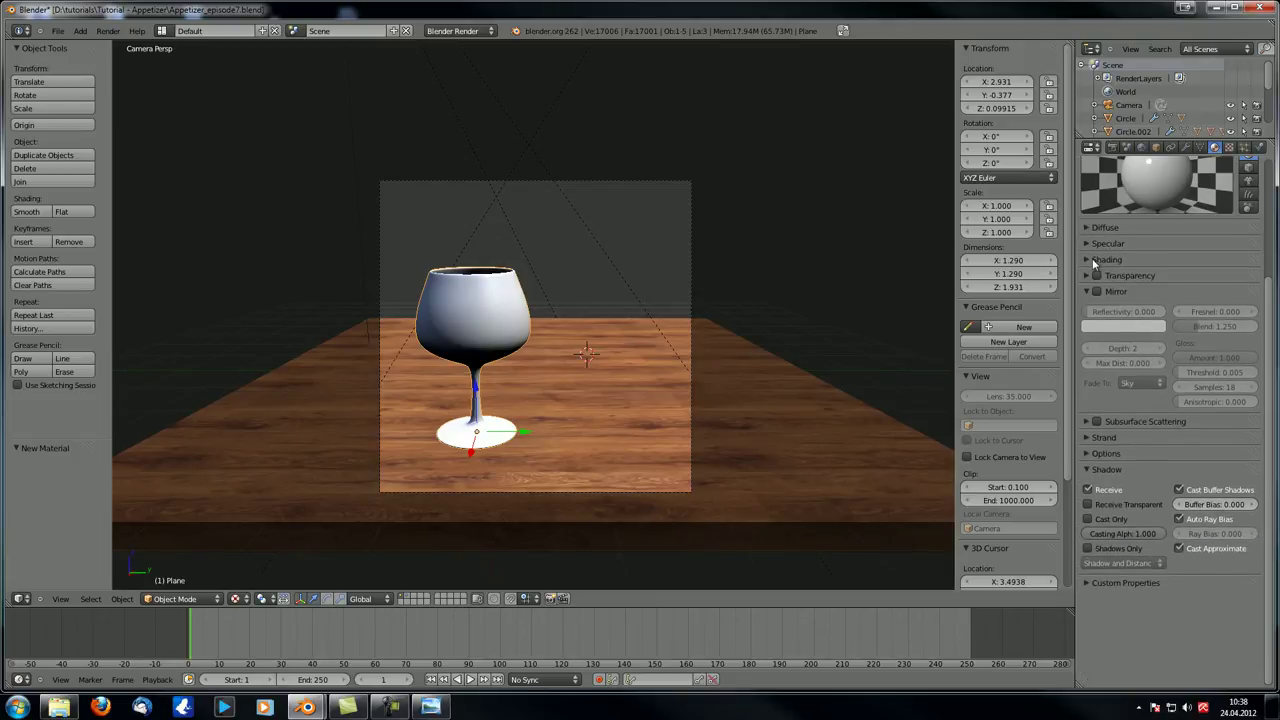
pyautogui.click(1087, 276)
pyautogui.click(1088, 276)
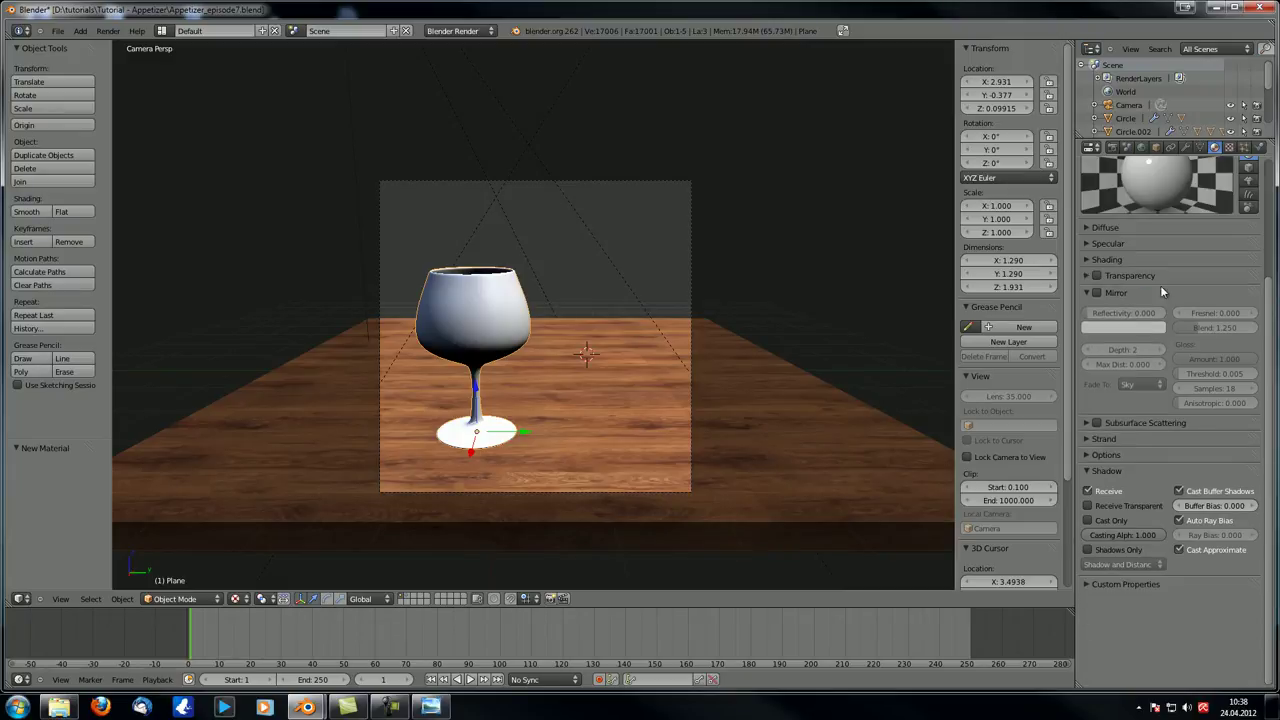
pyautogui.click(1086, 275)
pyautogui.click(1097, 275)
pyautogui.click(1228, 296)
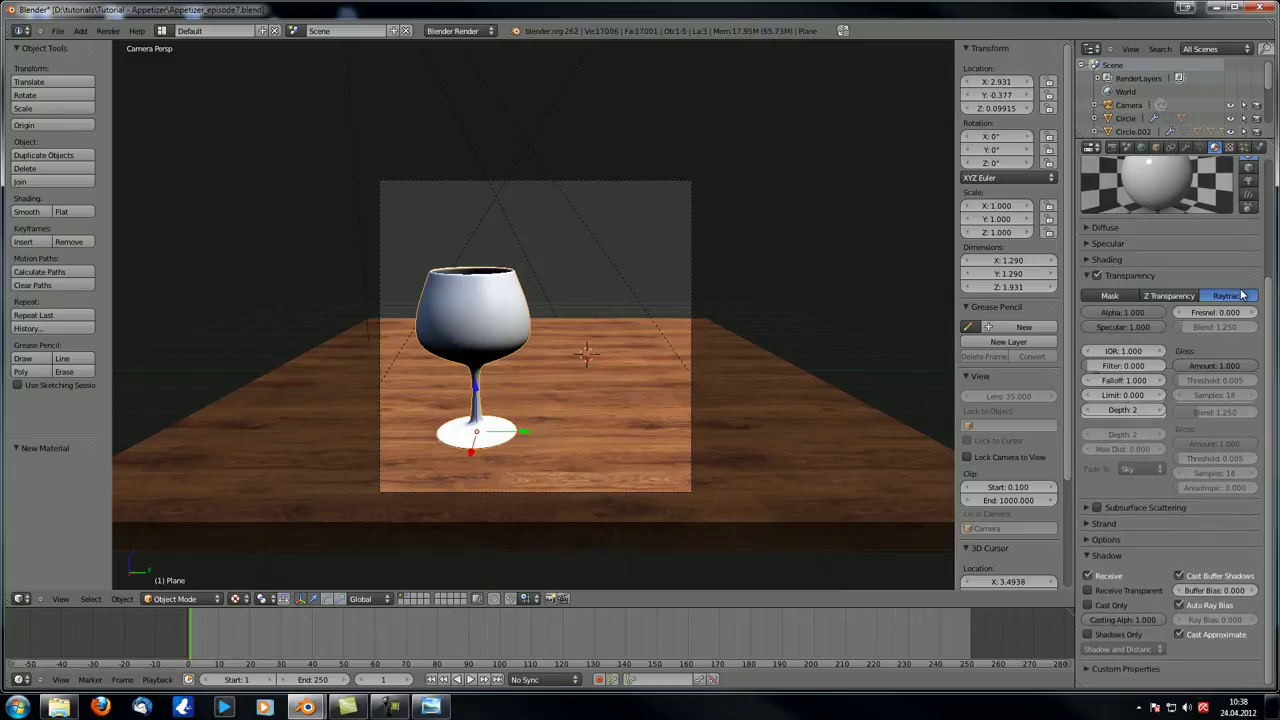
# - Set the glass transparency's IOR to 1.618, its filter to 1, and its alpha to 0.05
pyautogui.scroll(3, 1130, 400)
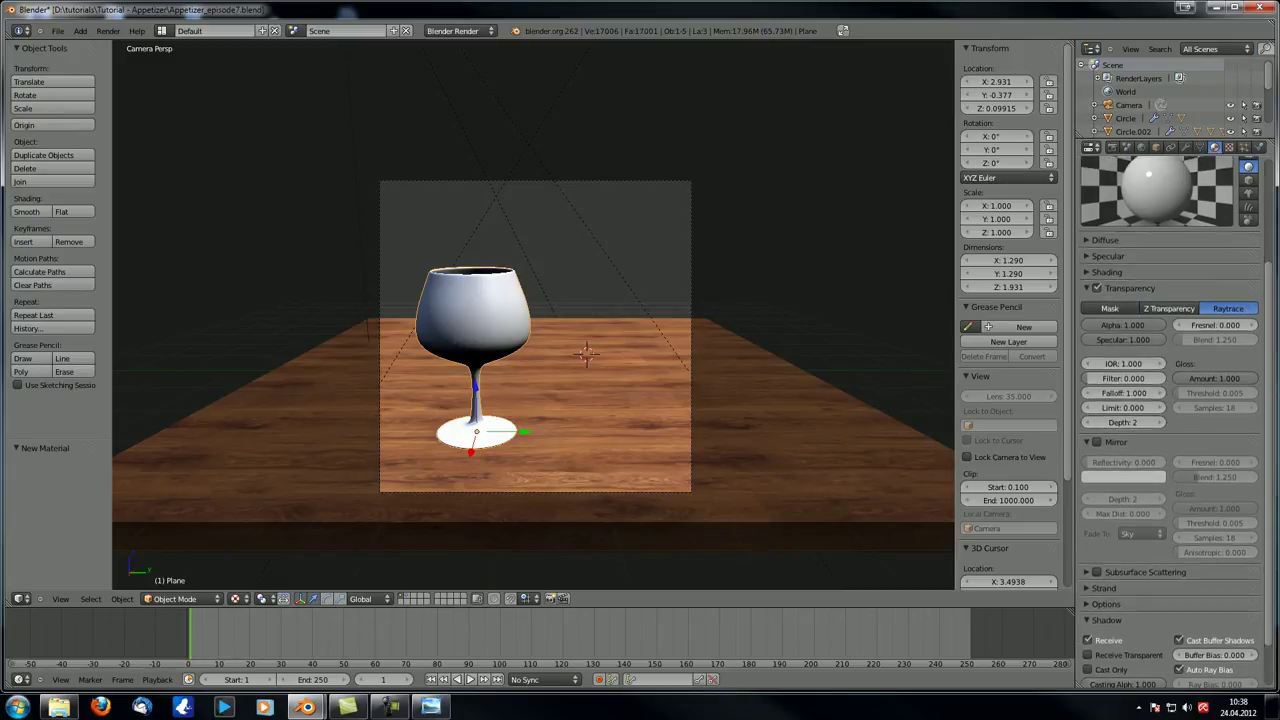
pyautogui.click(1130, 416)
pyautogui.write('1')
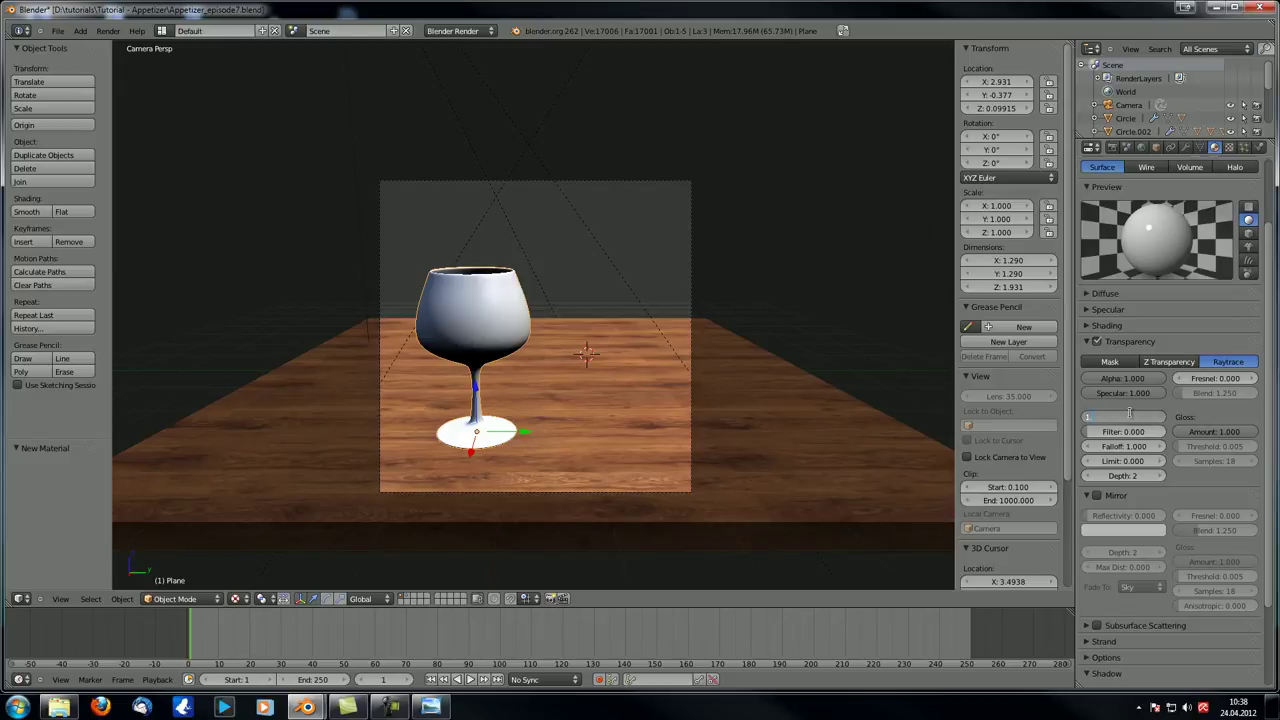
pyautogui.write('.61')
pyautogui.press('Return')
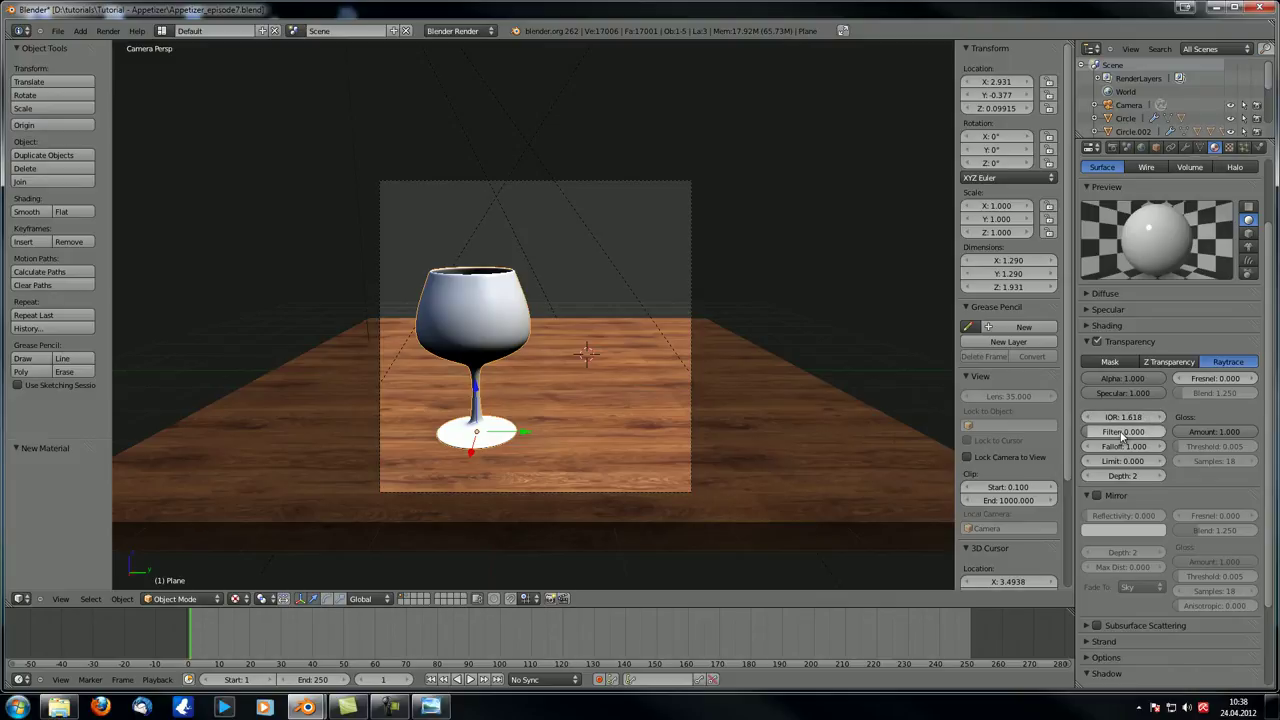
pyautogui.moveTo(1114, 438); pyautogui.dragTo(1258, 442)
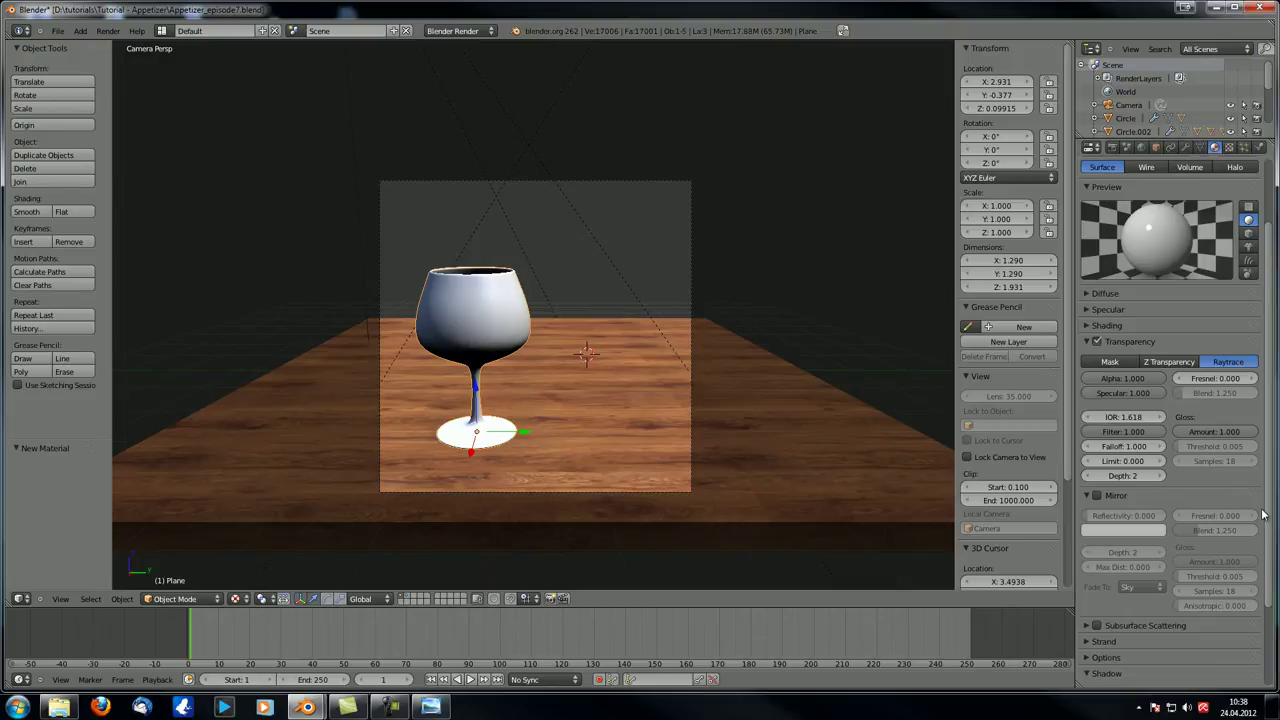
pyautogui.click(1124, 382)
pyautogui.write('0.05')
pyautogui.press('Return')
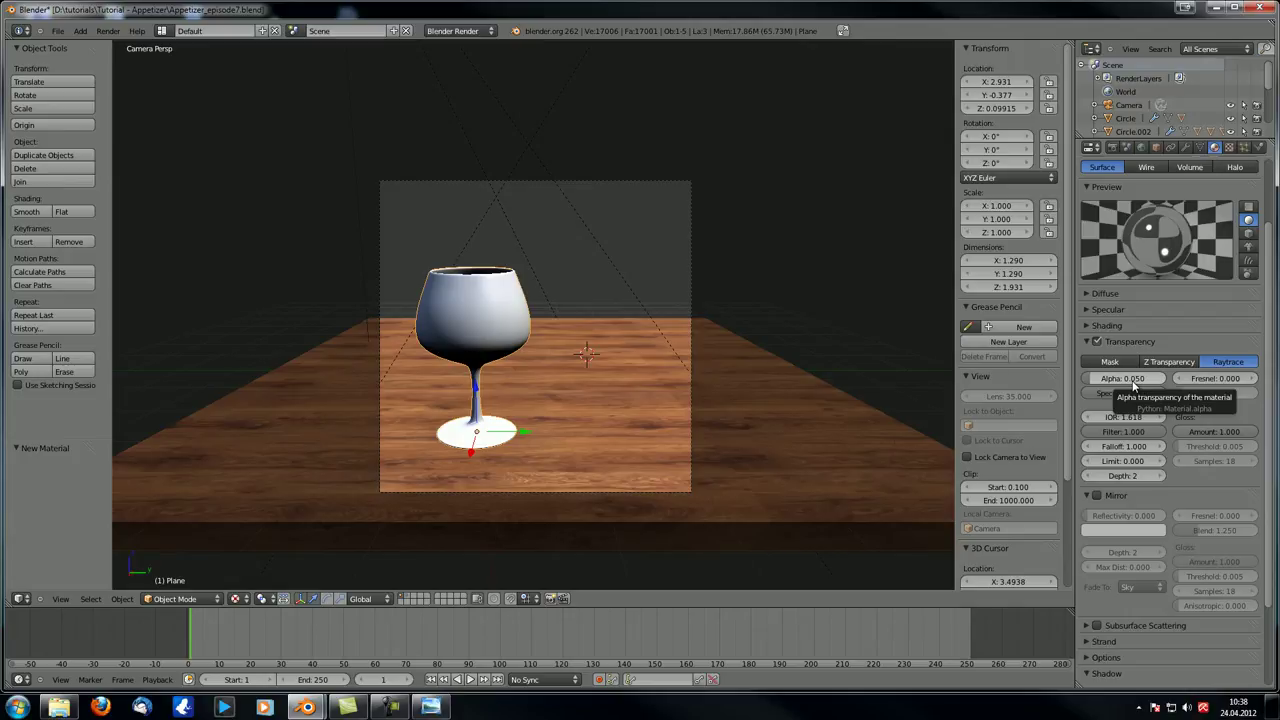
# - Set the glass transparency filter to 1 and its diffuse colour to pure white
pyautogui.scroll(2, 1133, 385)
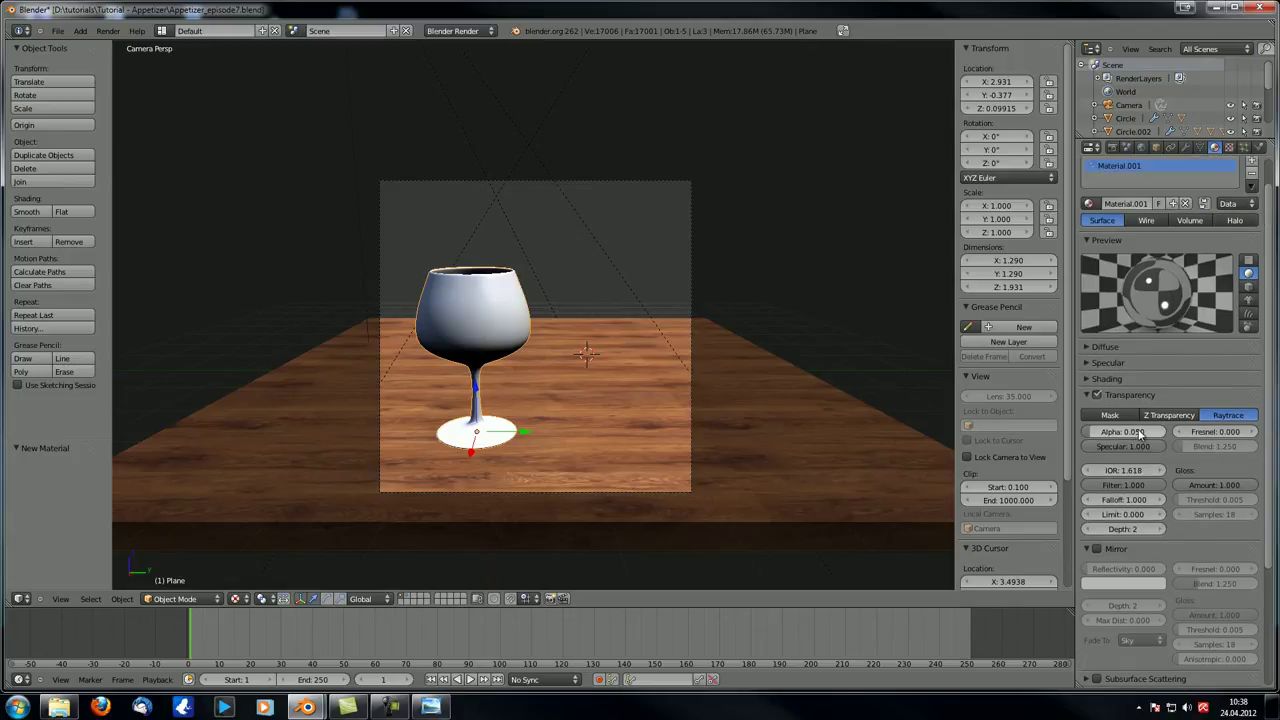
pyautogui.click(1097, 347)
pyautogui.click(1095, 348)
pyautogui.scroll(-2, 1197, 568)
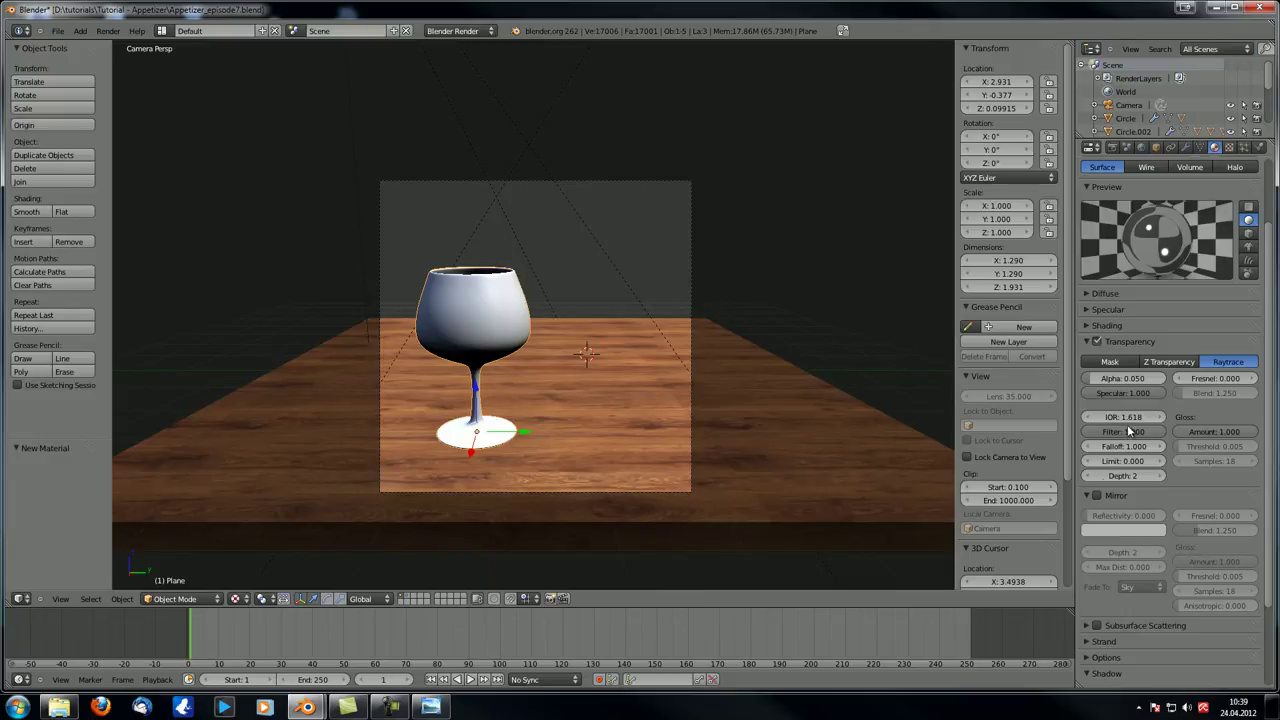
pyautogui.click(1095, 293)
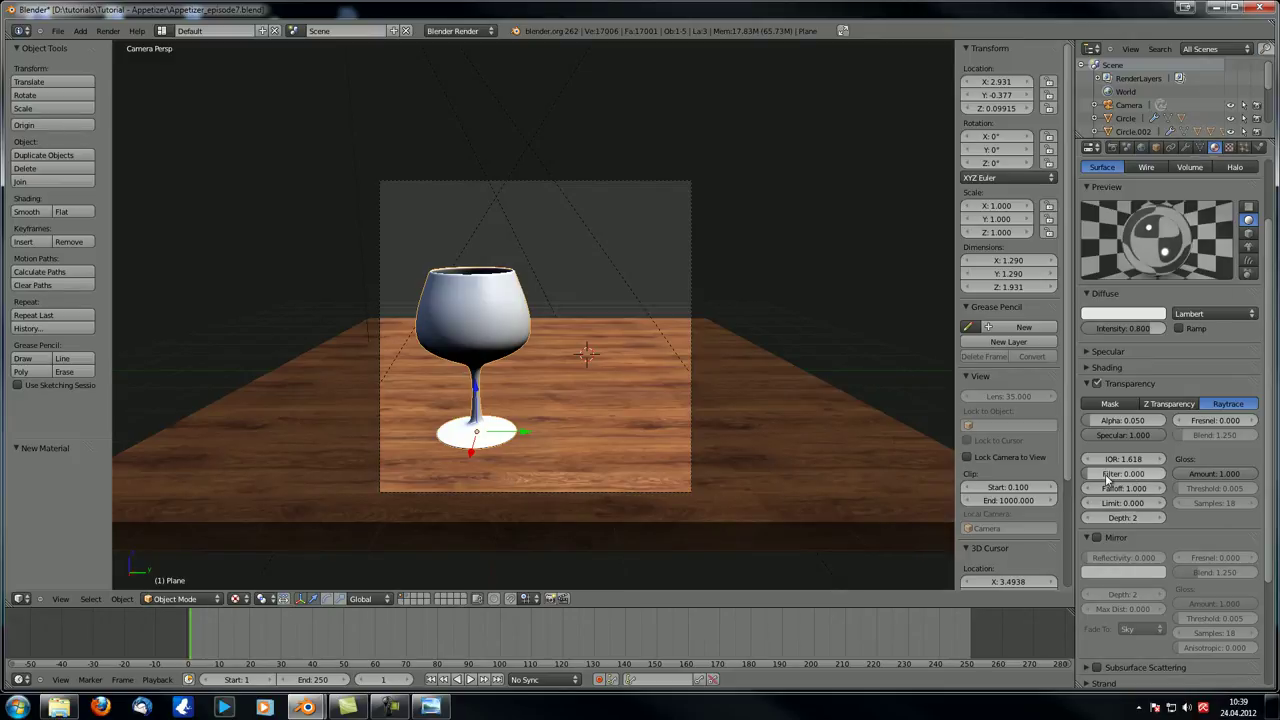
pyautogui.moveTo(1107, 475); pyautogui.dragTo(1190, 472)
pyautogui.click(1132, 313)
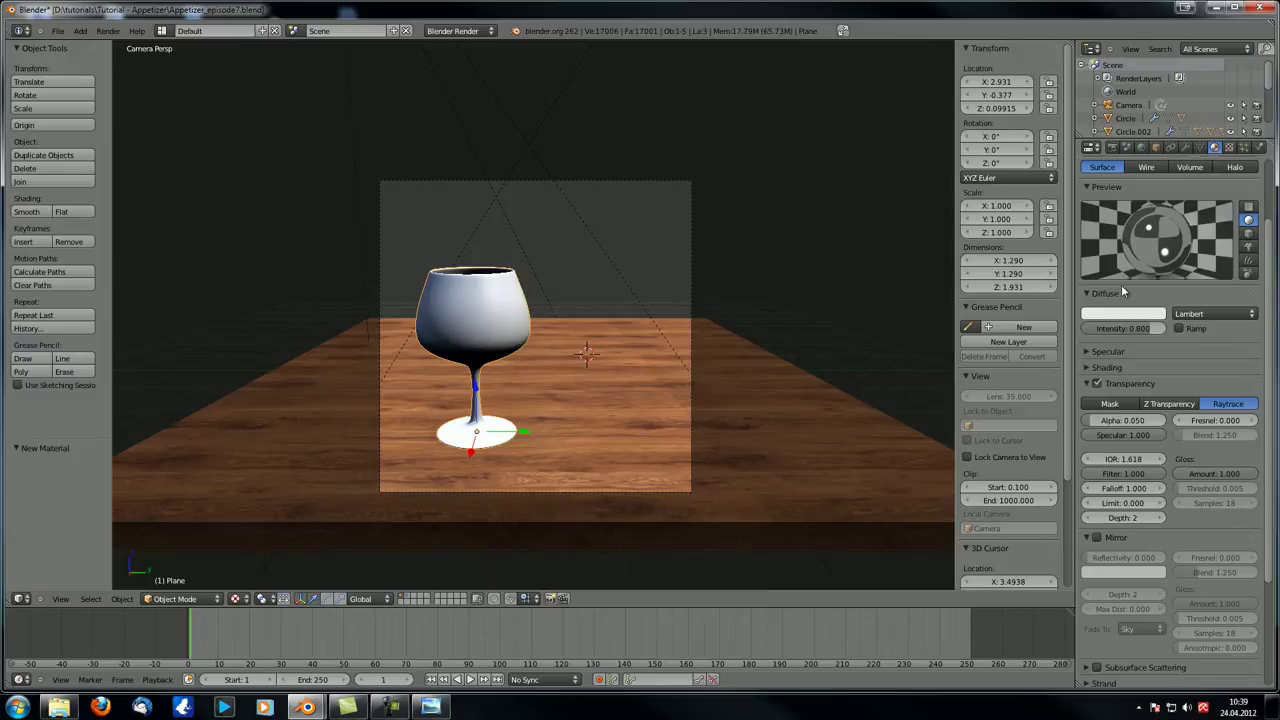
pyautogui.click(1128, 313)
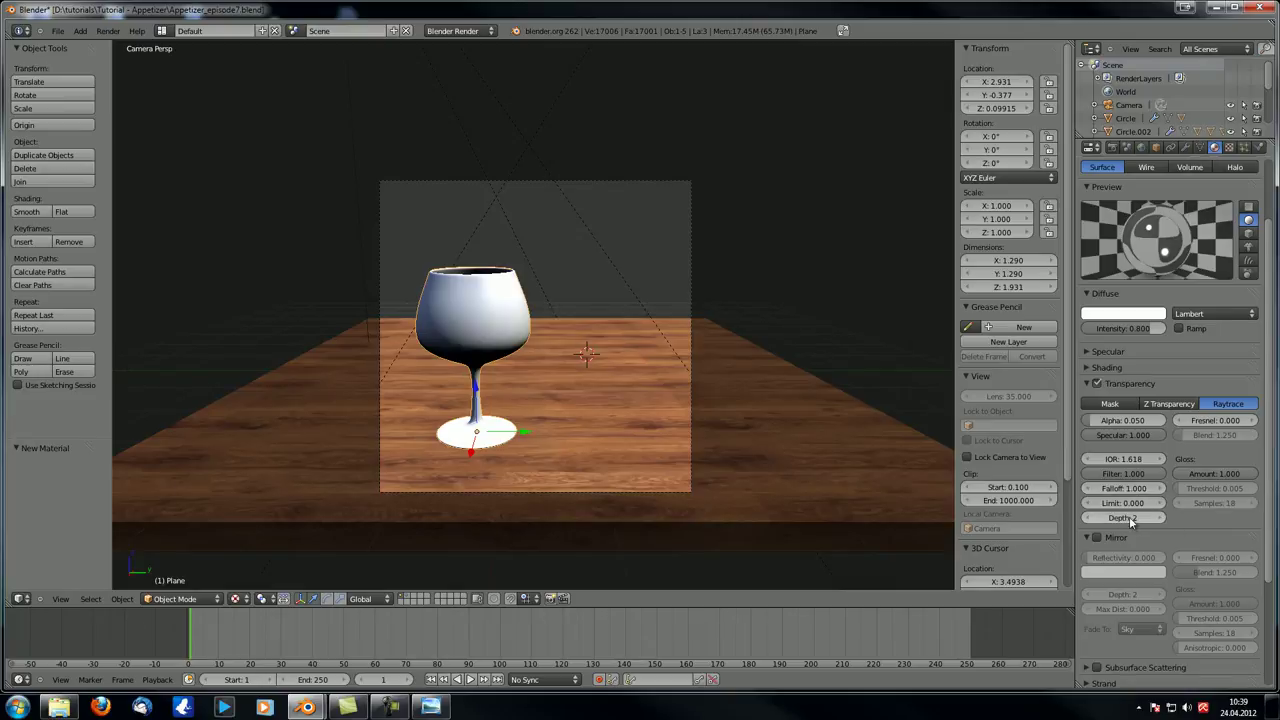
# - Render the scene and examine the wine glass's bowl, stem, and base
pyautogui.moveTo(640, 435)
pyautogui.mouseDown(button='middle')
pyautogui.moveTo(661, 419)
pyautogui.moveTo(624, 416)
pyautogui.mouseUp(button='middle')
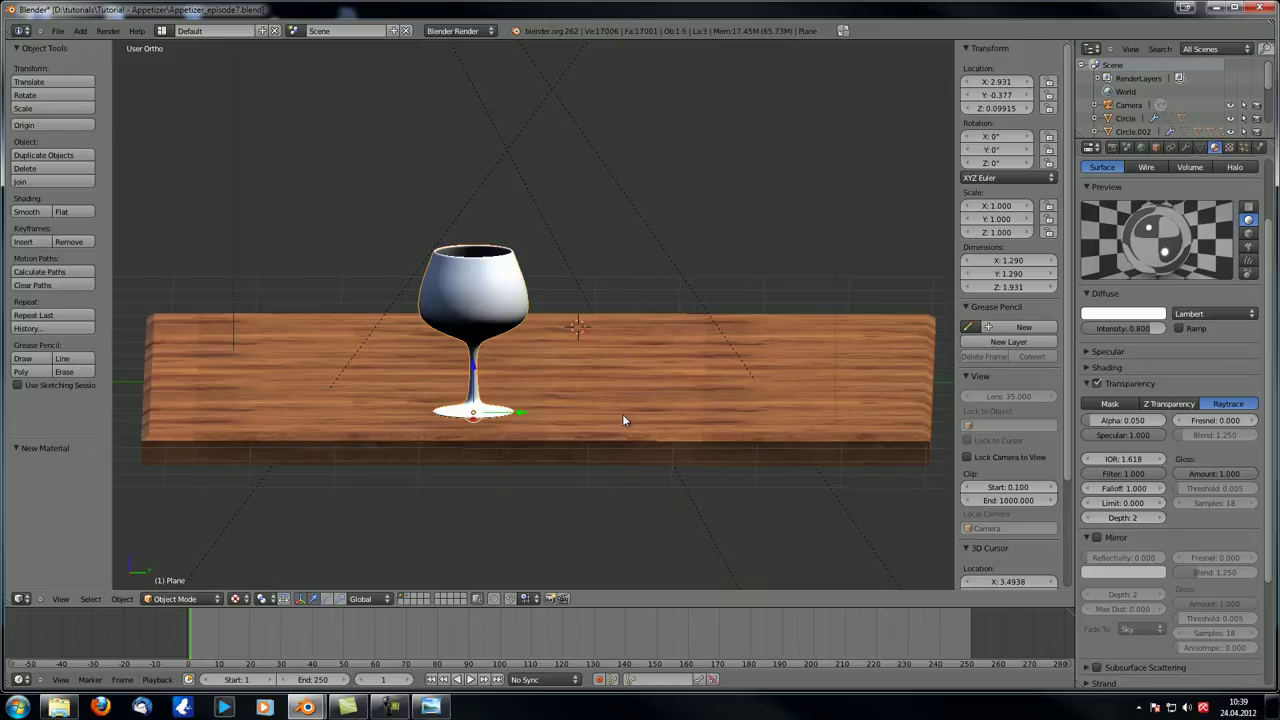
pyautogui.press('F12')
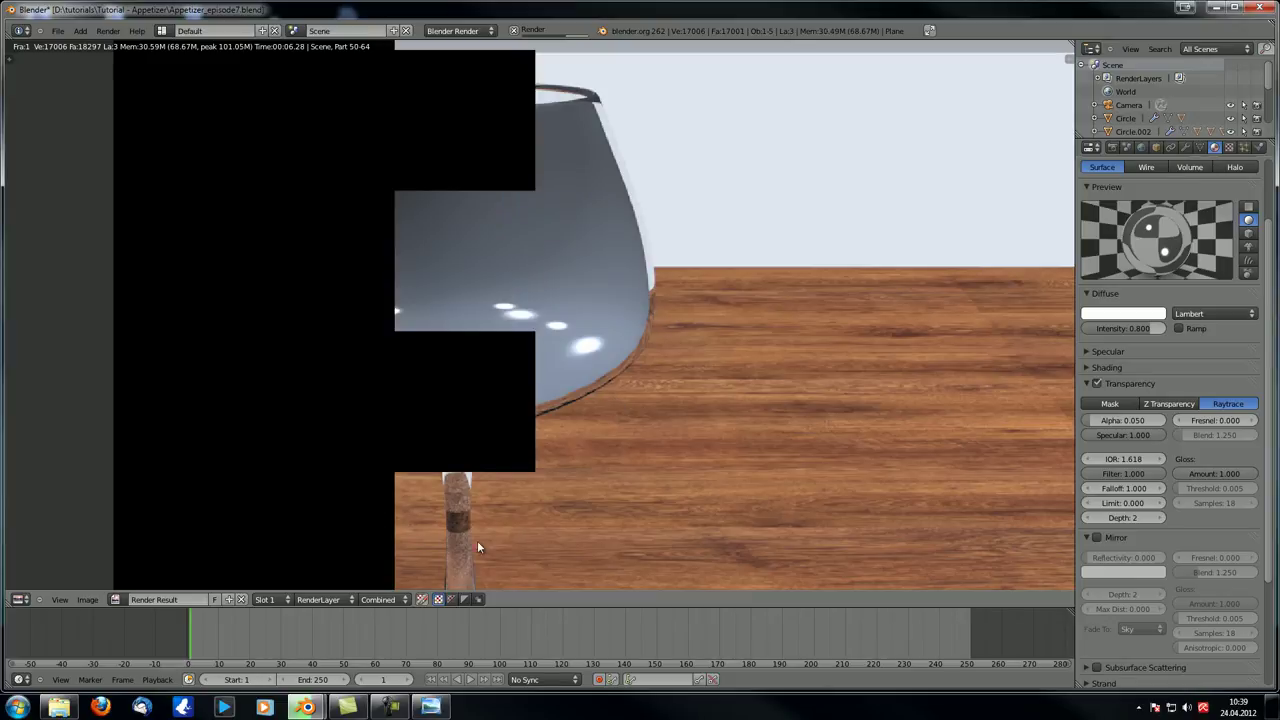
pyautogui.moveTo(459, 484); pyautogui.dragTo(513, 249, button='middle')
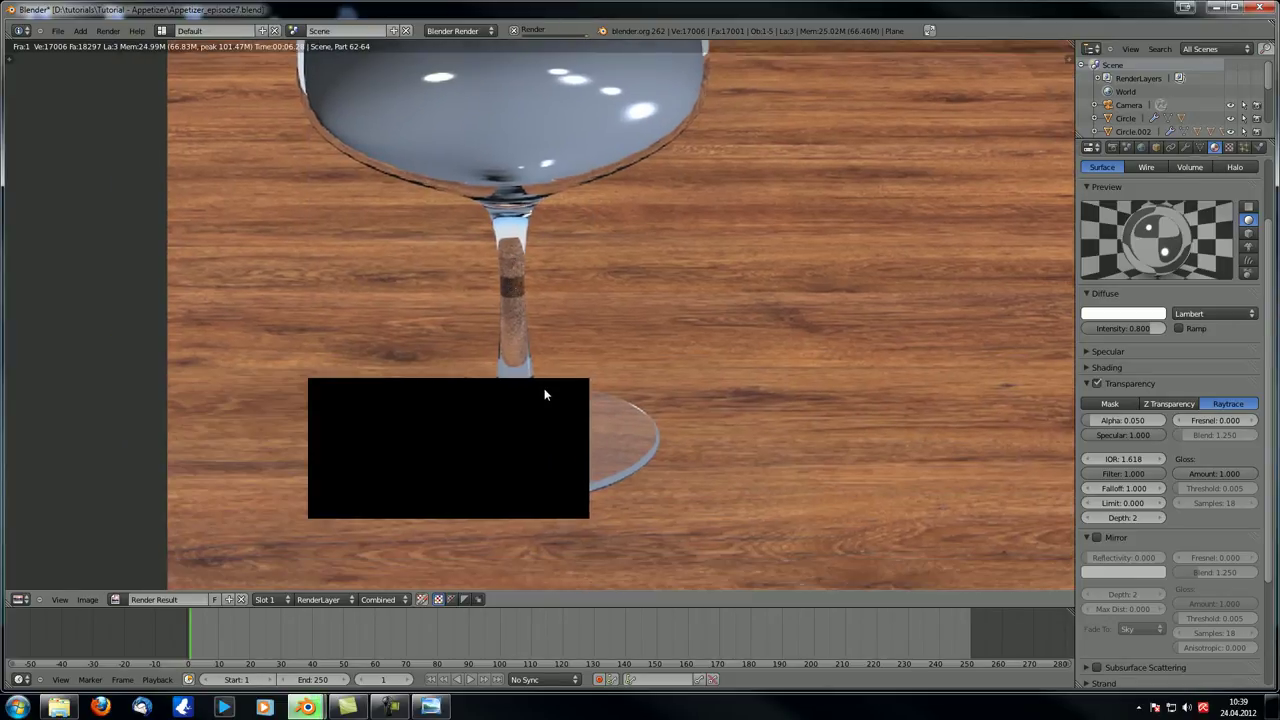
# - Inspect the finished glass render from the rim down to the foot
pyautogui.scroll(-1, 544, 395)
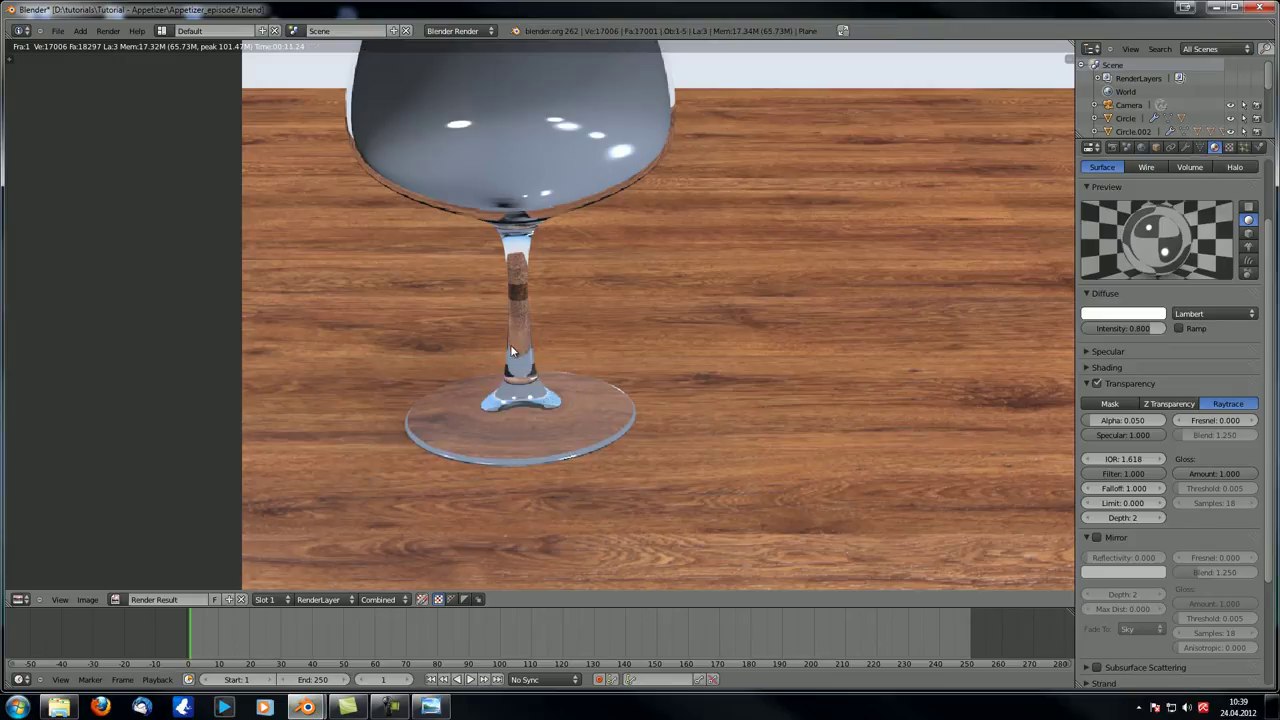
pyautogui.moveTo(527, 121); pyautogui.dragTo(578, 273, button='middle')
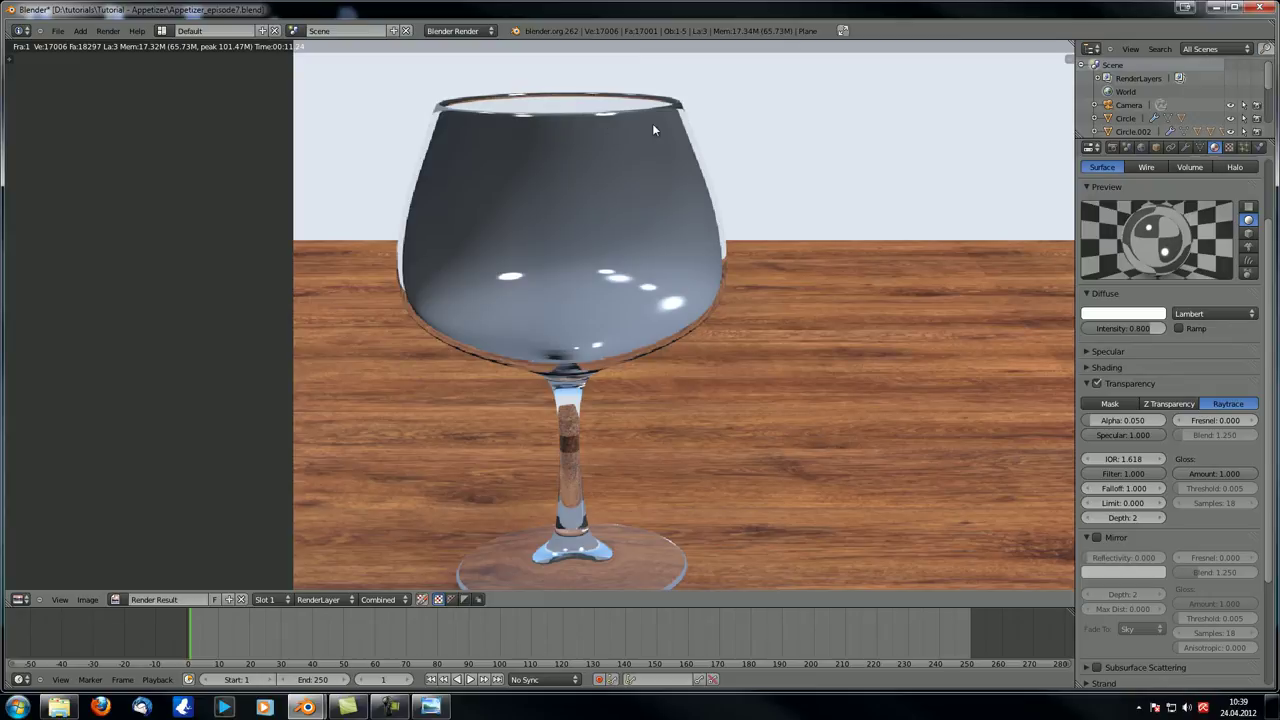
pyautogui.moveTo(480, 361); pyautogui.dragTo(481, 300, button='middle')
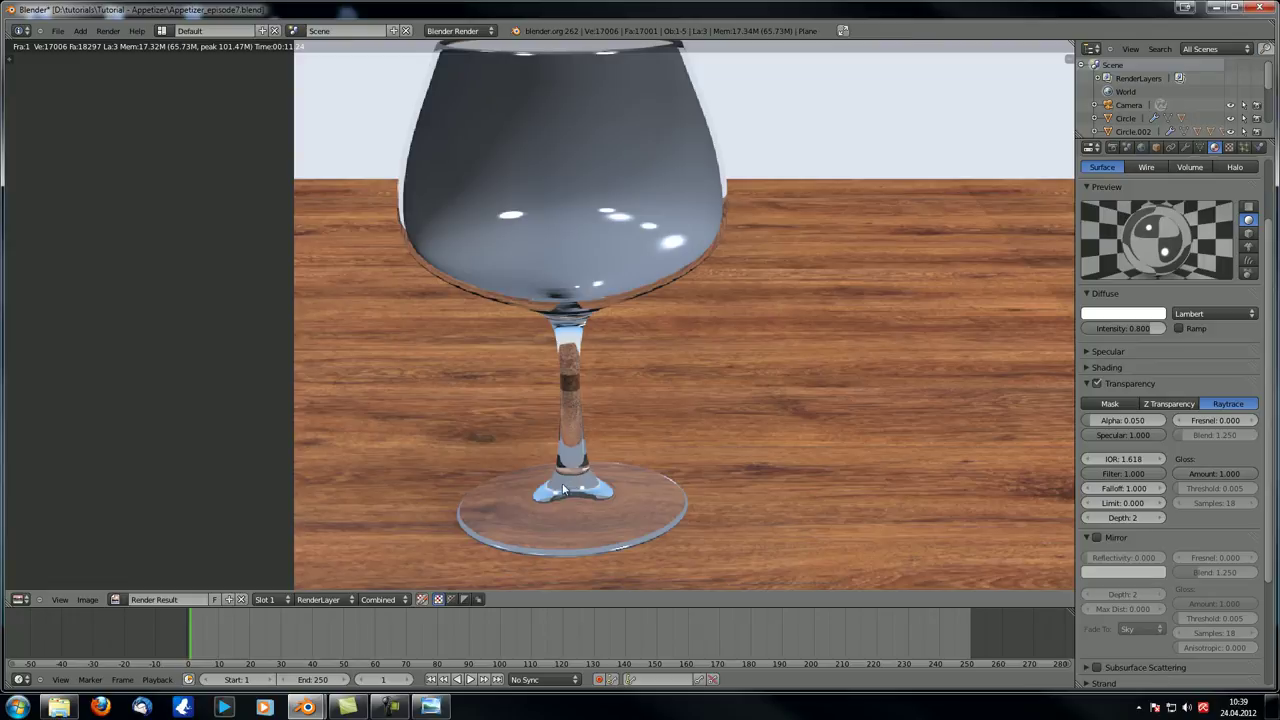
pyautogui.moveTo(576, 302); pyautogui.dragTo(588, 414, button='middle')
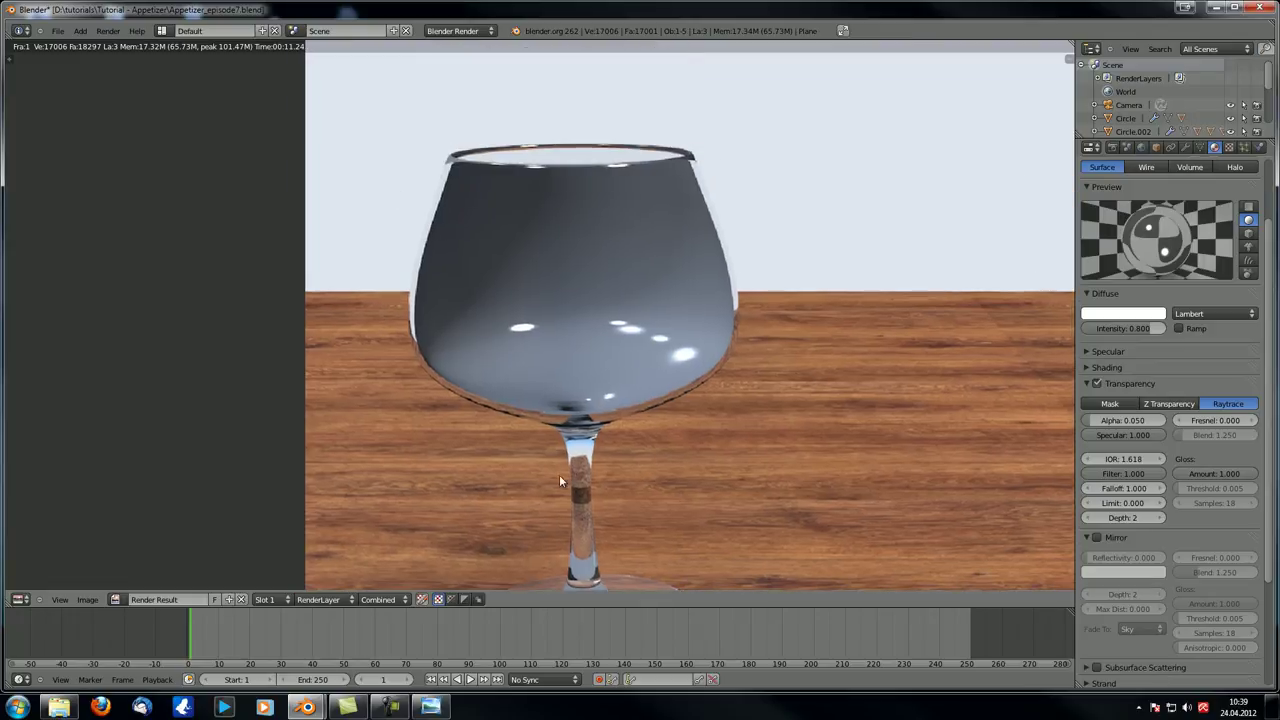
# - Close the render and examine the wine glass in wireframe at its bowl, stem, and base, including through the camera
pyautogui.press('Escape')
pyautogui.scroll(3, 583, 404)
pyautogui.moveTo(503, 384); pyautogui.dragTo(561, 372, button='middle')
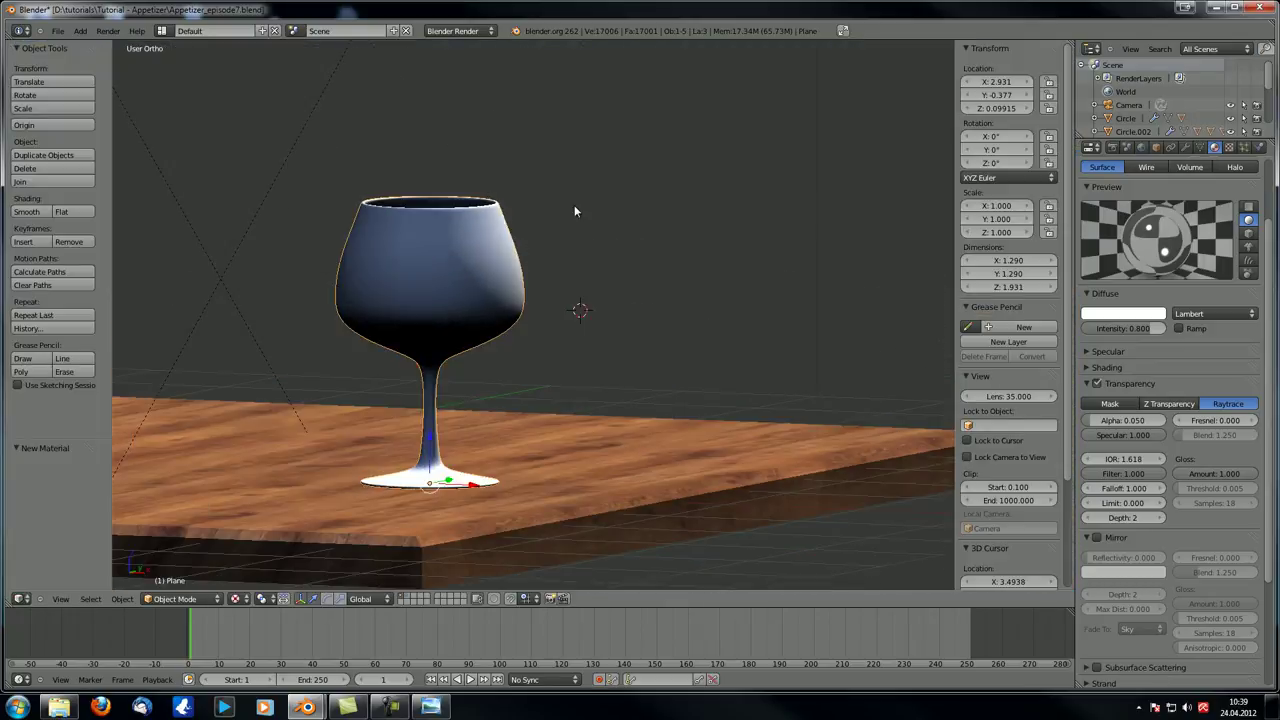
pyautogui.press('z')
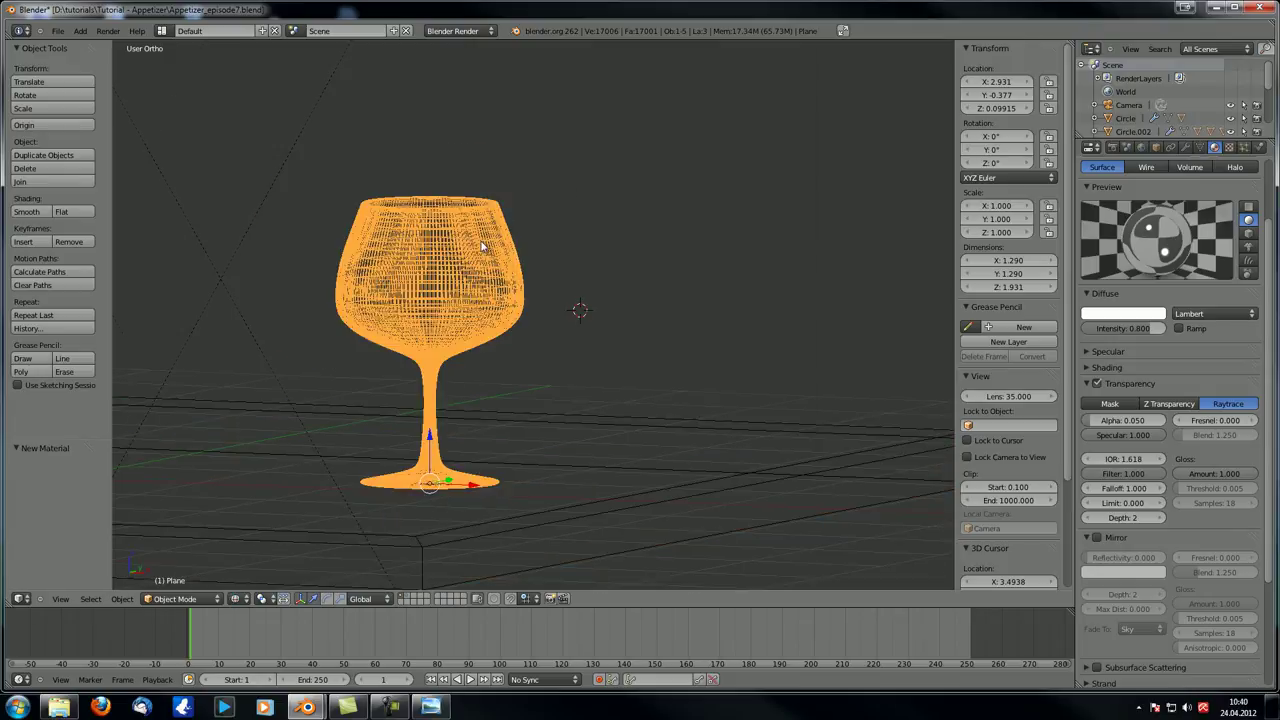
pyautogui.scroll(4, 571, 240)
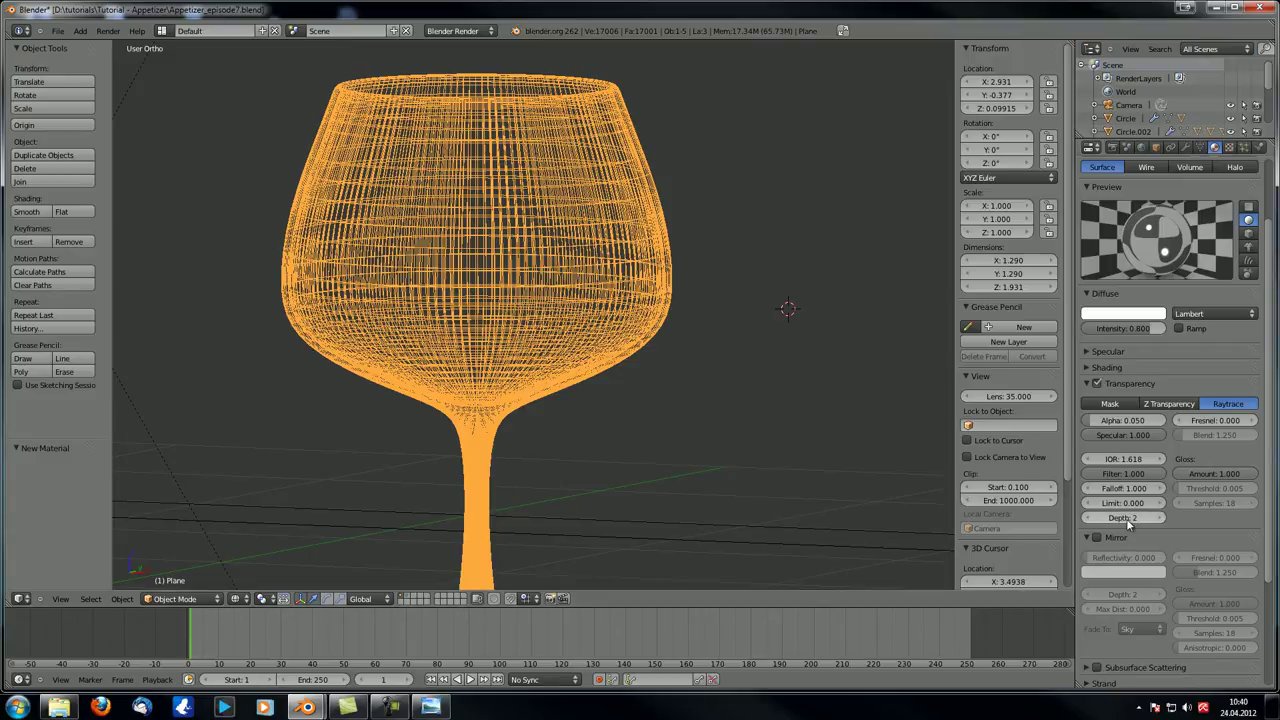
pyautogui.scroll(-3, 484, 429)
pyautogui.keyDown('shift'); pyautogui.moveTo(482, 429); pyautogui.dragTo(504, 240, button='middle'); pyautogui.keyUp('shift')
pyautogui.scroll(4, 506, 242)
pyautogui.moveTo(524, 346); pyautogui.dragTo(518, 297, button='middle')
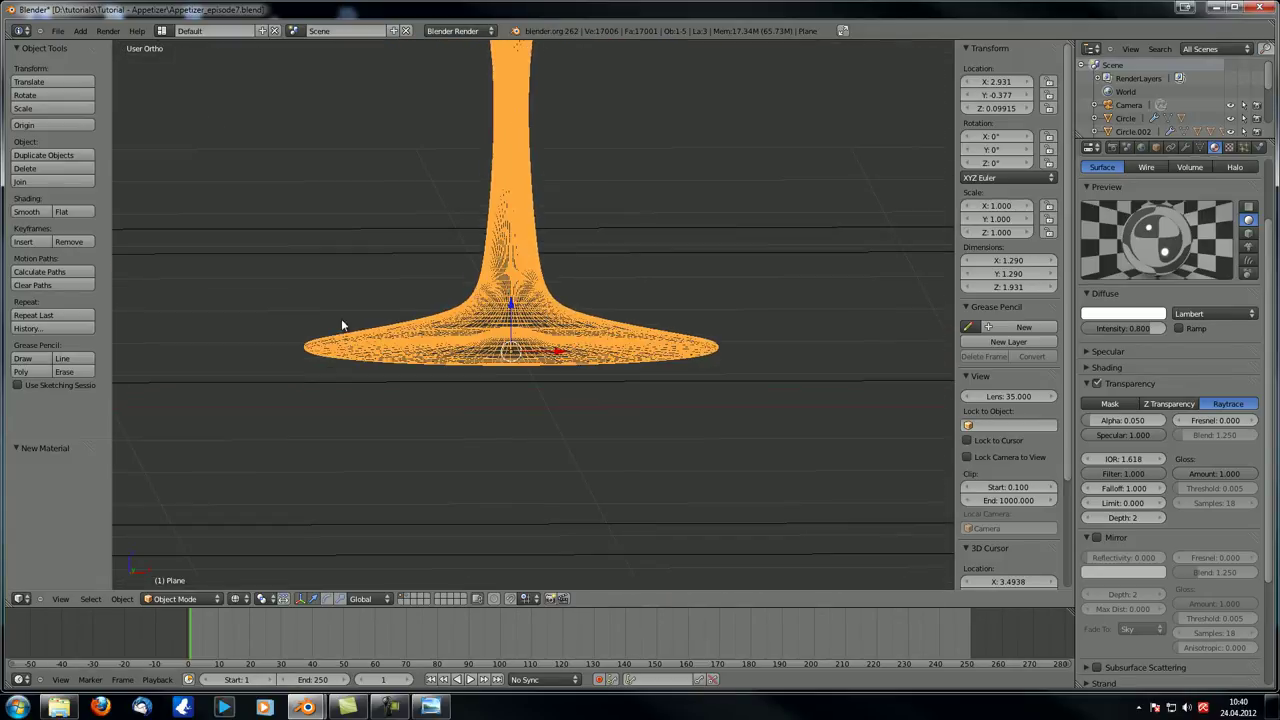
pyautogui.moveTo(341, 318); pyautogui.dragTo(422, 362, button='middle')
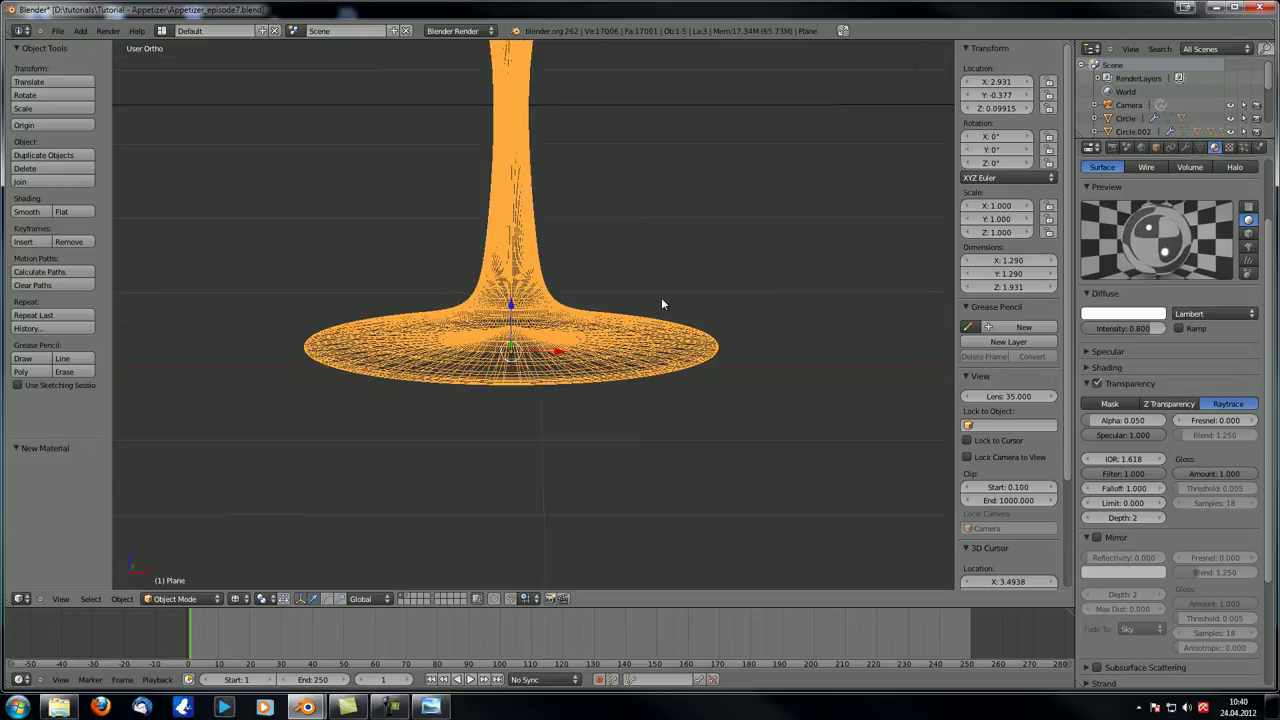
pyautogui.press('KP_0')
pyautogui.scroll(5, 586, 351)
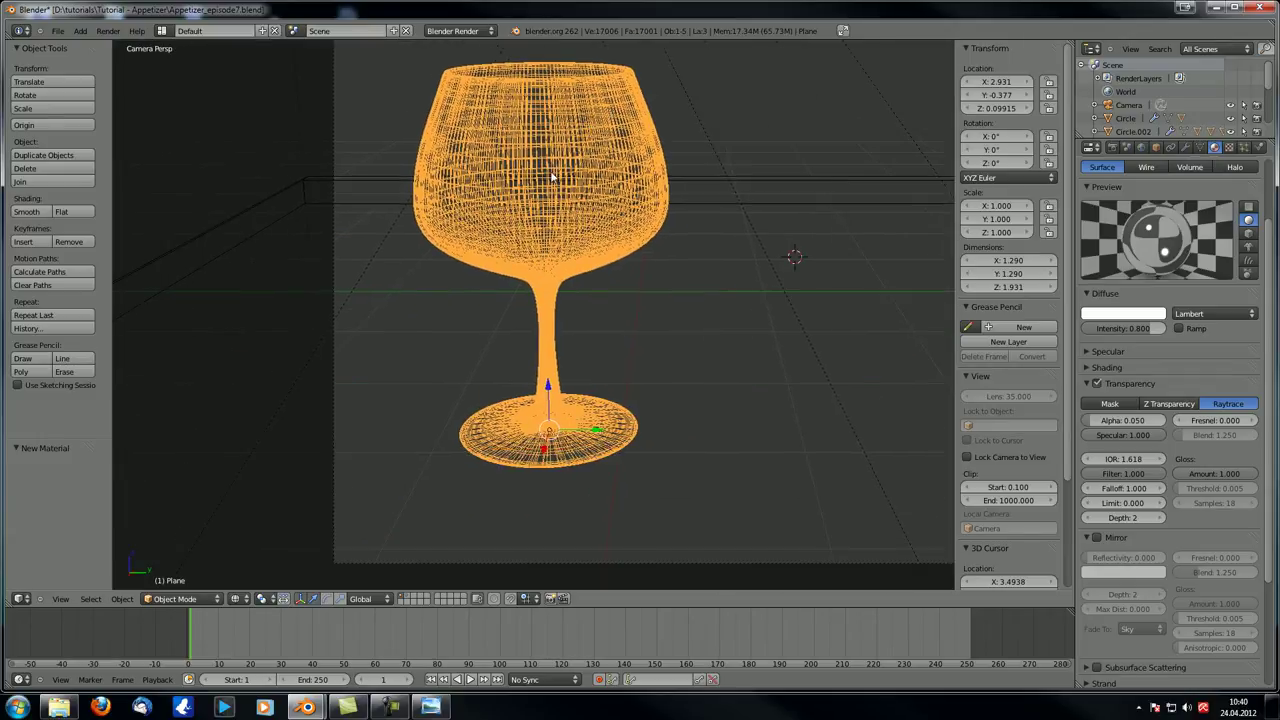
# - Set the glass material's transparency depth to 6 and return to the camera view
pyautogui.moveTo(479, 196); pyautogui.dragTo(802, 212, button='middle')
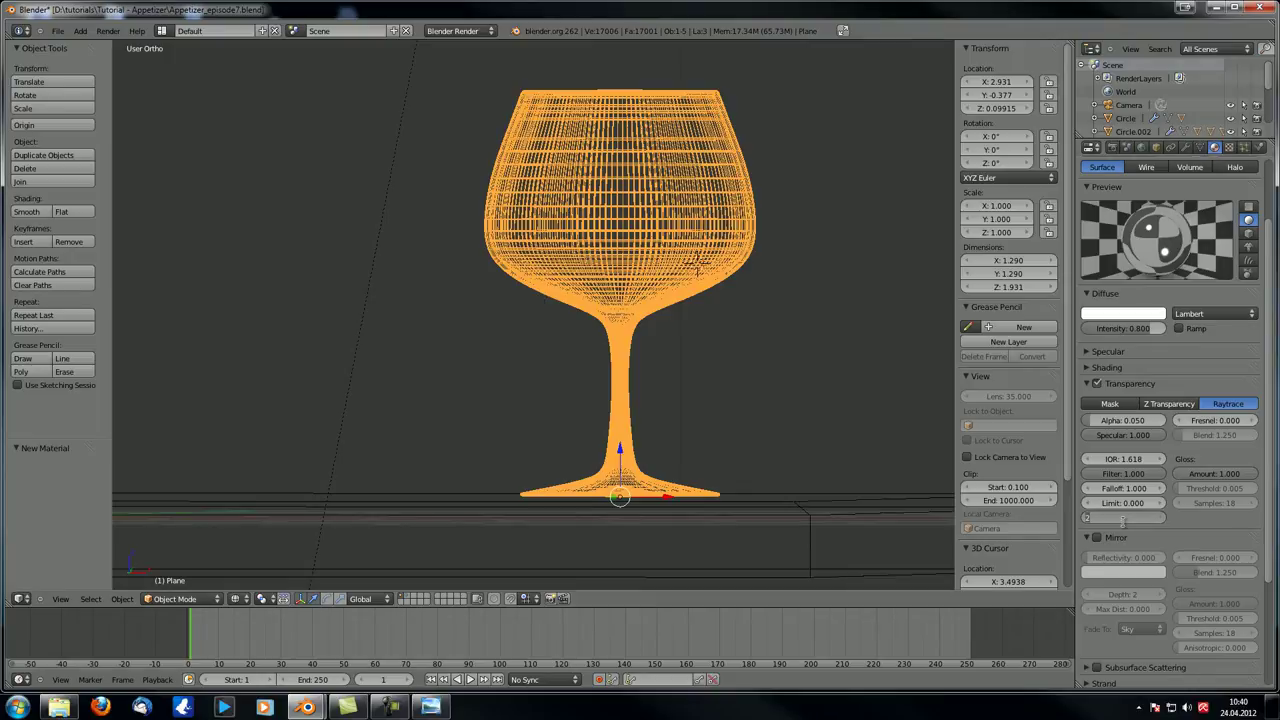
pyautogui.press('Return')
pyautogui.moveTo(789, 380); pyautogui.dragTo(489, 358, button='middle')
pyautogui.press('KP_0')
pyautogui.scroll(-3, 487, 359)
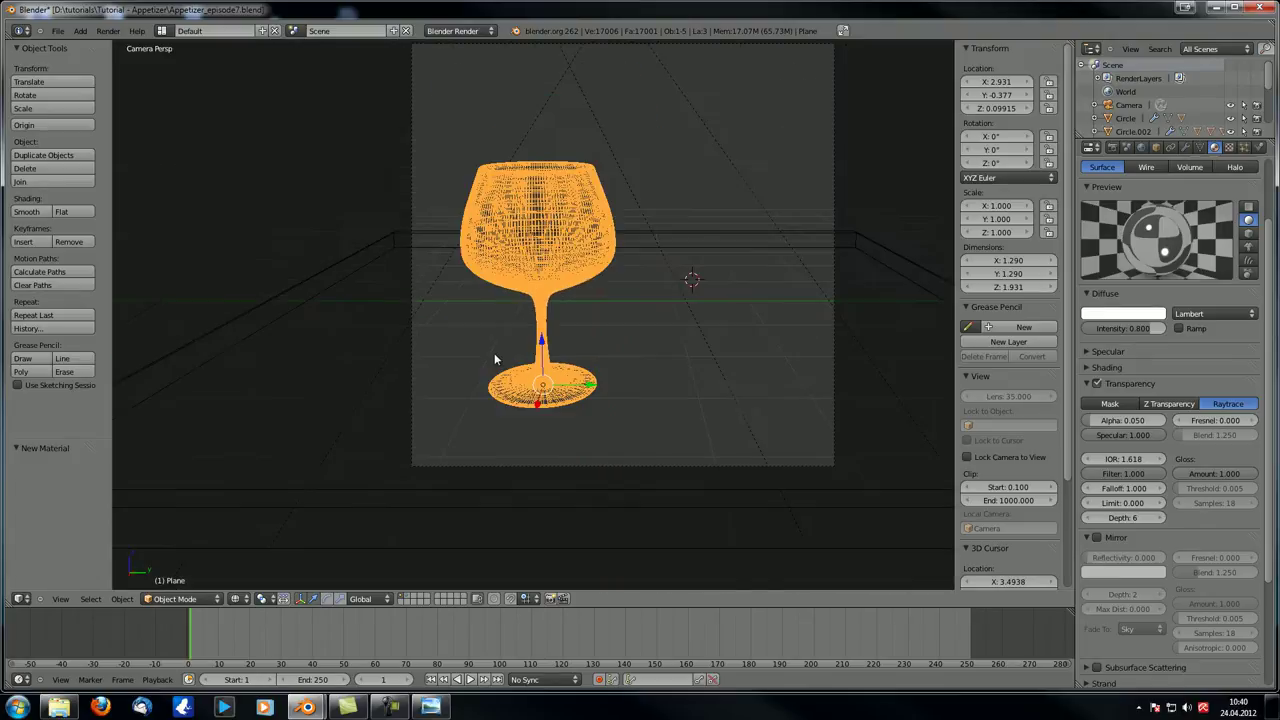
# - Render the scene again and examine how transparent the glass bowl and stem look
pyautogui.press('F12')
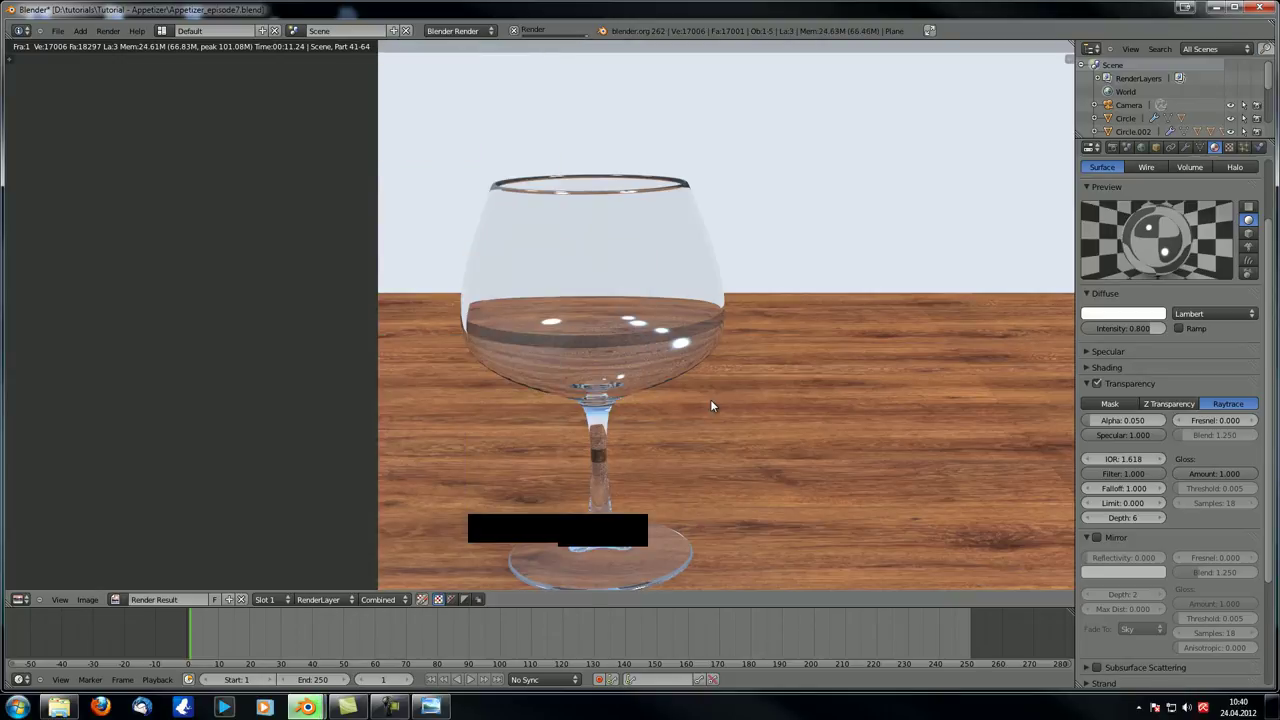
pyautogui.scroll(-1, 712, 405)
pyautogui.moveTo(708, 424); pyautogui.dragTo(700, 377, button='middle')
pyautogui.scroll(1, 706, 362)
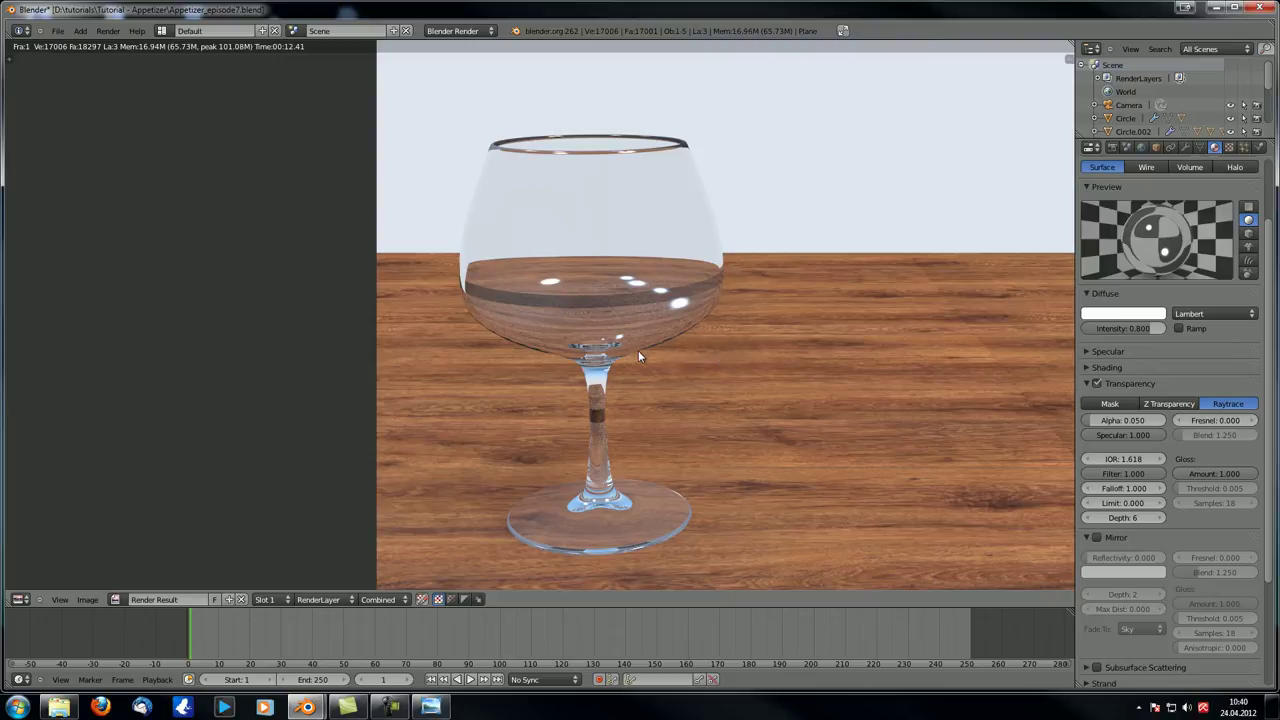
pyautogui.moveTo(630, 352)
pyautogui.mouseDown(button='middle')
pyautogui.moveTo(686, 353)
pyautogui.moveTo(635, 363)
pyautogui.mouseUp(button='middle')
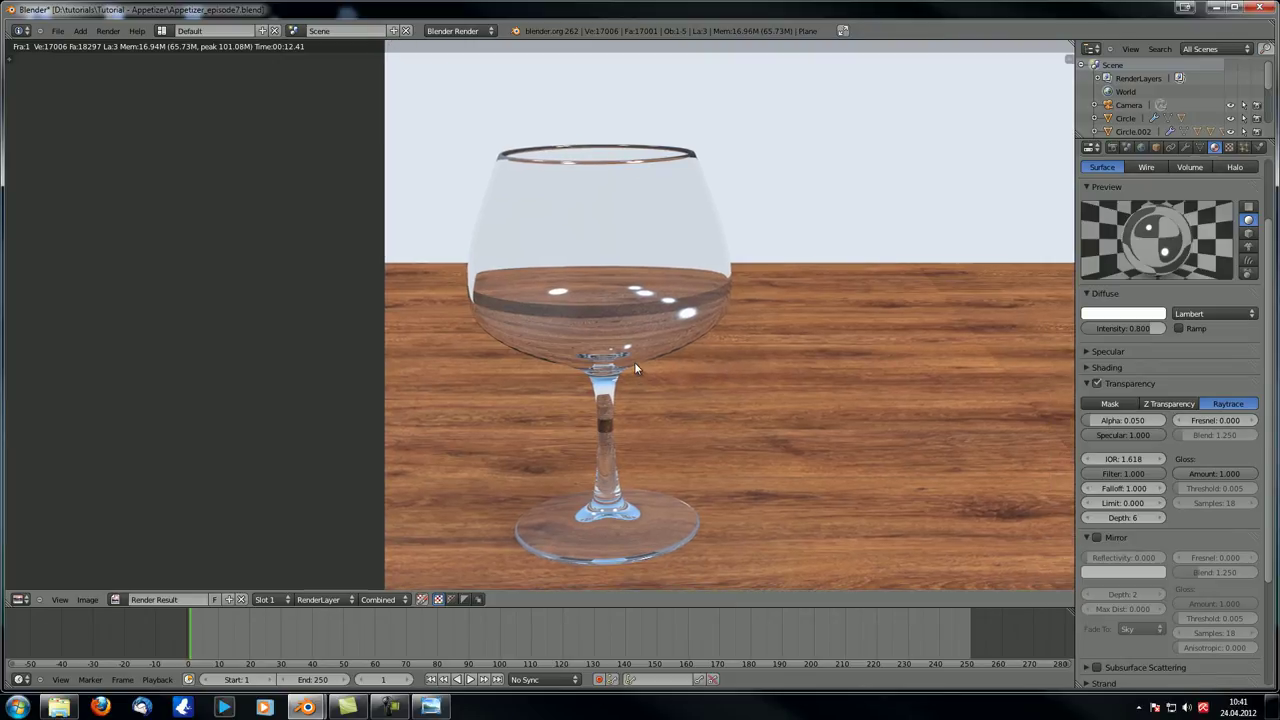
# - Enable mirror reflections for the glass material and briefly check the render result
pyautogui.press('Escape')
pyautogui.moveTo(426, 384); pyautogui.dragTo(455, 381, button='middle')
pyautogui.scroll(-2, 430, 380)
pyautogui.scroll(-1, 376, 385)
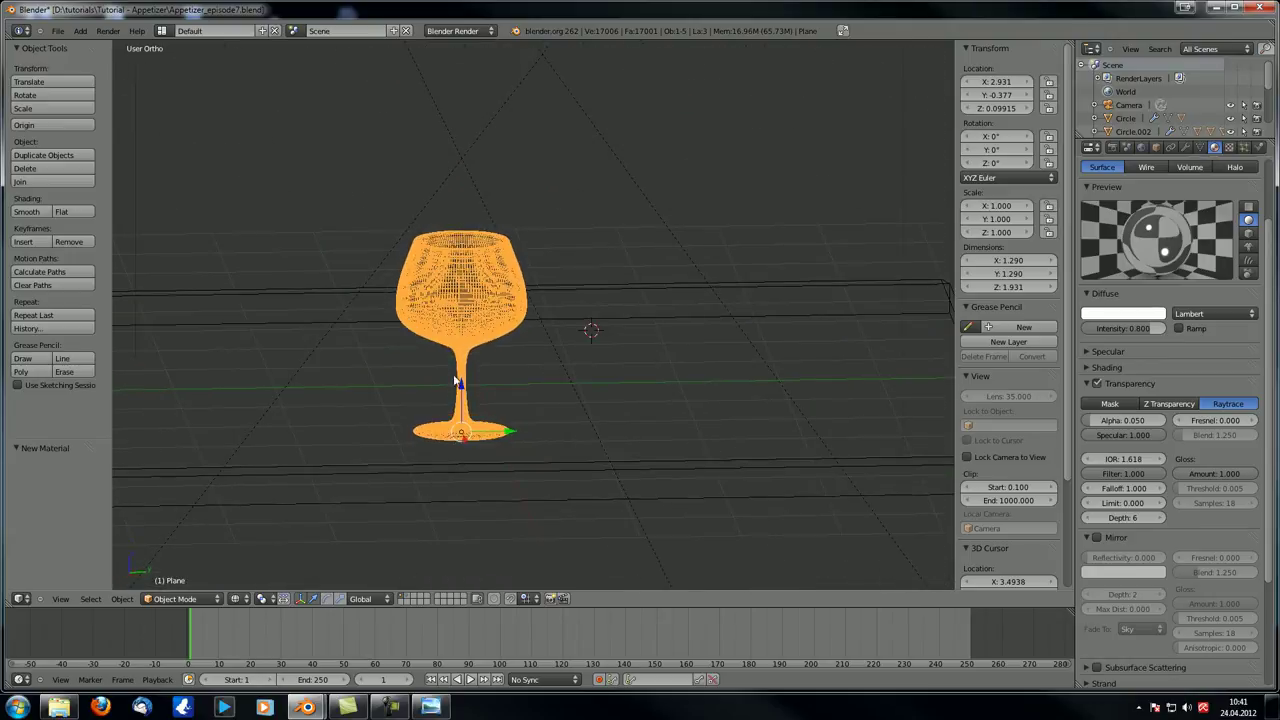
pyautogui.scroll(-5, 1134, 453)
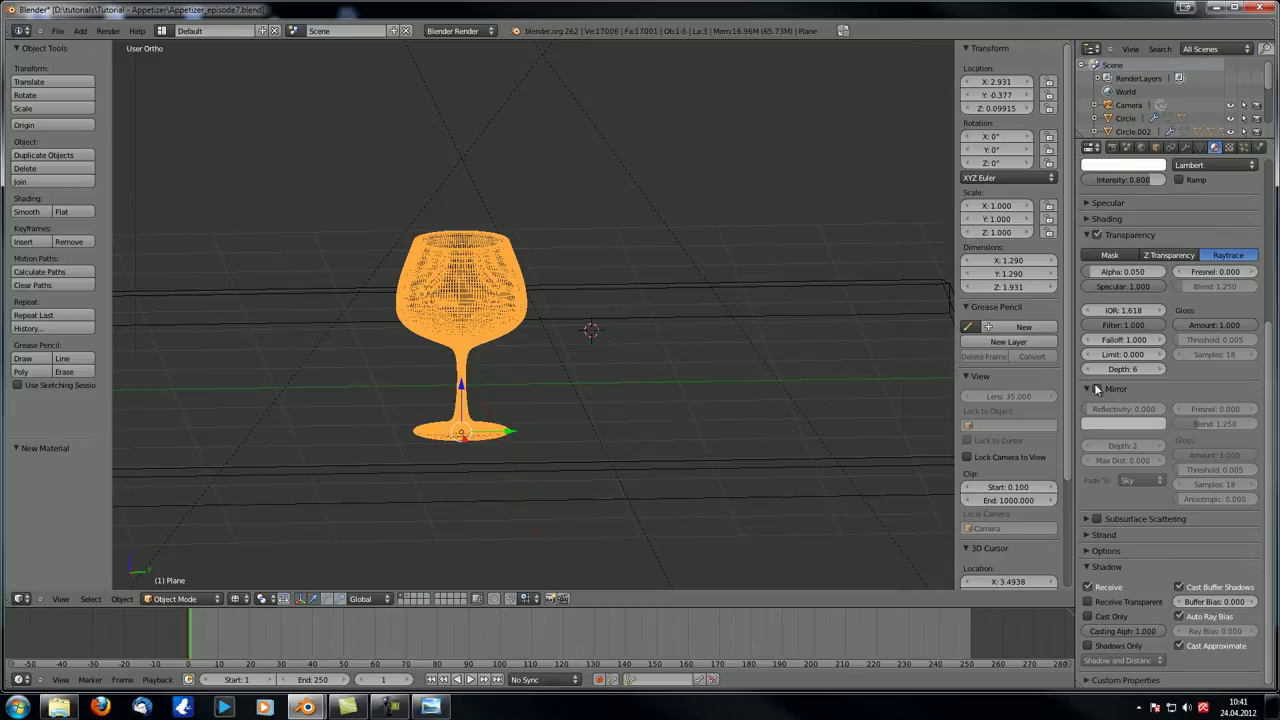
pyautogui.click(1097, 389)
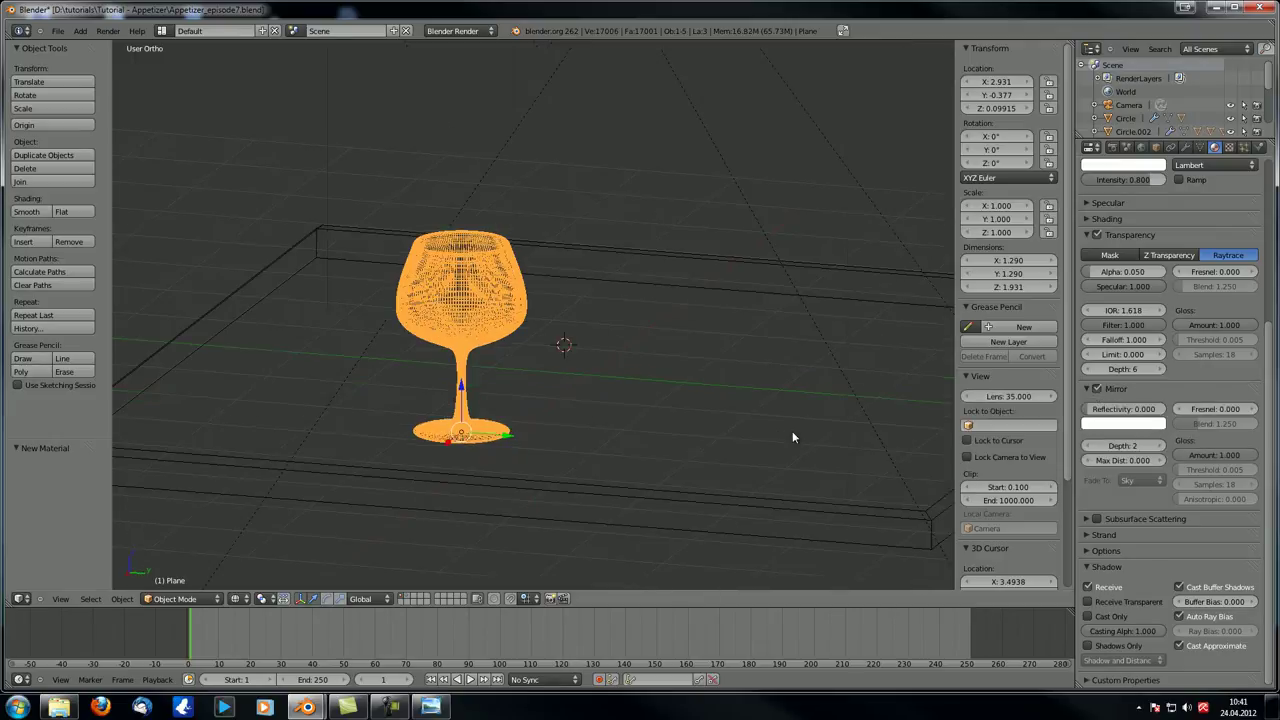
pyautogui.press('F12')
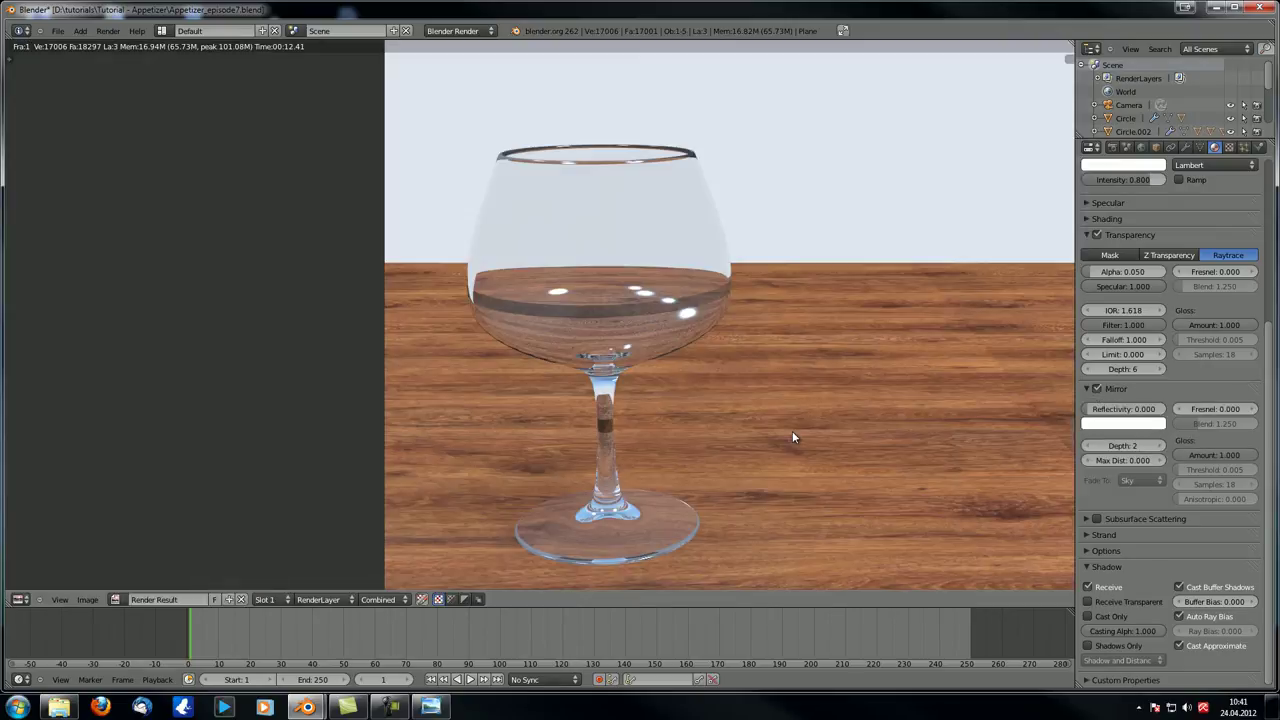
pyautogui.press('Escape')
# - Set the glass material's mirror reflectivity to 0.6
pyautogui.moveTo(513, 421); pyautogui.dragTo(530, 384, button='middle')
pyautogui.scroll(3, 500, 392)
pyautogui.keyDown('shift'); pyautogui.moveTo(421, 415); pyautogui.dragTo(469, 370, button='middle'); pyautogui.keyUp('shift')
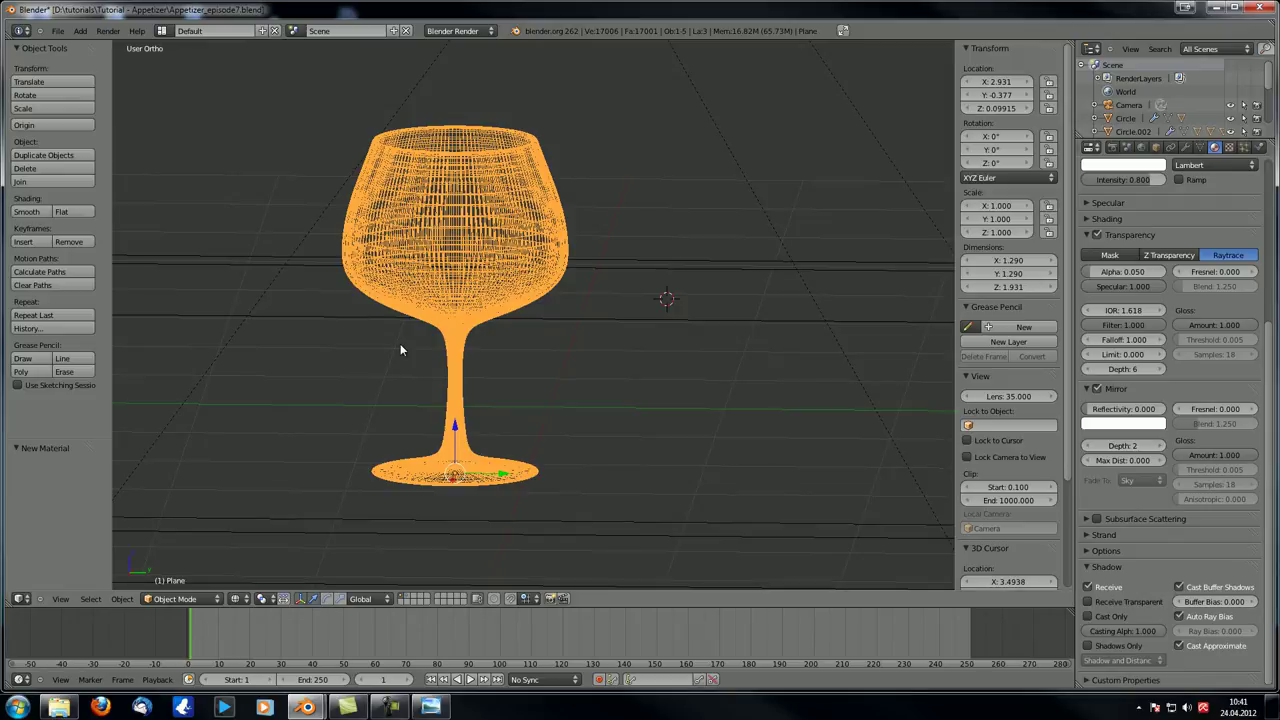
pyautogui.click(1118, 406)
pyautogui.write('0.6')
pyautogui.press('Return')
# - Set the glass material's mirror Fresnel to 1
pyautogui.click(1214, 409)
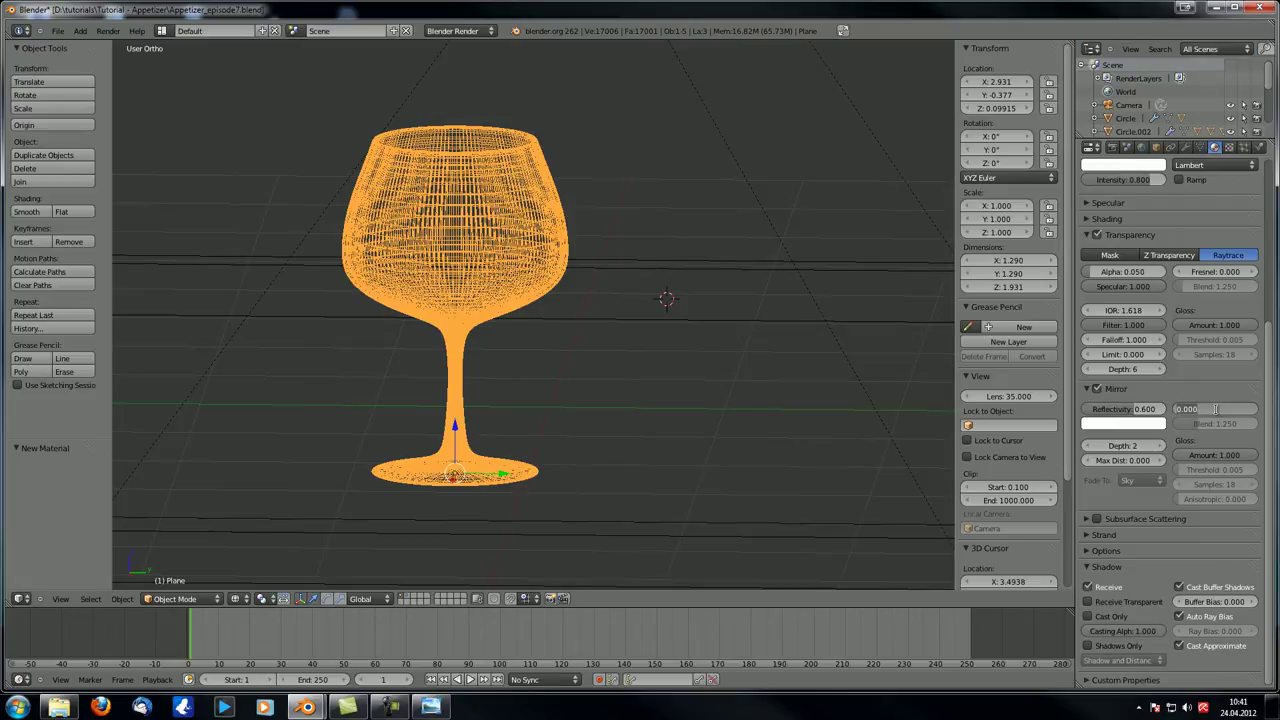
pyautogui.write('1')
pyautogui.press('Return')
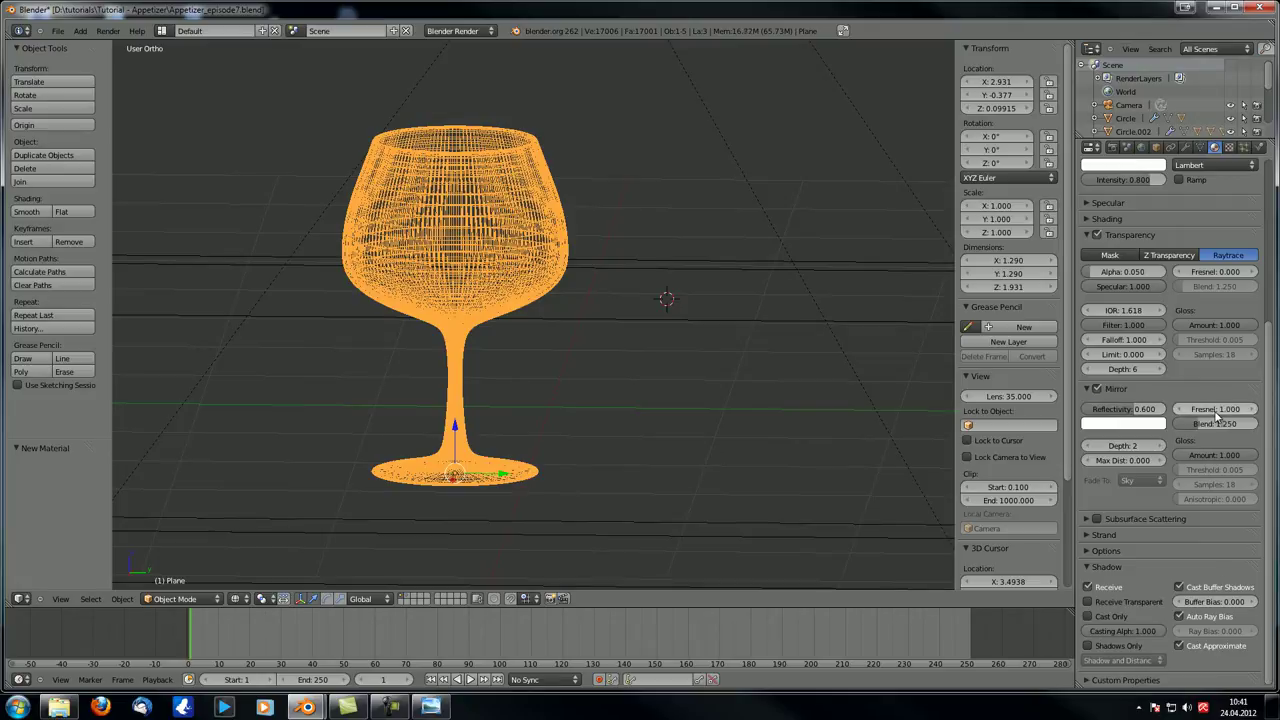
# - Set both the Fresnel and the blend of the glass material's mirror to 1.6
pyautogui.click(1215, 409)
pyautogui.write('1.6')
pyautogui.press('Return')
pyautogui.click(1215, 423)
pyautogui.write('1.6')
pyautogui.press('Return')
pyautogui.scroll(5, 1200, 380)
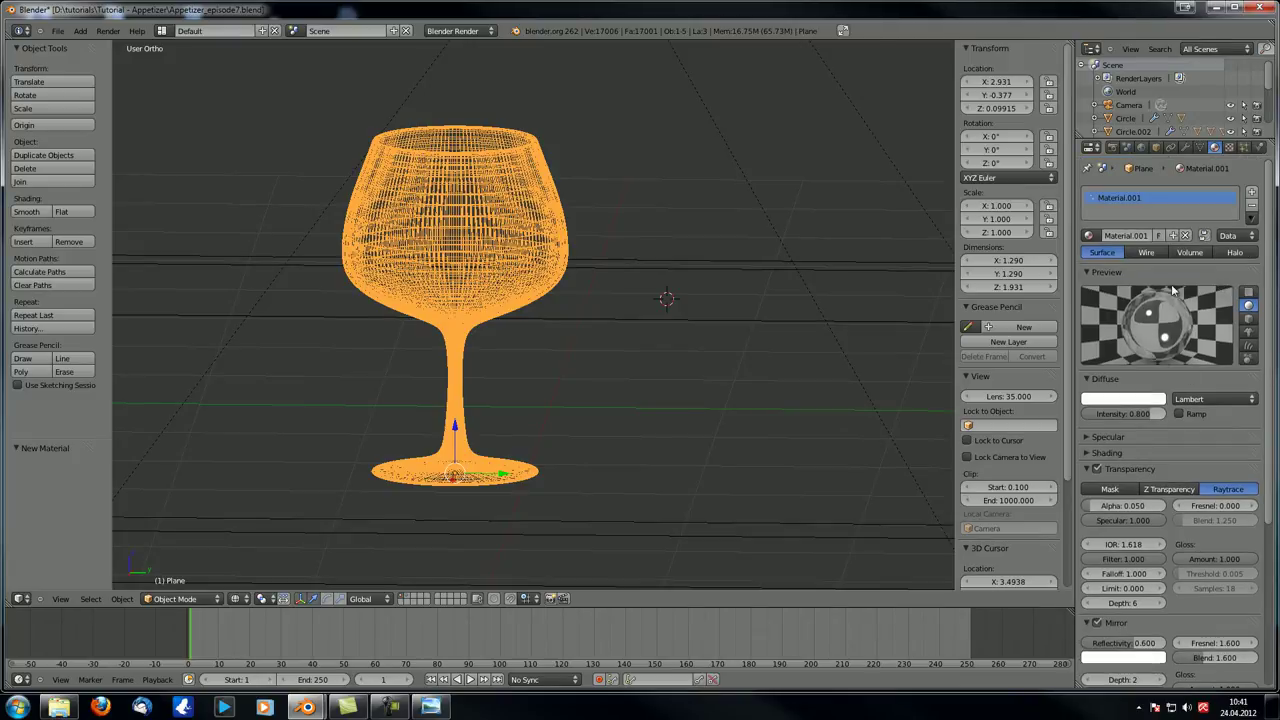
pyautogui.scroll(-5, 1165, 378)
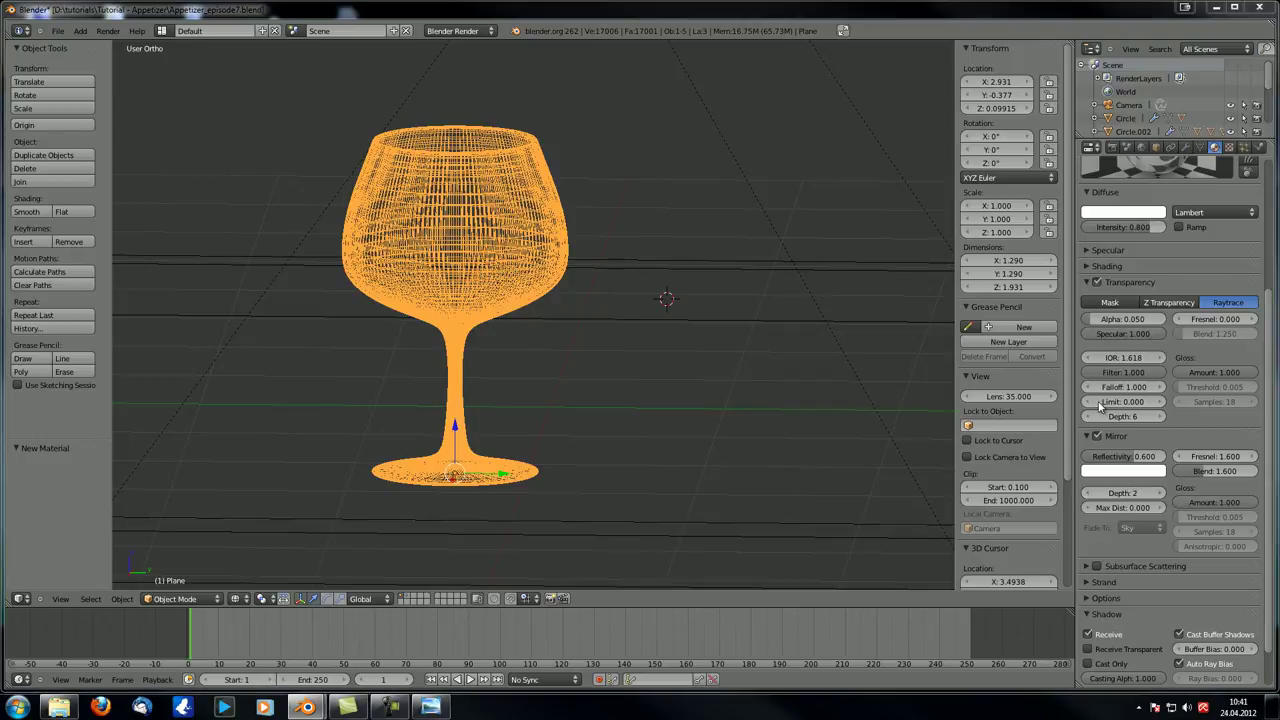
# - Select the wine liquid on its separate layer and return to the wine glass's layer in solid shading
pyautogui.click(420, 597)
pyautogui.rightClick(452, 311)
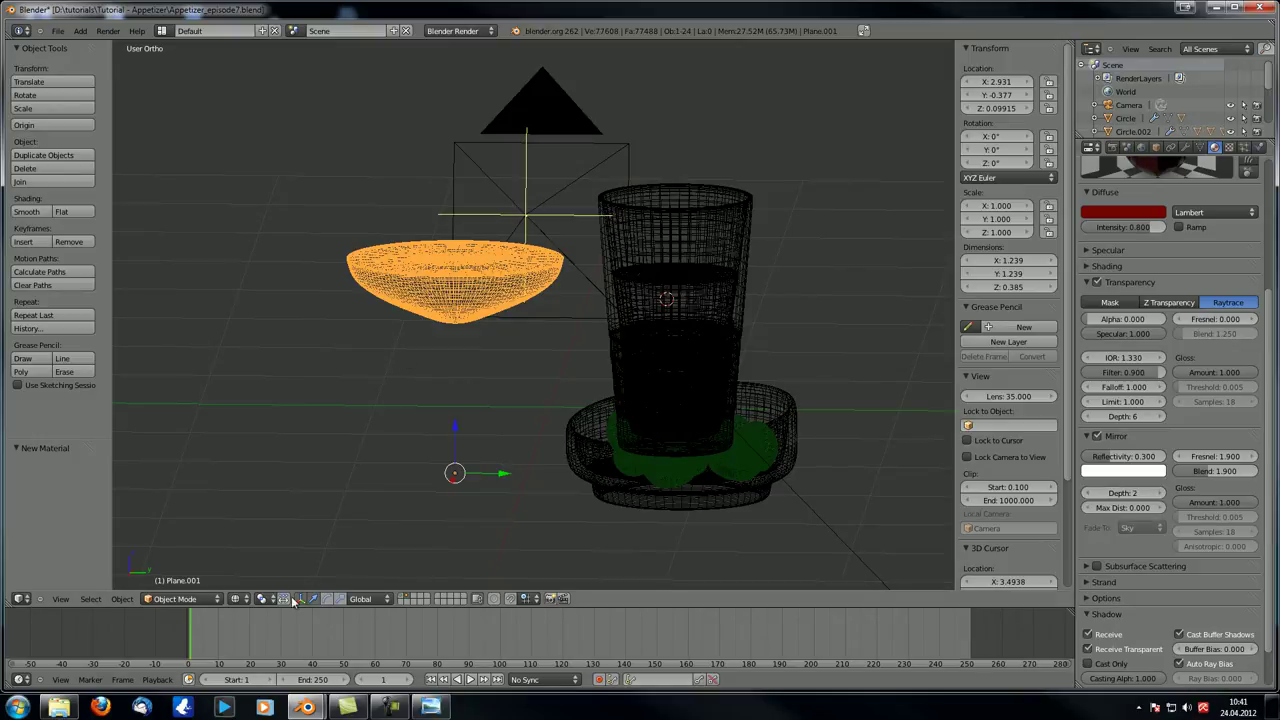
pyautogui.click(403, 599)
pyautogui.press('z')
# - Set the mirror depth of the red wine material to 3
pyautogui.moveTo(359, 435); pyautogui.dragTo(740, 346, button='middle')
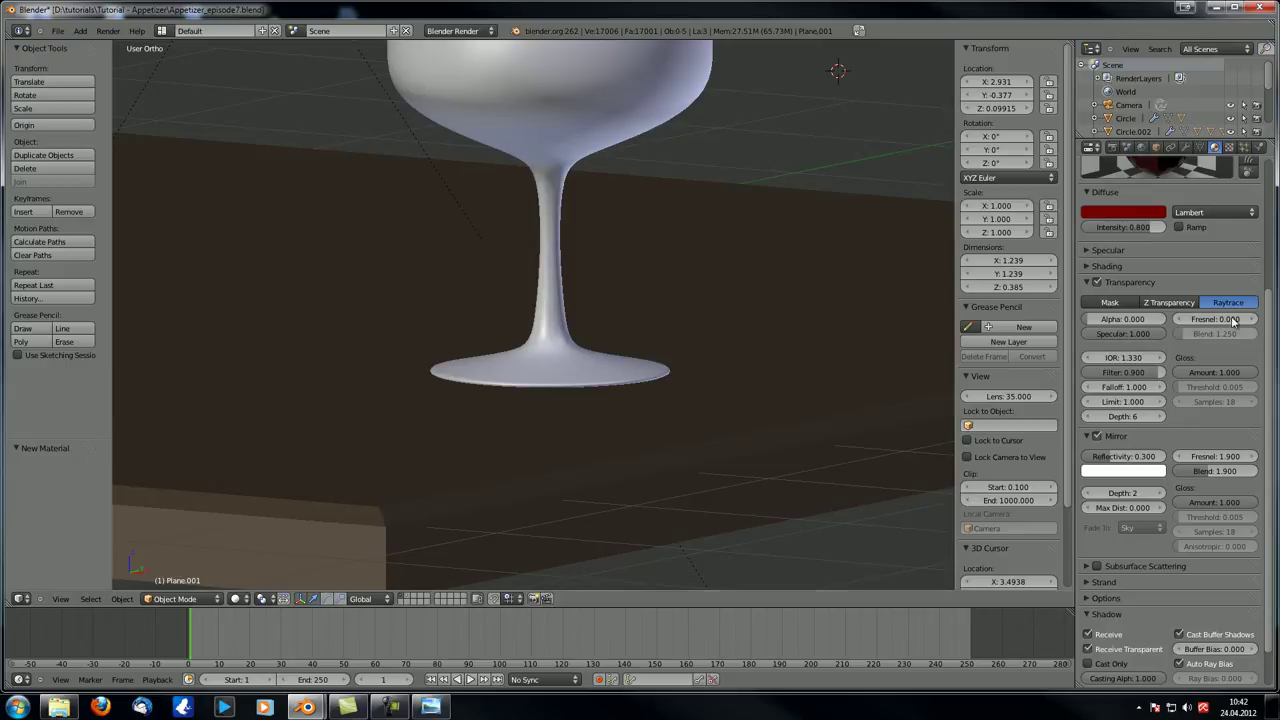
pyautogui.moveTo(923, 231); pyautogui.dragTo(565, 210, button='middle')
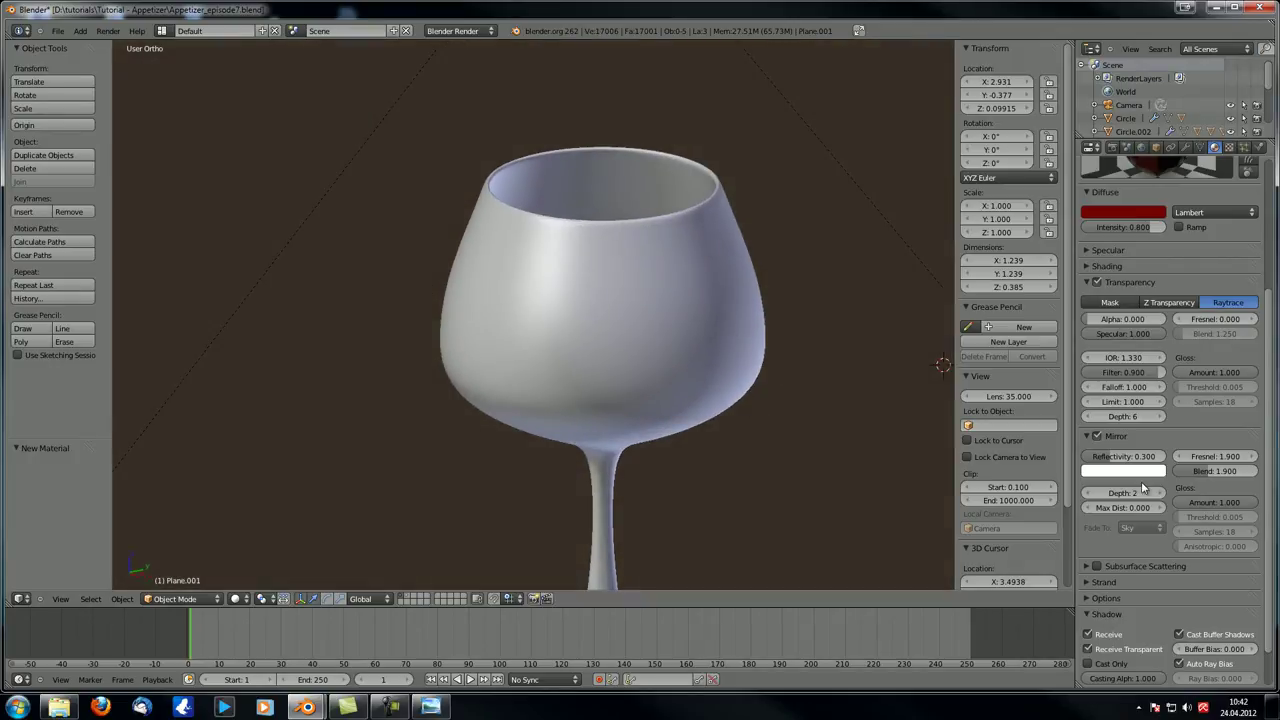
pyautogui.moveTo(569, 308); pyautogui.dragTo(623, 285, button='middle')
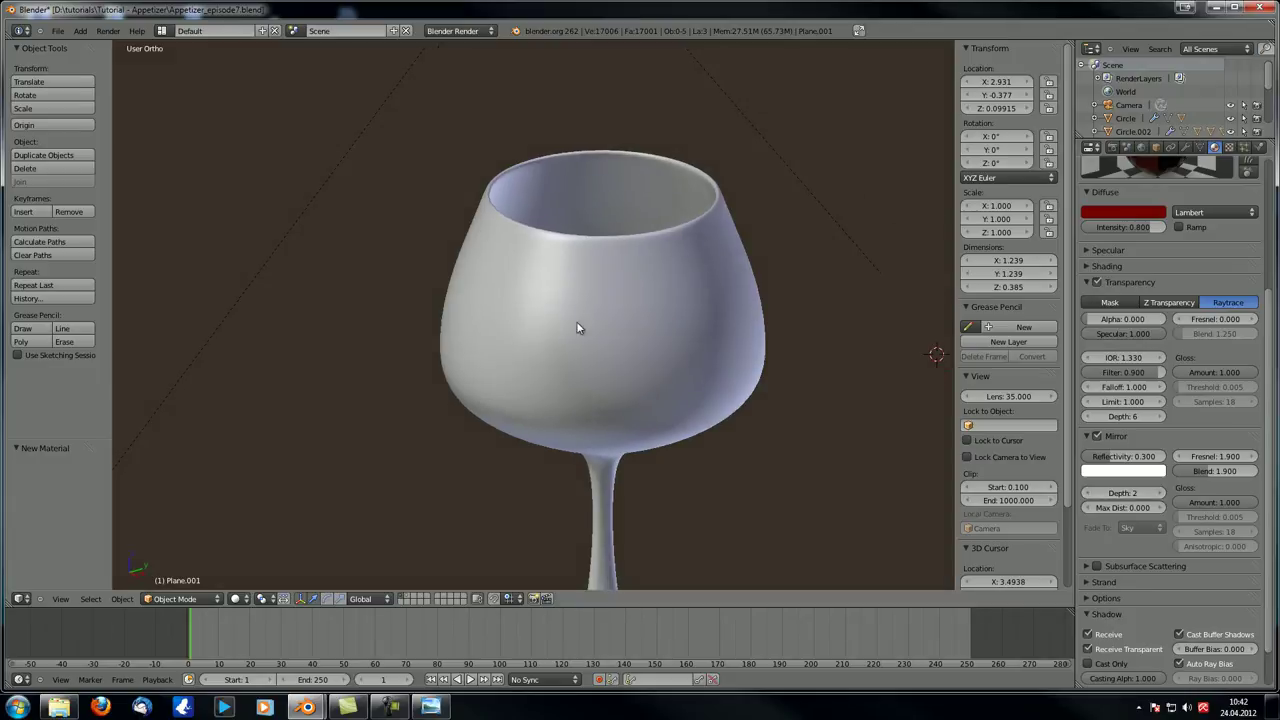
pyautogui.keyDown('shift'); pyautogui.moveTo(627, 483); pyautogui.dragTo(638, 402, button='middle'); pyautogui.keyUp('shift')
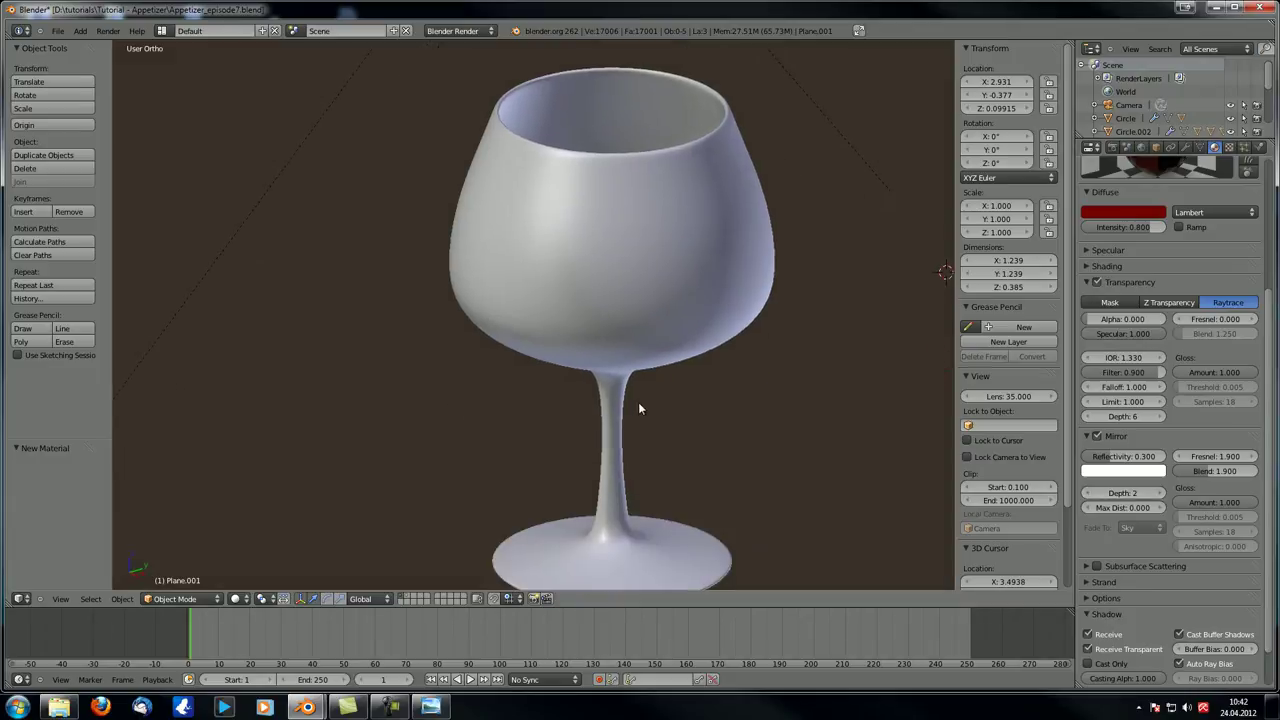
pyautogui.scroll(-1, 632, 394)
pyautogui.moveTo(712, 475); pyautogui.dragTo(640, 486, button='middle')
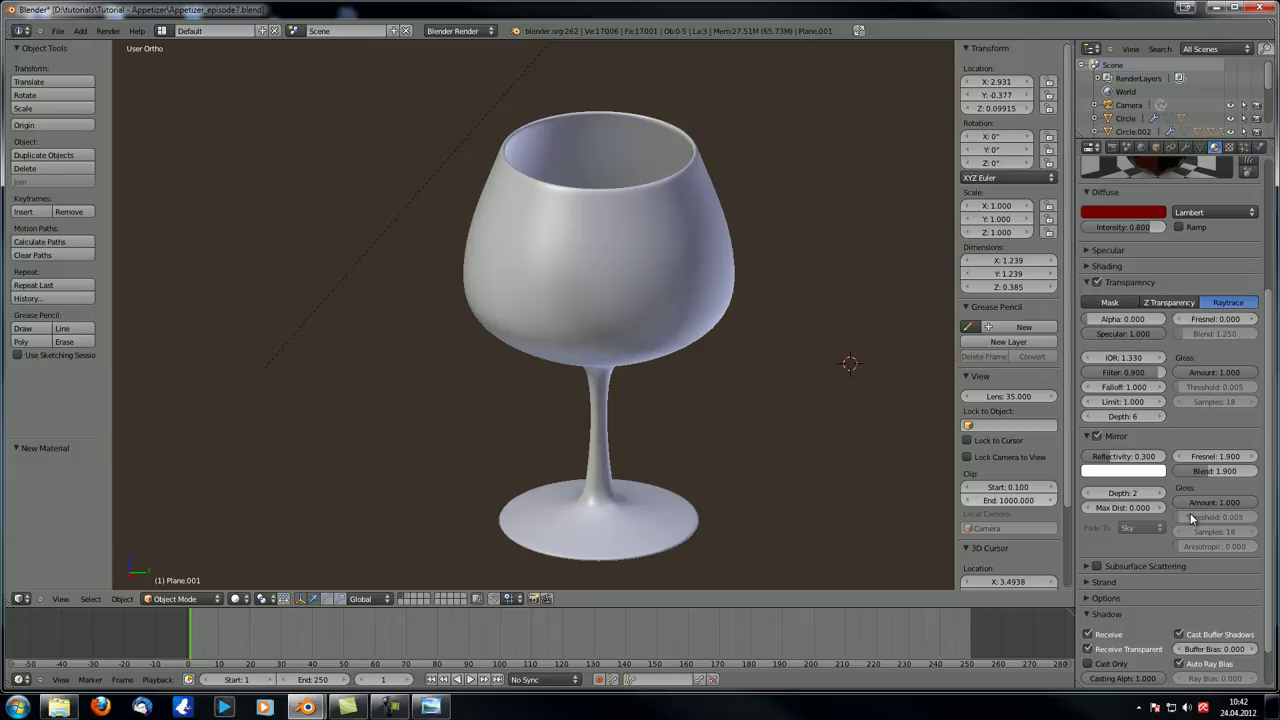
pyautogui.click(1125, 496)
pyautogui.write('3')
pyautogui.press('Return')
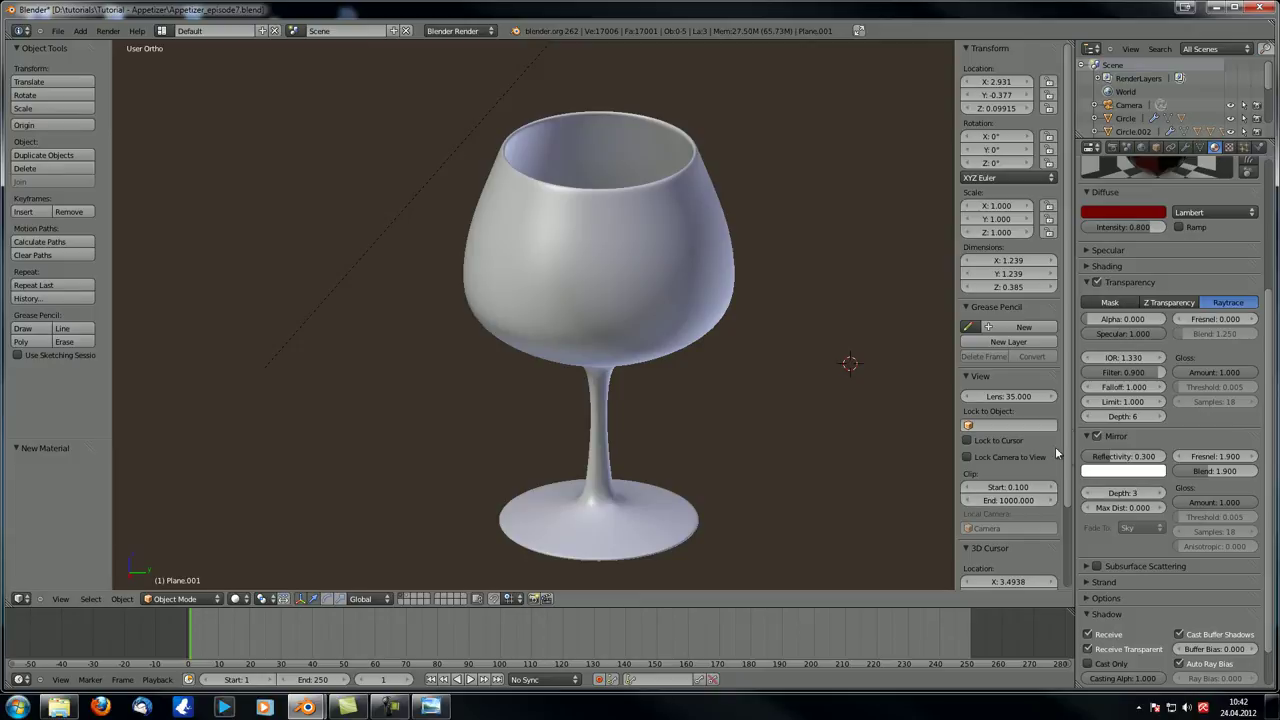
# - Select the wine glass and set its material's mirror depth to 3
pyautogui.scroll(-2, 907, 407)
pyautogui.scroll(4, 1212, 414)
pyautogui.scroll(1, 1212, 414)
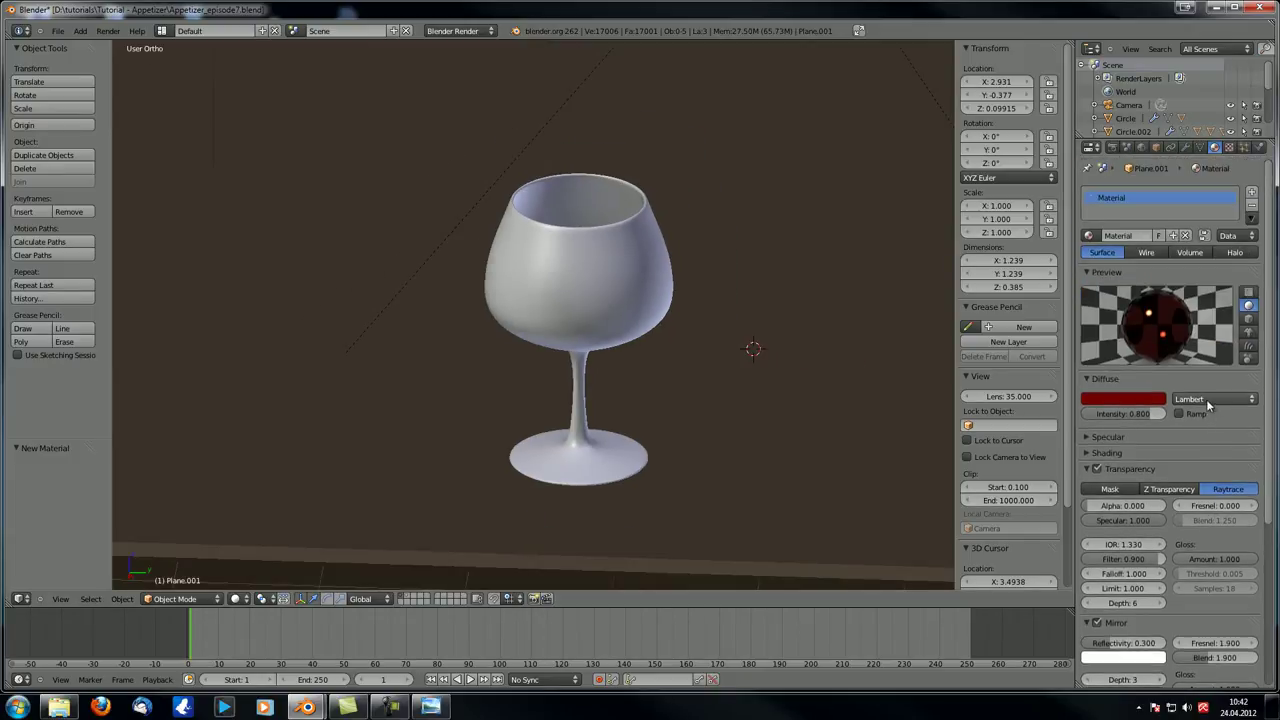
pyautogui.rightClick(642, 295)
pyautogui.click(1112, 627)
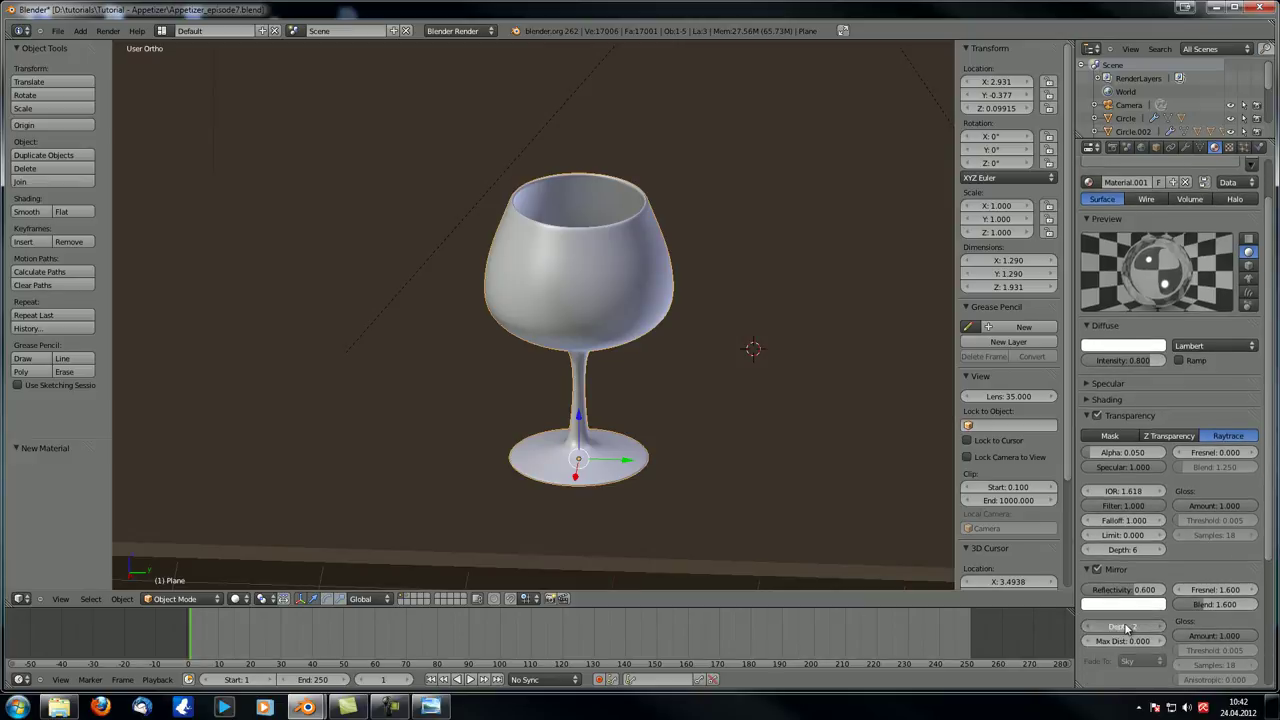
pyautogui.write('3')
pyautogui.press('Return')
pyautogui.scroll(-1, 1133, 622)
pyautogui.moveTo(700, 470); pyautogui.dragTo(700, 398, button='middle')
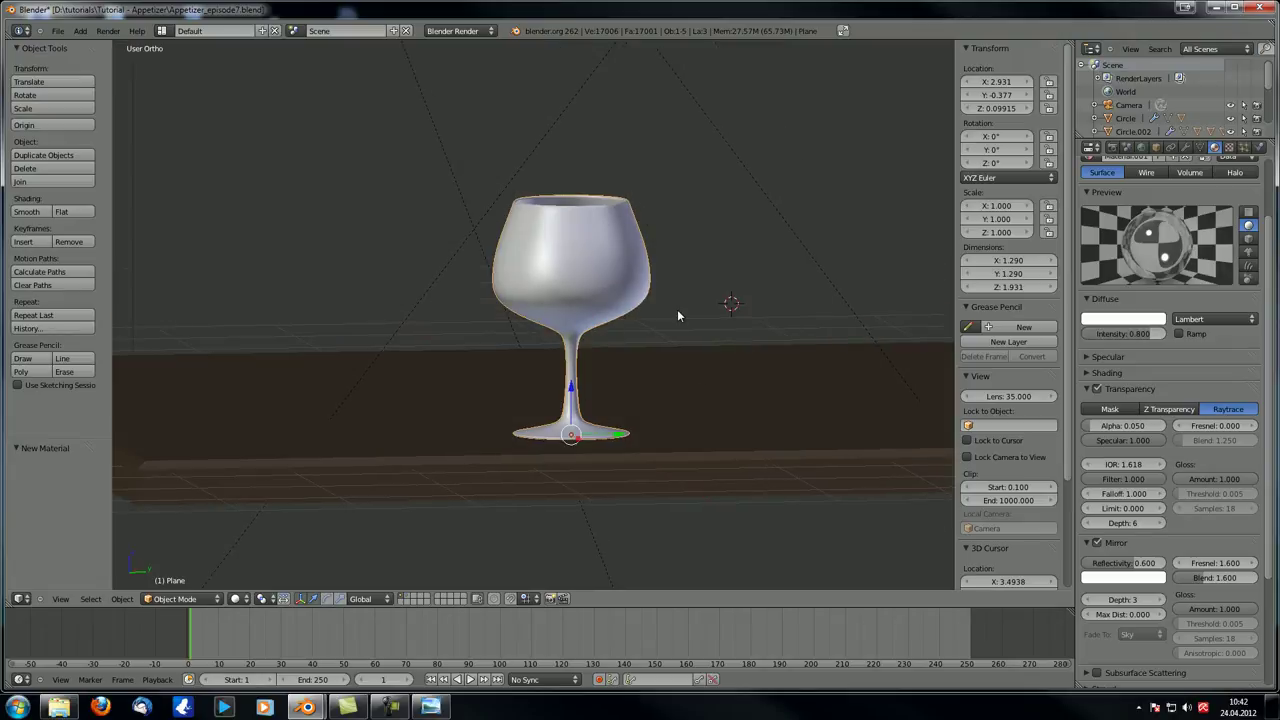
pyautogui.moveTo(678, 363); pyautogui.dragTo(626, 411, button='middle')
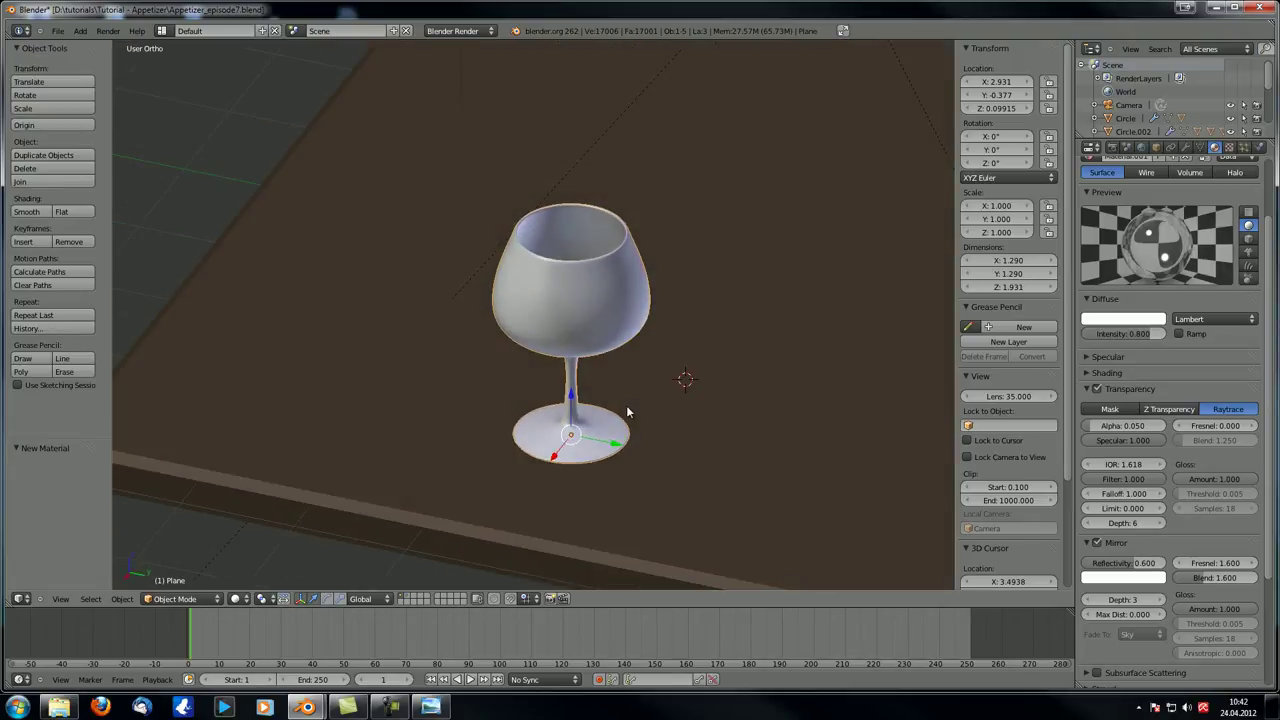
# - Render the scene with the empty wine glass and inspect the glass in the rendered image
pyautogui.press('F12')
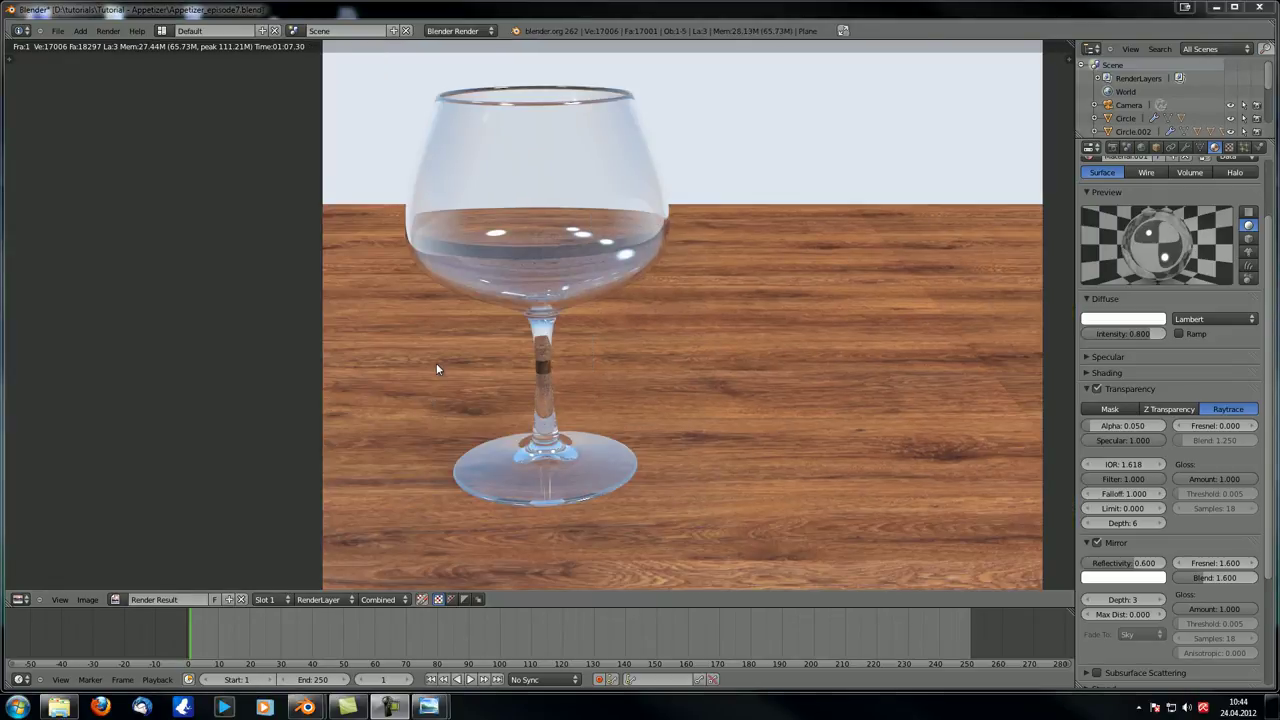
pyautogui.moveTo(436, 363); pyautogui.dragTo(422, 442, button='middle')
pyautogui.moveTo(617, 322); pyautogui.dragTo(611, 294, button='middle')
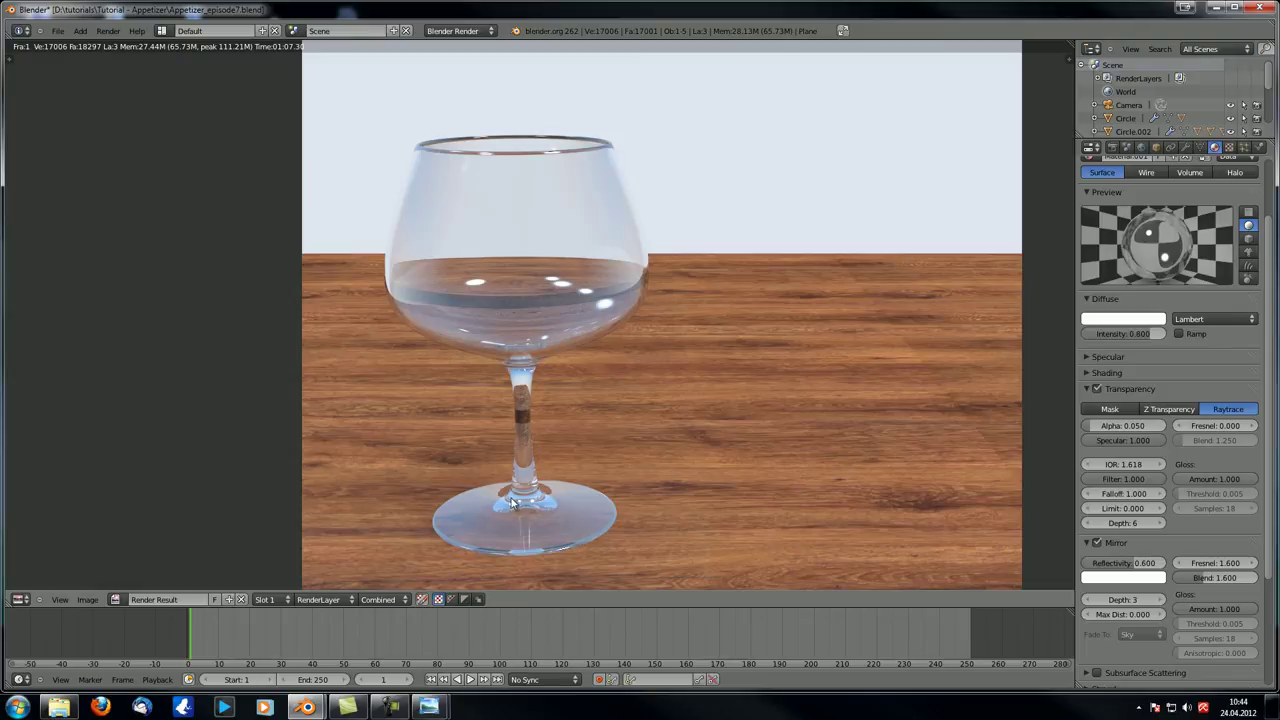
pyautogui.moveTo(563, 119); pyautogui.dragTo(561, 177, button='middle')
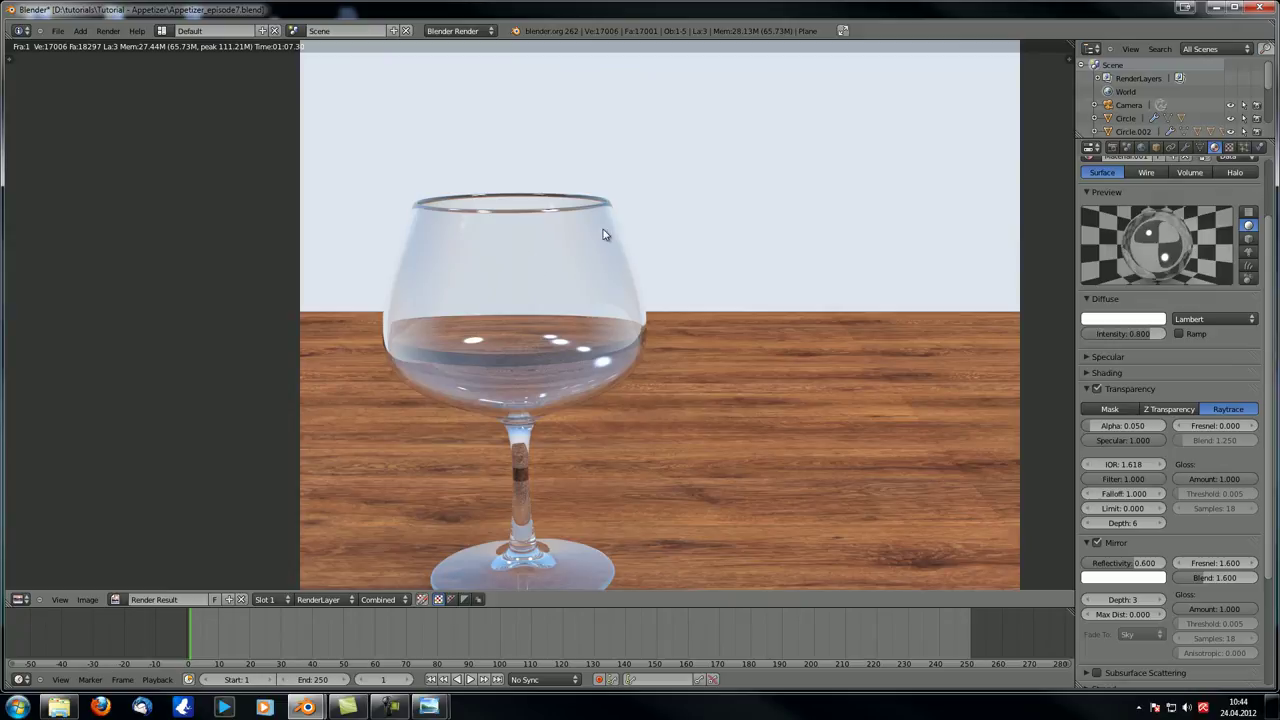
pyautogui.moveTo(600, 236); pyautogui.dragTo(567, 208, button='middle')
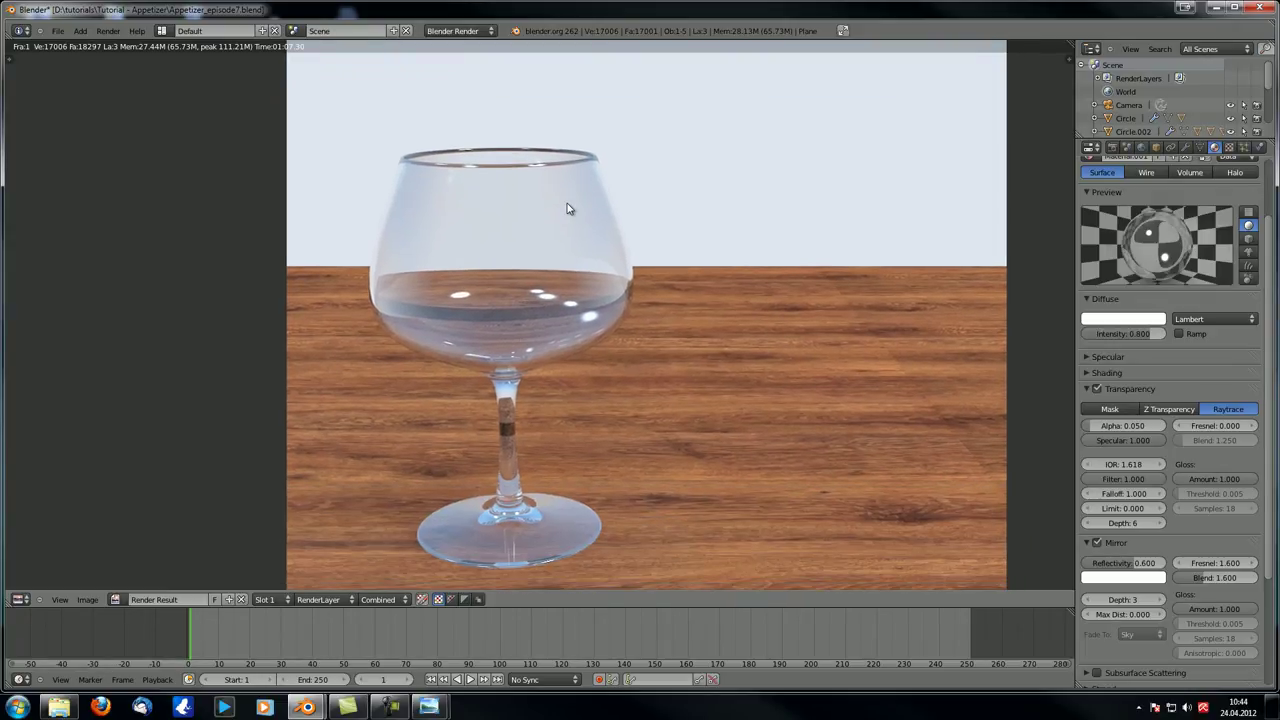
# - Compare the rendered glass with the Wine-Water-Olives2 reference photo and return to the 3D scene
pyautogui.moveTo(0, 8); pyautogui.dragTo(757, 8)
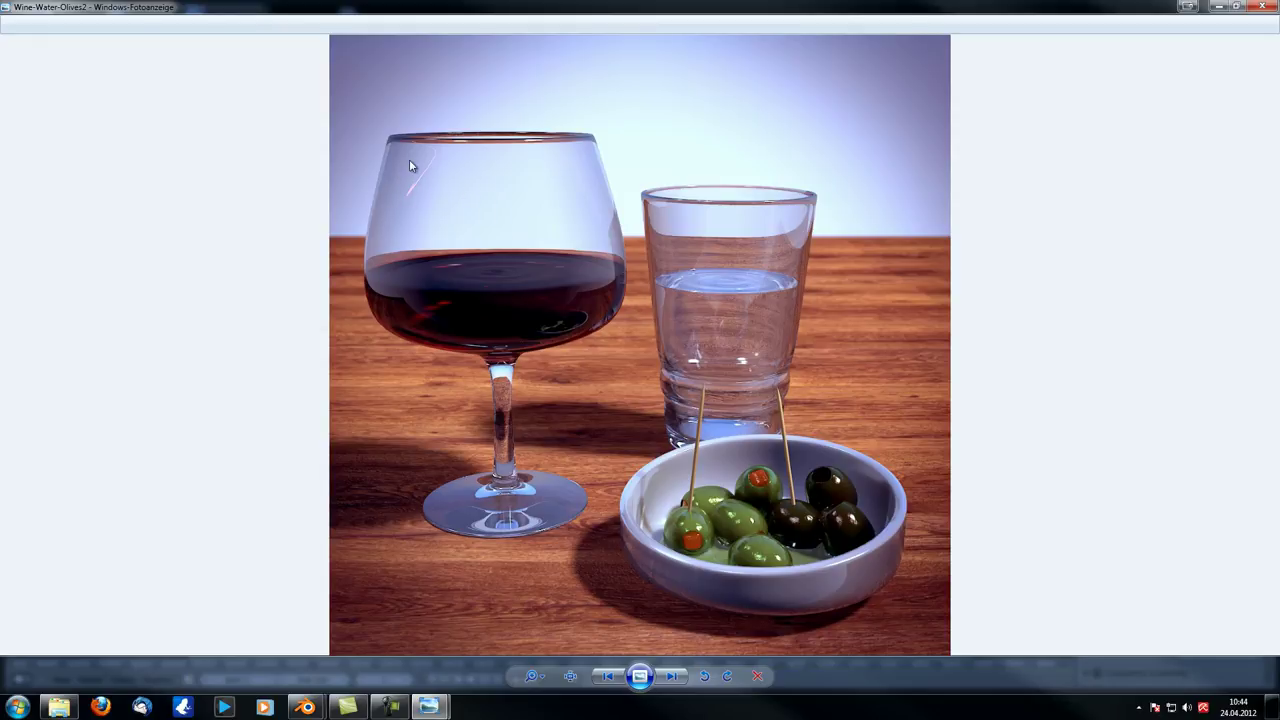
pyautogui.moveTo(680, 3); pyautogui.dragTo(631, 56)
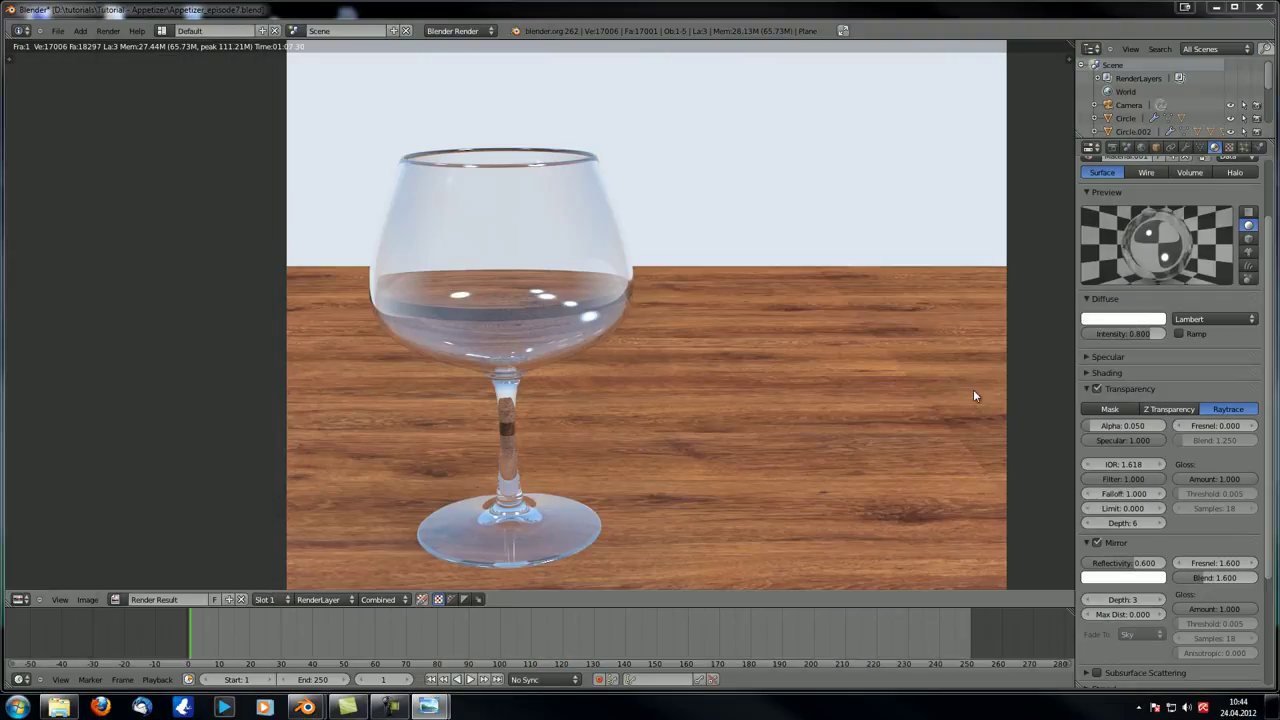
pyautogui.scroll(-2, 518, 363)
pyautogui.moveTo(549, 383)
pyautogui.mouseDown(button='middle')
pyautogui.moveTo(522, 385)
pyautogui.moveTo(596, 434)
pyautogui.moveTo(623, 523)
pyautogui.moveTo(551, 362)
pyautogui.moveTo(563, 362)
pyautogui.mouseUp(button='middle')
pyautogui.press('Escape')
# - Enable Receive Transparent in the wine glass material's shadow settings and check the same option on the table's material
pyautogui.scroll(-2, 595, 438)
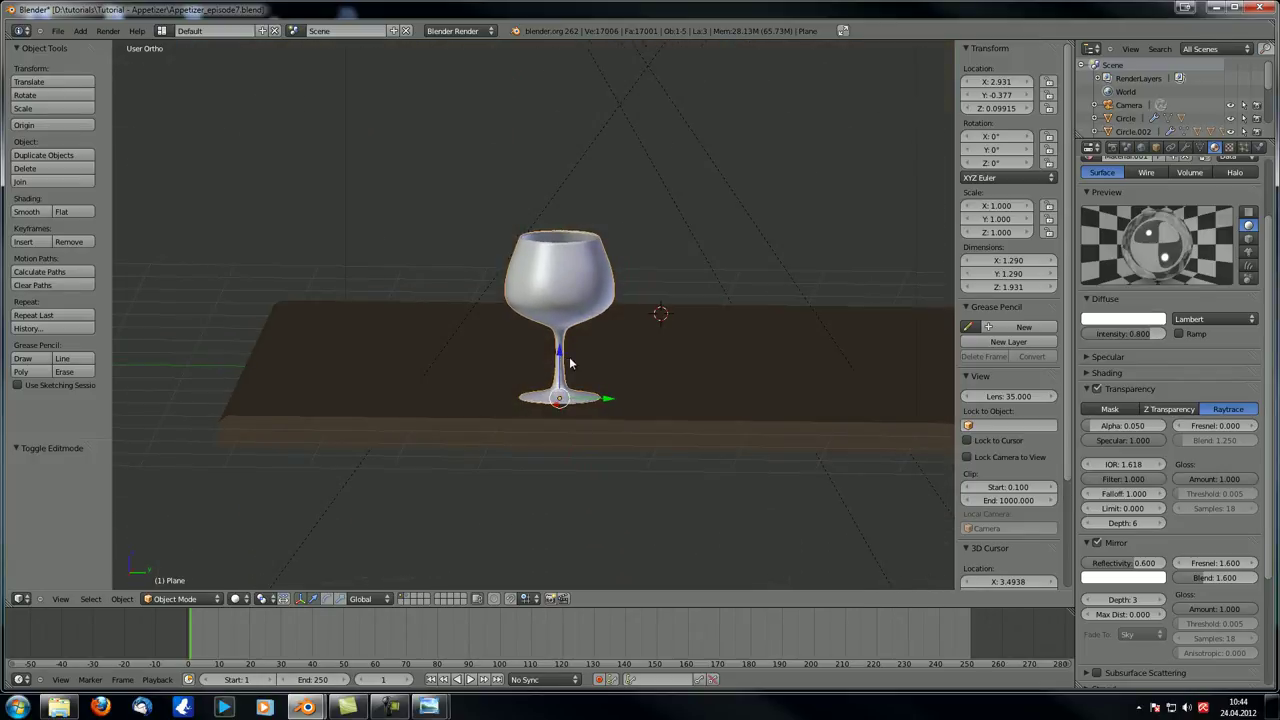
pyautogui.scroll(-3, 1167, 482)
pyautogui.scroll(-1, 1180, 486)
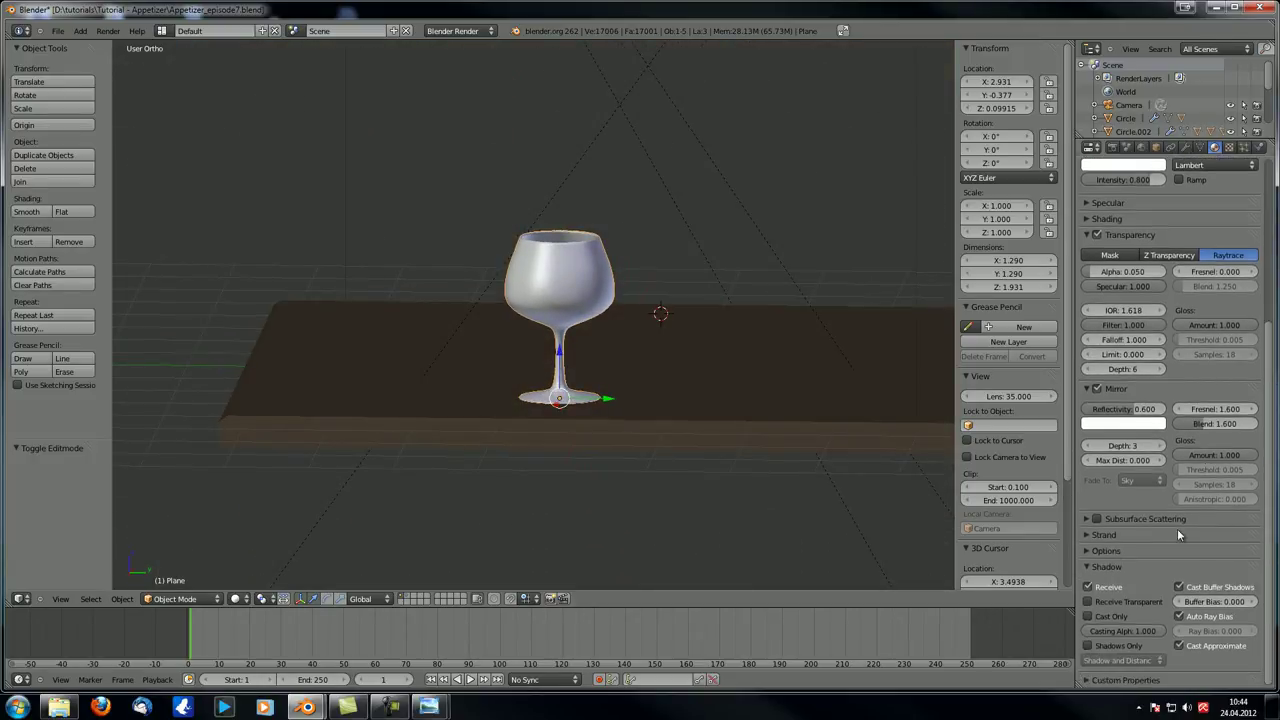
pyautogui.click(1087, 520)
pyautogui.click(1087, 520)
pyautogui.click(1086, 537)
pyautogui.click(1087, 535)
pyautogui.moveTo(603, 366)
pyautogui.mouseDown(button='middle')
pyautogui.moveTo(611, 386)
pyautogui.moveTo(603, 377)
pyautogui.mouseUp(button='middle')
pyautogui.rightClick(482, 381)
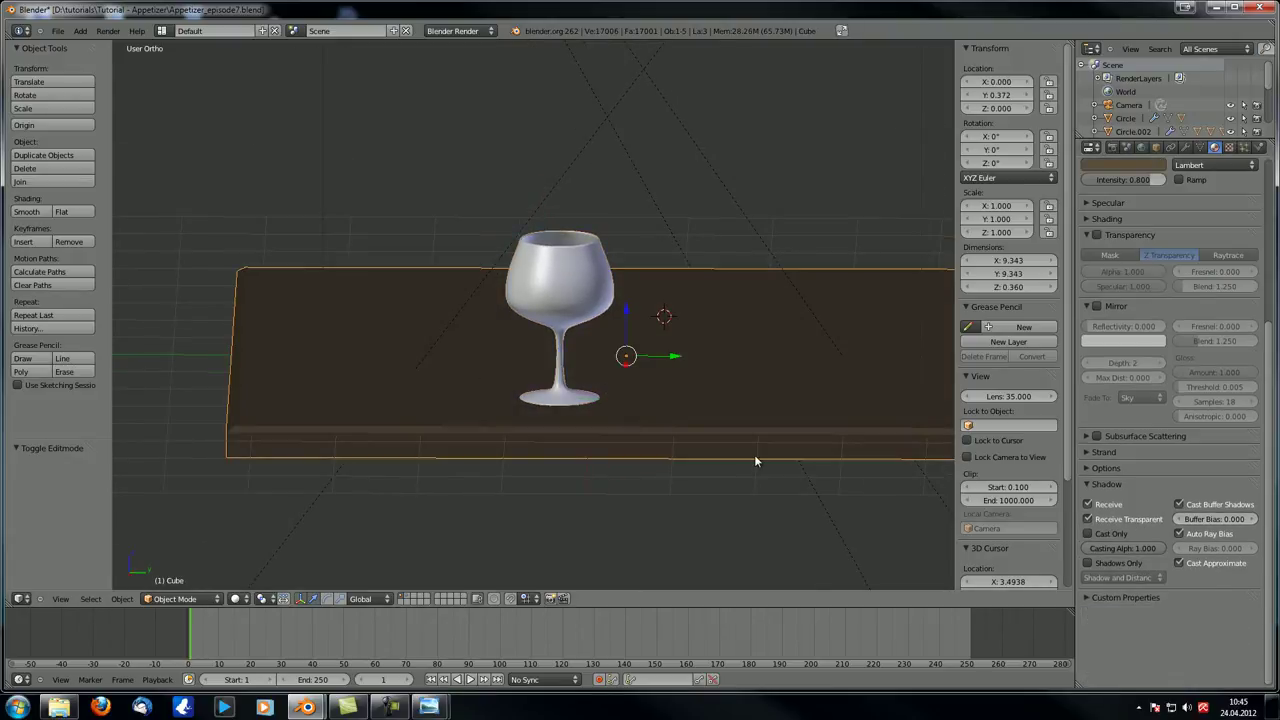
pyautogui.rightClick(545, 262)
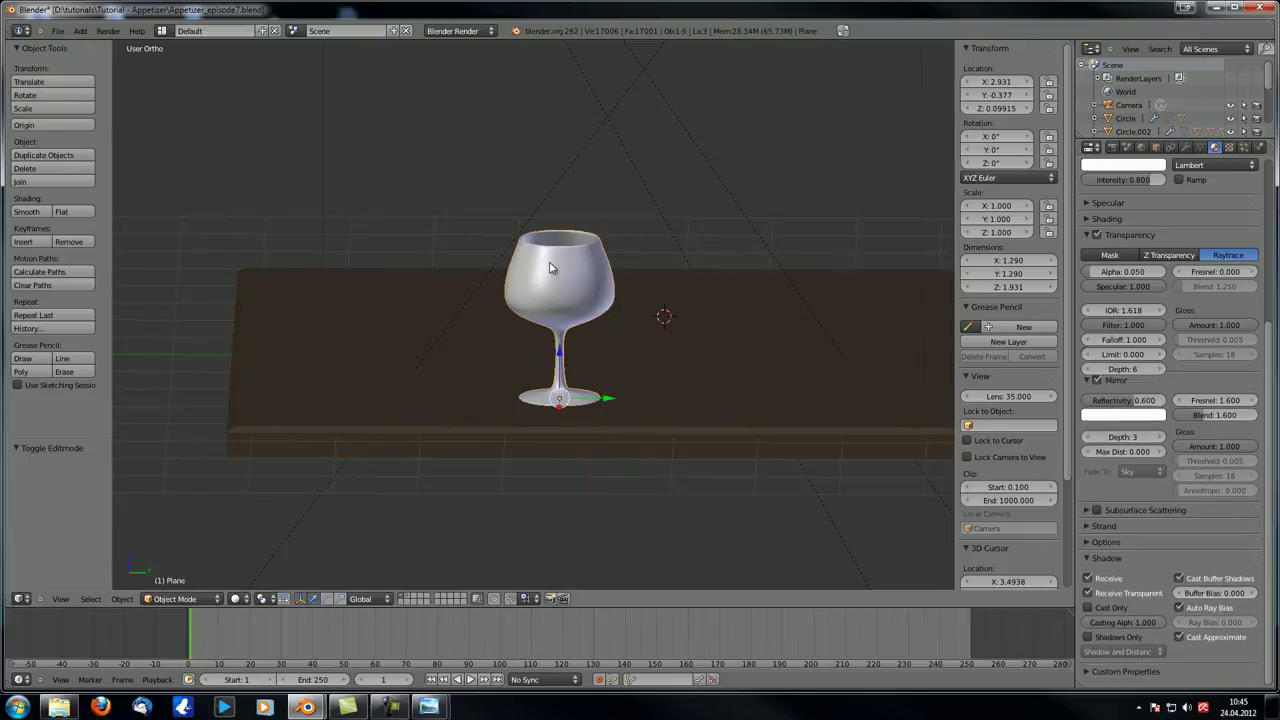
# - Assign the red wine liquid to the first layer in addition to its second layer
pyautogui.moveTo(550, 250); pyautogui.dragTo(557, 264, button='middle')
pyautogui.scroll(-3, 557, 262)
pyautogui.click(410, 601)
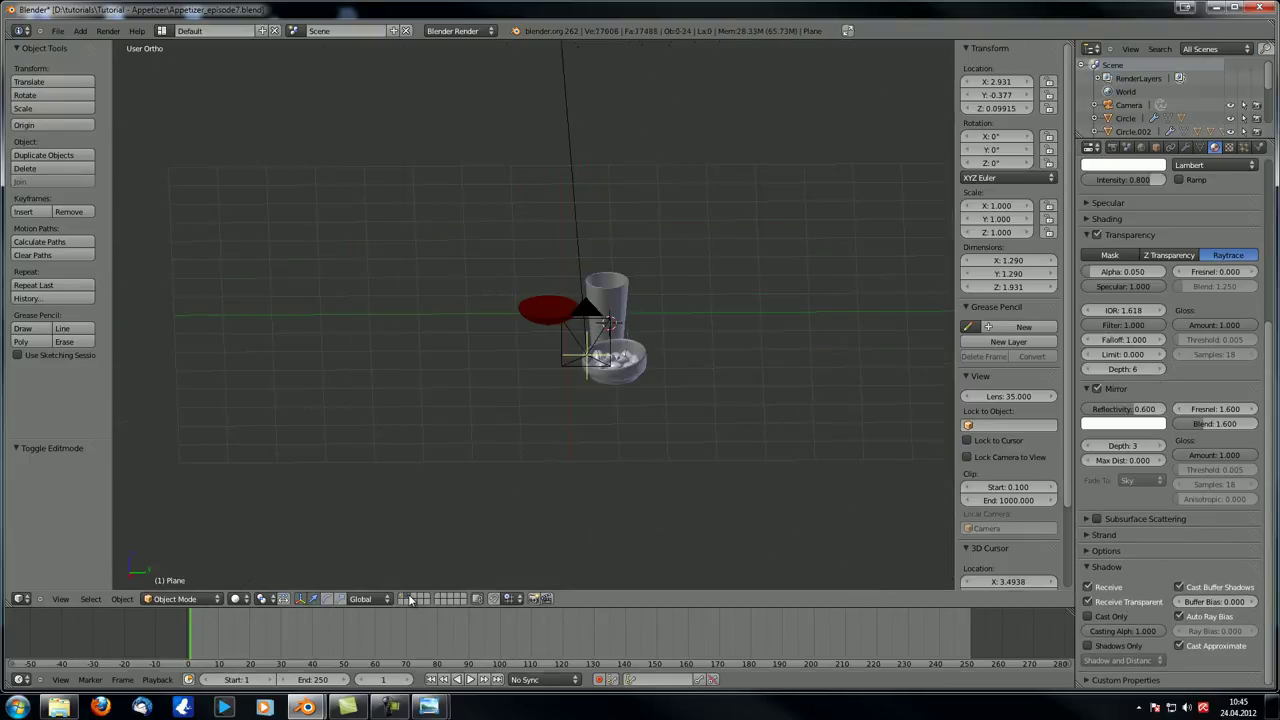
pyautogui.rightClick(545, 317)
pyautogui.press('m')
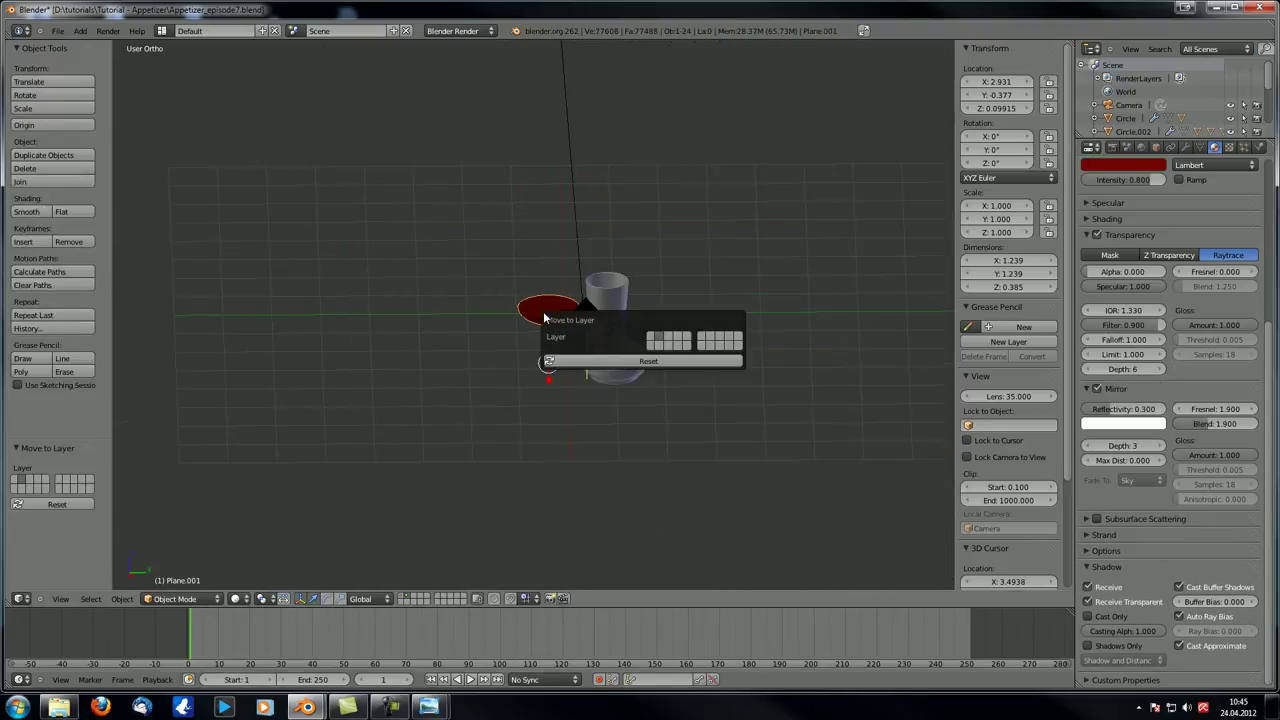
pyautogui.click(652, 342)
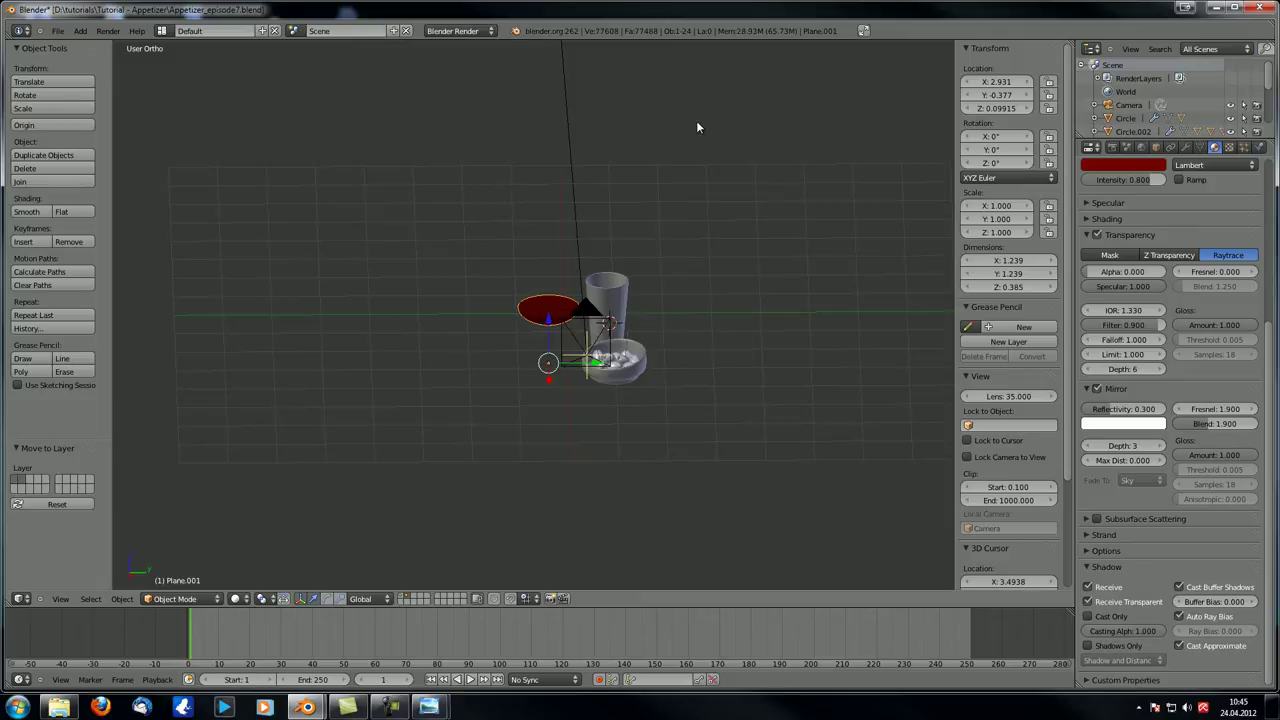
# - Bring up the rendered image, examine the empty glass's bowl, stem and foot, and close it
pyautogui.press('F12')
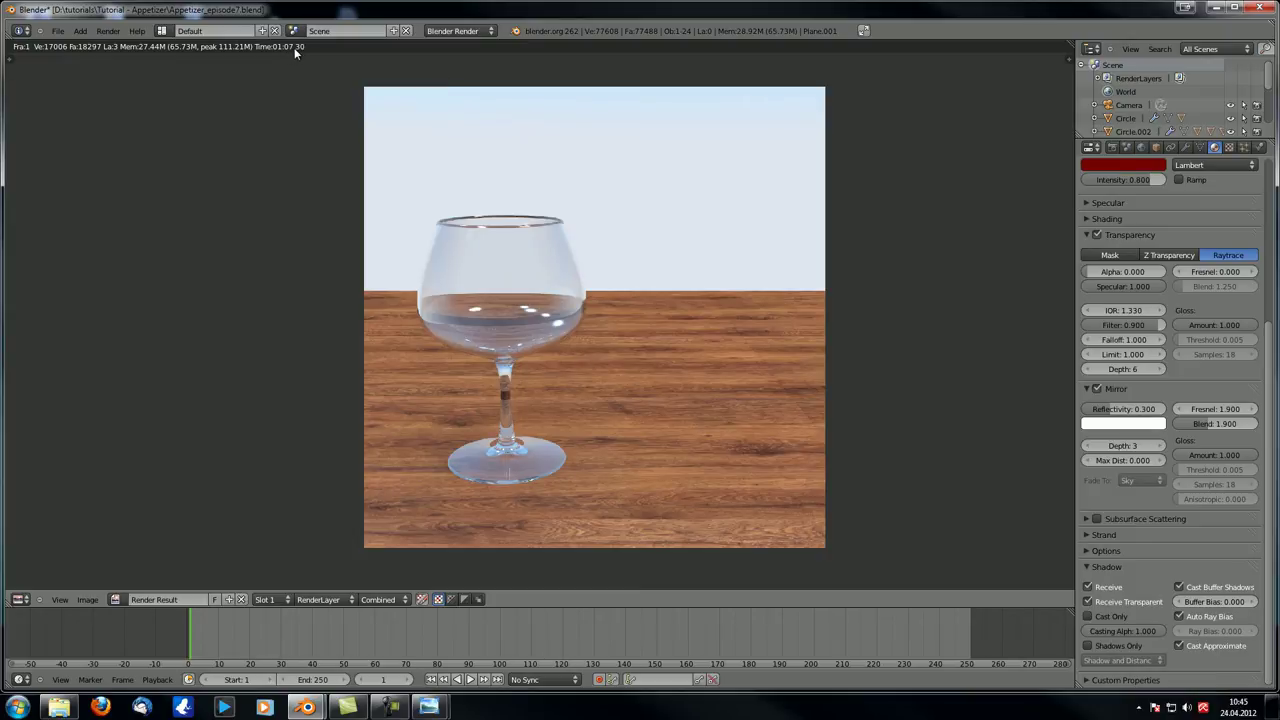
pyautogui.scroll(1, 529, 366)
pyautogui.moveTo(528, 350); pyautogui.dragTo(528, 320, button='middle')
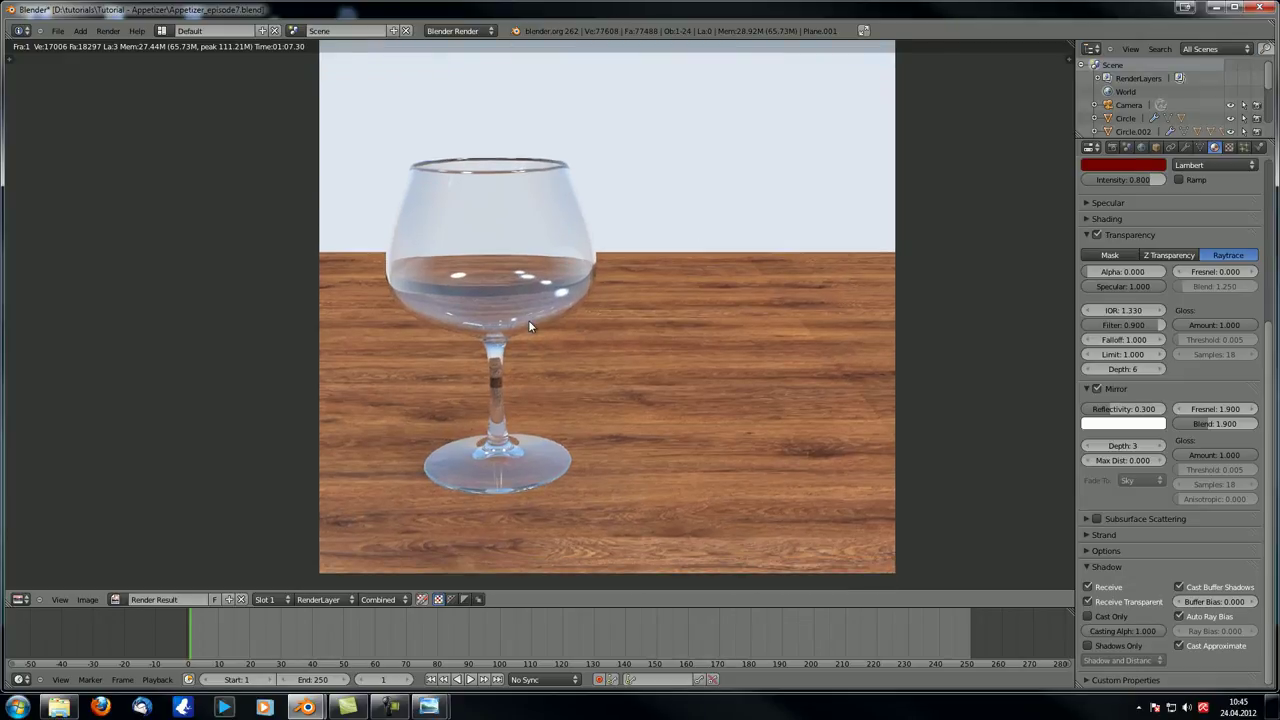
pyautogui.scroll(1, 528, 320)
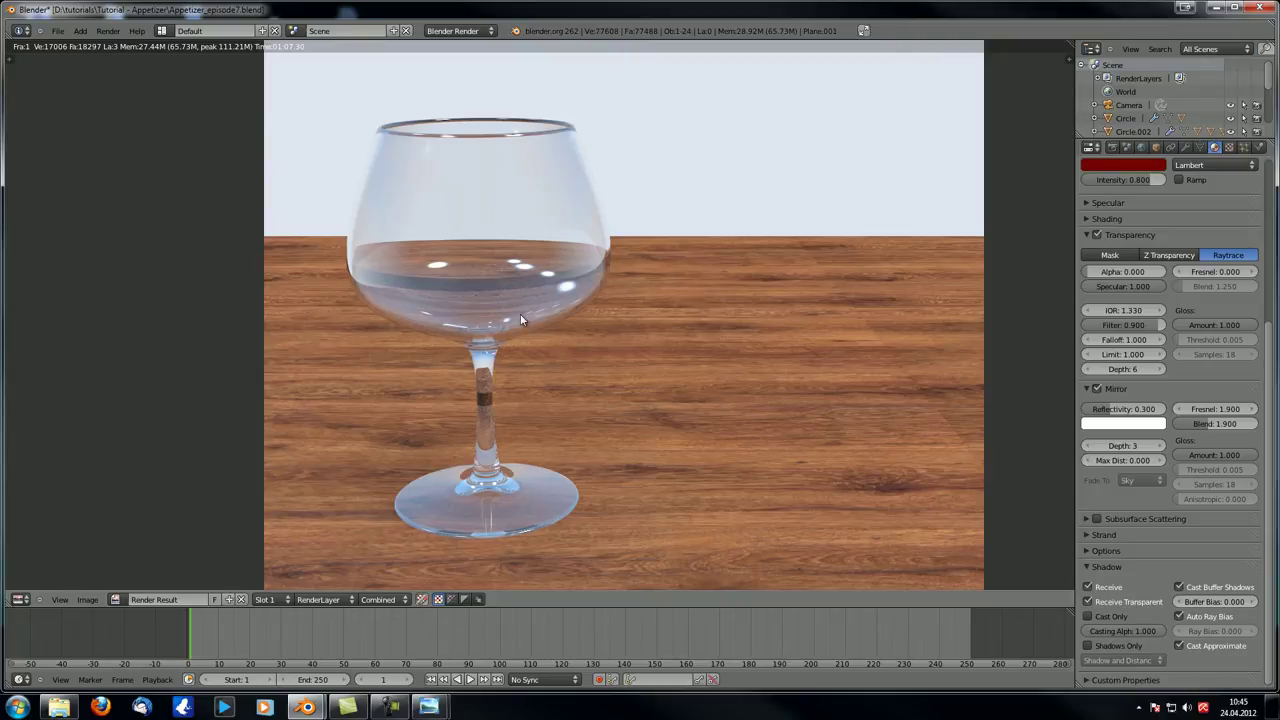
pyautogui.moveTo(496, 476); pyautogui.dragTo(441, 489, button='middle')
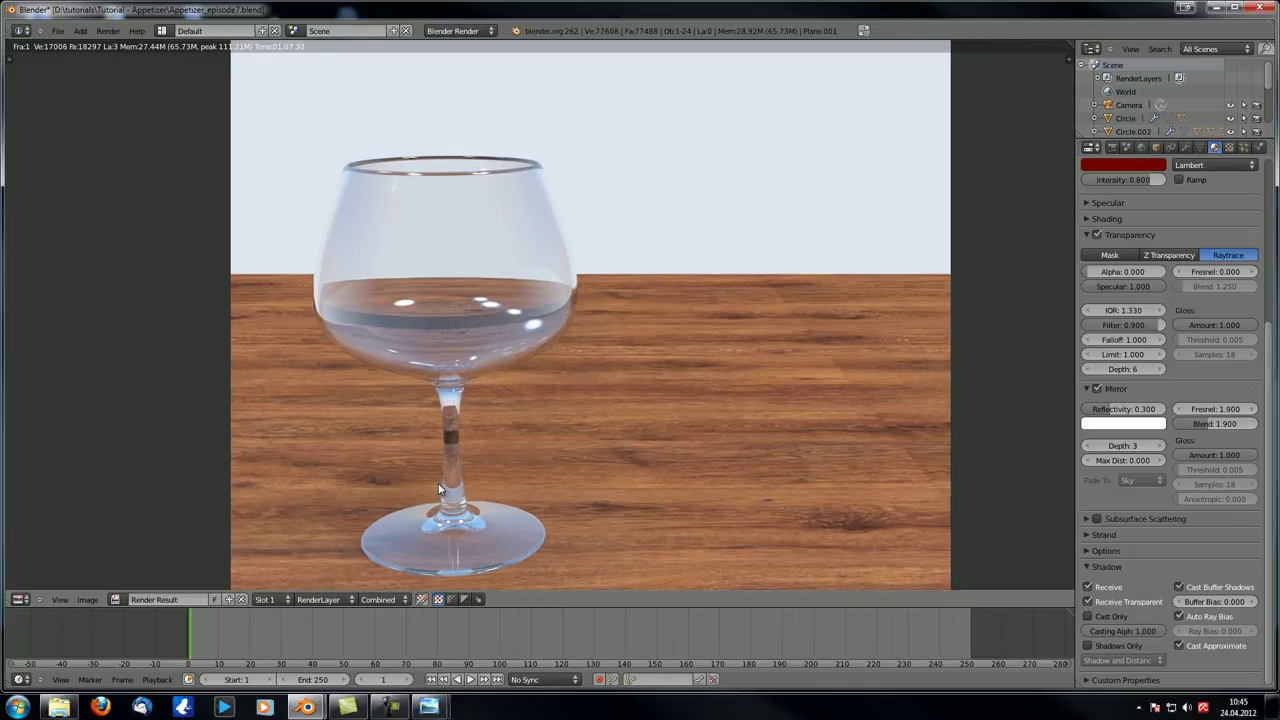
pyautogui.press('Escape')
# - Display the first layer with the table, glass and wine, and render the scene
pyautogui.scroll(4, 520, 407)
pyautogui.scroll(-1, 523, 492)
pyautogui.press('m')
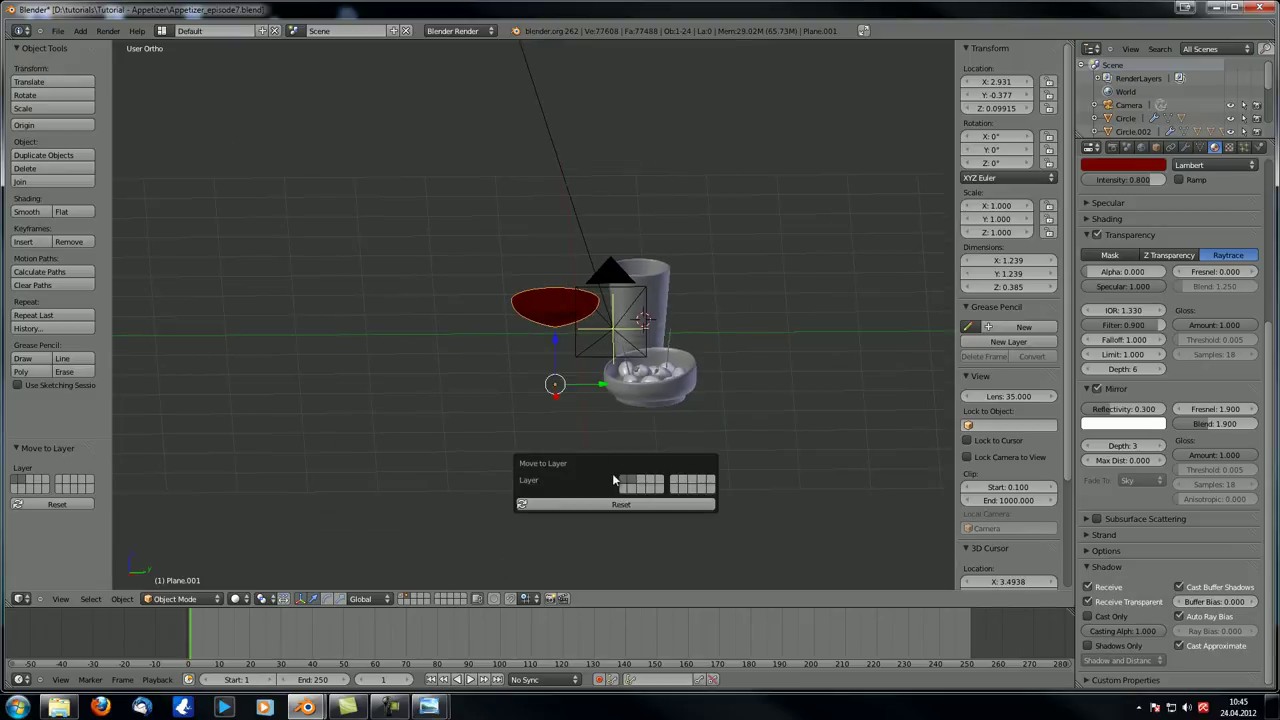
pyautogui.click(403, 598)
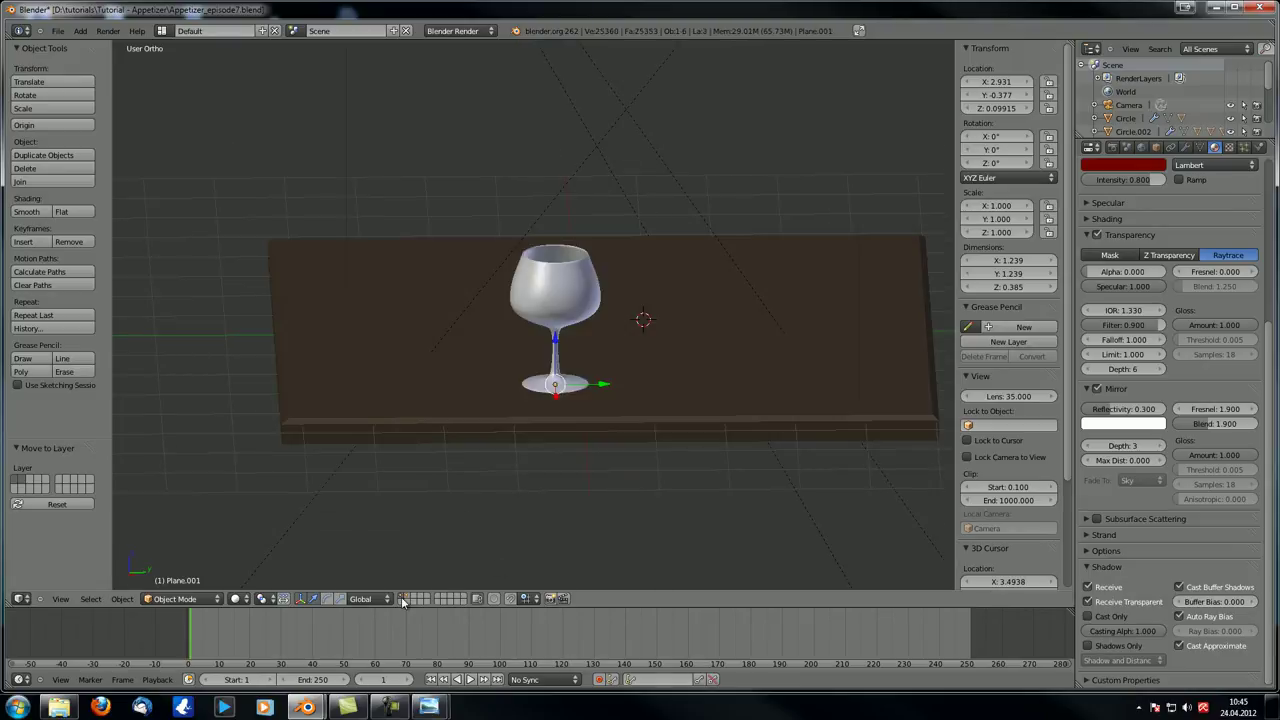
pyautogui.press('F12')
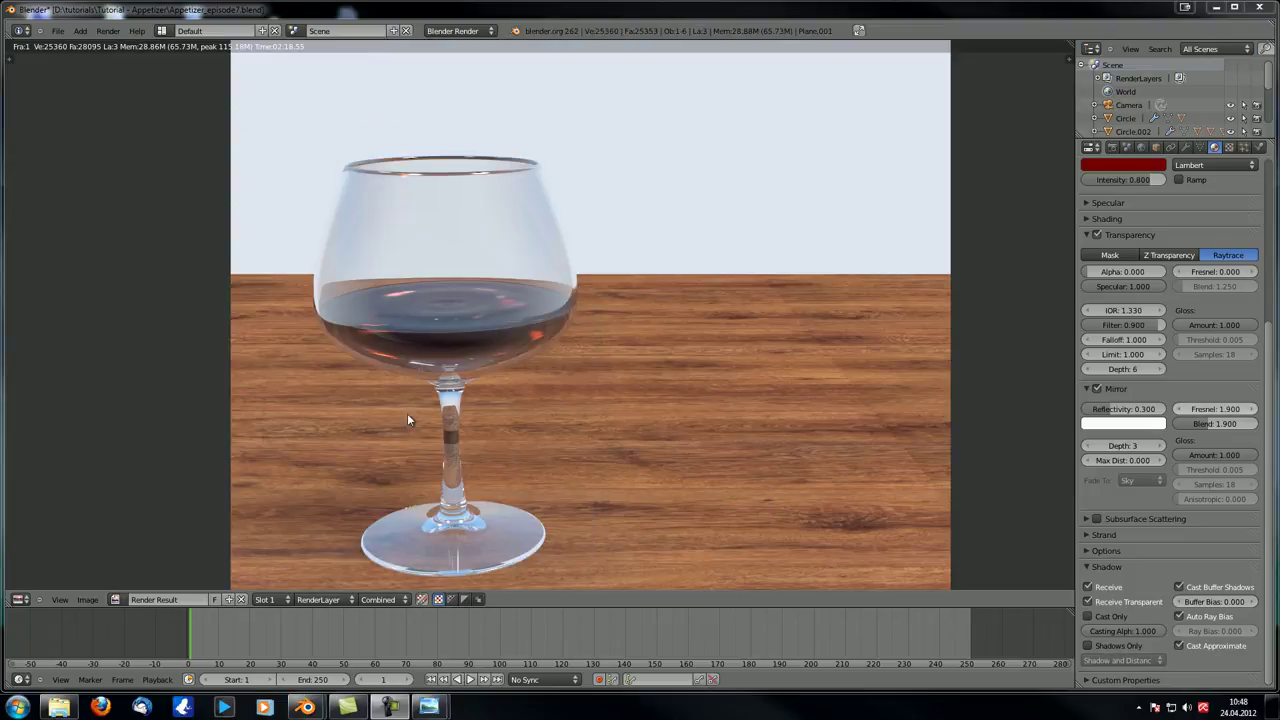
# - Examine the rendered wine and glass up close against the Wine-Water-Olives2 reference photo, and close the render
pyautogui.moveTo(438, 357); pyautogui.dragTo(404, 328, button='middle')
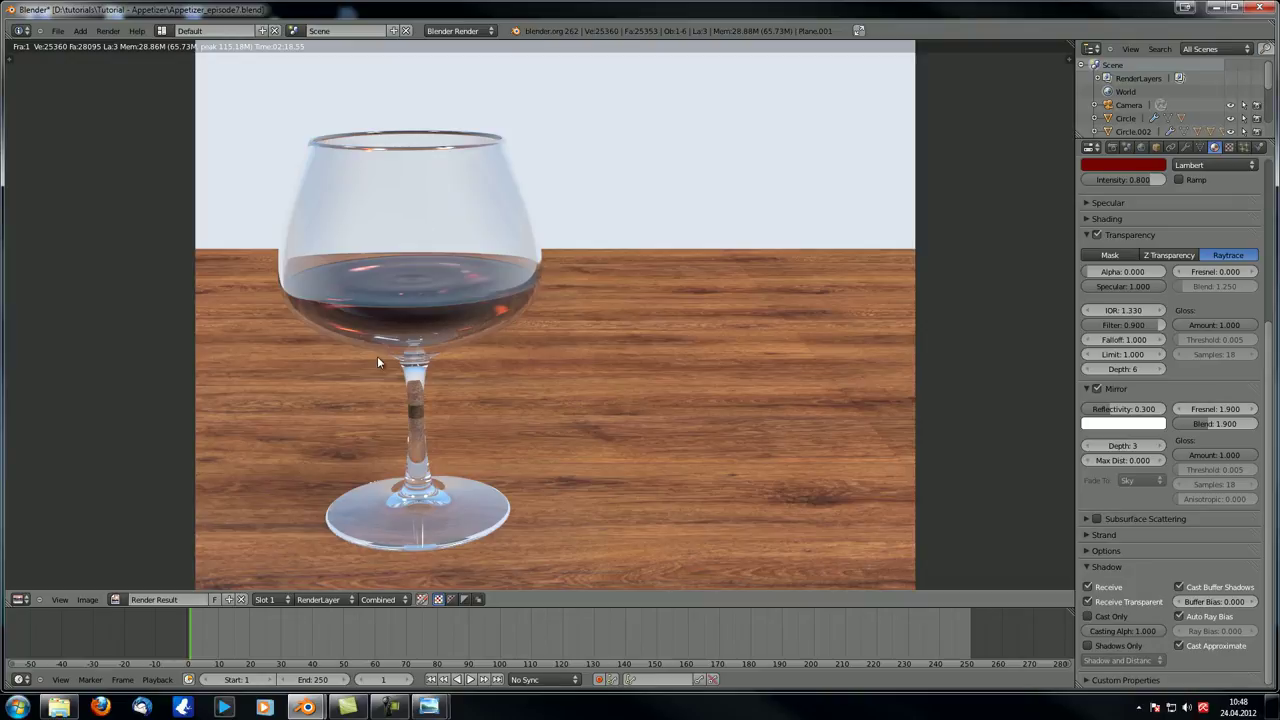
pyautogui.scroll(3, 398, 354)
pyautogui.scroll(-2, 548, 336)
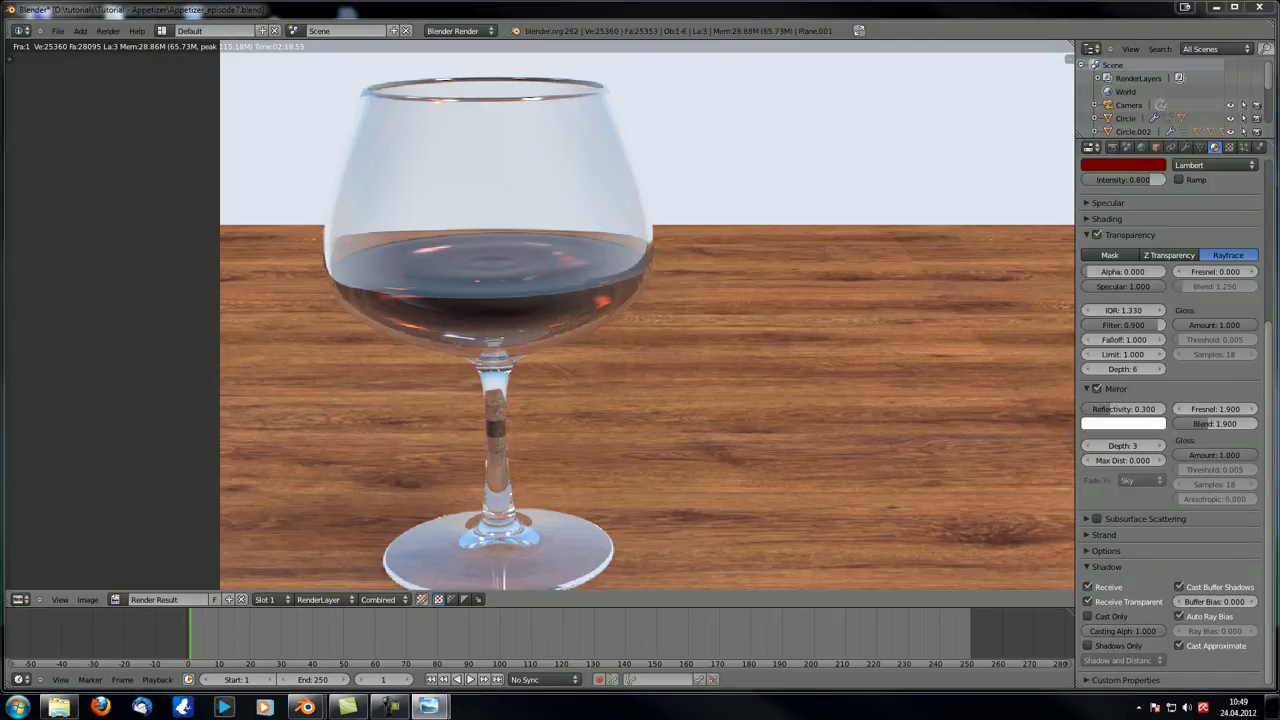
pyautogui.moveTo(410, 316); pyautogui.dragTo(448, 345, button='middle')
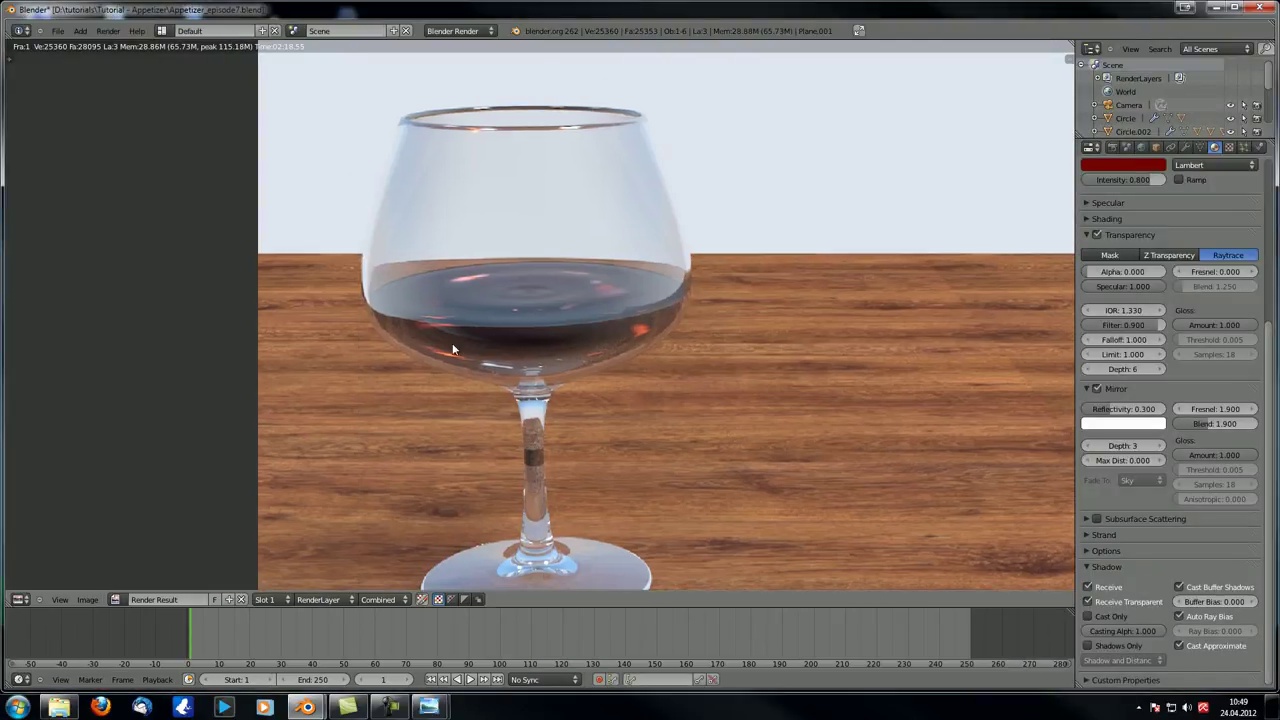
pyautogui.press('Escape')
# - Inspect how the wine liquid fits inside the glass in wireframe, framed from the front
pyautogui.moveTo(515, 291); pyautogui.dragTo(604, 347, button='middle')
pyautogui.scroll(8, 574, 370)
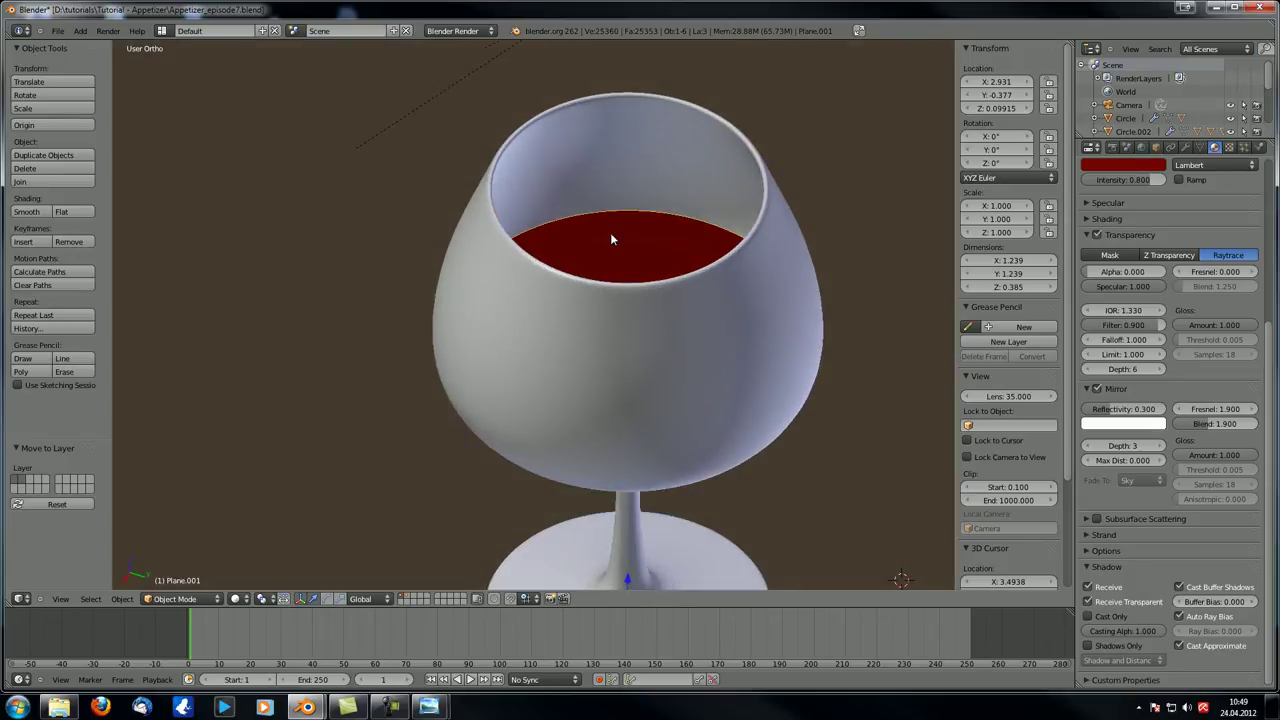
pyautogui.press('z')
pyautogui.press('KP_1')
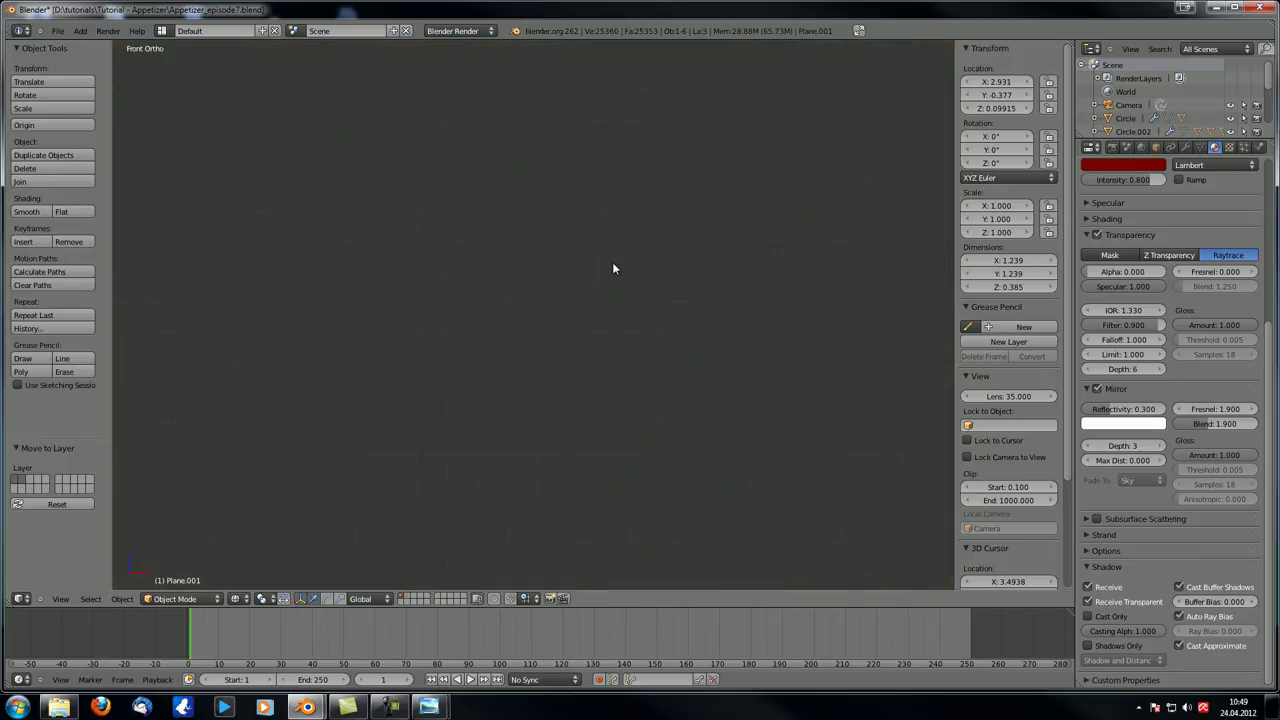
pyautogui.press('KP_Decimal')
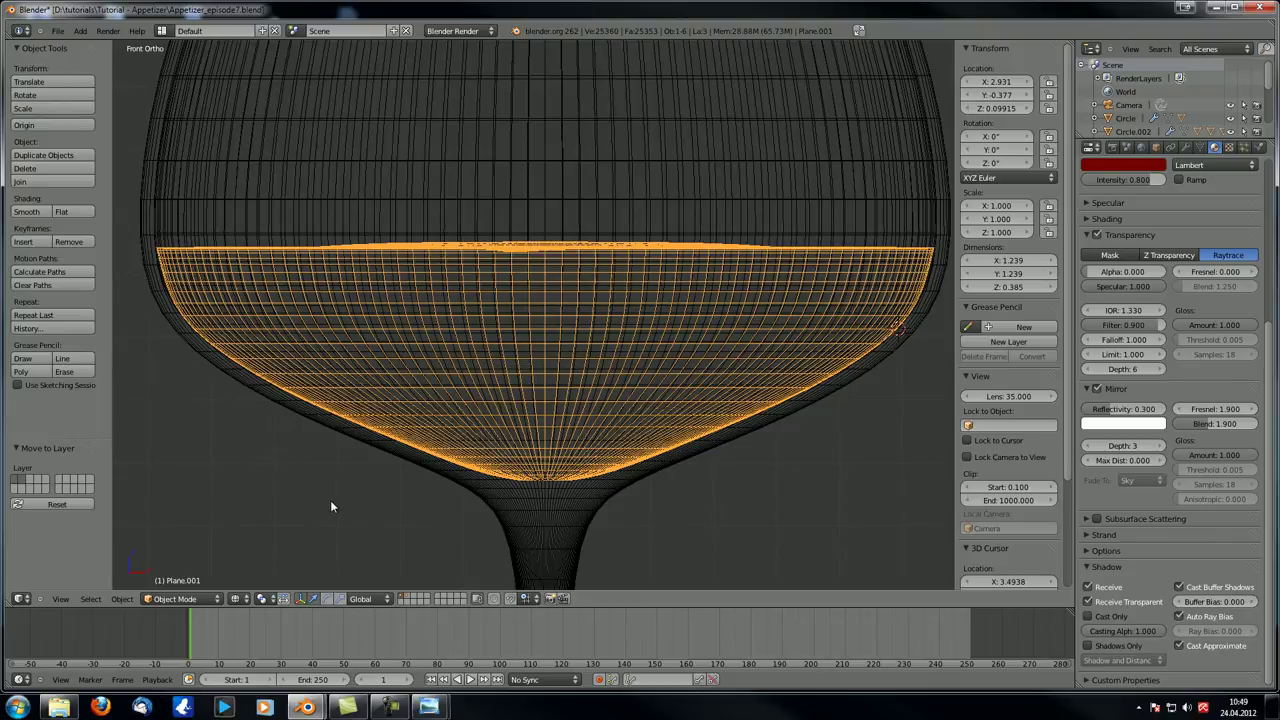
pyautogui.scroll(-8, 440, 455)
pyautogui.moveTo(466, 468); pyautogui.dragTo(565, 403, button='middle')
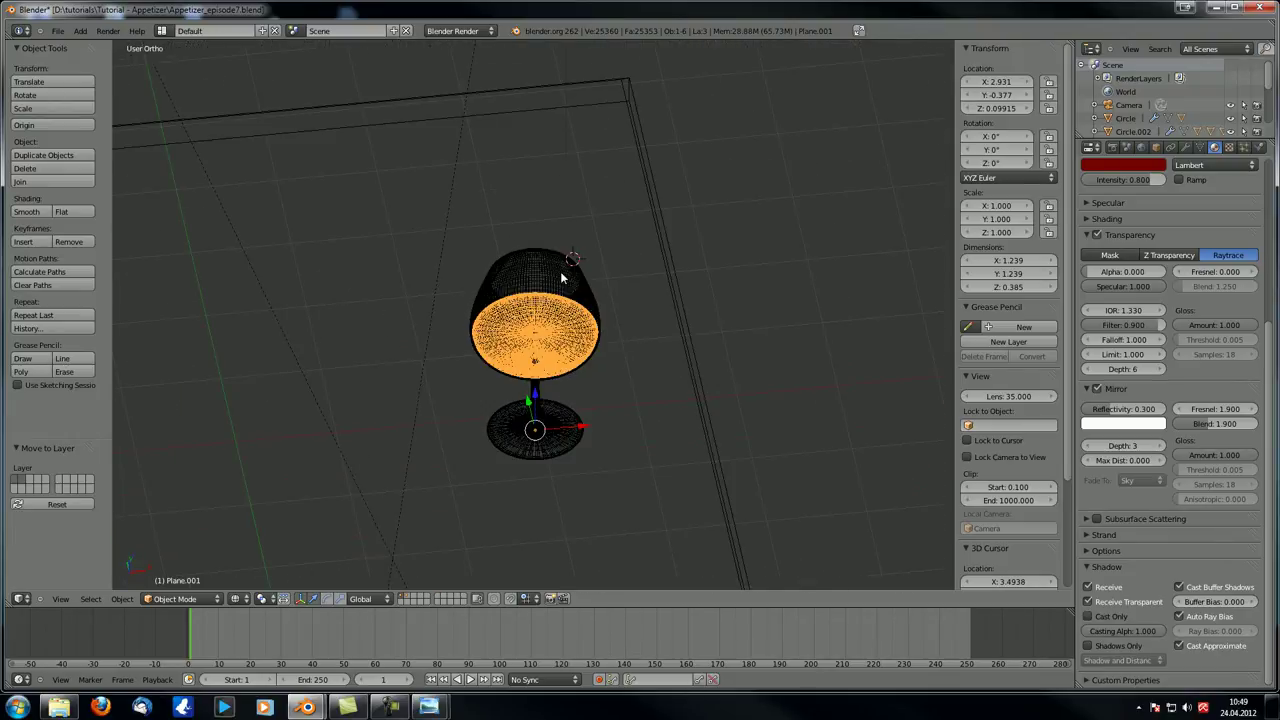
# - Hide the wine liquid inside the glass and reveal it again
pyautogui.rightClick(548, 291)
pyautogui.moveTo(541, 305); pyautogui.dragTo(532, 339, button='middle')
pyautogui.rightClick(520, 354)
pyautogui.press('h')
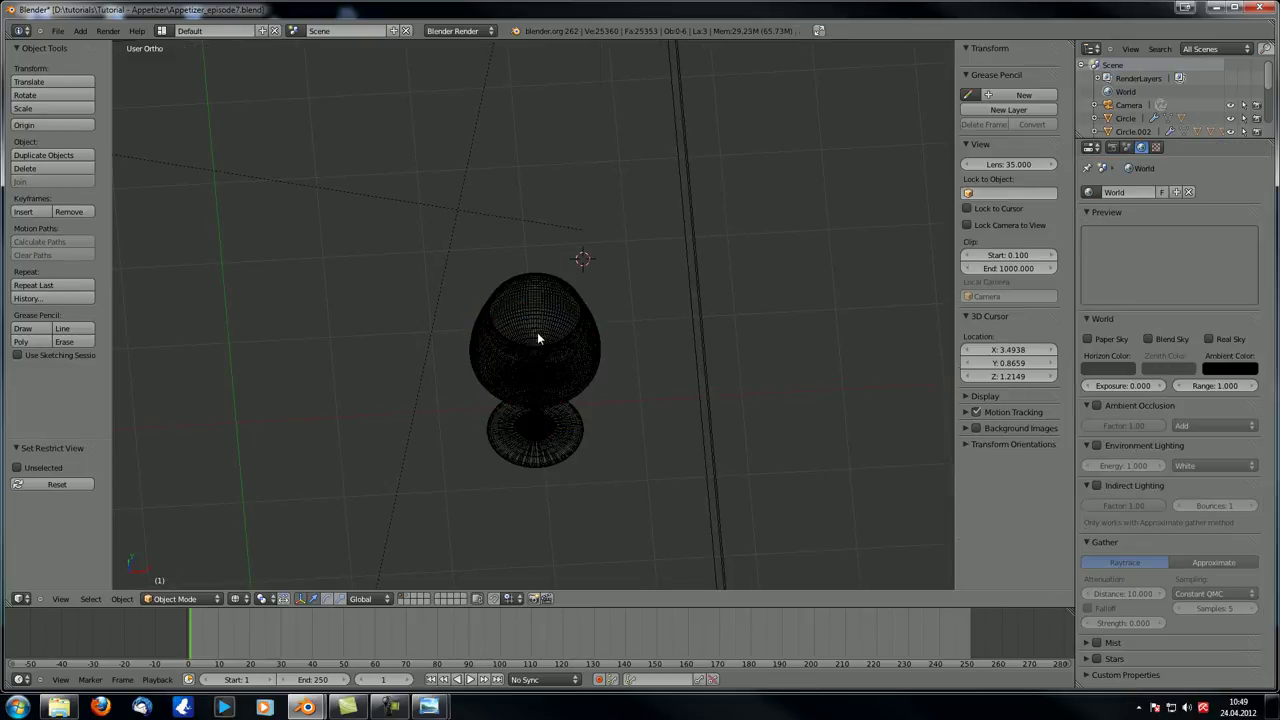
pyautogui.scroll(-6, 559, 444)
pyautogui.moveTo(563, 443); pyautogui.dragTo(488, 425, button='middle')
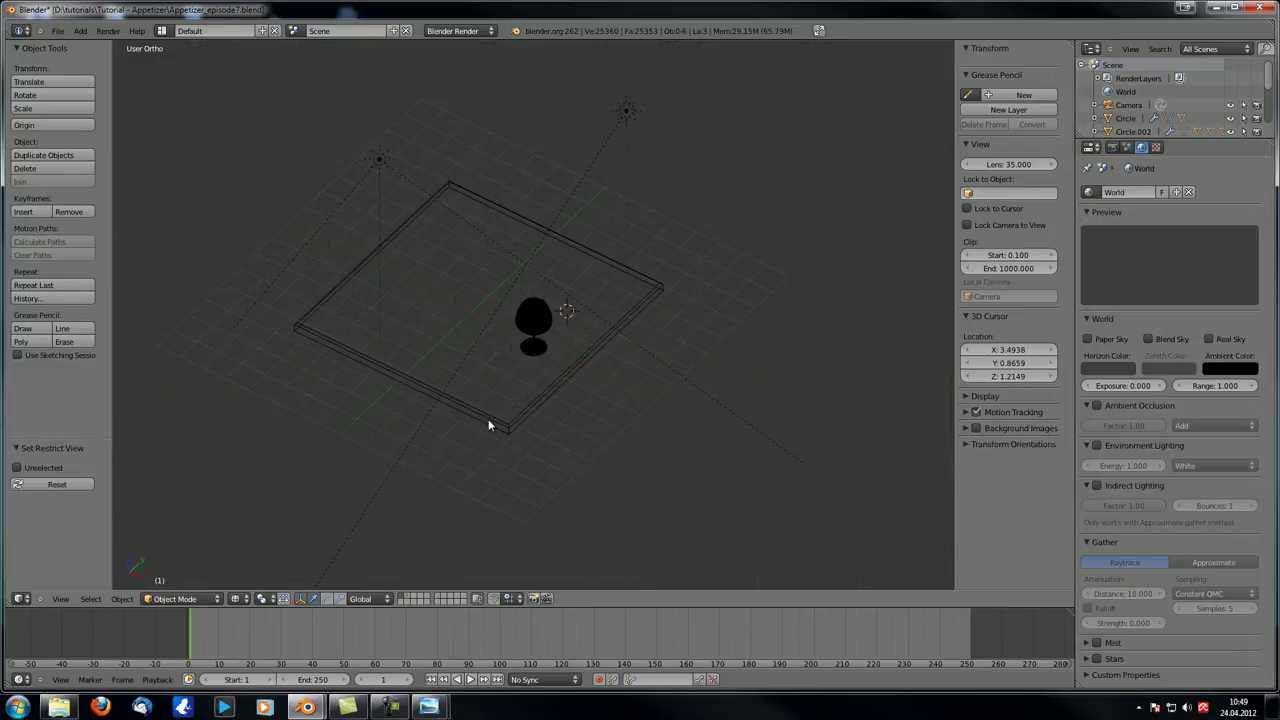
pyautogui.hotkey('alt', 'h')
# - Move the wine liquid to the second layer only
pyautogui.press('m')
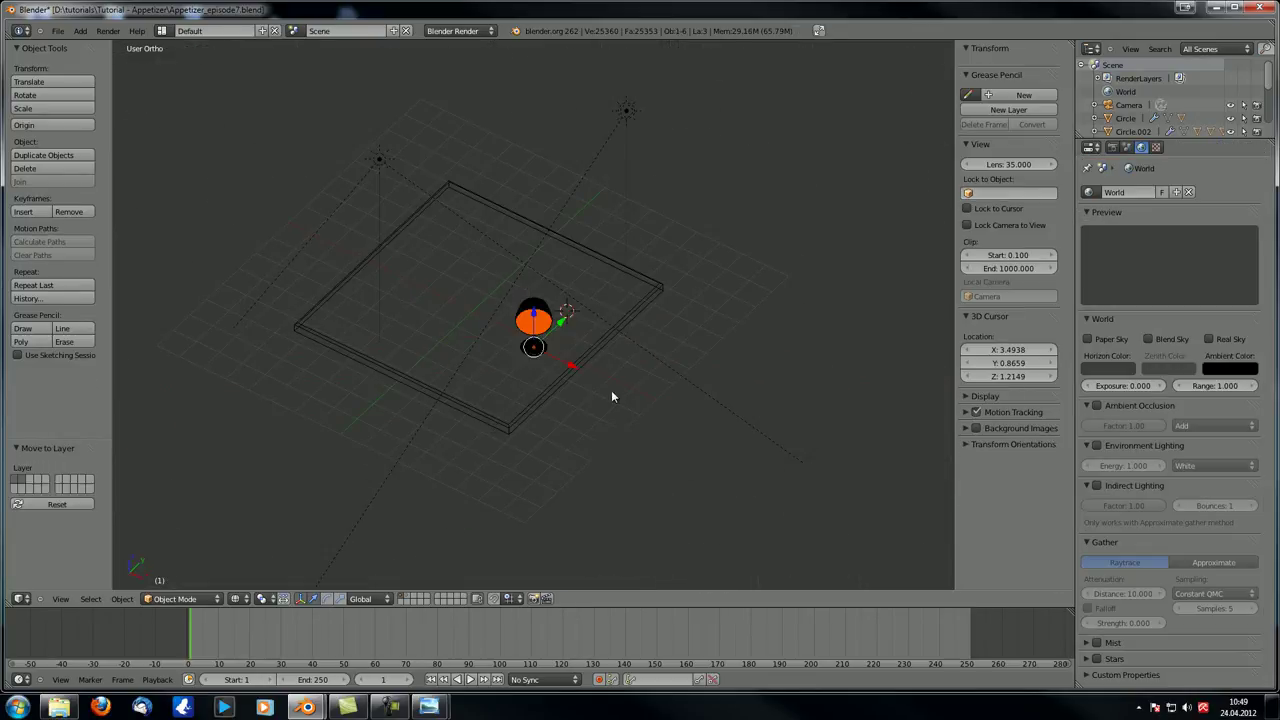
pyautogui.press('m')
pyautogui.click(681, 441)
# - Select the wine glass and display the scene in solid shading
pyautogui.moveTo(600, 430)
pyautogui.mouseDown(button='middle')
pyautogui.moveTo(537, 352)
pyautogui.moveTo(568, 332)
pyautogui.mouseUp(button='middle')
pyautogui.rightClick(537, 352)
pyautogui.scroll(5, 560, 340)
pyautogui.scroll(-1, 567, 330)
pyautogui.press('z')
pyautogui.moveTo(508, 286); pyautogui.dragTo(528, 315, button='middle')
pyautogui.moveTo(560, 430); pyautogui.dragTo(577, 467, button='middle')
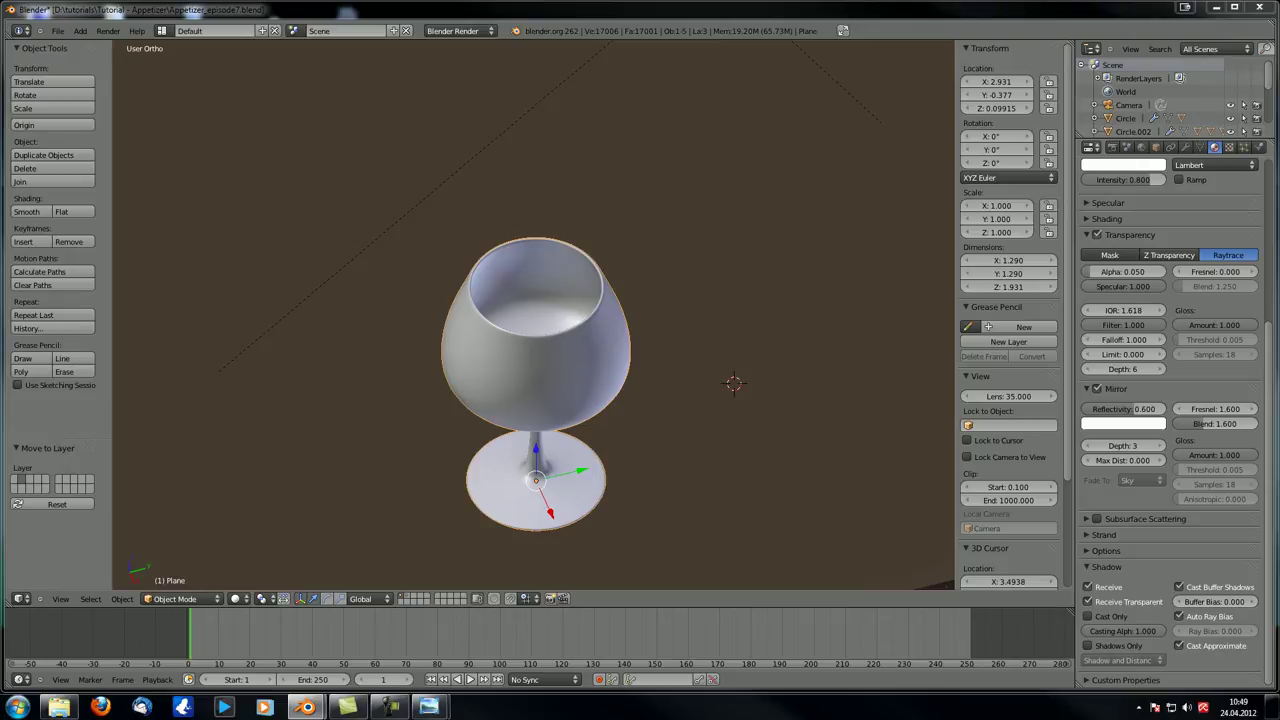
pyautogui.moveTo(578, 335); pyautogui.dragTo(600, 450, button='middle')
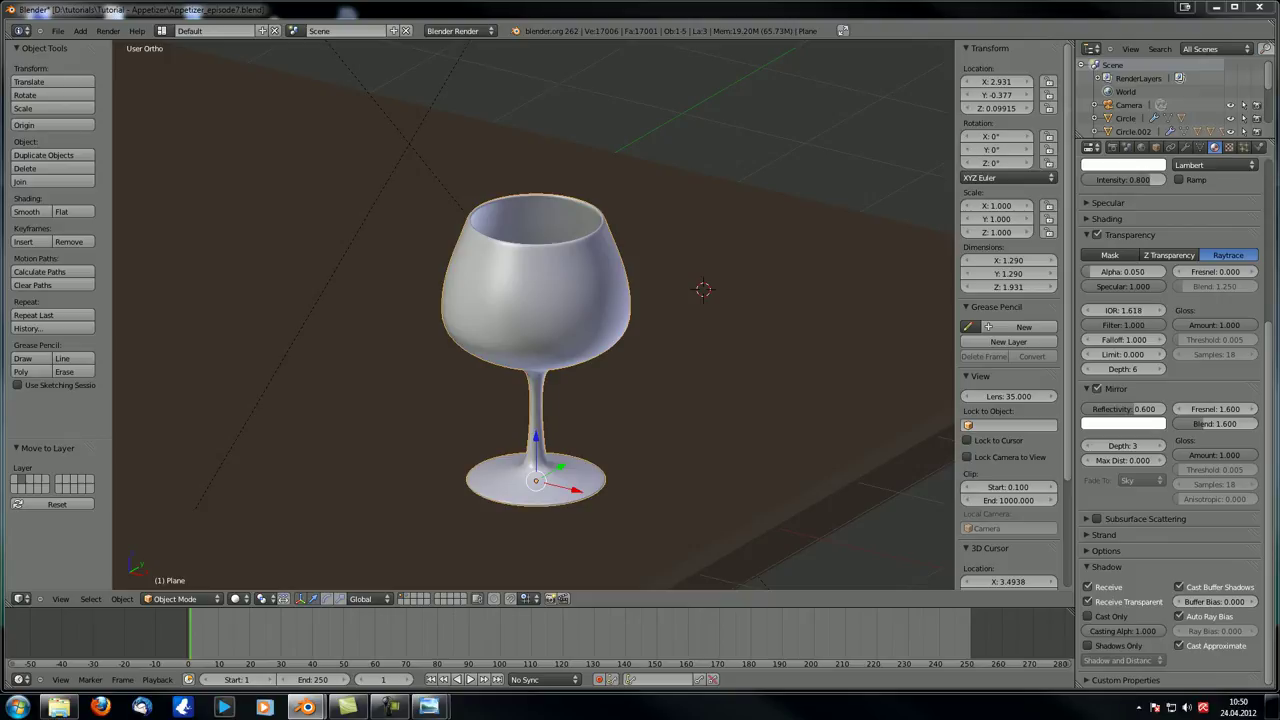
# - Enter Edit Mode on the wine glass and select one vertical edge loop running along its profile
pyautogui.moveTo(579, 372); pyautogui.dragTo(550, 326, button='middle')
pyautogui.scroll(1, 605, 387)
pyautogui.press('Tab')
pyautogui.keyDown('alt'); pyautogui.rightClick(550, 326); pyautogui.keyUp('alt')
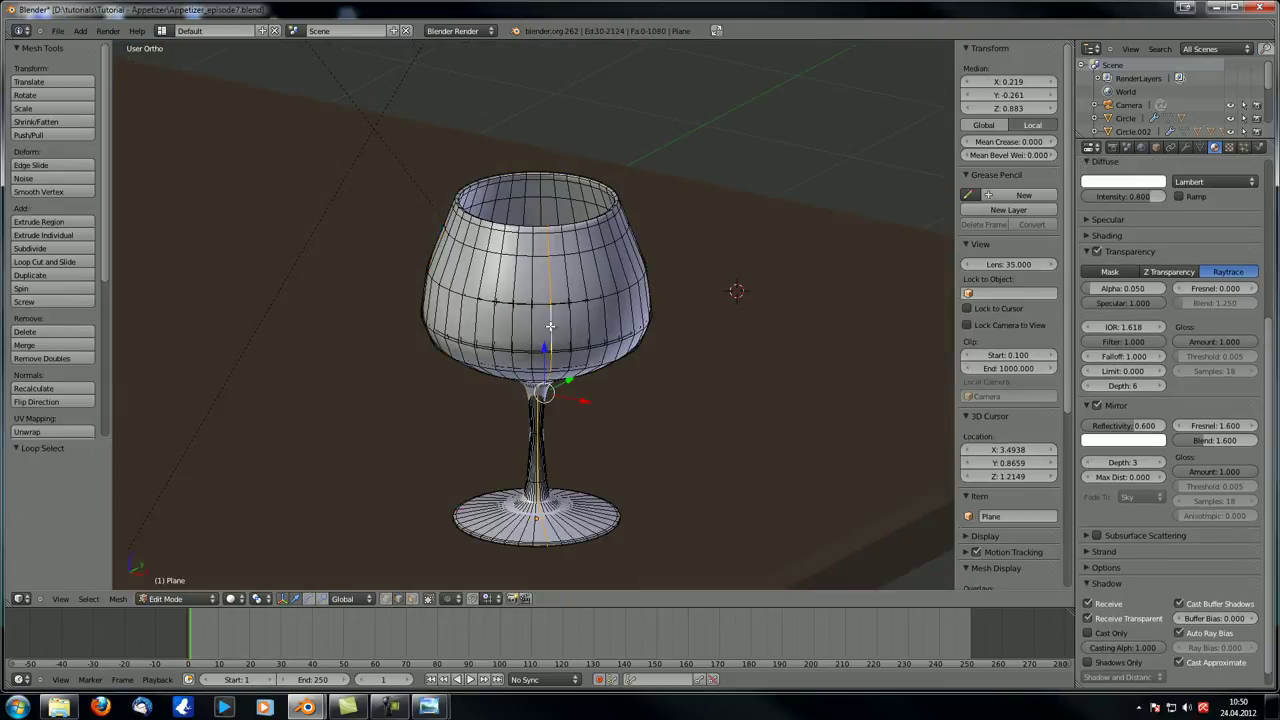
# - Switch to wireframe and examine the selected profile loop of the glass from the side and from above
pyautogui.moveTo(552, 330); pyautogui.dragTo(803, 357, button='middle')
pyautogui.press('z')
pyautogui.moveTo(663, 460); pyautogui.dragTo(480, 329, button='middle')
pyautogui.scroll(5, 505, 237)
pyautogui.scroll(-2, 505, 237)
pyautogui.scroll(-1, 480, 329)
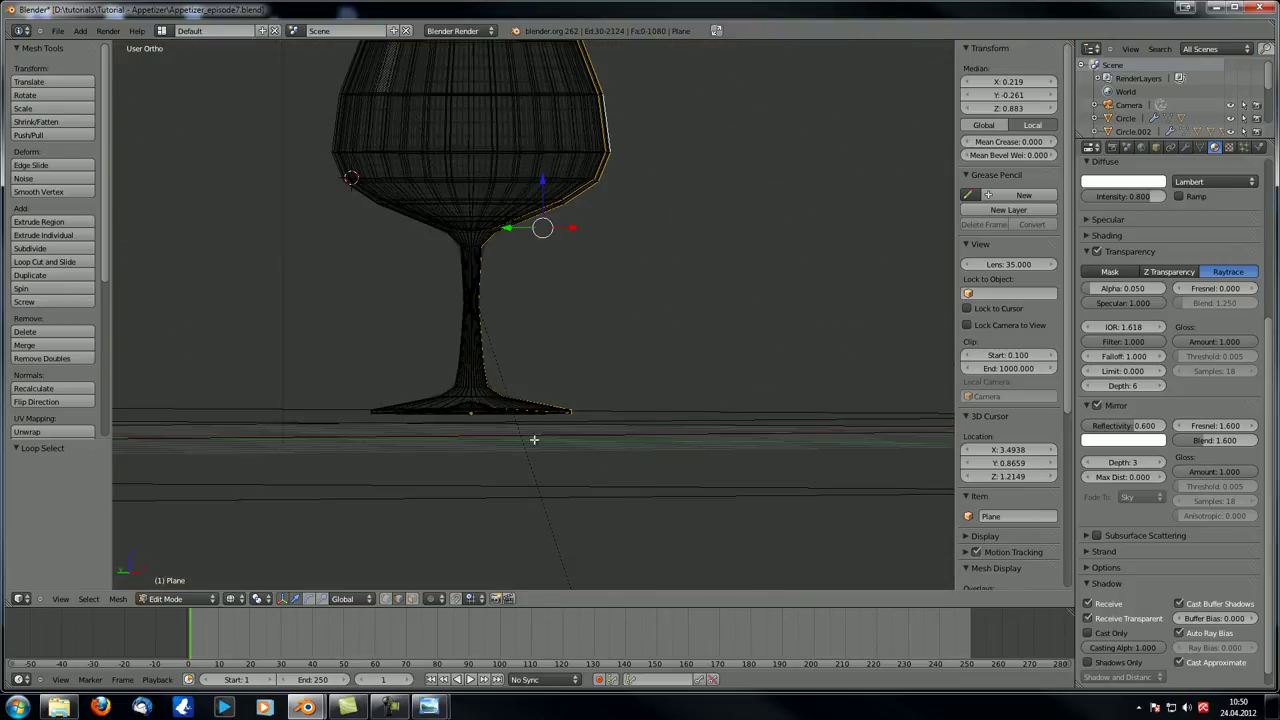
pyautogui.scroll(-1, 526, 263)
pyautogui.moveTo(515, 187); pyautogui.dragTo(626, 183, button='middle')
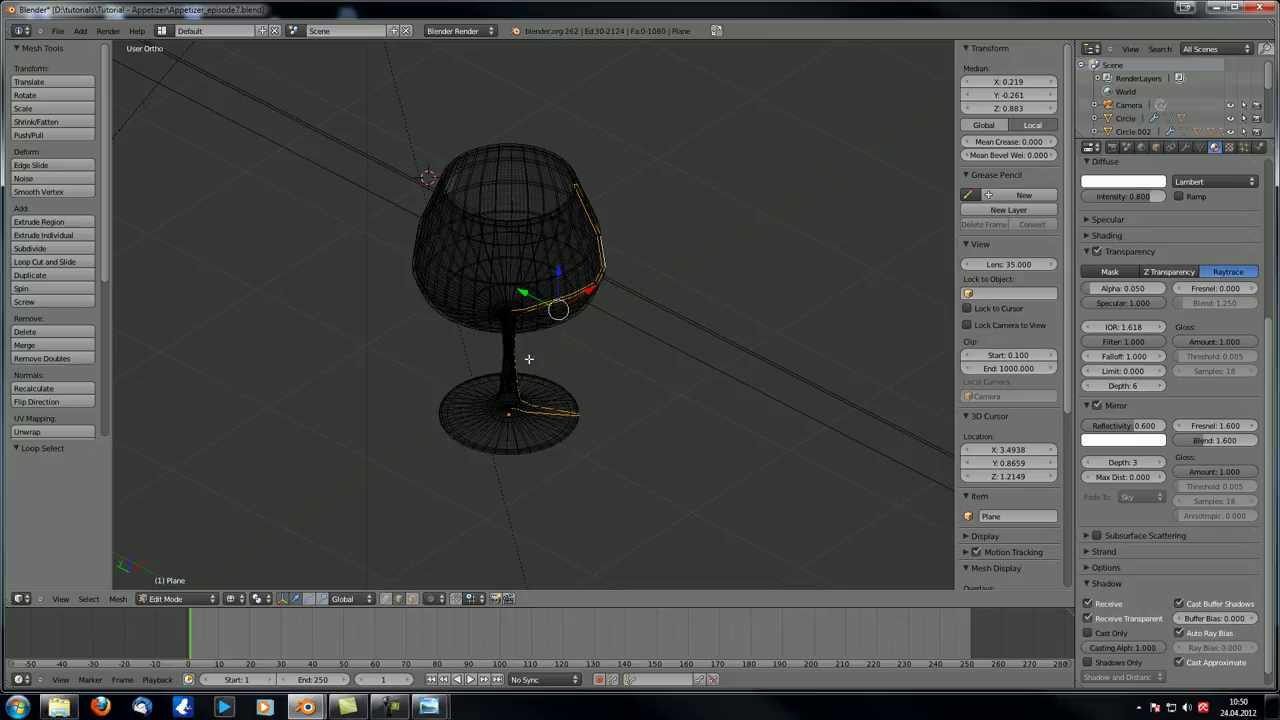
# - Mark the selected vertical profile loop of the wine glass as a UV seam
pyautogui.moveTo(494, 337); pyautogui.dragTo(474, 363, button='middle')
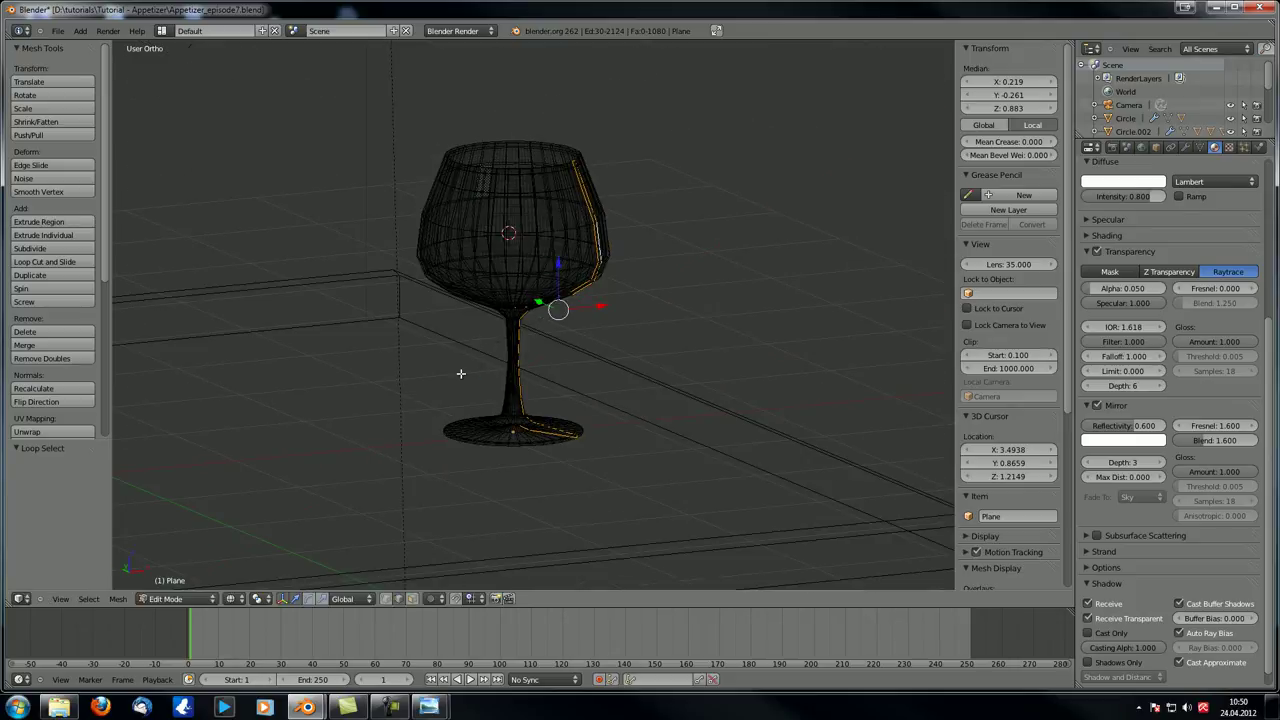
pyautogui.hotkey('ctrl', 'e')
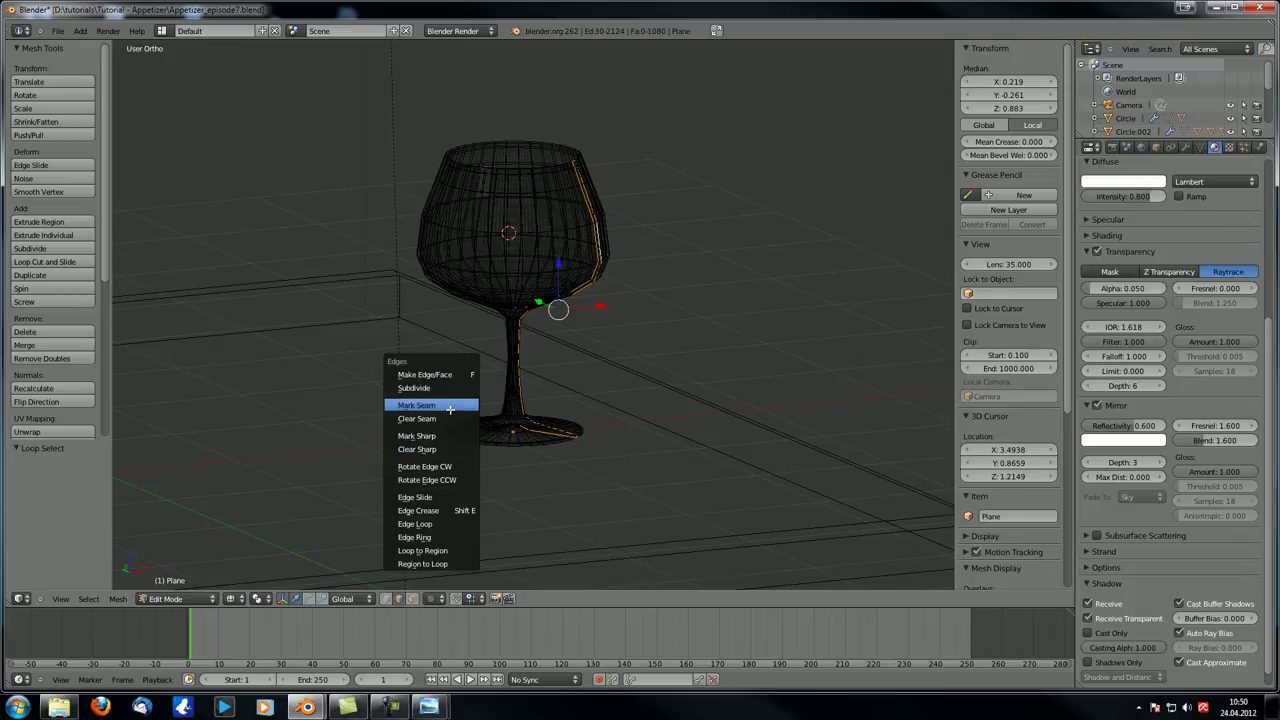
pyautogui.click(458, 404)
# - Split the 3D view into two side-by-side areas and turn the new one into a UV/Image Editor
pyautogui.moveTo(1072, 50); pyautogui.dragTo(590, 110)
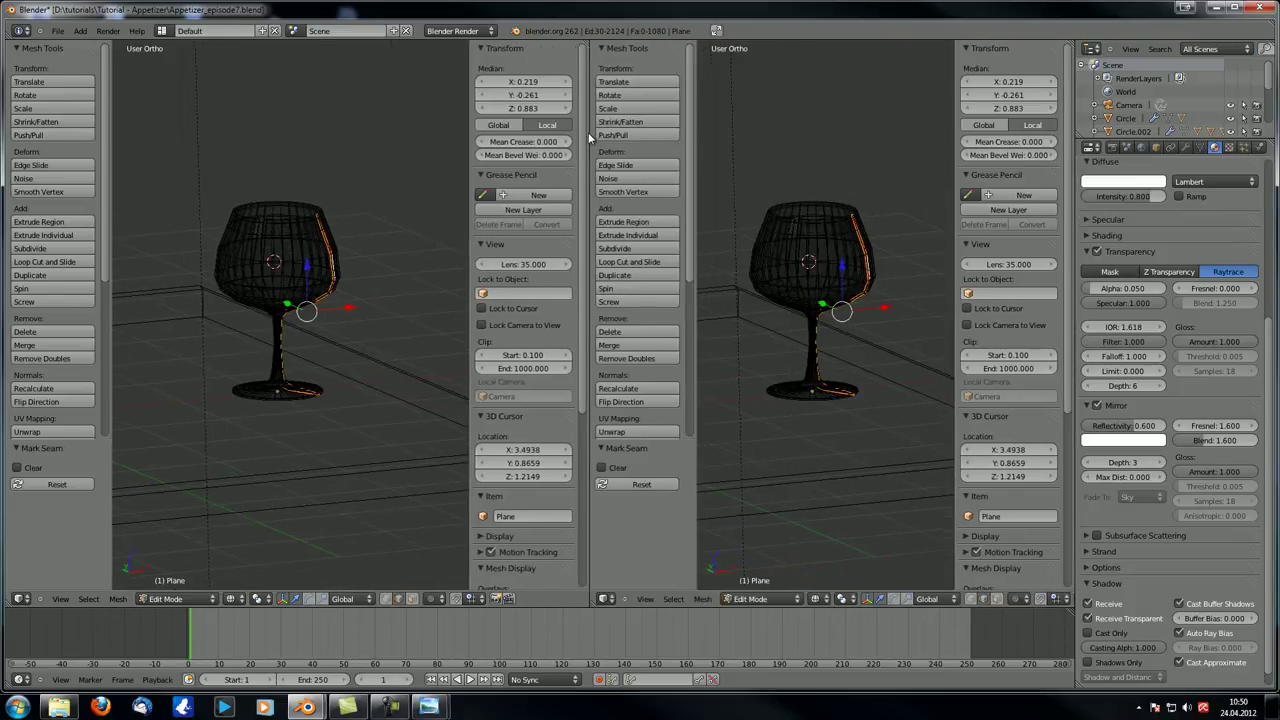
pyautogui.click(603, 598)
pyautogui.click(638, 510)
pyautogui.scroll(-5, 769, 395)
pyautogui.scroll(2, 769, 395)
# - Start a new image with alpha disabled and a width and height of 2048 pixels
pyautogui.click(697, 599)
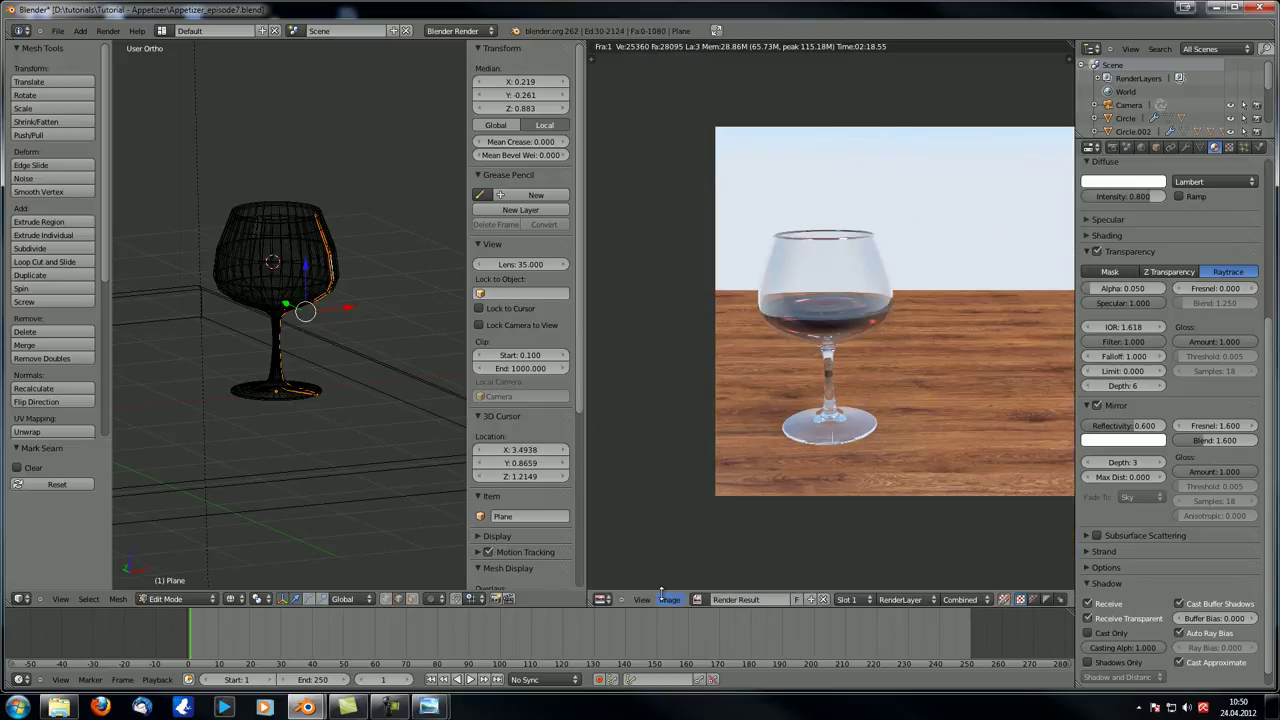
pyautogui.click(669, 599)
pyautogui.click(700, 587)
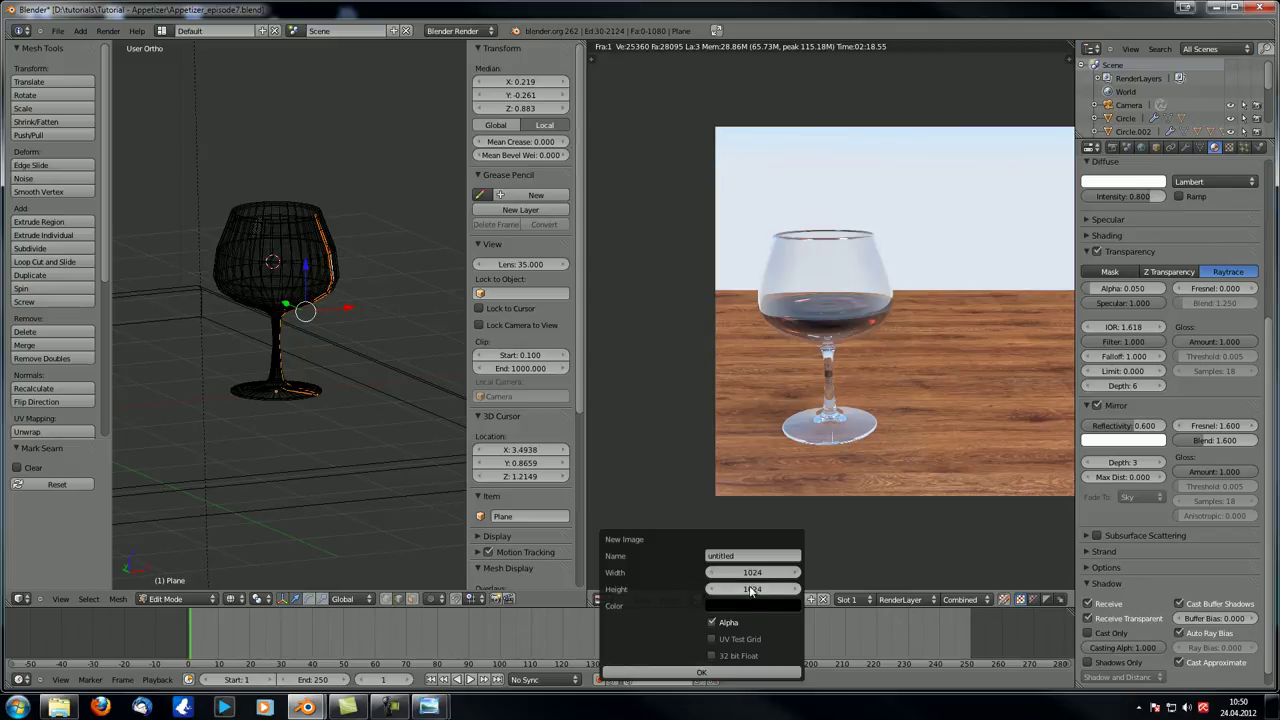
pyautogui.click(714, 623)
pyautogui.click(752, 574)
pyautogui.write('2048')
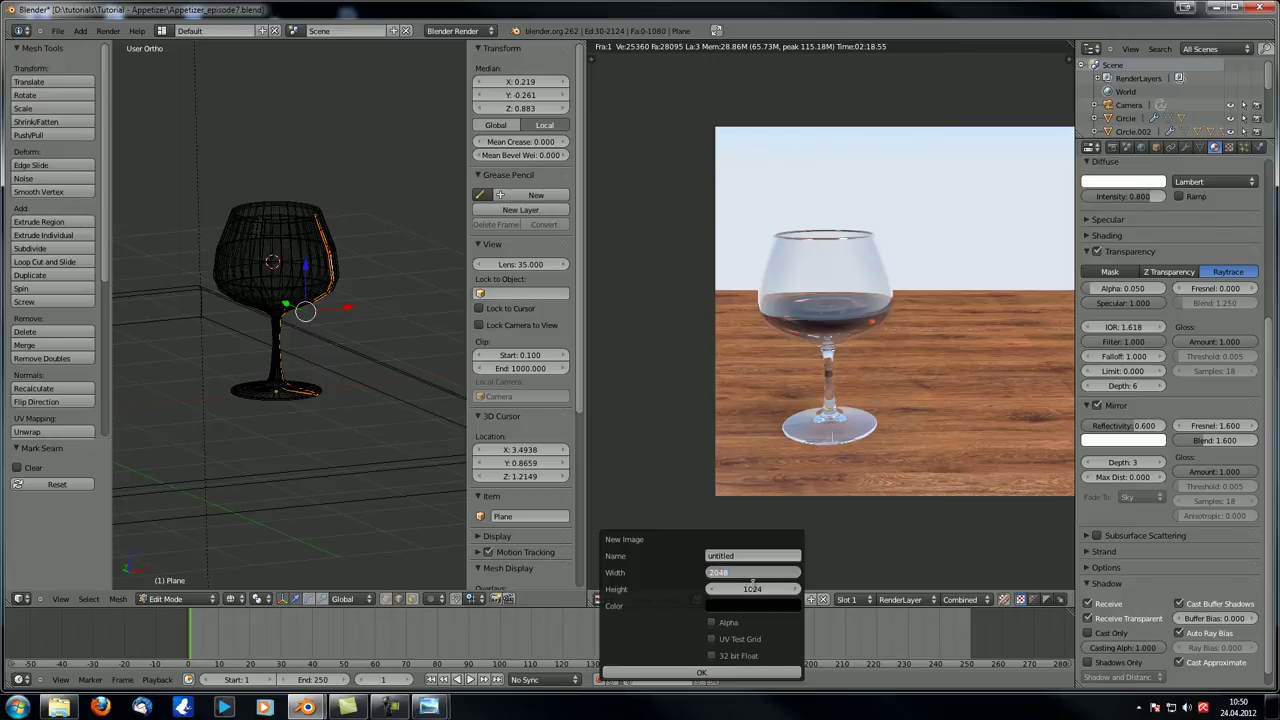
pyautogui.click(756, 590)
pyautogui.write('2048')
pyautogui.press('Return')
# - Name the new image after the glass and create it
pyautogui.click(721, 557)
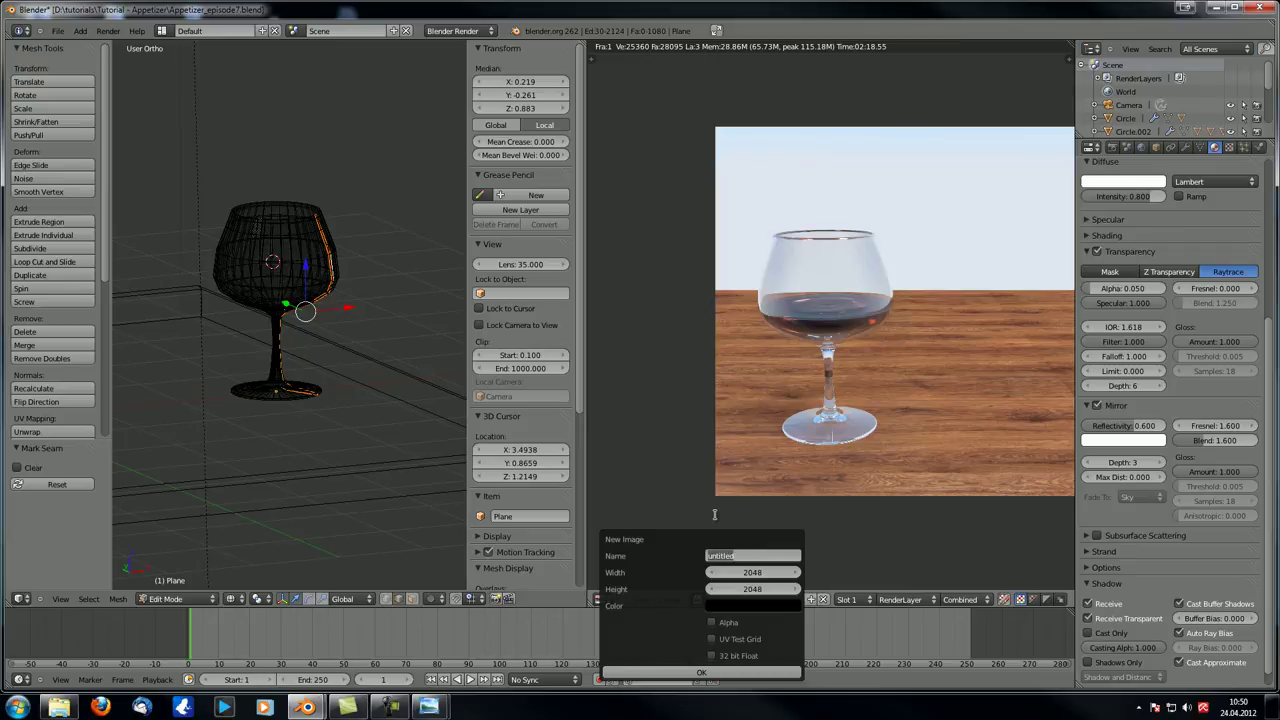
pyautogui.write('glass')
pyautogui.click(697, 676)
pyautogui.click(697, 676)
pyautogui.click(697, 677)
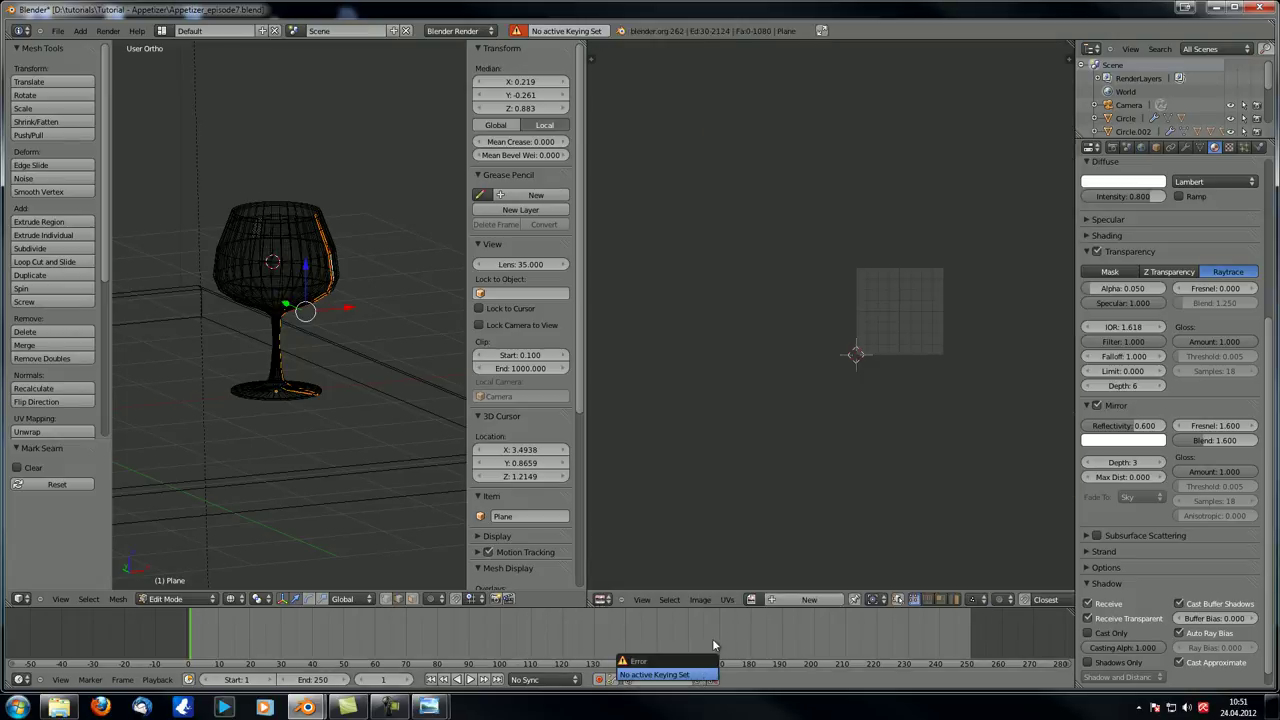
# - Select the entire wine glass mesh and unwrap it along the marked seam
pyautogui.moveTo(851, 414); pyautogui.dragTo(1047, 304, button='middle')
pyautogui.scroll(7, 808, 430)
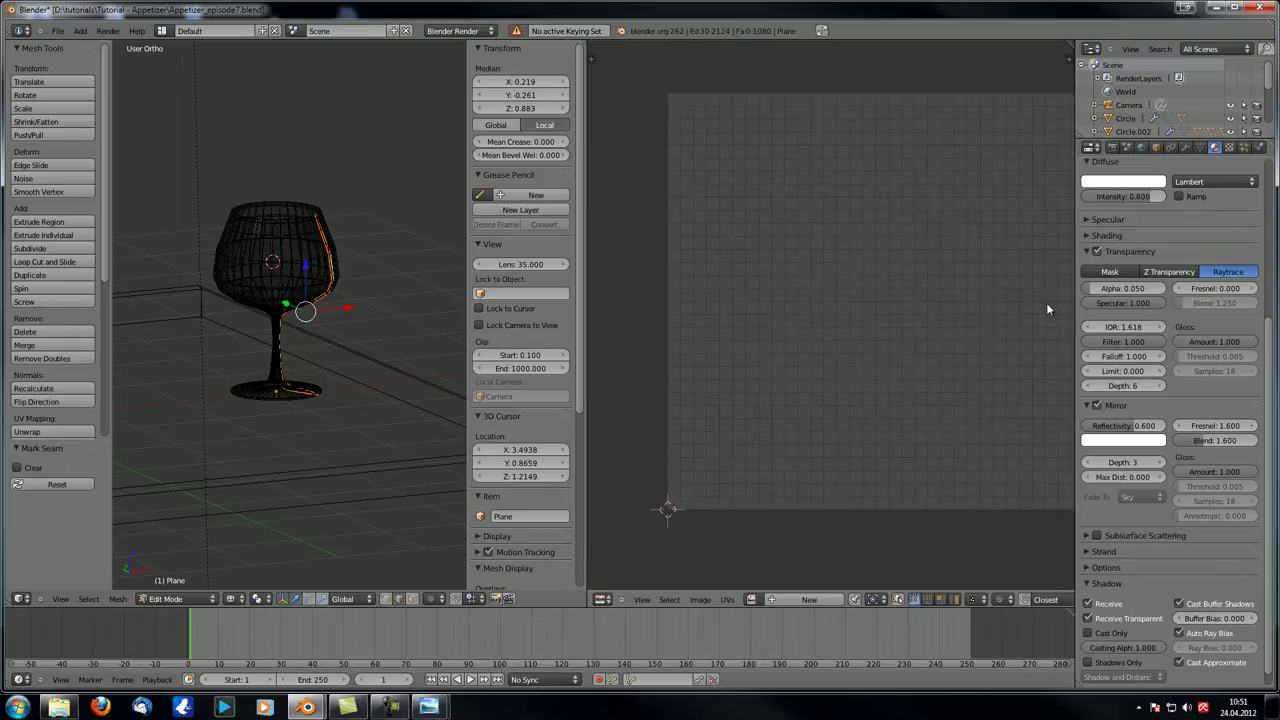
pyautogui.scroll(-3, 1046, 309)
pyautogui.moveTo(334, 354); pyautogui.dragTo(322, 357, button='middle')
pyautogui.press('a')
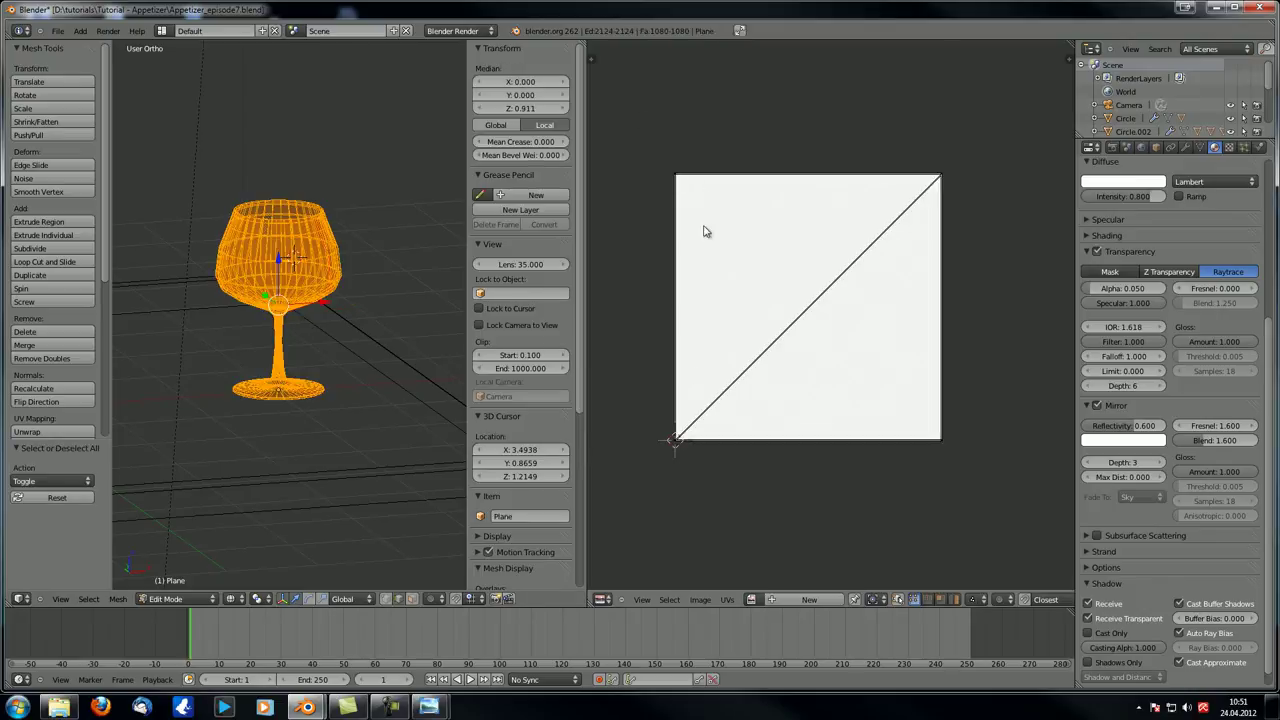
pyautogui.moveTo(300, 330); pyautogui.dragTo(281, 337, button='middle')
pyautogui.press('u')
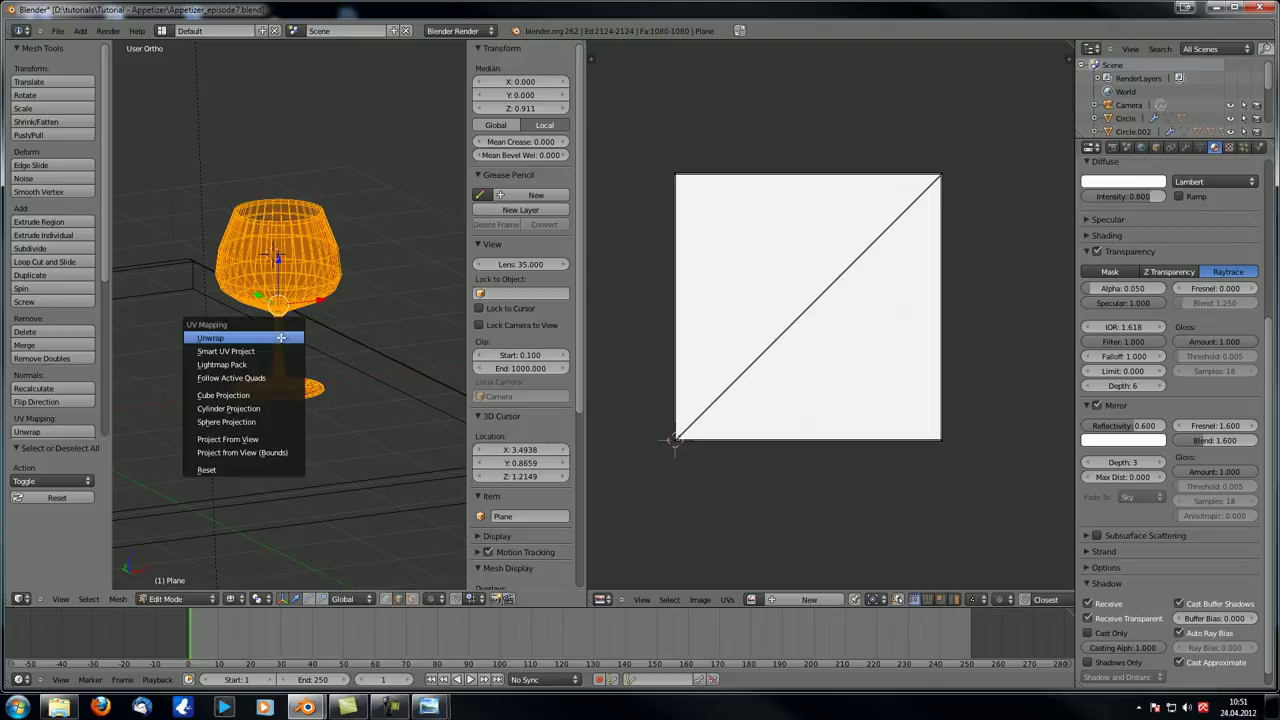
pyautogui.click(281, 338)
# - Select the edge loop on the glass base and grow the selection up the stem to examine the matching UV areas
pyautogui.scroll(2, 820, 360)
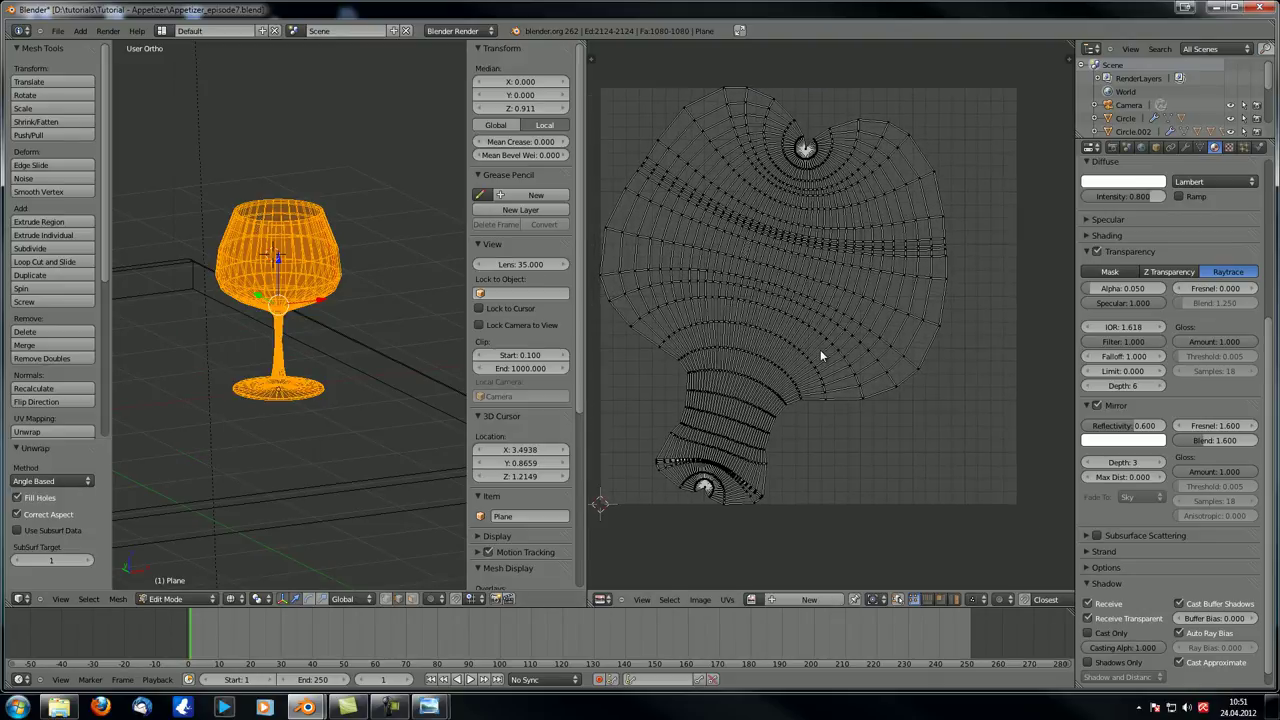
pyautogui.scroll(1, 809, 360)
pyautogui.scroll(1, 849, 417)
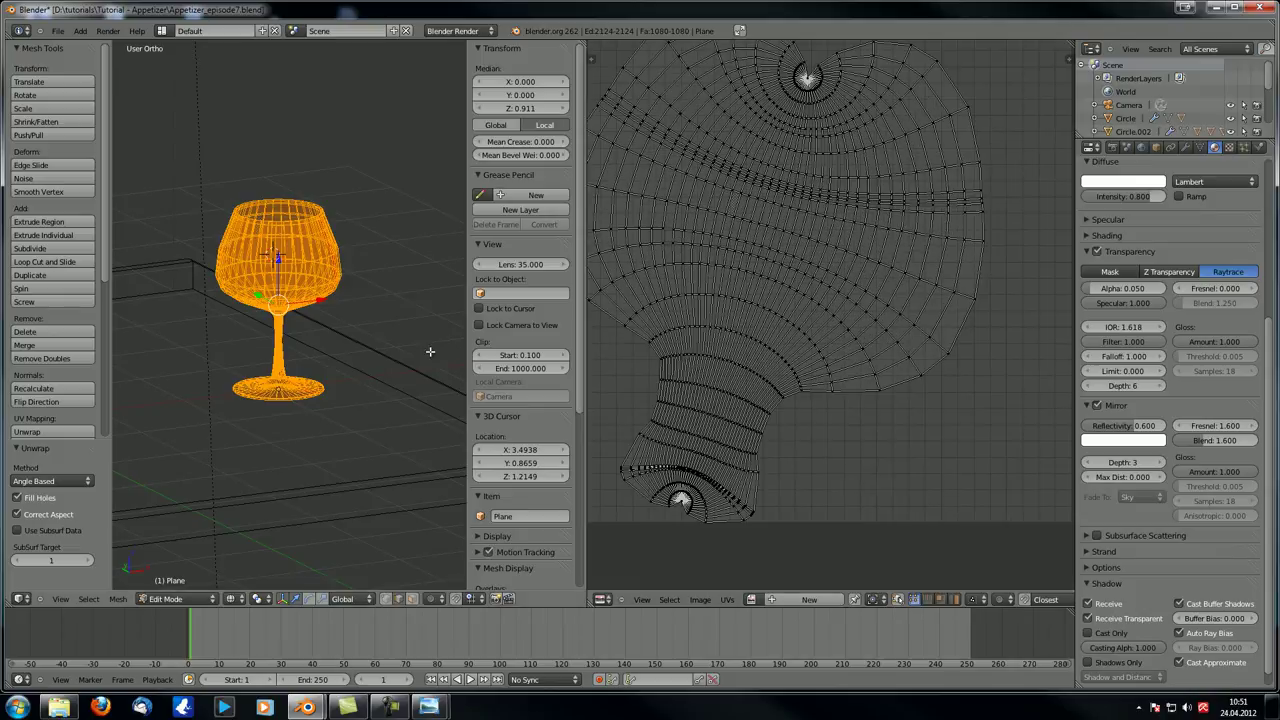
pyautogui.scroll(5, 308, 331)
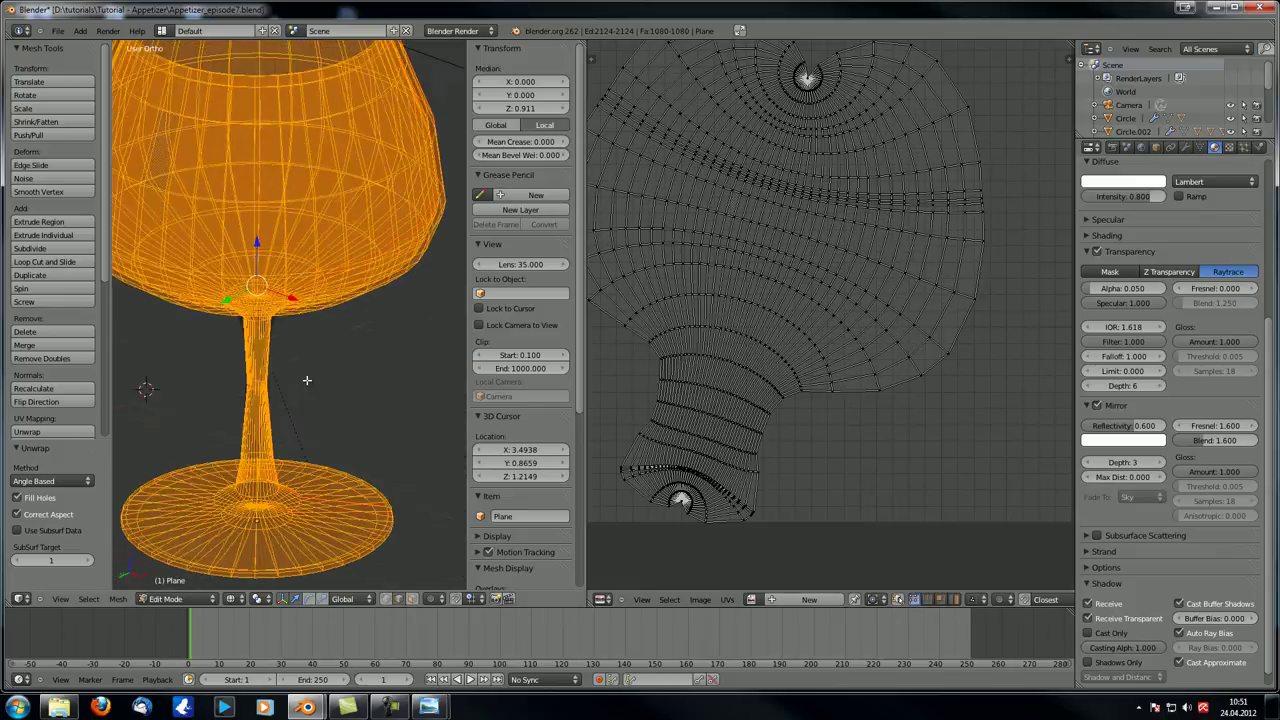
pyautogui.scroll(-1, 295, 450)
pyautogui.keyDown('alt'); pyautogui.rightClick(273, 522); pyautogui.keyUp('alt')
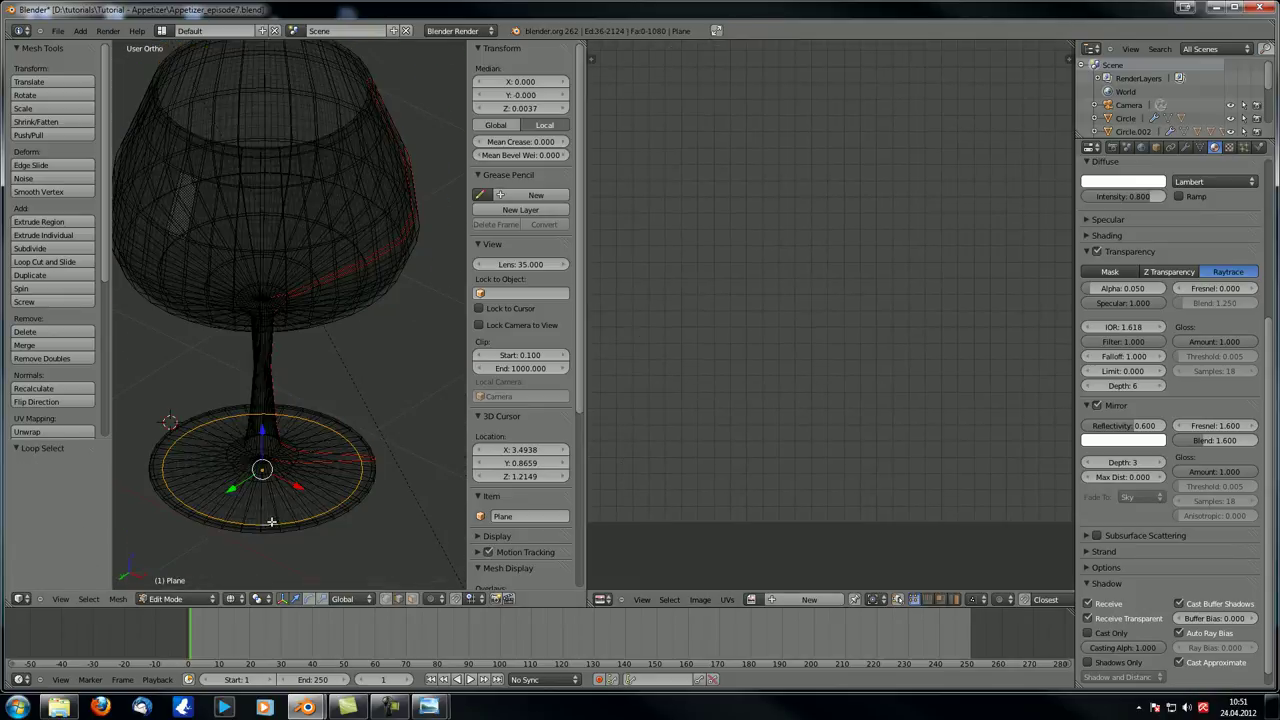
pyautogui.press('ctrl+KP_Add')
pyautogui.press('ctrl+KP_Add')
pyautogui.press('ctrl+KP_Add')
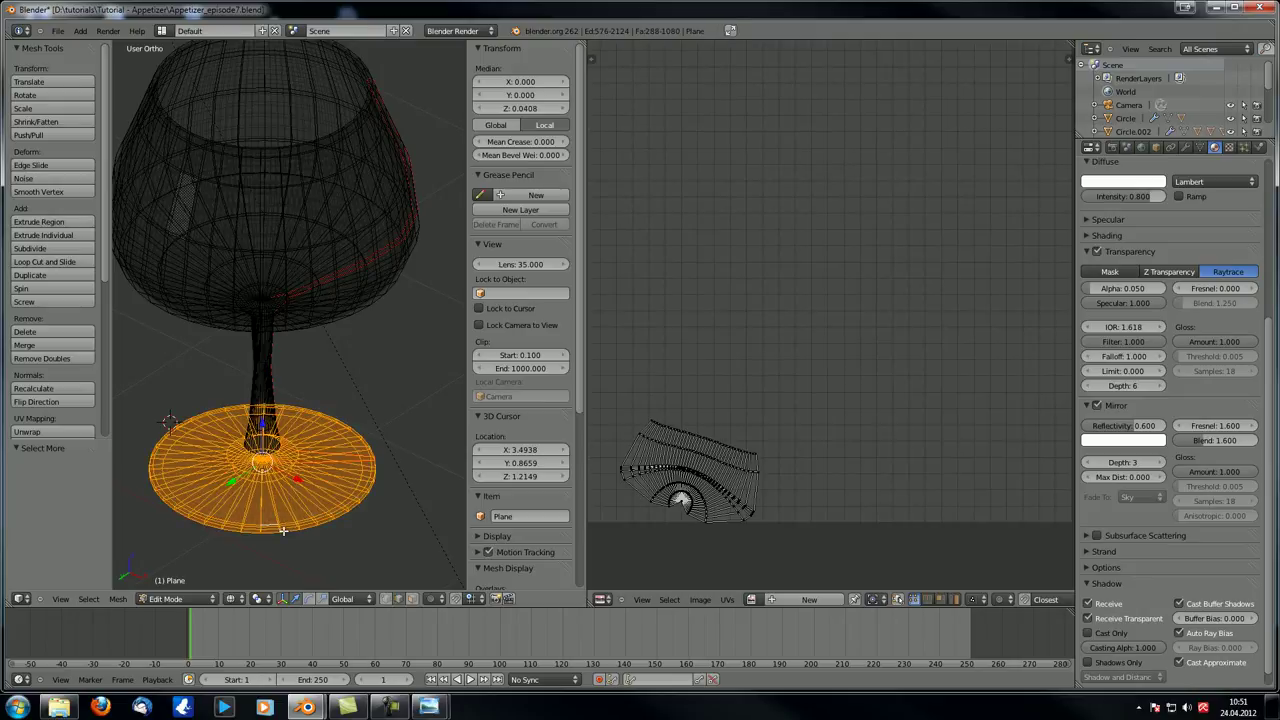
pyautogui.press('ctrl+KP_Add')
pyautogui.press('ctrl+KP_Add')
pyautogui.press('ctrl+KP_Add')
pyautogui.press('ctrl+KP_Add')
pyautogui.press('ctrl+KP_Add')
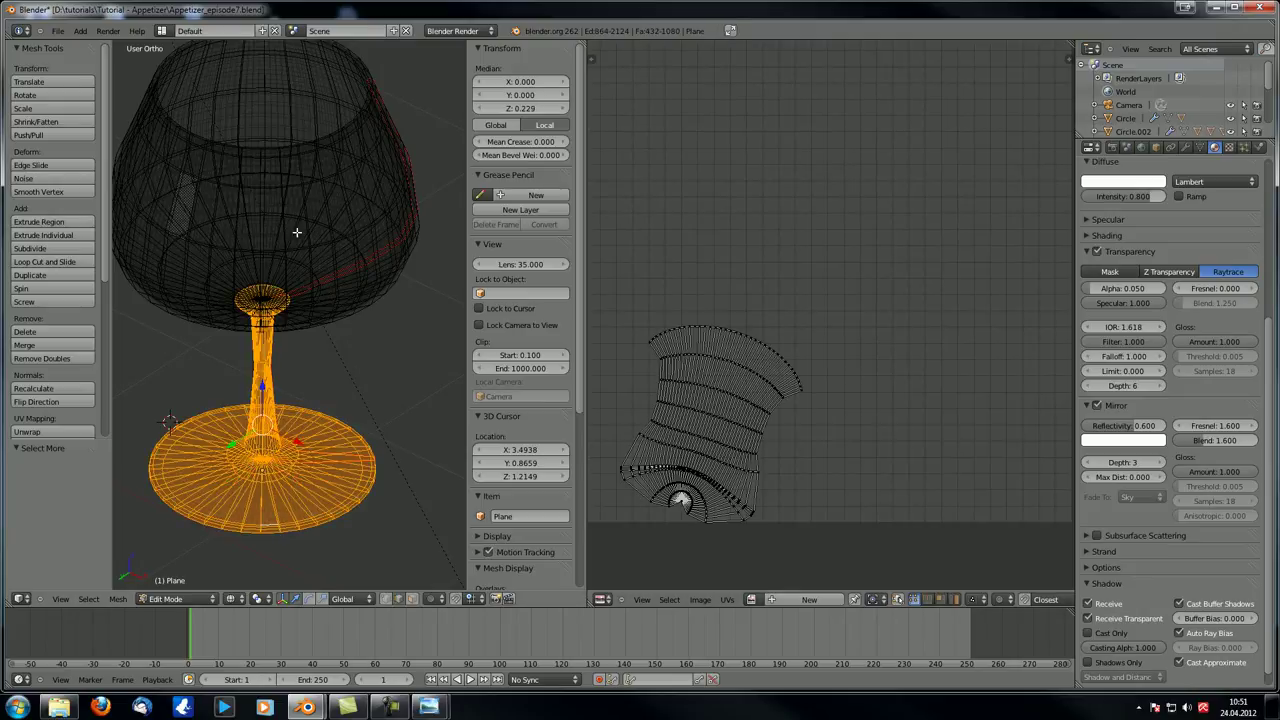
# - Reselect the whole glass mesh and examine its complete UV layout alongside the model
pyautogui.press('a')
pyautogui.press('a')
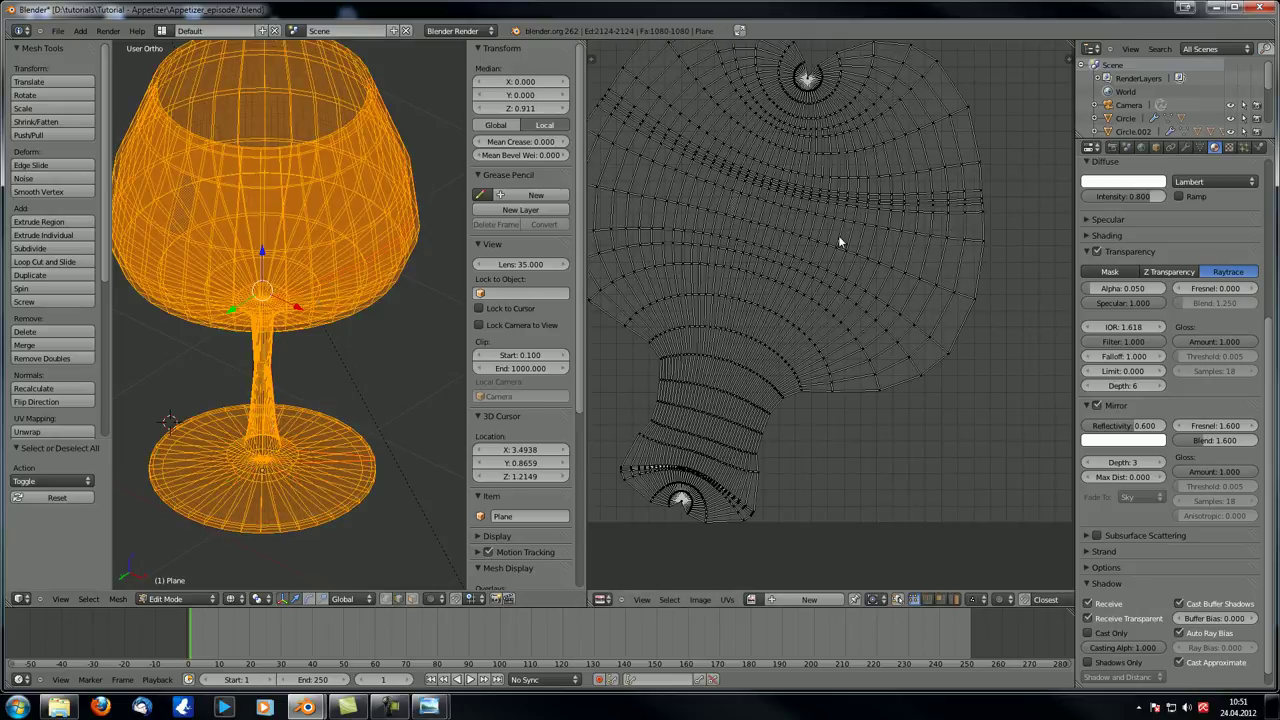
pyautogui.moveTo(808, 322); pyautogui.dragTo(886, 385, button='middle')
pyautogui.moveTo(914, 302); pyautogui.dragTo(831, 320, button='middle')
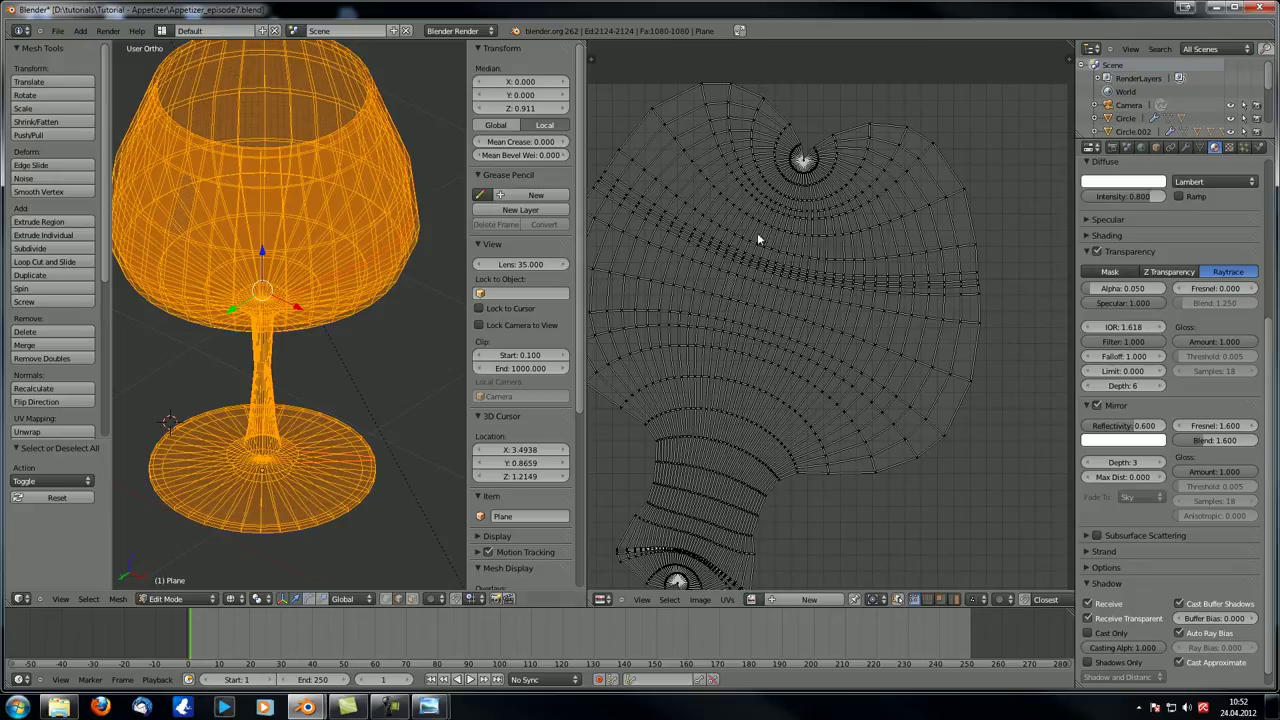
pyautogui.moveTo(328, 138); pyautogui.dragTo(291, 85, button='middle')
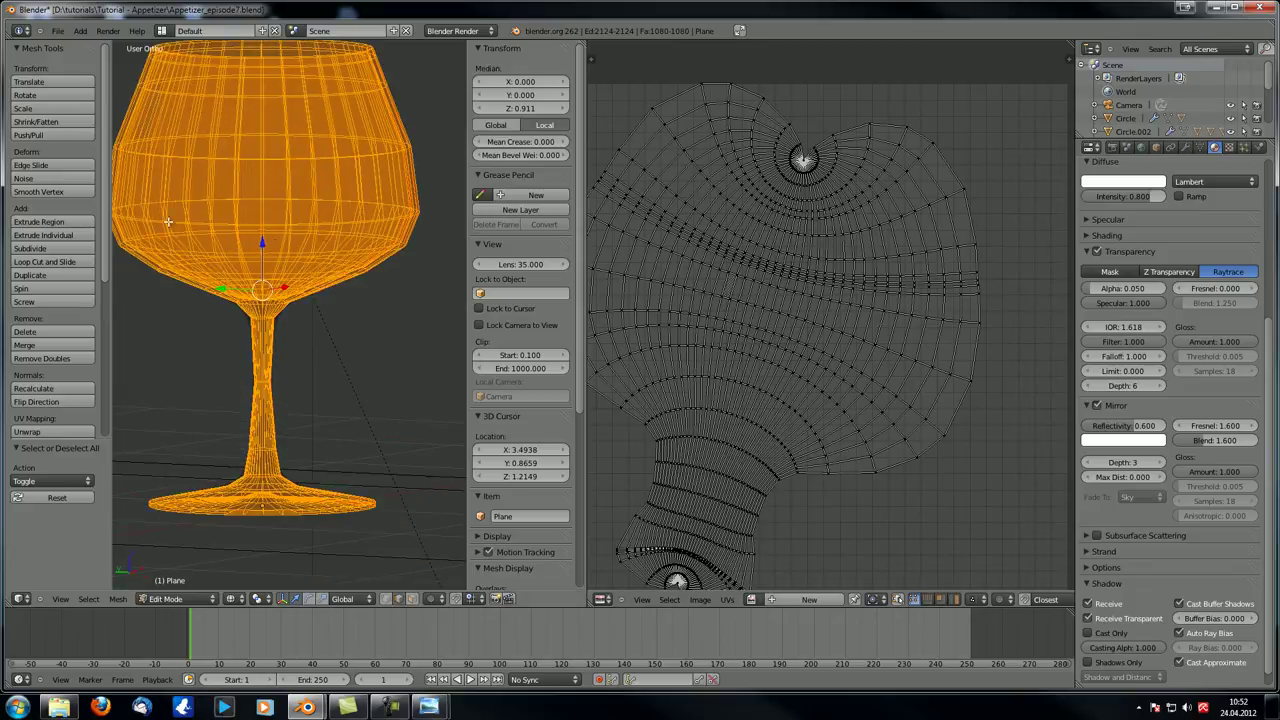
pyautogui.scroll(-2, 757, 214)
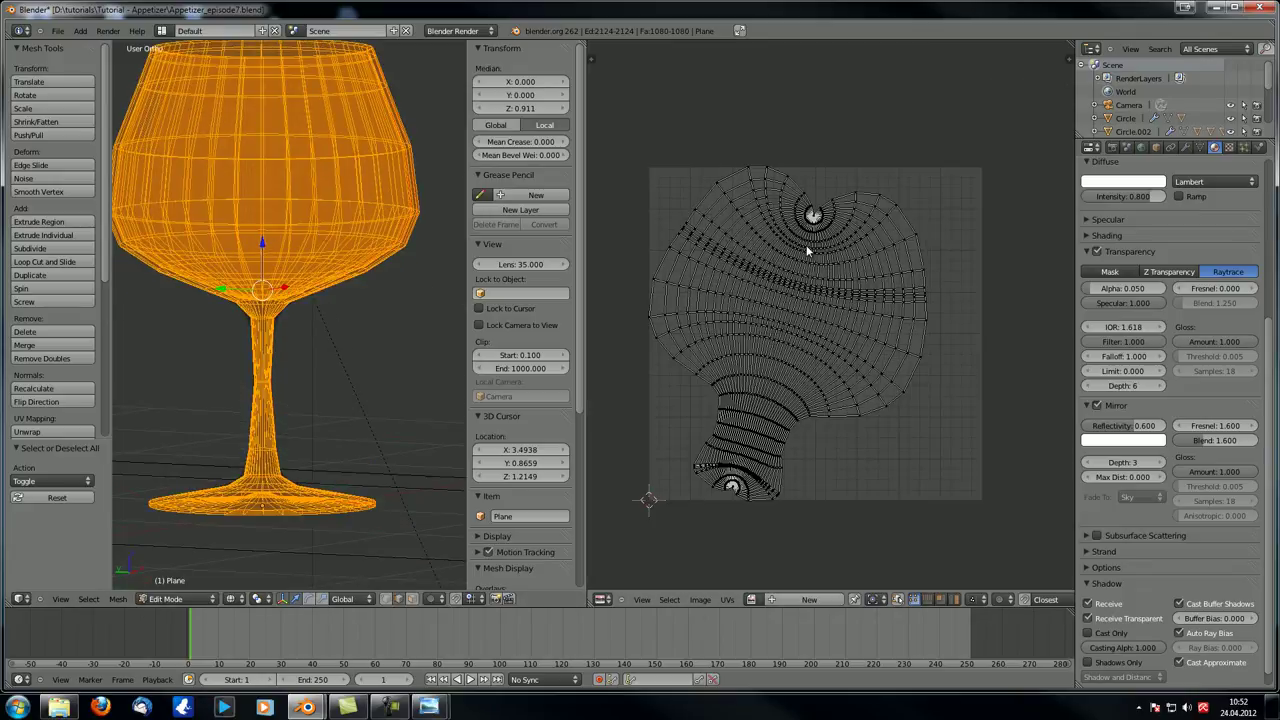
pyautogui.scroll(1, 808, 250)
pyautogui.moveTo(808, 250); pyautogui.dragTo(820, 238, button='middle')
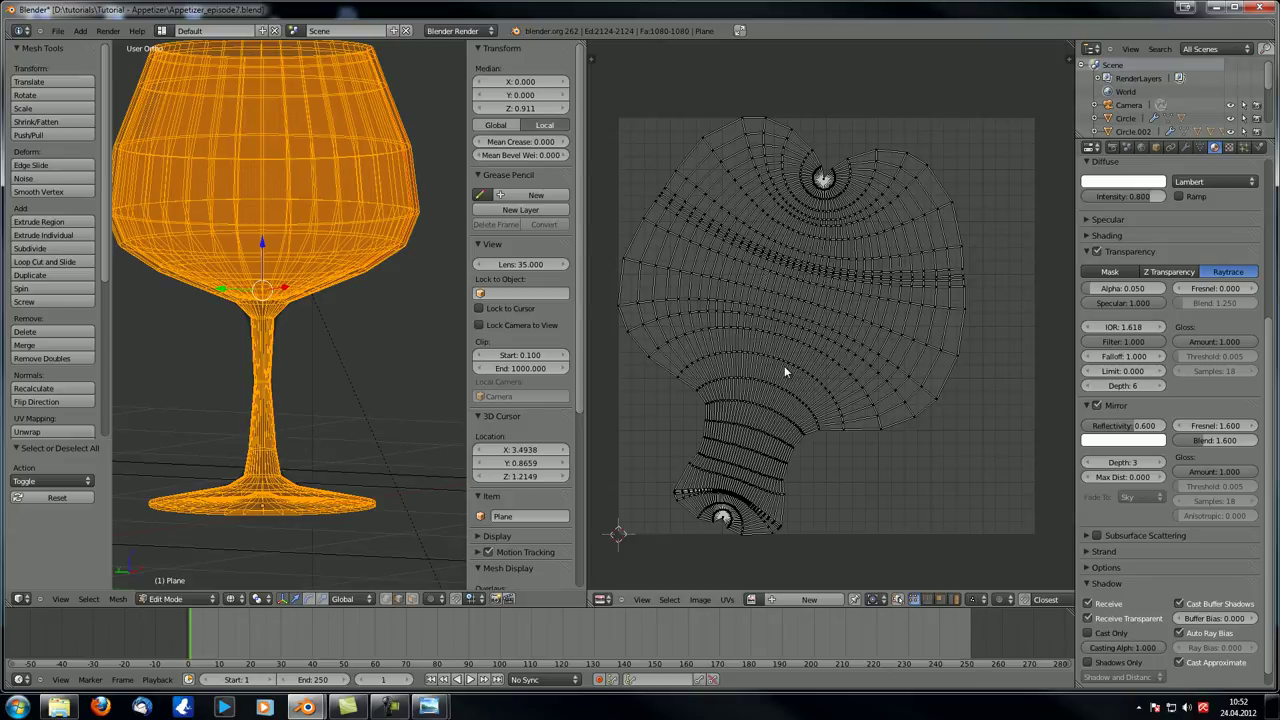
# - Select all UVs, rotate the island to lie diagonally in the UV square, and move it by about 0.051 in X and -0.037 in Y
pyautogui.press('a')
pyautogui.press('r')
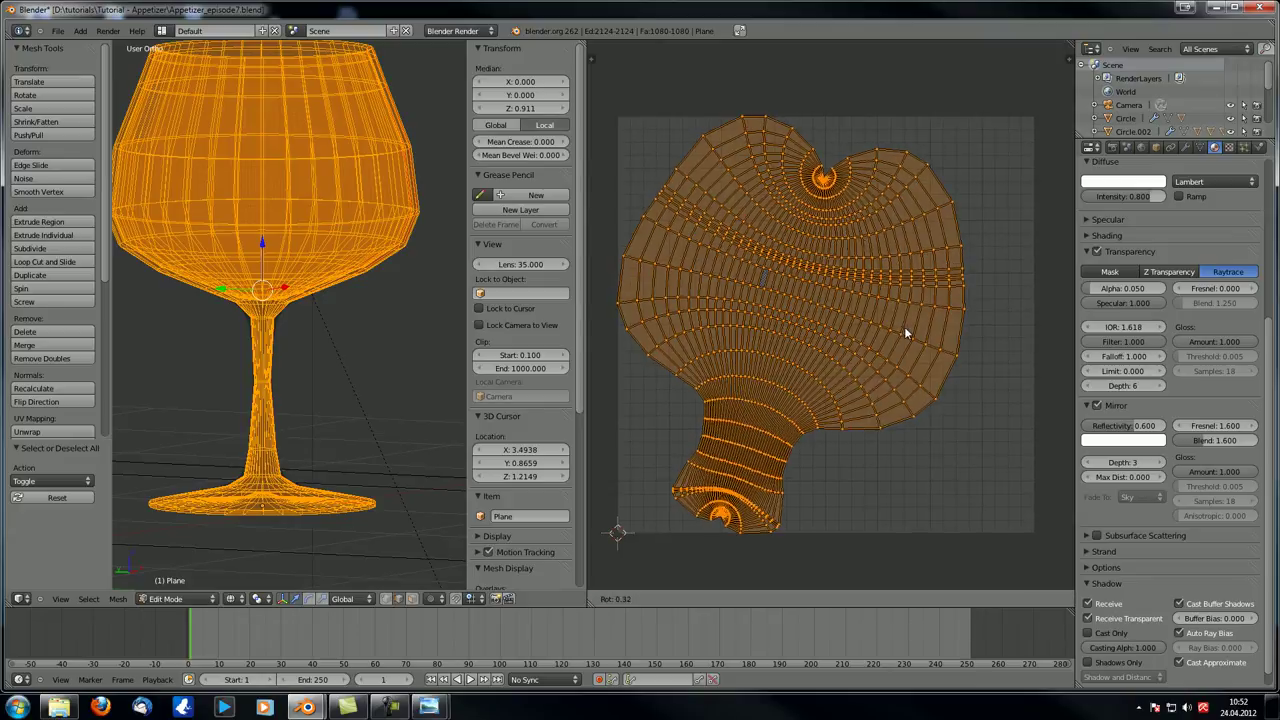
pyautogui.click(912, 400)
pyautogui.press('g')
pyautogui.click(928, 417)
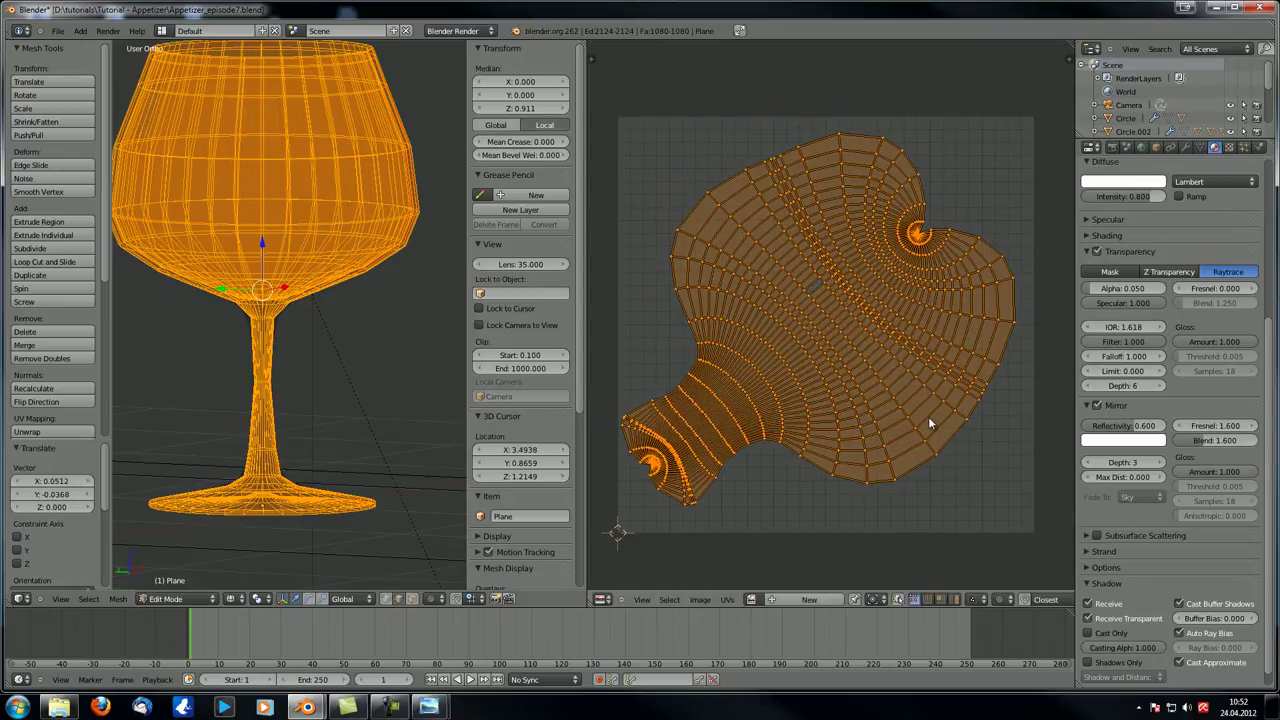
# - Enlarge the UV island and refine its diagonal angle with rotations of about -6.8° and 1.8°
pyautogui.press('s')
pyautogui.click(932, 427)
pyautogui.press('r')
pyautogui.click(971, 456)
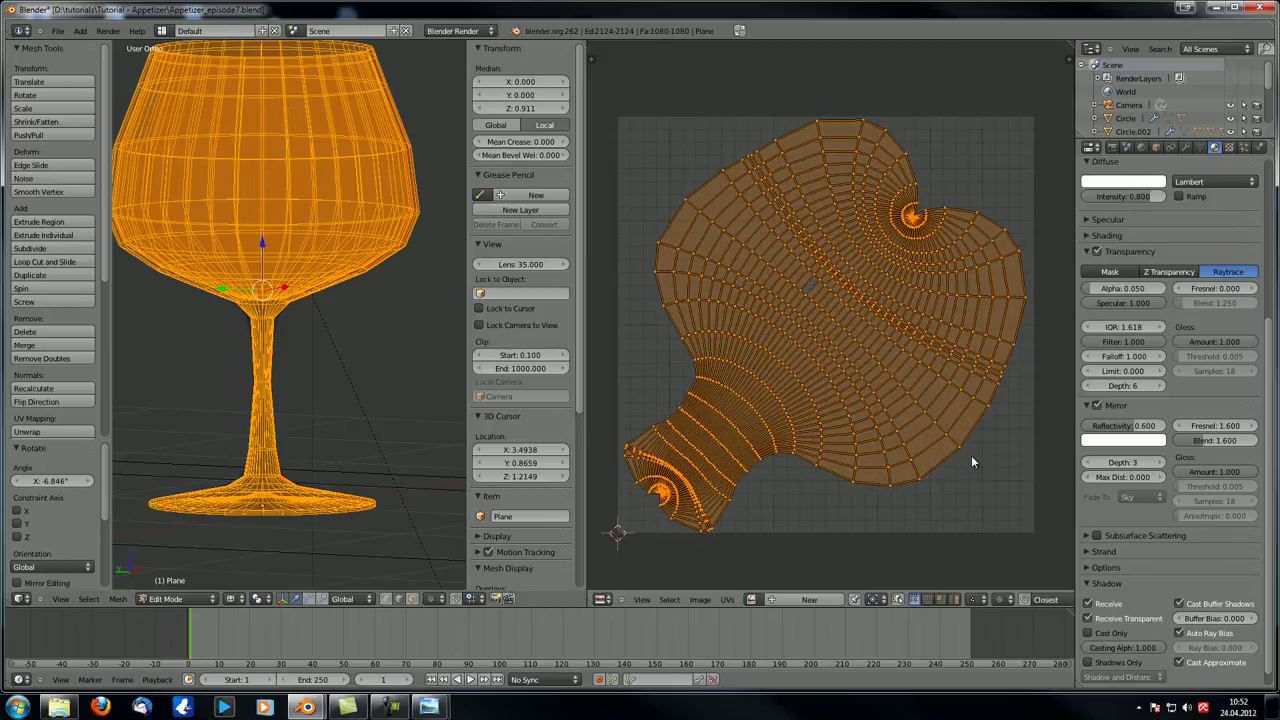
pyautogui.press('r')
pyautogui.click(972, 463)
# - Scale the UV island slightly and nudge it by about 0.006 in X and -0.002 in Y to fit the UV square
pyautogui.press('s')
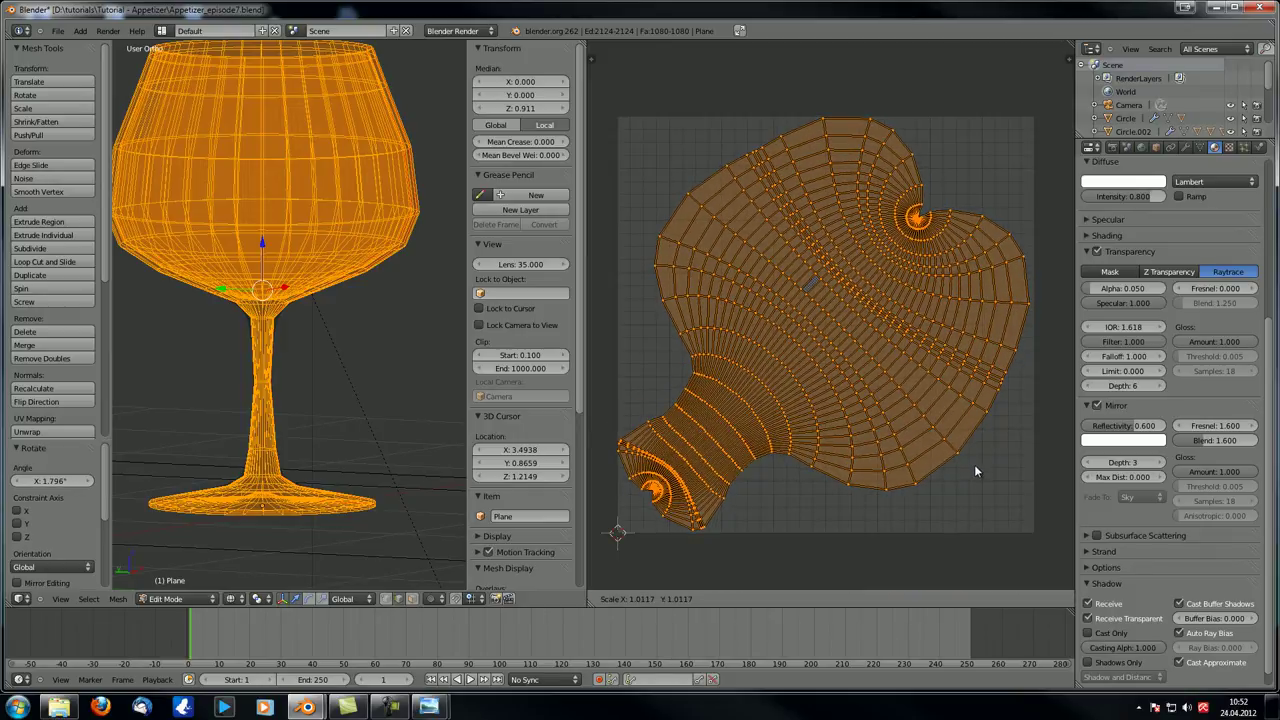
pyautogui.click(974, 464)
pyautogui.press('g')
pyautogui.click(977, 466)
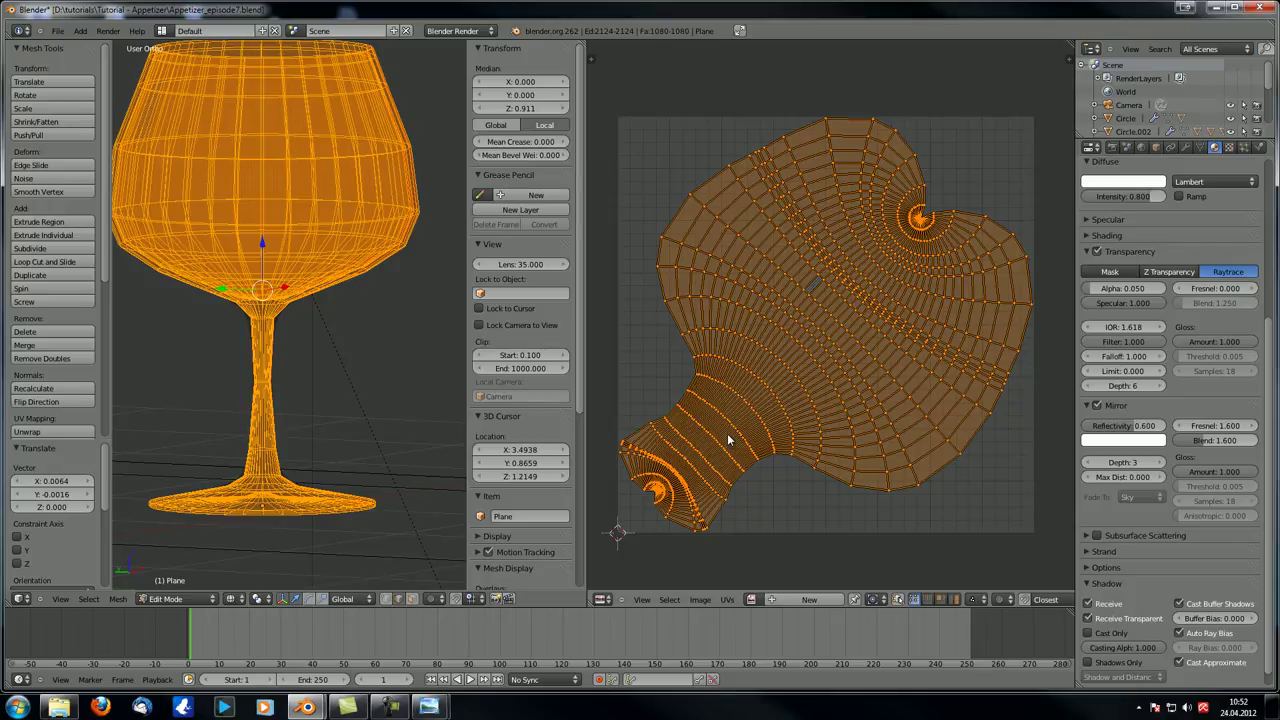
# - Enlarge the UV island with repeated scaling, last by 1.105, and reposition it, finishing with a shift of about -0.034 in X and -0.019 in Y
pyautogui.scroll(-3, 731, 435)
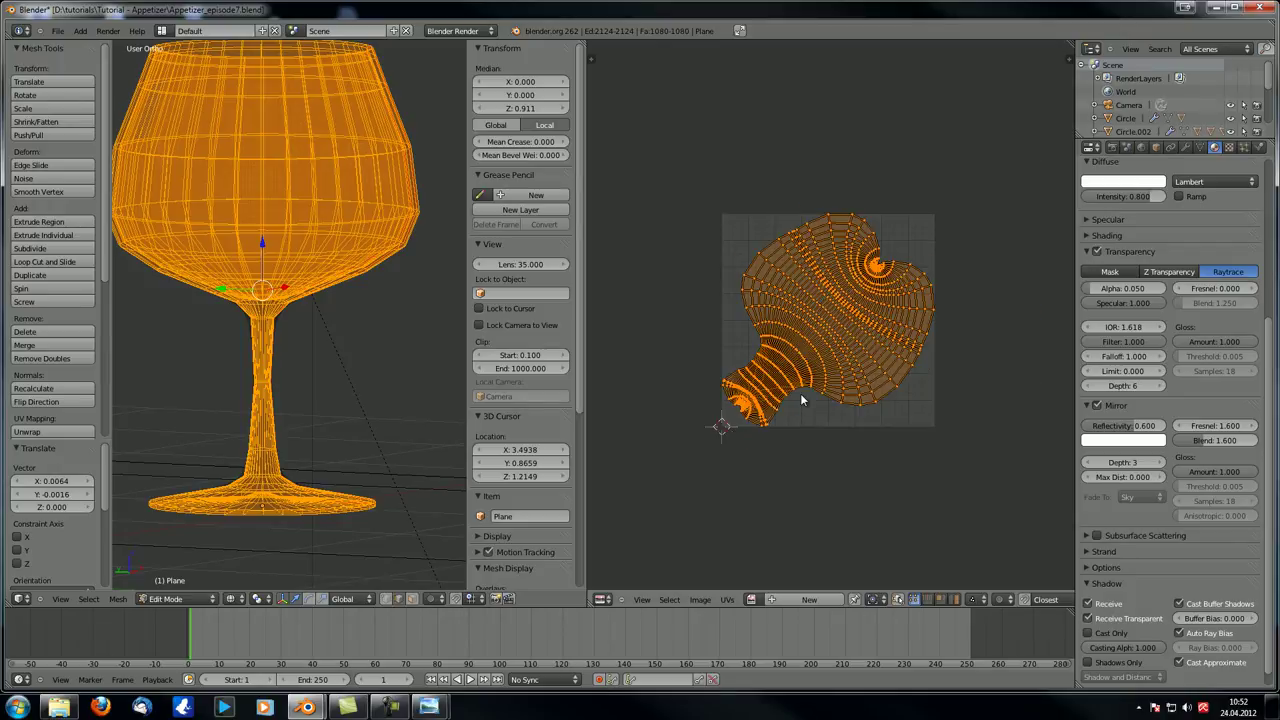
pyautogui.press('s')
pyautogui.click(802, 427)
pyautogui.press('g')
pyautogui.click(806, 381)
pyautogui.press('s')
pyautogui.click(845, 472)
pyautogui.press('g')
pyautogui.click(855, 461)
pyautogui.press('s')
pyautogui.click(863, 477)
pyautogui.press('g')
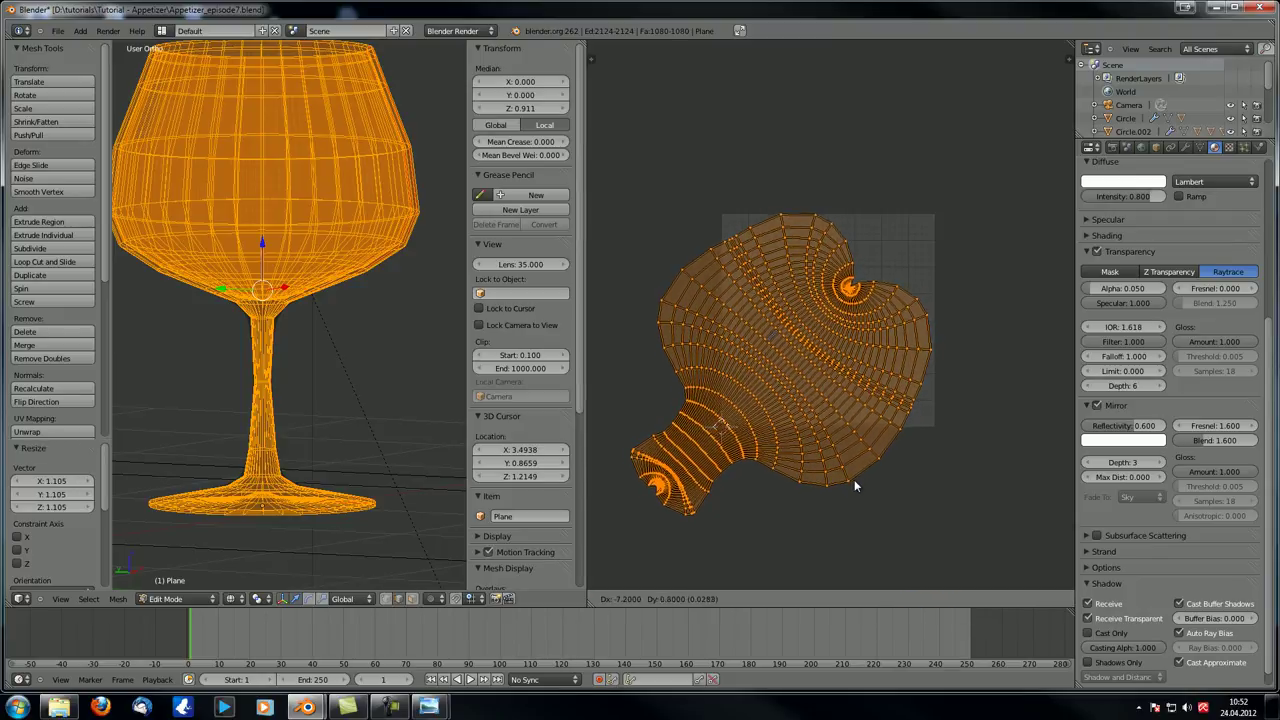
pyautogui.click(854, 480)
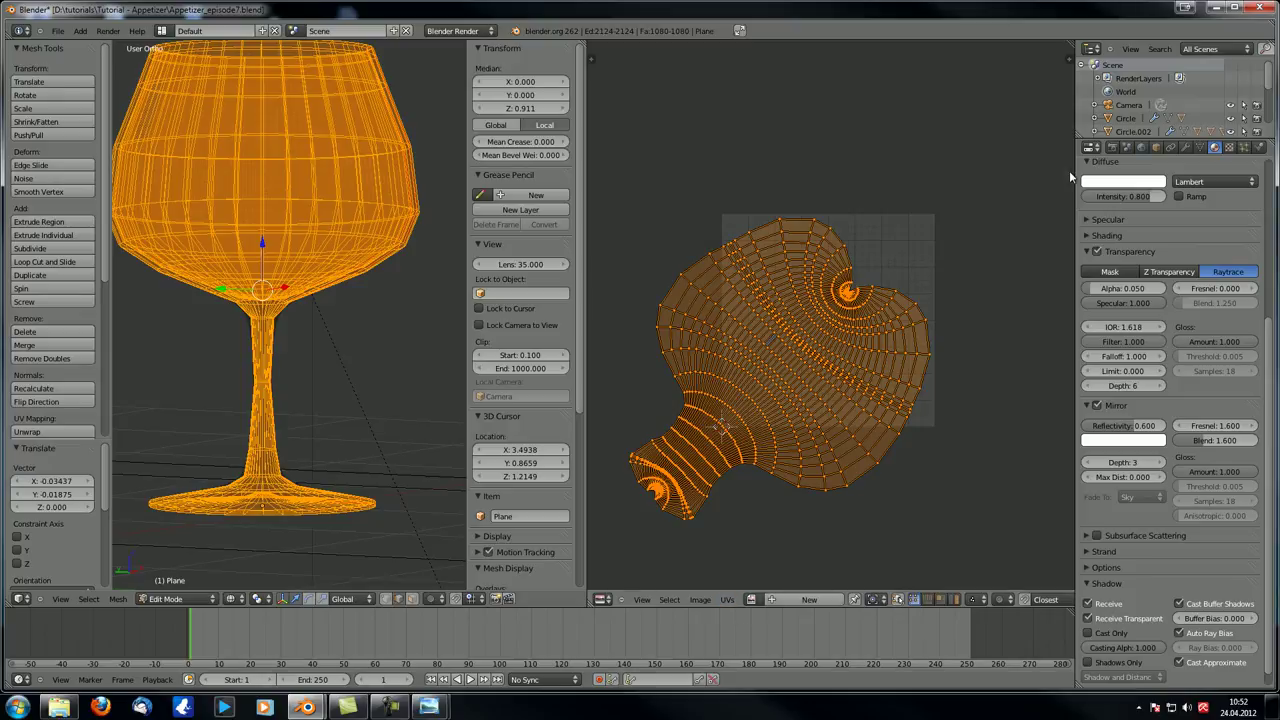
# - Show the glass's mesh data with its UV maps, deselect the mesh and switch the glass to Texture Paint mode
pyautogui.click(1201, 148)
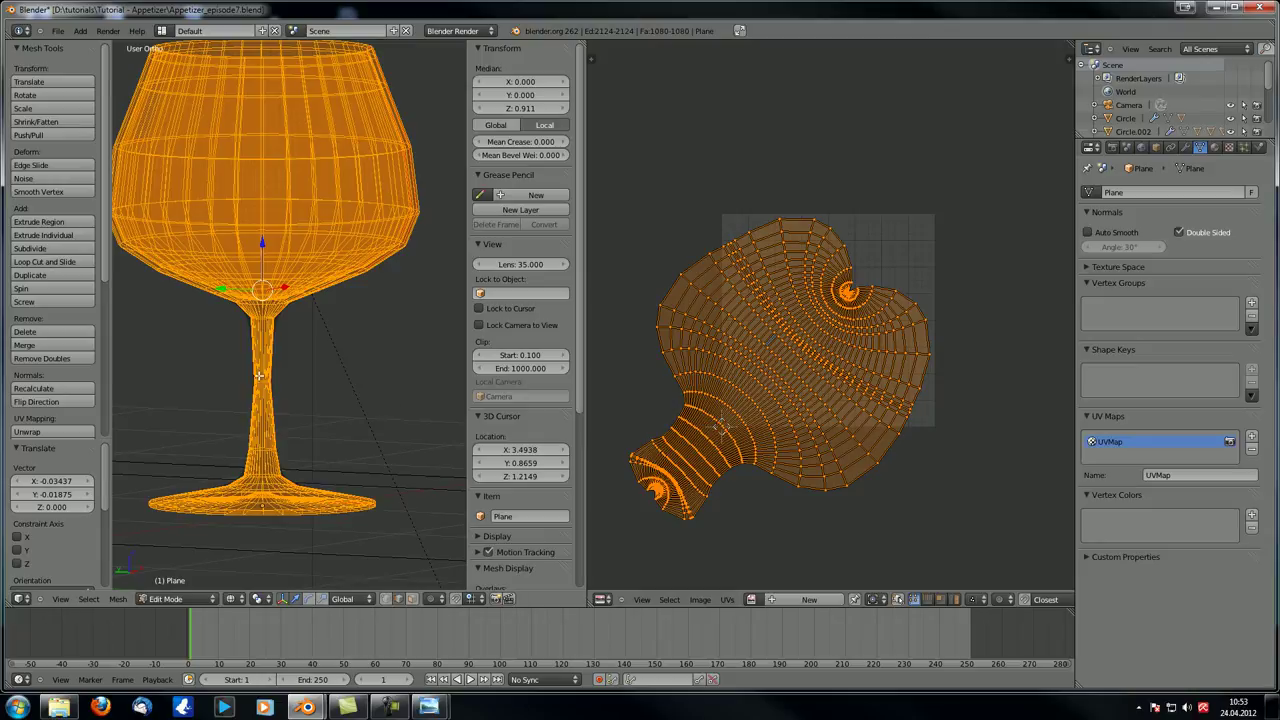
pyautogui.scroll(-3, 259, 375)
pyautogui.press('a')
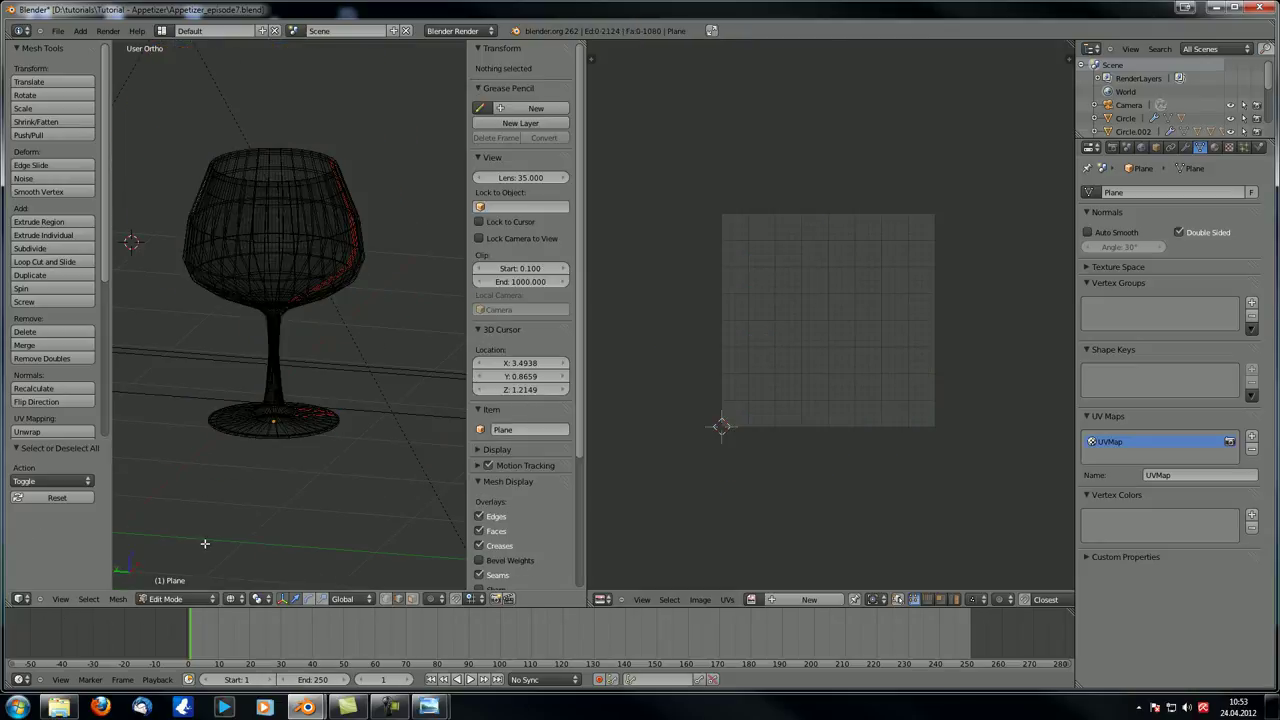
pyautogui.press('Tab')
pyautogui.scroll(-2, 315, 386)
pyautogui.moveTo(324, 378); pyautogui.dragTo(125, 371, button='middle')
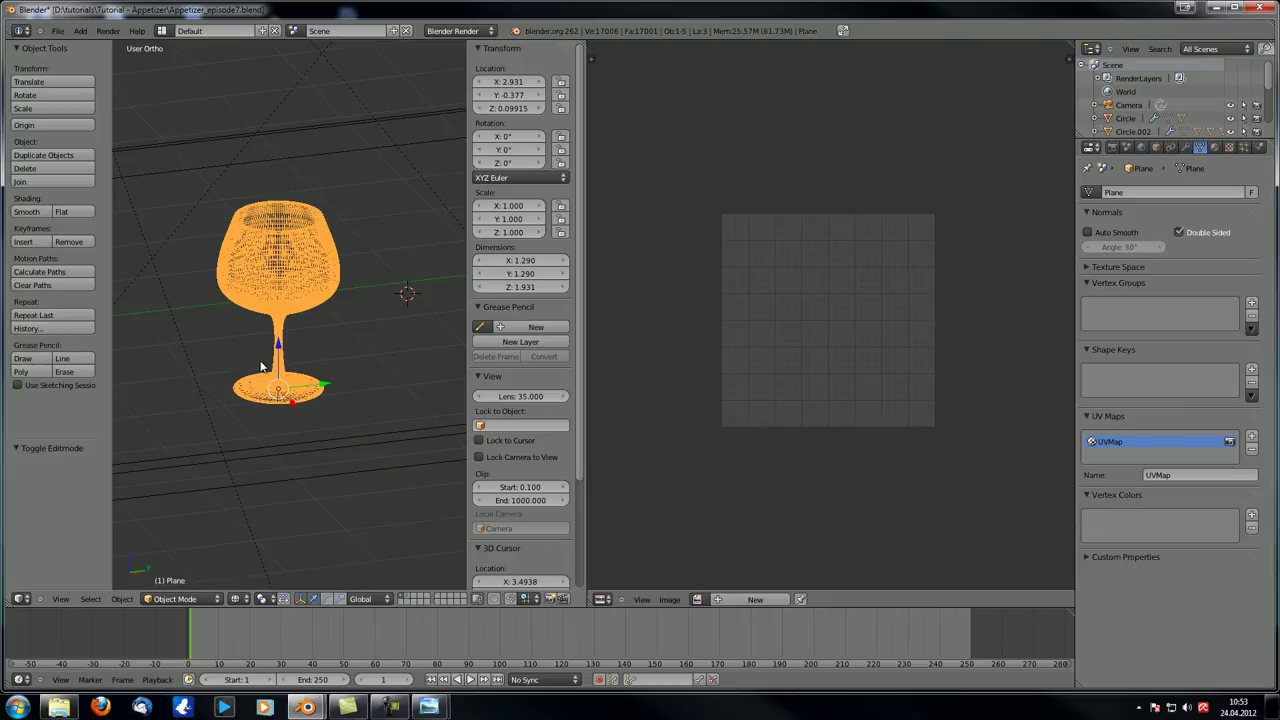
pyautogui.scroll(4, 251, 354)
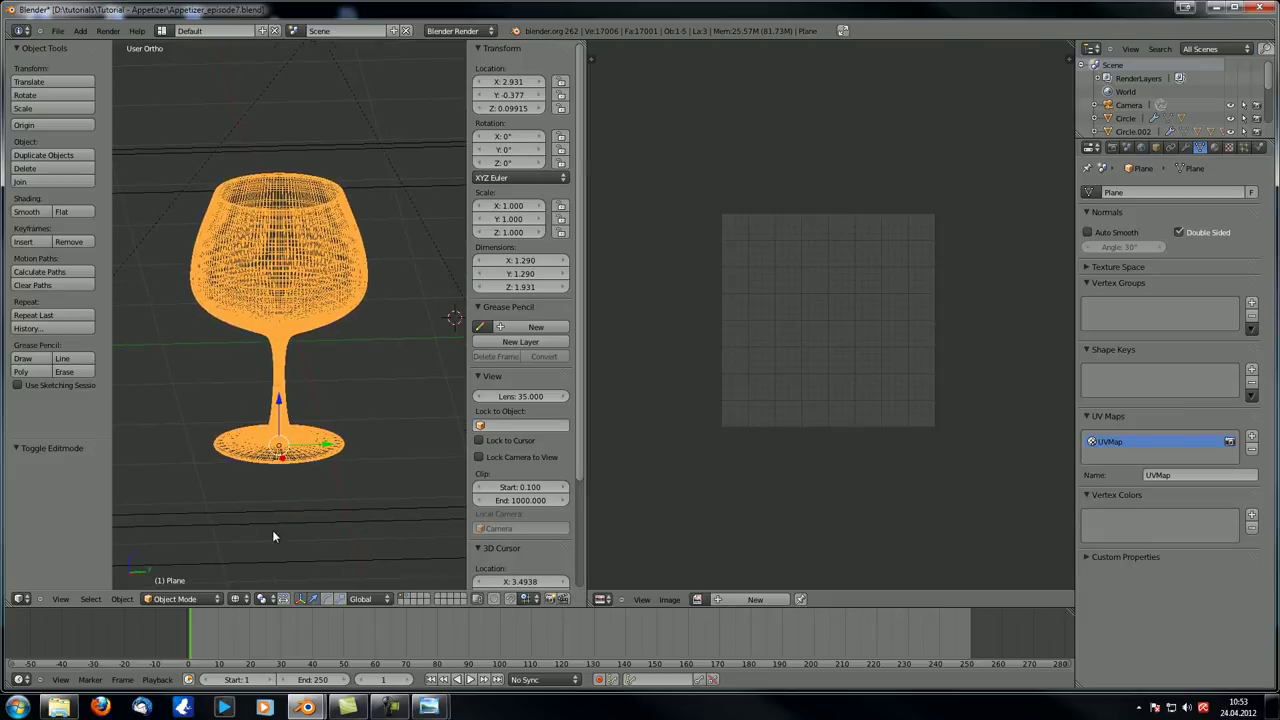
pyautogui.click(198, 600)
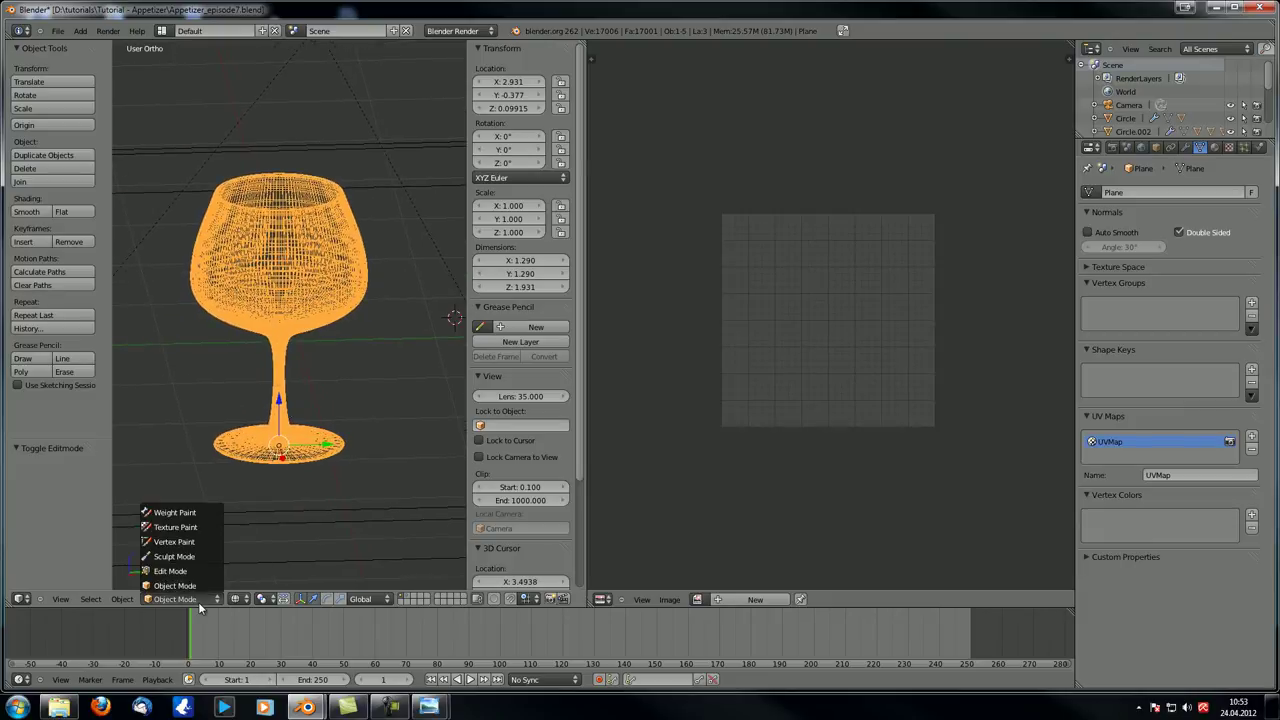
pyautogui.click(196, 527)
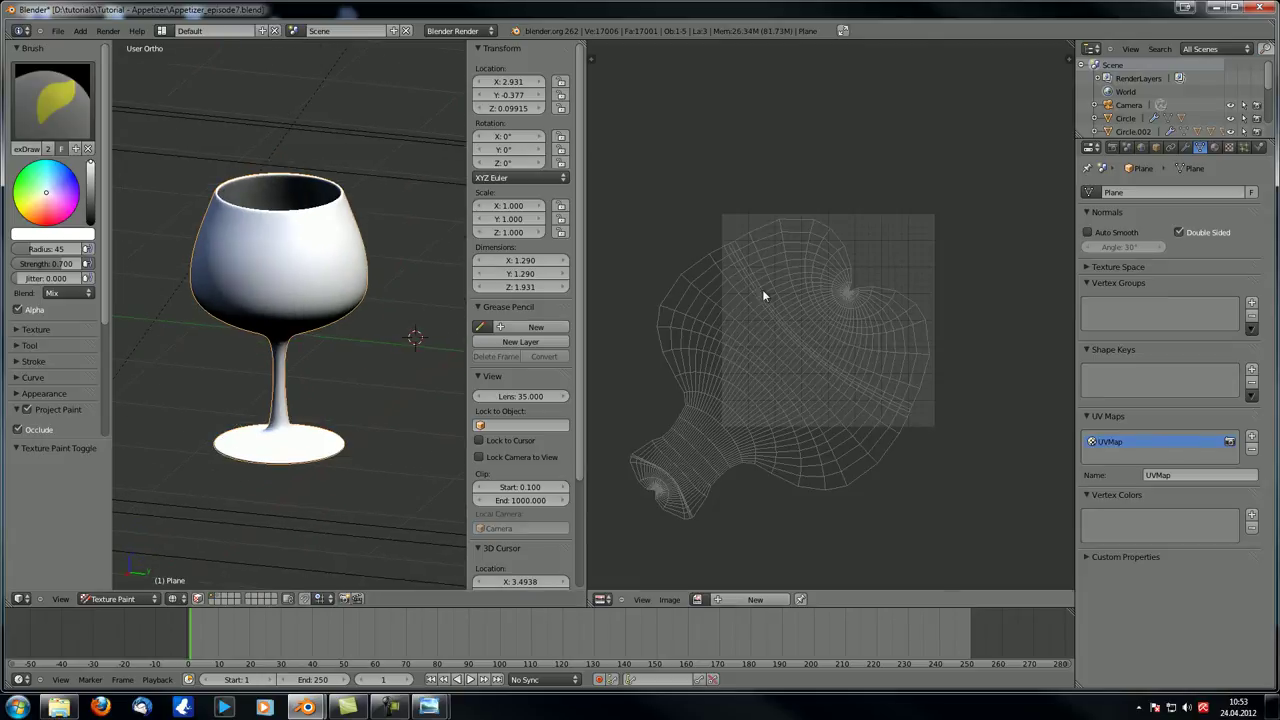
pyautogui.moveTo(300, 300); pyautogui.dragTo(280, 213, button='middle')
pyautogui.scroll(2, 228, 258)
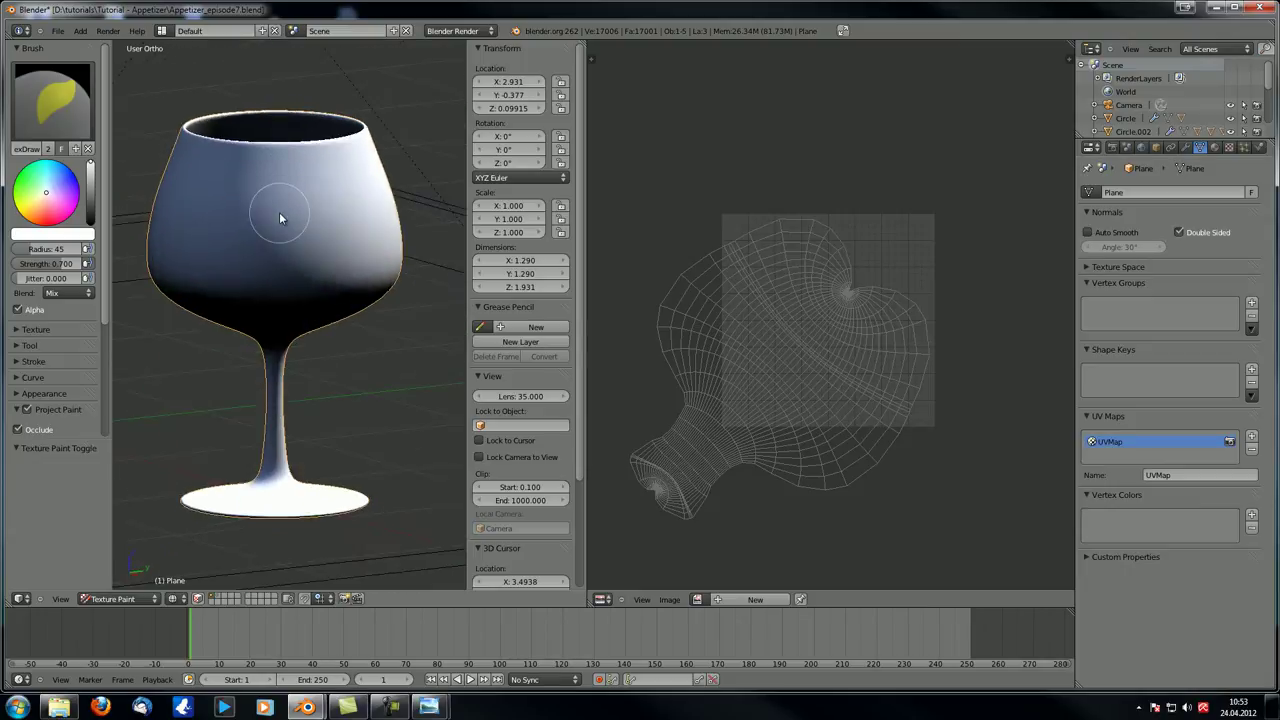
pyautogui.scroll(-3, 284, 217)
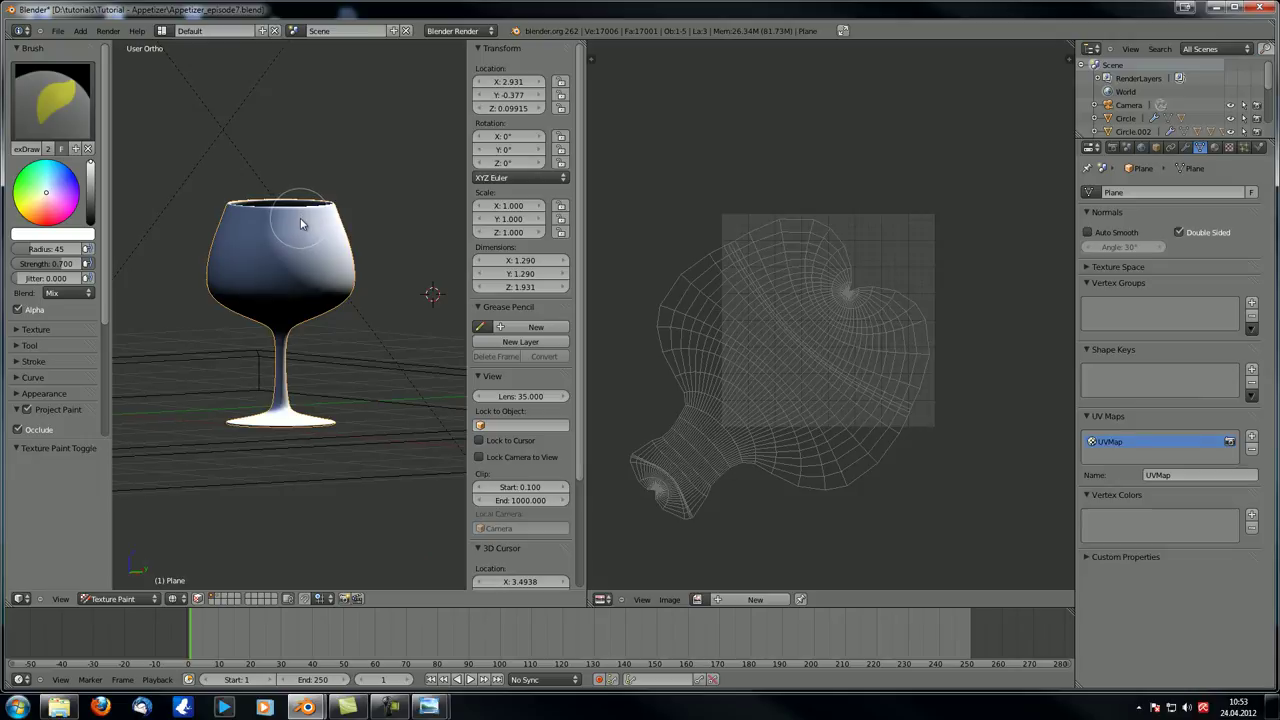
pyautogui.scroll(3, 272, 262)
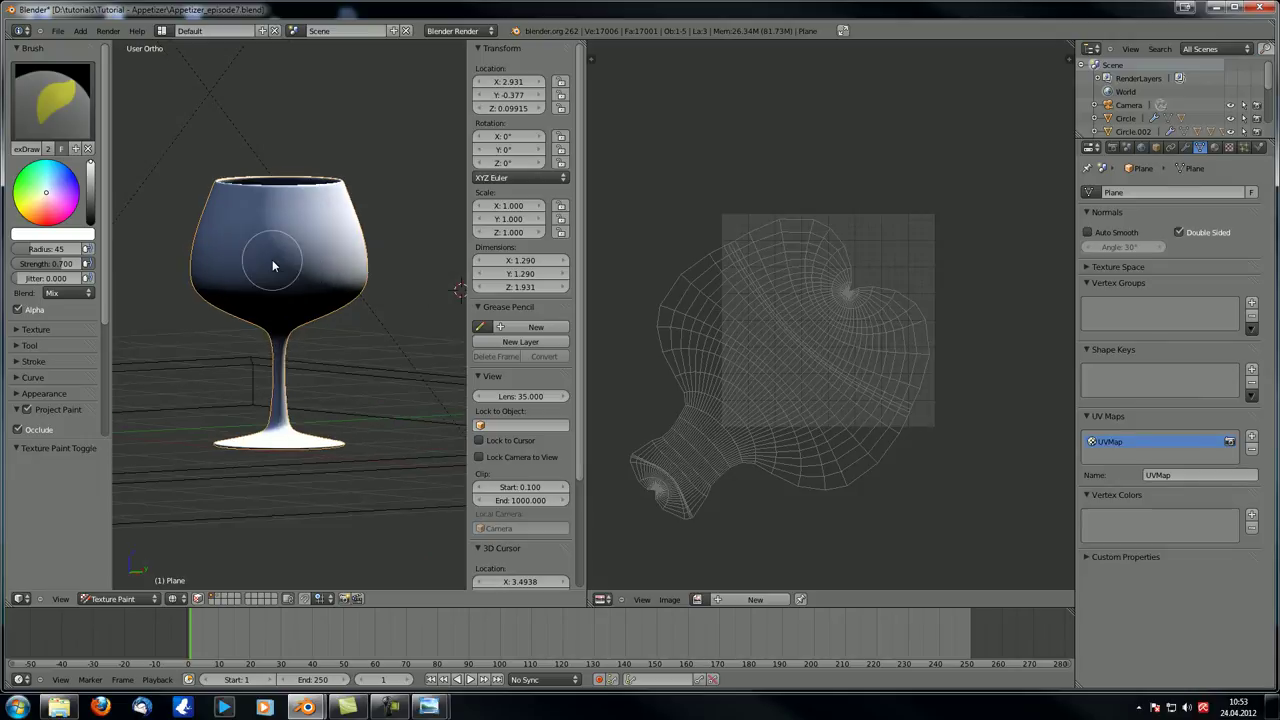
# - Return to mesh editing and select the edge loop at the inside bottom of the bowl, just above the stem
pyautogui.press('Tab')
pyautogui.moveTo(283, 306)
pyautogui.mouseDown(button='middle')
pyautogui.moveTo(272, 378)
pyautogui.moveTo(282, 430)
pyautogui.moveTo(297, 286)
pyautogui.mouseUp(button='middle')
pyautogui.keyDown('alt'); pyautogui.rightClick(286, 425); pyautogui.keyUp('alt')
pyautogui.scroll(2, 292, 400)
pyautogui.keyDown('shift'); pyautogui.moveTo(306, 551); pyautogui.dragTo(518, 288, button='middle'); pyautogui.keyUp('shift')
pyautogui.scroll(6, 215, 277)
pyautogui.scroll(-1, 516, 287)
pyautogui.scroll(3, 300, 268)
pyautogui.keyDown('alt'); pyautogui.rightClick(280, 217); pyautogui.keyUp('alt')
pyautogui.keyDown('alt'); pyautogui.rightClick(285, 222); pyautogui.keyUp('alt')
pyautogui.keyDown('alt'); pyautogui.rightClick(286, 222); pyautogui.keyUp('alt')
pyautogui.keyDown('alt'); pyautogui.rightClick(288, 220); pyautogui.keyUp('alt')
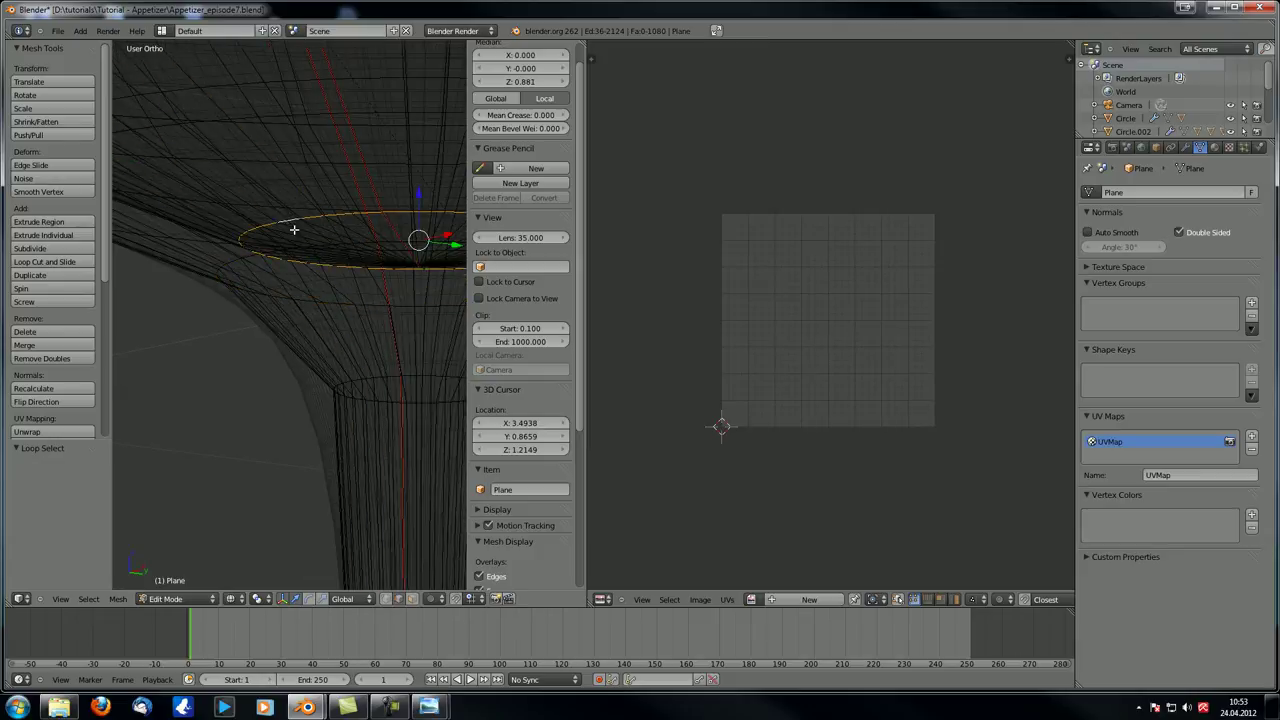
# - Grow the selection up to the middle of the inner bowl and hide all the other glass geometry
pyautogui.scroll(-6, 294, 230)
pyautogui.press('ctrl+KP_Add')
pyautogui.press('ctrl+KP_Add')
pyautogui.press('ctrl+KP_Add')
pyautogui.moveTo(290, 296); pyautogui.dragTo(289, 288, button='middle')
pyautogui.press('ctrl+KP_Add')
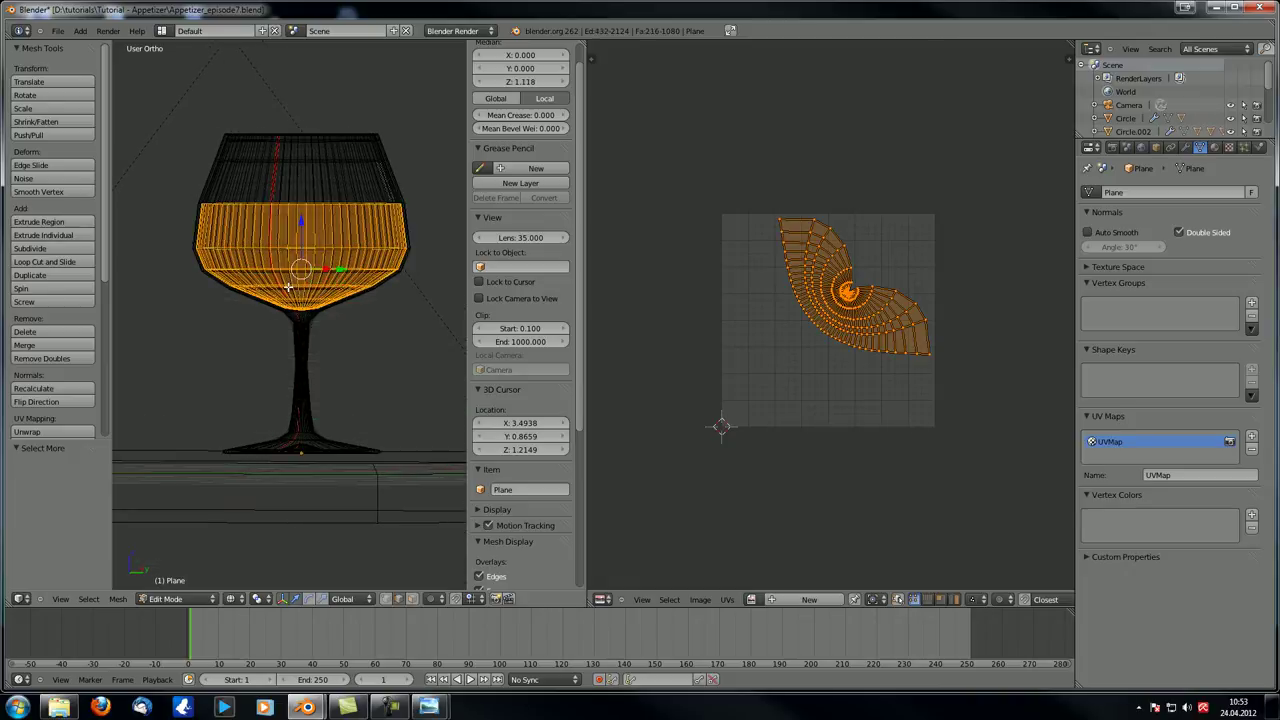
pyautogui.scroll(2, 288, 287)
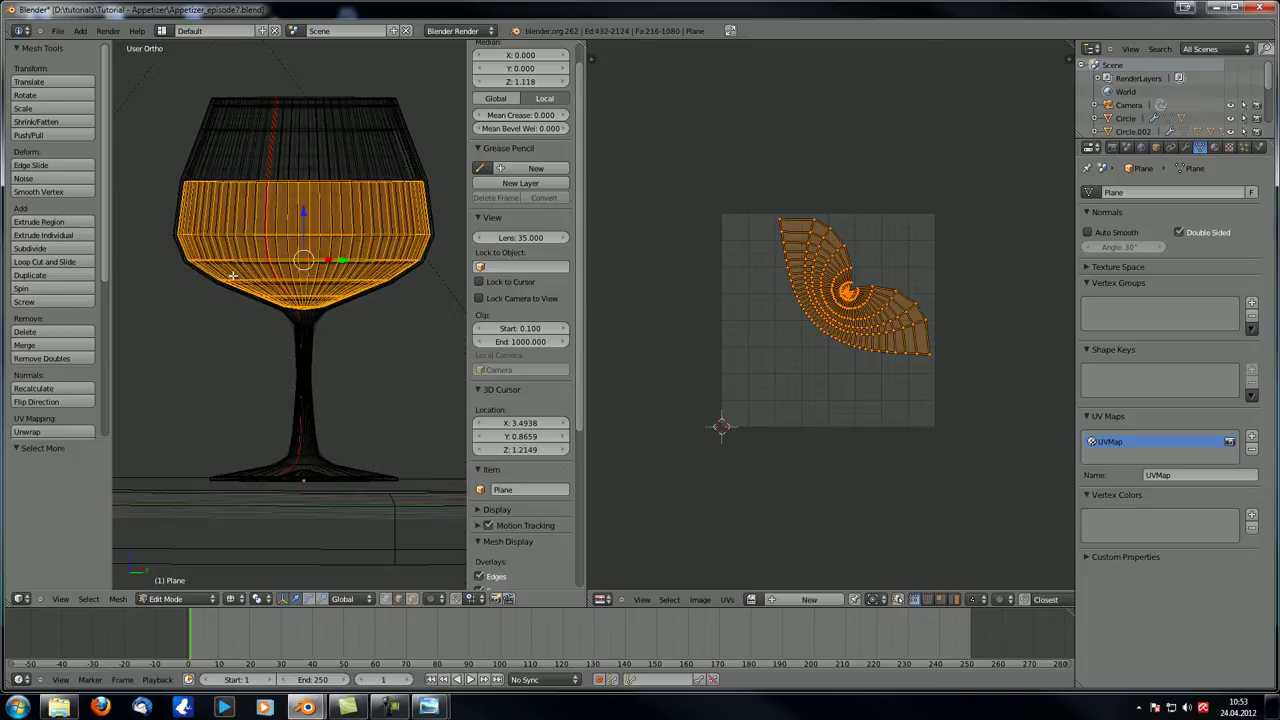
pyautogui.hotkey('ctrl', 'i')
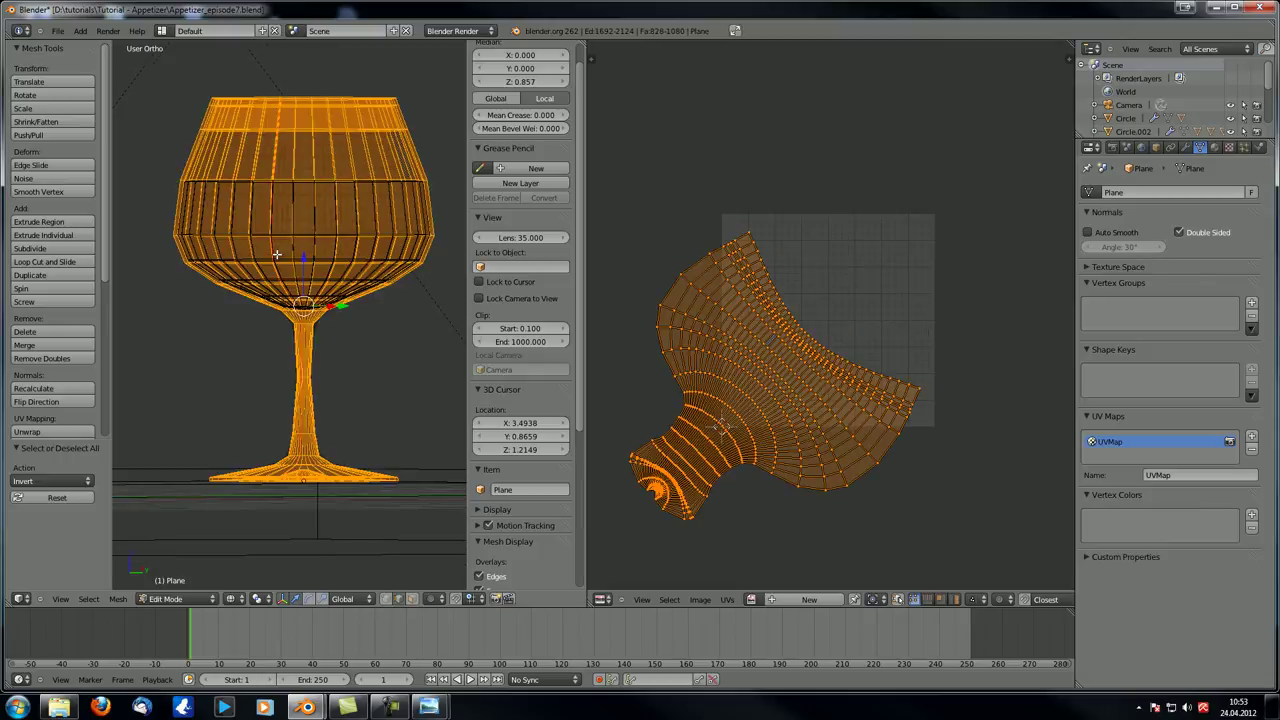
pyautogui.press('h')
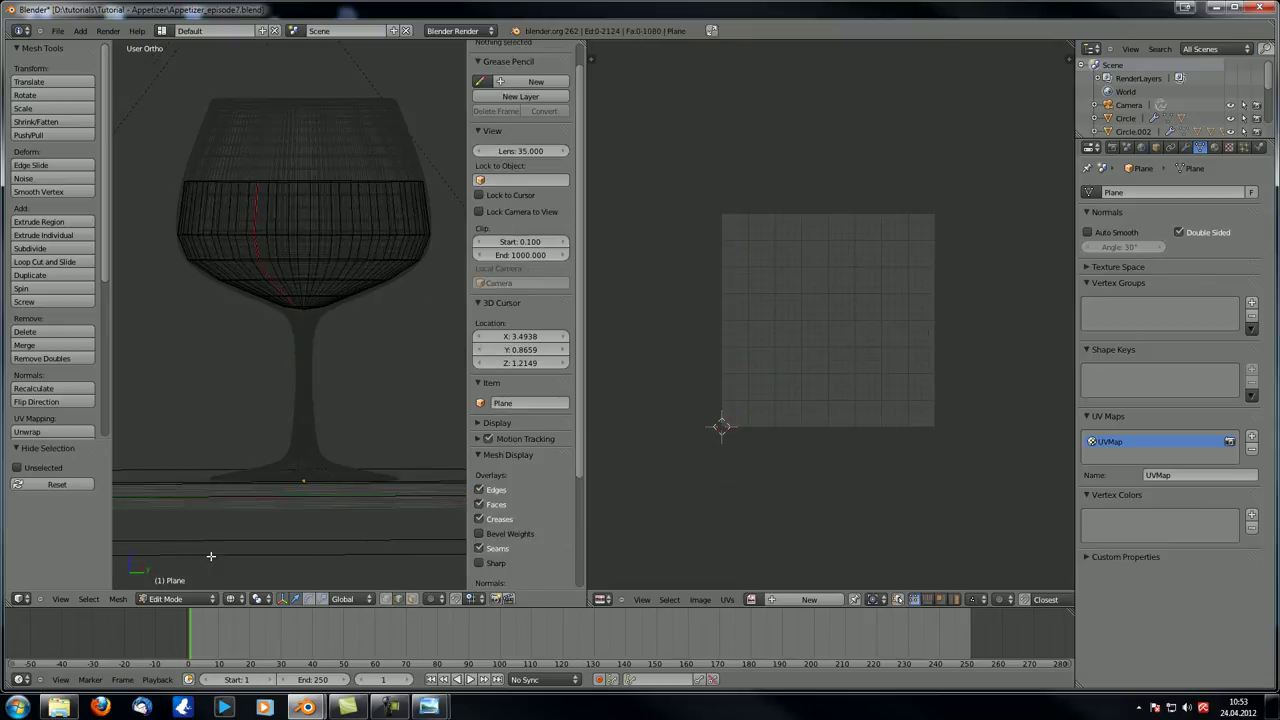
# - Switch the glass to Texture Paint mode with face selection masking enabled
pyautogui.click(165, 598)
pyautogui.click(202, 527)
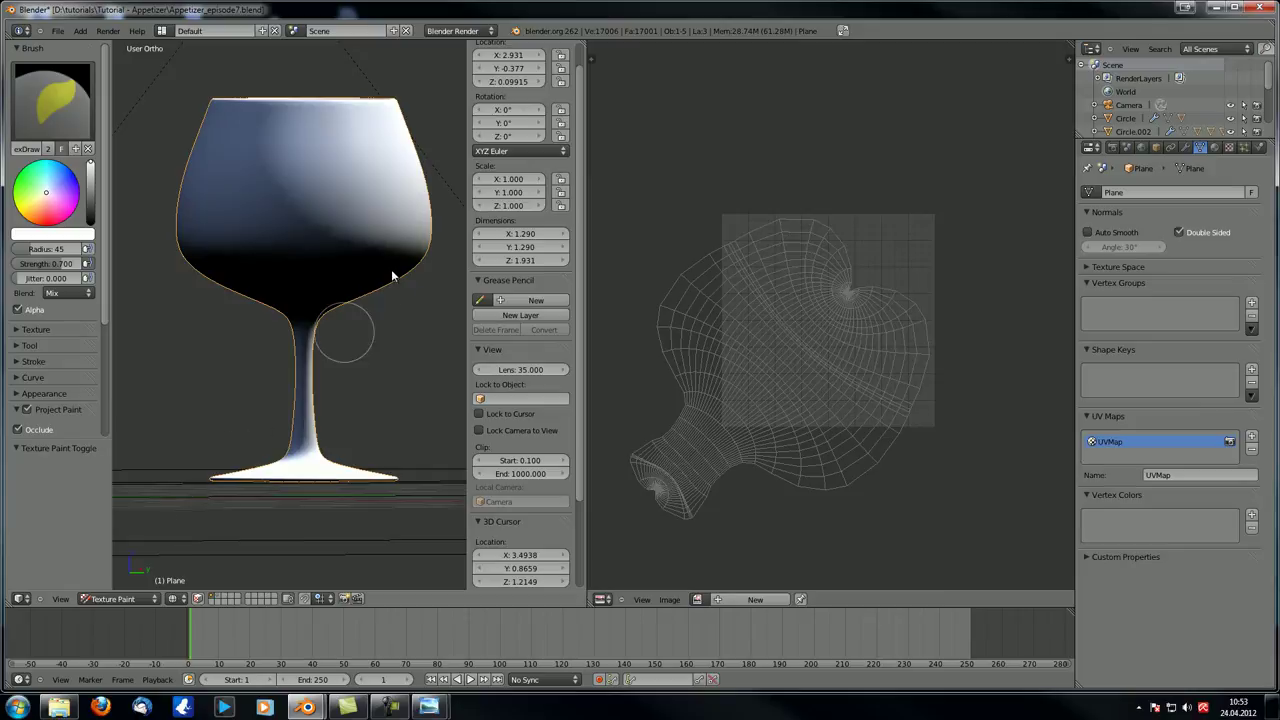
pyautogui.moveTo(337, 329); pyautogui.dragTo(320, 286, button='middle')
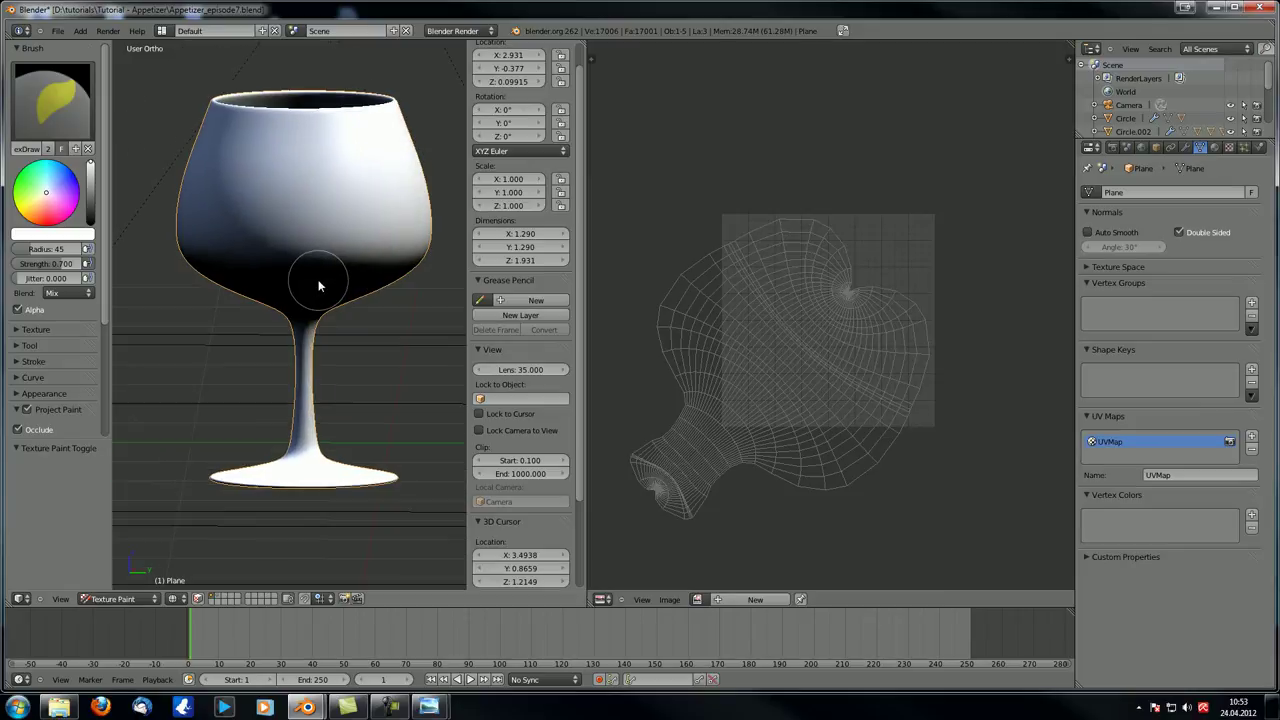
pyautogui.click(199, 599)
# - Examine the isolated lower inner bowl from several angles and compare it with the glass's UV layout
pyautogui.moveTo(330, 266); pyautogui.dragTo(313, 321, button='middle')
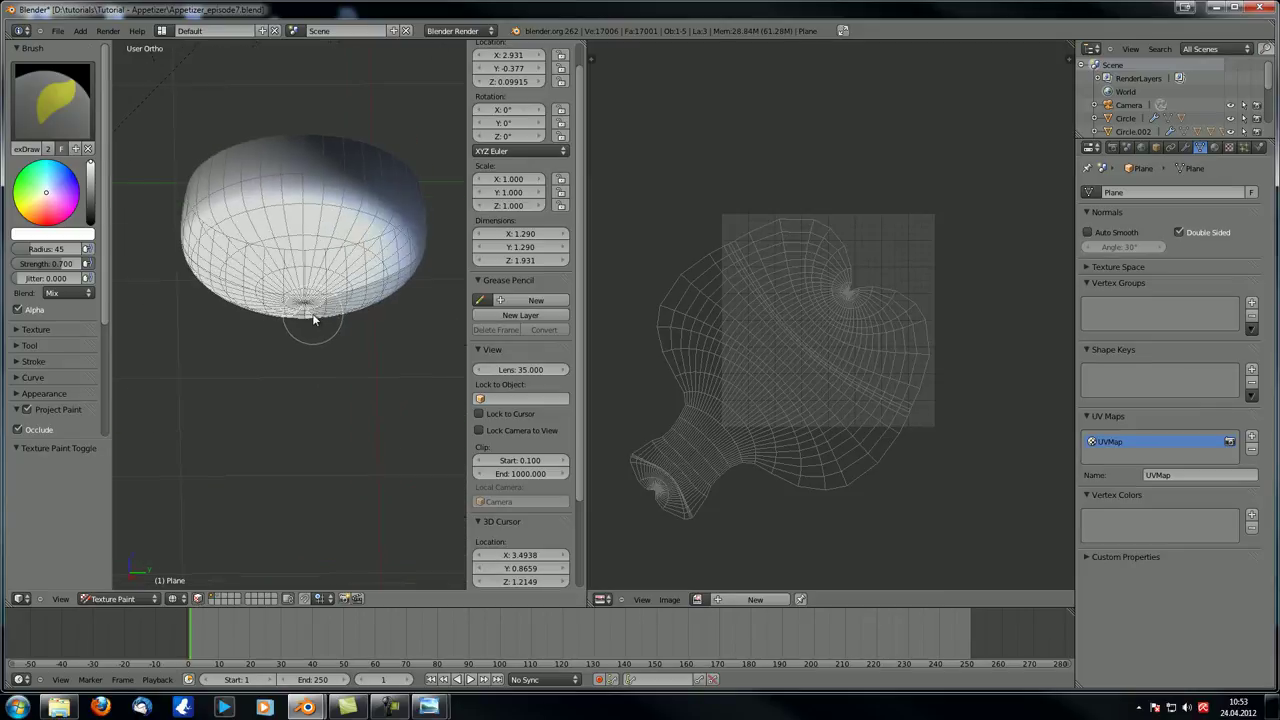
pyautogui.moveTo(303, 250); pyautogui.dragTo(320, 352, button='middle')
pyautogui.scroll(-1, 319, 348)
pyautogui.scroll(2, 313, 340)
pyautogui.keyDown('shift'); pyautogui.moveTo(314, 284); pyautogui.dragTo(309, 325, button='middle'); pyautogui.keyUp('shift')
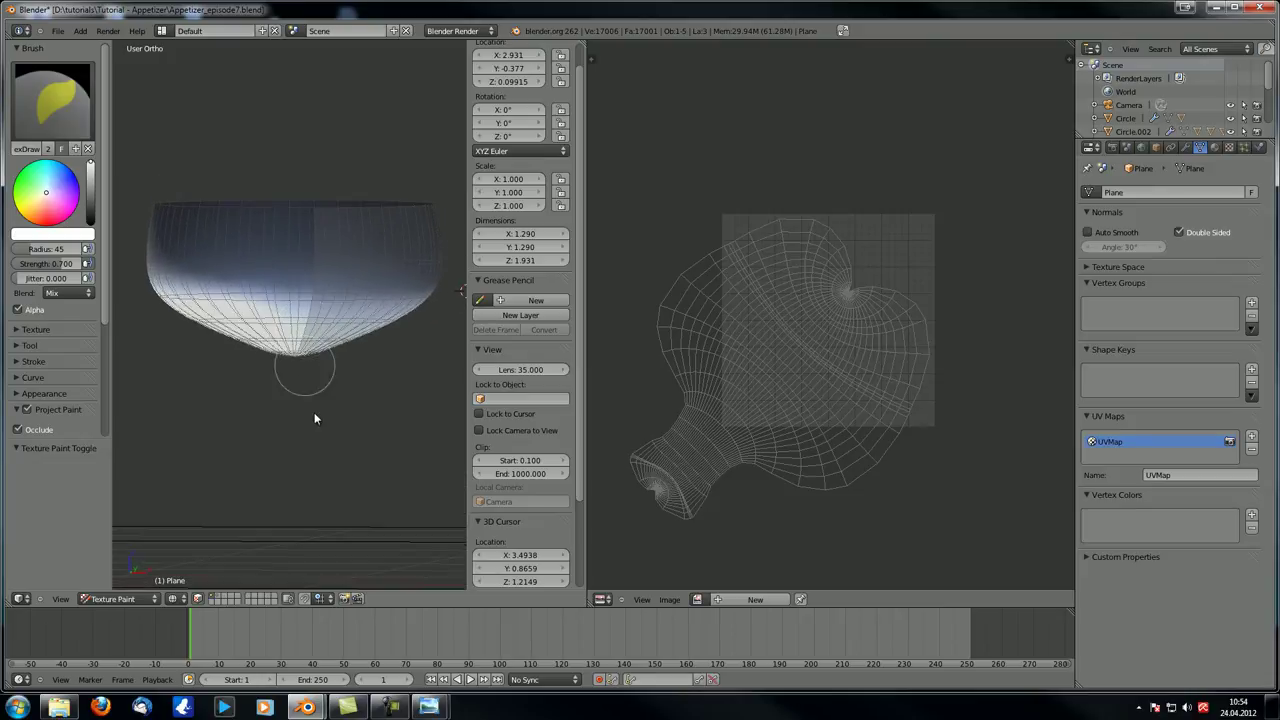
pyautogui.moveTo(810, 426); pyautogui.dragTo(808, 402, button='middle')
pyautogui.scroll(2, 814, 431)
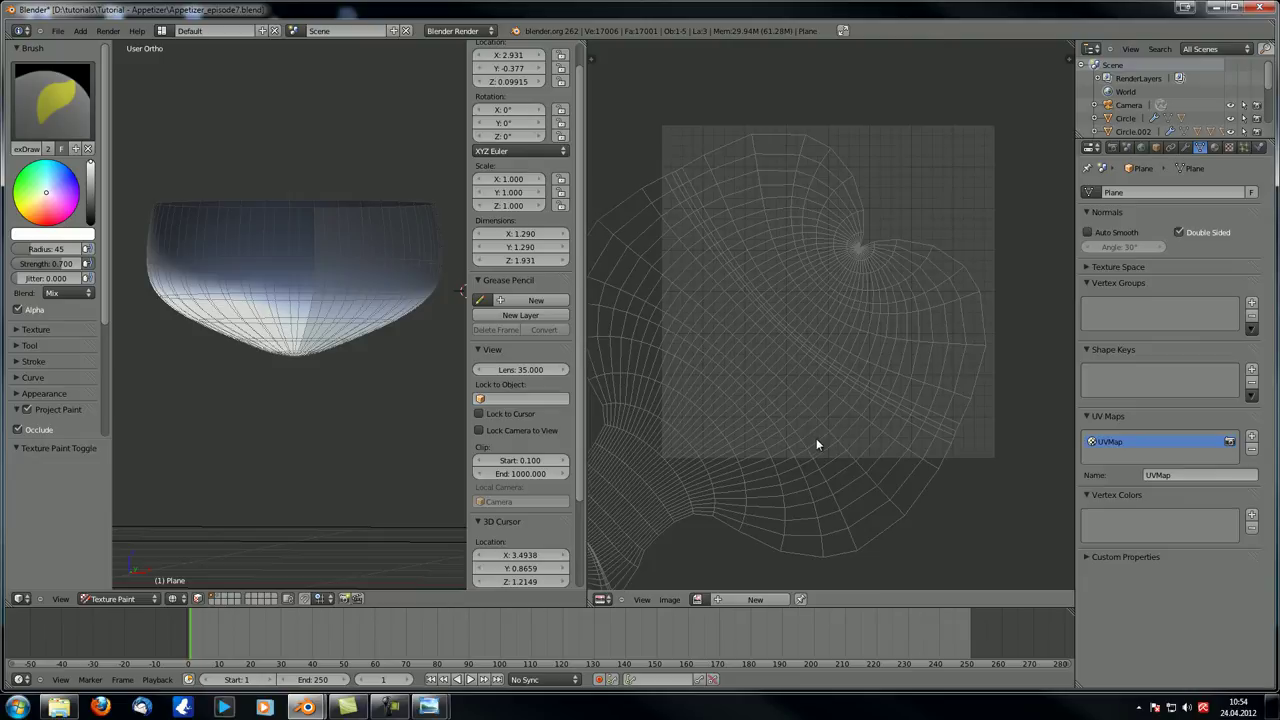
pyautogui.scroll(-1, 816, 438)
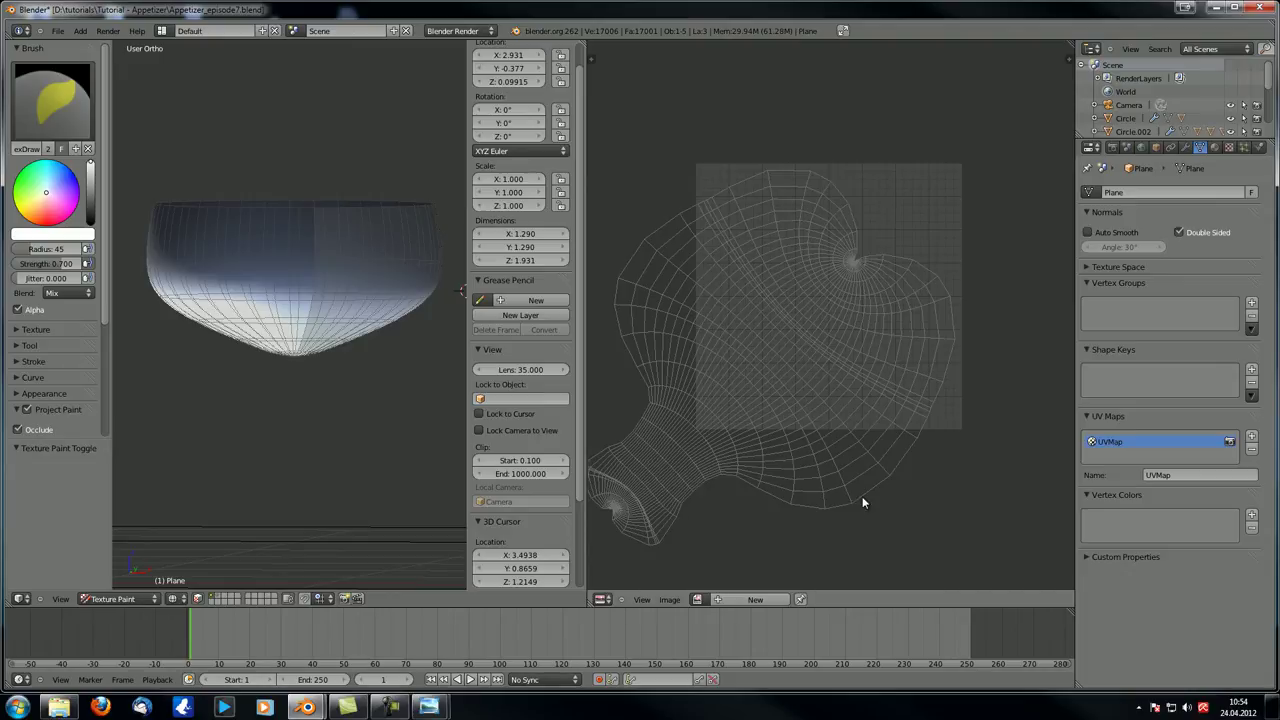
pyautogui.scroll(2, 300, 246)
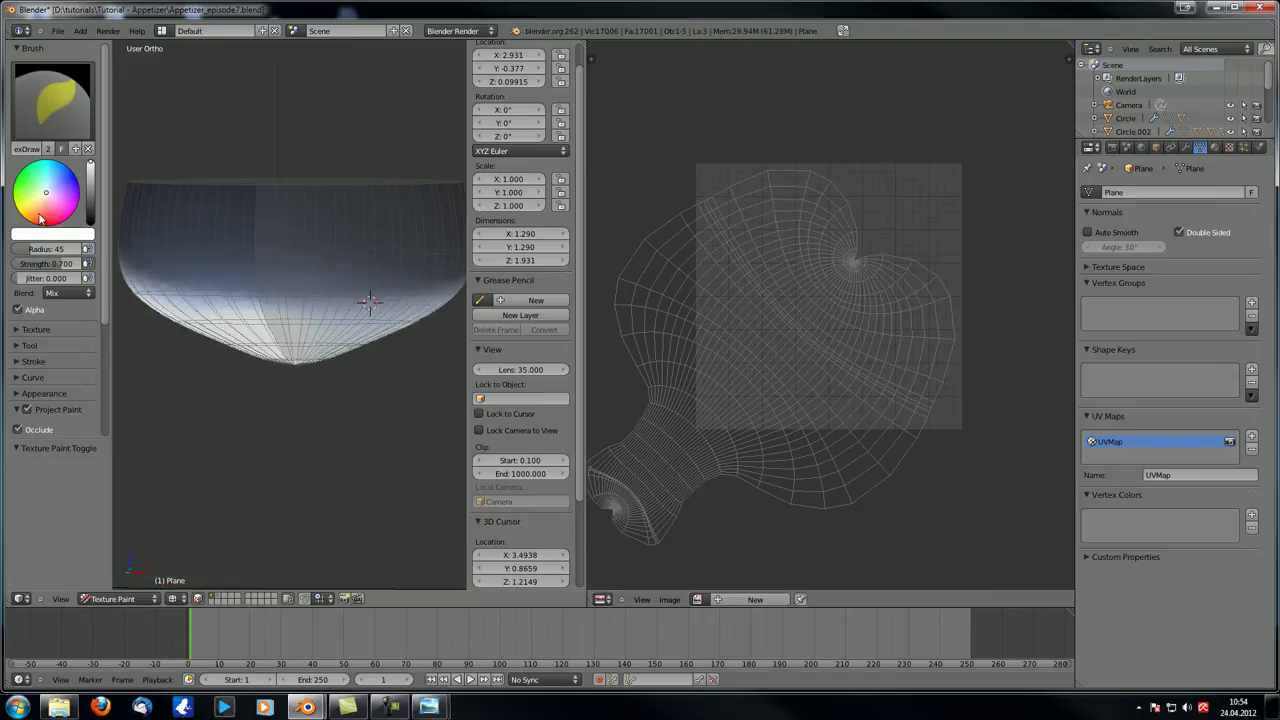
# - Turn off the Occlude, Cull and Normal options for Project Paint
pyautogui.click(17, 331)
pyautogui.click(18, 331)
pyautogui.scroll(-1, 31, 344)
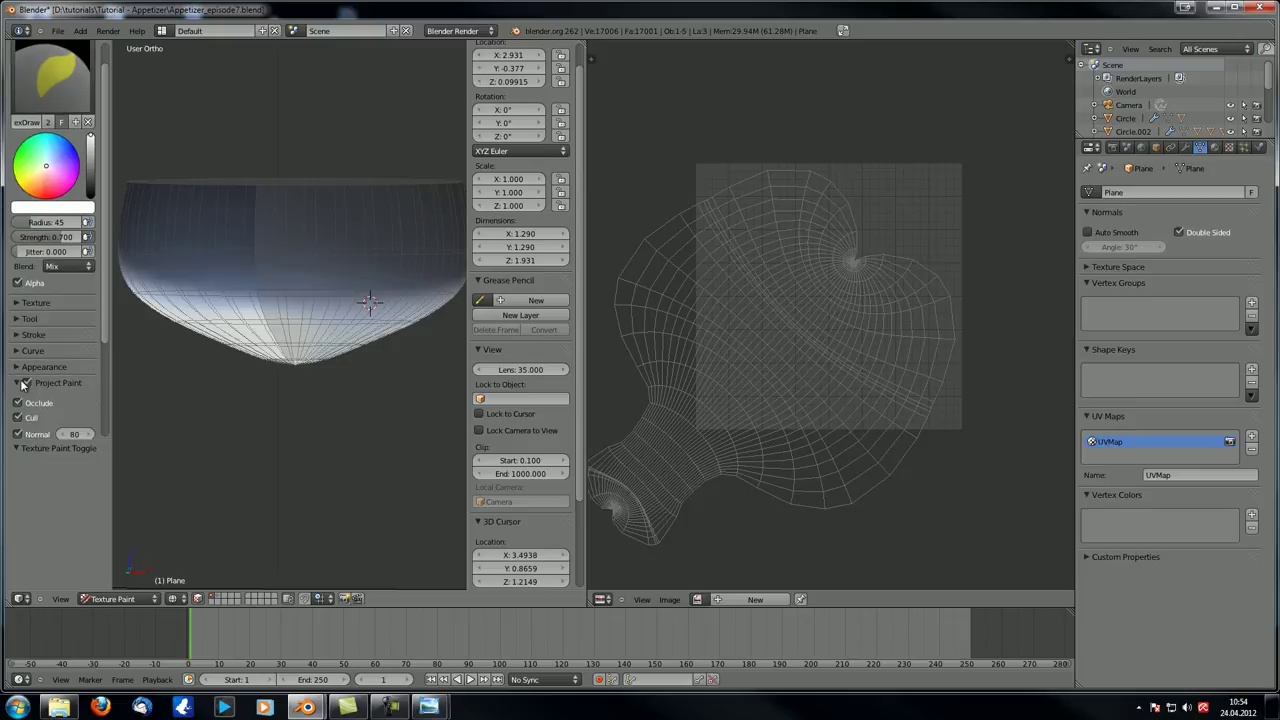
pyautogui.click(17, 380)
pyautogui.click(17, 364)
pyautogui.click(17, 349)
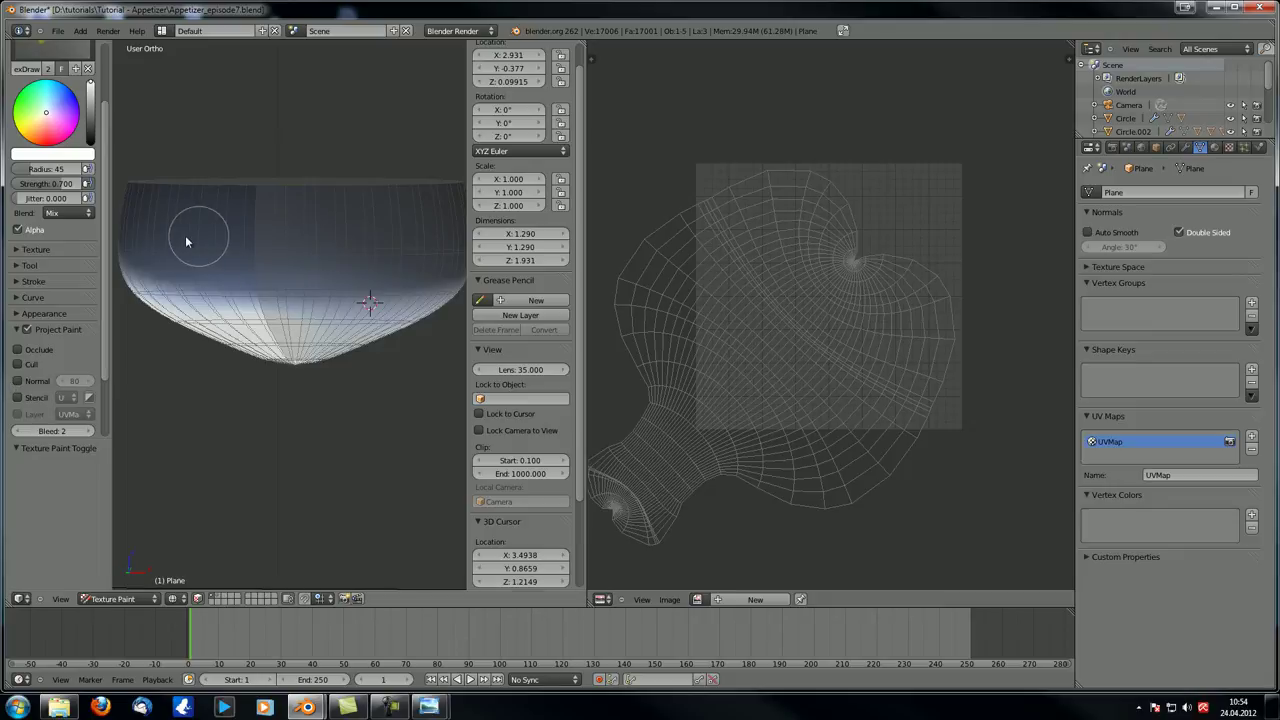
# - Try a brush stroke across the lower bowl and assign the coloured_glass image to the image editor
pyautogui.scroll(-2, 157, 390)
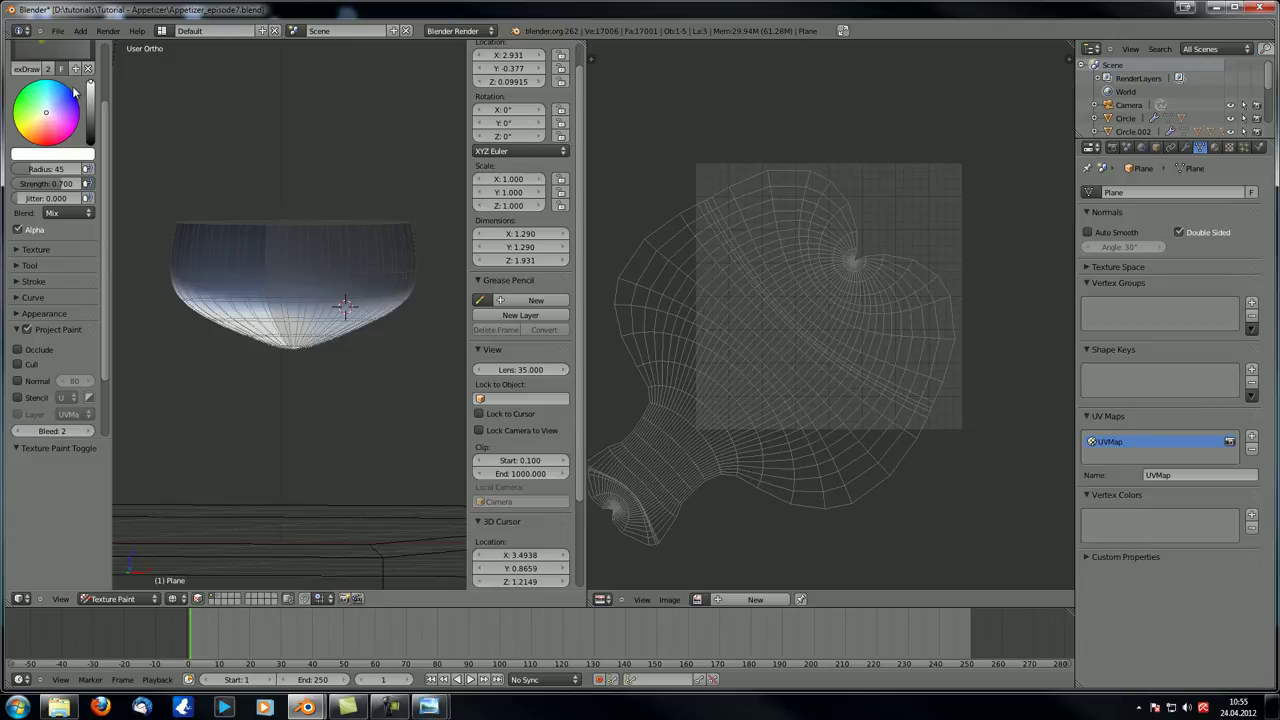
pyautogui.moveTo(246, 316); pyautogui.dragTo(348, 320)
pyautogui.click(669, 599)
pyautogui.click(697, 599)
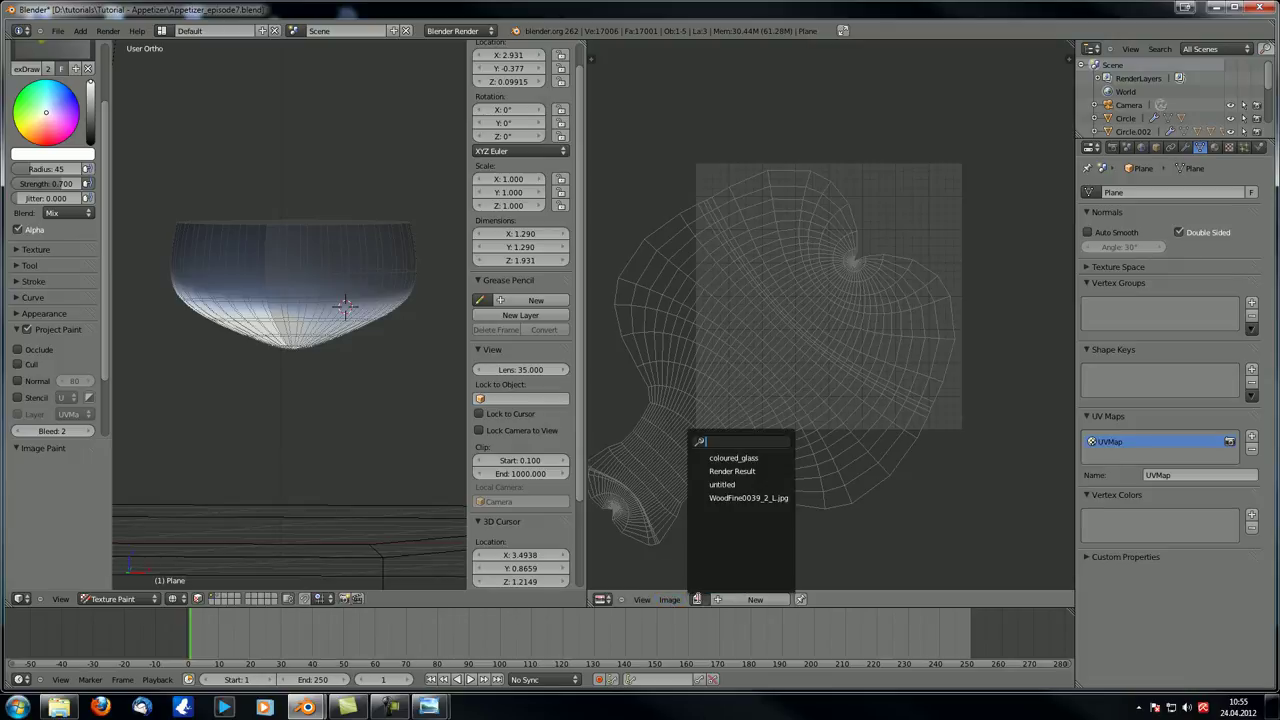
pyautogui.click(740, 457)
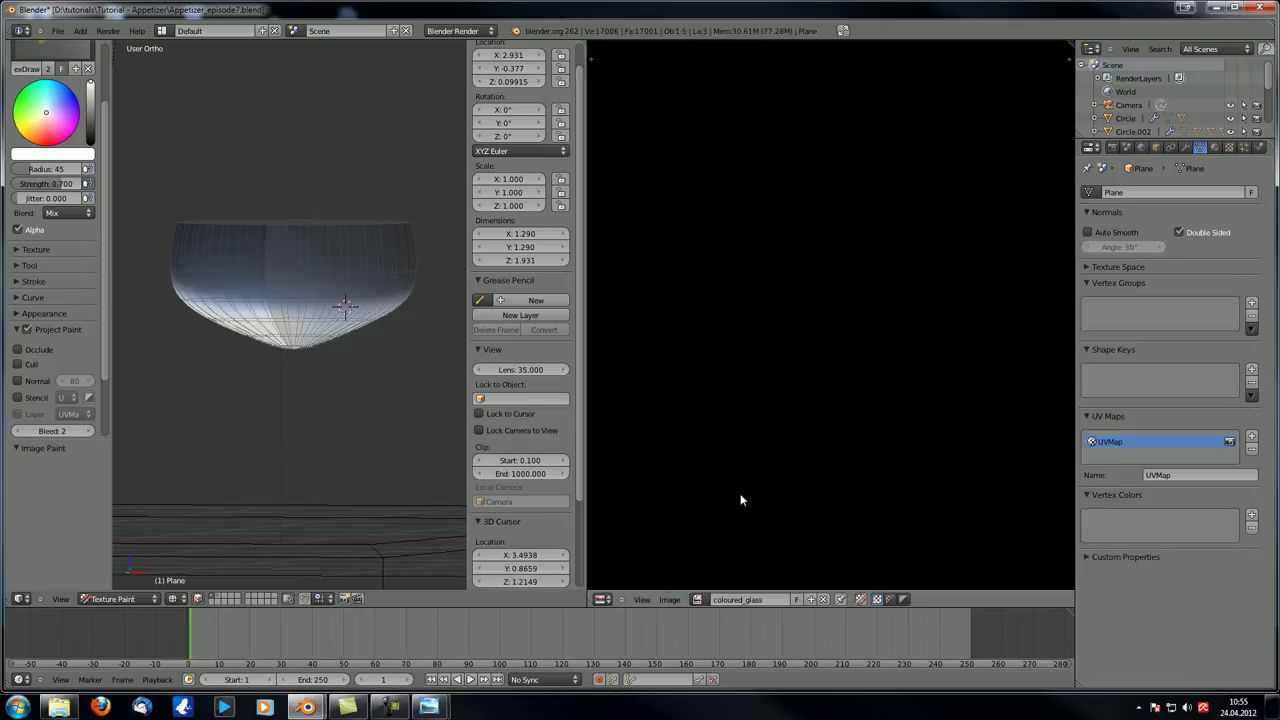
pyautogui.scroll(2, 740, 500)
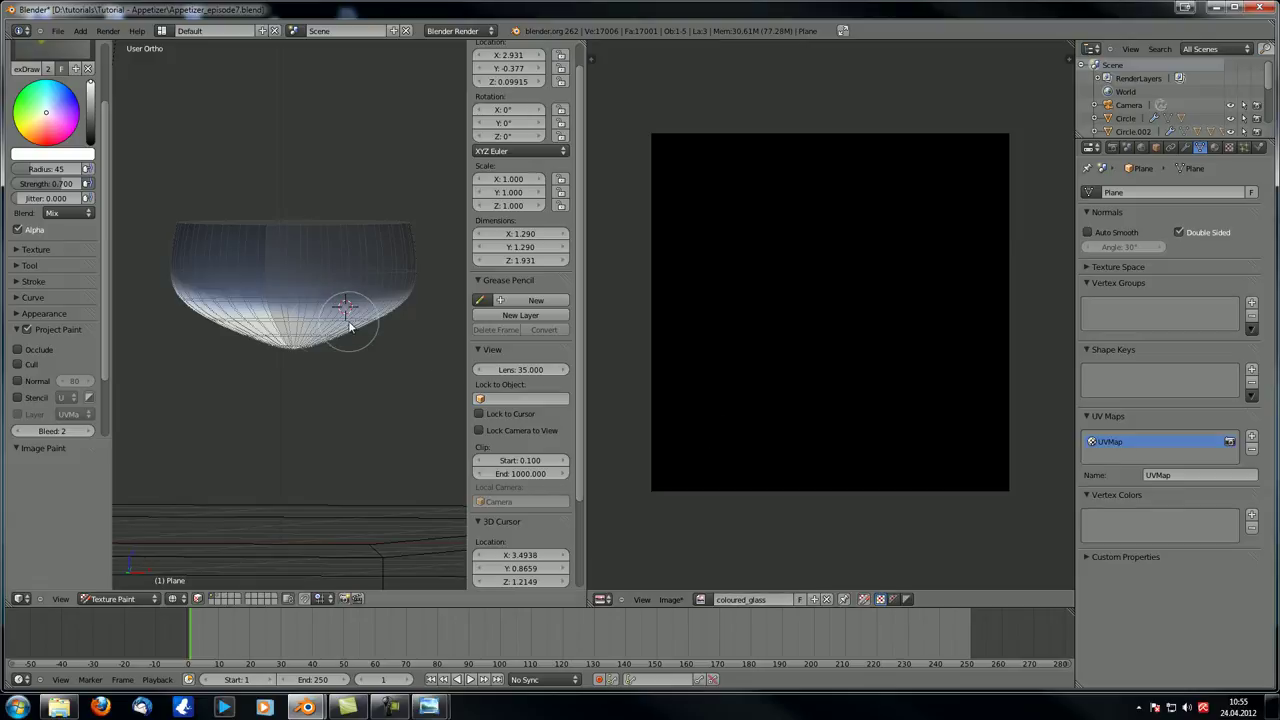
# - Return to Edit Mode, reveal the hidden glass geometry and select the whole mesh
pyautogui.press('Tab')
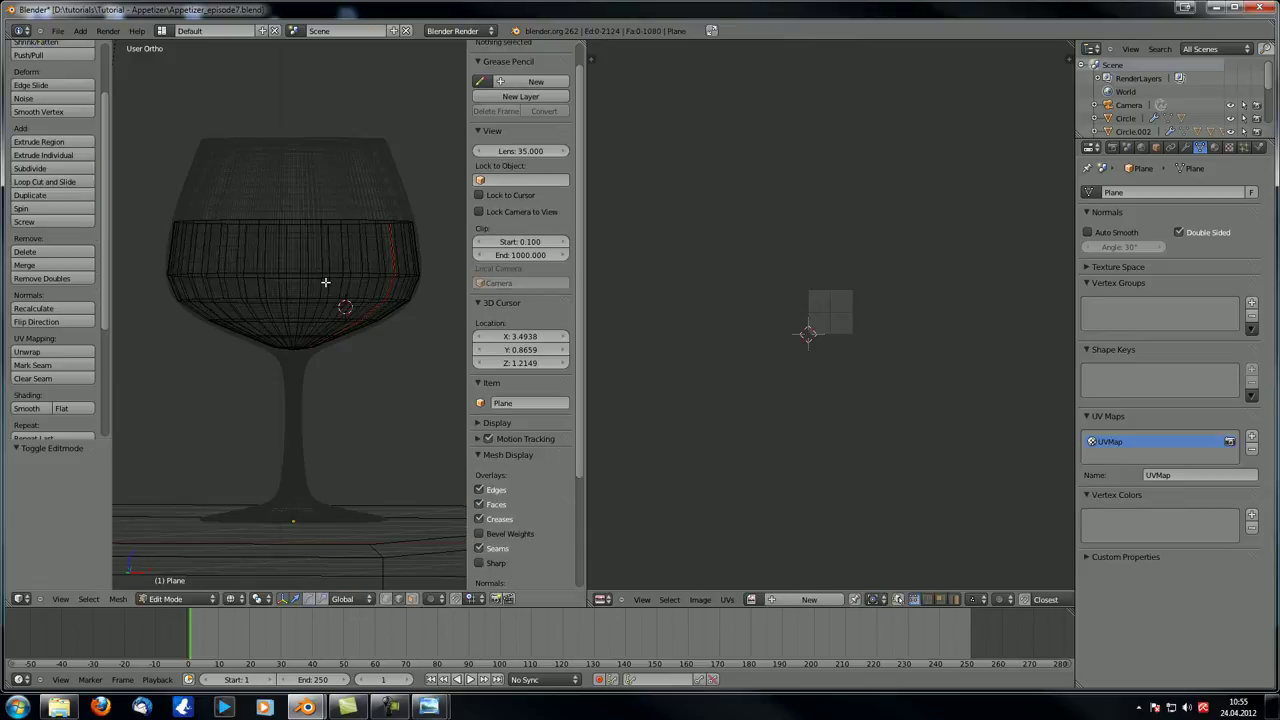
pyautogui.press('a')
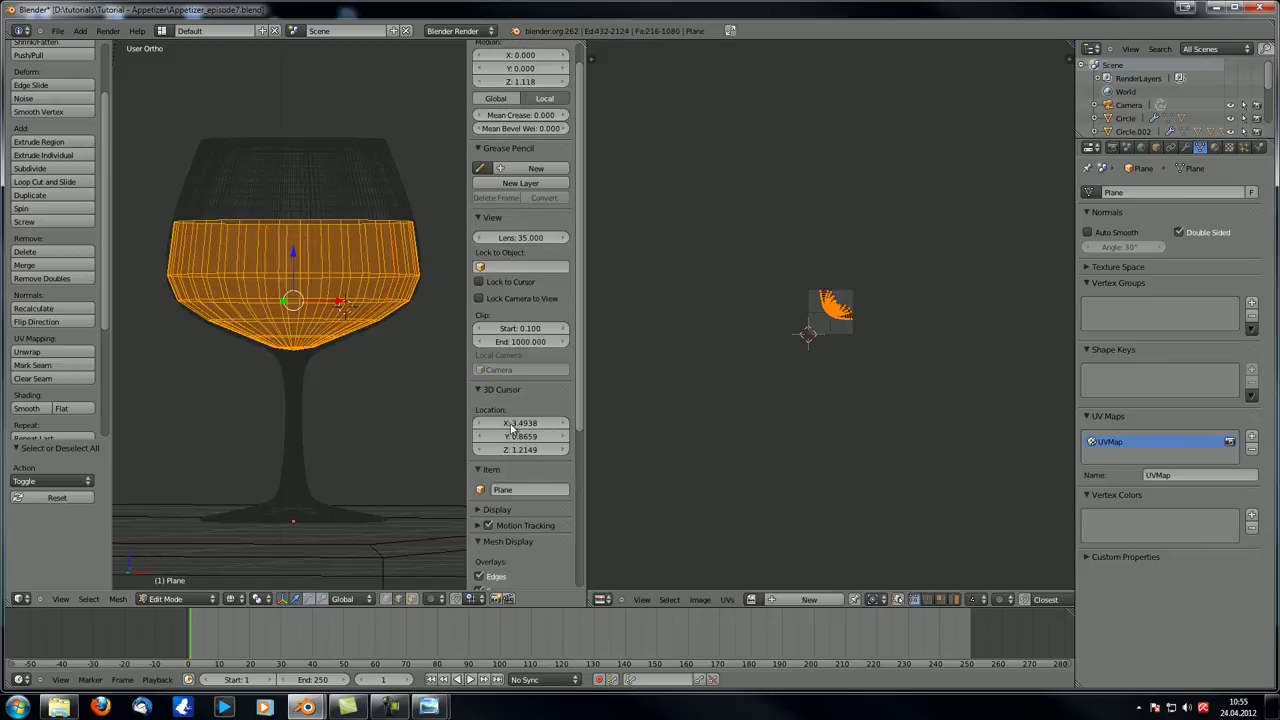
pyautogui.click(751, 599)
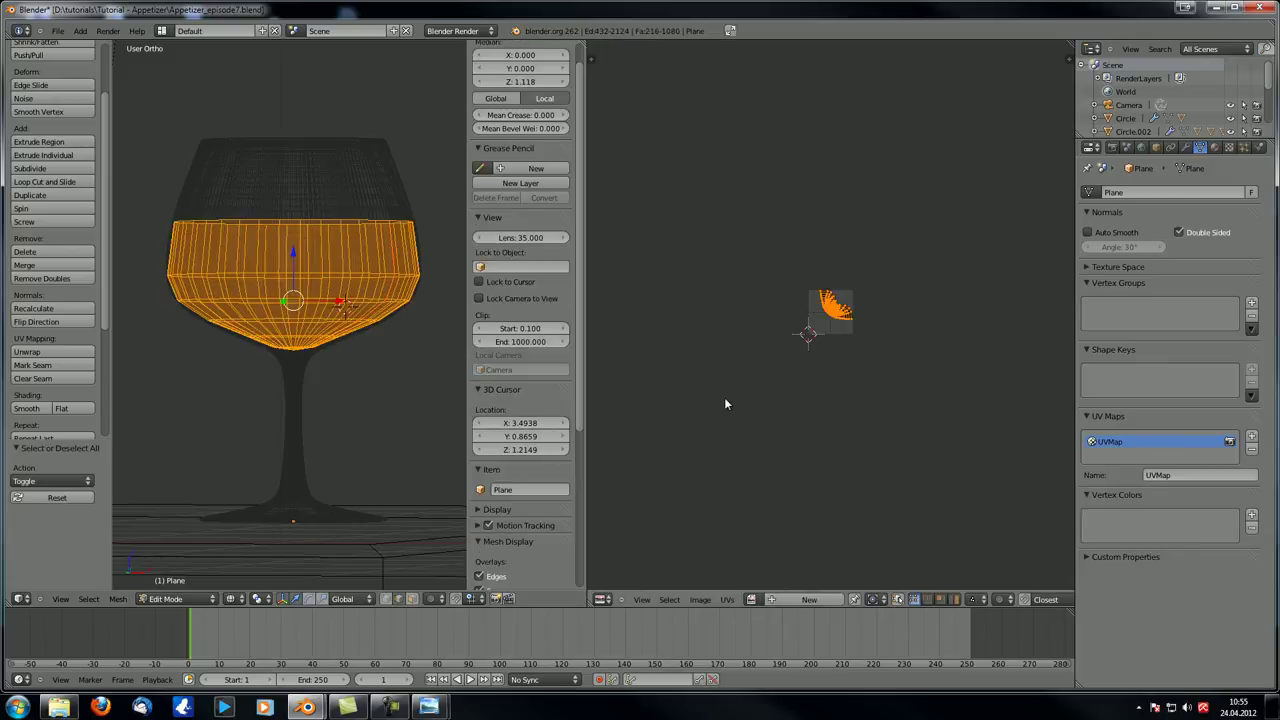
pyautogui.moveTo(748, 385); pyautogui.dragTo(734, 390, button='middle')
pyautogui.press('Tab')
pyautogui.press('Tab')
pyautogui.press('a')
pyautogui.press('a')
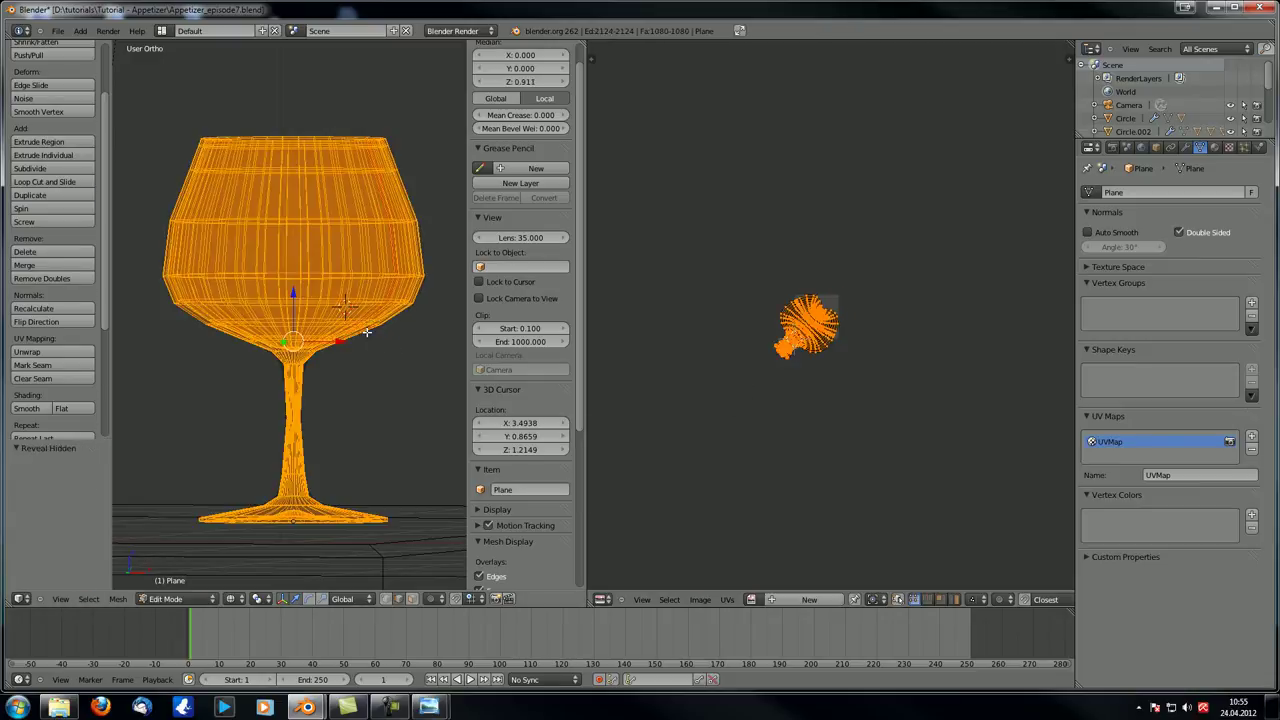
# - Assign the coloured_glass image to the UV layout of the whole glass mesh
pyautogui.click(751, 599)
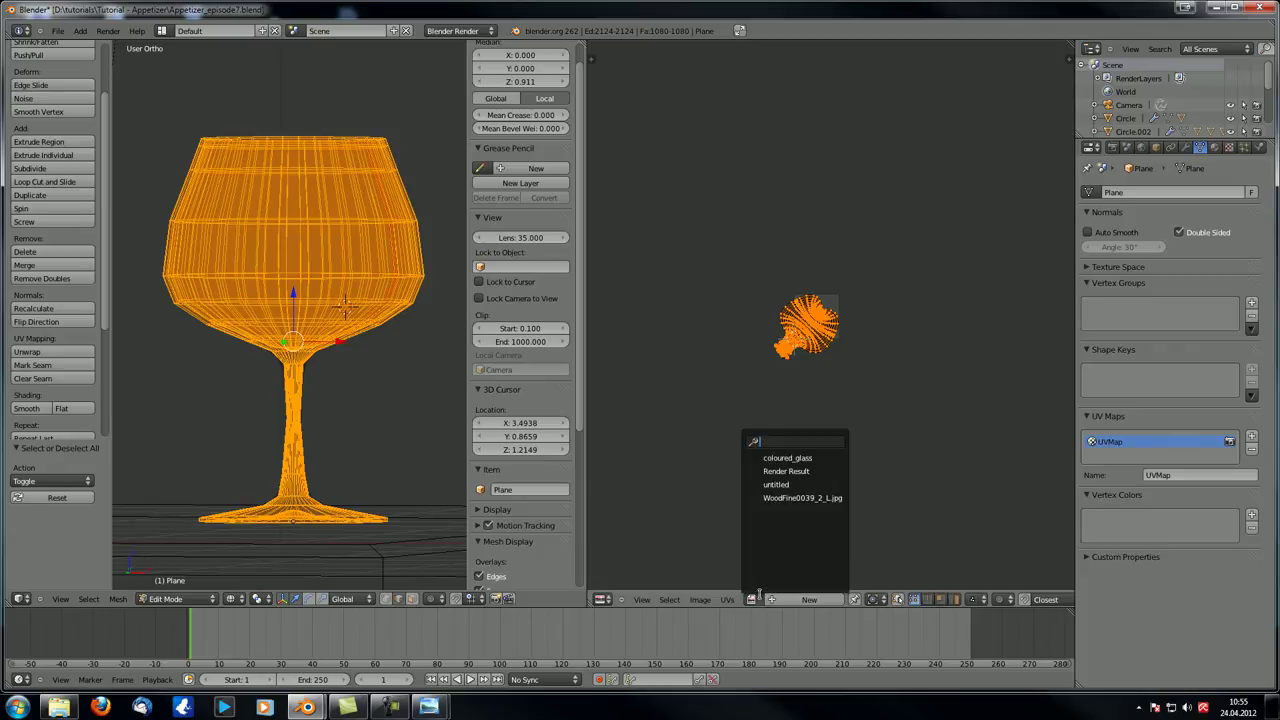
pyautogui.click(800, 458)
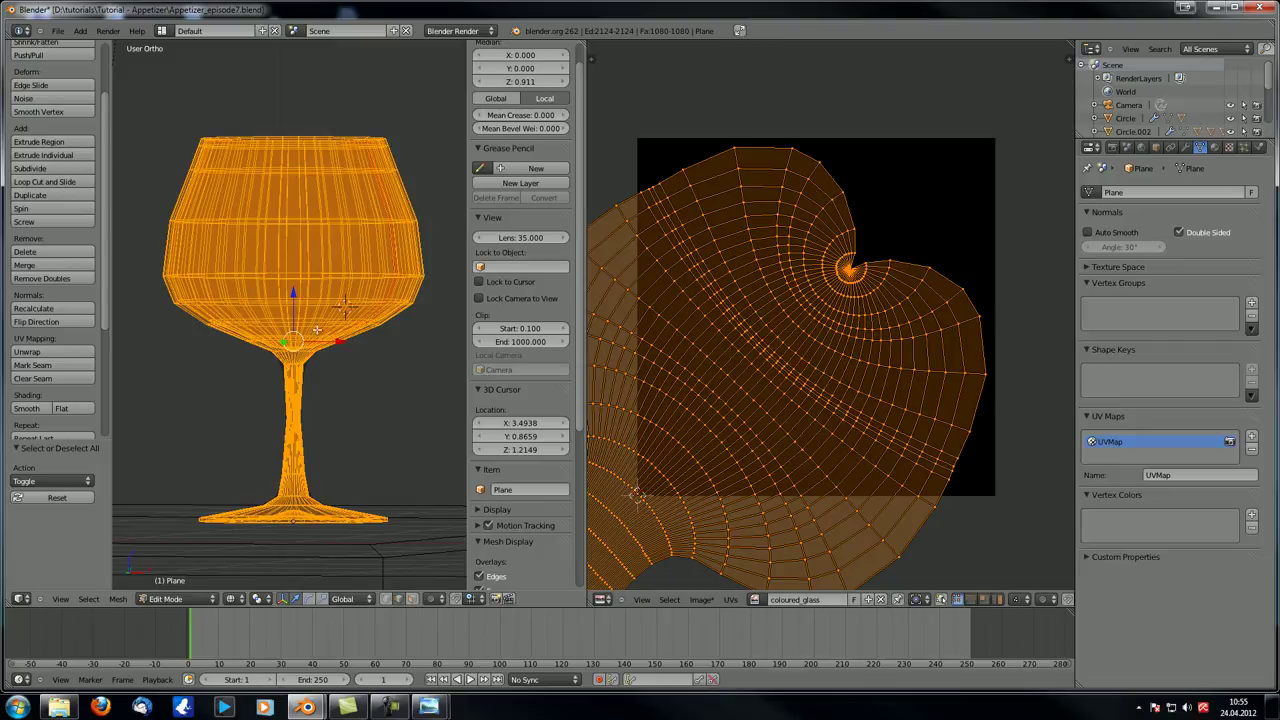
# - Select the edge loop near the bottom of the inner bowl and grow the selection over the lower inner bowl
pyautogui.keyDown('alt'); pyautogui.rightClick(300, 334); pyautogui.keyUp('alt')
pyautogui.scroll(5, 315, 354)
pyautogui.keyDown('alt'); pyautogui.rightClick(312, 353); pyautogui.keyUp('alt')
pyautogui.keyDown('alt'); pyautogui.rightClick(319, 351); pyautogui.keyUp('alt')
pyautogui.keyDown('alt'); pyautogui.rightClick(228, 349); pyautogui.keyUp('alt')
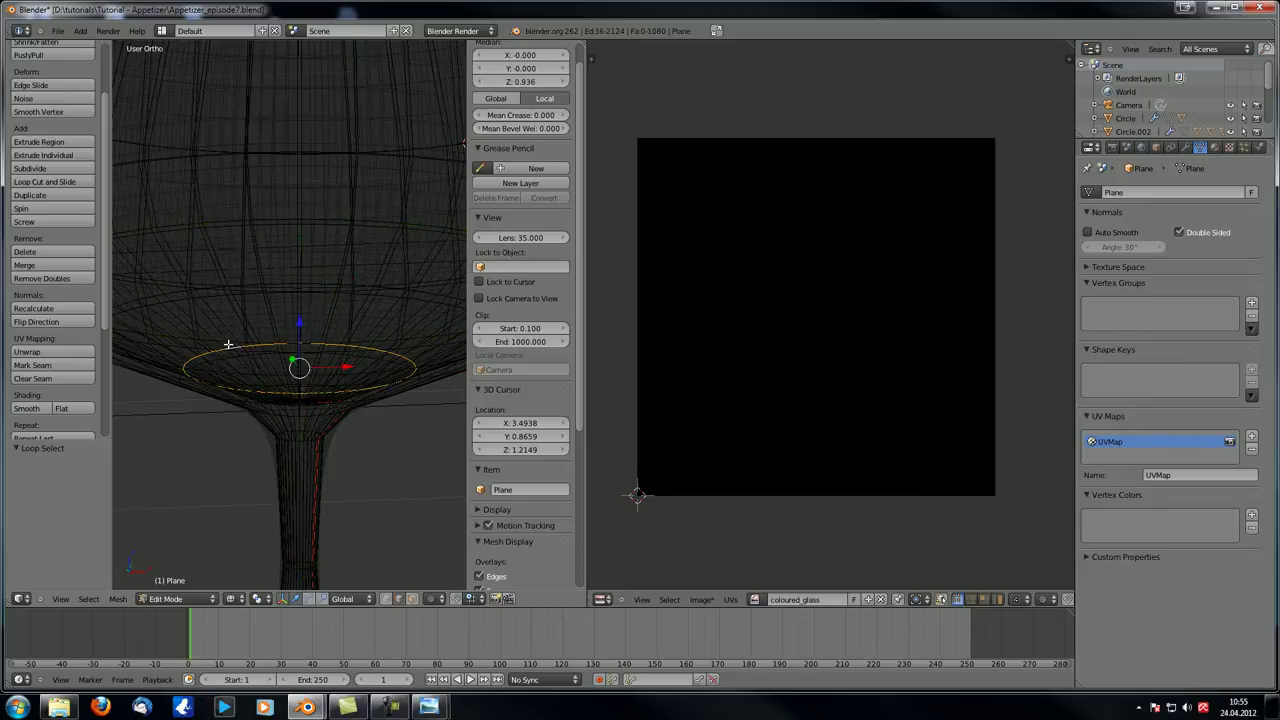
pyautogui.press('ctrl+KP_Add')
pyautogui.press('ctrl+KP_Add')
pyautogui.press('ctrl+KP_Add')
pyautogui.press('ctrl+KP_Add')
pyautogui.press('ctrl+KP_Add')
pyautogui.press('ctrl+KP_Add')
pyautogui.scroll(-5, 220, 325)
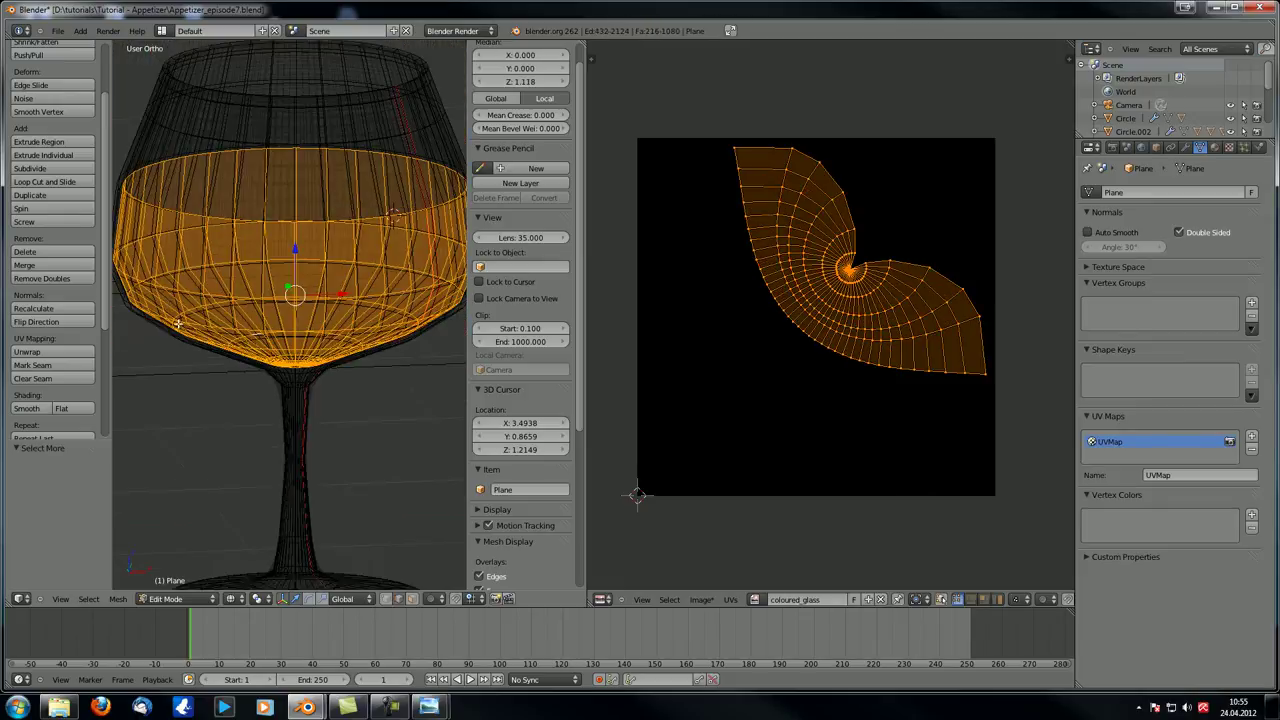
# - Invert the selection, hide the rest of the glass and select all of the remaining lower inner bowl
pyautogui.moveTo(216, 320); pyautogui.dragTo(253, 342, button='middle')
pyautogui.hotkey('ctrl', 'i')
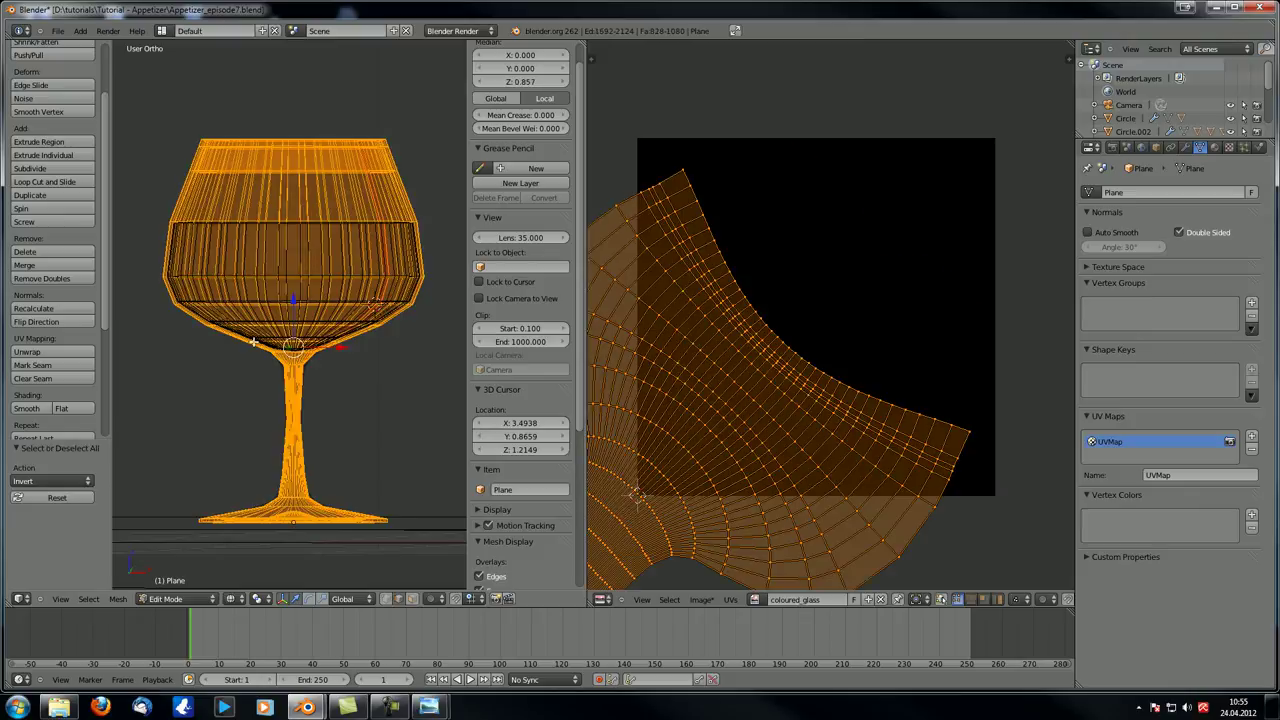
pyautogui.press('h')
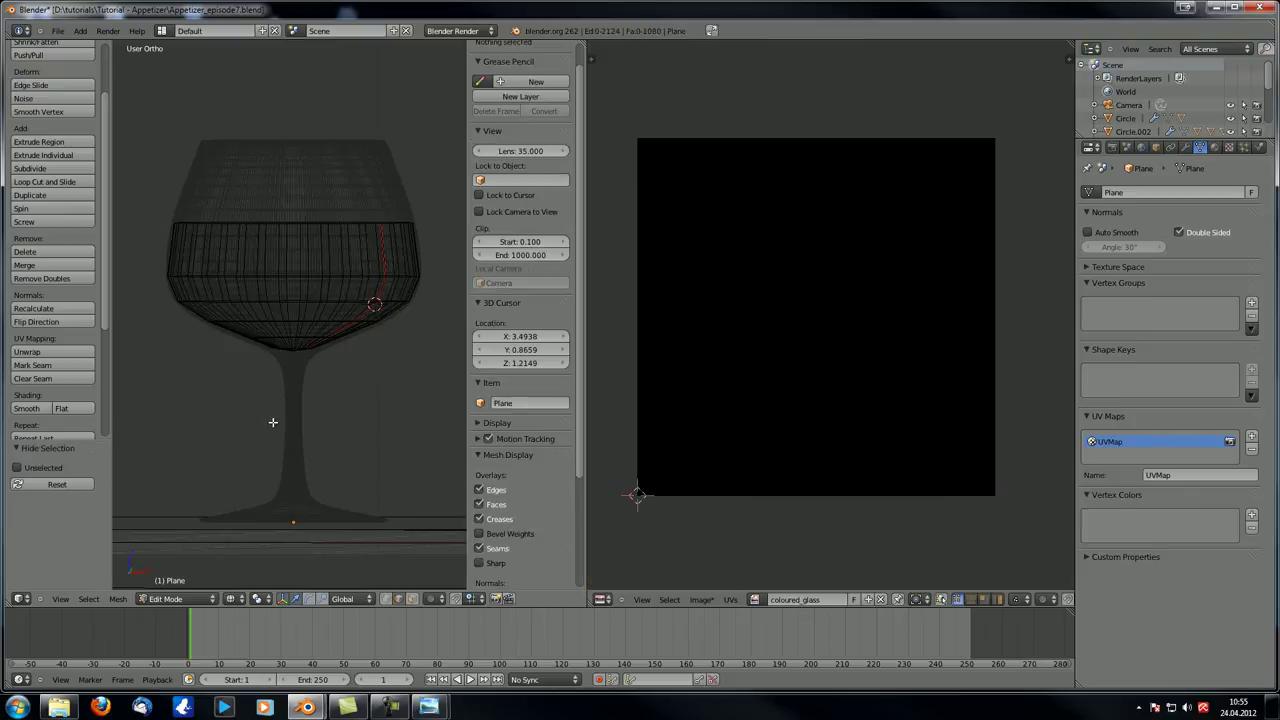
pyautogui.press('a')
# - Switch to Texture Paint mode and paint the lower tip of the isolated bowl white
pyautogui.click(232, 598)
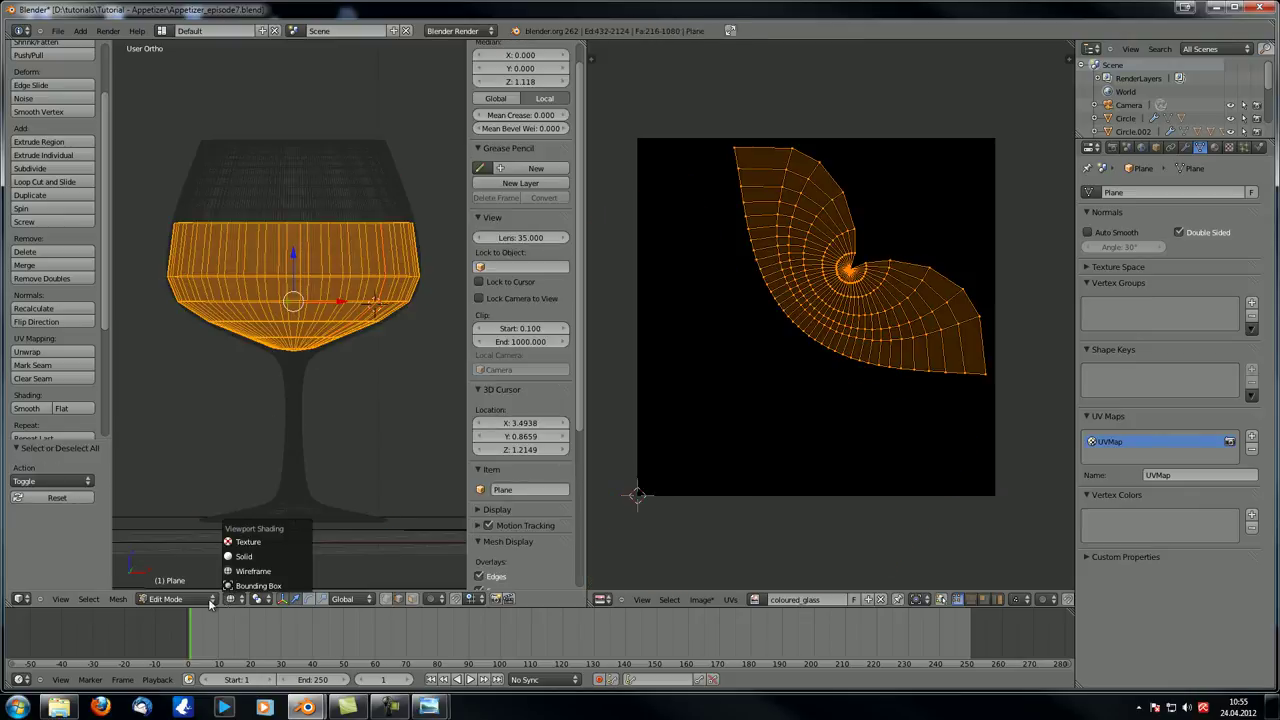
pyautogui.click(175, 598)
pyautogui.click(172, 527)
pyautogui.scroll(3, 300, 360)
pyautogui.scroll(-3, 286, 357)
pyautogui.moveTo(340, 338)
pyautogui.mouseDown()
pyautogui.moveTo(260, 334)
pyautogui.moveTo(325, 335)
pyautogui.moveTo(313, 338)
pyautogui.mouseUp()
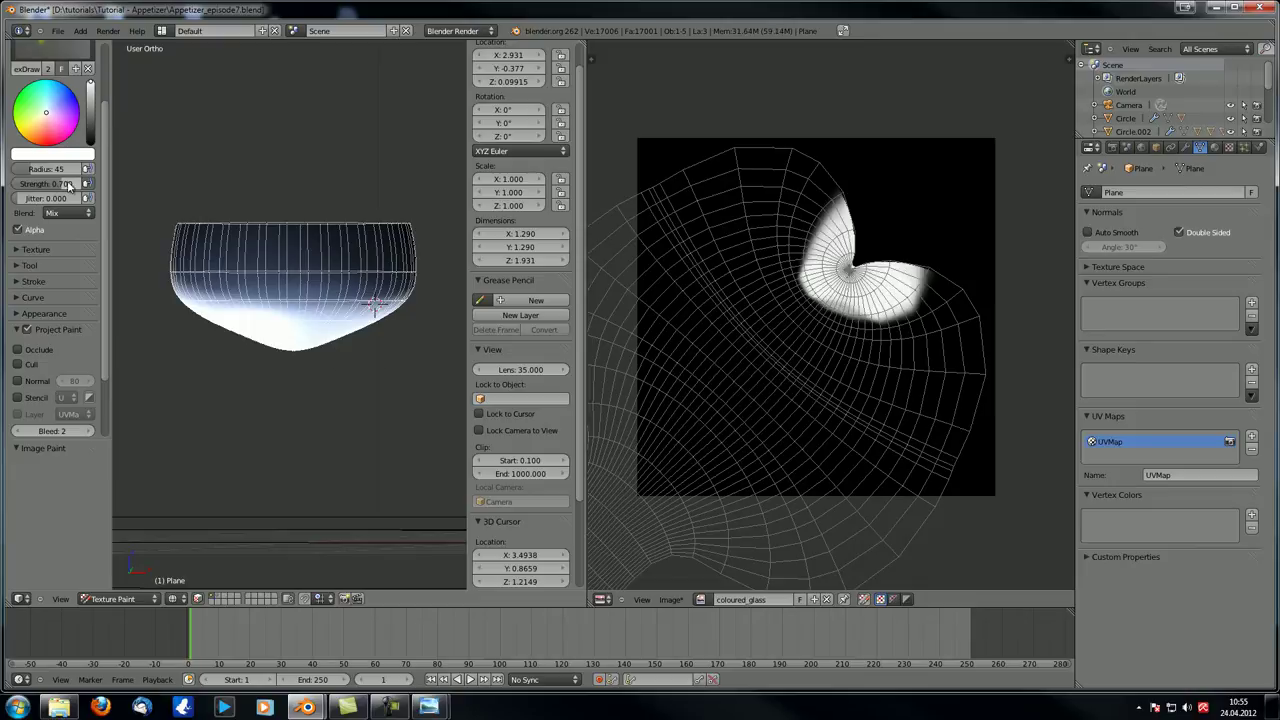
# - Set the brush strength to 1.000 and radius to 92, and extend the white paint further up the lower bowl
pyautogui.moveTo(62, 186); pyautogui.dragTo(112, 186)
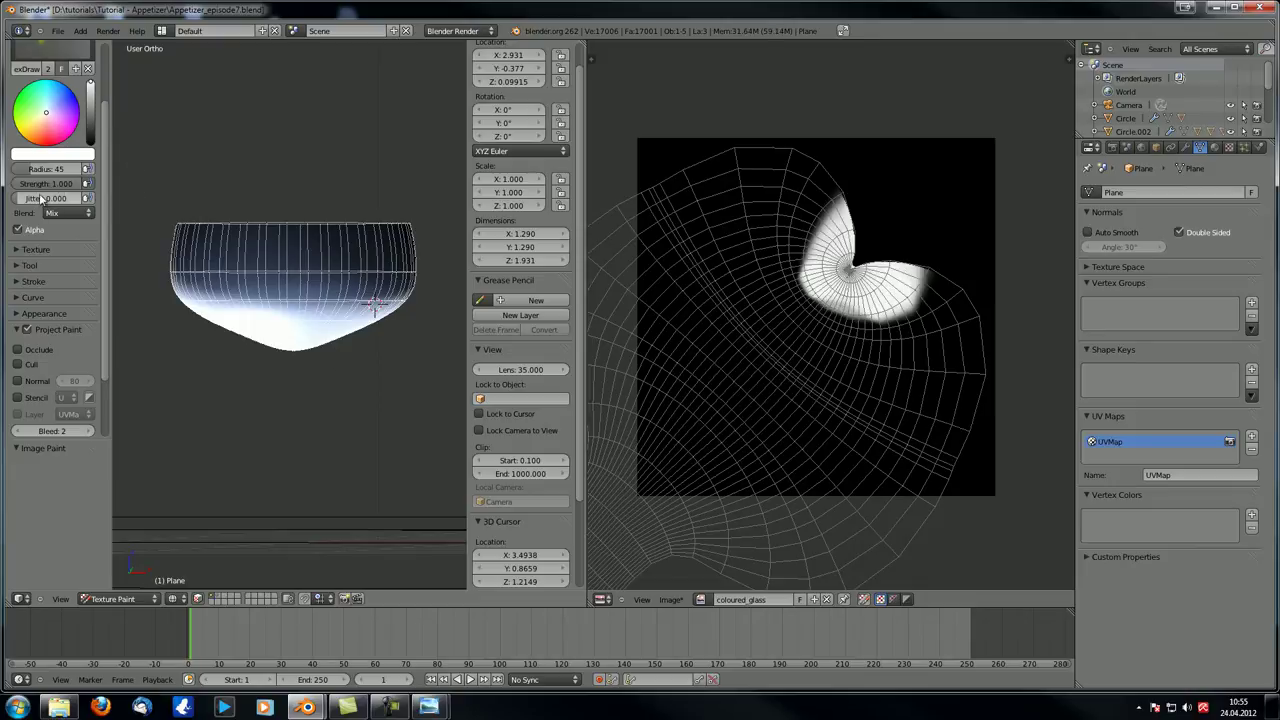
pyautogui.moveTo(48, 174); pyautogui.dragTo(50, 174)
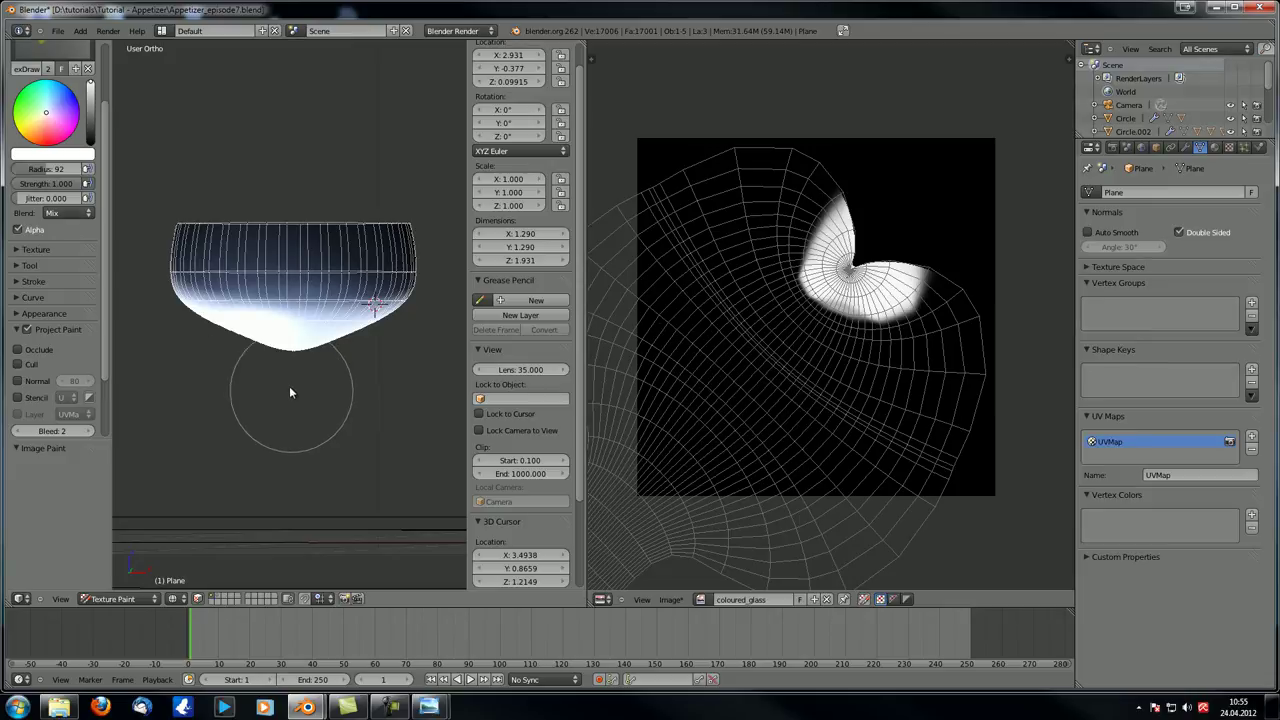
pyautogui.moveTo(218, 350)
pyautogui.mouseDown()
pyautogui.moveTo(214, 337)
pyautogui.moveTo(384, 330)
pyautogui.mouseUp()
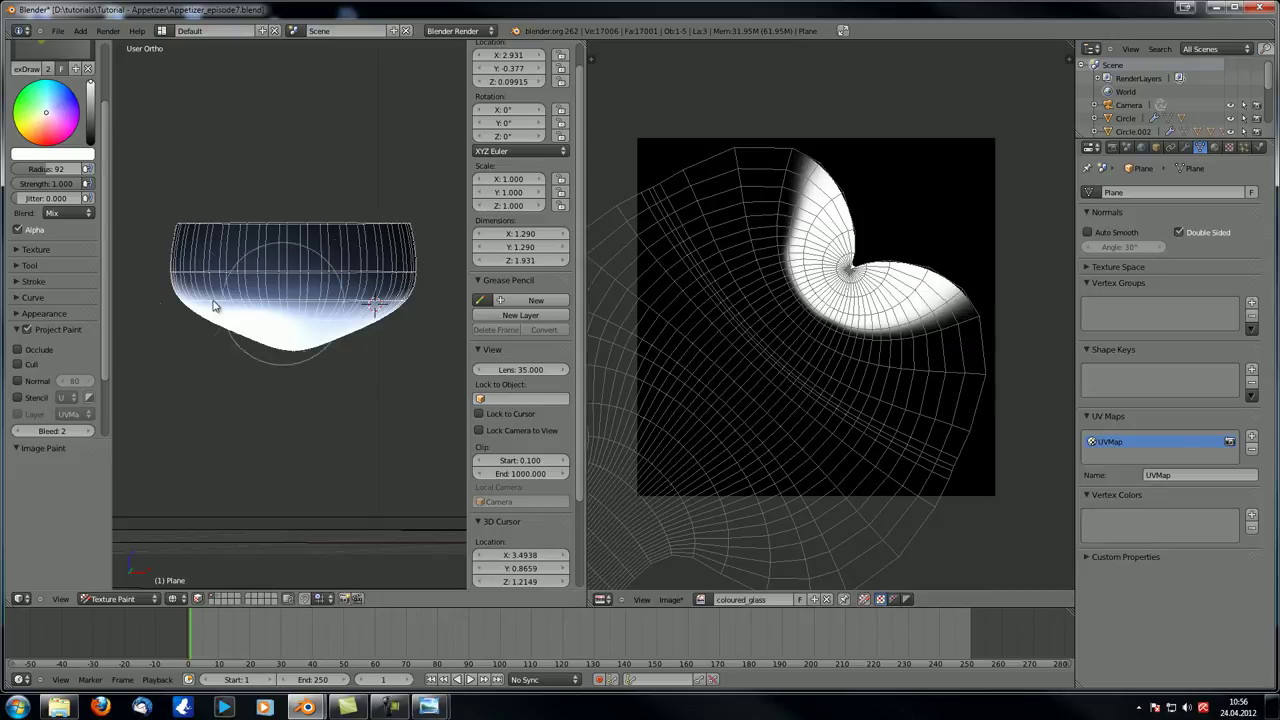
pyautogui.click(372, 305)
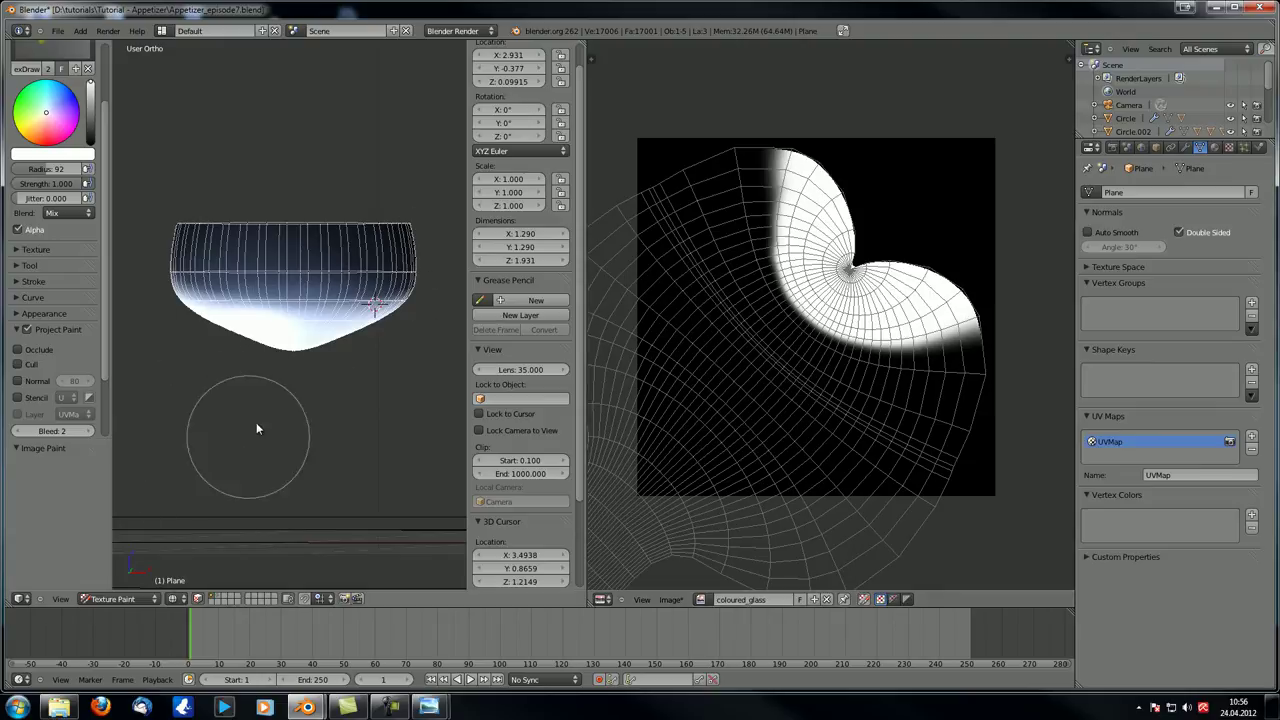
pyautogui.moveTo(178, 536); pyautogui.dragTo(240, 516, button='middle')
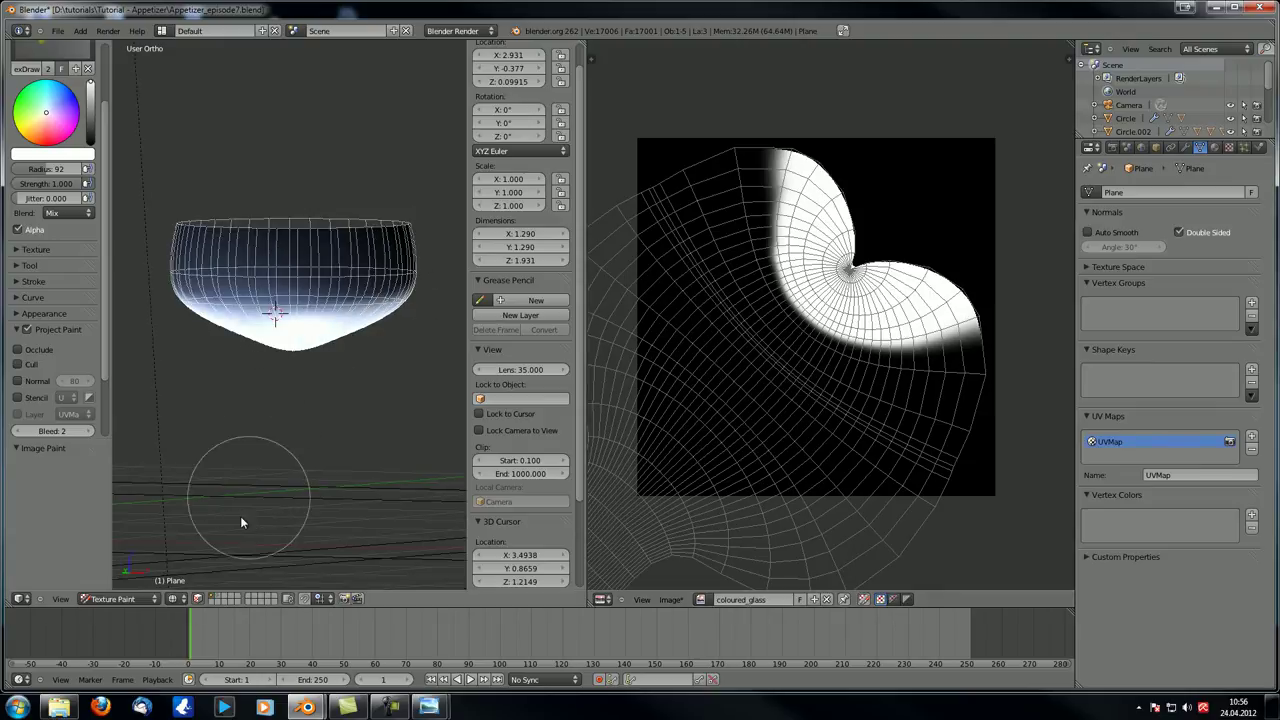
# - Return to Object Mode, add the wine mesh to the first layer as well and display it inside the glass
pyautogui.click(137, 598)
pyautogui.click(140, 586)
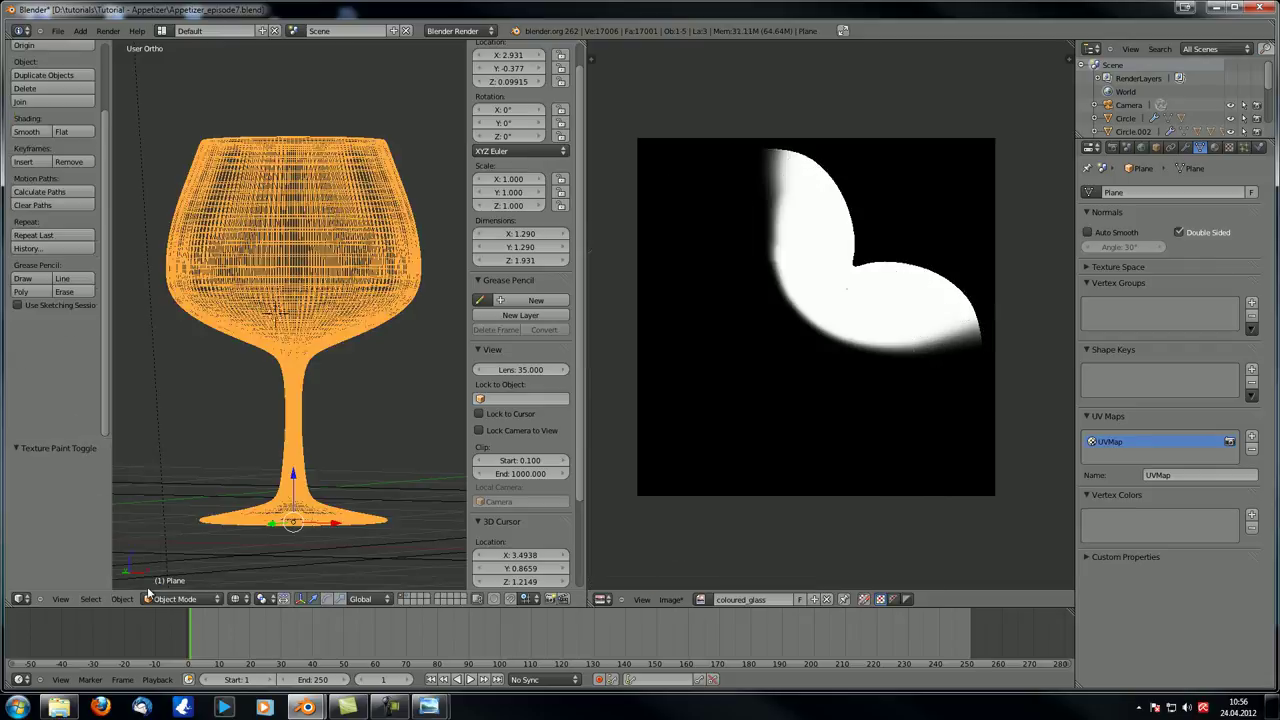
pyautogui.scroll(-3, 323, 490)
pyautogui.click(408, 597)
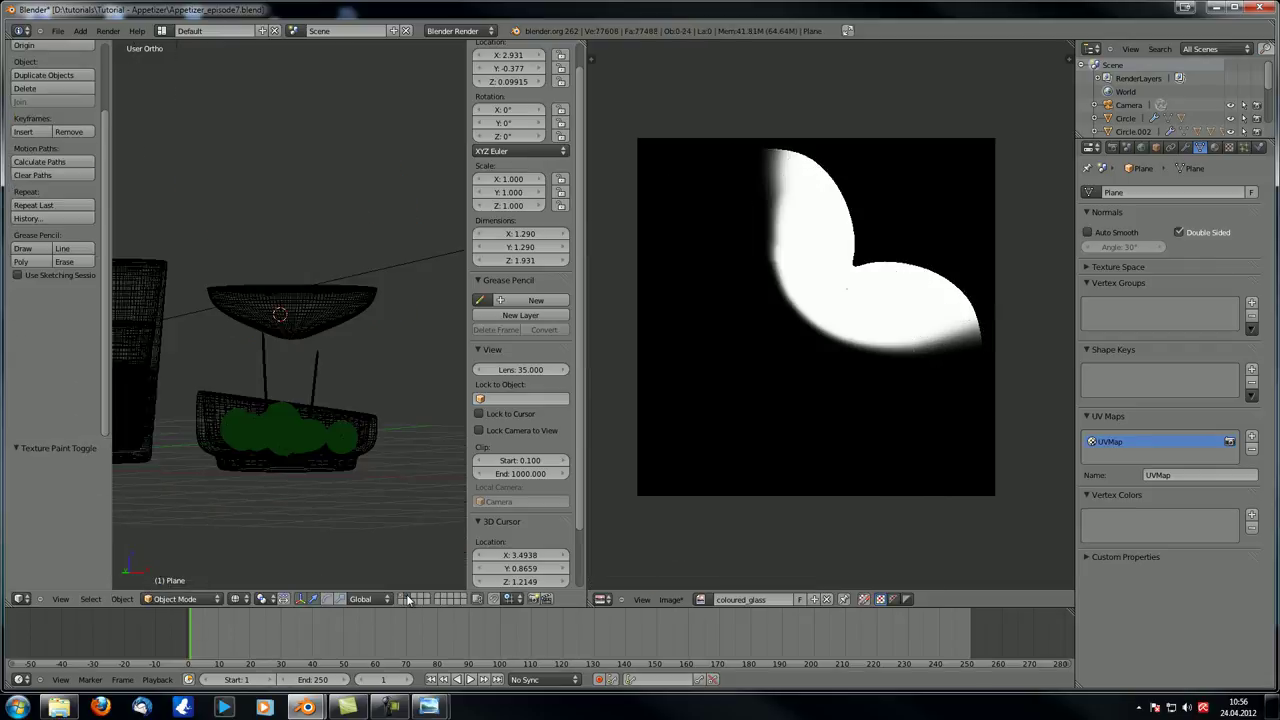
pyautogui.rightClick(302, 327)
pyautogui.press('m')
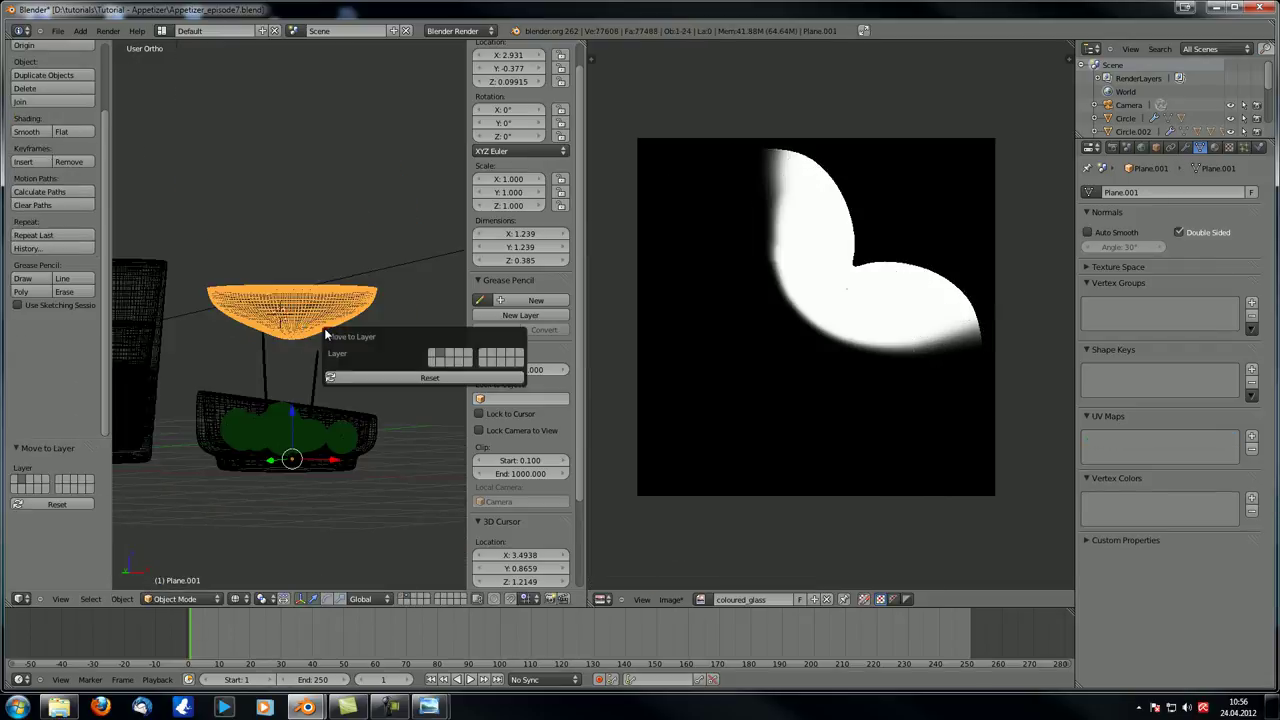
pyautogui.click(432, 357)
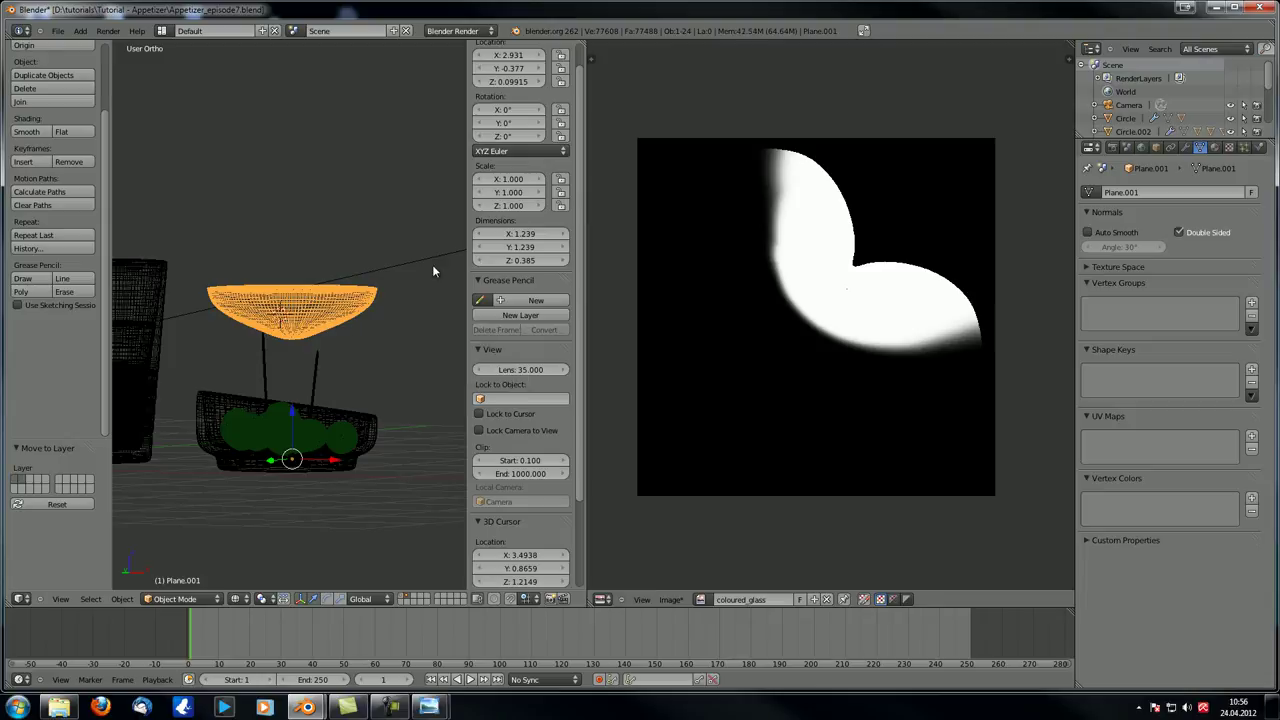
pyautogui.click(402, 598)
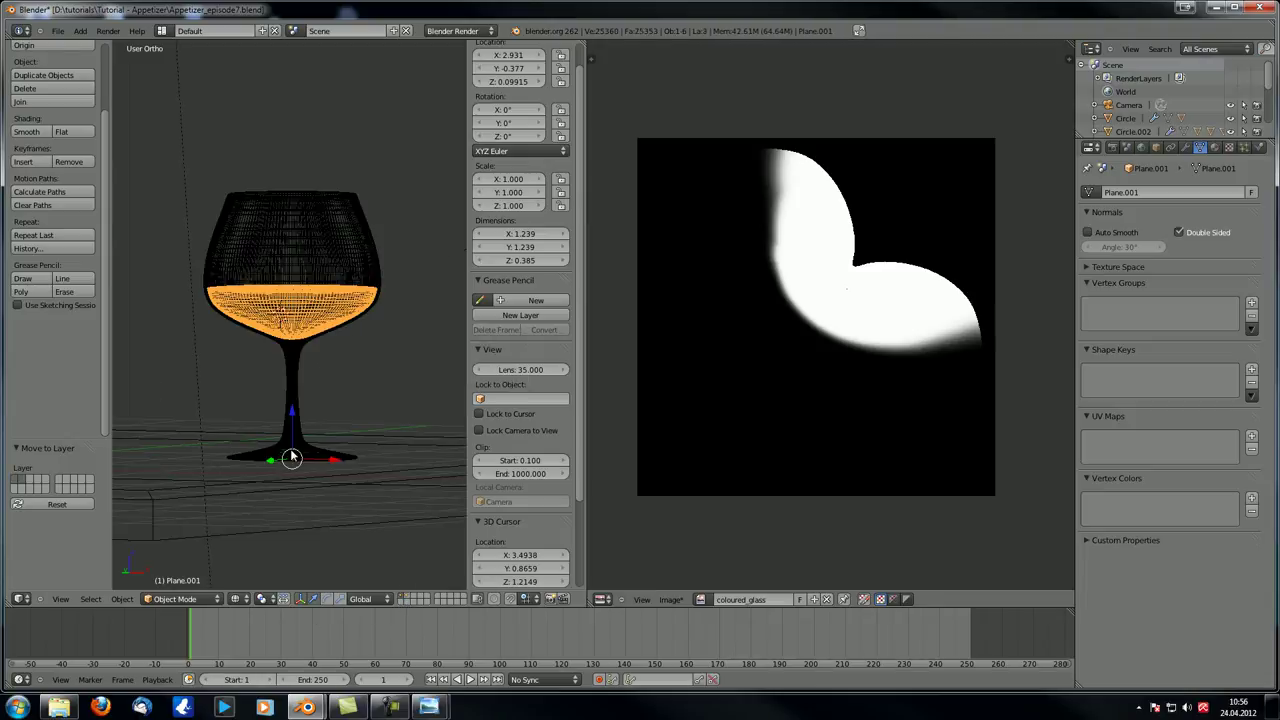
pyautogui.scroll(2, 300, 400)
pyautogui.click(178, 598)
pyautogui.click(200, 526)
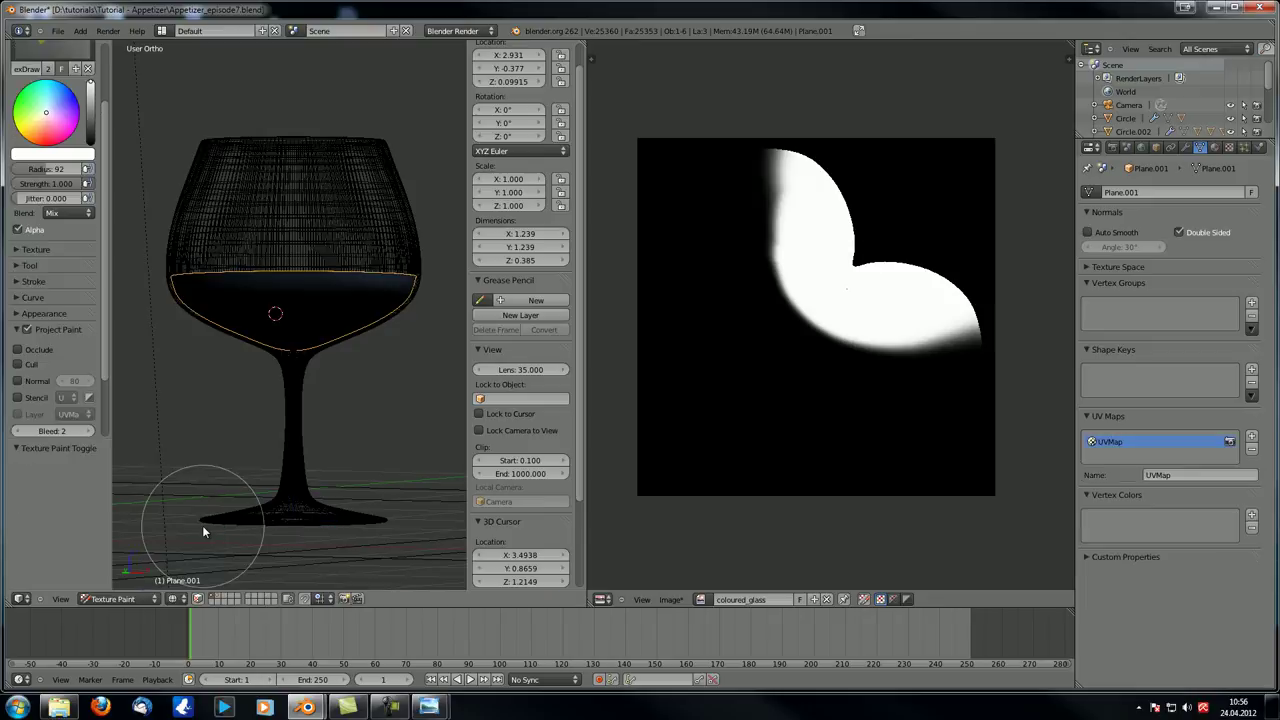
pyautogui.click(178, 598)
pyautogui.click(165, 584)
# - Select the wine glass, try Vertex Paint mode on it and return to Object Mode
pyautogui.rightClick(316, 232)
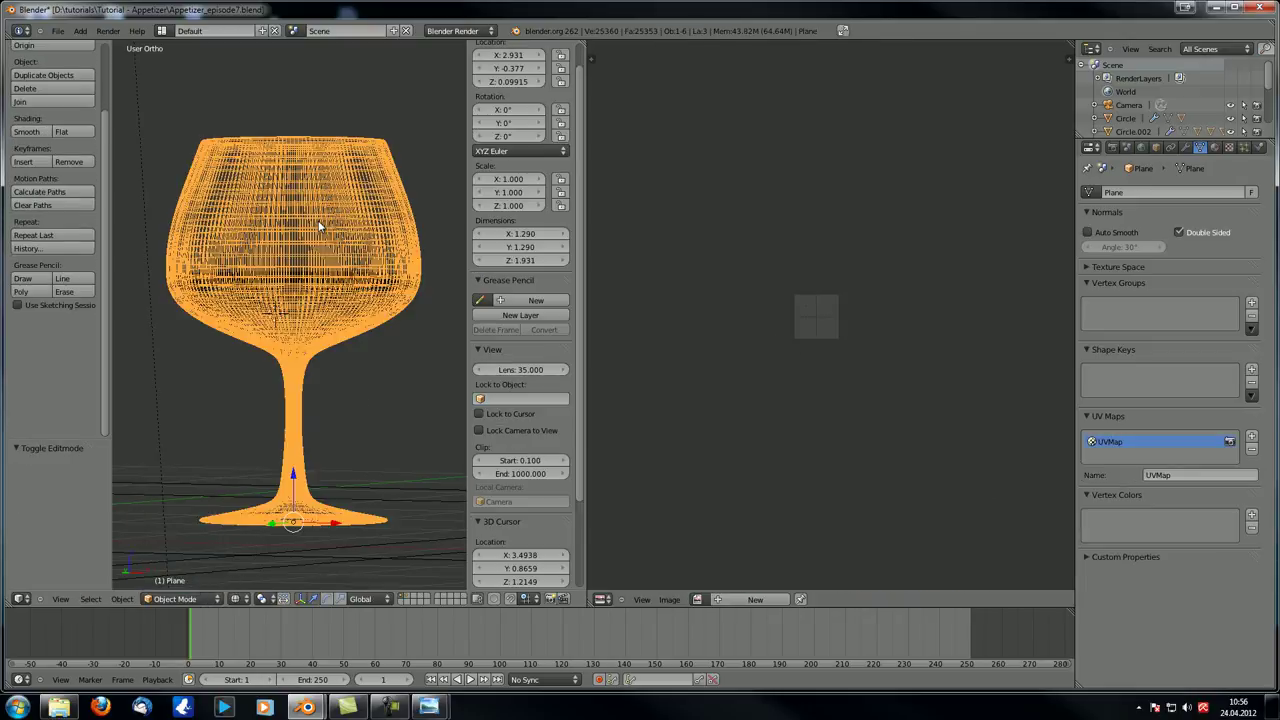
pyautogui.click(178, 598)
pyautogui.click(188, 539)
pyautogui.moveTo(264, 349); pyautogui.dragTo(312, 406, button='middle')
pyautogui.click(148, 598)
pyautogui.click(159, 589)
# - Switch the viewport shading to Texture and inspect the painted glass against the wine from above, close up and the side
pyautogui.moveTo(286, 325); pyautogui.dragTo(285, 357, button='middle')
pyautogui.click(236, 598)
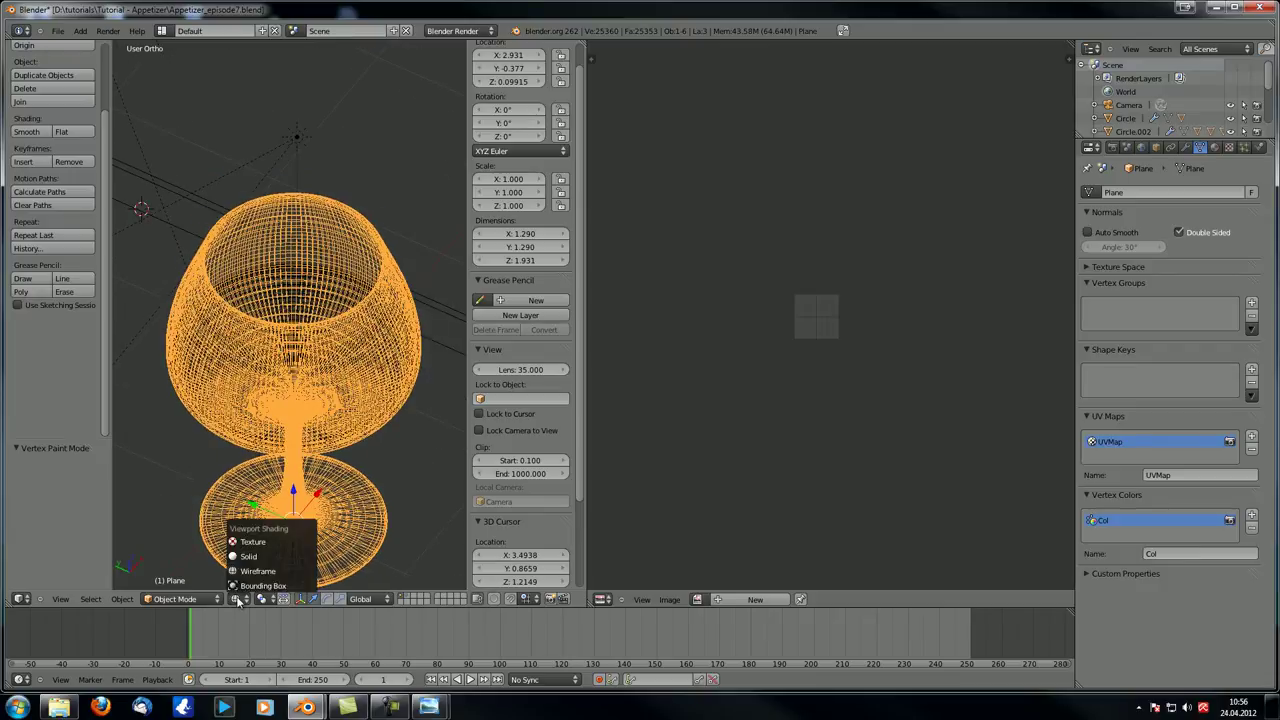
pyautogui.click(261, 543)
pyautogui.moveTo(266, 277)
pyautogui.mouseDown(button='middle')
pyautogui.moveTo(267, 290)
pyautogui.moveTo(331, 259)
pyautogui.mouseUp(button='middle')
pyautogui.scroll(4, 267, 297)
pyautogui.scroll(3, 267, 296)
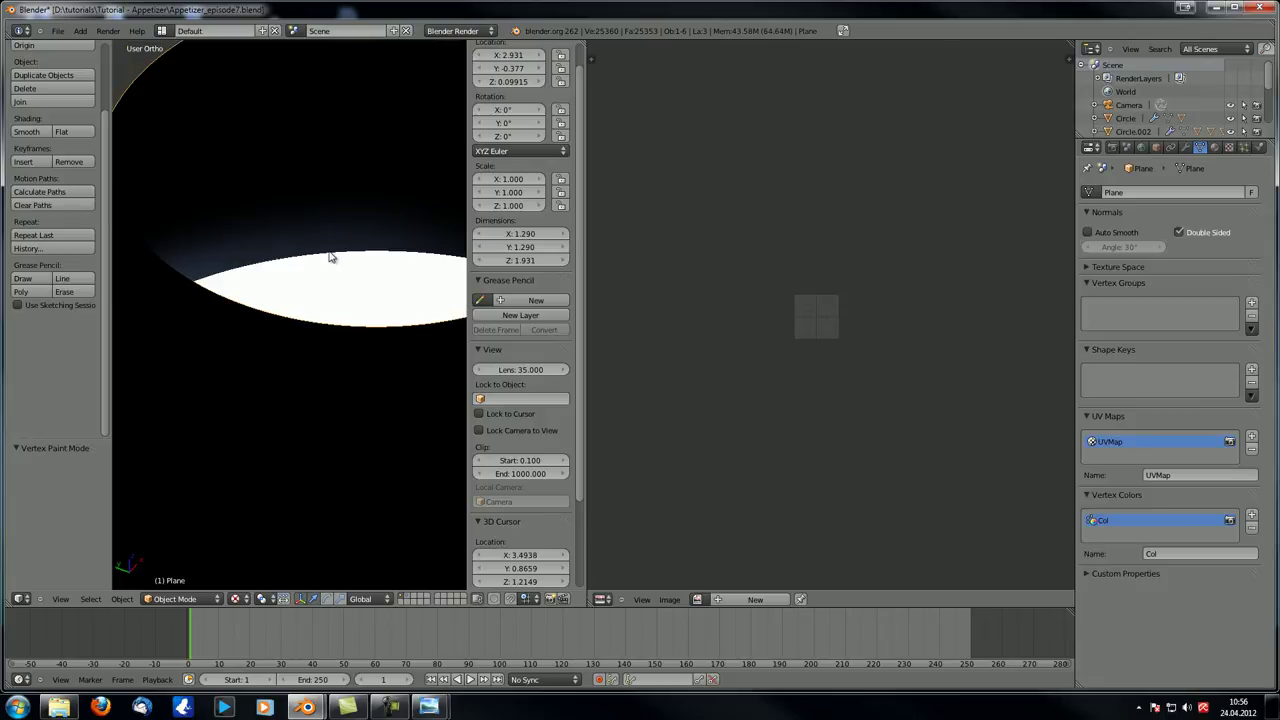
pyautogui.scroll(-3, 274, 263)
pyautogui.moveTo(229, 284)
pyautogui.mouseDown(button='middle')
pyautogui.moveTo(120, 311)
pyautogui.moveTo(266, 297)
pyautogui.moveTo(114, 288)
pyautogui.moveTo(208, 304)
pyautogui.moveTo(158, 312)
pyautogui.moveTo(271, 309)
pyautogui.moveTo(306, 292)
pyautogui.moveTo(290, 360)
pyautogui.mouseUp(button='middle')
# - Enter Texture Paint mode on the glass and set the brush colour to black
pyautogui.click(175, 598)
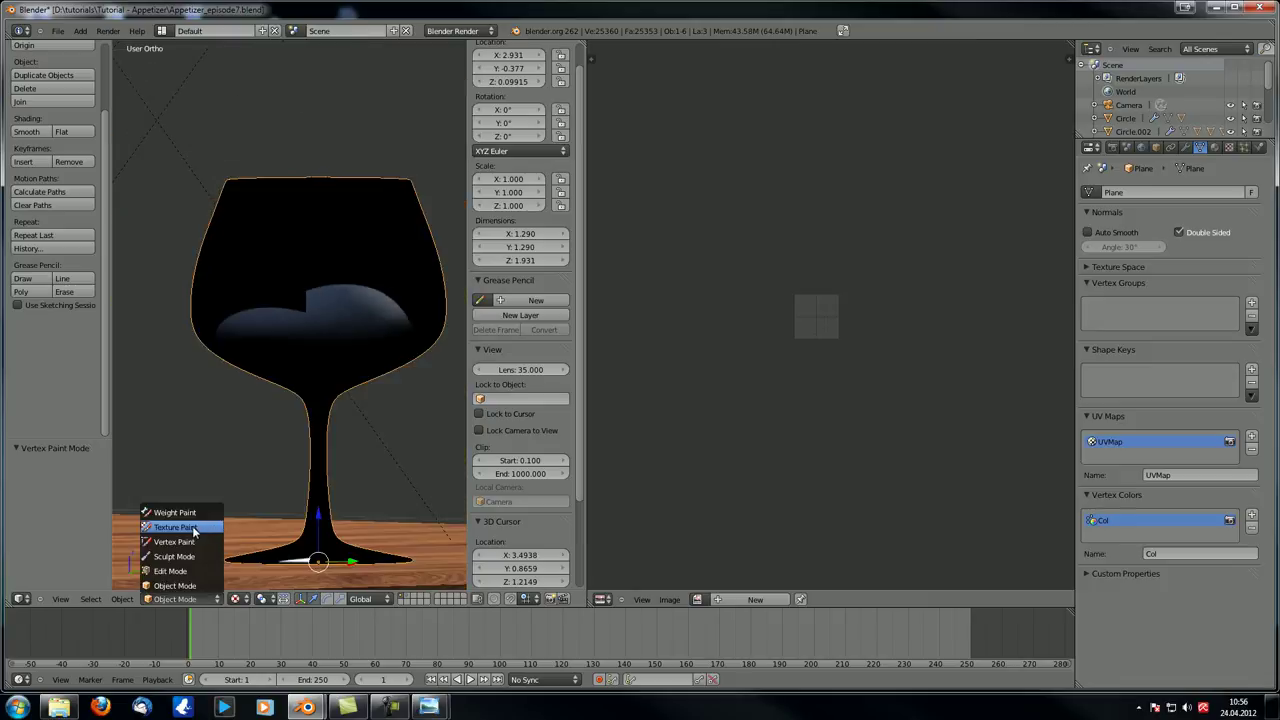
pyautogui.click(175, 527)
pyautogui.moveTo(194, 528)
pyautogui.mouseDown(button='middle')
pyautogui.moveTo(251, 451)
pyautogui.moveTo(277, 460)
pyautogui.moveTo(174, 451)
pyautogui.mouseUp(button='middle')
pyautogui.scroll(4, 240, 440)
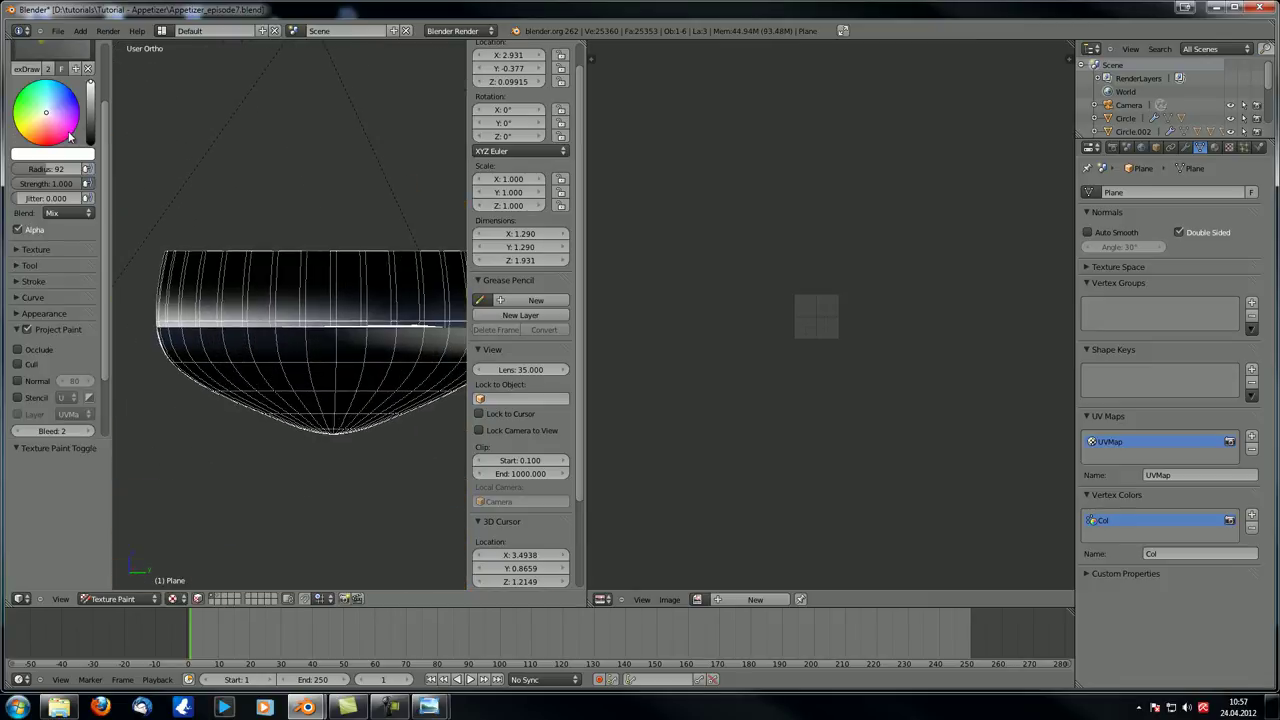
pyautogui.moveTo(90, 120); pyautogui.dragTo(90, 148)
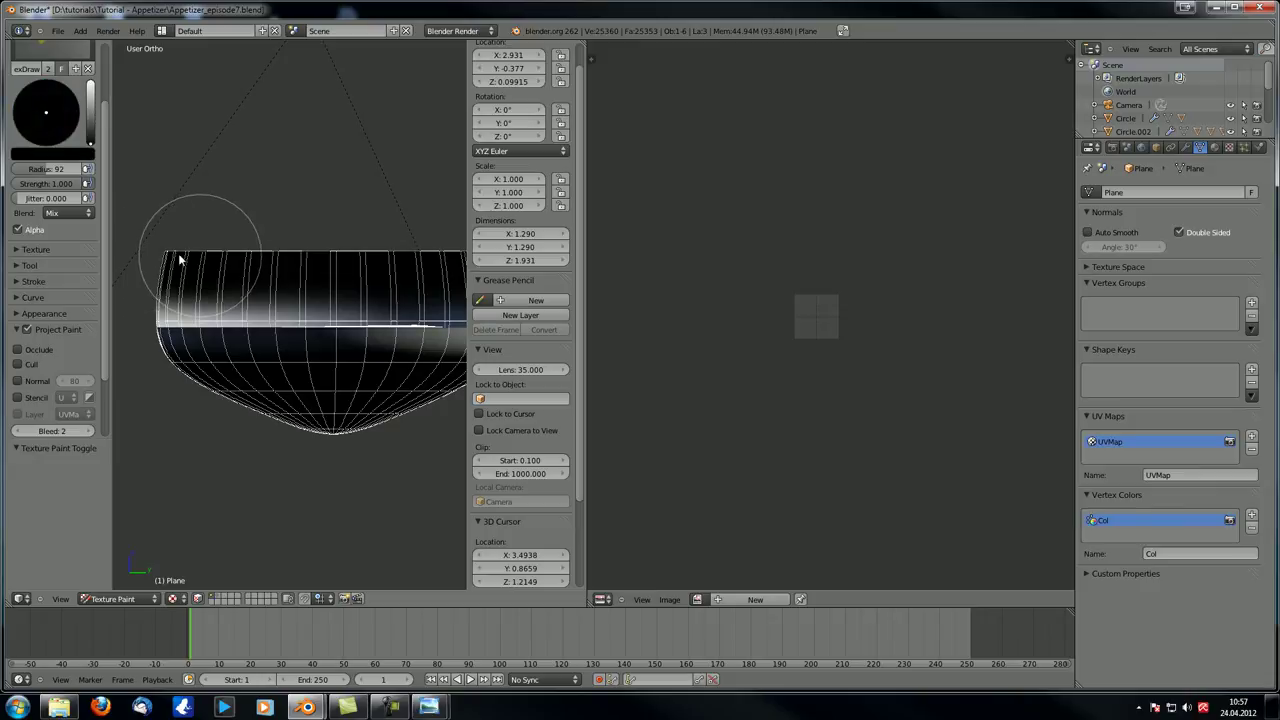
# - Display the coloured_glass image in the image editor
pyautogui.click(621, 599)
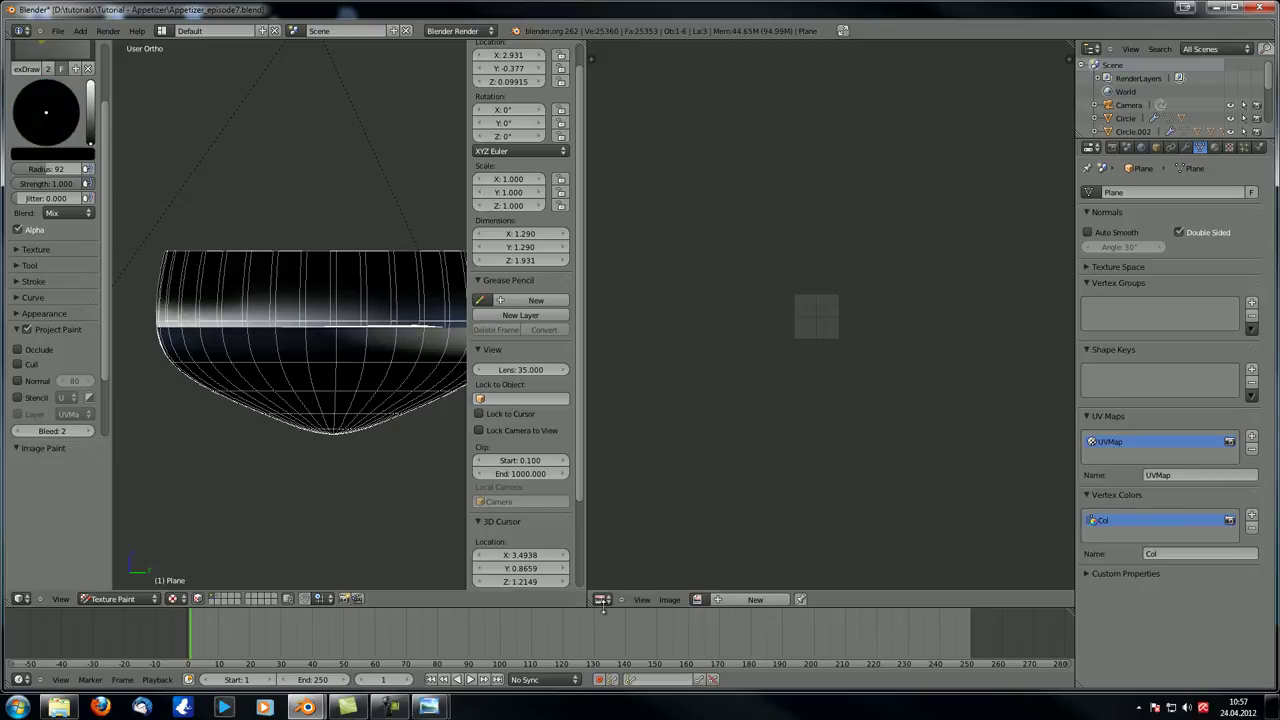
pyautogui.click(640, 599)
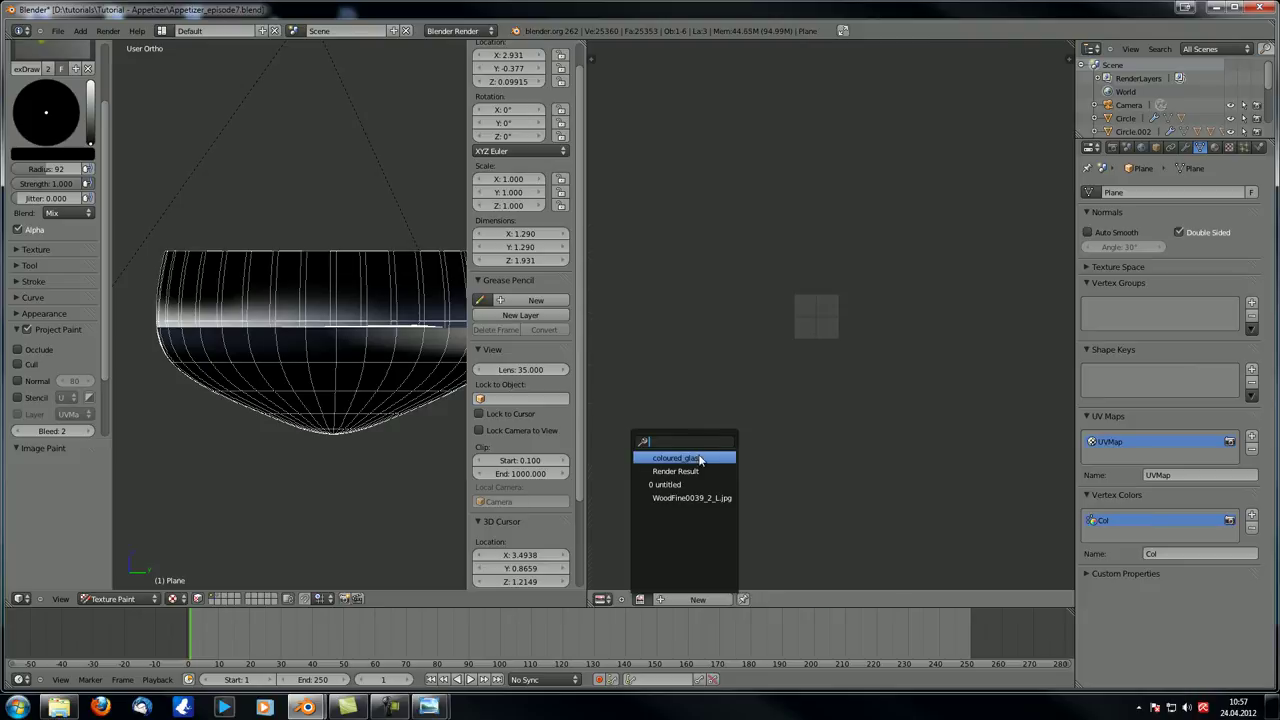
pyautogui.click(676, 458)
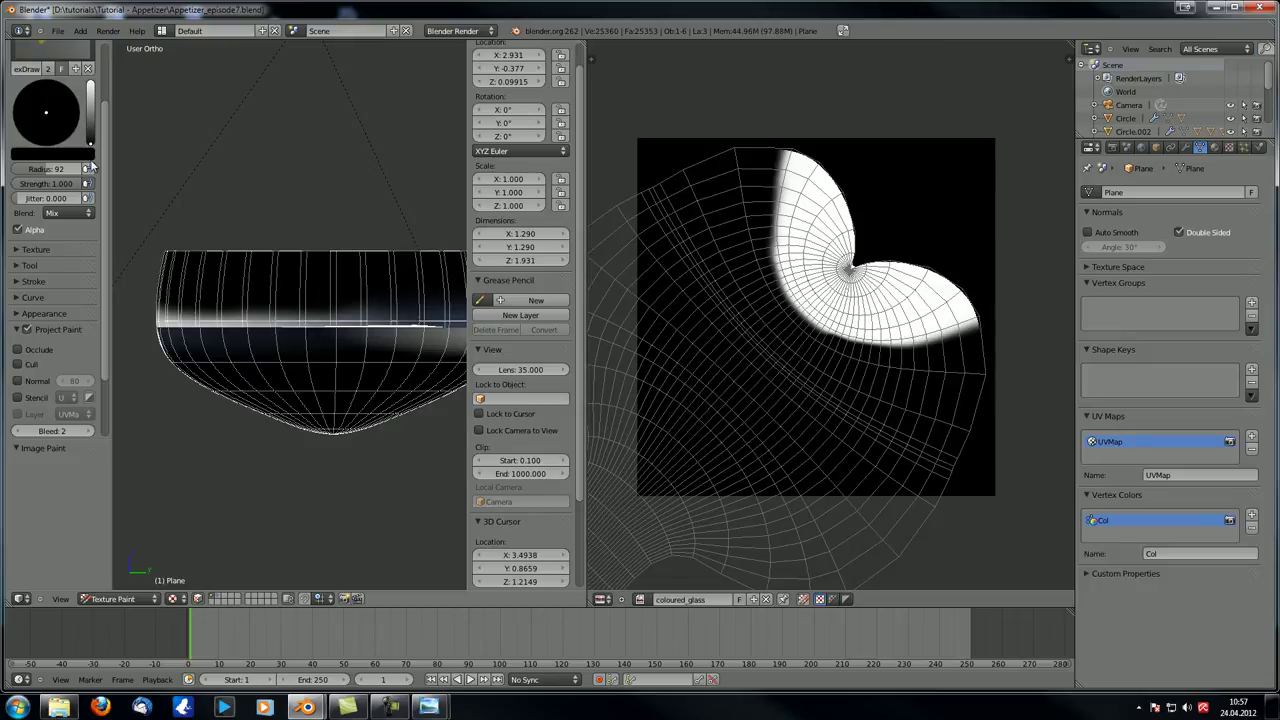
# - Try several brush falloff presets, including Max, with black strokes near the bowl's upper edge and undo the last stroke
pyautogui.click(17, 314)
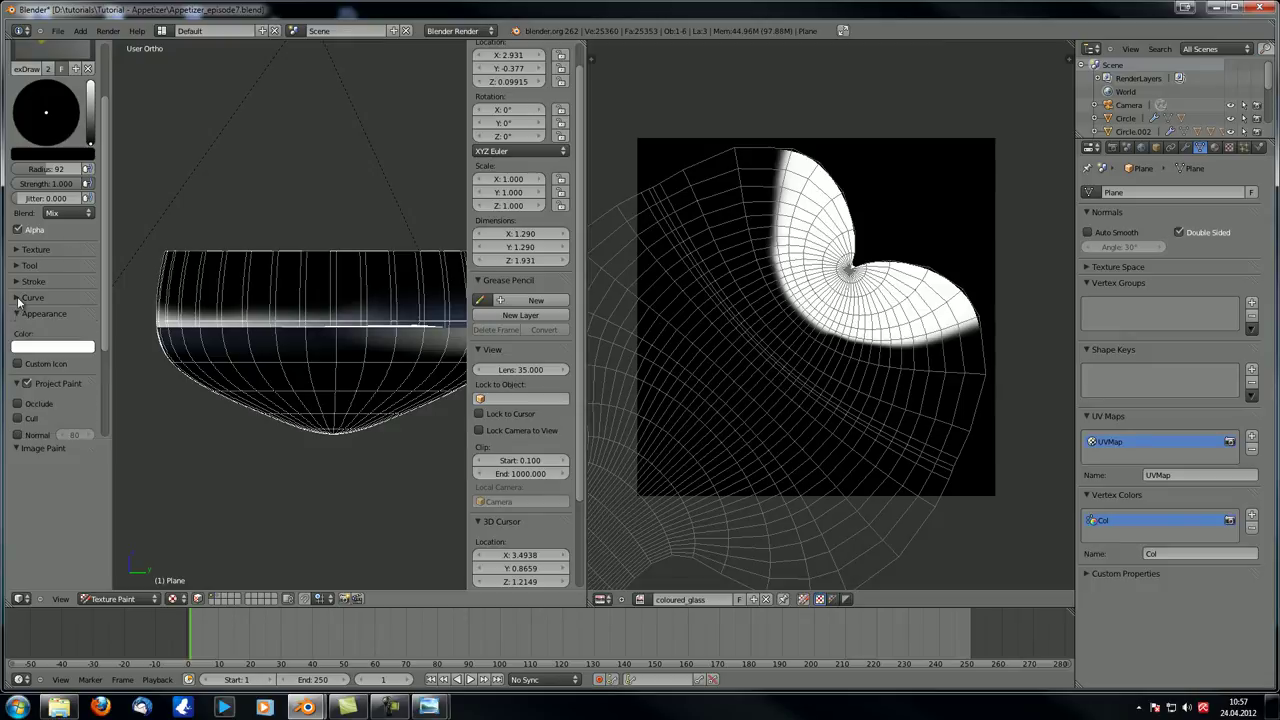
pyautogui.click(17, 298)
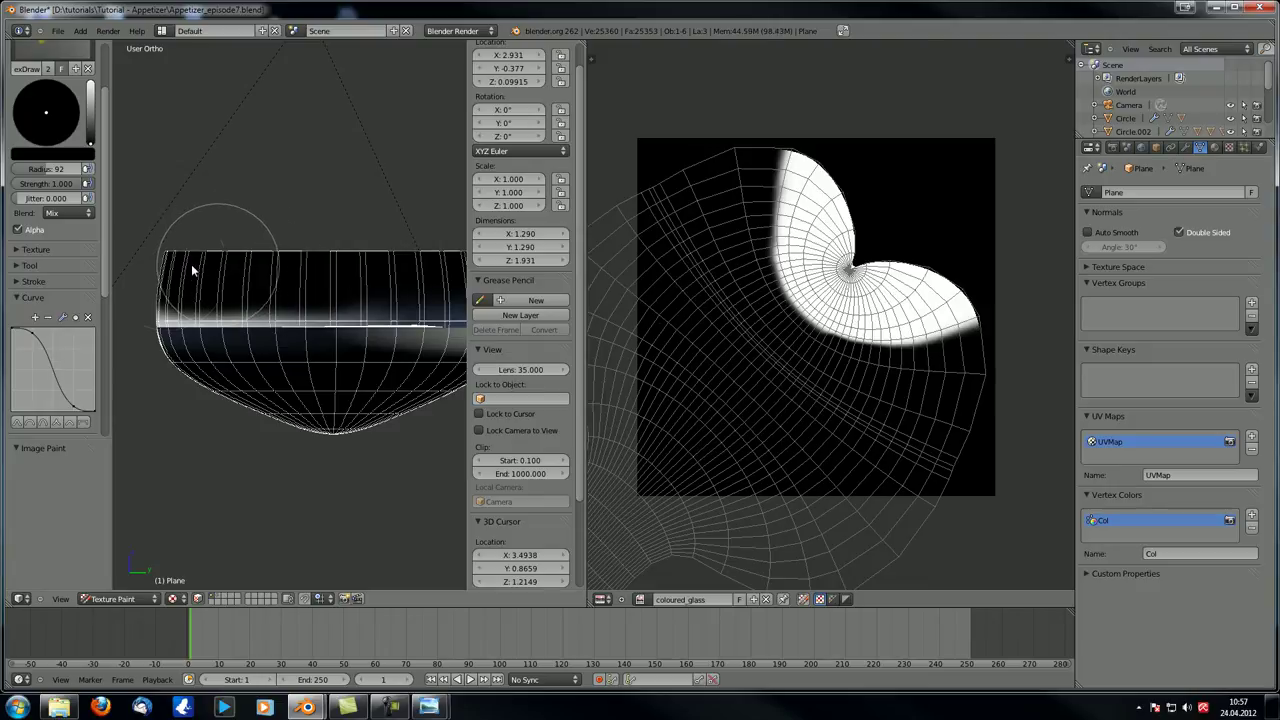
pyautogui.click(62, 424)
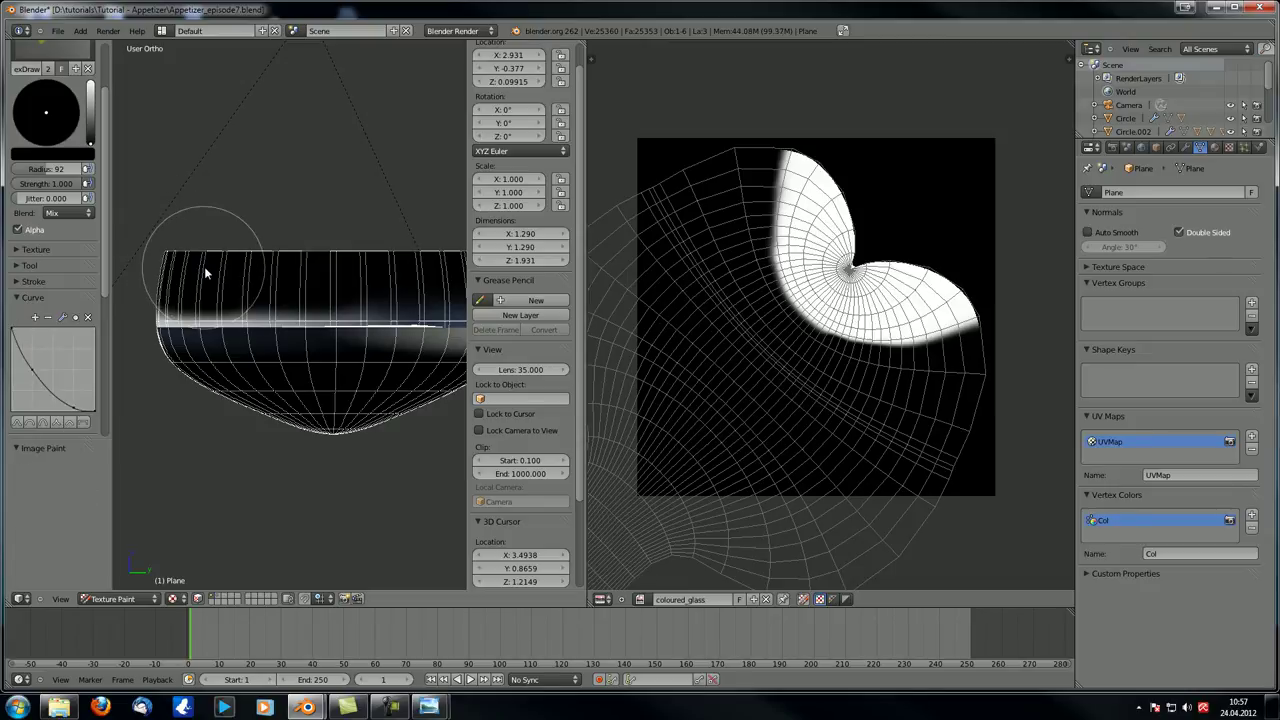
pyautogui.click(84, 424)
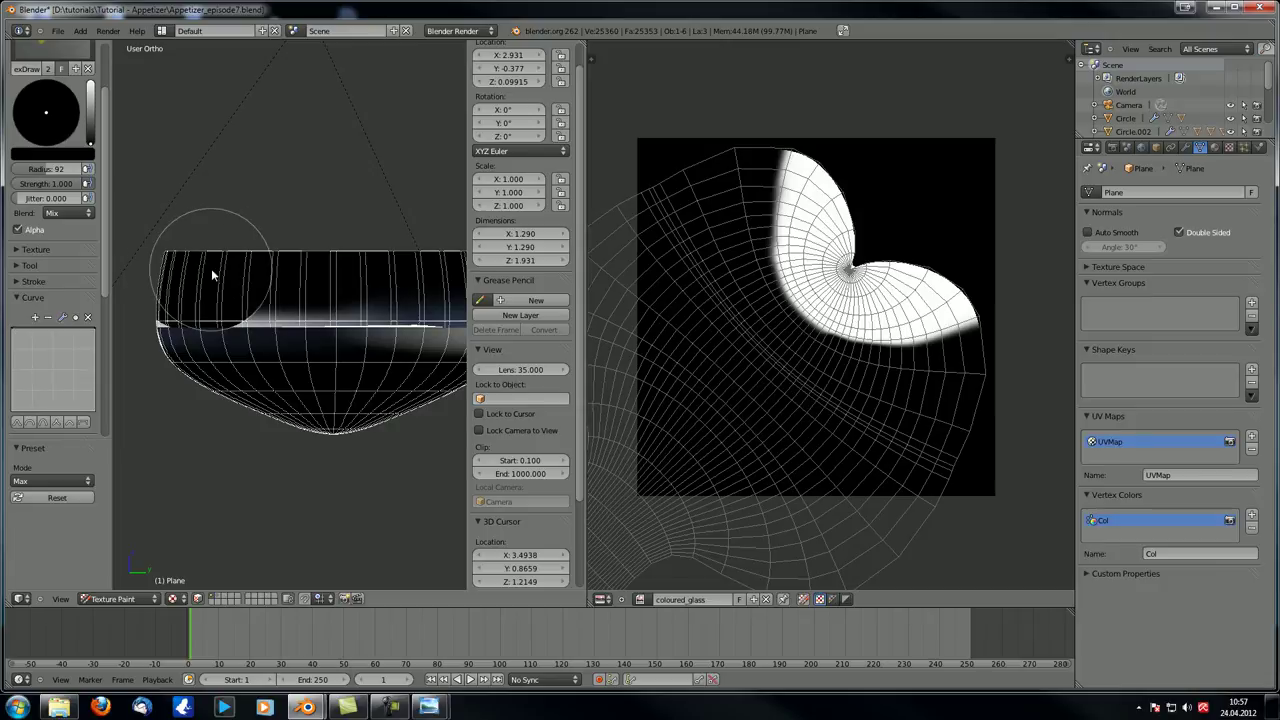
pyautogui.moveTo(211, 270); pyautogui.dragTo(213, 269)
pyautogui.hotkey('ctrl', 'z')
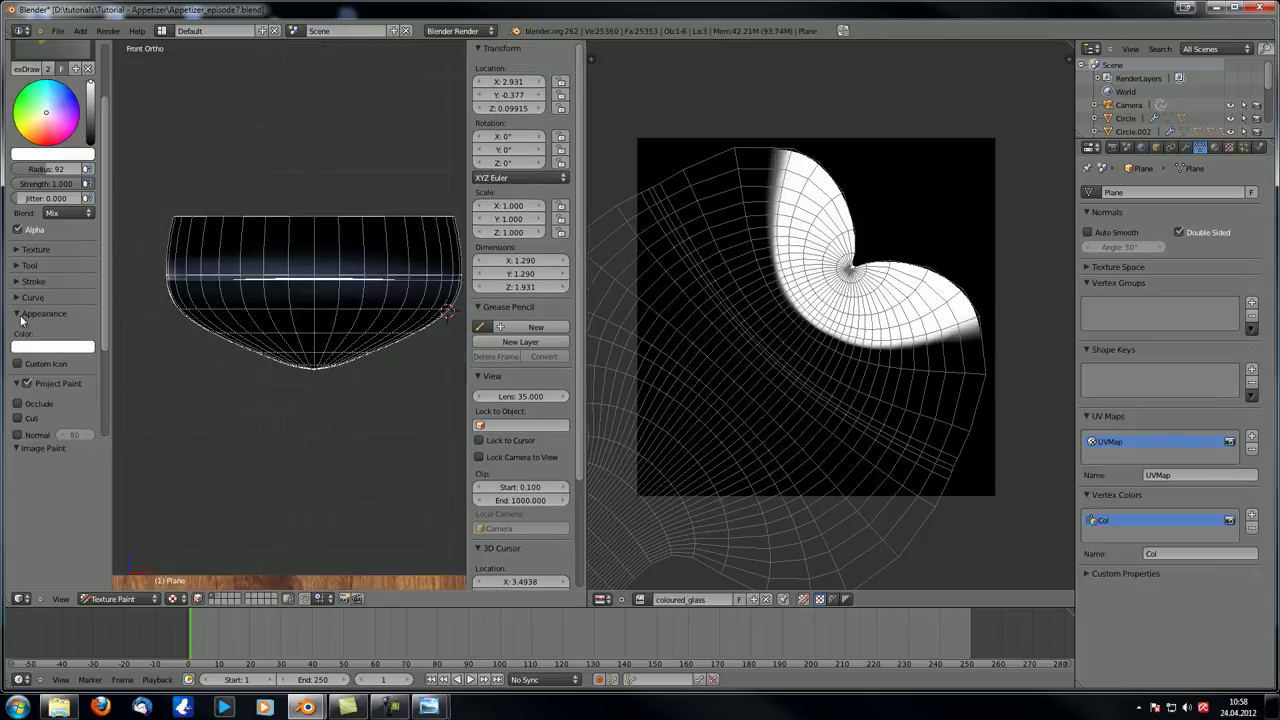
# - Reshape the brush falloff curve into a nearly flat line by raising its end point
pyautogui.click(16, 298)
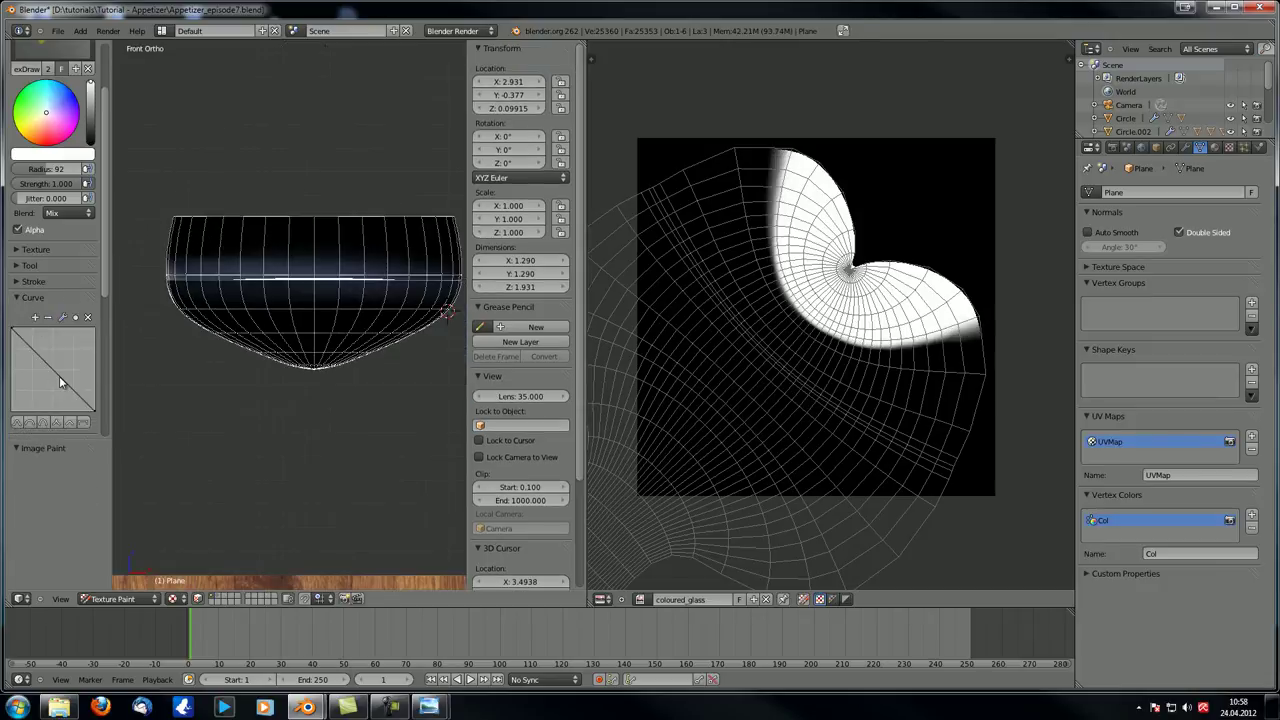
pyautogui.moveTo(92, 408); pyautogui.dragTo(112, 345)
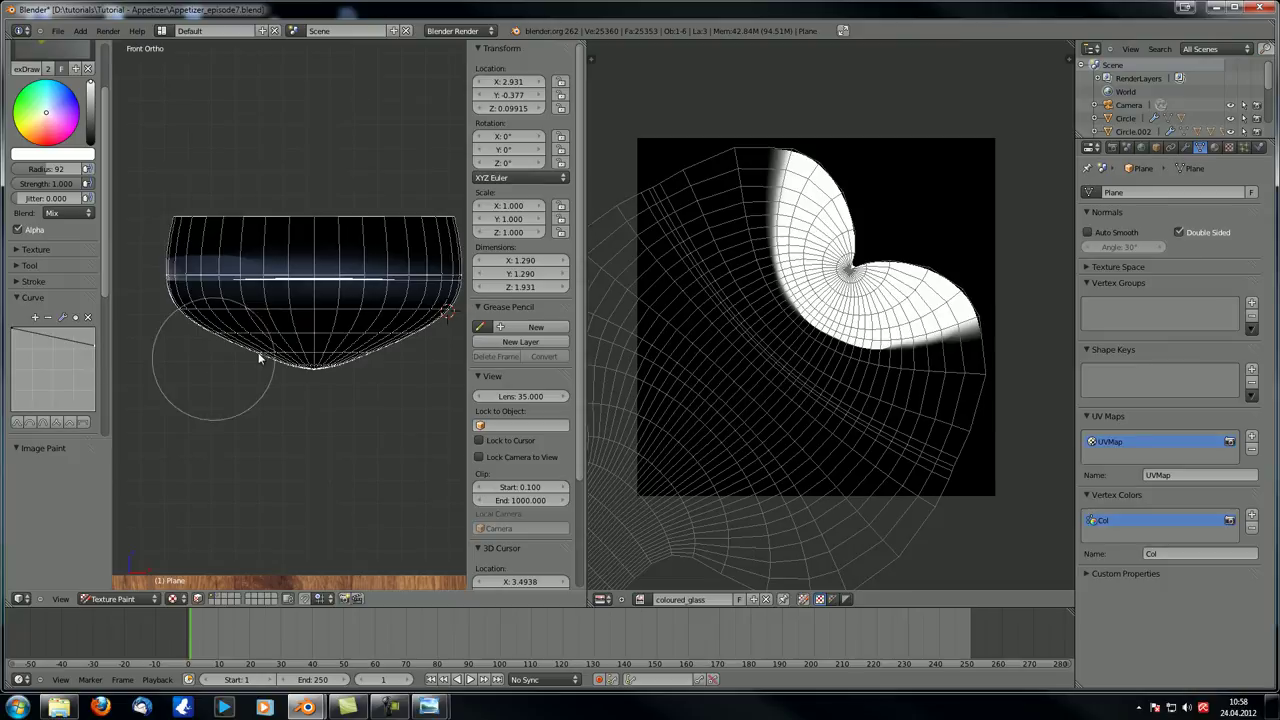
# - Paint white over the remaining soft edges at the ends of the inner bowl's mask, working from the front and side views
pyautogui.scroll(3, 255, 350)
pyautogui.moveTo(238, 340); pyautogui.dragTo(207, 345, button='middle')
pyautogui.scroll(-2, 220, 334)
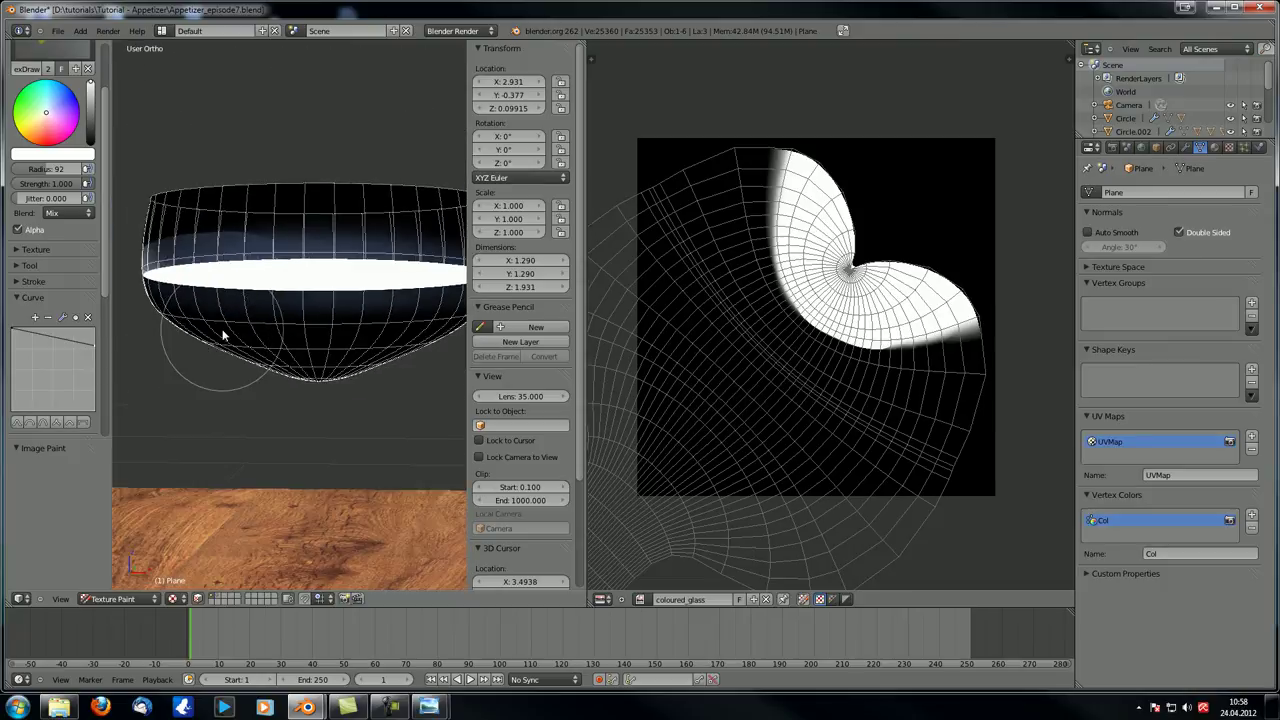
pyautogui.press('KP_1')
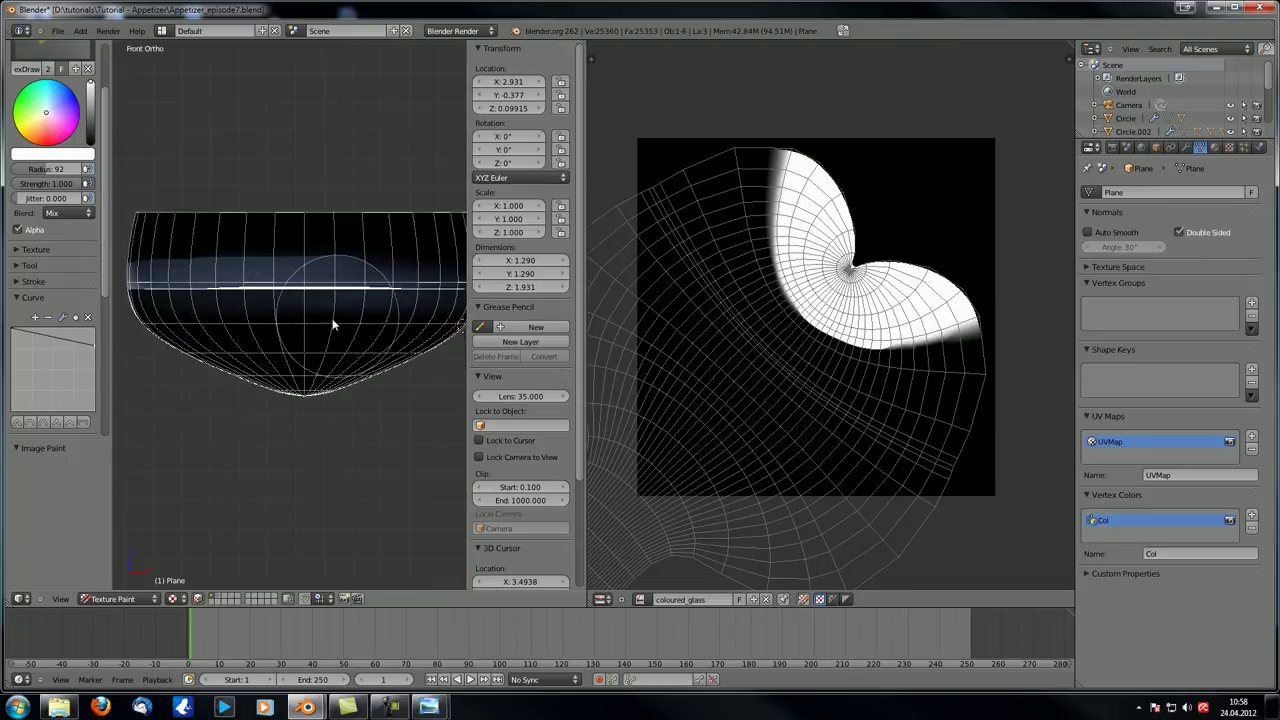
pyautogui.moveTo(366, 363); pyautogui.dragTo(308, 362, button='middle')
pyautogui.press('KP_3')
pyautogui.press('KP_1')
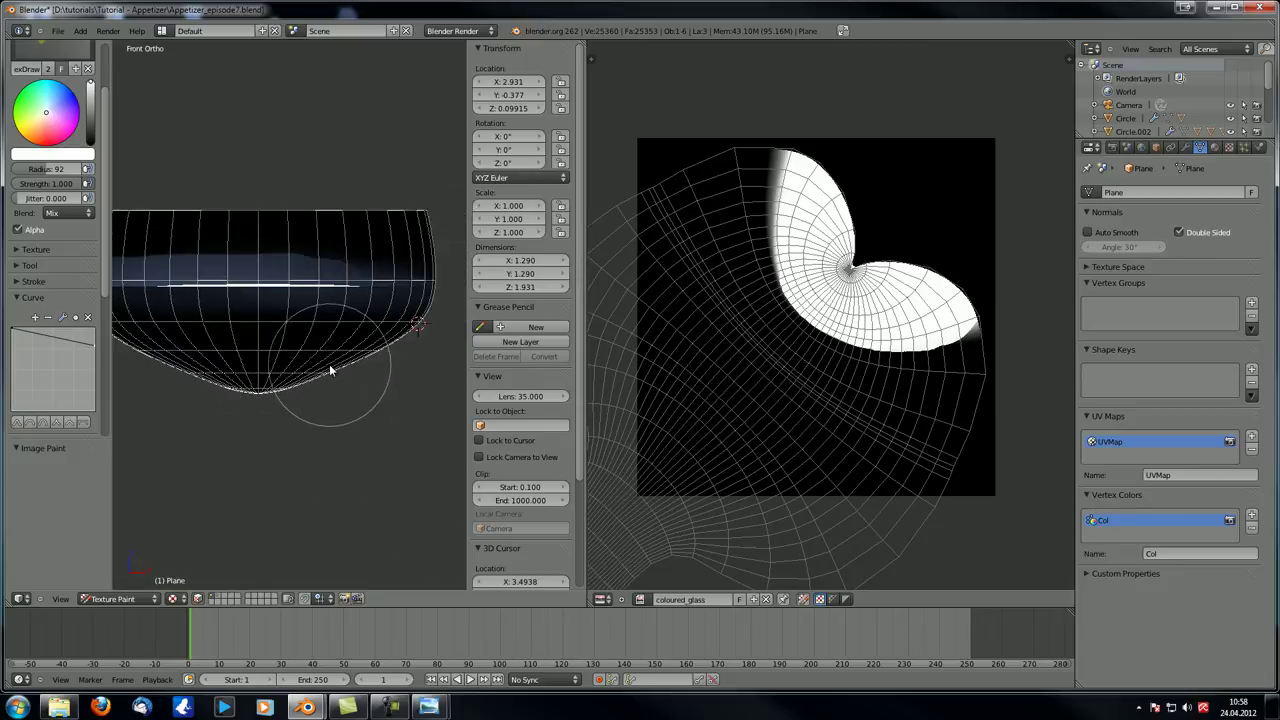
pyautogui.scroll(-1, 338, 366)
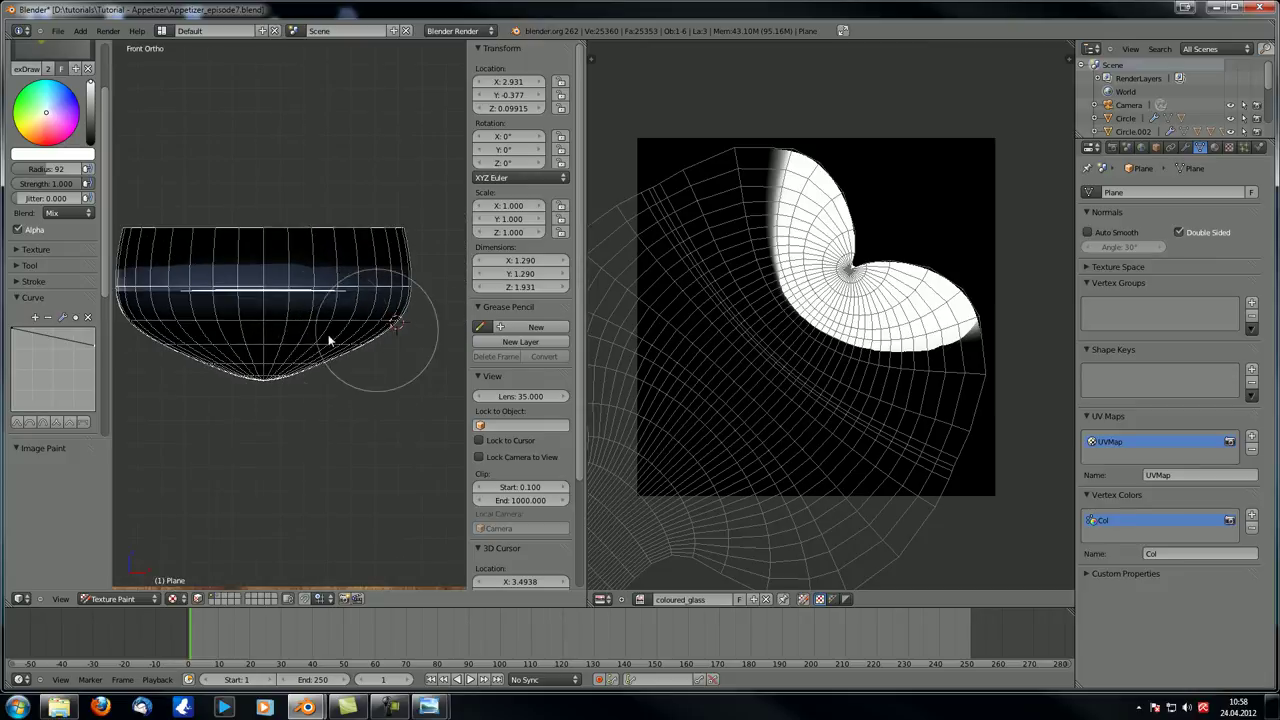
pyautogui.moveTo(118, 334)
pyautogui.mouseDown()
pyautogui.moveTo(156, 333)
pyautogui.moveTo(119, 331)
pyautogui.moveTo(178, 351)
pyautogui.moveTo(204, 385)
pyautogui.mouseUp()
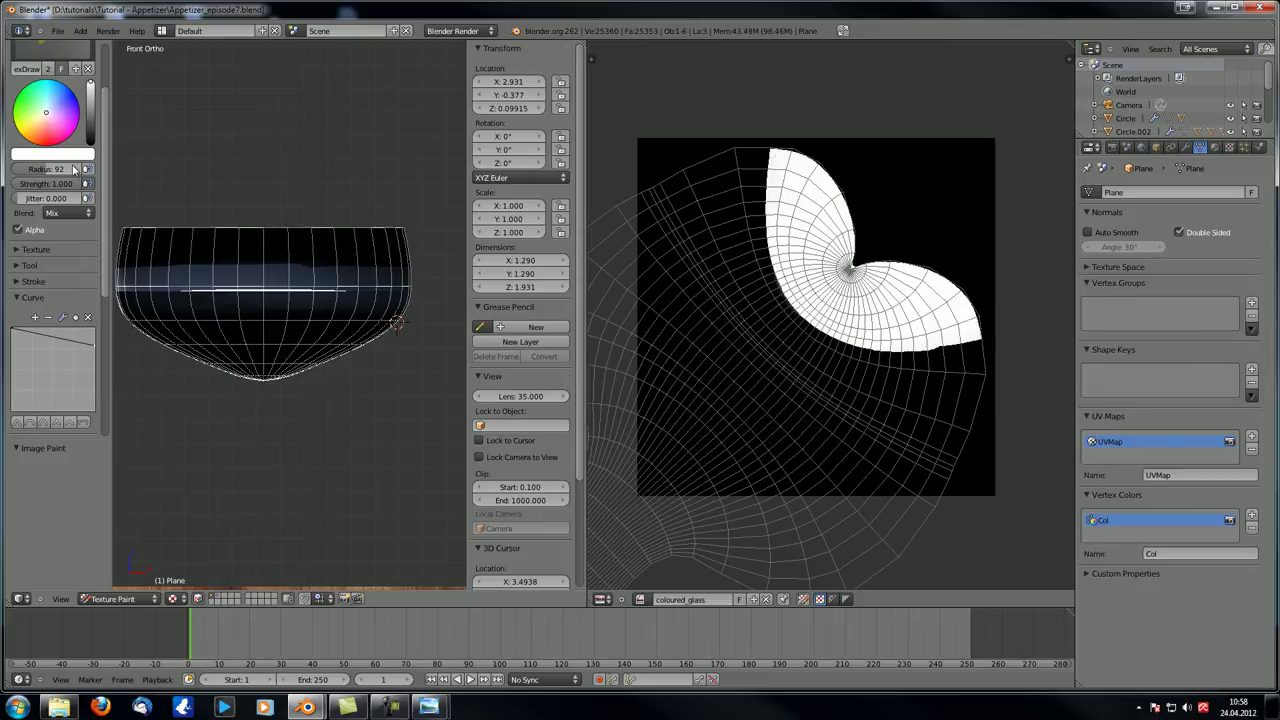
# - Set the brush colour to black and reshape the falloff curve into a convex arc dropping to zero at its end
pyautogui.moveTo(96, 105); pyautogui.dragTo(94, 155)
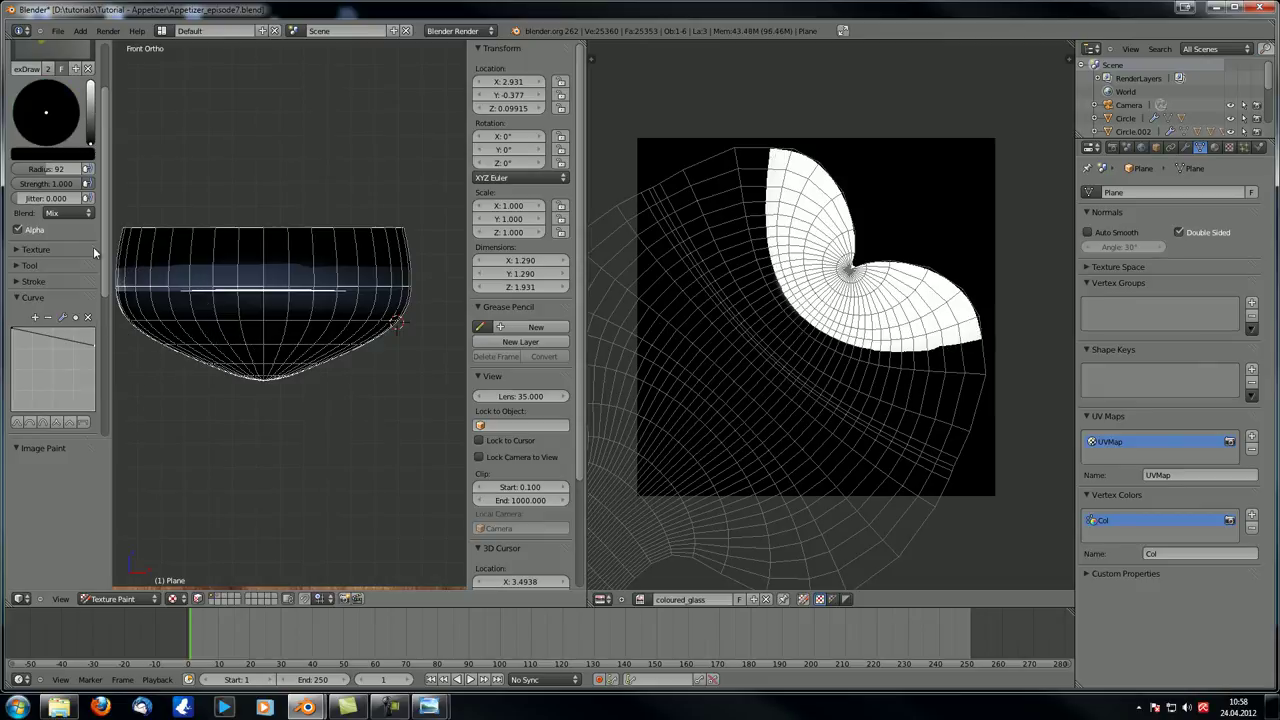
pyautogui.scroll(1, 226, 338)
pyautogui.keyDown('shift'); pyautogui.moveTo(228, 337); pyautogui.dragTo(276, 401, button='middle'); pyautogui.keyUp('shift')
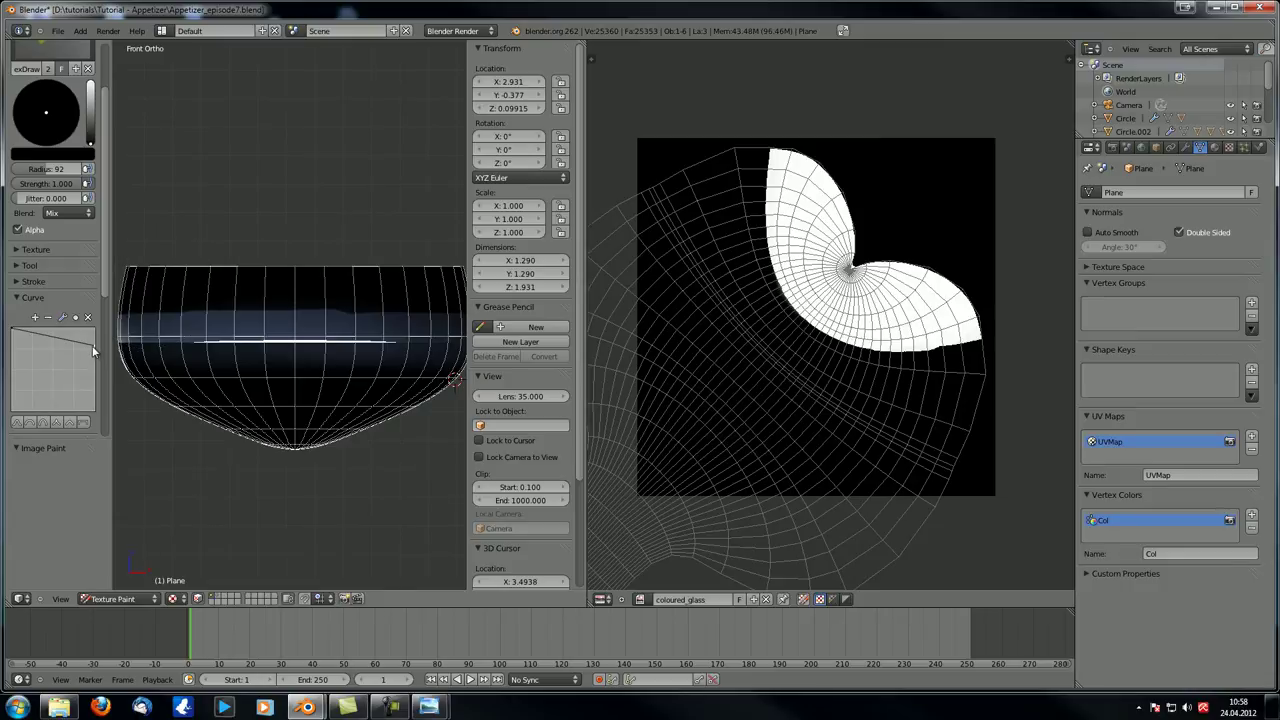
pyautogui.moveTo(57, 347); pyautogui.dragTo(84, 345)
pyautogui.moveTo(15, 412)
pyautogui.mouseDown()
pyautogui.moveTo(68, 355)
pyautogui.moveTo(95, 408)
pyautogui.mouseUp()
pyautogui.moveTo(69, 348); pyautogui.dragTo(84, 348)
pyautogui.moveTo(171, 257); pyautogui.dragTo(194, 264)
pyautogui.moveTo(74, 358); pyautogui.dragTo(70, 358)
# - Paint black strokes across the bowl's outer band just above the wine line to trim the white mask's upper edge
pyautogui.moveTo(192, 276); pyautogui.dragTo(255, 263)
pyautogui.moveTo(223, 247)
pyautogui.keyDown('shift'); pyautogui.mouseDown(button='middle')
pyautogui.moveTo(294, 211)
pyautogui.moveTo(381, 229)
pyautogui.mouseUp(button='middle'); pyautogui.keyUp('shift')
pyautogui.scroll(4, 270, 227)
pyautogui.moveTo(162, 233)
pyautogui.mouseDown()
pyautogui.moveTo(231, 241)
pyautogui.moveTo(180, 251)
pyautogui.moveTo(353, 252)
pyautogui.mouseUp()
pyautogui.keyDown('shift'); pyautogui.moveTo(353, 252); pyautogui.dragTo(264, 247, button='middle'); pyautogui.keyUp('shift')
pyautogui.moveTo(264, 247)
pyautogui.mouseDown()
pyautogui.moveTo(206, 234)
pyautogui.moveTo(344, 239)
pyautogui.mouseUp()
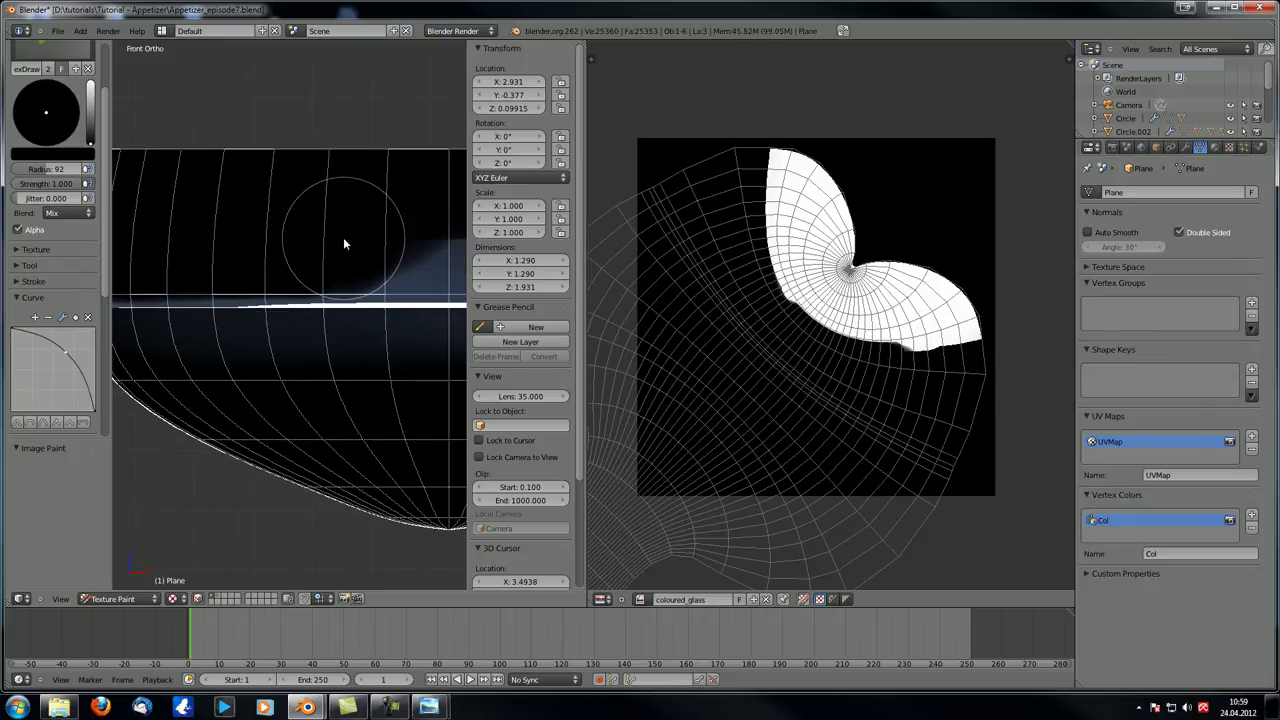
pyautogui.keyDown('shift'); pyautogui.moveTo(343, 237); pyautogui.dragTo(218, 231, button='middle'); pyautogui.keyUp('shift')
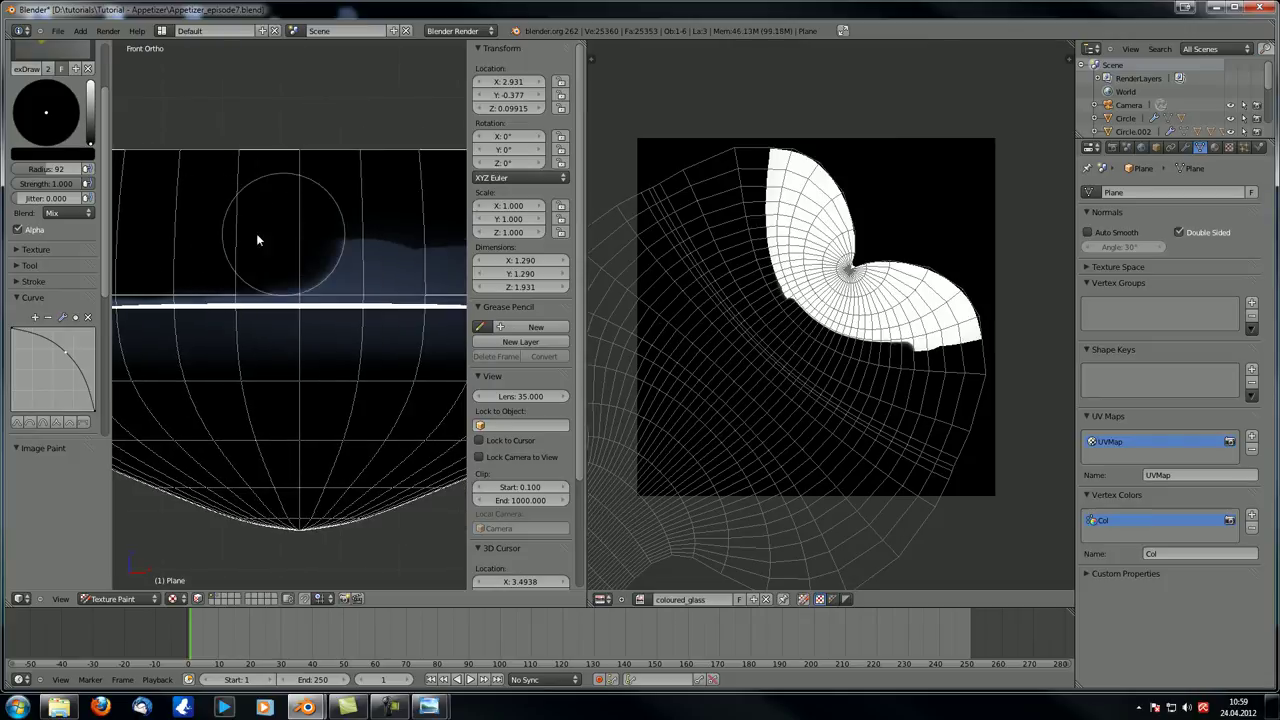
pyautogui.keyDown('shift'); pyautogui.moveTo(331, 240); pyautogui.dragTo(244, 243, button='middle'); pyautogui.keyUp('shift')
pyautogui.moveTo(244, 243); pyautogui.dragTo(374, 242)
pyautogui.keyDown('shift'); pyautogui.moveTo(360, 243); pyautogui.dragTo(213, 242, button='middle'); pyautogui.keyUp('shift')
pyautogui.moveTo(220, 242)
pyautogui.mouseDown()
pyautogui.moveTo(452, 235)
pyautogui.moveTo(399, 242)
pyautogui.mouseUp()
pyautogui.moveTo(399, 242)
pyautogui.mouseDown(button='middle')
pyautogui.moveTo(95, 394)
pyautogui.moveTo(171, 371)
pyautogui.moveTo(304, 371)
pyautogui.mouseUp(button='middle')
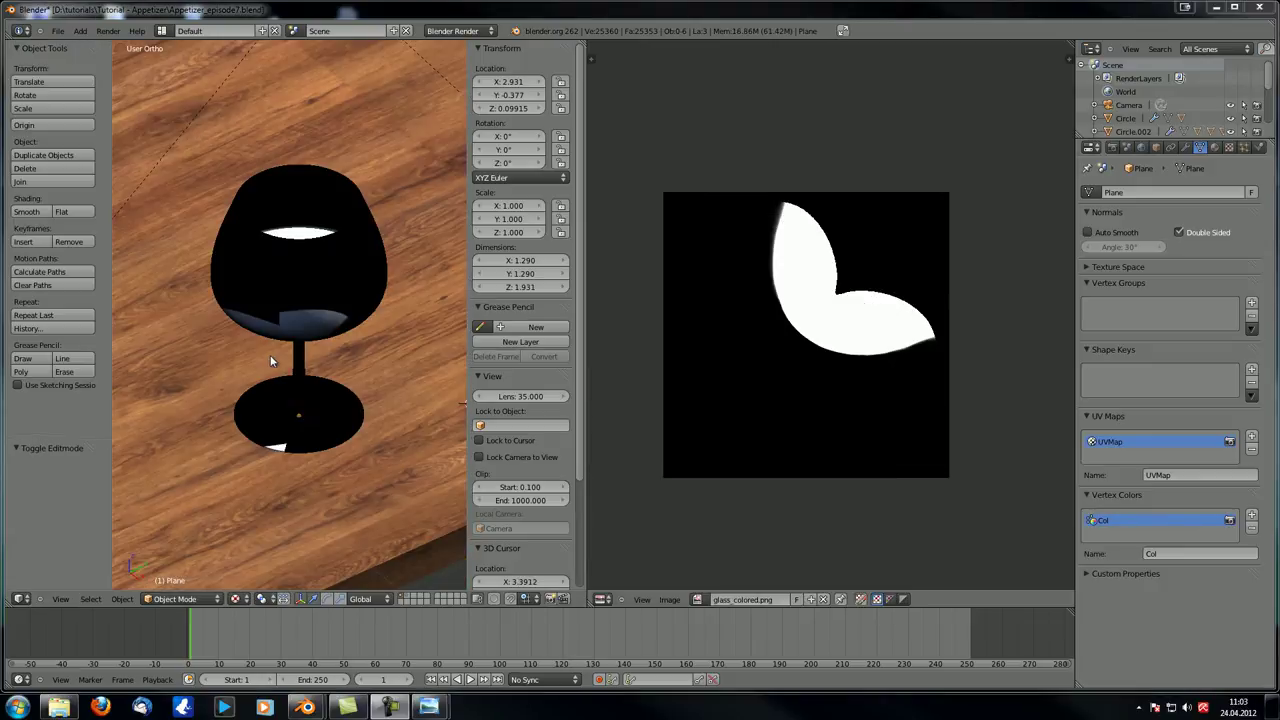
# - Examine the painted mask on the glass from several angles and its UV layout over the glass_colored.png image
pyautogui.moveTo(271, 356); pyautogui.dragTo(269, 490, button='middle')
pyautogui.scroll(3, 282, 314)
pyautogui.scroll(-2, 275, 306)
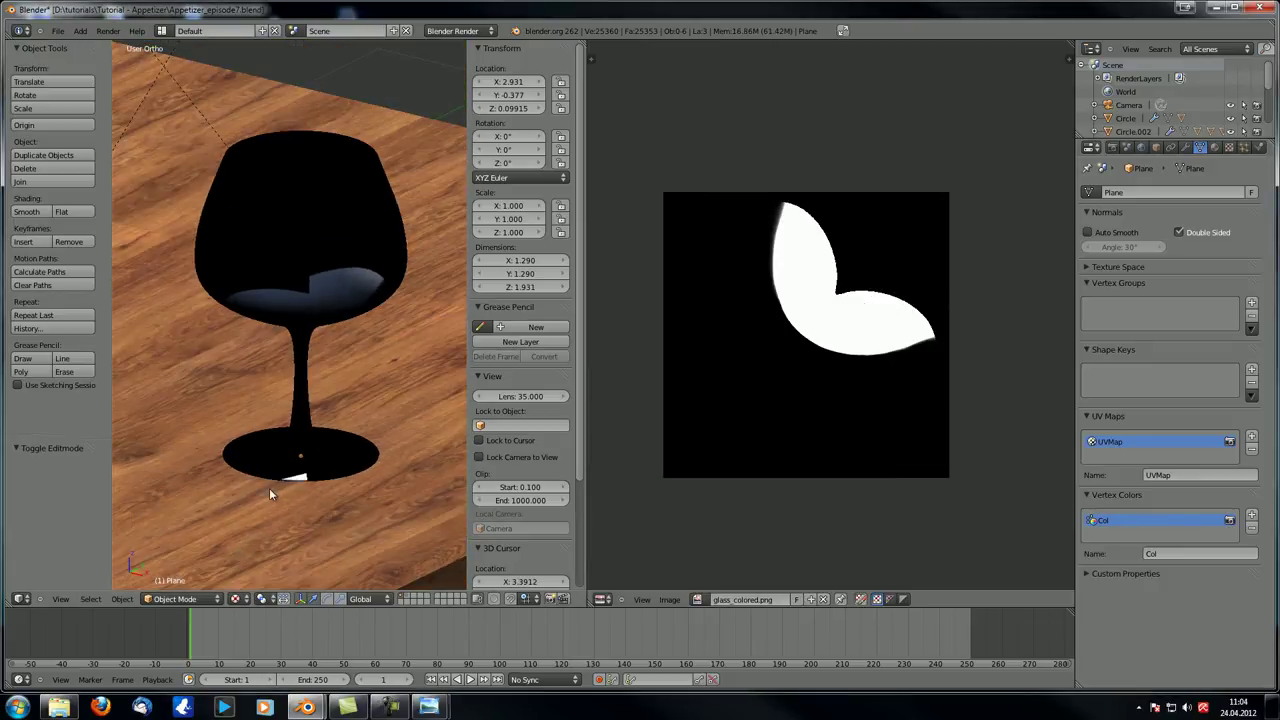
pyautogui.moveTo(308, 313); pyautogui.dragTo(269, 342, button='middle')
pyautogui.press('Tab')
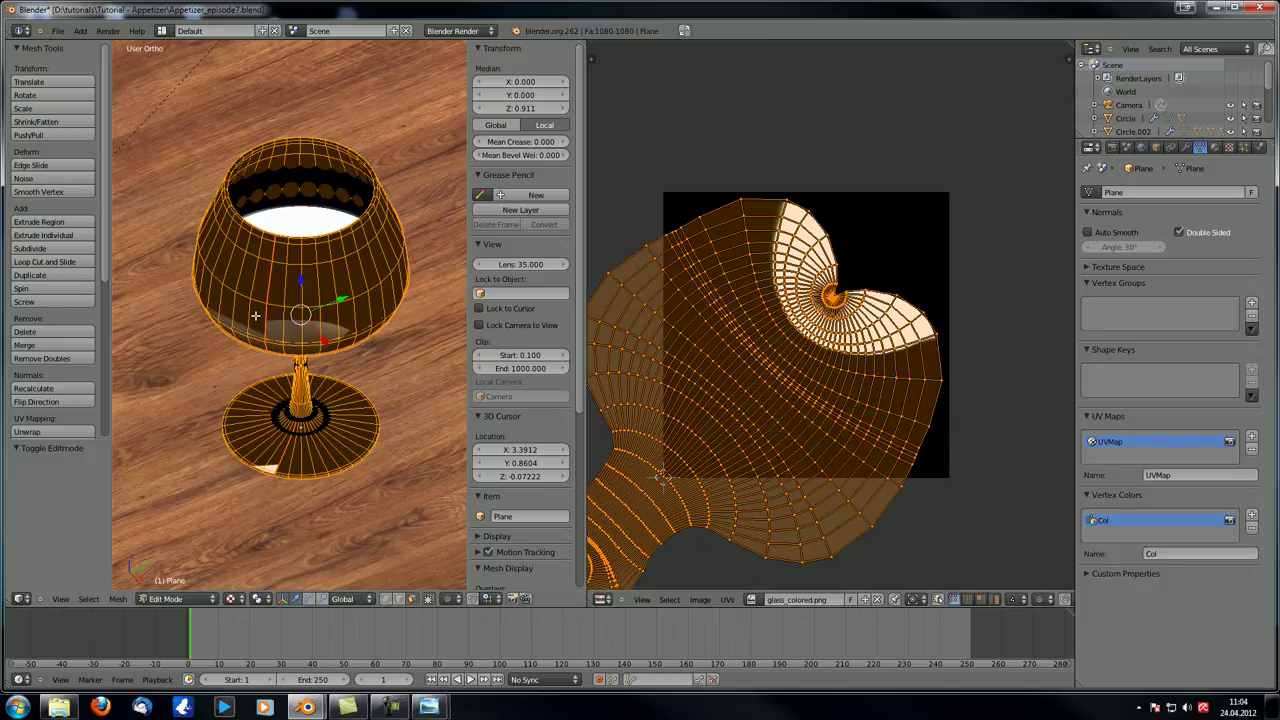
pyautogui.moveTo(291, 375); pyautogui.dragTo(299, 360, button='middle')
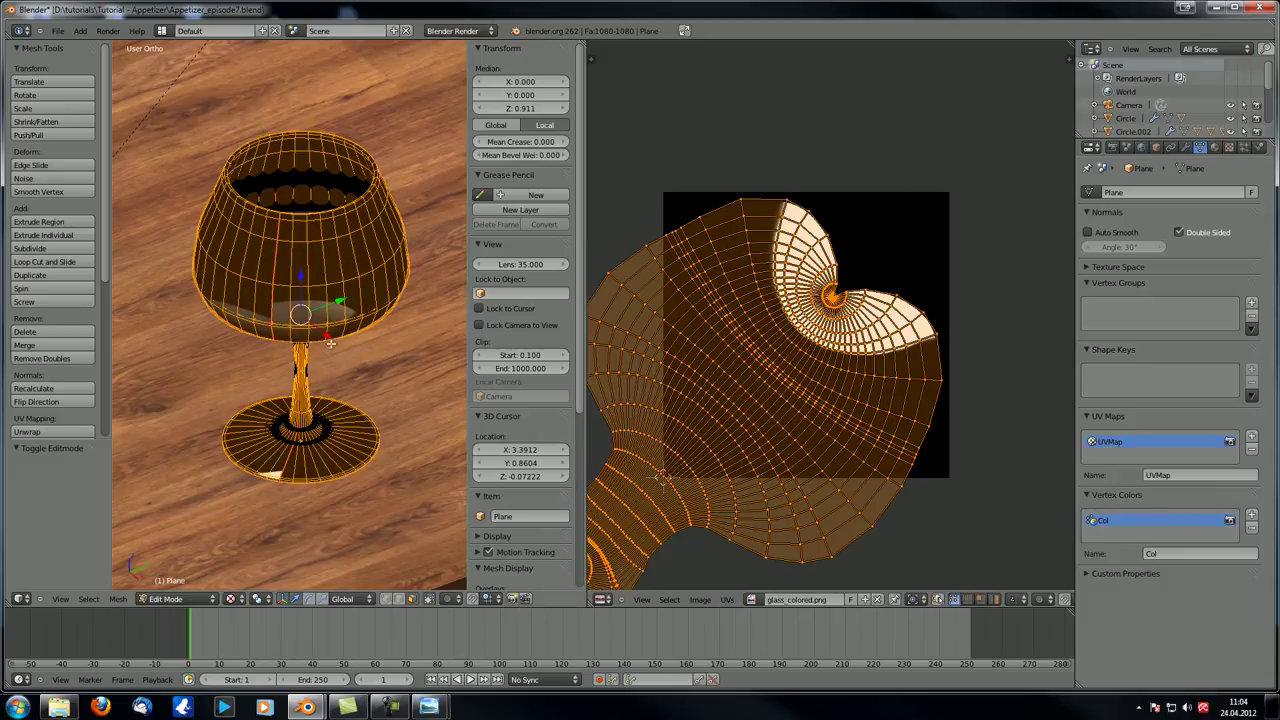
pyautogui.moveTo(330, 343); pyautogui.dragTo(367, 297, button='middle')
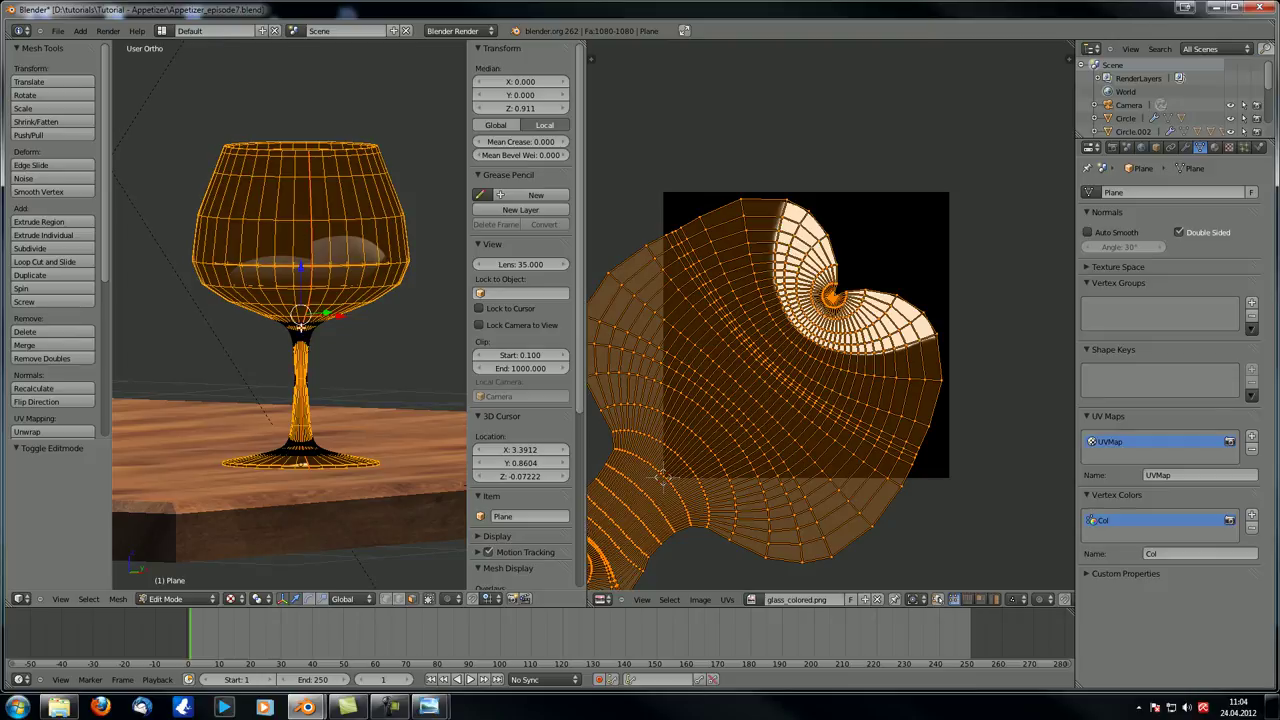
pyautogui.moveTo(309, 334); pyautogui.dragTo(254, 403, button='middle')
pyautogui.scroll(3, 301, 314)
pyautogui.press('Tab')
pyautogui.moveTo(296, 240); pyautogui.dragTo(398, 305, button='middle')
# - Deselect everything and expand the 3D view over the image editor
pyautogui.press('a')
pyautogui.scroll(-11, 398, 305)
pyautogui.moveTo(278, 347); pyautogui.dragTo(377, 326, button='middle')
pyautogui.scroll(-6, 368, 320)
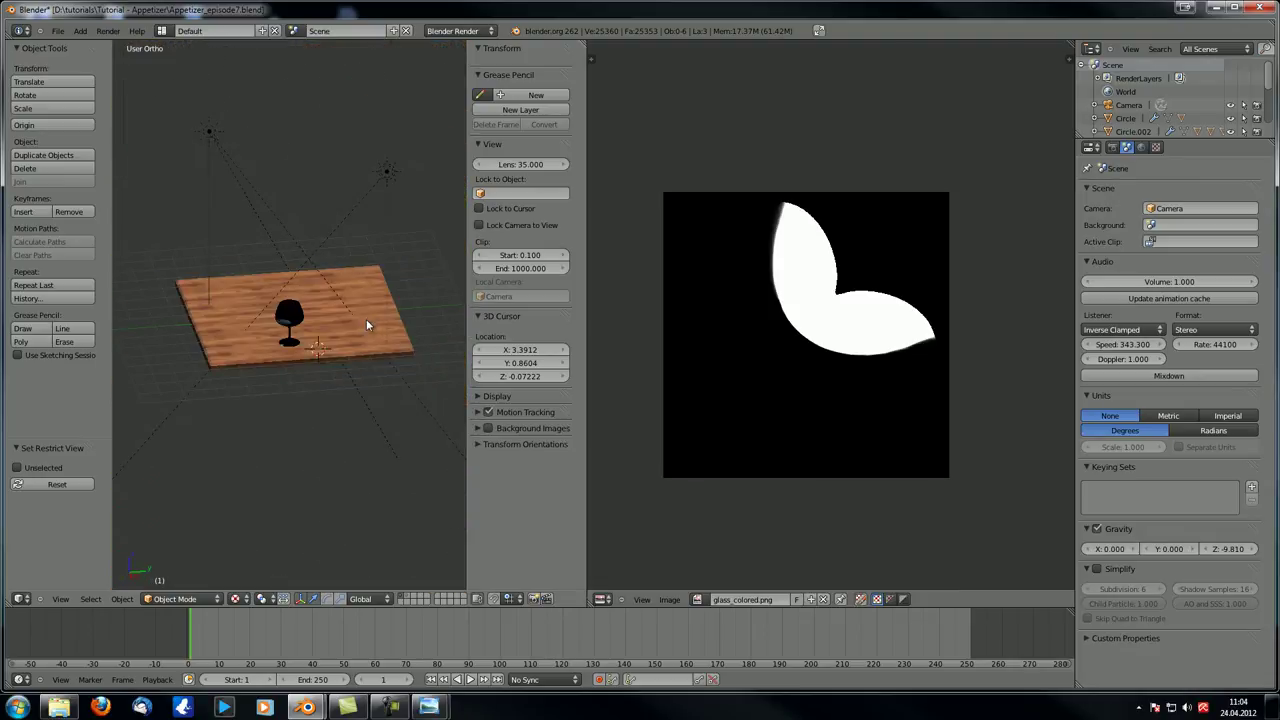
pyautogui.scroll(14, 291, 303)
pyautogui.moveTo(286, 352); pyautogui.dragTo(204, 330, button='middle')
pyautogui.scroll(4, 288, 404)
pyautogui.scroll(-1, 264, 400)
pyautogui.scroll(-3, 244, 376)
pyautogui.moveTo(245, 377); pyautogui.dragTo(192, 385, button='middle')
pyautogui.scroll(-4, 200, 385)
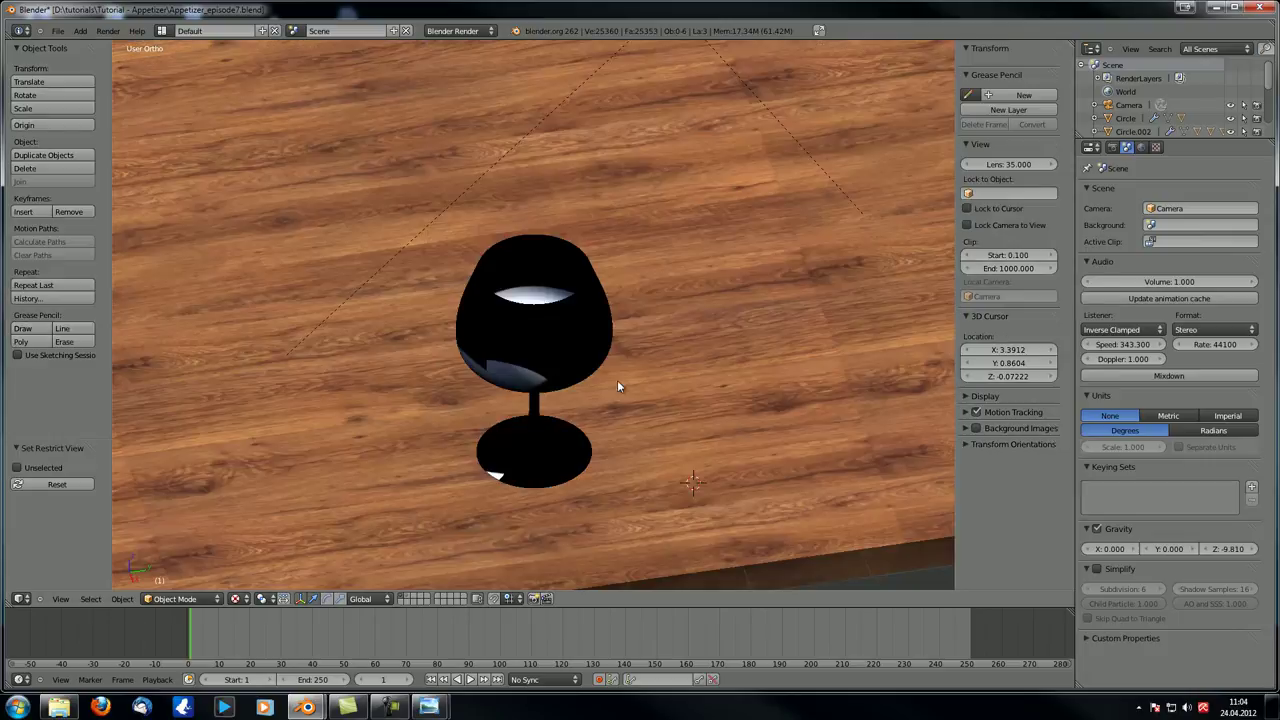
pyautogui.scroll(-4, 620, 384)
pyautogui.moveTo(620, 384); pyautogui.dragTo(507, 375, button='middle')
pyautogui.moveTo(604, 347); pyautogui.dragTo(557, 347, button='middle')
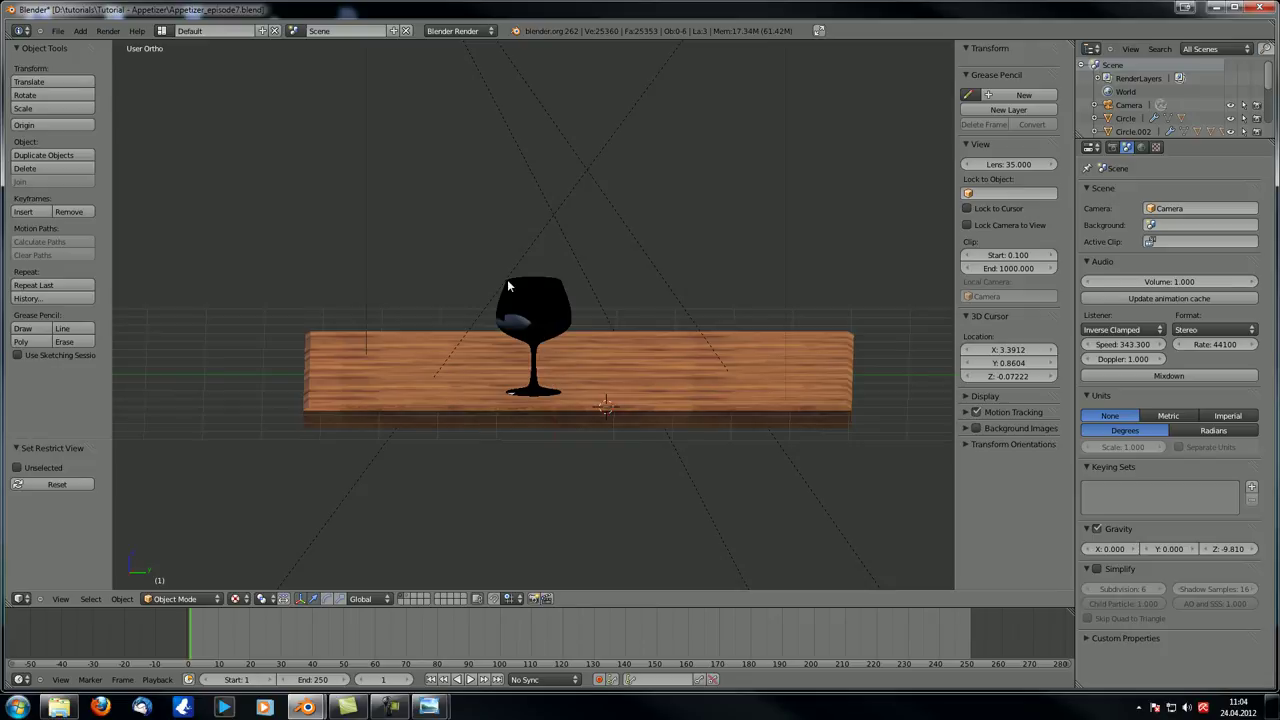
# - Select the glass and display the texture slots of its Material.001
pyautogui.moveTo(465, 272); pyautogui.dragTo(540, 314, button='middle')
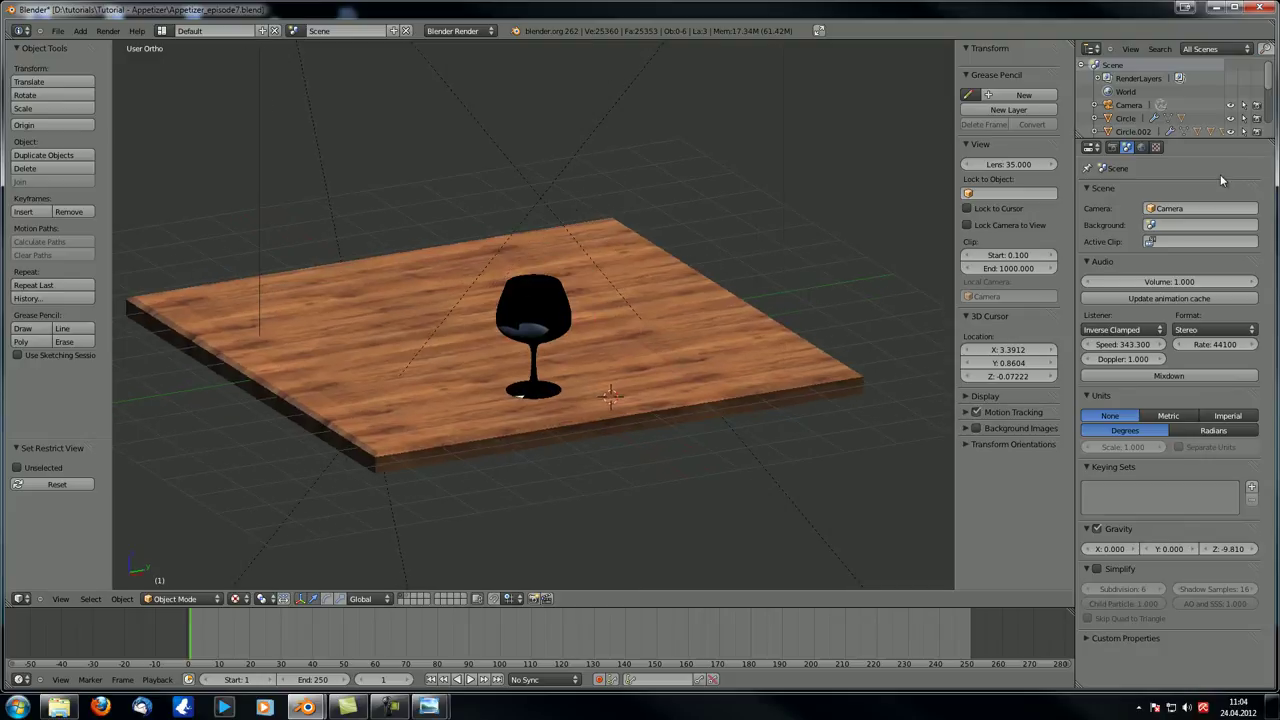
pyautogui.moveTo(655, 413); pyautogui.dragTo(589, 422, button='middle')
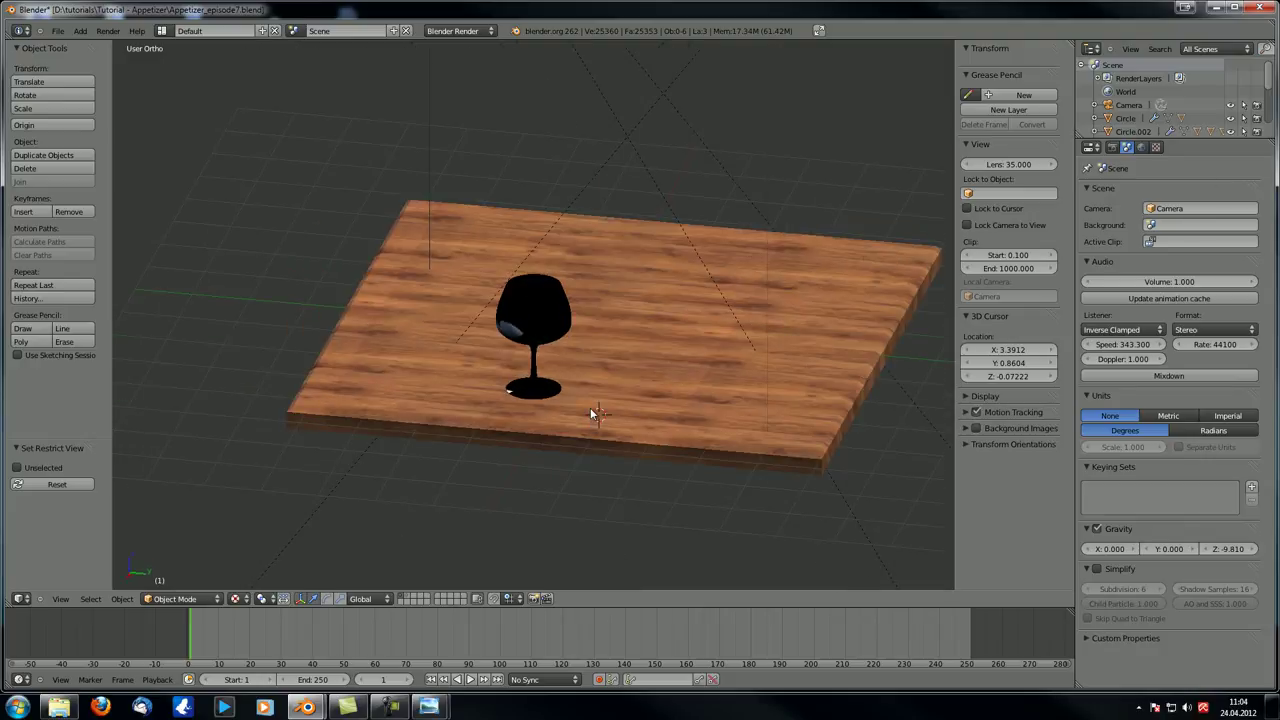
pyautogui.click(1112, 147)
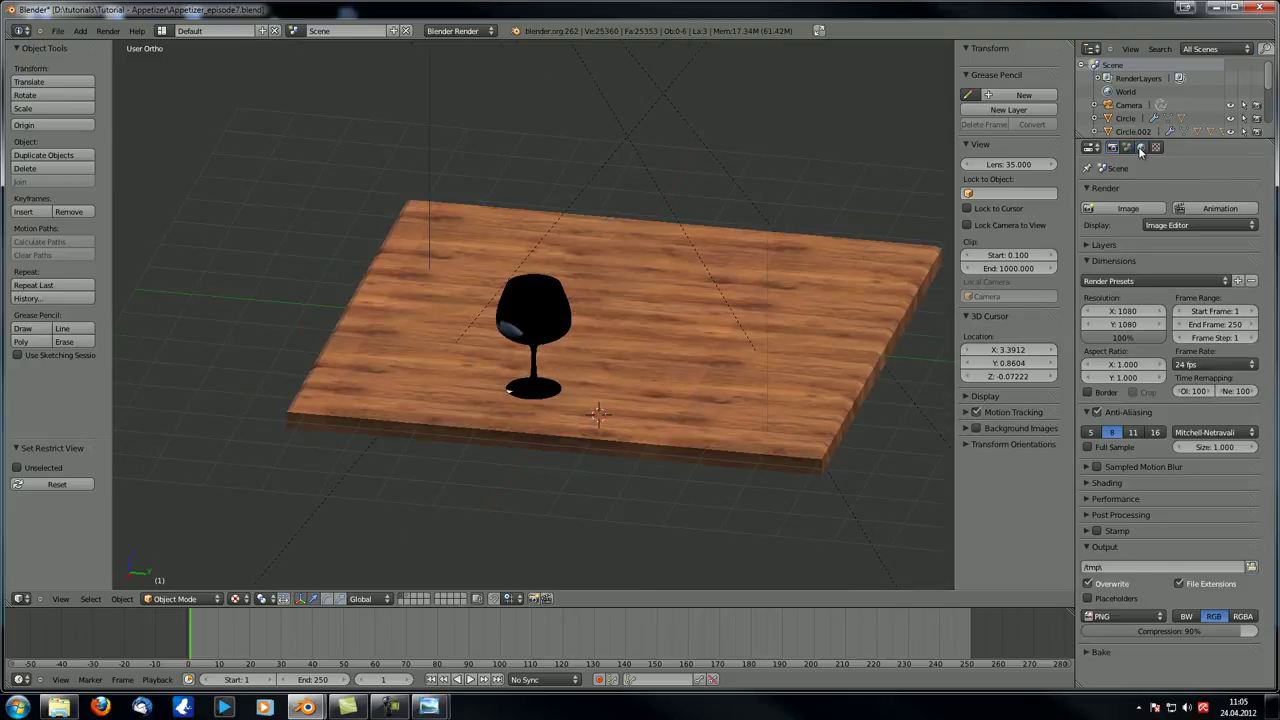
pyautogui.click(1141, 149)
pyautogui.click(1156, 149)
pyautogui.moveTo(555, 397); pyautogui.dragTo(579, 375, button='middle')
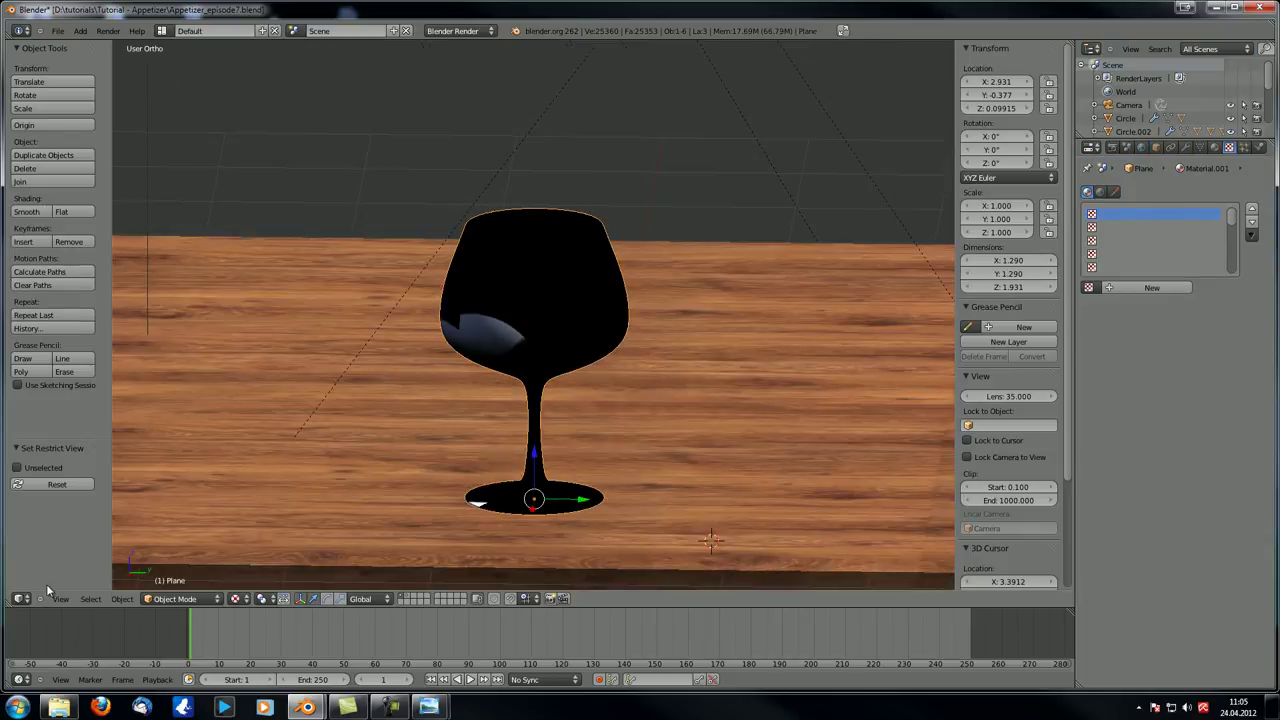
# - Replace the 3D view with the Node Editor's texture nodes, create a new texture for the glass material and enable Use Nodes
pyautogui.click(21, 598)
pyautogui.click(77, 457)
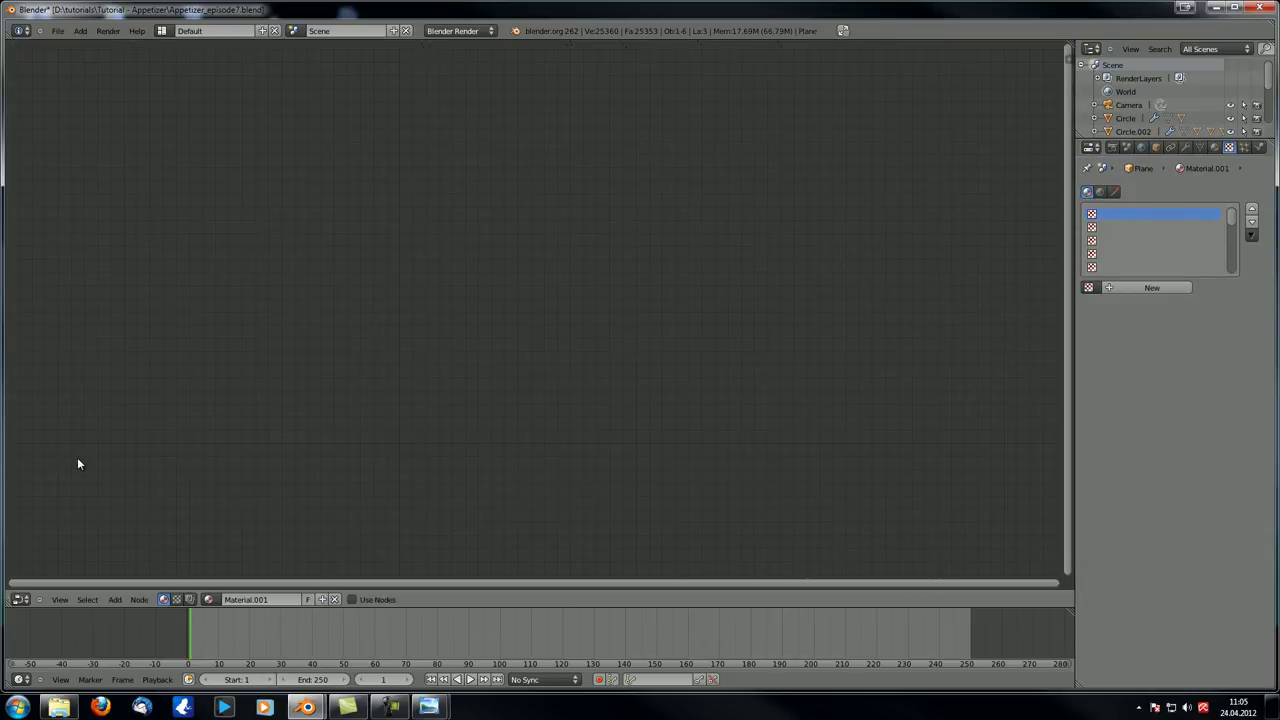
pyautogui.click(190, 599)
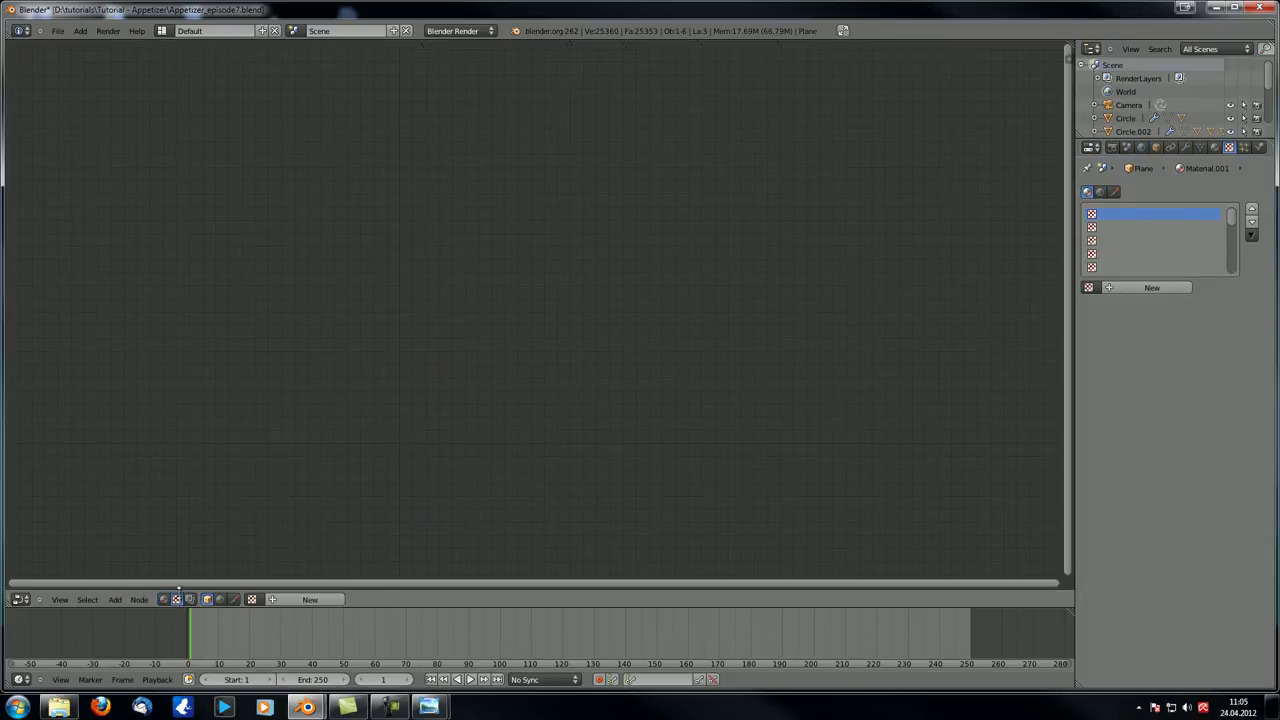
pyautogui.click(1215, 148)
pyautogui.click(1227, 149)
pyautogui.click(310, 599)
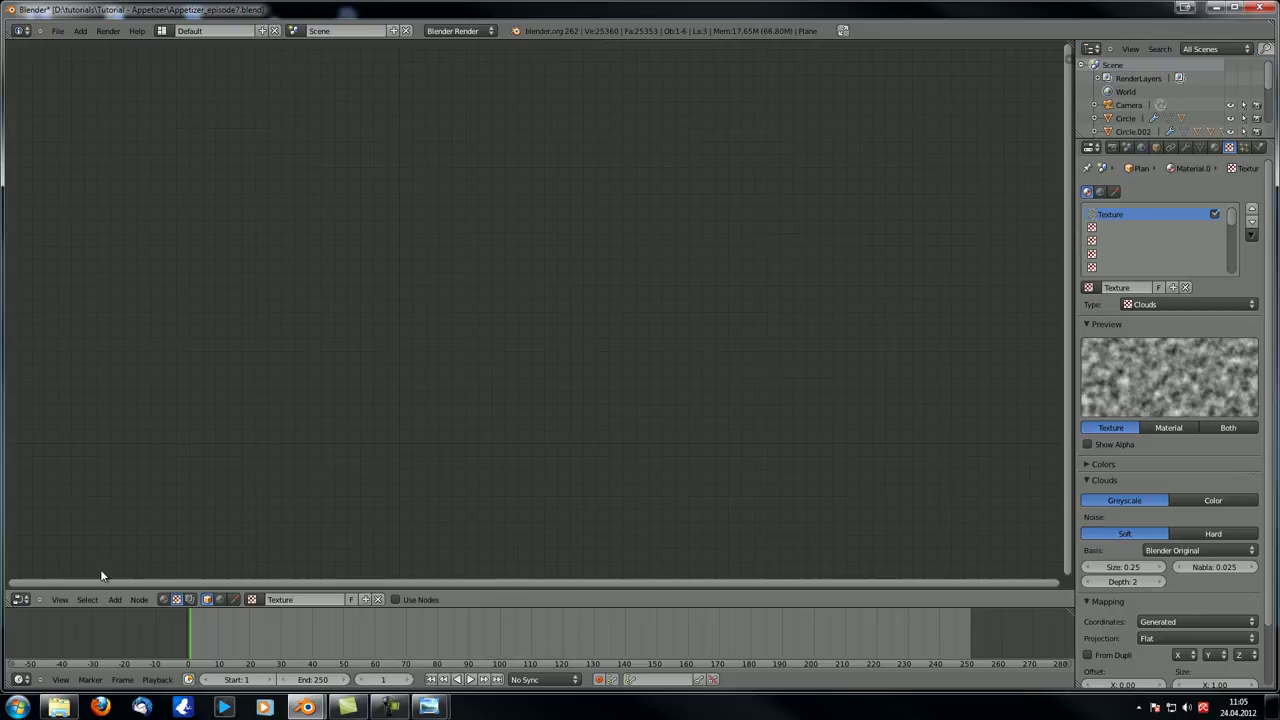
pyautogui.click(394, 599)
# - Move the Checker and Output nodes far apart and delete the Checker node
pyautogui.scroll(1, 480, 371)
pyautogui.moveTo(480, 371); pyautogui.dragTo(473, 317, button='middle')
pyautogui.moveTo(579, 233); pyautogui.dragTo(684, 195)
pyautogui.moveTo(398, 231); pyautogui.dragTo(364, 233)
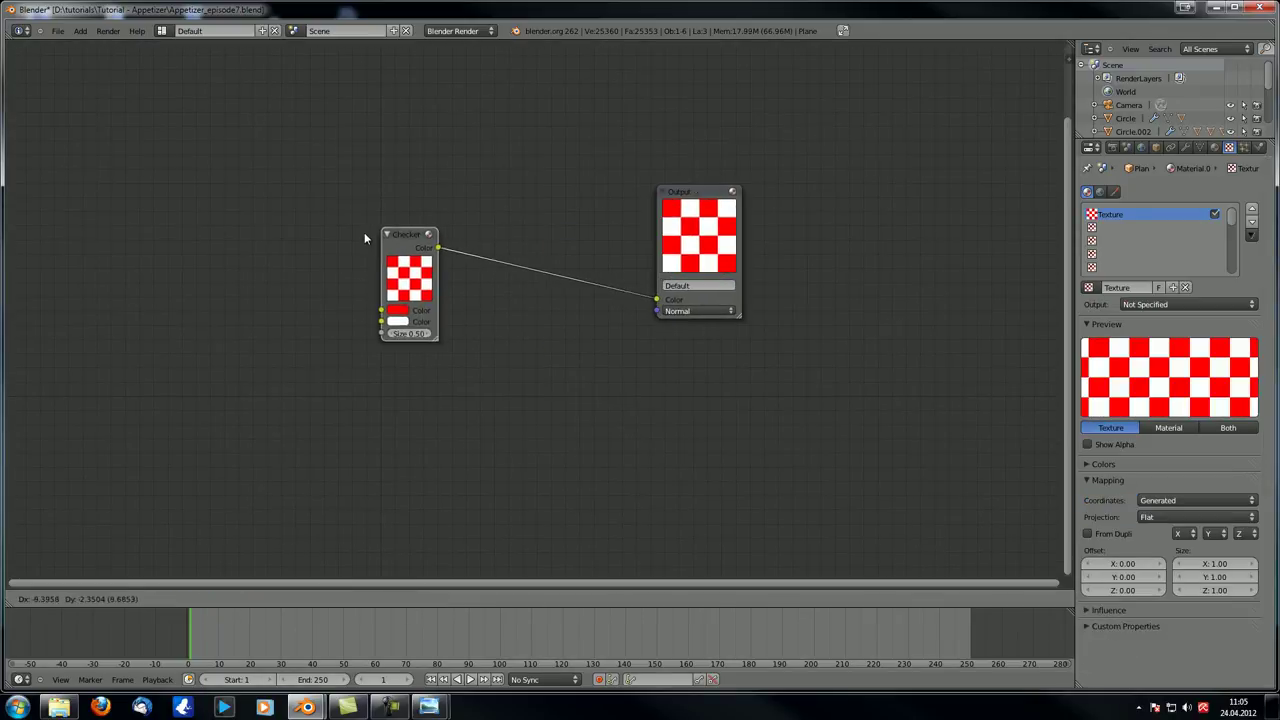
pyautogui.click(146, 263)
pyautogui.moveTo(680, 192); pyautogui.dragTo(818, 169)
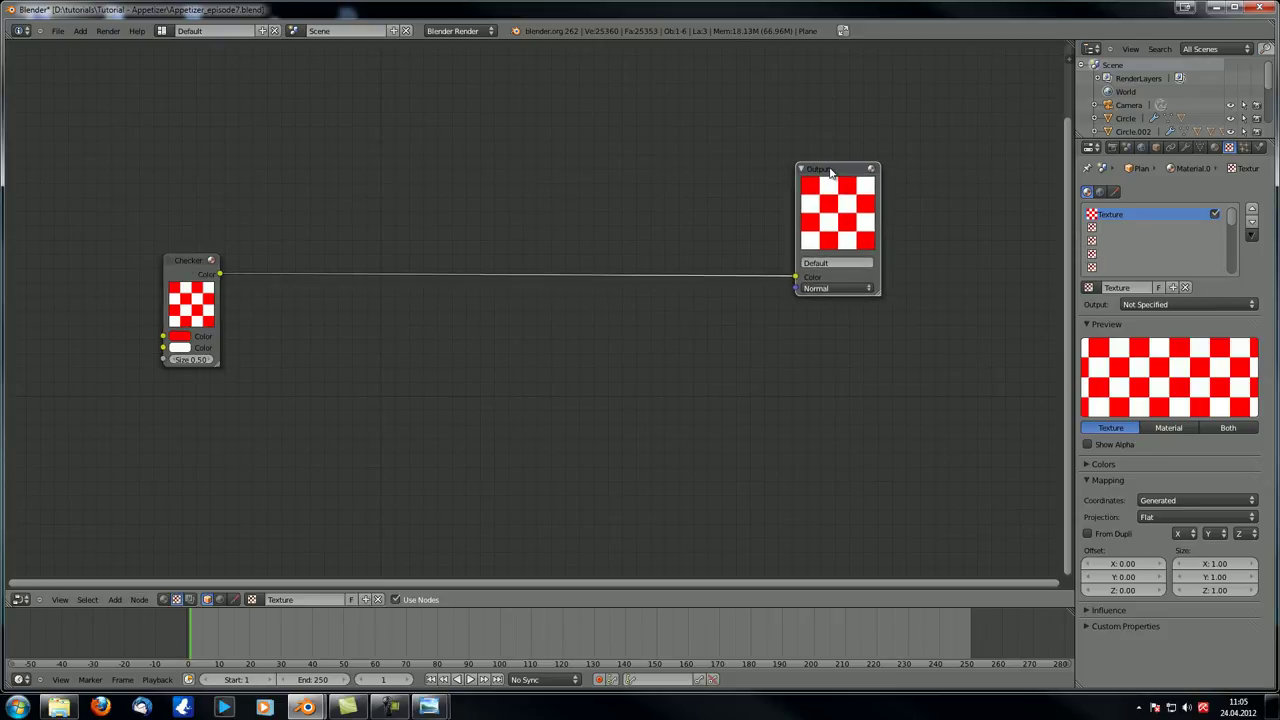
pyautogui.moveTo(190, 263); pyautogui.dragTo(139, 263)
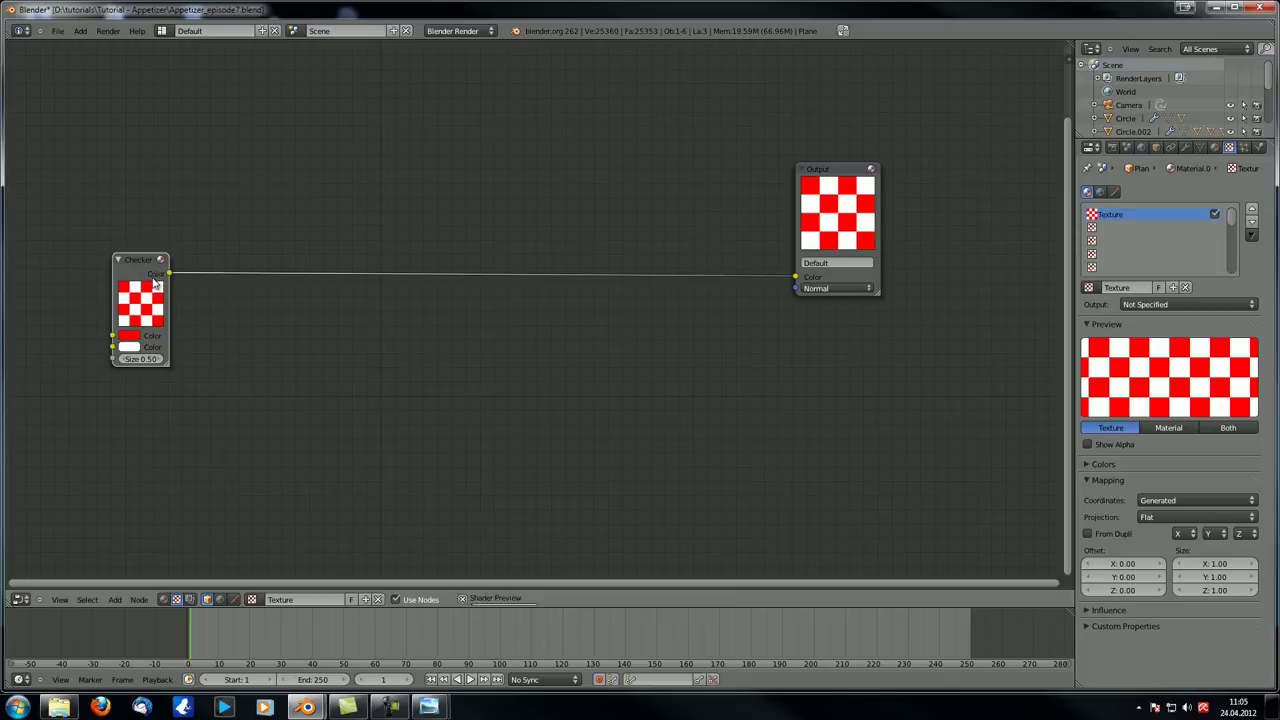
pyautogui.press('x')
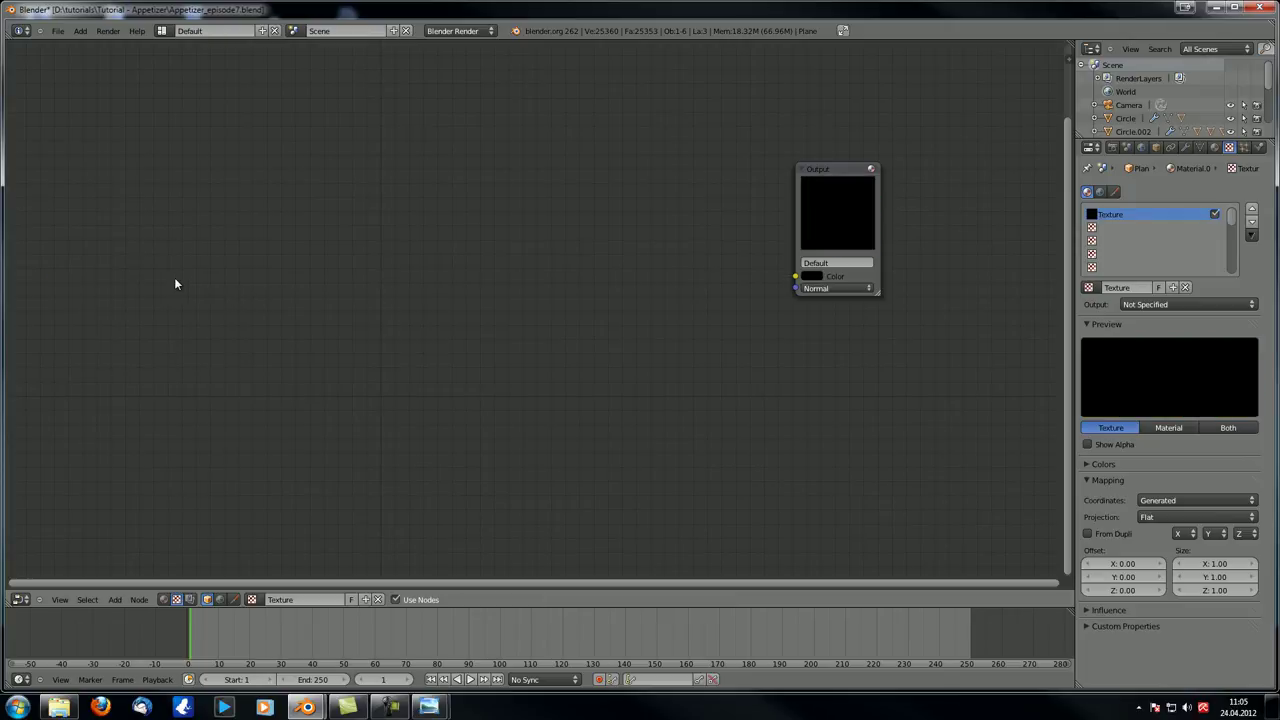
pyautogui.hotkey('shift', 'a')
pyautogui.moveTo(209, 292)
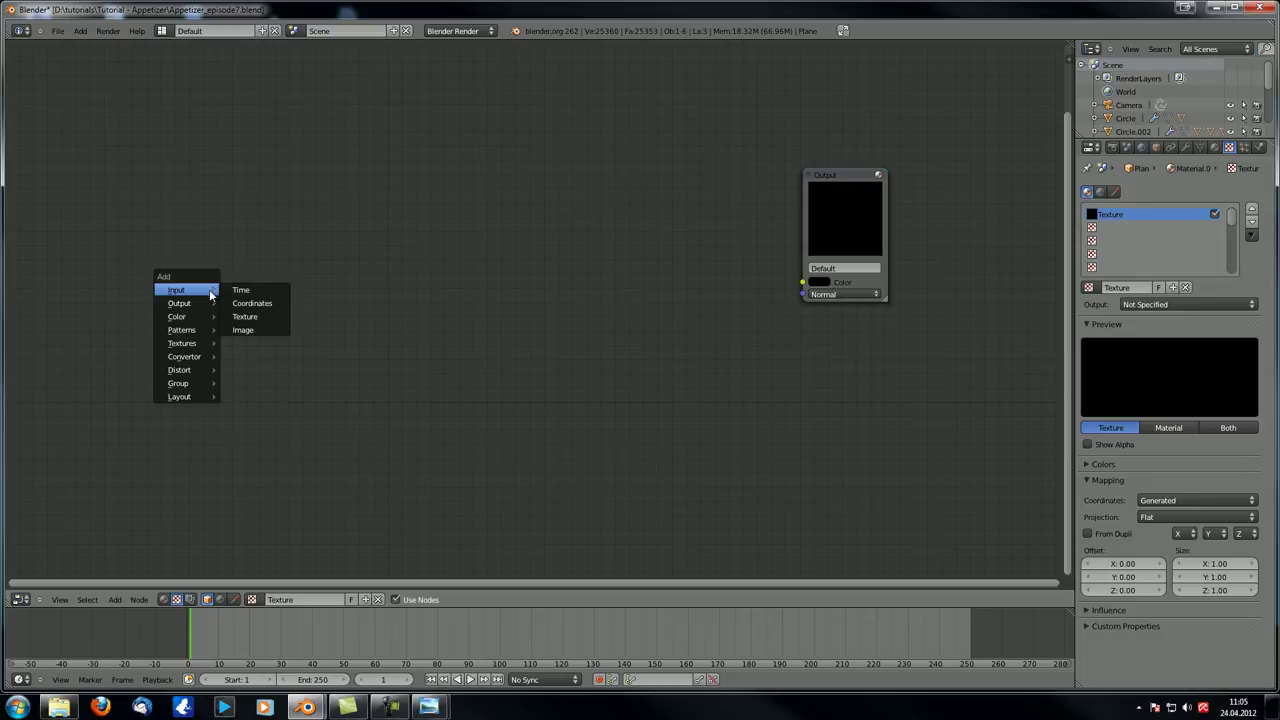
pyautogui.click(259, 316)
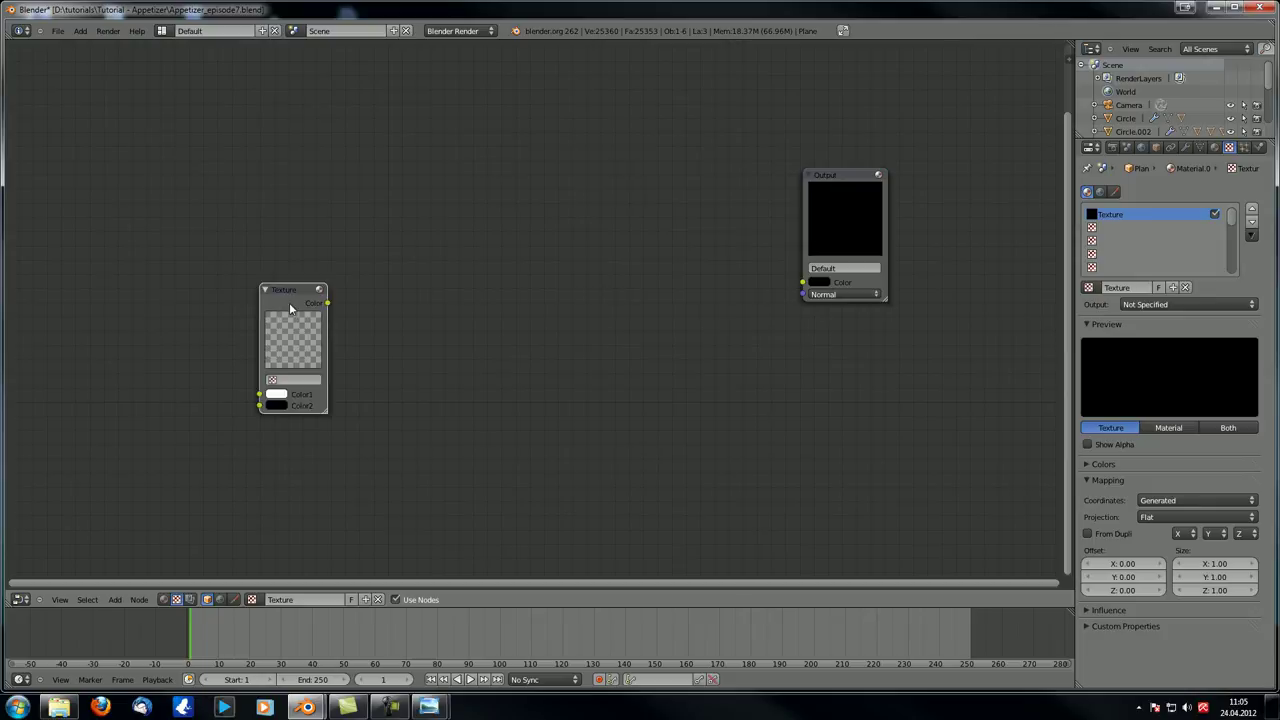
pyautogui.press('x')
# - Add an Image input node to the texture tree and load the painted glass mask image into it
pyautogui.hotkey('shift', 'a')
pyautogui.moveTo(285, 299)
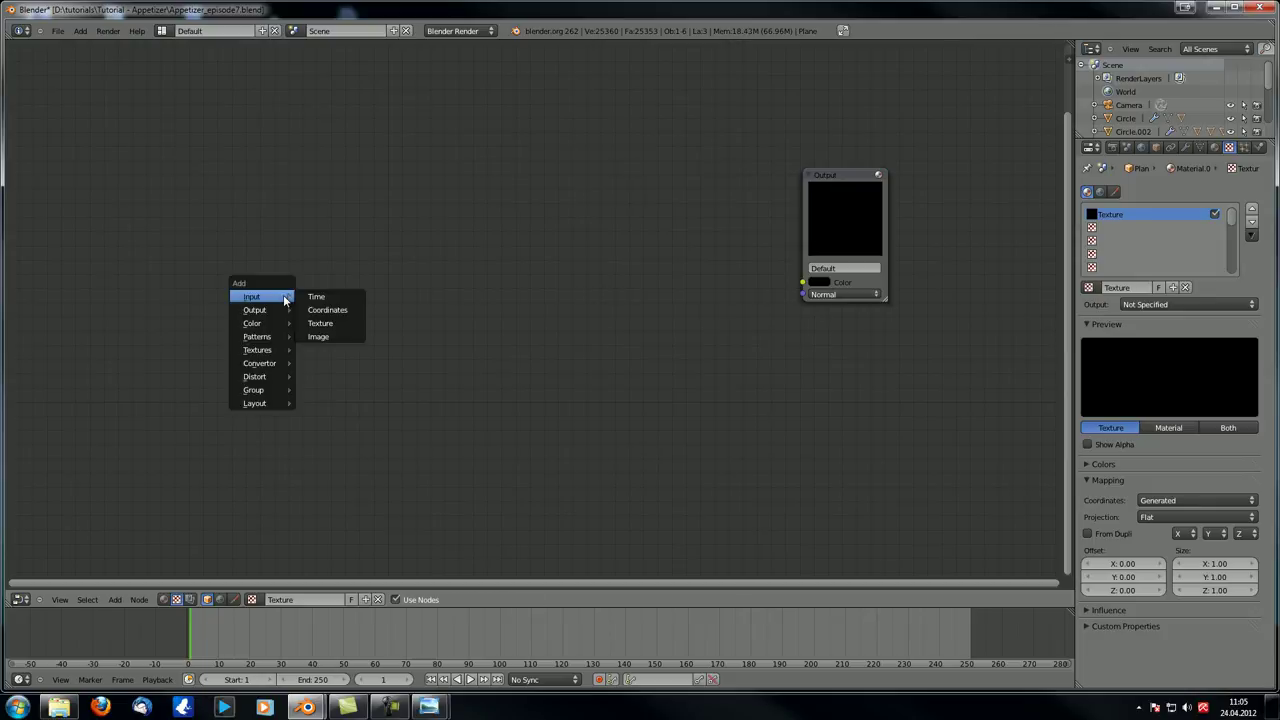
pyautogui.click(329, 338)
pyautogui.click(423, 227)
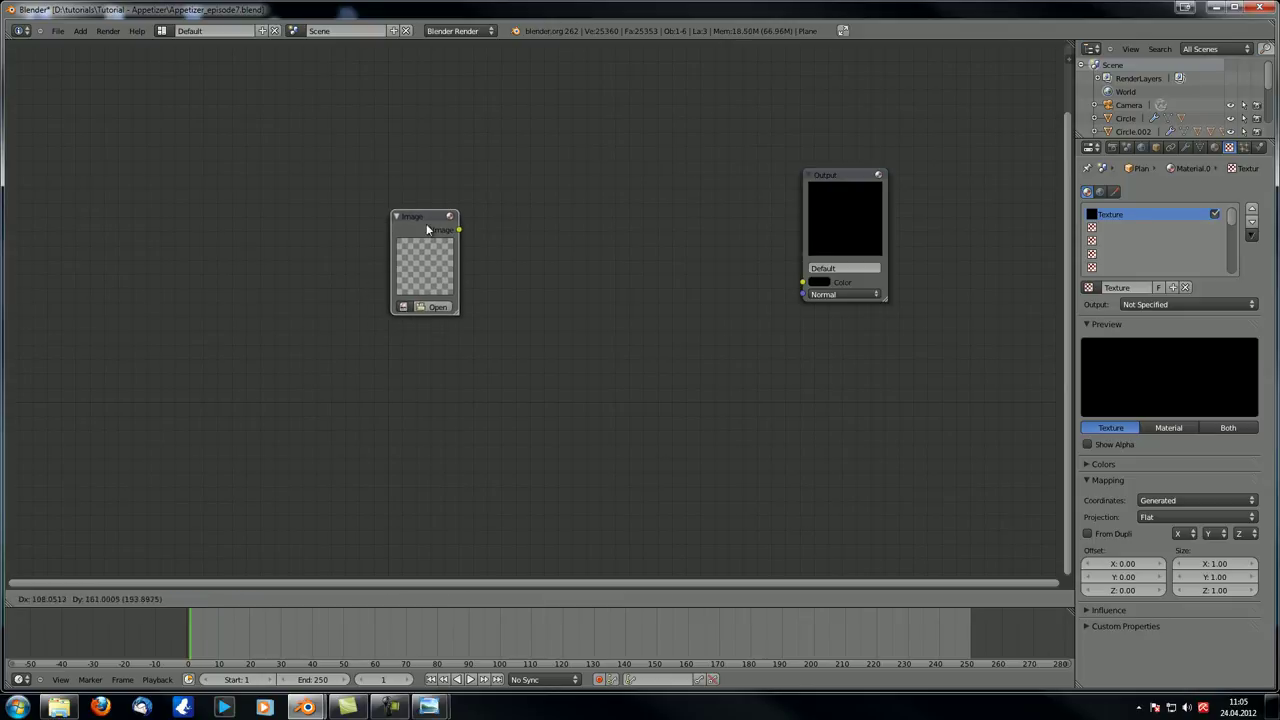
pyautogui.click(432, 307)
pyautogui.doubleClick(214, 216)
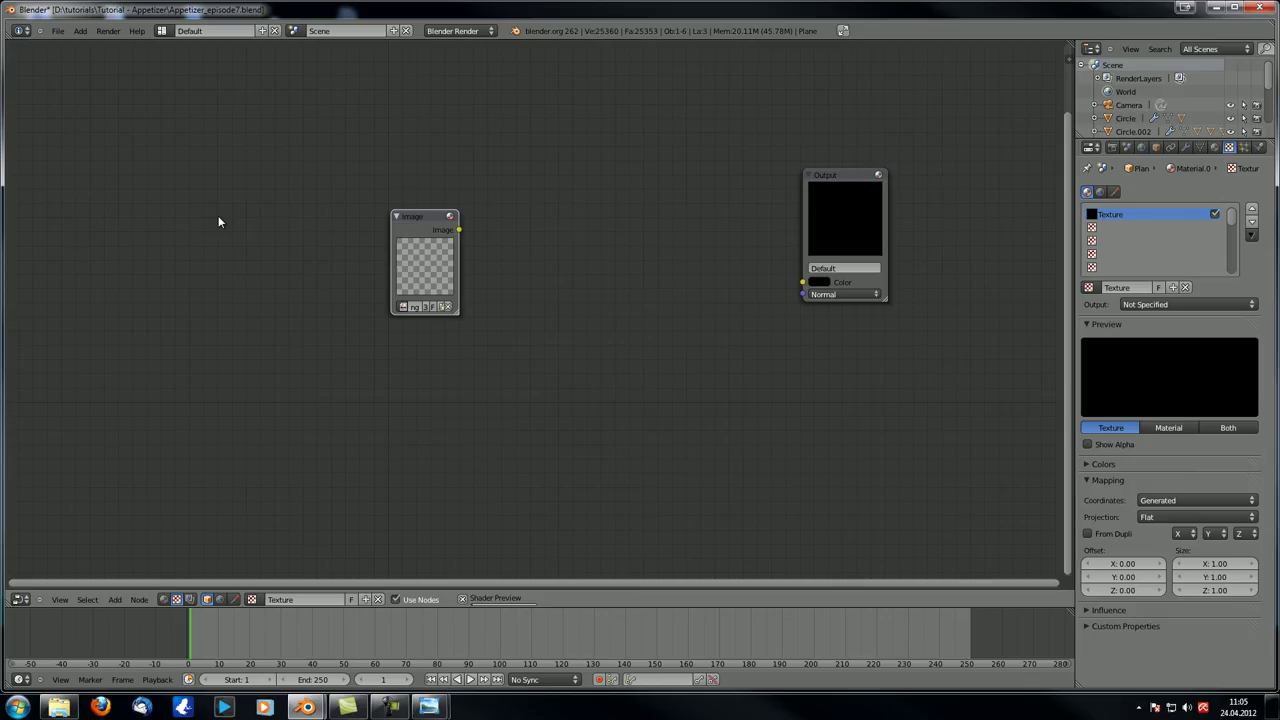
# - Connect the Image node to the Output node's Color input and reposition the Image node above the workspace's centre
pyautogui.moveTo(410, 239); pyautogui.dragTo(802, 283)
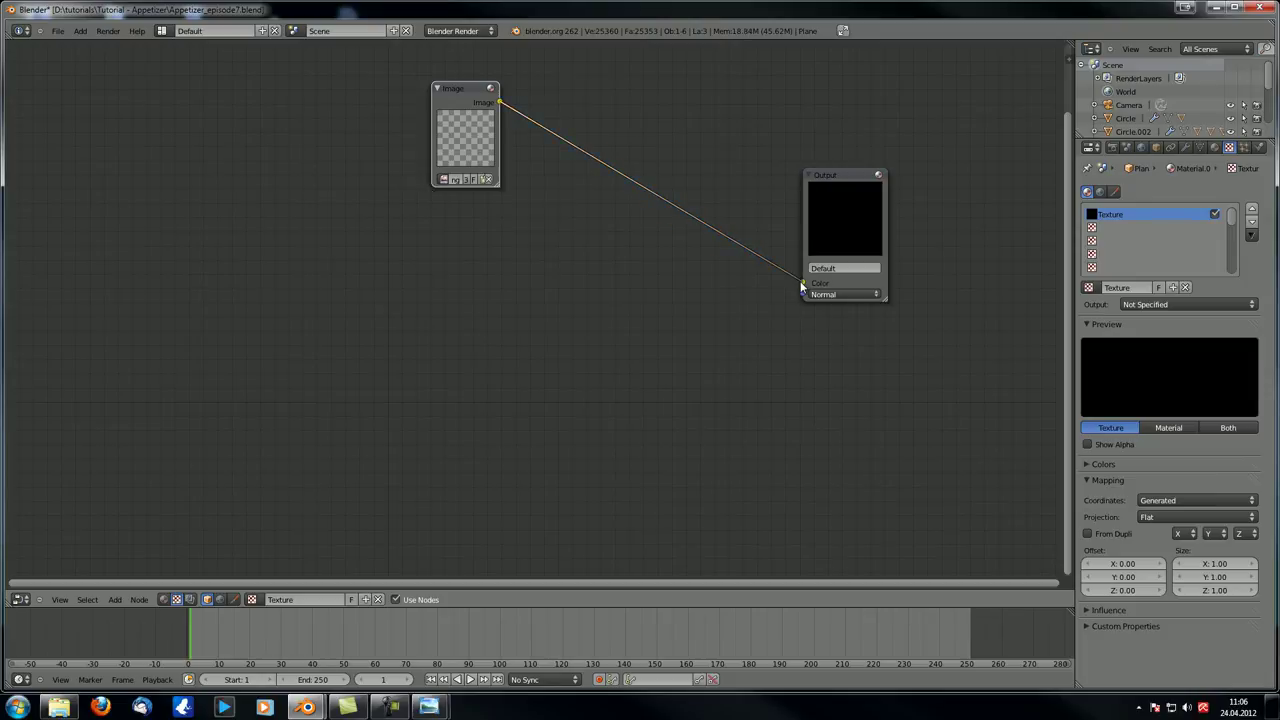
pyautogui.moveTo(460, 93); pyautogui.dragTo(466, 47)
pyautogui.moveTo(466, 47); pyautogui.dragTo(392, 139, button='middle')
pyautogui.moveTo(392, 139); pyautogui.dragTo(388, 94)
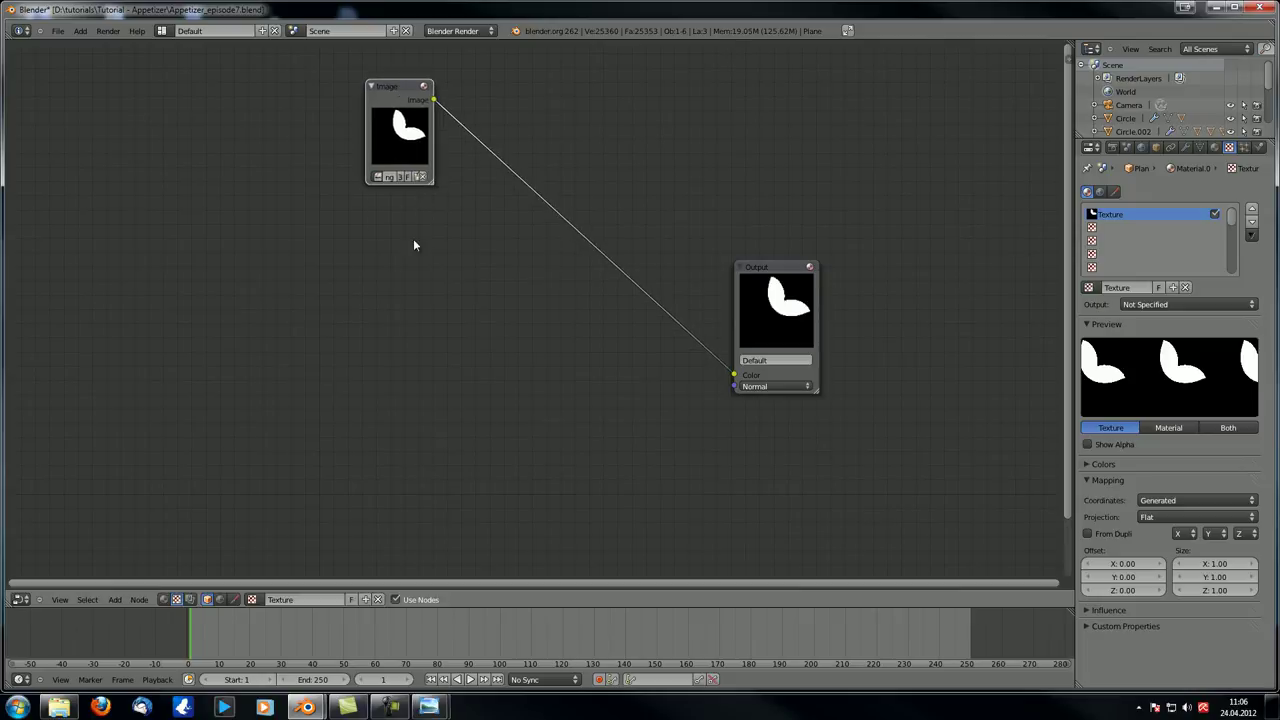
pyautogui.hotkey('shift', 'a')
pyautogui.press('Escape')
pyautogui.hotkey('shift', 'a')
pyautogui.moveTo(389, 368)
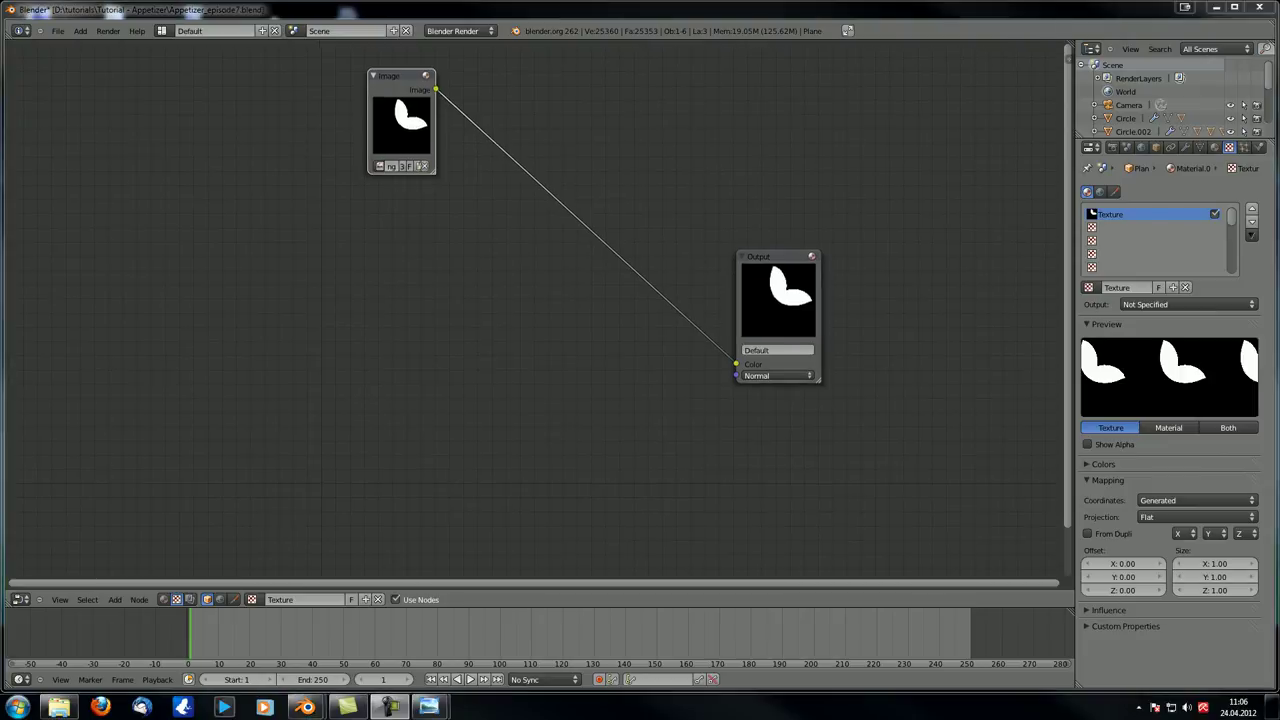
# - Spread the nodes apart, moving the Output node further from the Image node to free space between them
pyautogui.moveTo(523, 238); pyautogui.dragTo(522, 281, button='middle')
pyautogui.scroll(-1, 522, 281)
pyautogui.moveTo(752, 298); pyautogui.dragTo(786, 298)
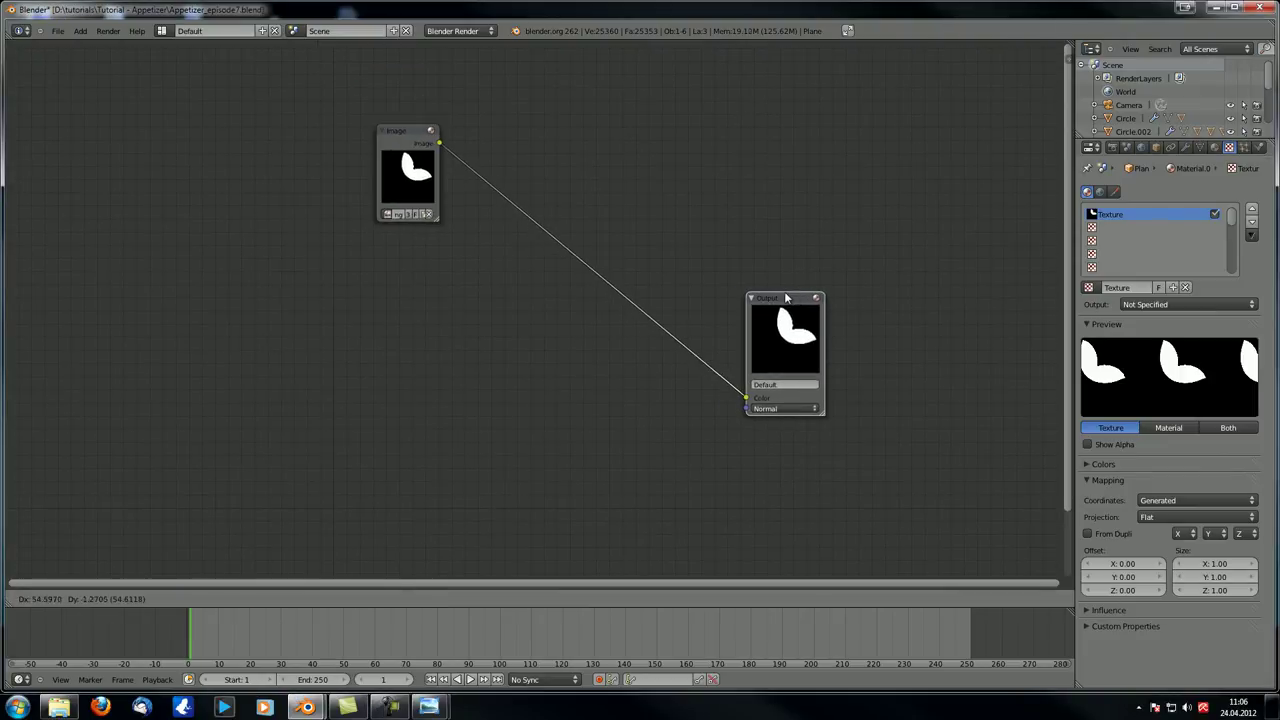
pyautogui.moveTo(405, 128); pyautogui.dragTo(383, 96)
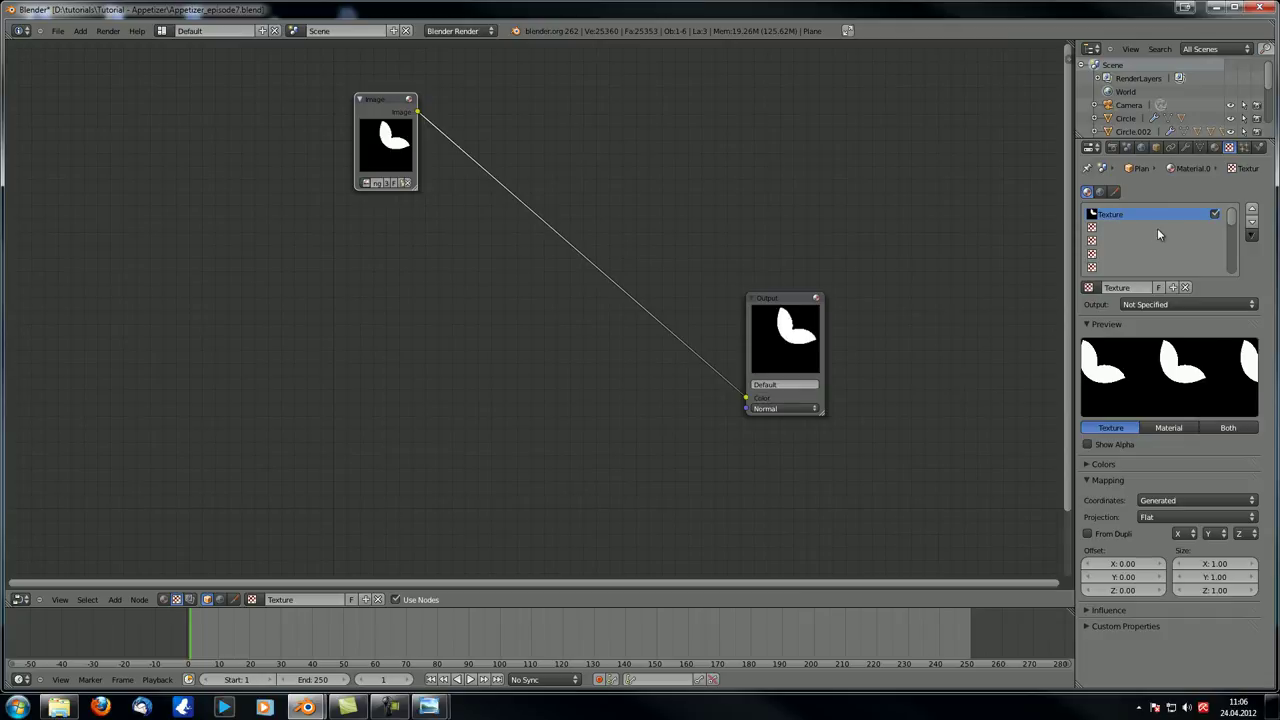
# - Create new textures in the second and third texture slots of the glass material
pyautogui.click(1158, 228)
pyautogui.click(1152, 288)
pyautogui.click(1118, 241)
pyautogui.click(1150, 288)
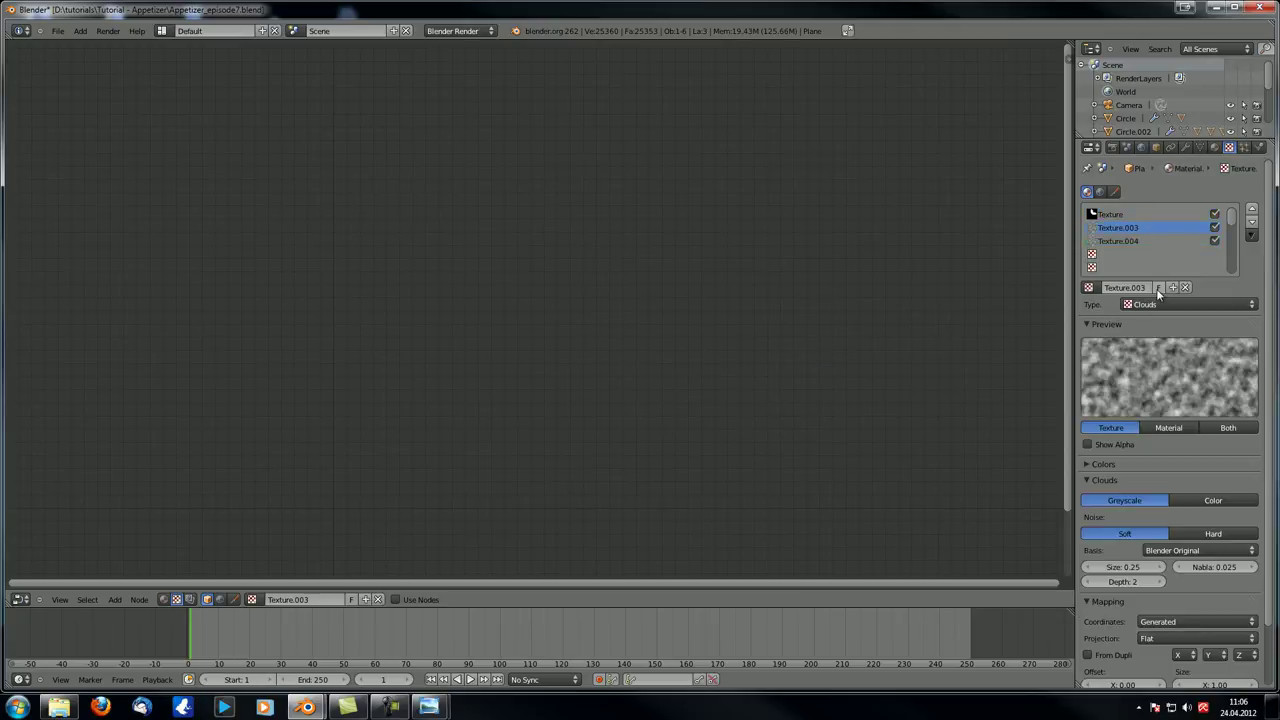
# - Set the type of both Texture.003 and Texture.004 to Blend
pyautogui.click(1158, 302)
pyautogui.click(1160, 275)
pyautogui.click(1148, 241)
pyautogui.click(1158, 304)
pyautogui.click(1157, 277)
# - Enable the color ramp on the two Blend textures, Texture.003 and Texture.004
pyautogui.click(1118, 228)
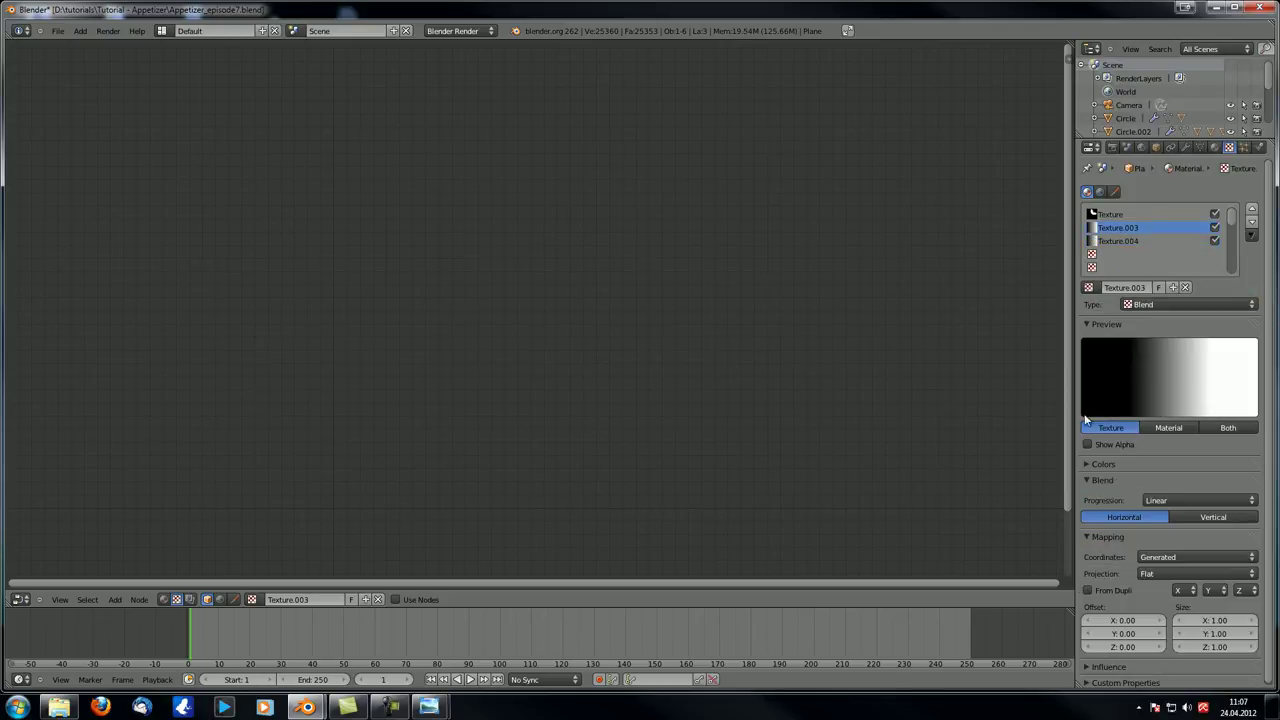
pyautogui.click(1090, 465)
pyautogui.click(1089, 484)
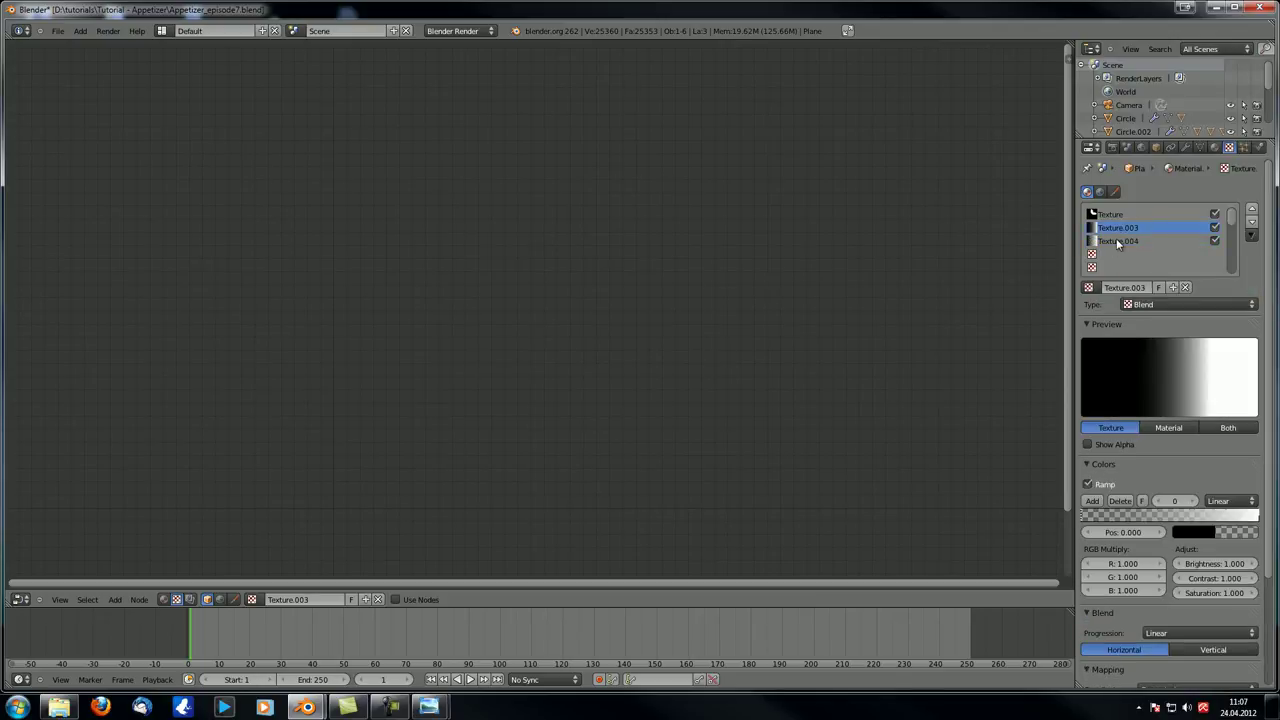
pyautogui.click(1117, 240)
pyautogui.click(1089, 484)
# - Delete the black color stop from the ramps of Texture.003 and Texture.004, leaving each solid white
pyautogui.click(1120, 228)
pyautogui.click(1120, 500)
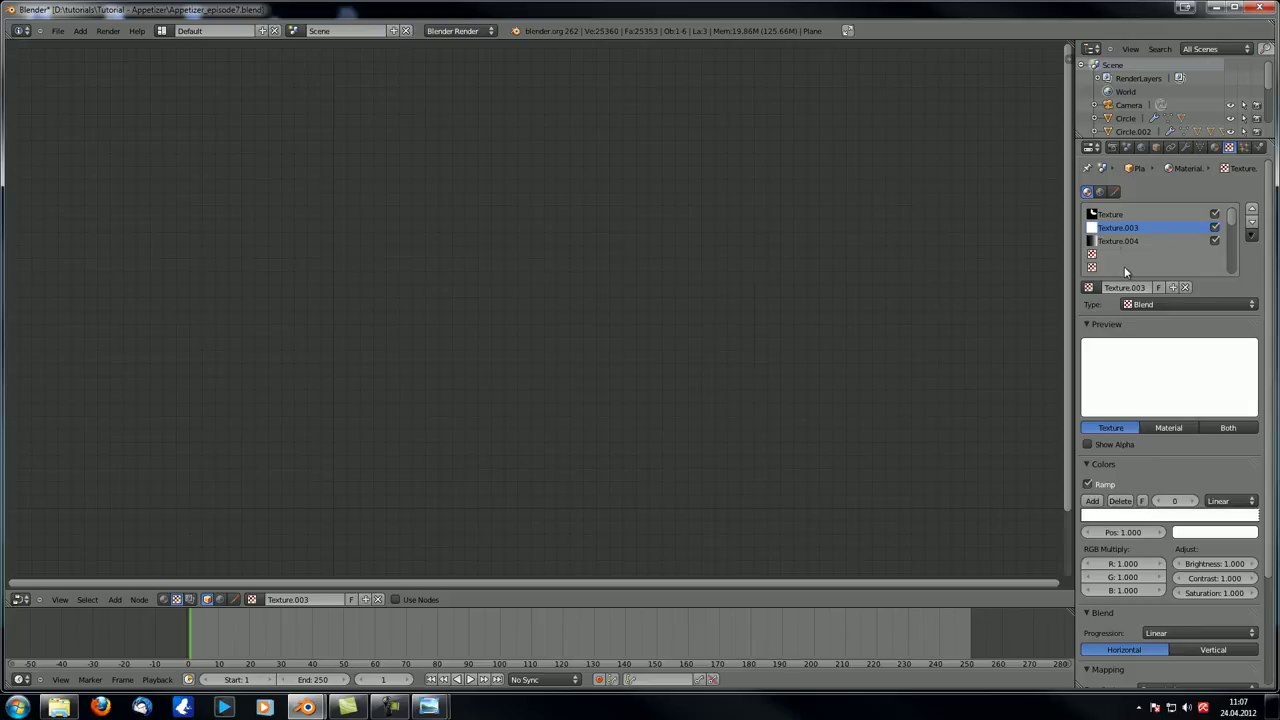
pyautogui.click(1117, 241)
pyautogui.click(1121, 500)
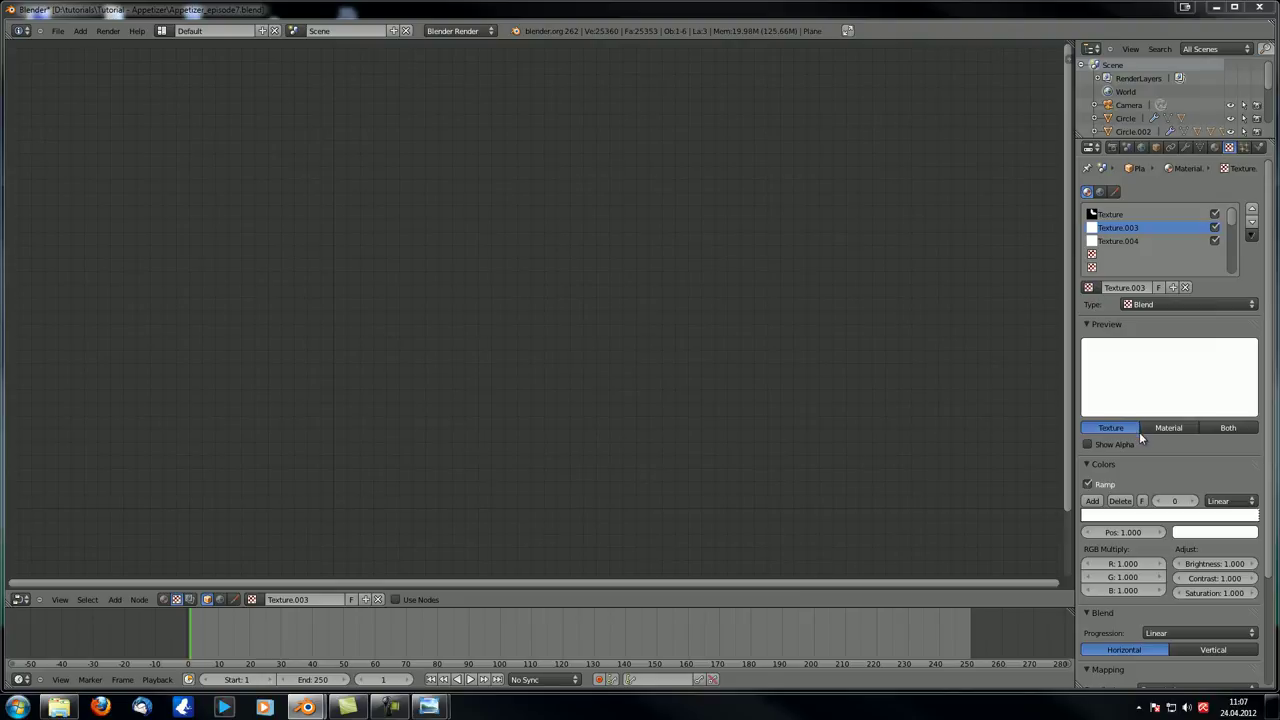
# - Change the ramp color of Texture.003 to pure red for the wine area
pyautogui.click(1214, 535)
pyautogui.click(1189, 439)
pyautogui.moveTo(1189, 439); pyautogui.dragTo(1191, 456)
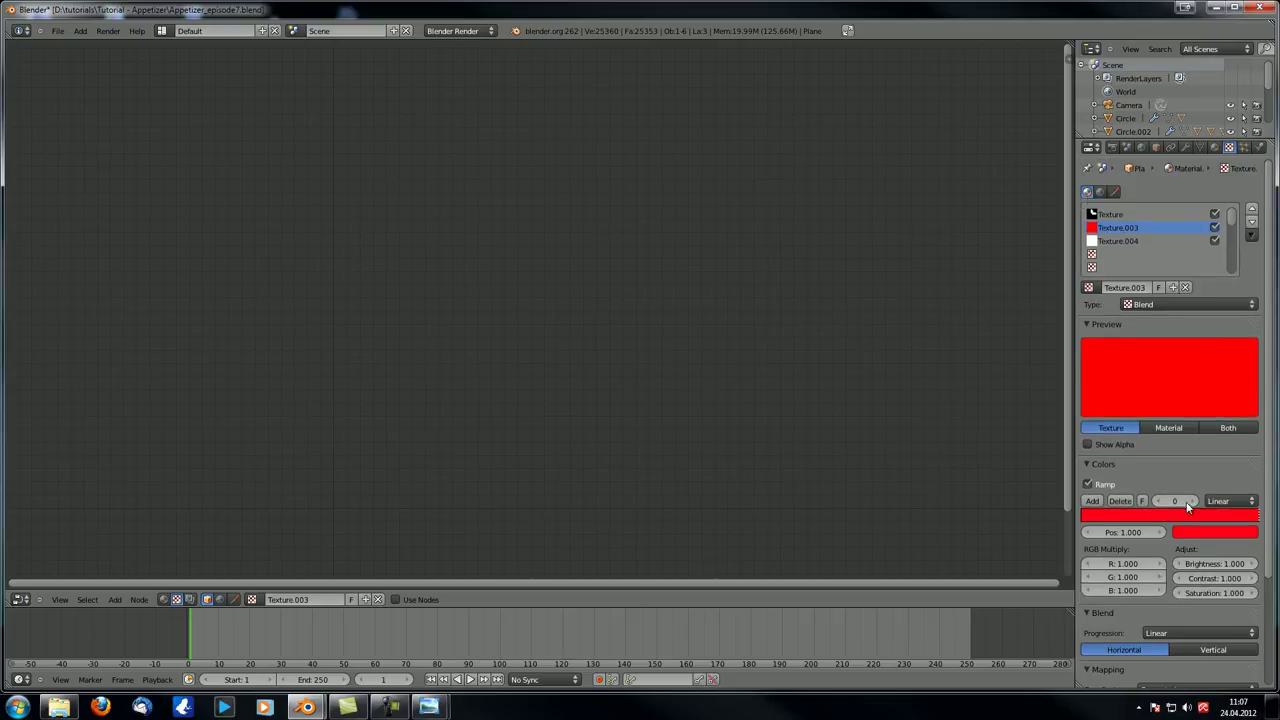
# - Return to the node-based mask texture and add two Texture input nodes below the Image node, duplicating the first
pyautogui.scroll(-4, 1155, 532)
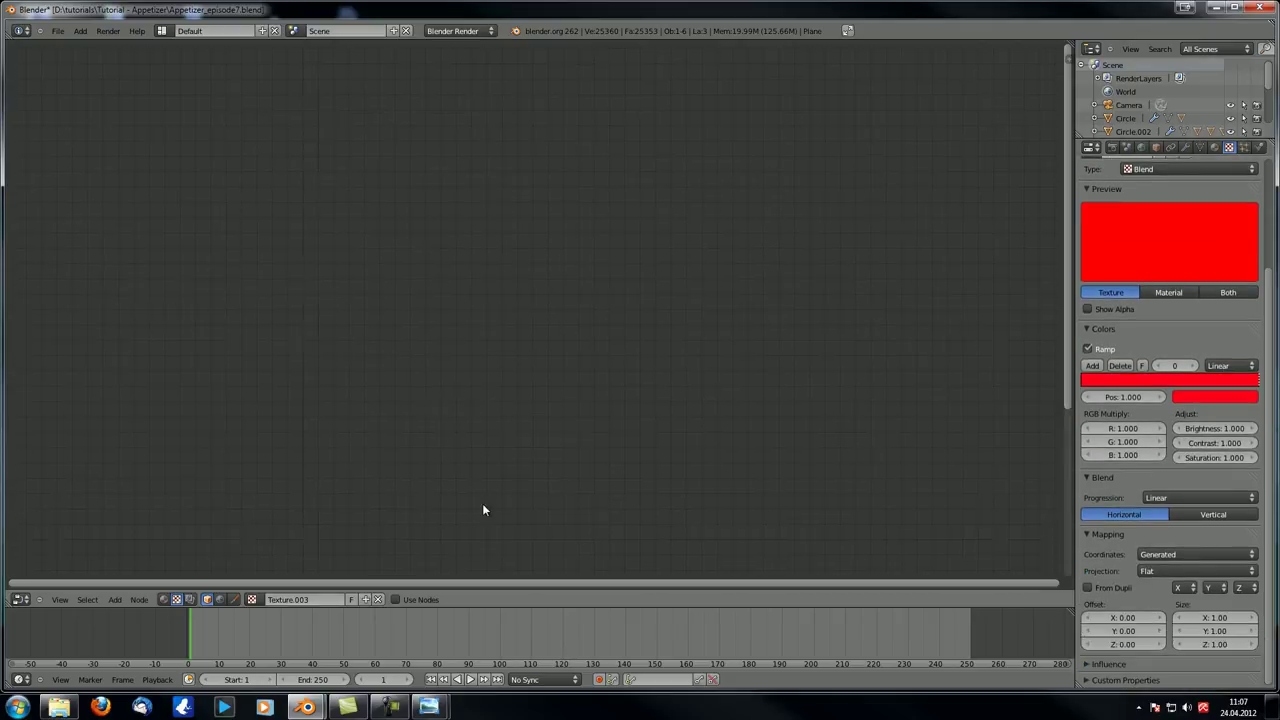
pyautogui.scroll(4, 1170, 400)
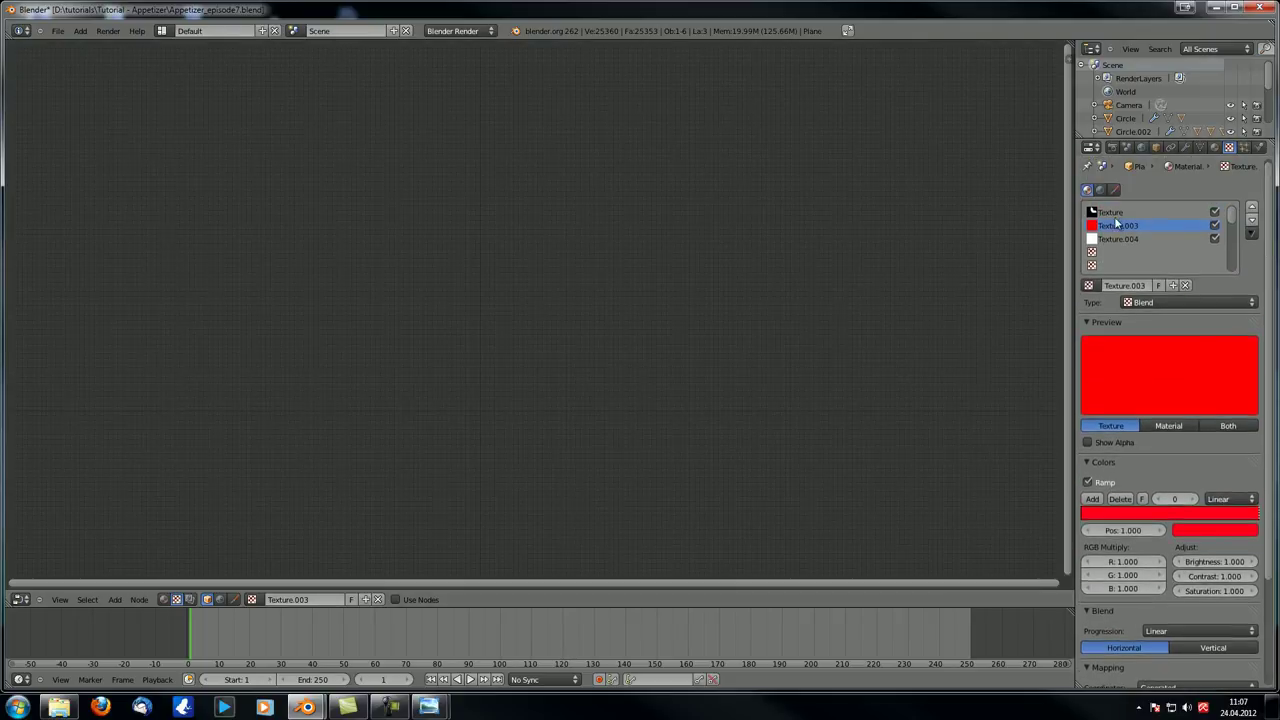
pyautogui.click(1110, 212)
pyautogui.scroll(3, 618, 362)
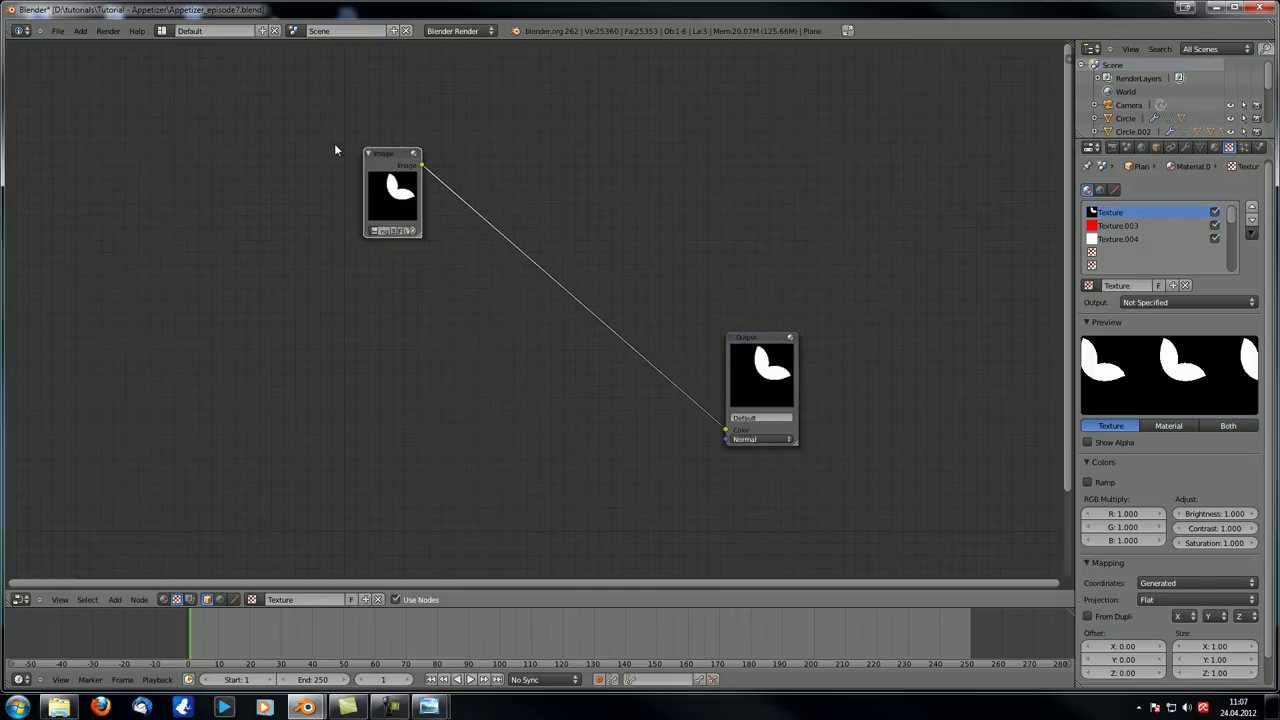
pyautogui.hotkey('shift', 'a')
pyautogui.moveTo(400, 452)
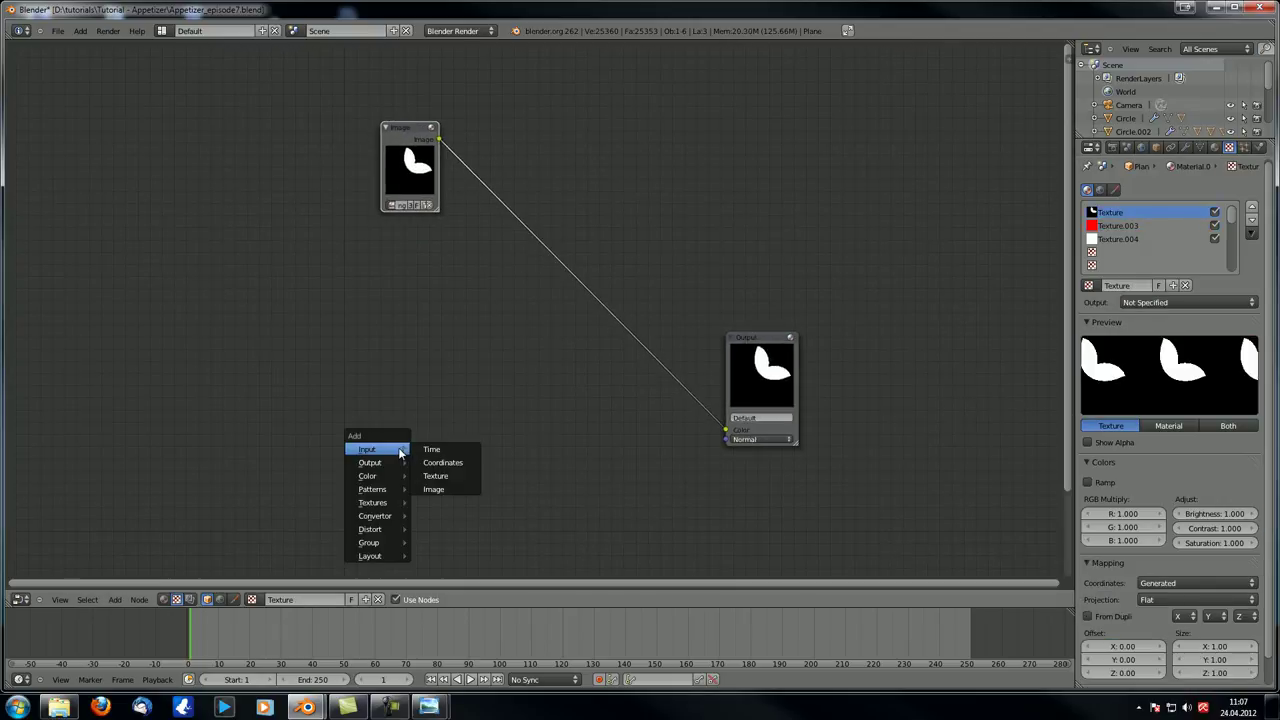
pyautogui.click(445, 475)
pyautogui.hotkey('shift', 'd')
pyautogui.click(426, 245)
pyautogui.moveTo(459, 464); pyautogui.dragTo(403, 406)
# - Assign Texture.003 to the lower Texture node and Texture.004 to the upper one
pyautogui.click(400, 472)
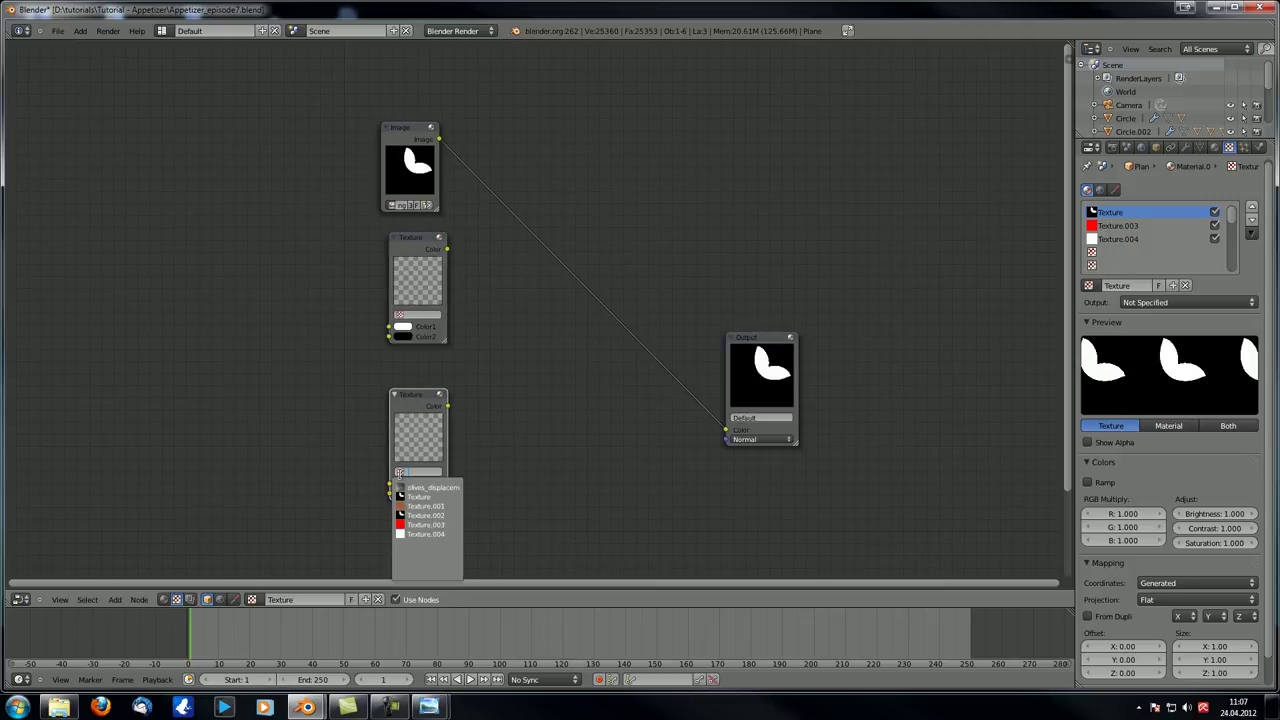
pyautogui.click(424, 524)
pyautogui.click(400, 314)
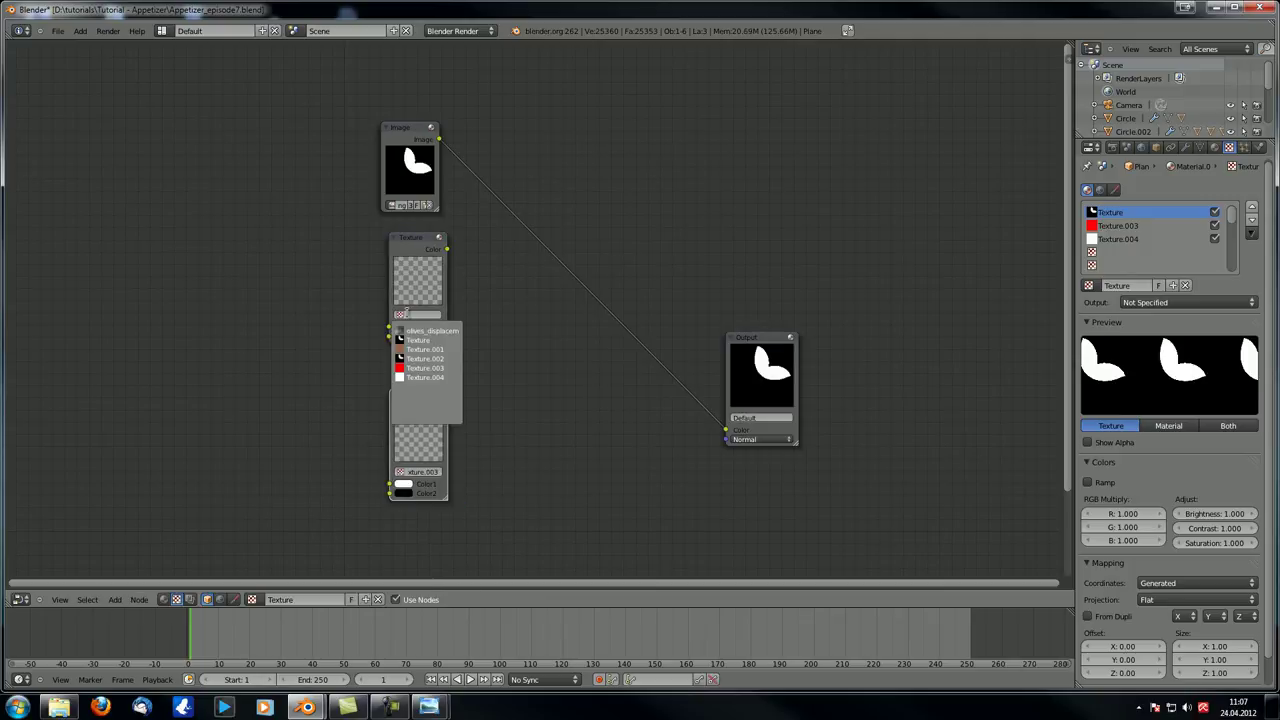
pyautogui.click(440, 377)
# - Rearrange the Texture nodes so the Texture.003 node sits above the Texture.004 node, both beneath the Image node
pyautogui.moveTo(411, 403); pyautogui.dragTo(323, 243)
pyautogui.moveTo(393, 278); pyautogui.dragTo(365, 448)
pyautogui.moveTo(321, 252); pyautogui.dragTo(388, 273)
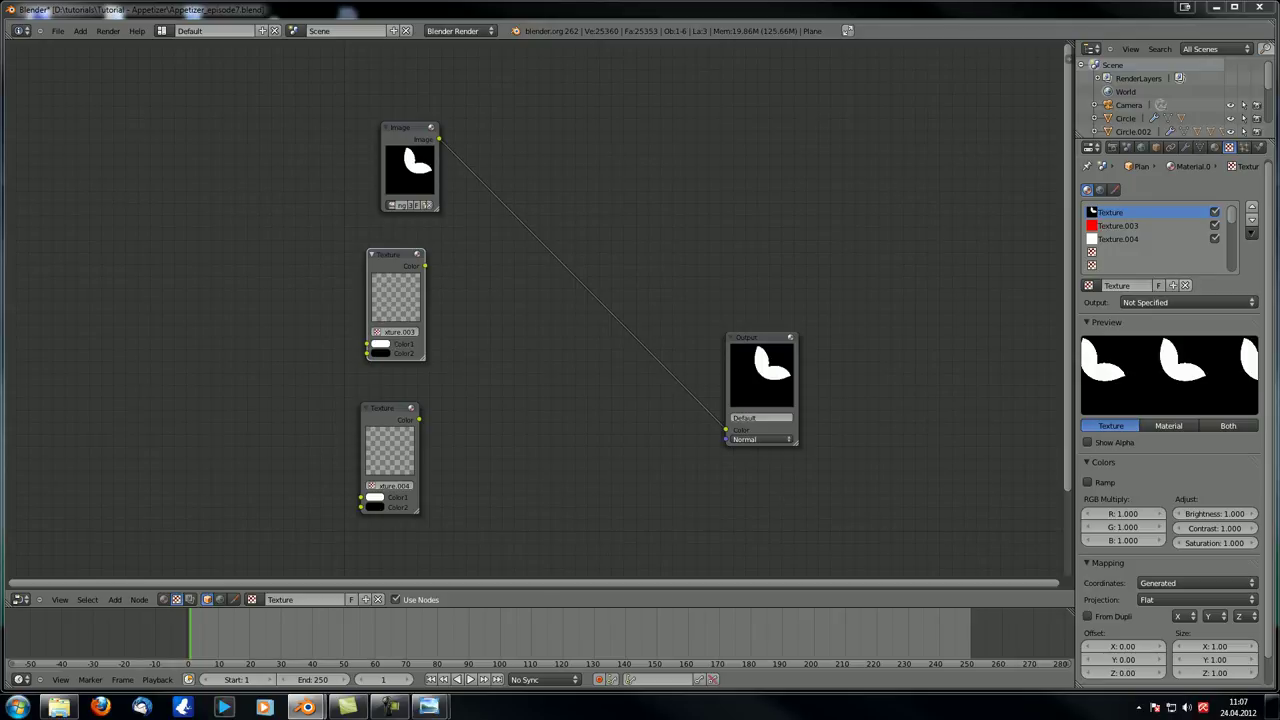
# - Add a Mix color node and insert it into the link between the Image and Output nodes
pyautogui.hotkey('shift', 'a')
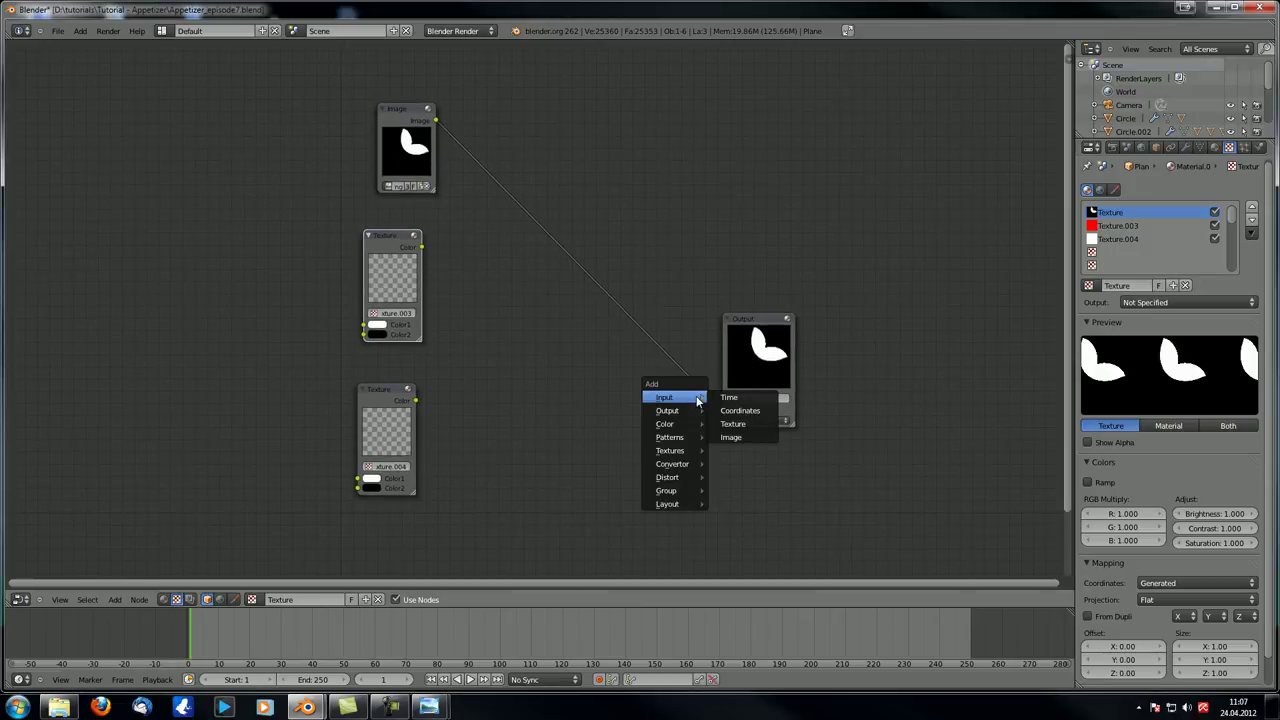
pyautogui.moveTo(690, 424)
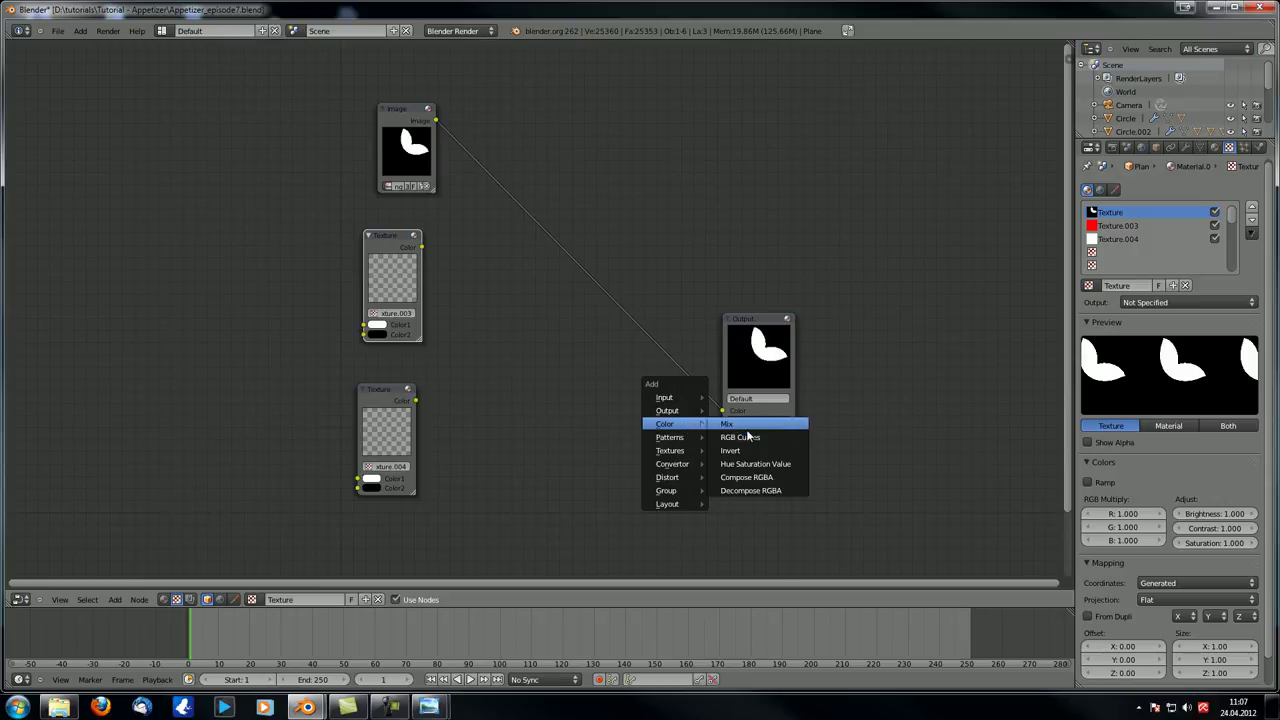
pyautogui.click(747, 425)
pyautogui.click(622, 315)
# - Connect the red Texture.003 node to the Mix node's Color2 input and the white Texture.004 node to Color1
pyautogui.moveTo(422, 246); pyautogui.dragTo(621, 344)
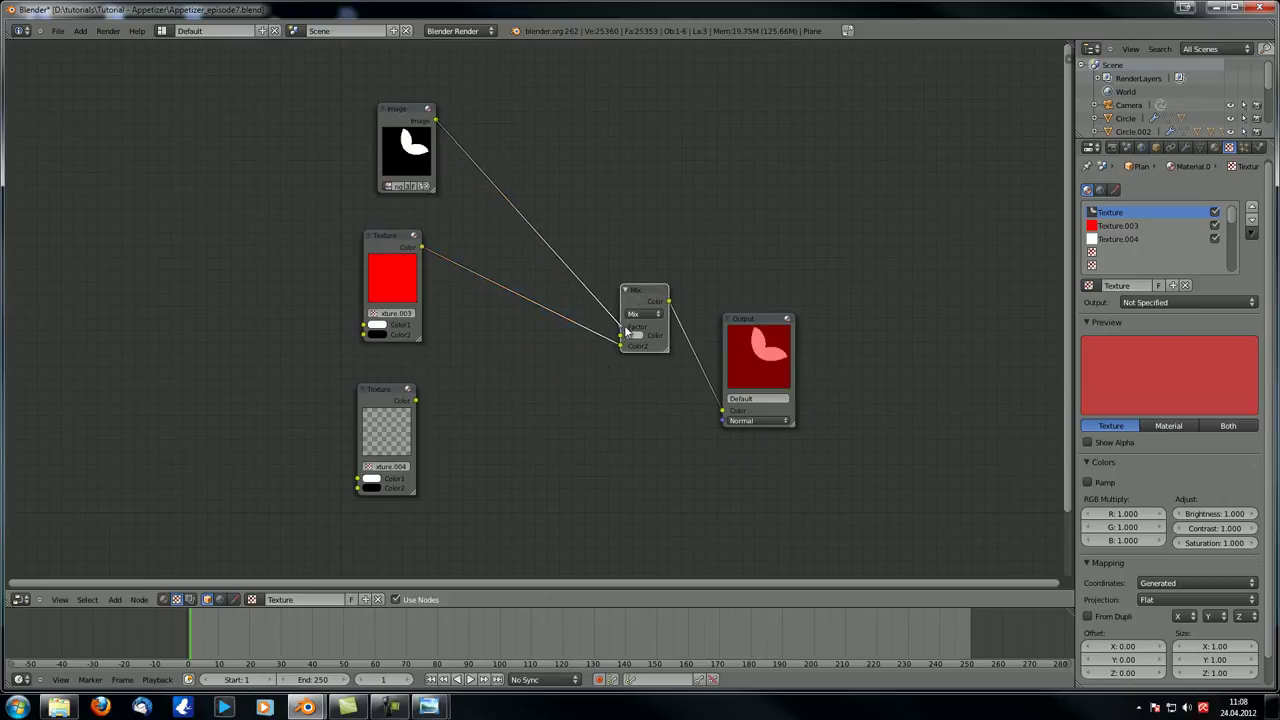
pyautogui.moveTo(420, 404); pyautogui.dragTo(596, 320)
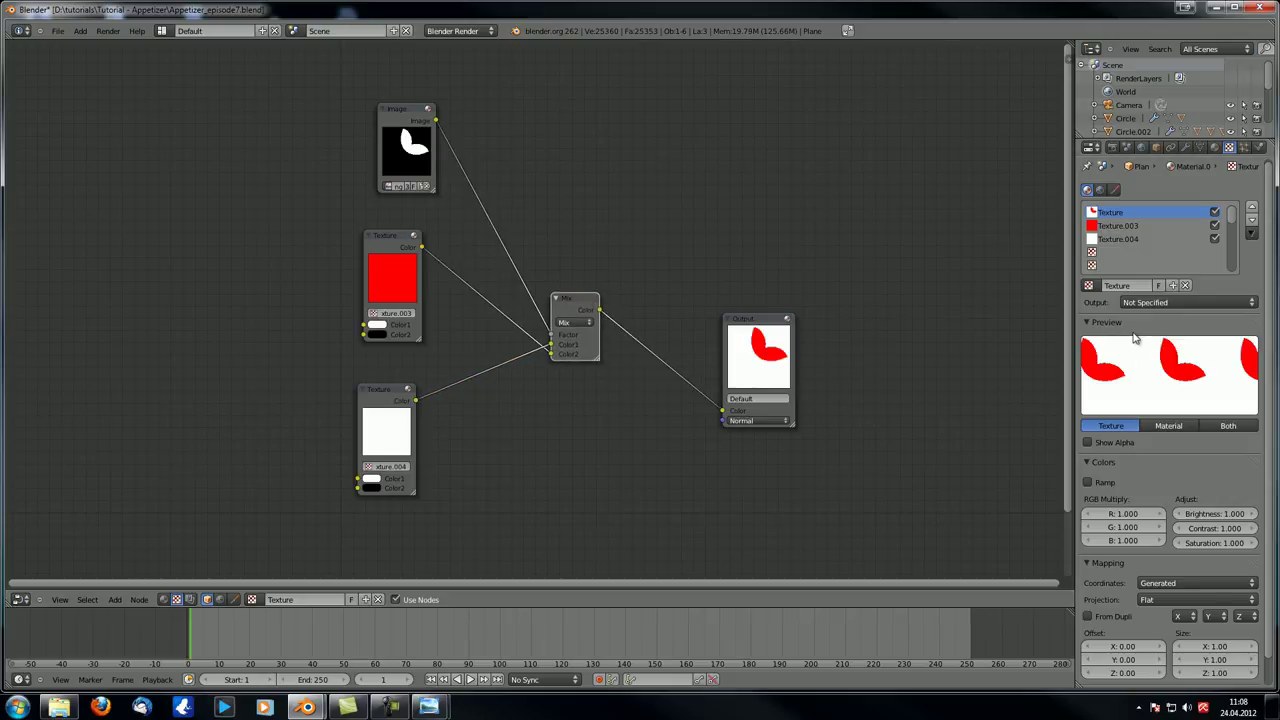
pyautogui.moveTo(822, 365); pyautogui.dragTo(710, 327, button='middle')
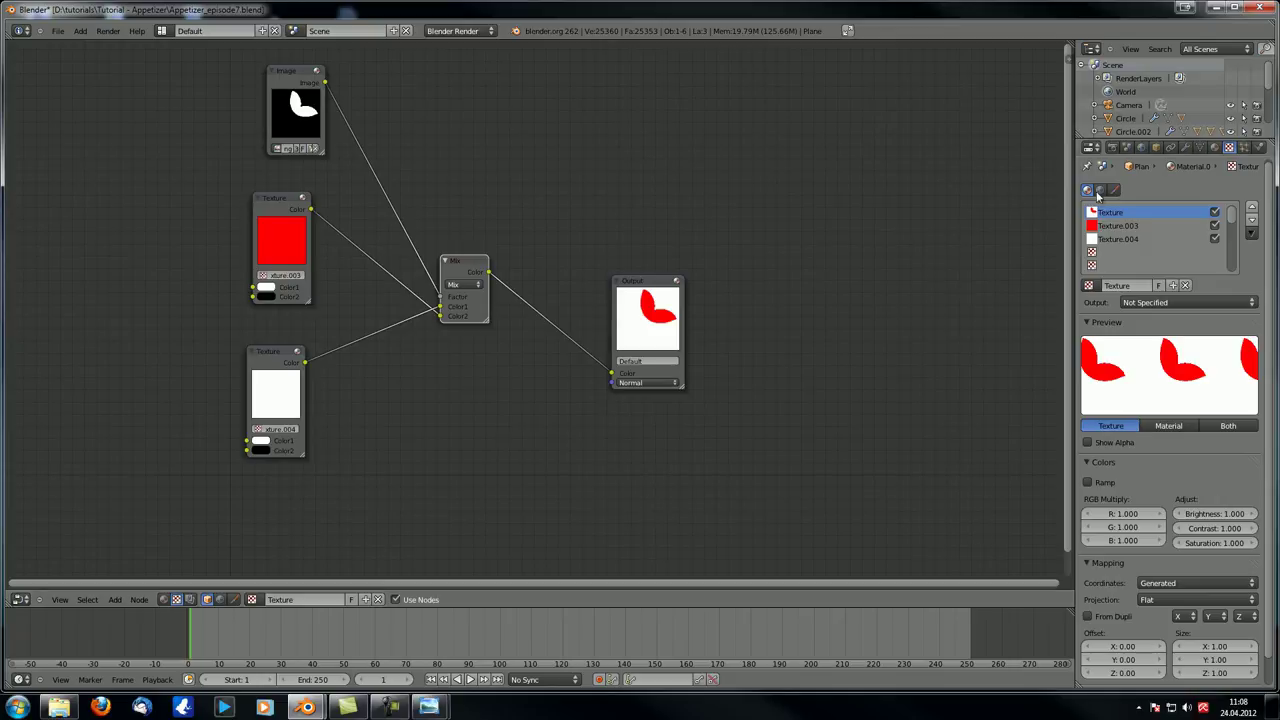
# - Set the node texture's mapping coordinates to UV and choose UVMap as its map
pyautogui.scroll(-1, 1190, 340)
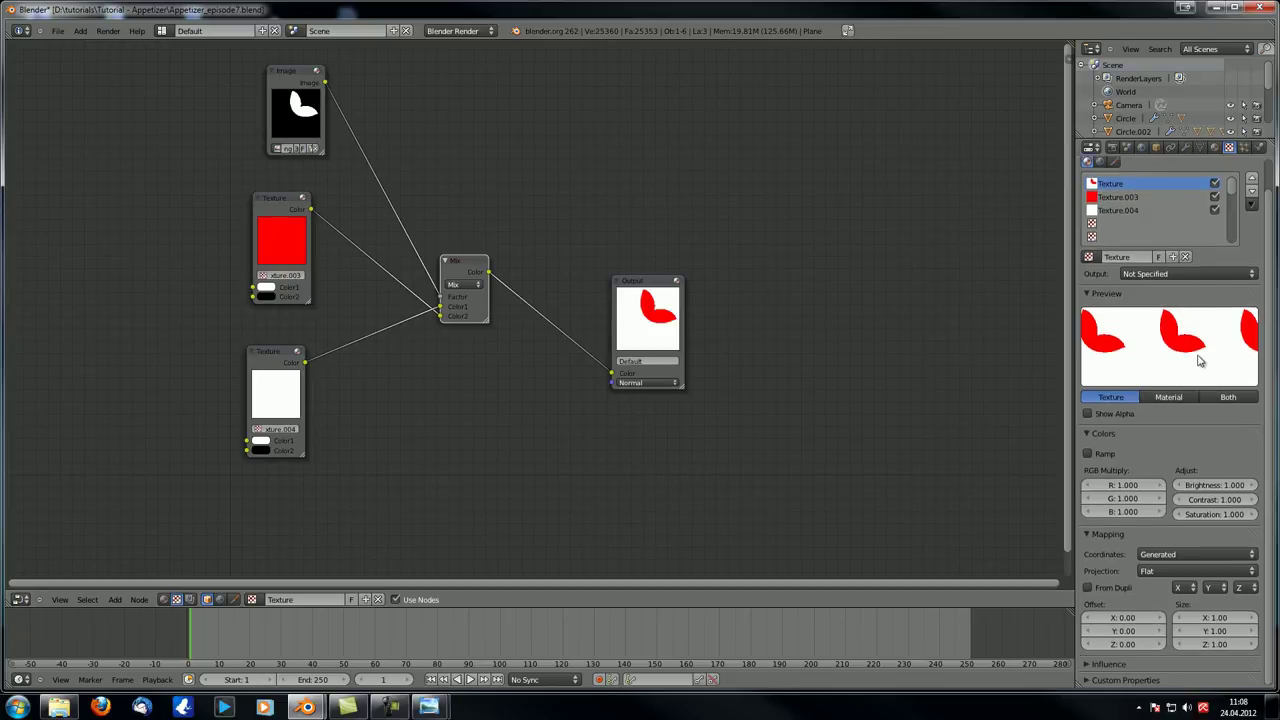
pyautogui.click(1167, 556)
pyautogui.click(1148, 497)
pyautogui.click(1190, 571)
pyautogui.click(1176, 434)
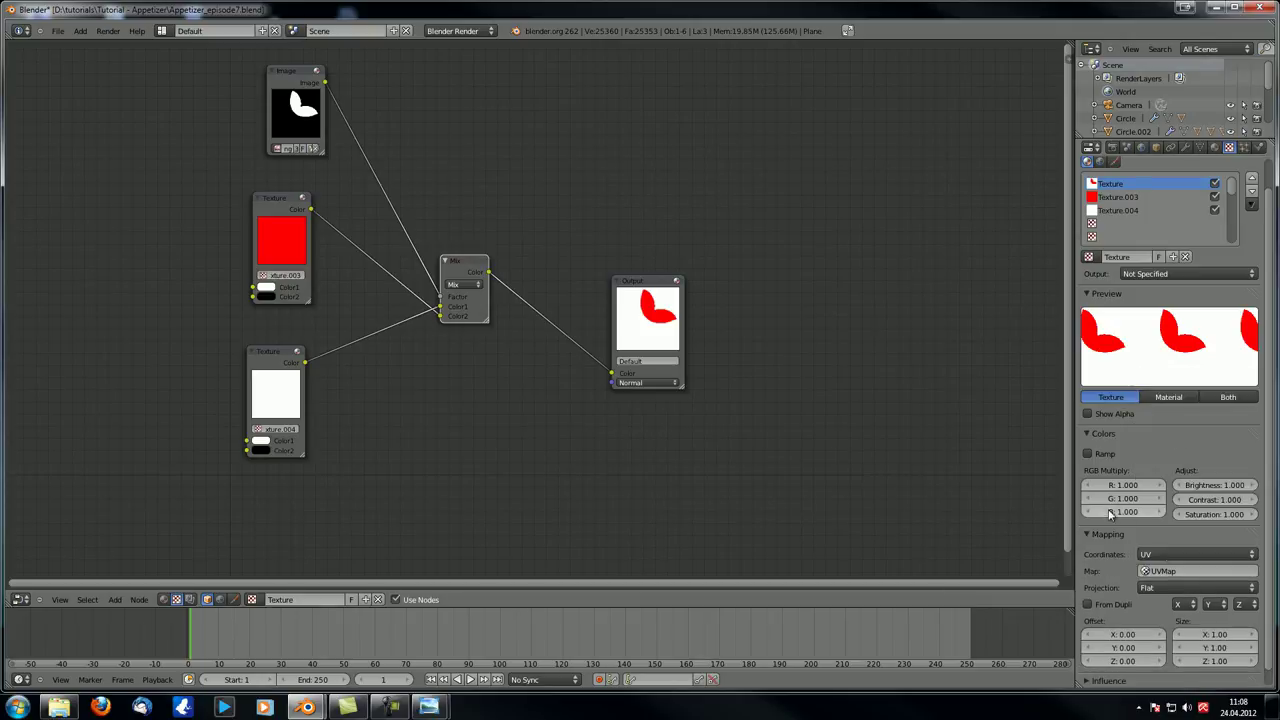
pyautogui.scroll(-1, 1170, 582)
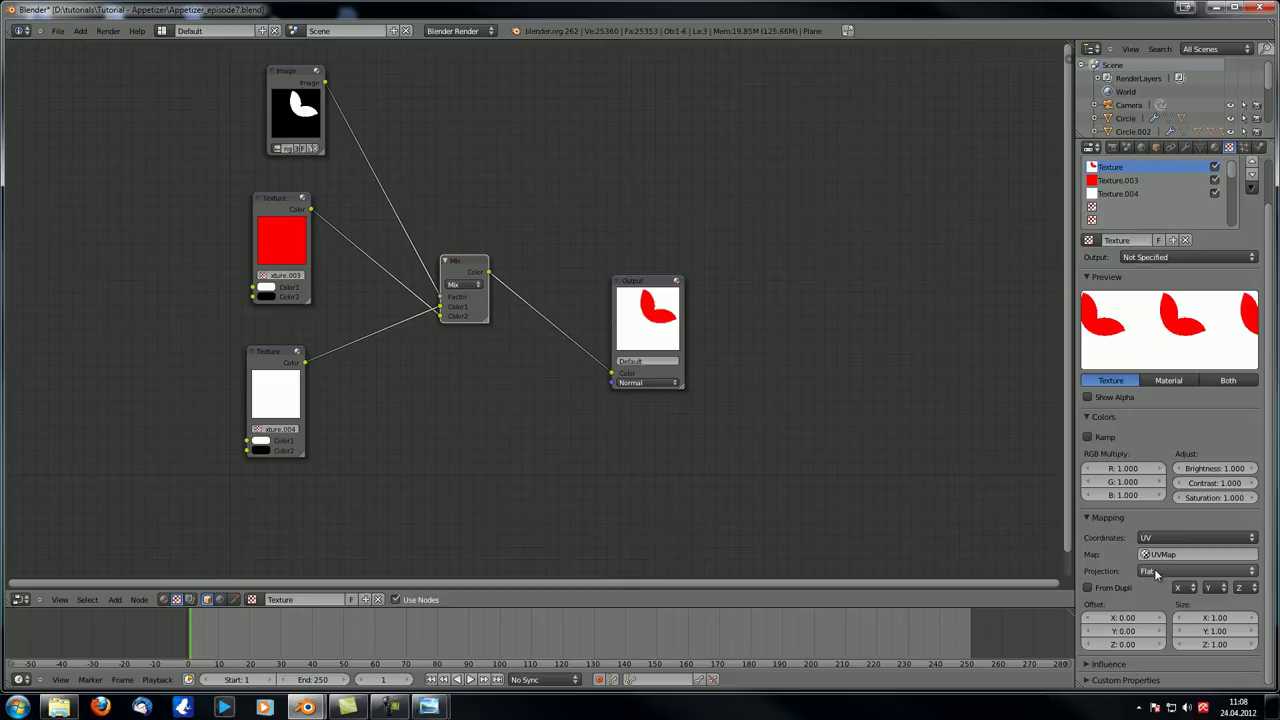
pyautogui.click(1105, 666)
pyautogui.click(1104, 666)
pyautogui.scroll(3, 1136, 547)
pyautogui.scroll(-3, 1136, 547)
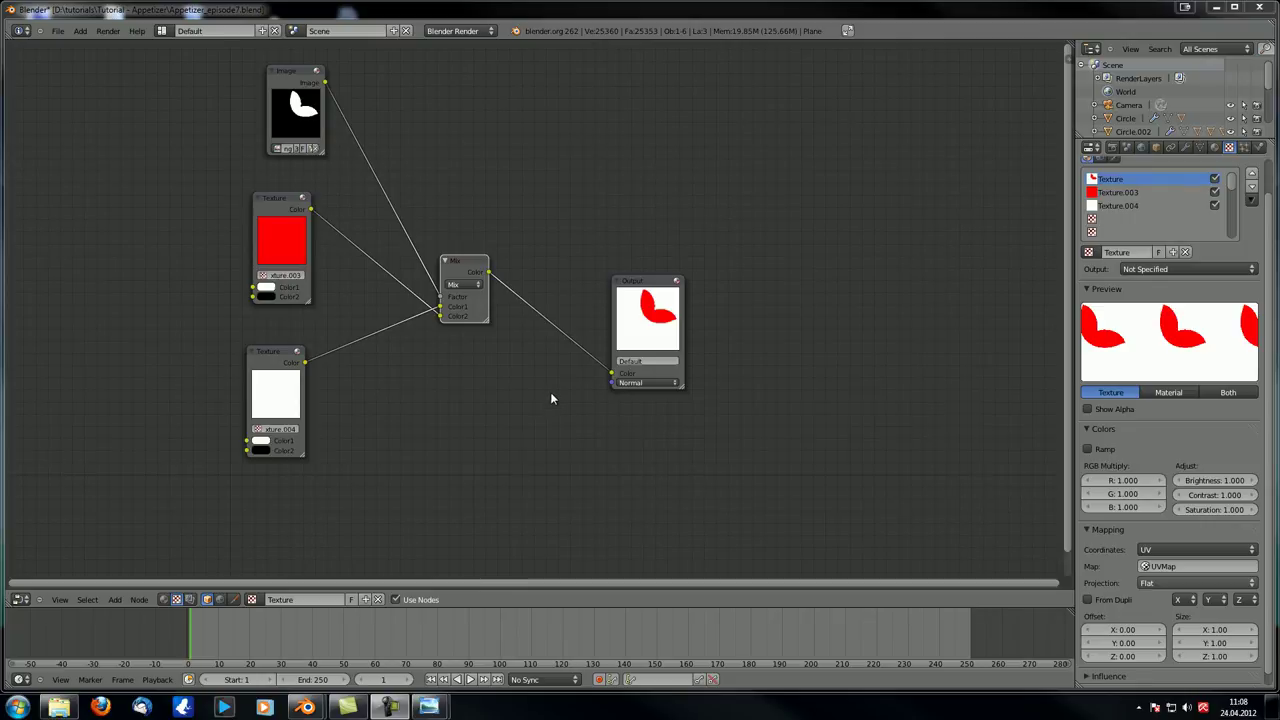
pyautogui.scroll(-2, 550, 398)
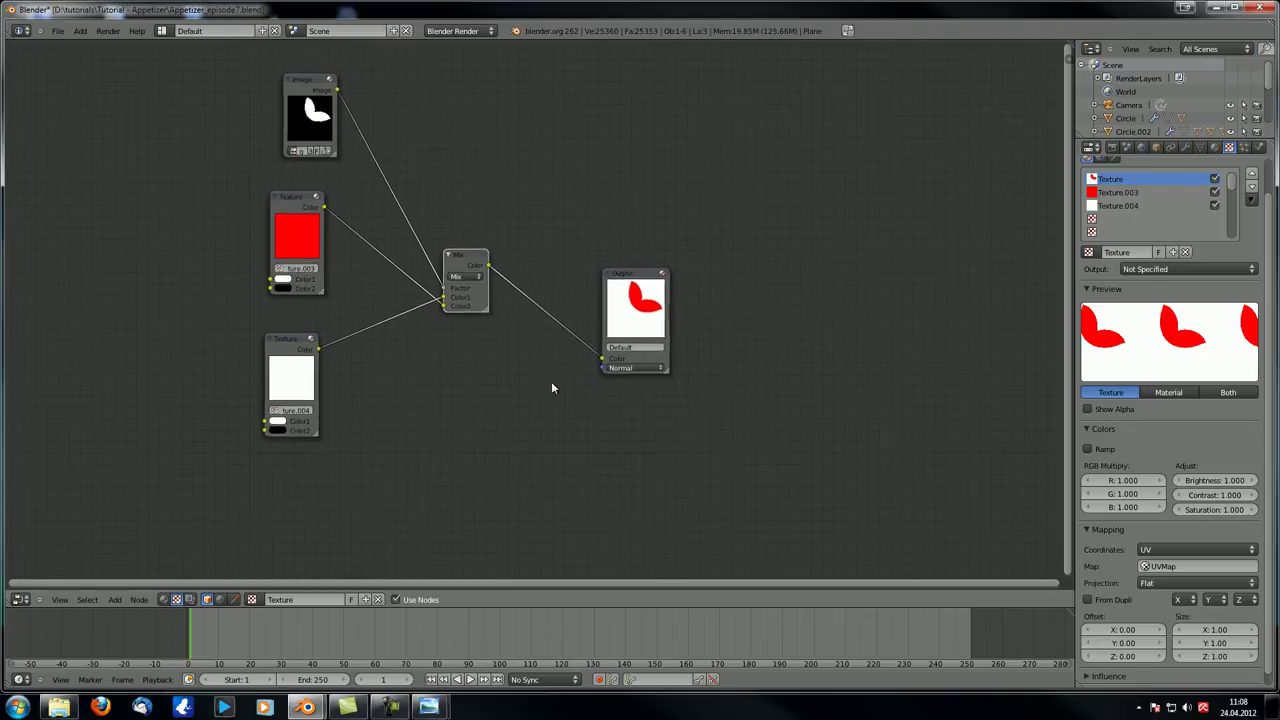
# - Switch the Node Editor area back to the 3D View and orbit around the wine glass
pyautogui.click(20, 599)
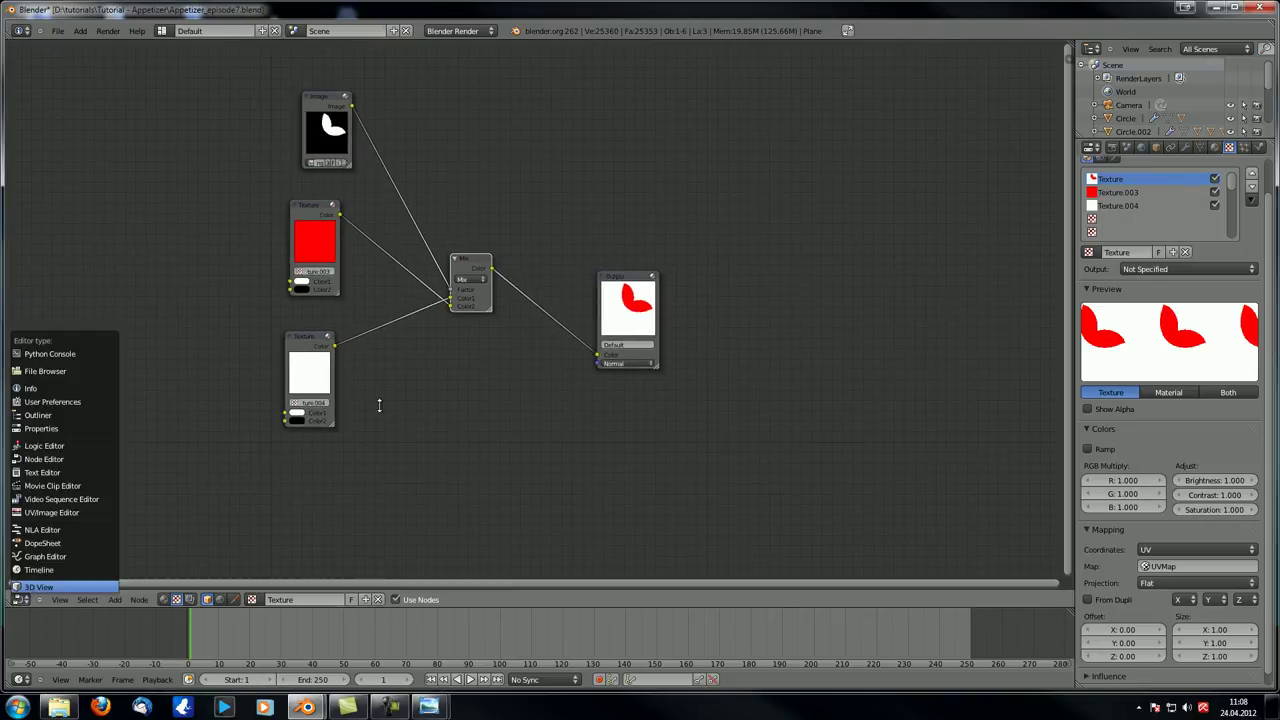
pyautogui.click(50, 588)
pyautogui.scroll(-2, 548, 406)
pyautogui.moveTo(548, 406); pyautogui.dragTo(512, 329, button='middle')
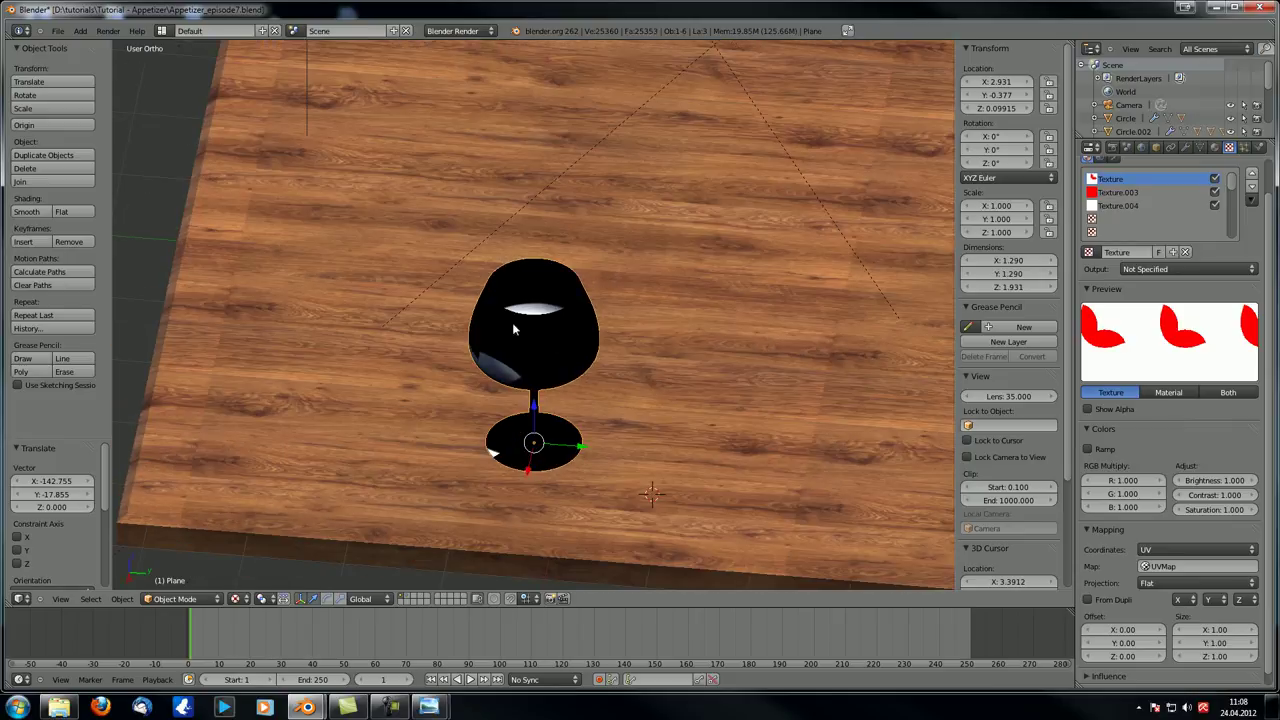
pyautogui.moveTo(528, 383)
pyautogui.mouseDown(button='middle')
pyautogui.moveTo(540, 378)
pyautogui.moveTo(525, 368)
pyautogui.moveTo(534, 387)
pyautogui.moveTo(524, 381)
pyautogui.mouseUp(button='middle')
pyautogui.scroll(2, 534, 383)
pyautogui.moveTo(537, 296); pyautogui.dragTo(510, 358, button='middle')
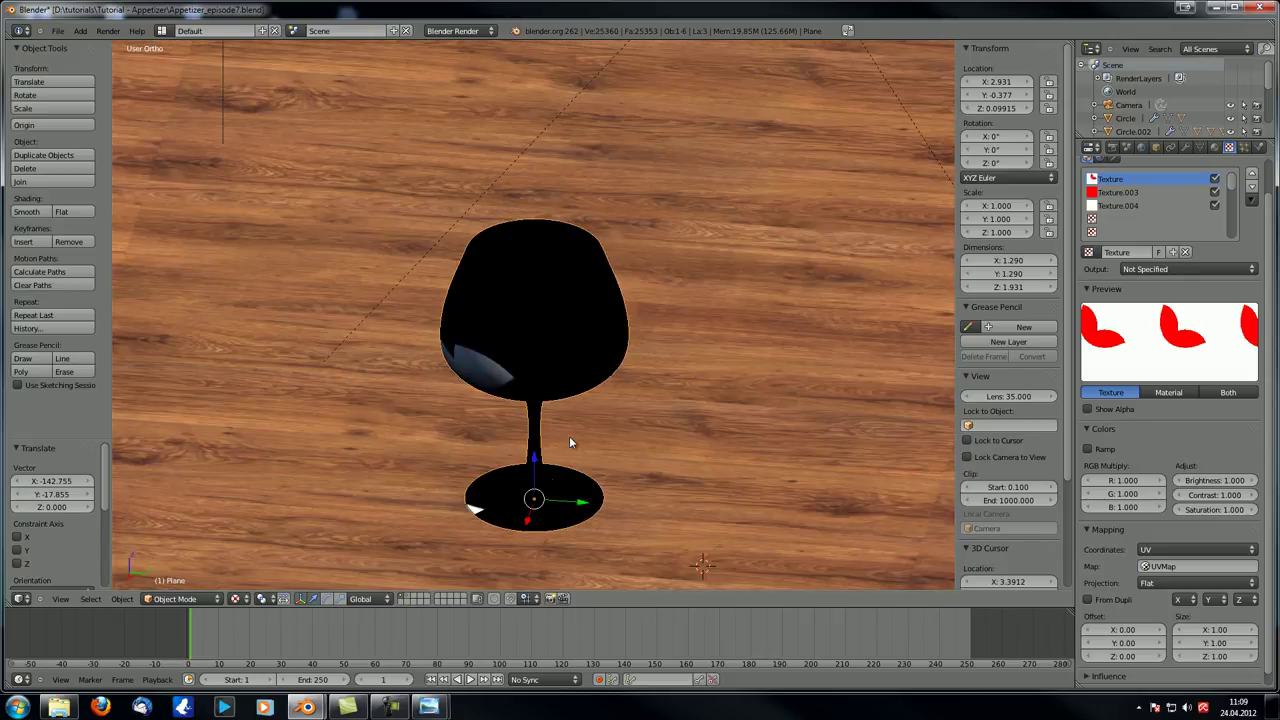
# - Split the 3D View into two side-by-side areas and turn the second one into a UV/Image Editor
pyautogui.moveTo(114, 588); pyautogui.dragTo(486, 594)
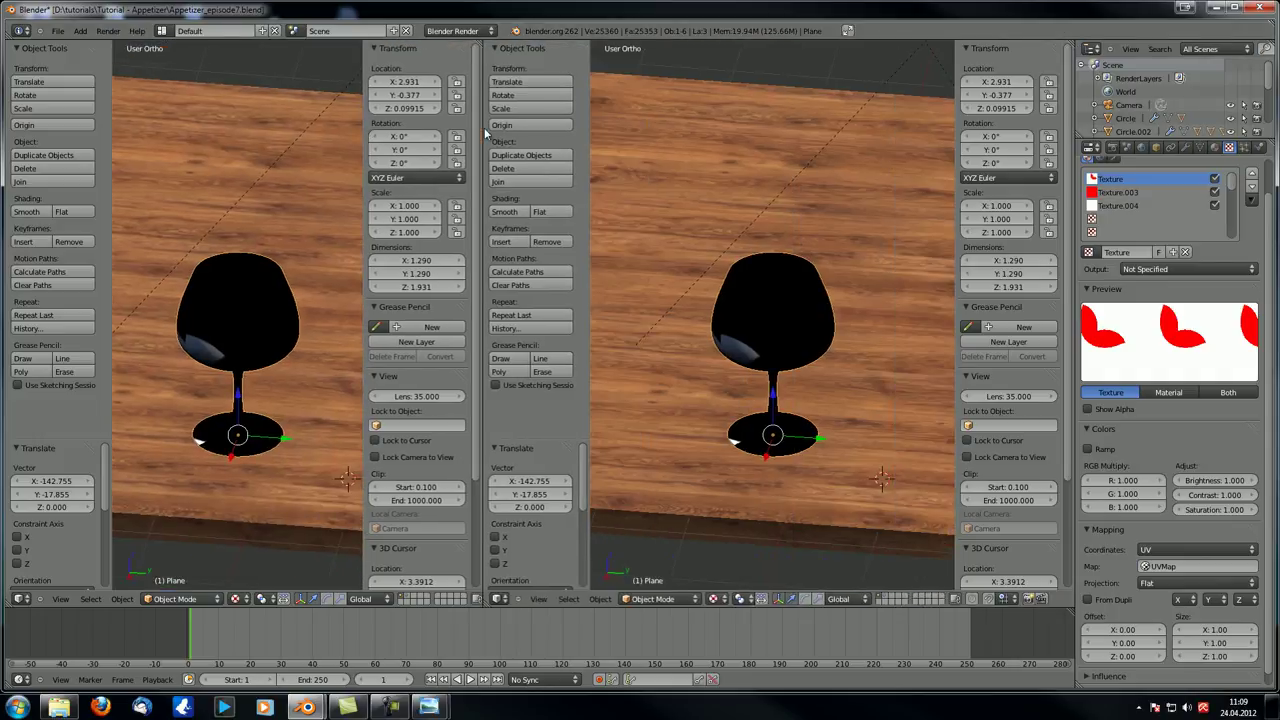
pyautogui.click(498, 599)
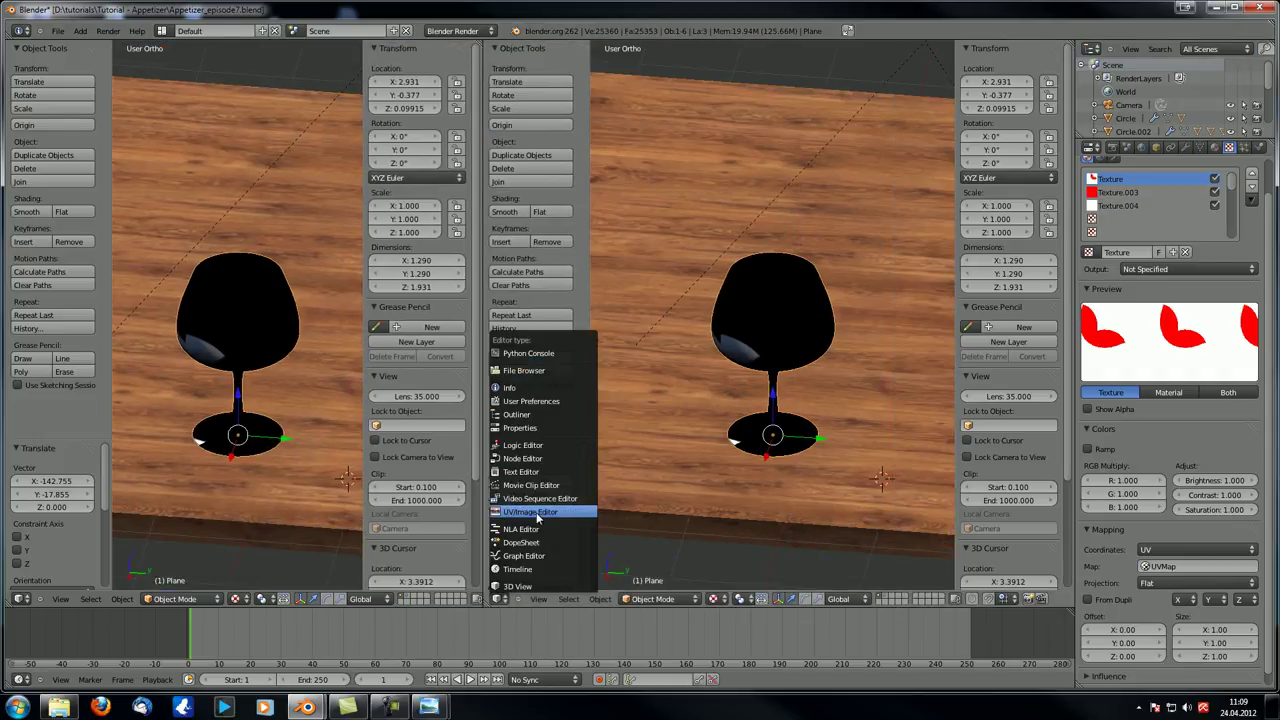
pyautogui.click(540, 511)
# - Select the whole glass mesh in Edit Mode and display its UV layout over the glass_colored.png image
pyautogui.press('Tab')
pyautogui.press('a')
pyautogui.press('a')
pyautogui.moveTo(278, 413); pyautogui.dragTo(310, 370, button='middle')
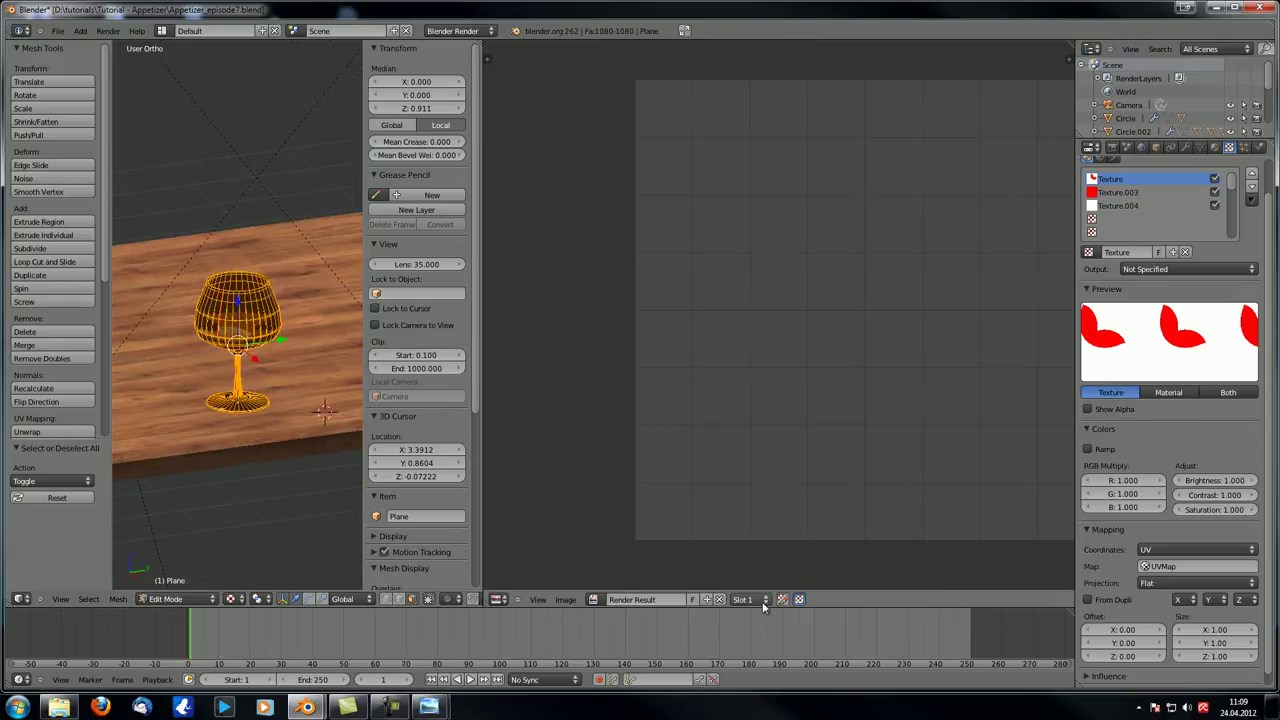
pyautogui.click(593, 599)
pyautogui.click(638, 471)
pyautogui.scroll(-6, 806, 436)
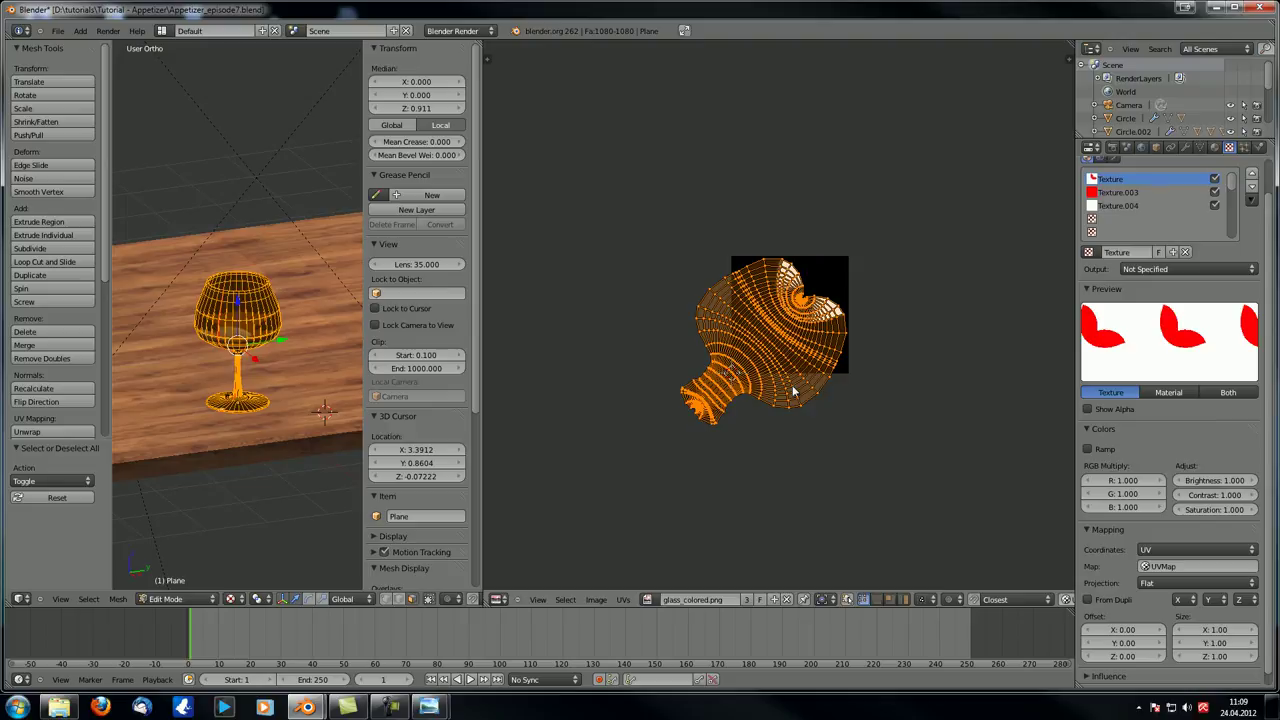
# - Return the wine glass to Object Mode and frame it closely in the 3D view
pyautogui.moveTo(300, 345); pyautogui.dragTo(255, 382, button='middle')
pyautogui.scroll(4, 265, 355)
pyautogui.press('Tab')
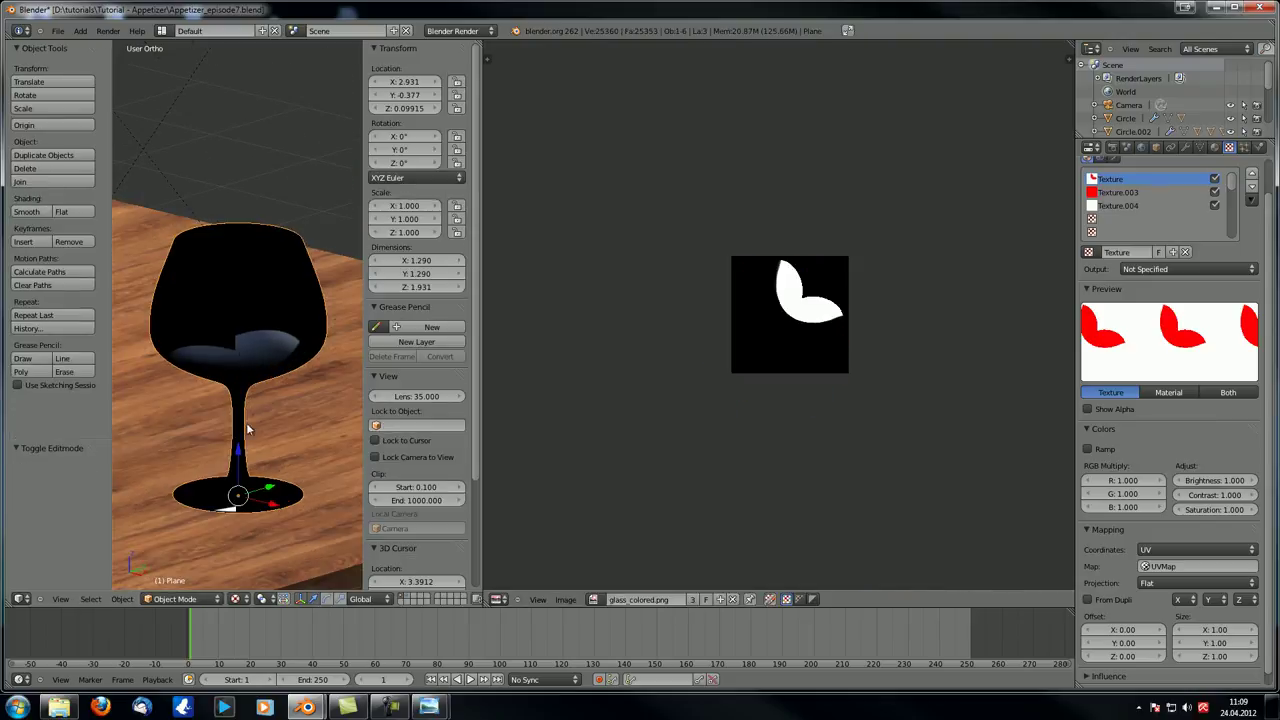
pyautogui.moveTo(1072, 277); pyautogui.dragTo(1060, 277, button='middle')
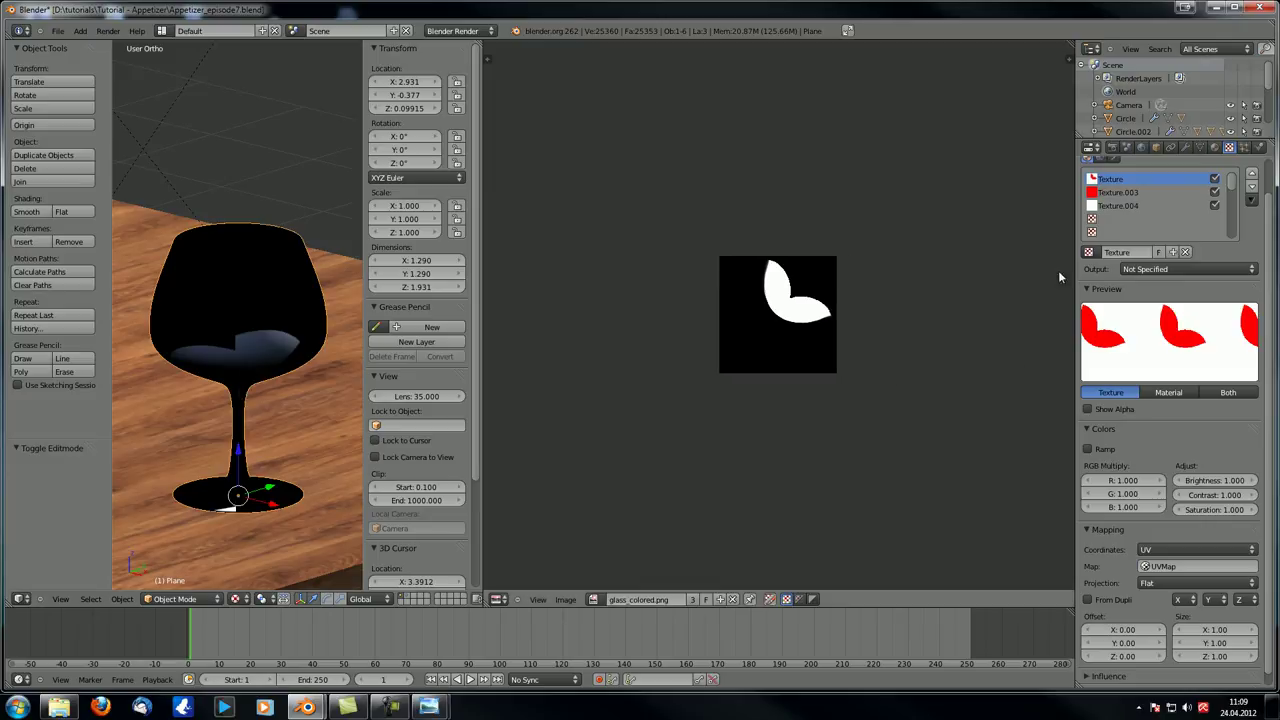
pyautogui.scroll(-1, 1174, 421)
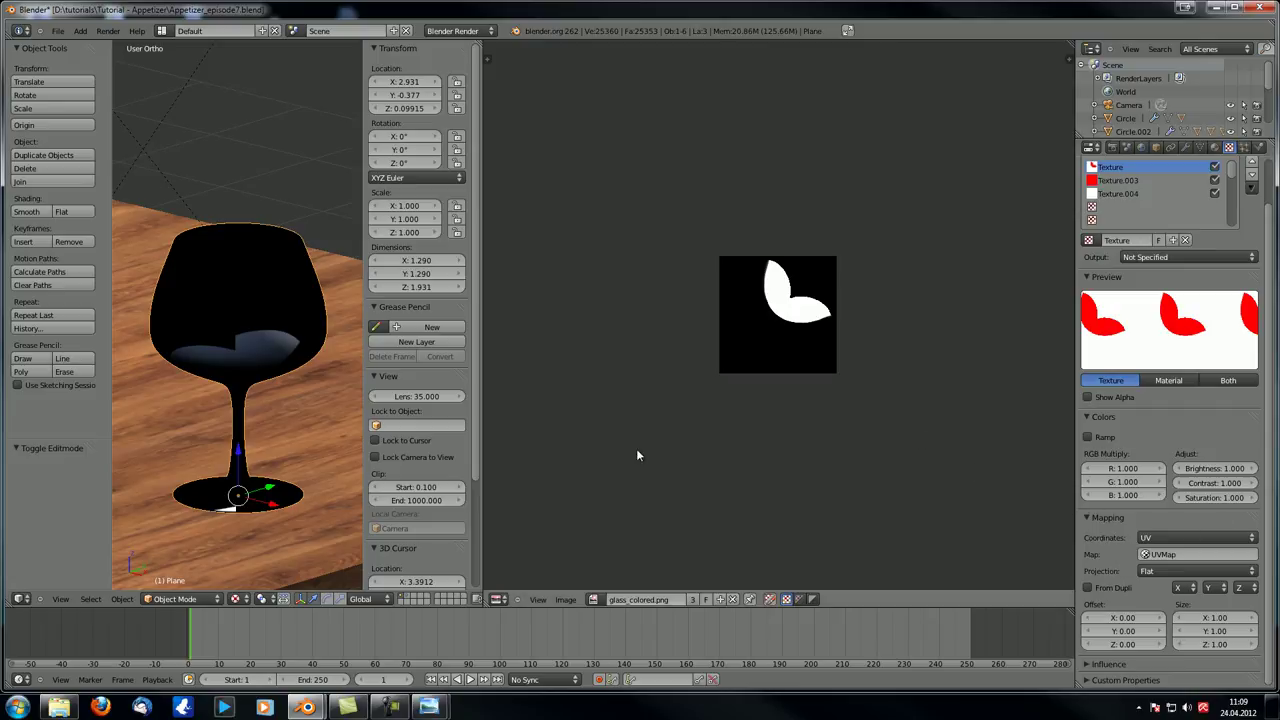
# - Switch the UV/Image Editor area to the Node Editor and move the image node farther above the other nodes
pyautogui.click(498, 599)
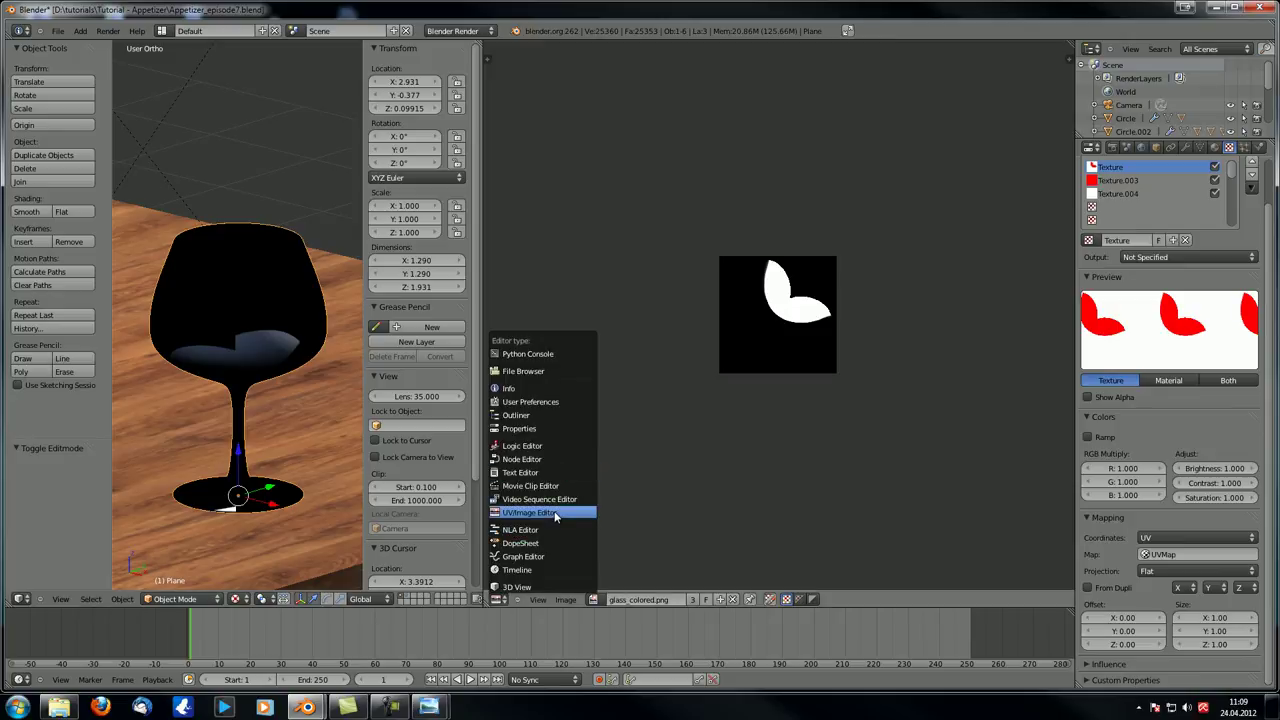
pyautogui.click(558, 460)
pyautogui.press('Home')
pyautogui.moveTo(660, 232); pyautogui.dragTo(672, 142)
# - Duplicate the red texture node and place the copy between the original and the image node
pyautogui.hotkey('shift', 'a')
pyautogui.moveTo(670, 245)
pyautogui.press('Escape')
pyautogui.click(661, 299)
pyautogui.hotkey('shift', 'd')
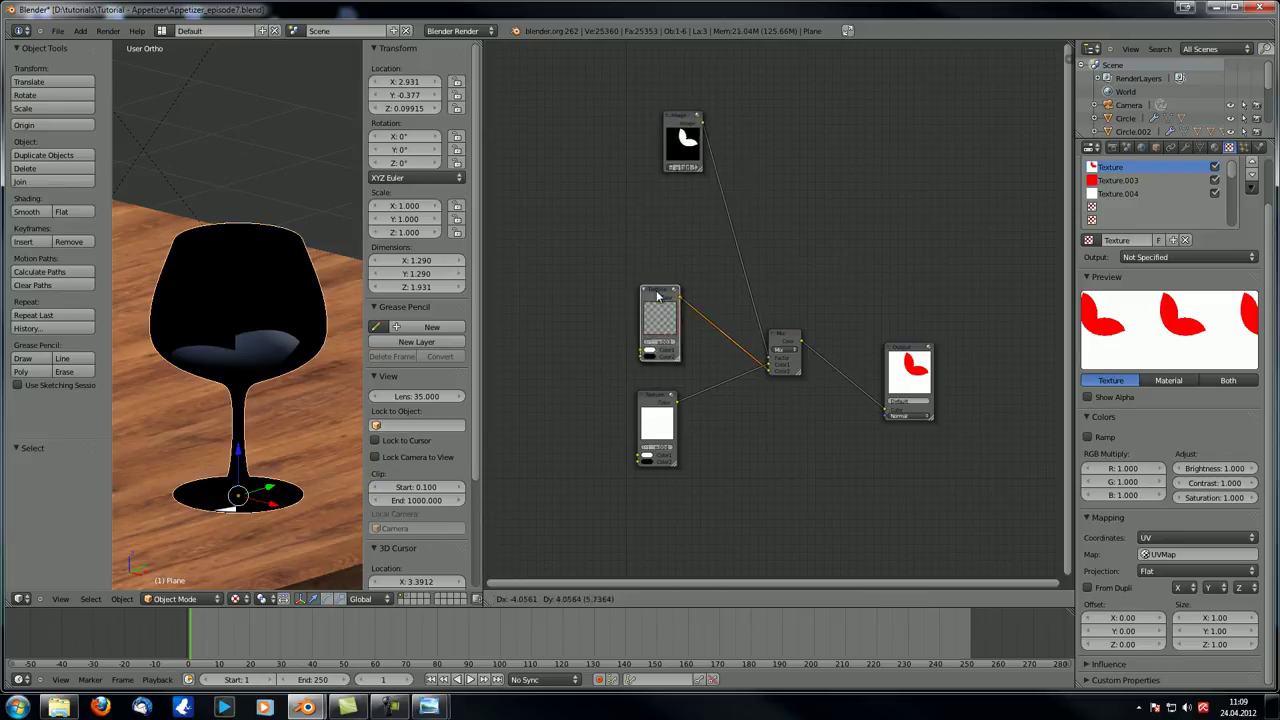
pyautogui.click(662, 208)
# - Create a new Image or Movie texture in the fourth texture slot and load glass_colored.png into it
pyautogui.click(1114, 207)
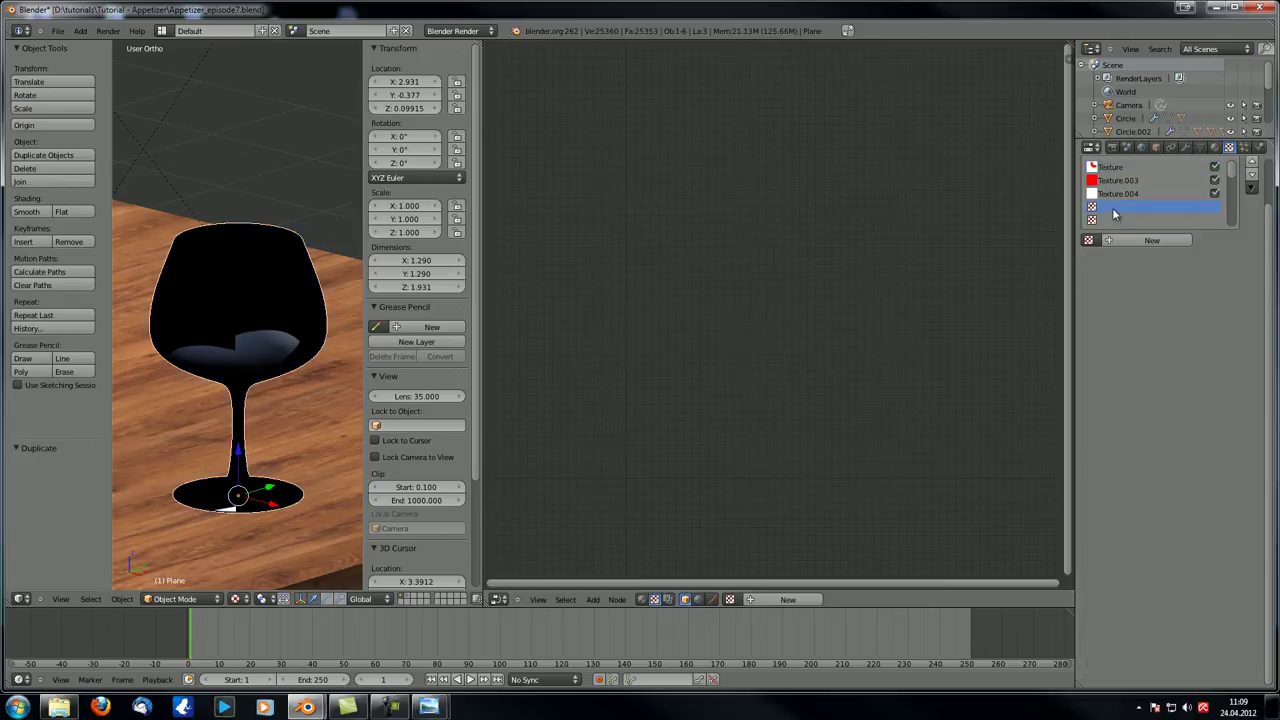
pyautogui.click(1150, 240)
pyautogui.click(1185, 257)
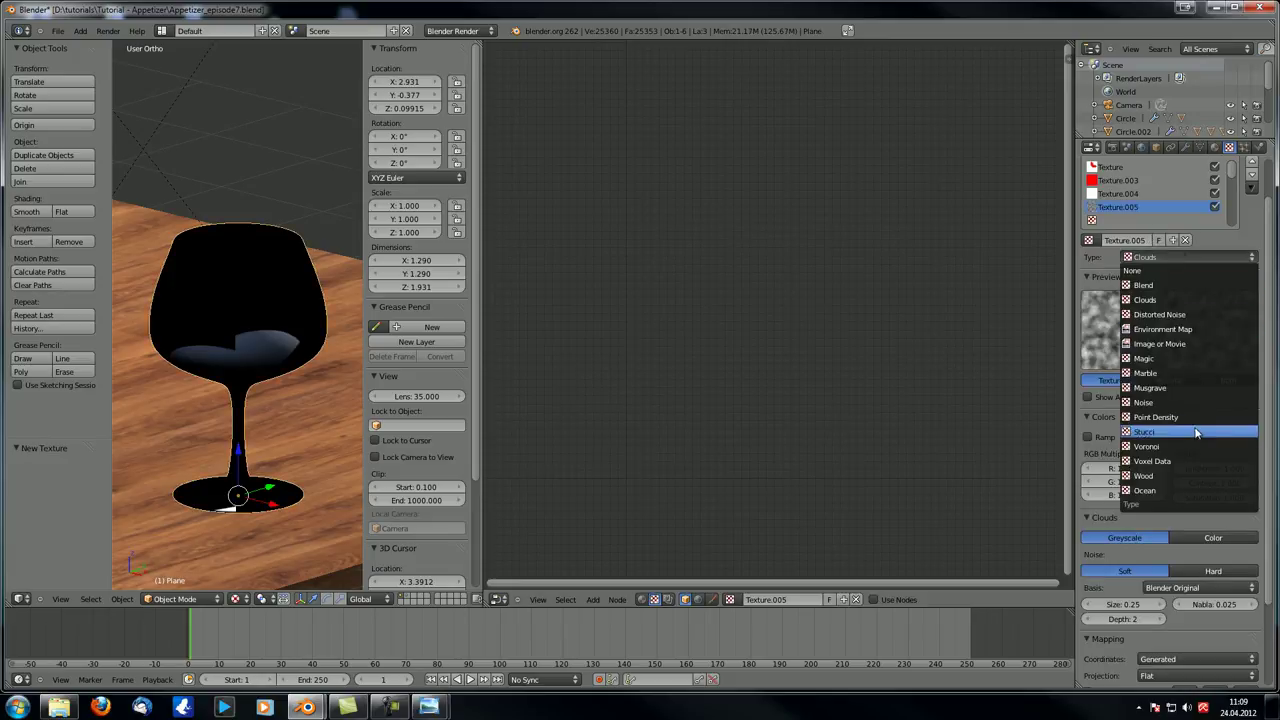
pyautogui.click(1170, 344)
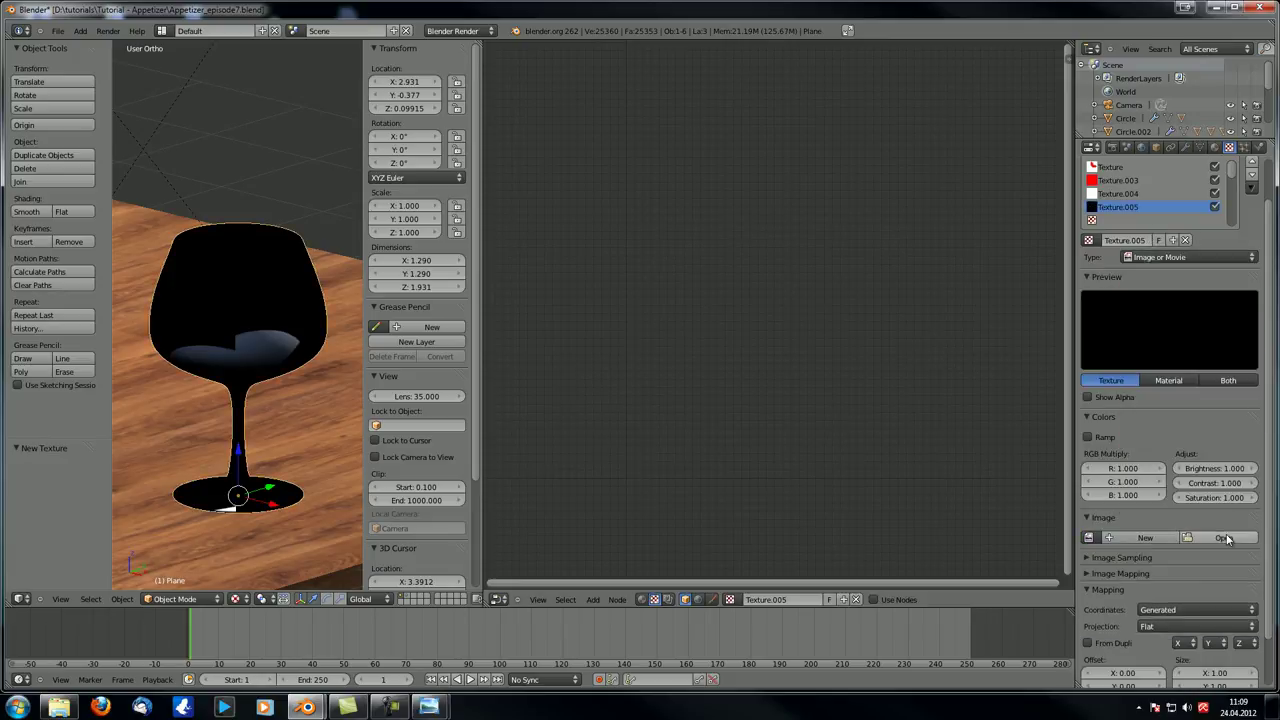
pyautogui.click(1224, 538)
pyautogui.doubleClick(236, 219)
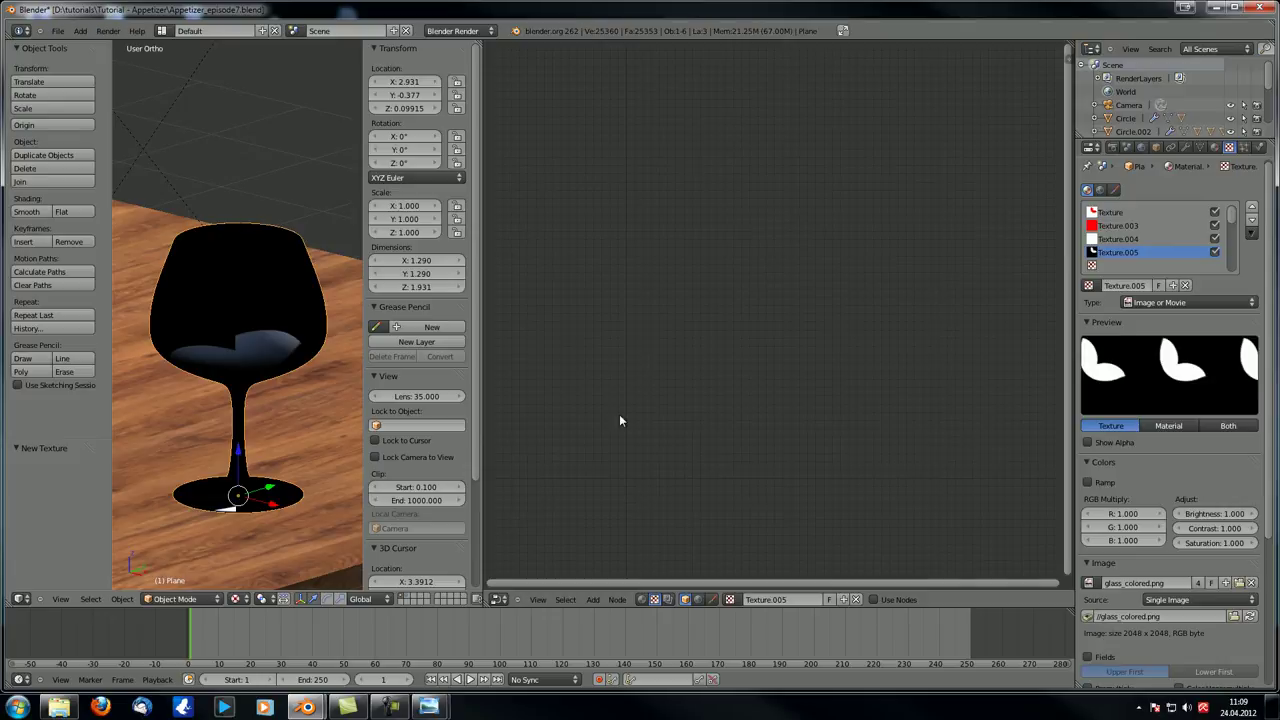
# - Set the new image texture's mapping coordinates to UV
pyautogui.scroll(-3, 1150, 510)
pyautogui.scroll(-1, 1161, 538)
pyautogui.click(1184, 555)
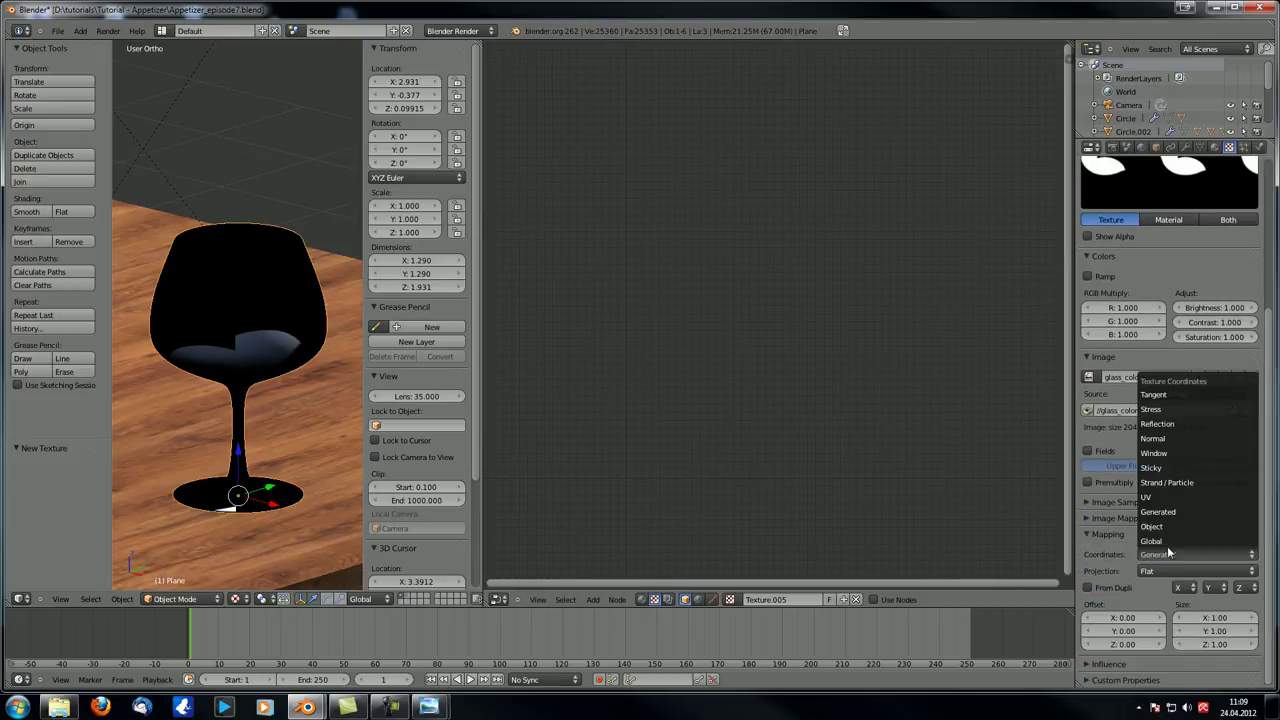
pyautogui.click(1176, 497)
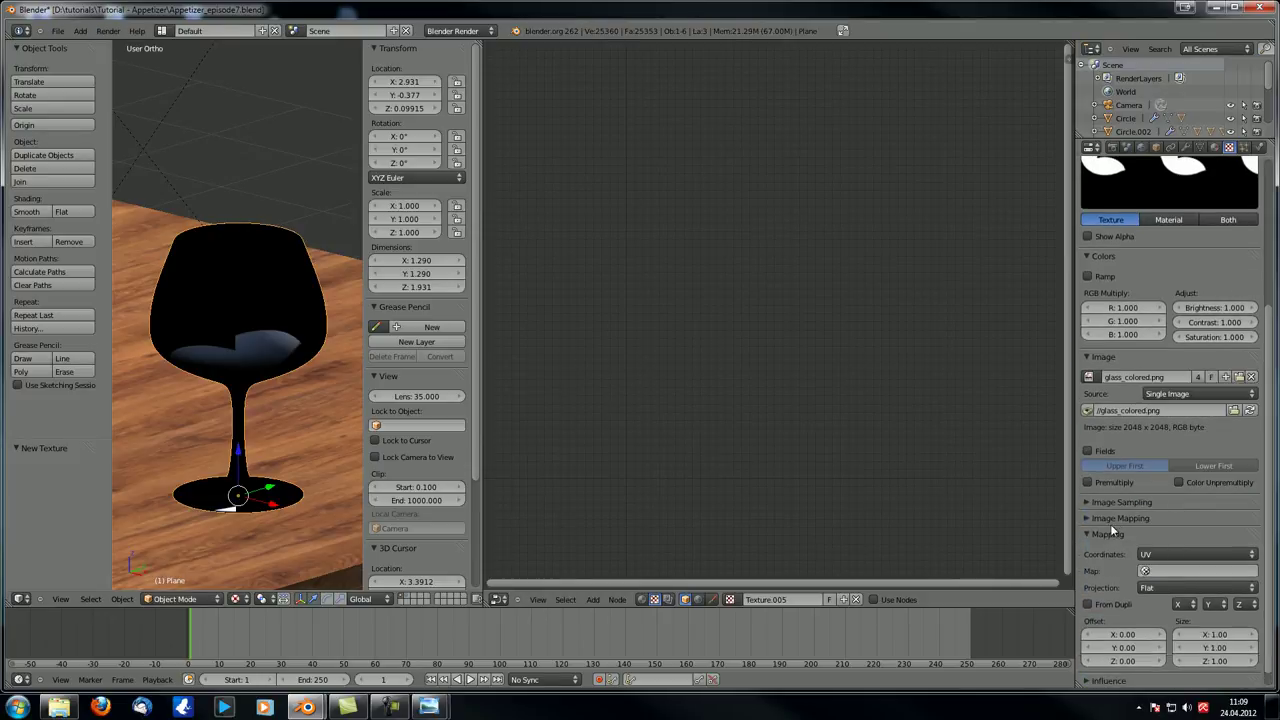
# - Set the new texture's image mapping extension to Clip and check the preview
pyautogui.scroll(-2, 1170, 520)
pyautogui.click(1190, 460)
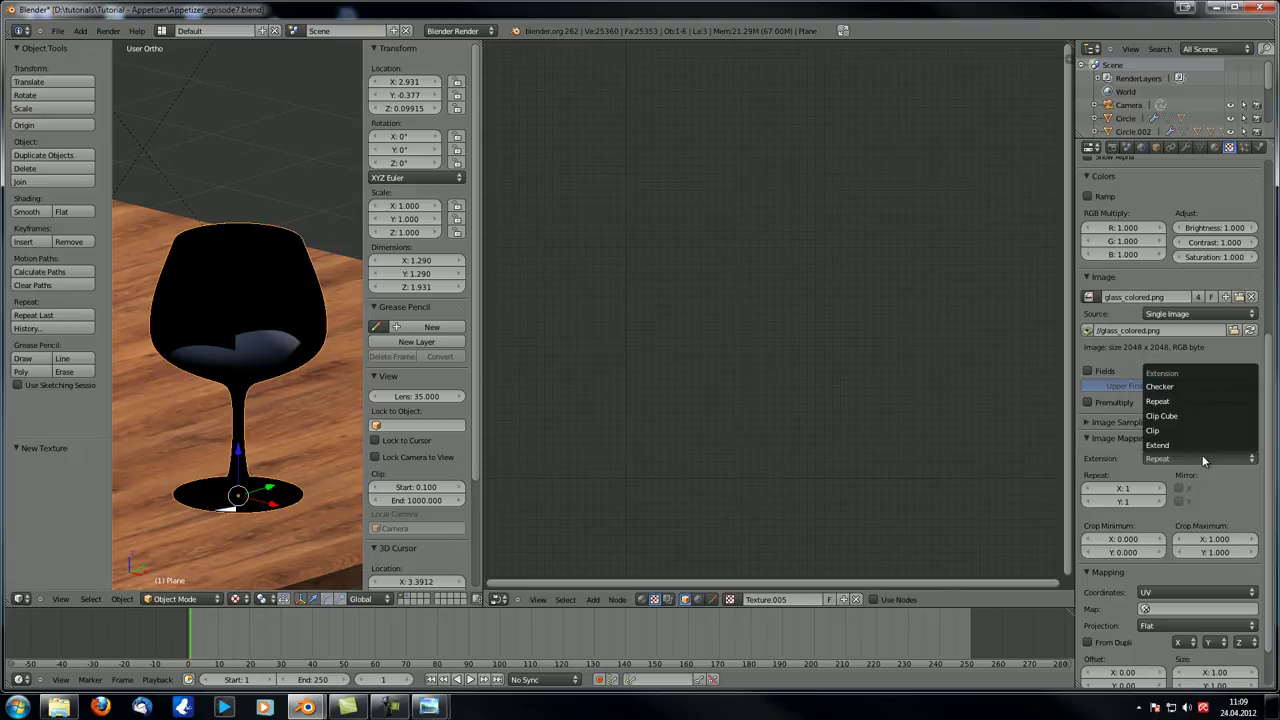
pyautogui.click(1194, 430)
pyautogui.scroll(5, 1200, 432)
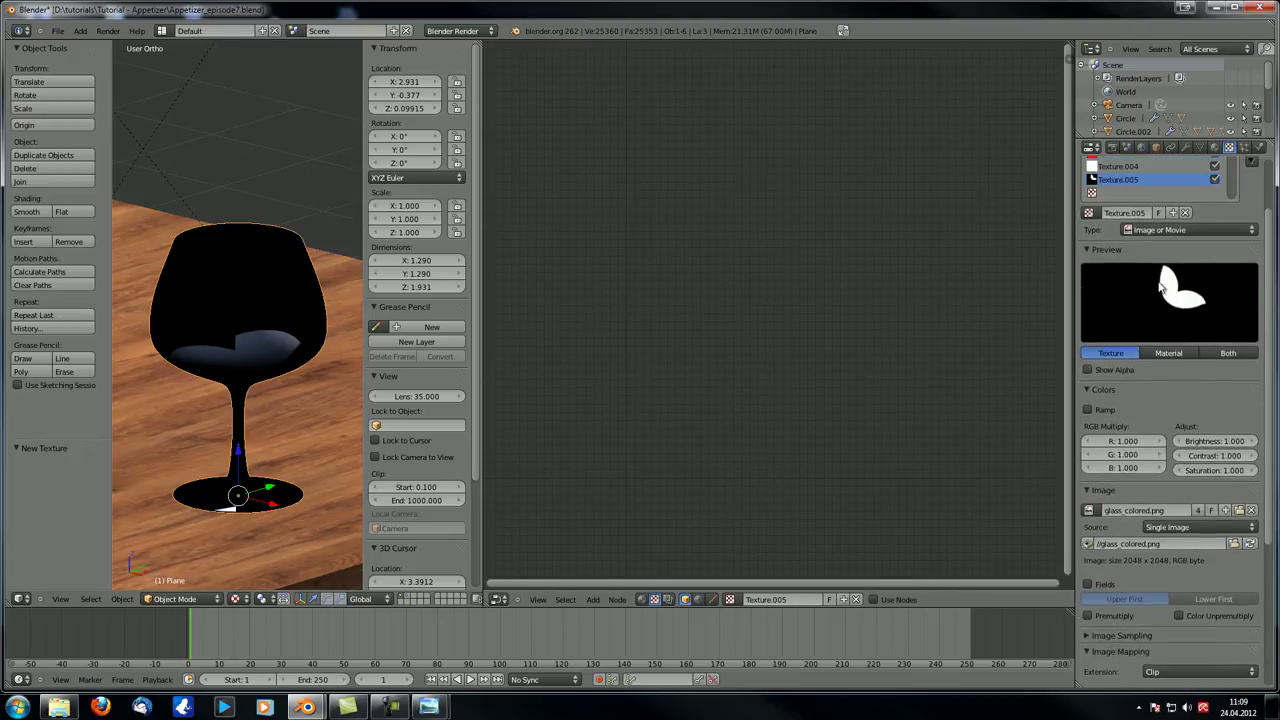
# - Compare the Repeat extension with Clip in the texture preview, restoring Clip at the end
pyautogui.scroll(-4, 1170, 500)
pyautogui.click(1185, 511)
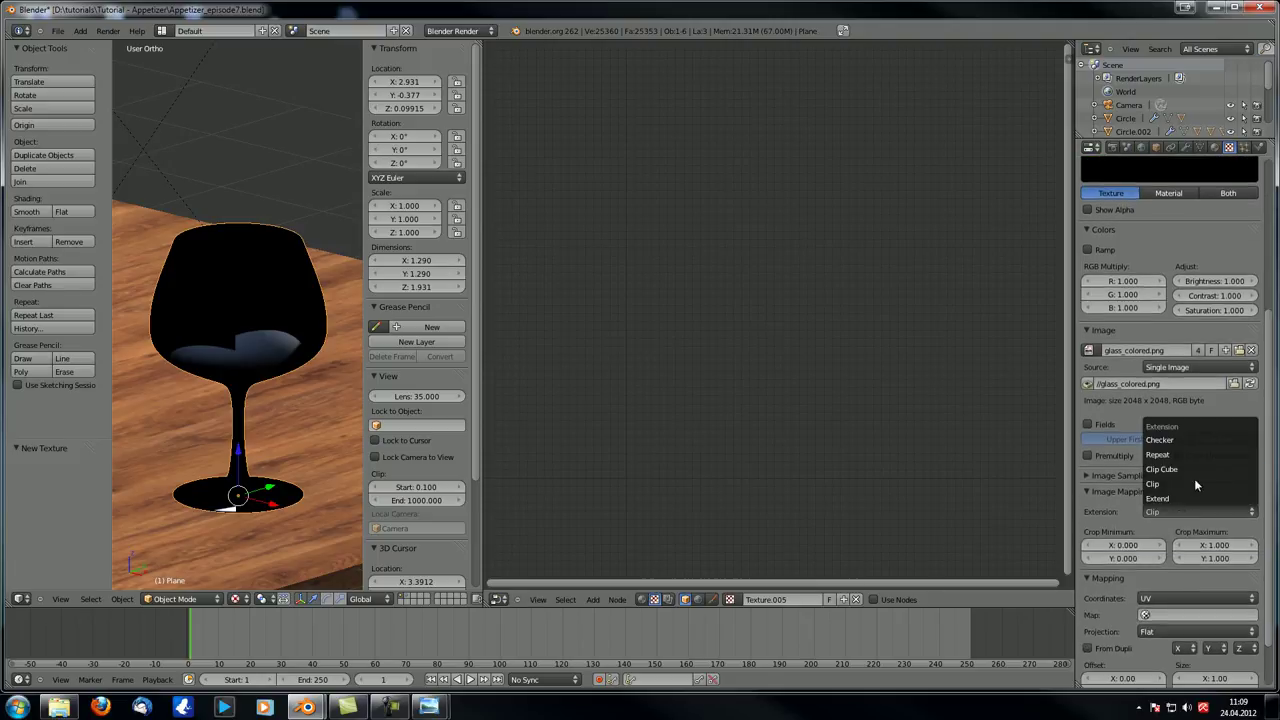
pyautogui.click(1211, 449)
pyautogui.scroll(2, 1211, 449)
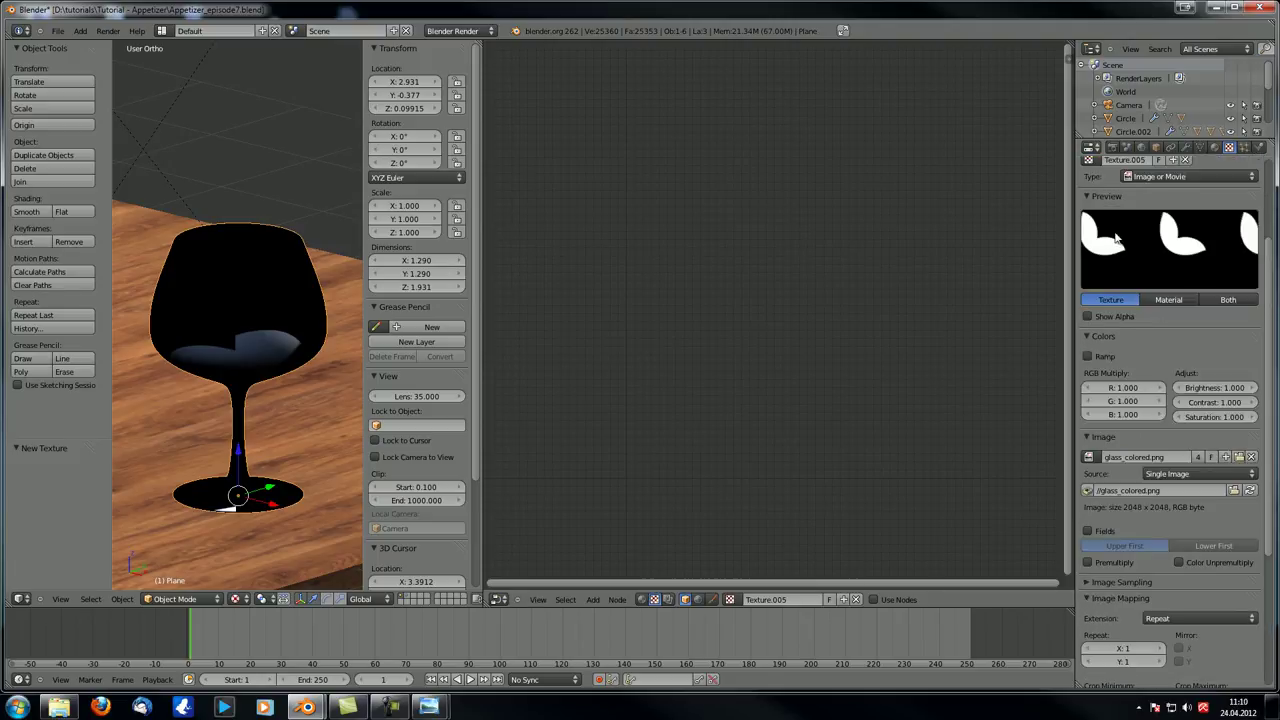
pyautogui.scroll(-4, 1205, 415)
pyautogui.click(1197, 458)
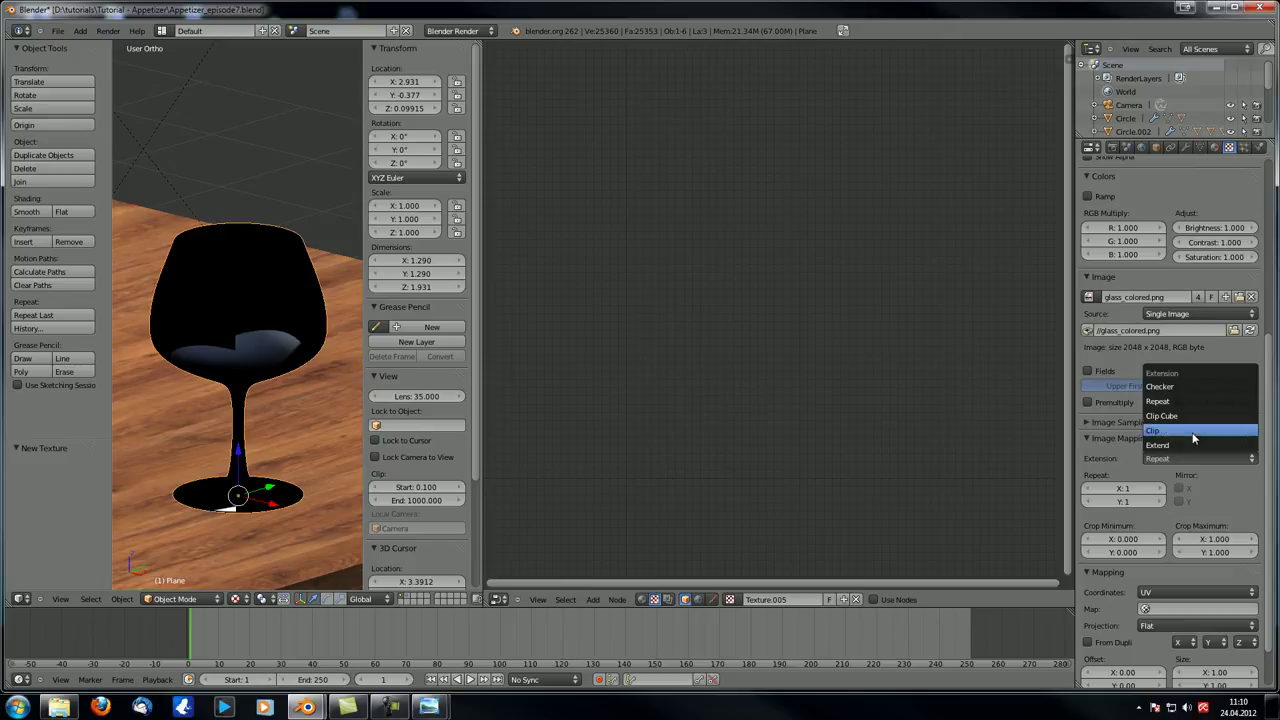
pyautogui.click(1195, 432)
# - Assign the UVMap layer as the new image texture's map
pyautogui.scroll(-3, 1205, 433)
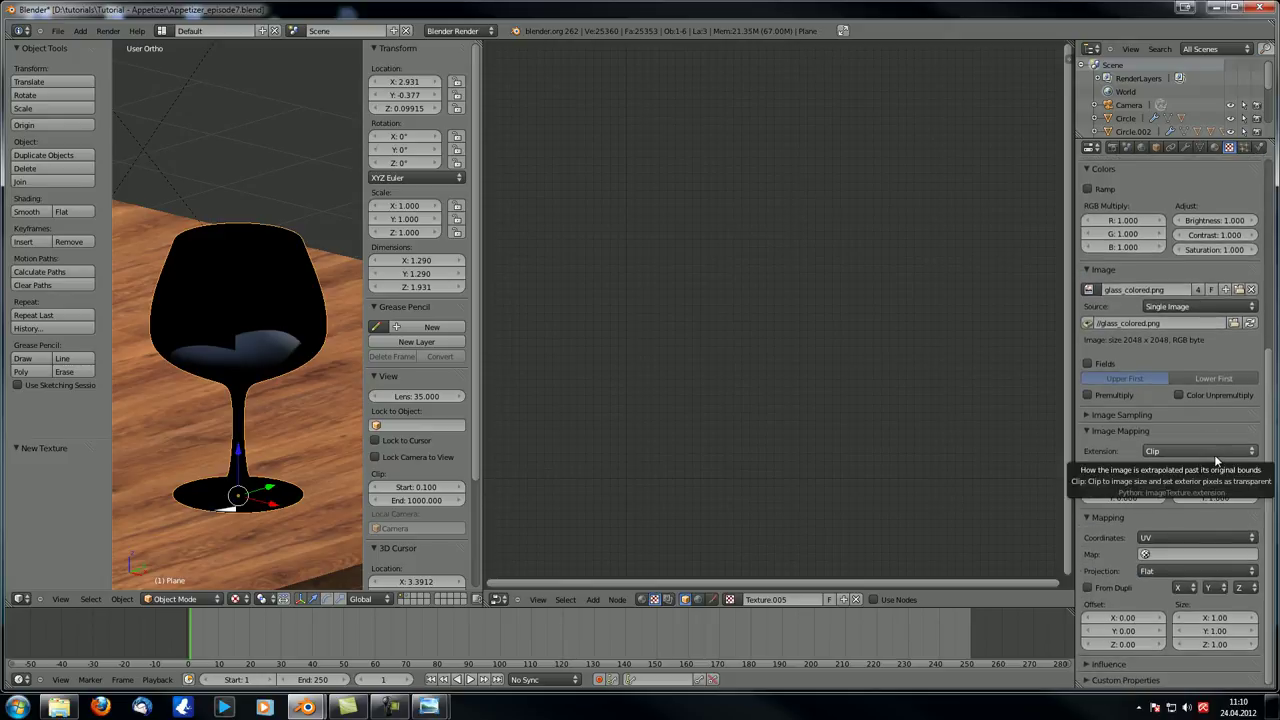
pyautogui.click(1165, 554)
pyautogui.click(1155, 418)
pyautogui.scroll(8, 1170, 420)
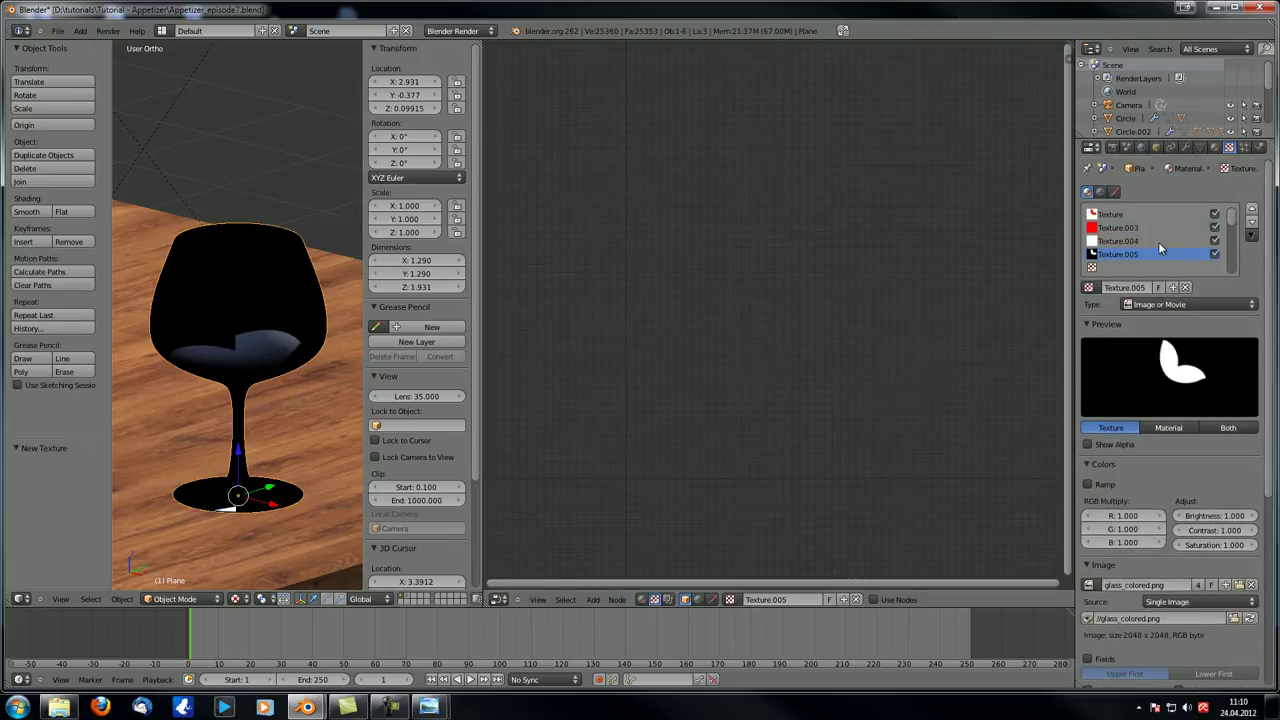
# - Delete the old image node from the first texture's node tree and move the duplicated texture node up in its place
pyautogui.click(1132, 215)
pyautogui.click(688, 118)
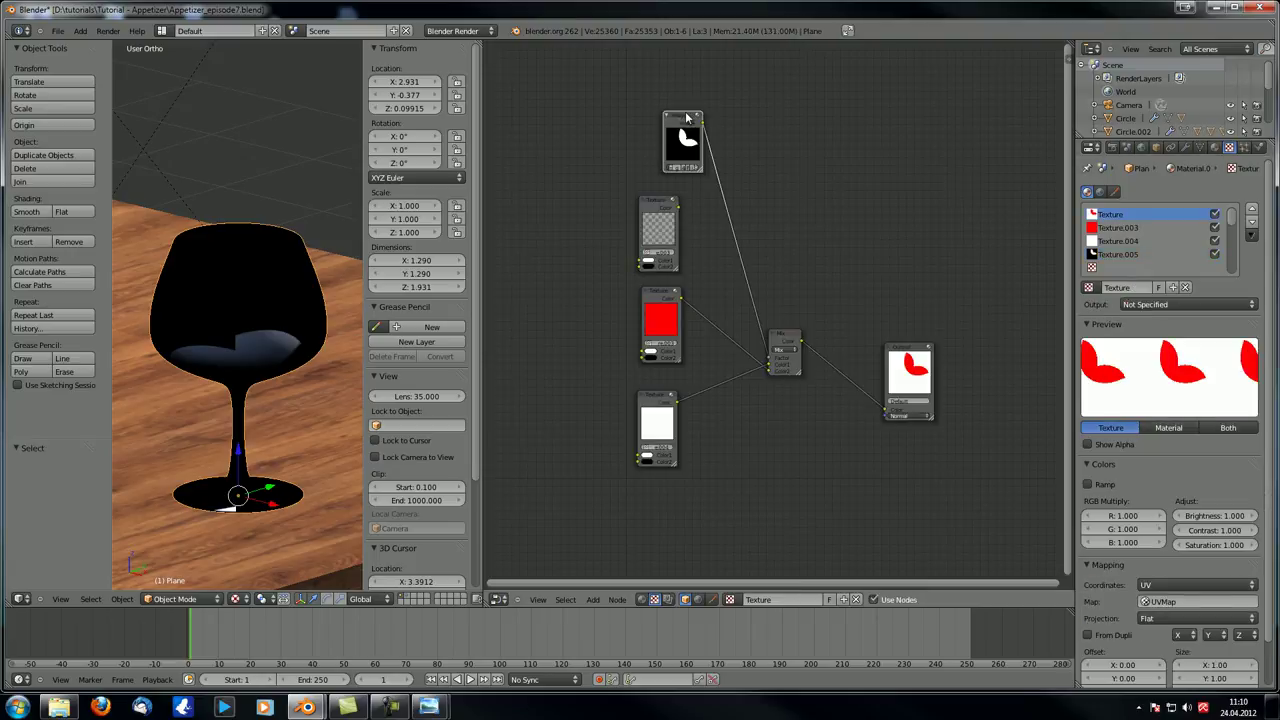
pyautogui.press('x')
pyautogui.moveTo(656, 200); pyautogui.dragTo(651, 165)
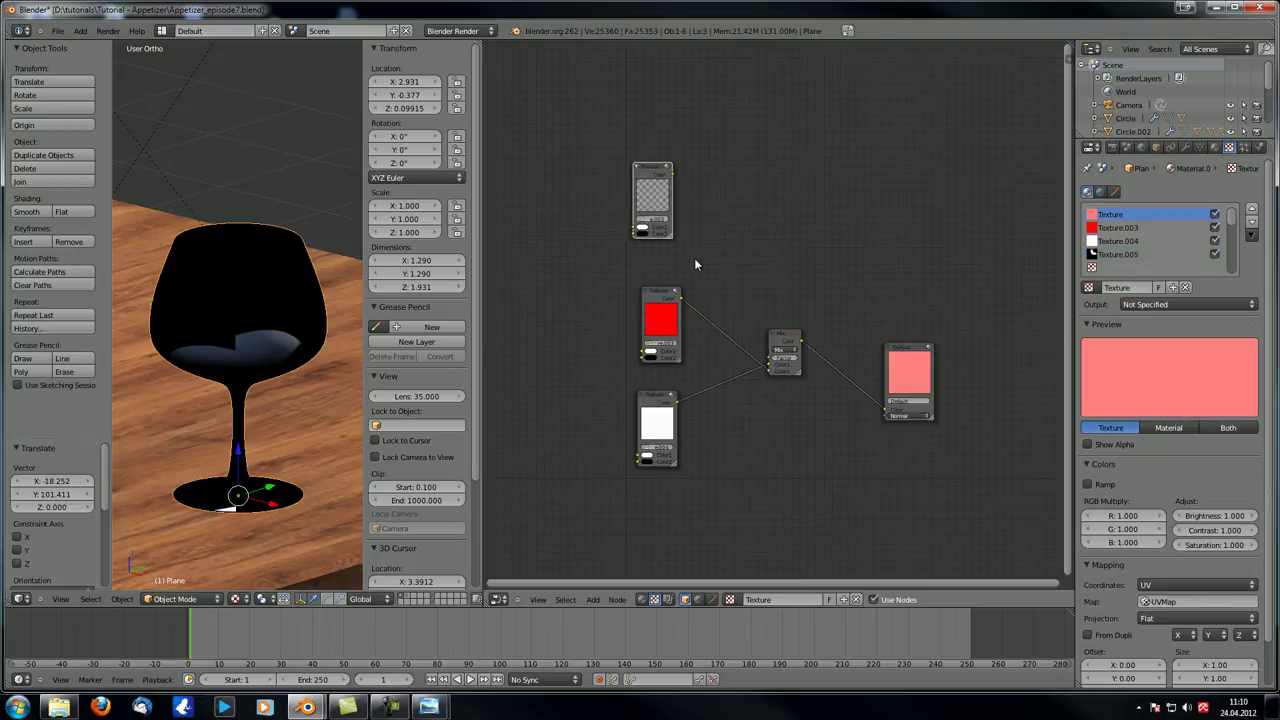
# - Assign Texture.005 to the duplicated node and link its Color output to the Mix node's Factor input
pyautogui.click(652, 218)
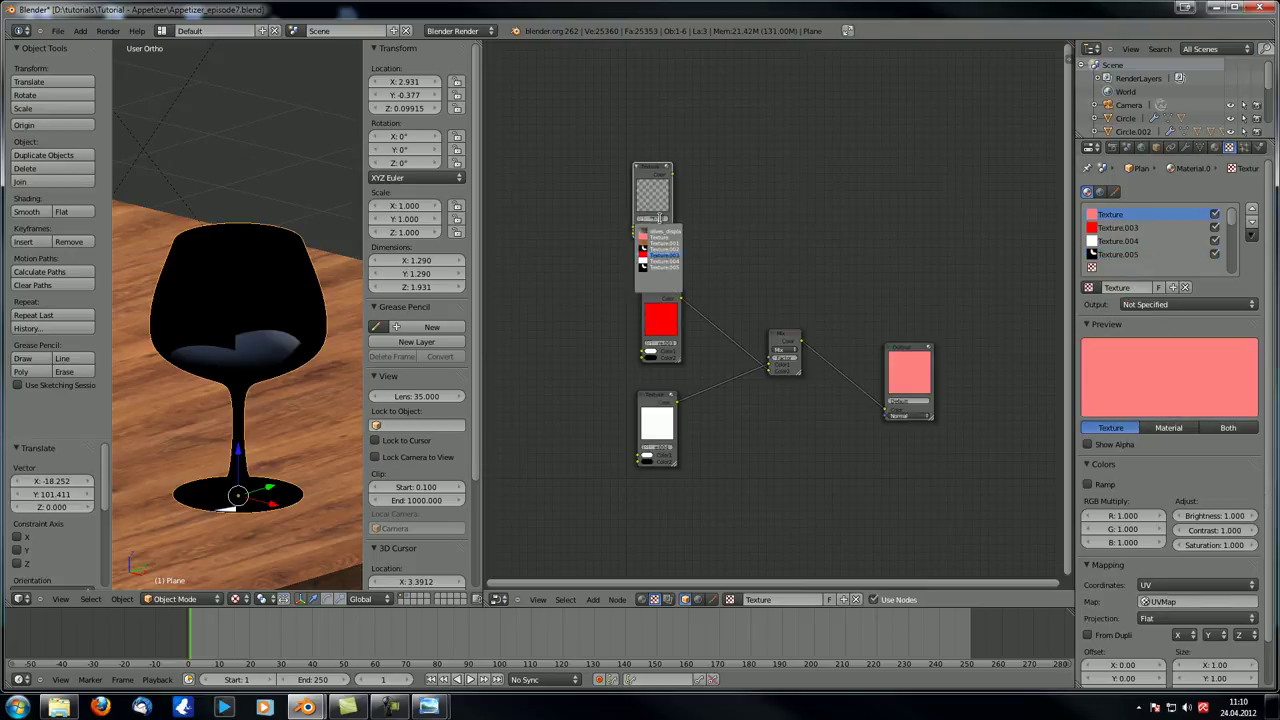
pyautogui.click(668, 268)
pyautogui.moveTo(675, 180); pyautogui.dragTo(769, 358)
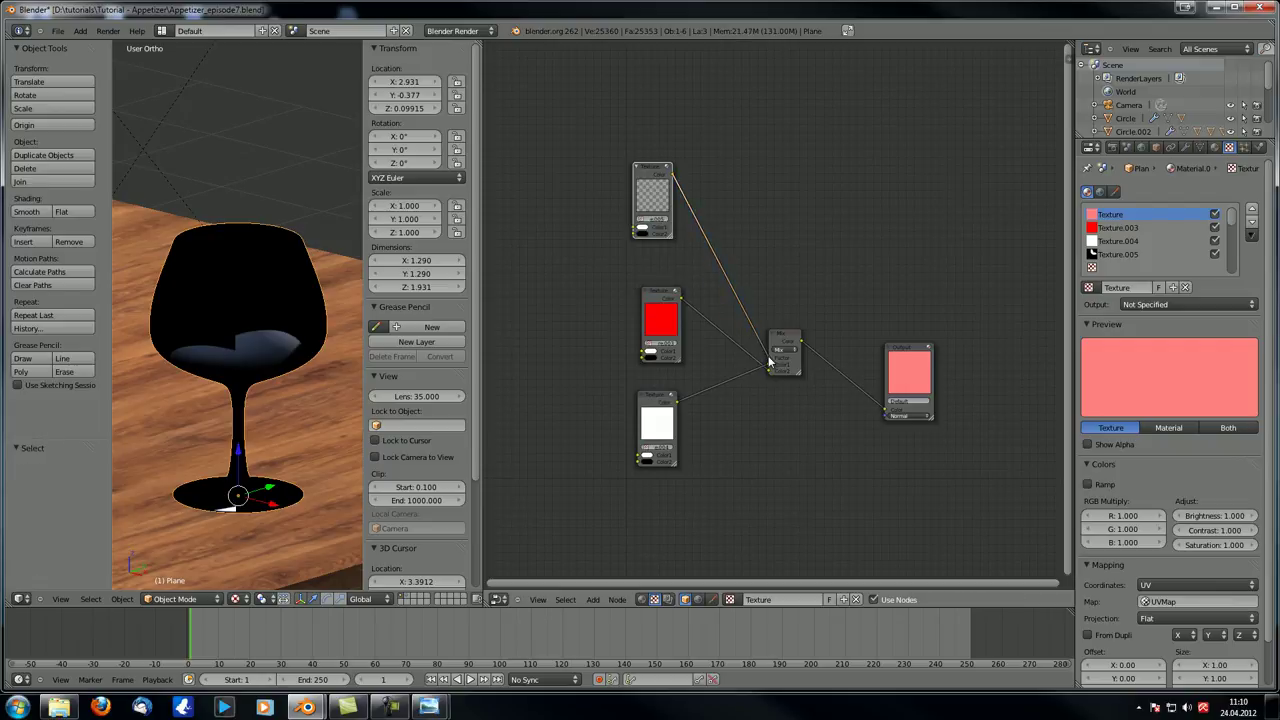
pyautogui.moveTo(660, 243); pyautogui.dragTo(724, 278, button='middle')
# - Save the blend file and join the Node Editor area back into the 3D View
pyautogui.hotkey('ctrl', 's')
pyautogui.click(689, 272)
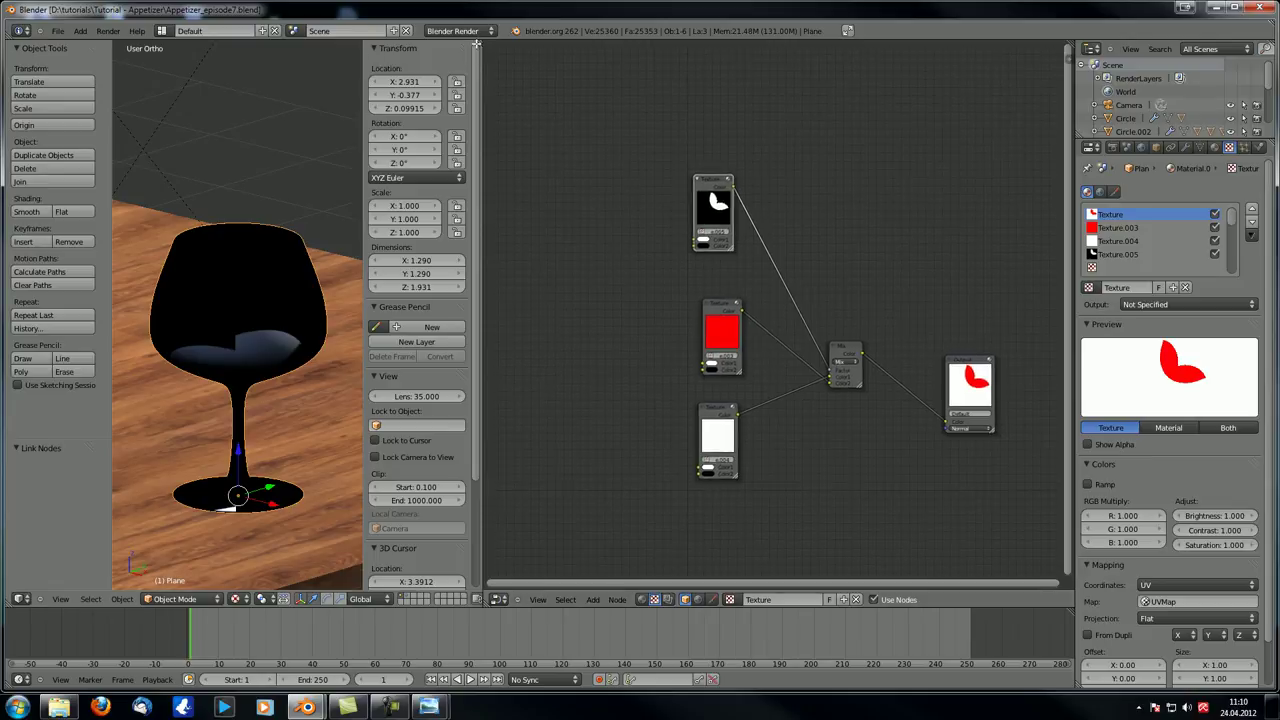
pyautogui.moveTo(480, 44); pyautogui.dragTo(520, 80)
# - Disable Texture.005, Texture.004 and Texture.003 in the material's texture list, leaving only the node texture active
pyautogui.click(1216, 255)
pyautogui.click(1216, 241)
pyautogui.click(1216, 228)
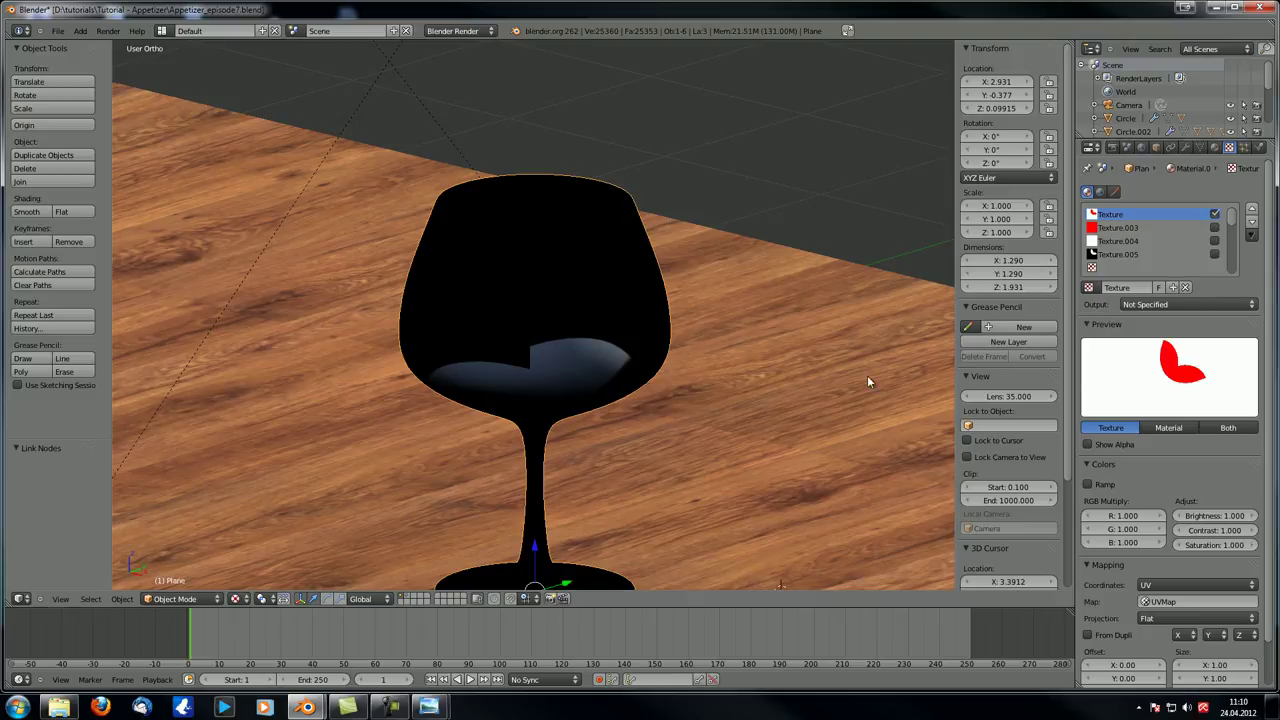
# - Switch the viewport shading to Solid and save over Appetizer_episode7.blend
pyautogui.scroll(-6, 549, 343)
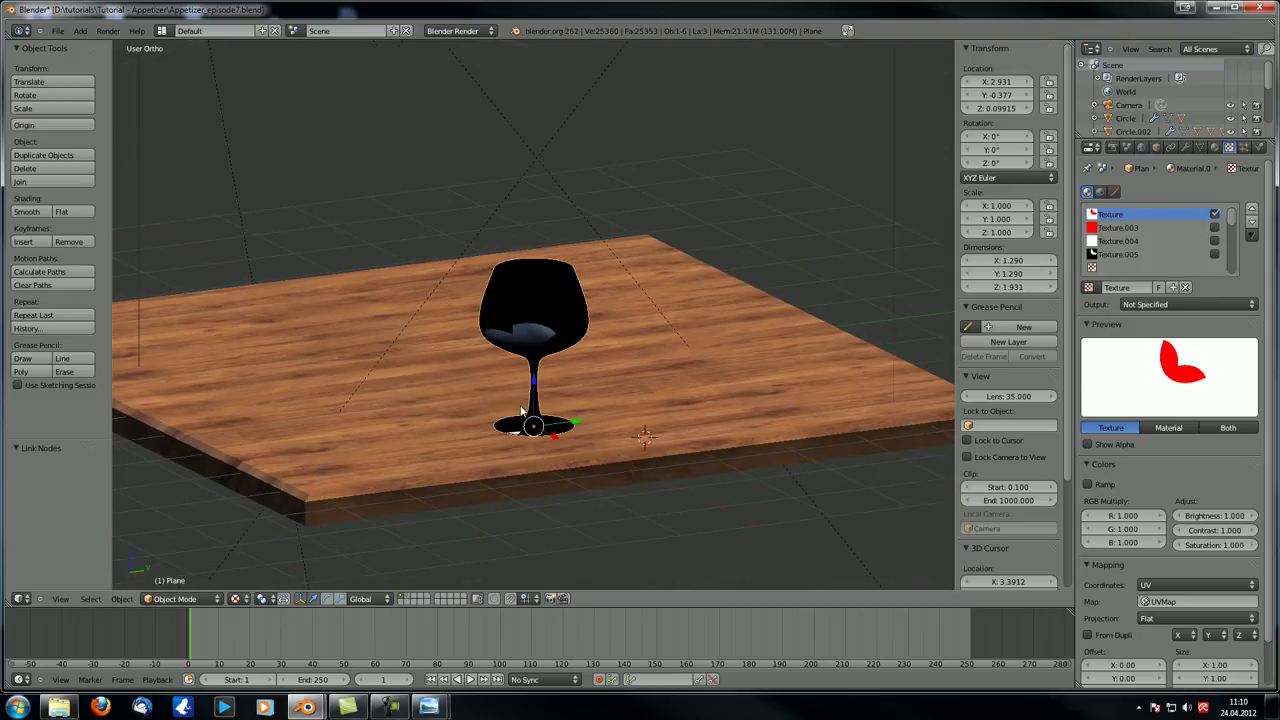
pyautogui.moveTo(314, 562); pyautogui.dragTo(345, 525, button='middle')
pyautogui.click(237, 598)
pyautogui.click(250, 557)
pyautogui.scroll(-3, 459, 460)
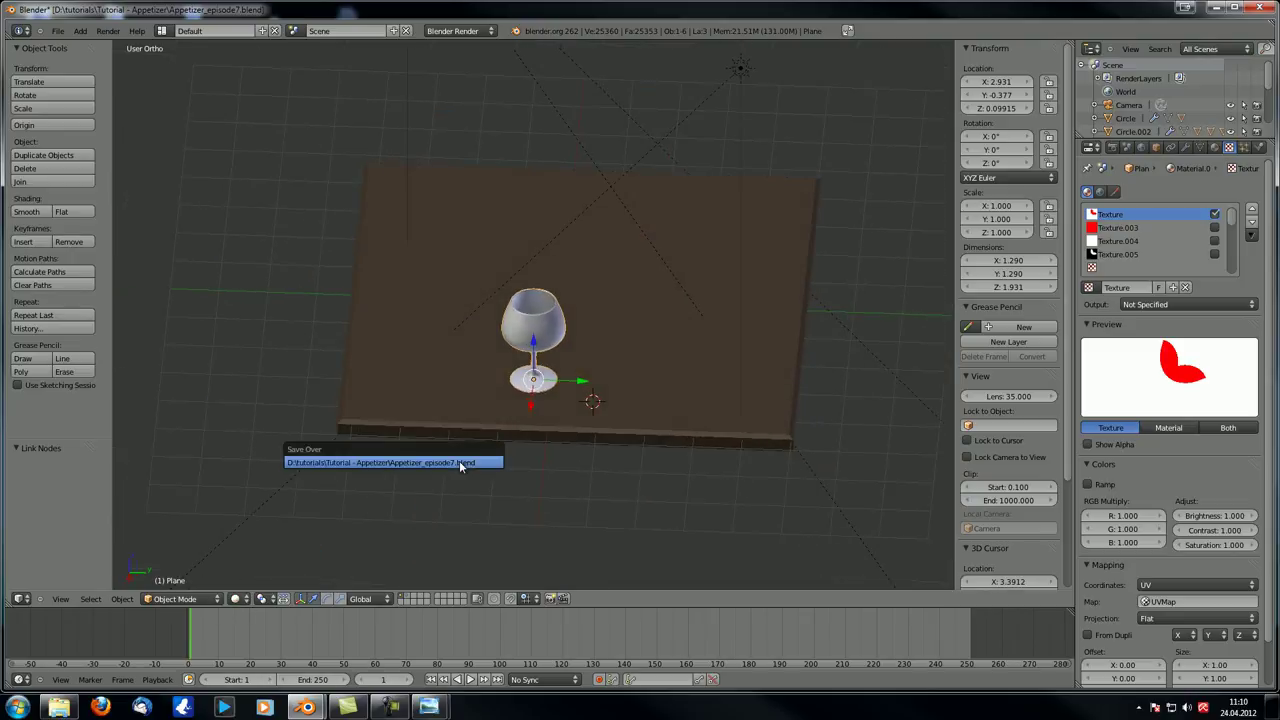
pyautogui.moveTo(521, 411); pyautogui.dragTo(525, 395, button='middle')
pyautogui.scroll(5, 525, 395)
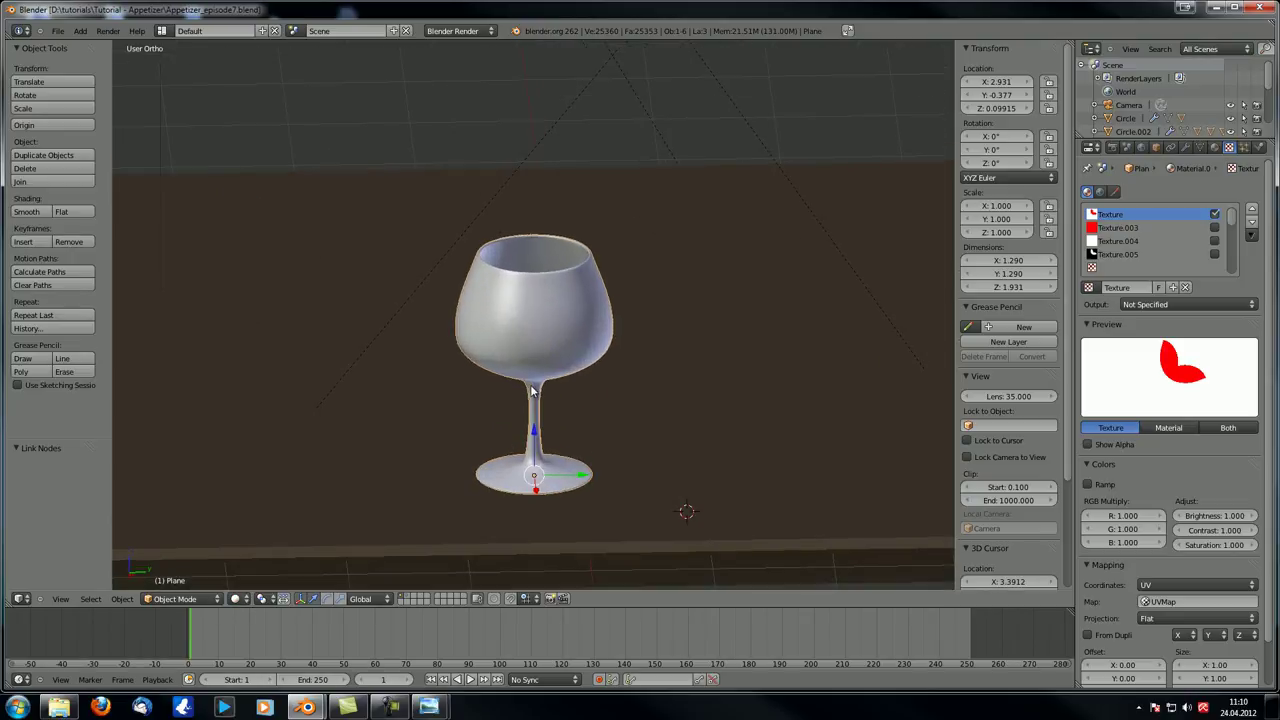
# - Render the scene and inspect the wine surface and the lower part of the bowl up close
pyautogui.press('F12')
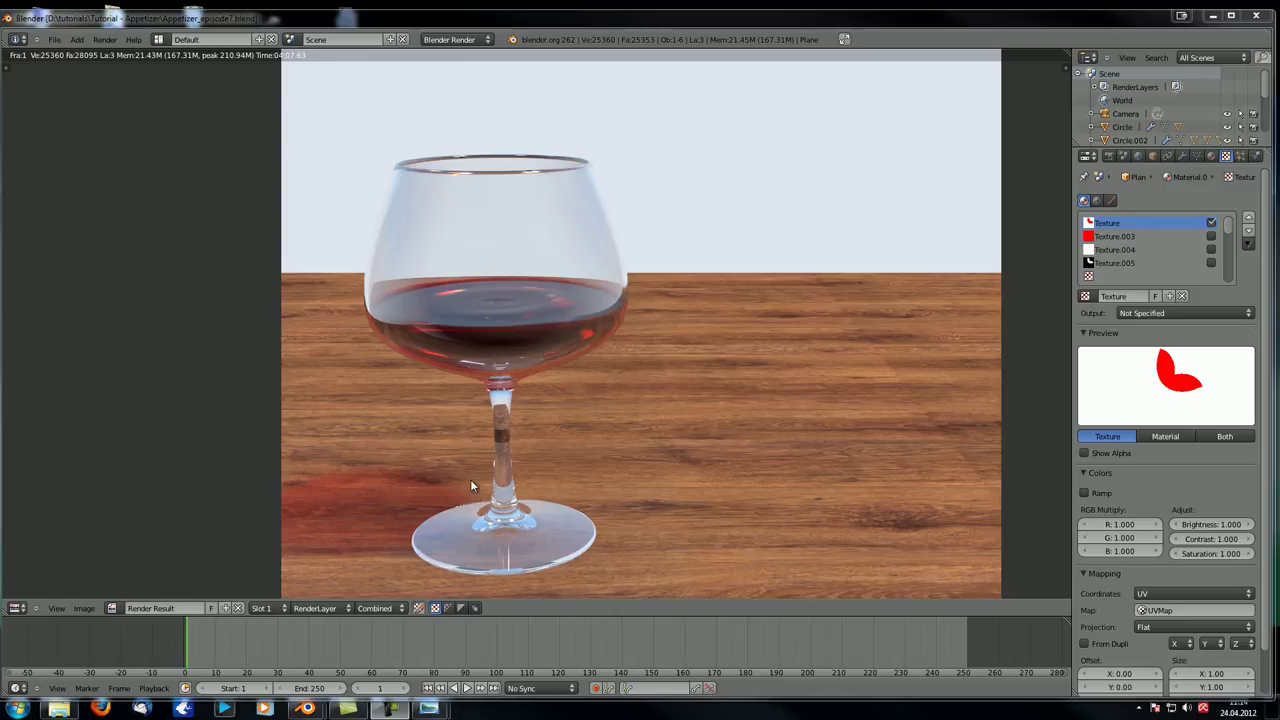
pyautogui.scroll(5, 440, 390)
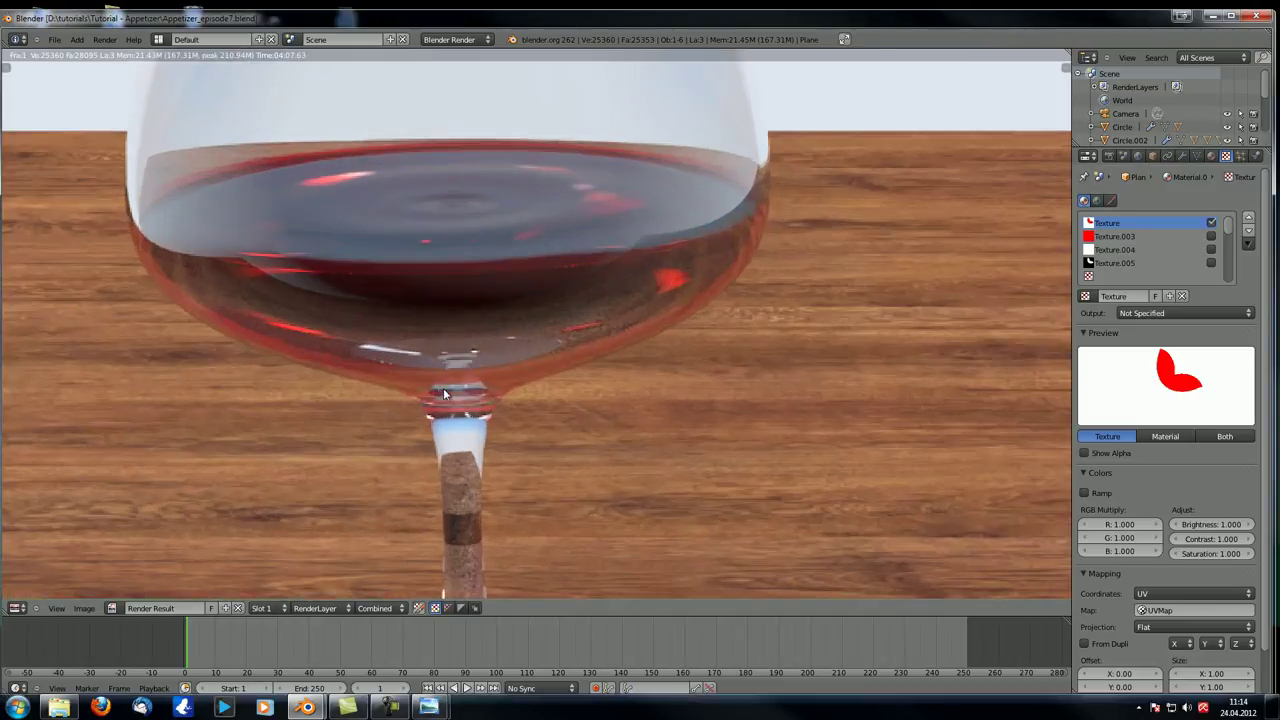
pyautogui.scroll(-1, 445, 393)
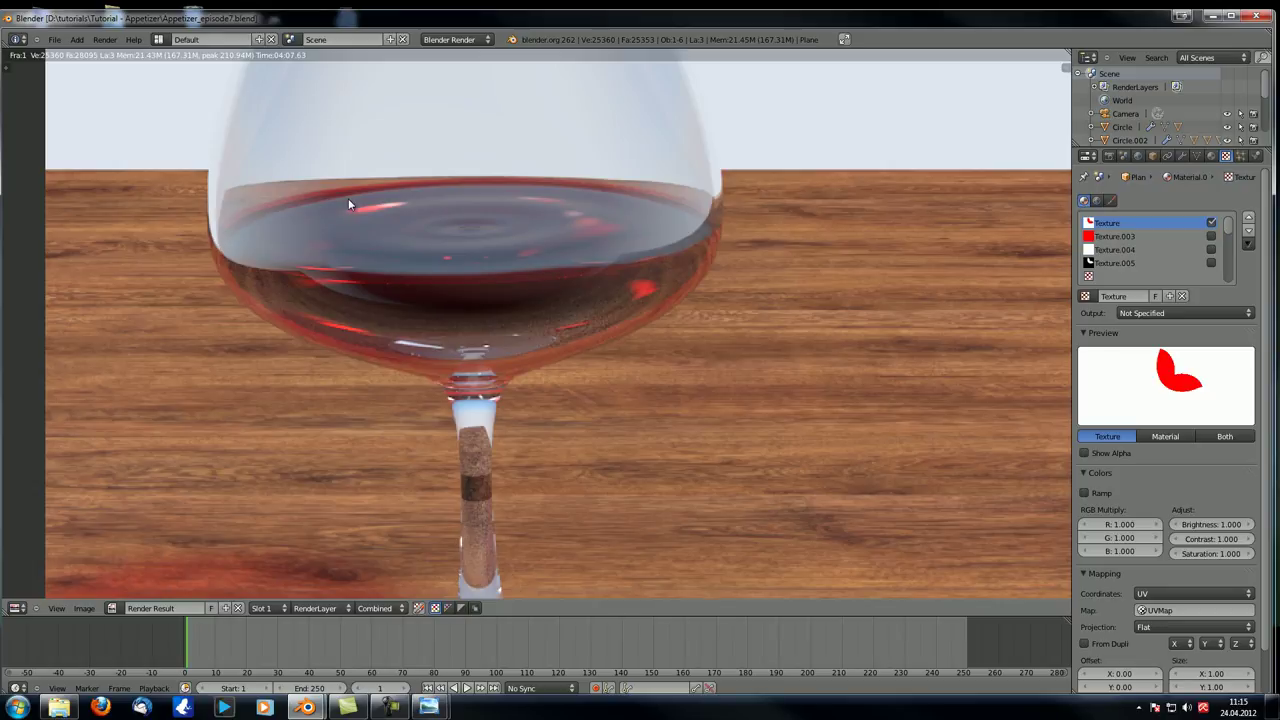
# - Return the render area to the 3D View and reveal the hidden wine inside the glass
pyautogui.click(17, 608)
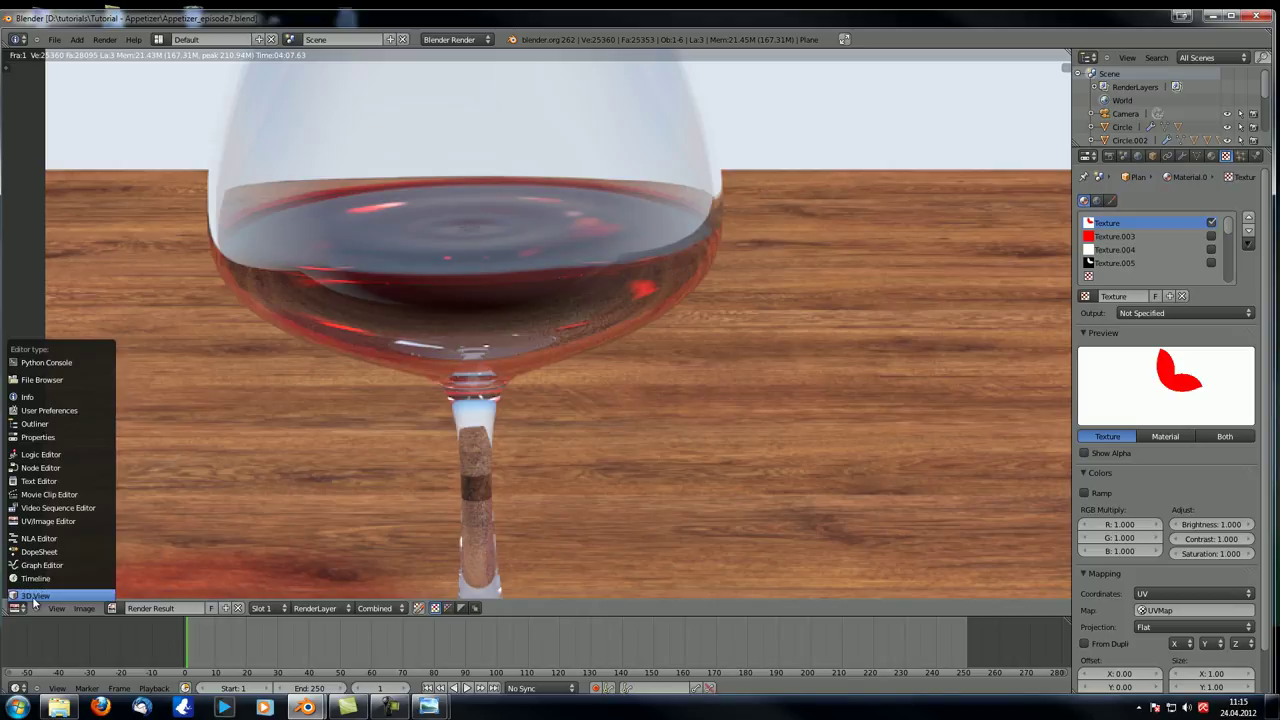
pyautogui.click(40, 596)
pyautogui.scroll(4, 556, 454)
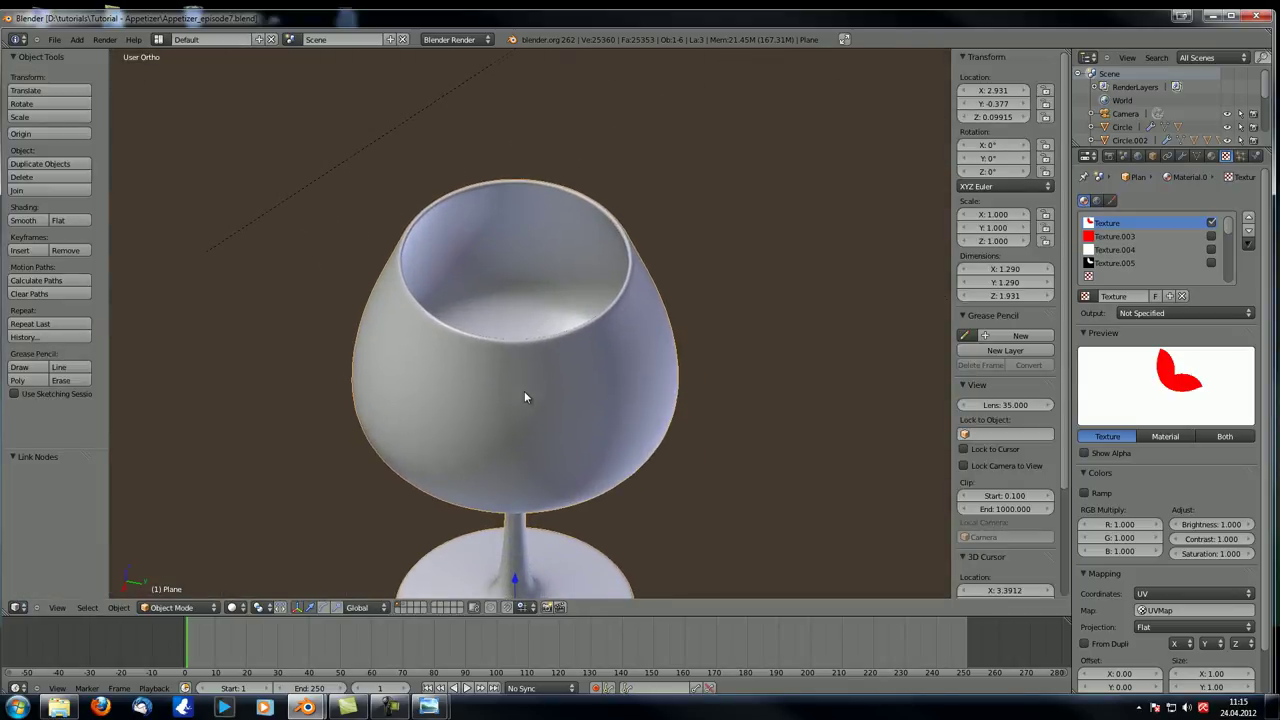
pyautogui.hotkey('alt', 'h')
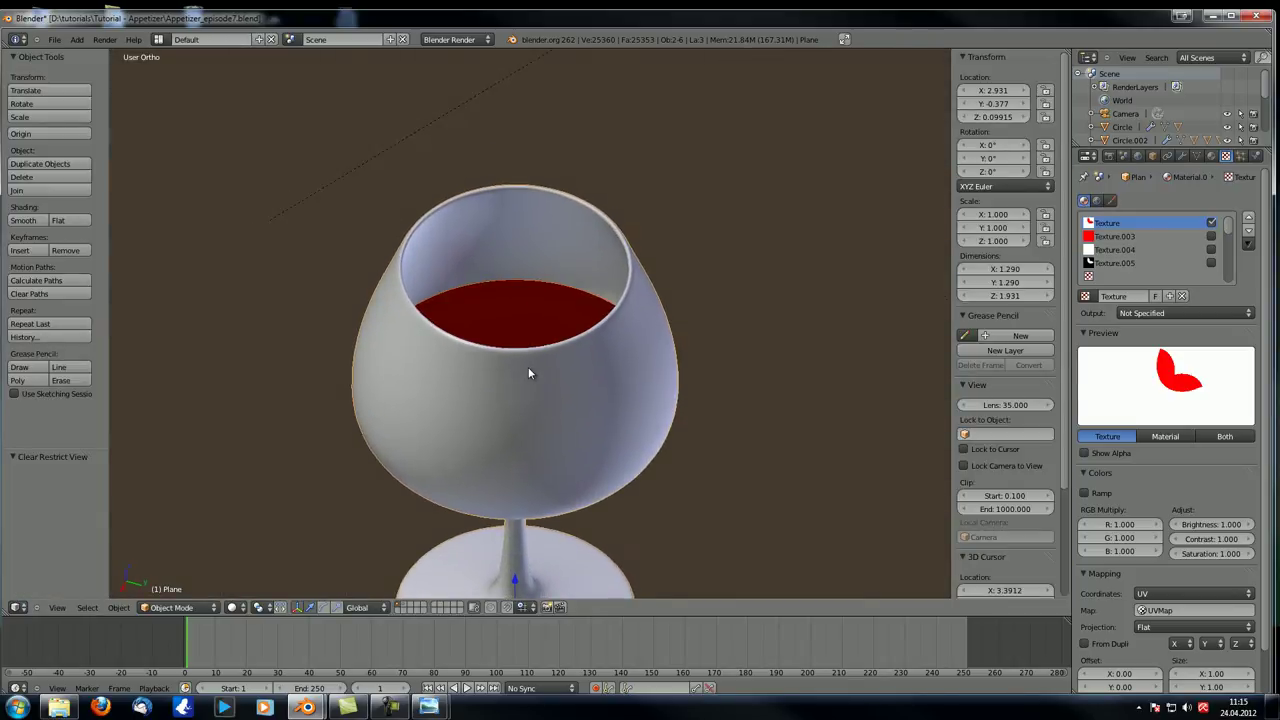
pyautogui.scroll(2, 514, 317)
# - Select the wine object, set the viewport shading to Textured and enter Edit Mode on its mesh
pyautogui.rightClick(515, 322)
pyautogui.moveTo(516, 383); pyautogui.dragTo(516, 364, button='middle')
pyautogui.click(236, 607)
pyautogui.click(248, 550)
pyautogui.moveTo(477, 326)
pyautogui.mouseDown(button='middle')
pyautogui.moveTo(469, 360)
pyautogui.moveTo(476, 350)
pyautogui.moveTo(448, 327)
pyautogui.mouseUp(button='middle')
pyautogui.rightClick(487, 359)
pyautogui.rightClick(487, 359)
pyautogui.press('Tab')
# - Switch to edge selection and select the wine surface's creased outer edge loop together with the adjacent inner loop
pyautogui.keyDown('alt'); pyautogui.rightClick(455, 330); pyautogui.keyUp('alt')
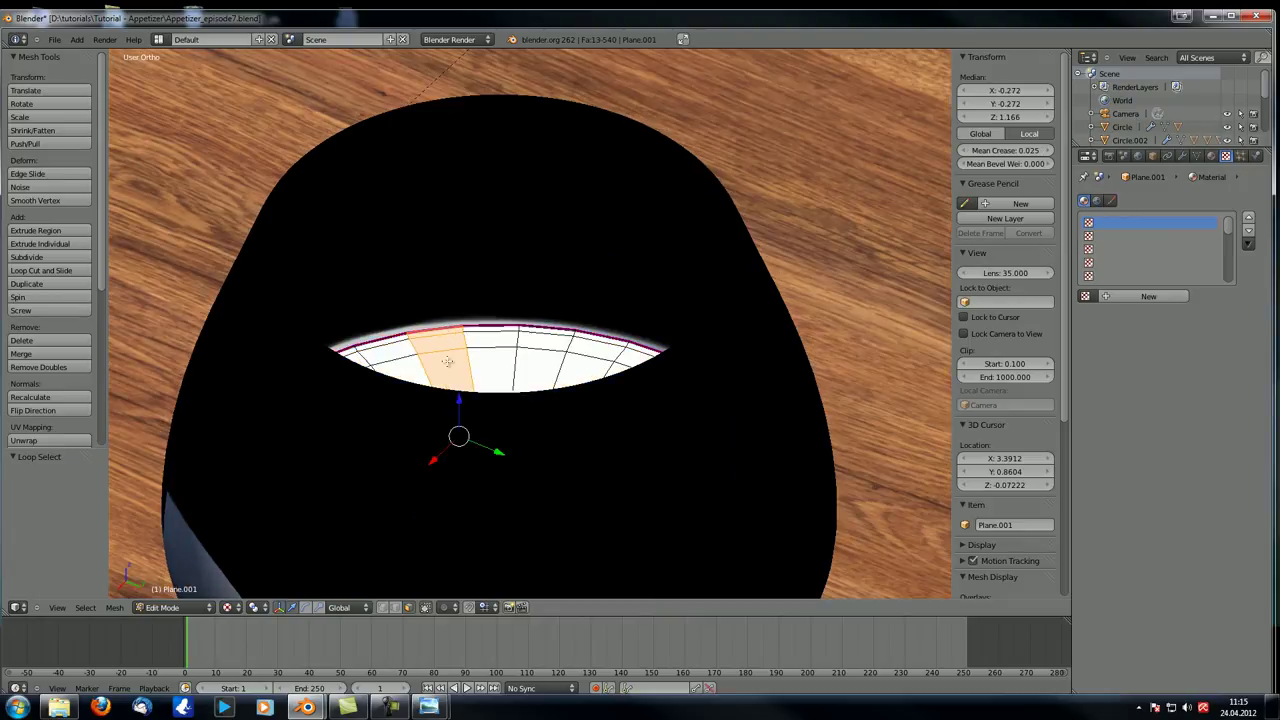
pyautogui.click(398, 608)
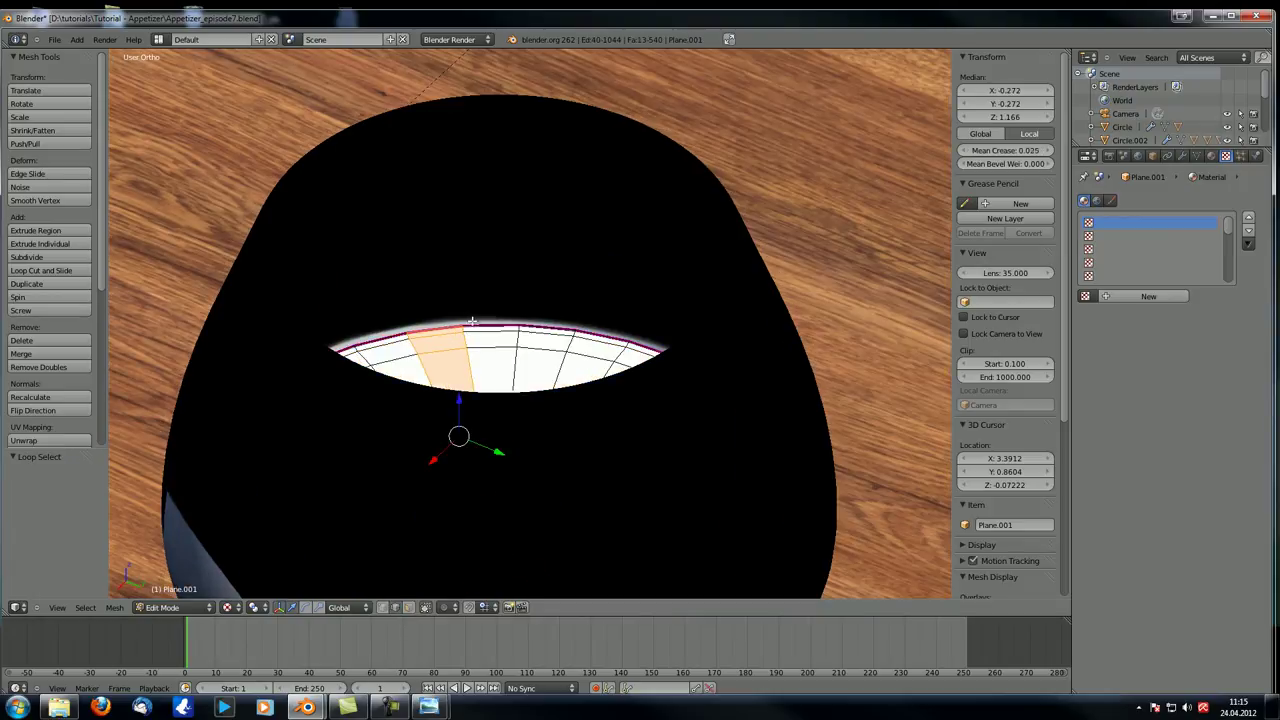
pyautogui.keyDown('alt'); pyautogui.rightClick(476, 323); pyautogui.keyUp('alt')
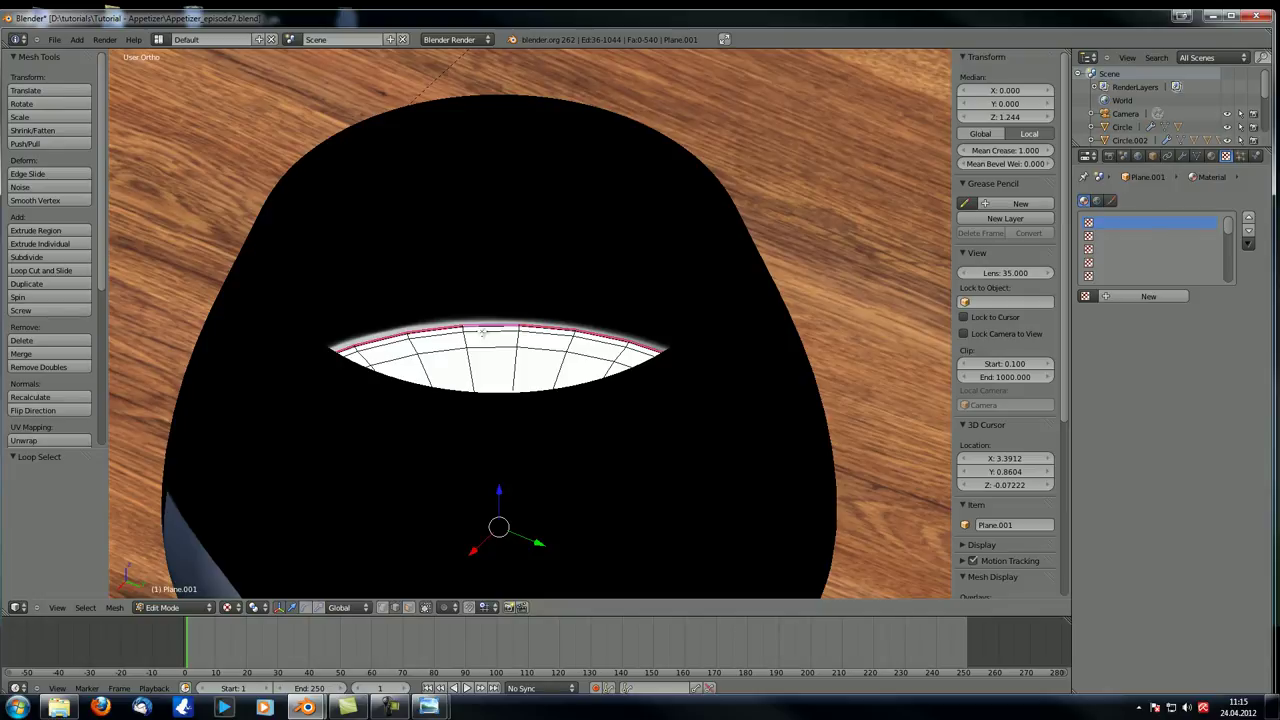
pyautogui.keyDown('alt'); pyautogui.keyDown('shift'); pyautogui.rightClick(481, 333); pyautogui.keyUp('shift'); pyautogui.keyUp('alt')
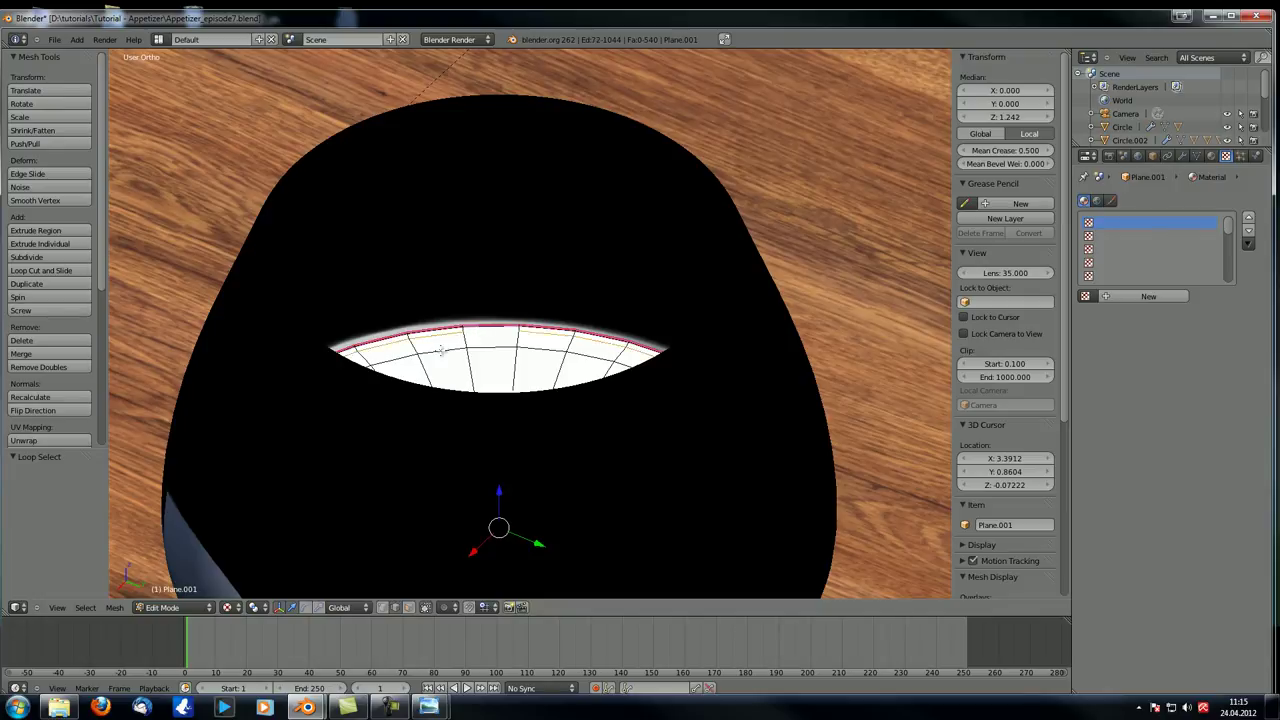
# - In wireframe shading, add the remaining edge loop just below the creased rim to the wine's existing loop selection
pyautogui.moveTo(442, 351); pyautogui.dragTo(476, 318, button='middle')
pyautogui.press('z')
pyautogui.moveTo(314, 449)
pyautogui.keyDown('shift'); pyautogui.mouseDown(button='middle')
pyautogui.moveTo(400, 257)
pyautogui.moveTo(503, 322)
pyautogui.mouseUp(button='middle'); pyautogui.keyUp('shift')
pyautogui.scroll(4, 376, 316)
pyautogui.scroll(-2, 376, 316)
pyautogui.keyDown('alt'); pyautogui.keyDown('shift'); pyautogui.rightClick(362, 291); pyautogui.keyUp('shift'); pyautogui.keyUp('alt')
pyautogui.scroll(6, 545, 374)
pyautogui.hotkey('ctrl', 'z')
pyautogui.scroll(5, 441, 348)
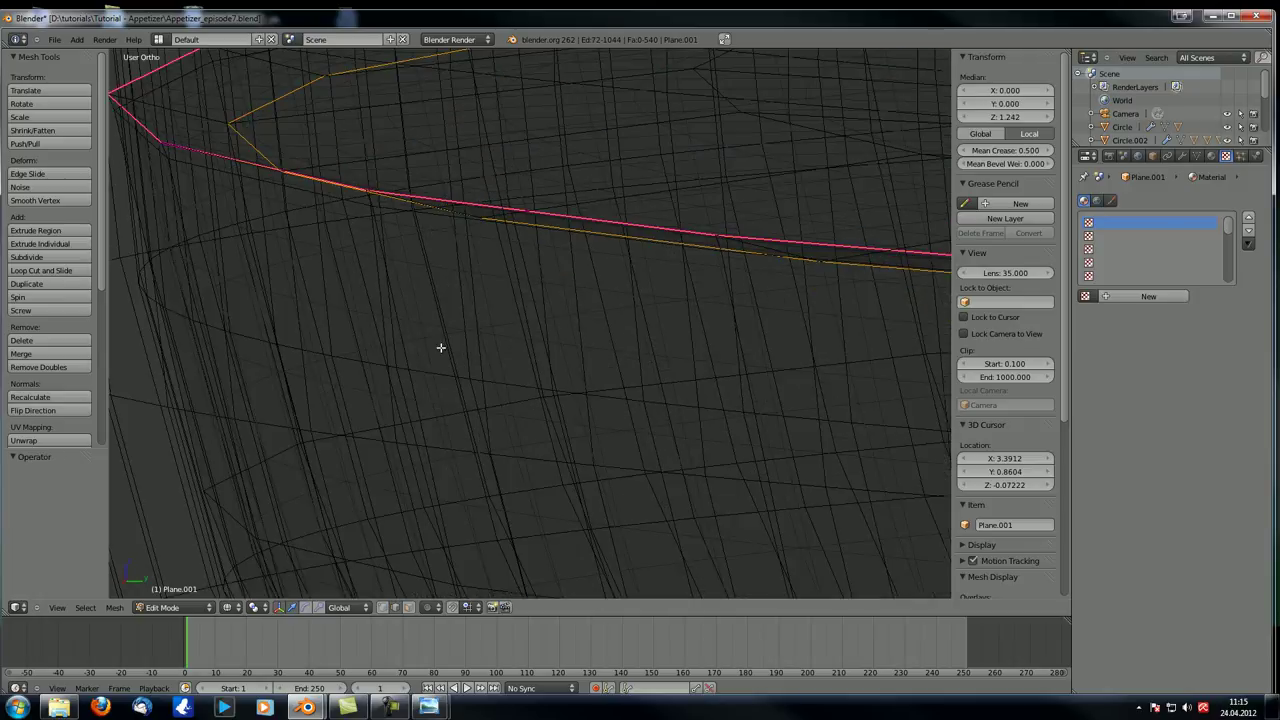
pyautogui.moveTo(358, 315); pyautogui.dragTo(305, 282, button='middle')
pyautogui.keyDown('alt'); pyautogui.keyDown('shift'); pyautogui.rightClick(186, 238); pyautogui.keyUp('shift'); pyautogui.keyUp('alt')
pyautogui.hotkey('ctrl', 'z')
pyautogui.moveTo(342, 254); pyautogui.dragTo(346, 273, button='middle')
pyautogui.keyDown('alt'); pyautogui.keyDown('shift'); pyautogui.rightClick(232, 228); pyautogui.keyUp('shift'); pyautogui.keyUp('alt')
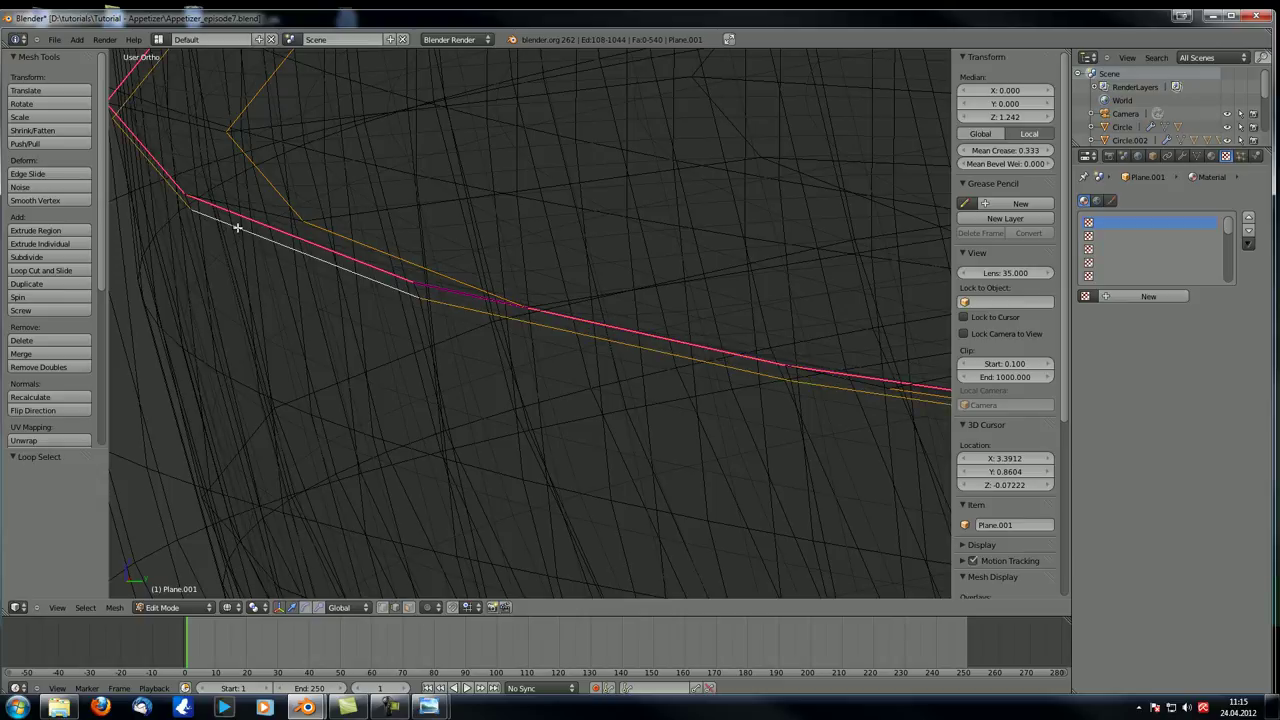
# - Return to solid shading and raise the three selected rim loops of the wine along Z by about 0.0045
pyautogui.scroll(-5, 280, 297)
pyautogui.press('z')
pyautogui.scroll(-6, 583, 363)
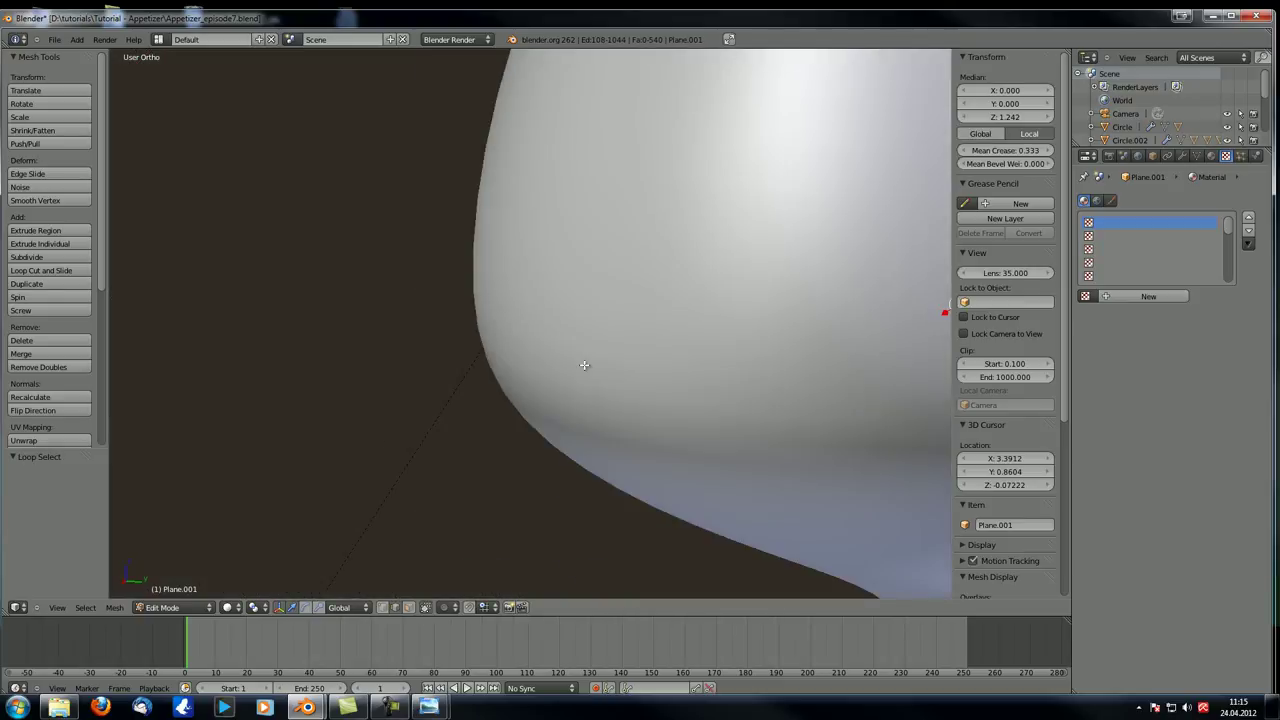
pyautogui.moveTo(720, 312)
pyautogui.keyDown('shift'); pyautogui.mouseDown(button='middle')
pyautogui.moveTo(477, 394)
pyautogui.moveTo(487, 418)
pyautogui.moveTo(576, 378)
pyautogui.mouseUp(button='middle'); pyautogui.keyUp('shift')
pyautogui.moveTo(588, 371); pyautogui.dragTo(589, 370)
pyautogui.scroll(-5, 569, 369)
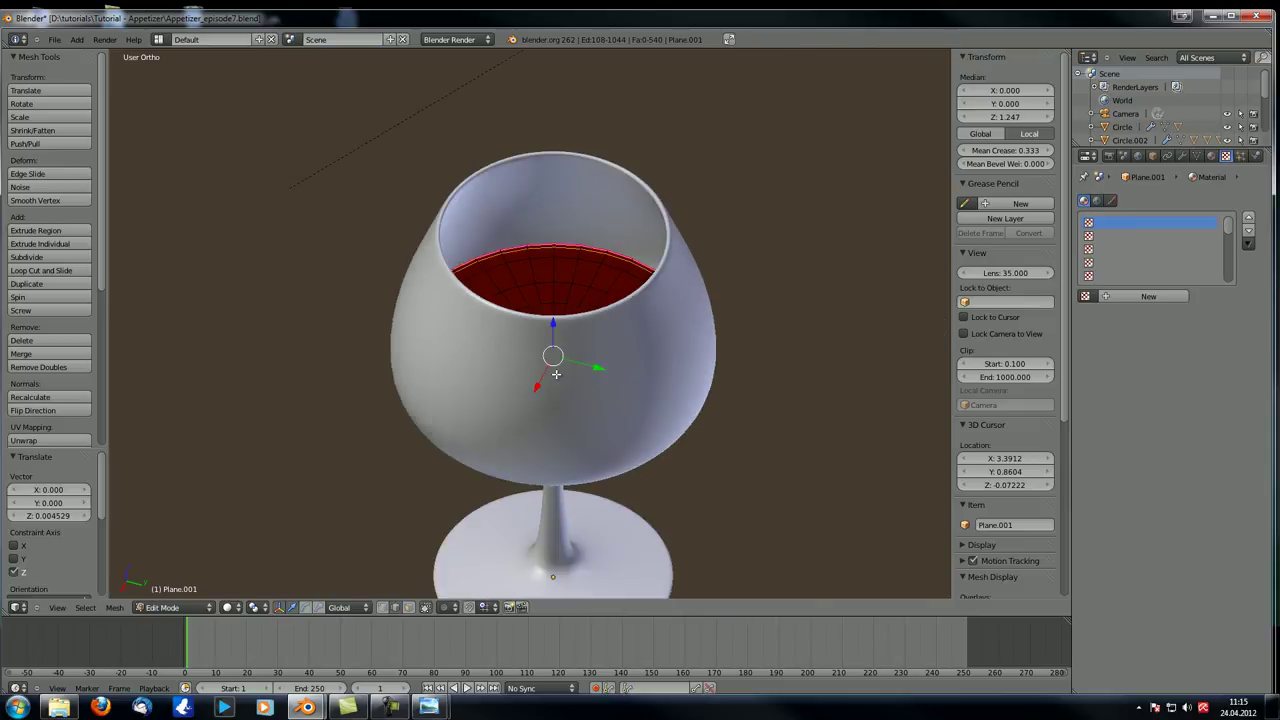
# - Switch the viewport to Textured shading and raise the selected rim loops along Z by about another 0.0012
pyautogui.click(228, 607)
pyautogui.click(244, 552)
pyautogui.scroll(5, 544, 346)
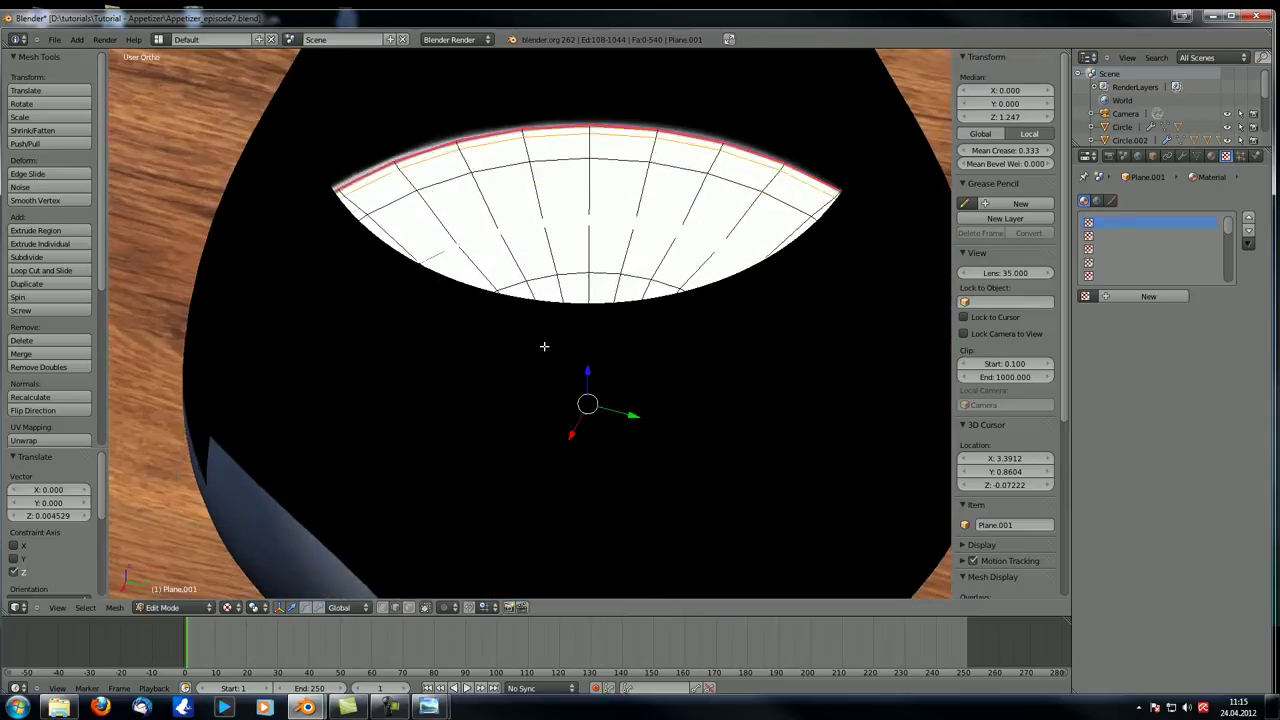
pyautogui.scroll(1, 540, 333)
pyautogui.moveTo(599, 388); pyautogui.dragTo(600, 389)
pyautogui.scroll(-2, 555, 343)
pyautogui.moveTo(555, 343); pyautogui.dragTo(332, 351, button='middle')
pyautogui.scroll(1, 498, 367)
pyautogui.moveTo(508, 358); pyautogui.dragTo(731, 335, button='middle')
pyautogui.moveTo(451, 334); pyautogui.dragTo(672, 349, button='middle')
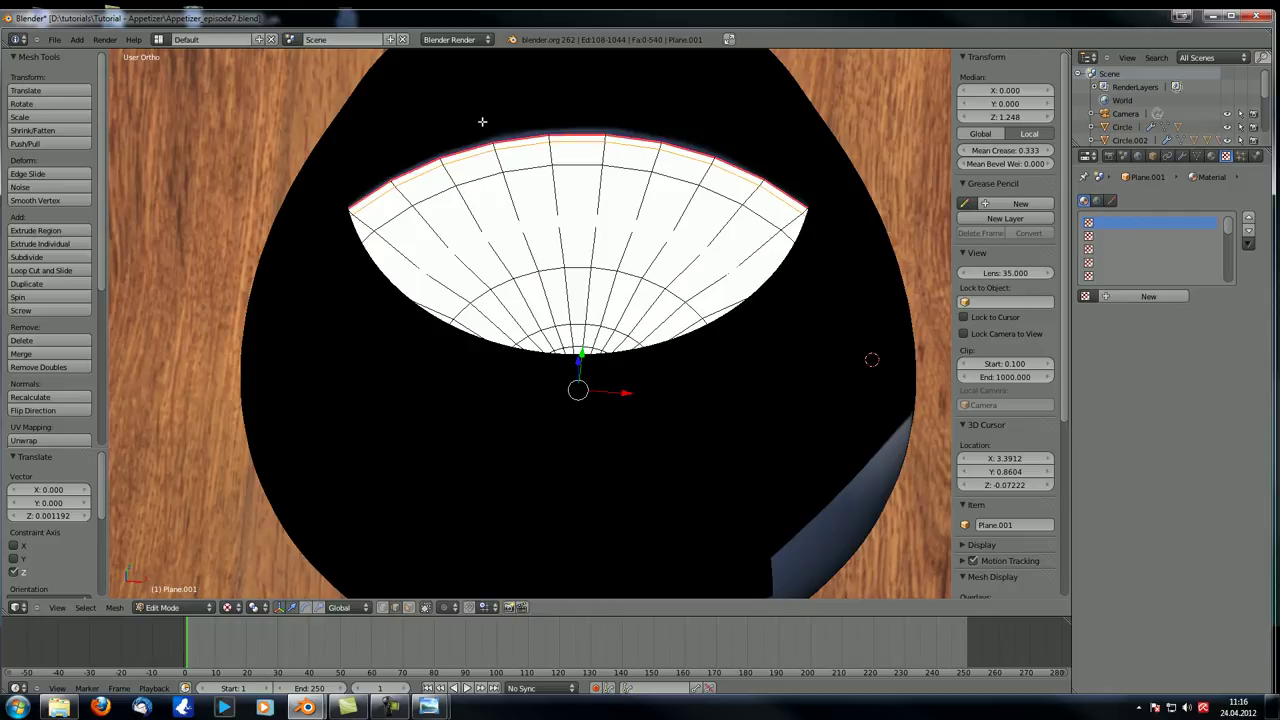
# - Leave Edit Mode on the wine mesh and bring the last render result back up
pyautogui.scroll(-4, 640, 277)
pyautogui.moveTo(640, 277)
pyautogui.mouseDown(button='middle')
pyautogui.moveTo(442, 402)
pyautogui.moveTo(334, 387)
pyautogui.moveTo(434, 364)
pyautogui.moveTo(564, 376)
pyautogui.moveTo(510, 364)
pyautogui.moveTo(533, 374)
pyautogui.mouseUp(button='middle')
pyautogui.scroll(1, 442, 402)
pyautogui.scroll(-3, 379, 377)
pyautogui.scroll(-3, 379, 377)
pyautogui.press('Tab')
pyautogui.press('z')
pyautogui.scroll(-1, 439, 364)
pyautogui.press('z')
pyautogui.scroll(2, 441, 368)
pyautogui.scroll(-3, 564, 376)
pyautogui.scroll(2, 512, 364)
pyautogui.press('F11')
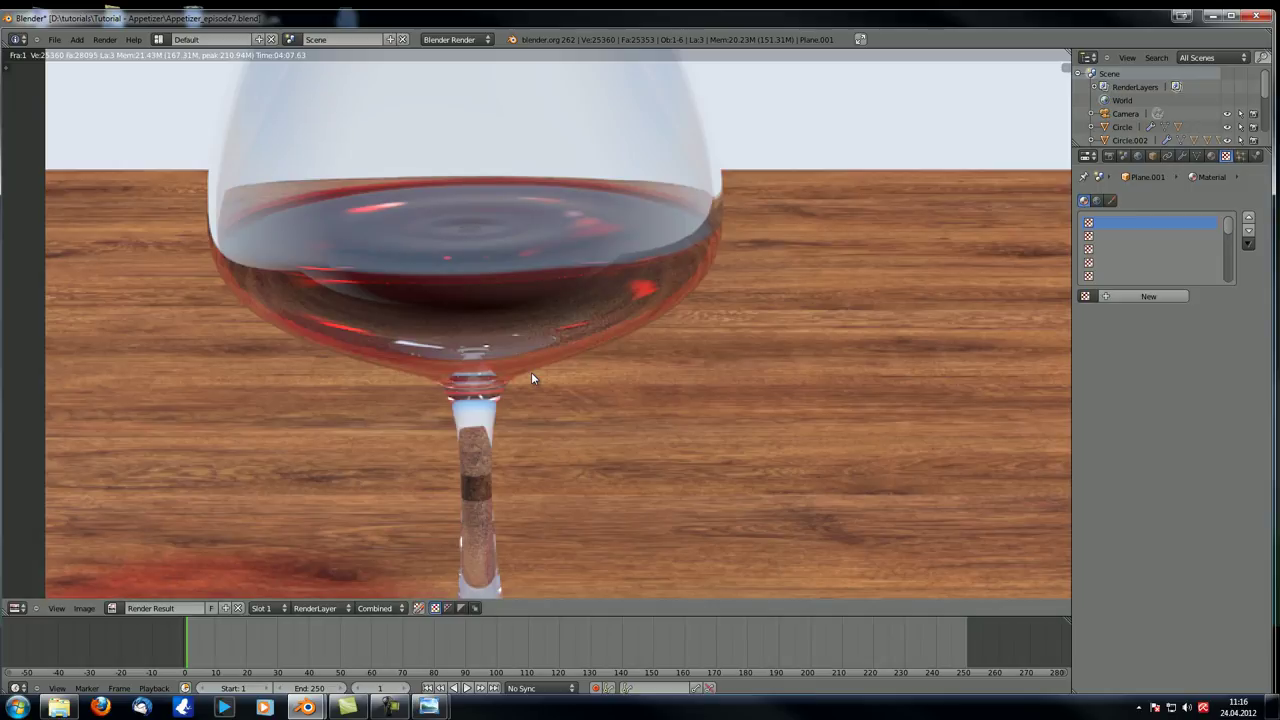
# - Examine the rendered glass, including the wine surface, the stem, the base and the red-tinted area on the table
pyautogui.scroll(-4, 532, 373)
pyautogui.scroll(1, 532, 373)
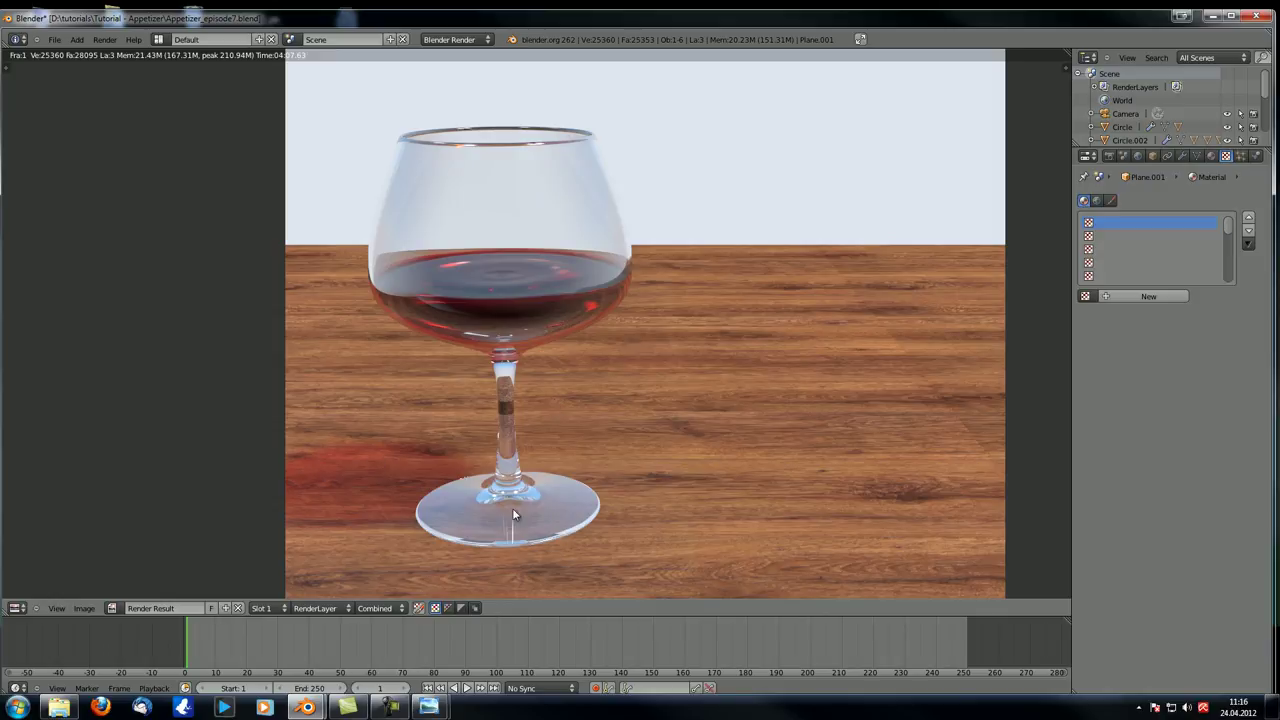
pyautogui.scroll(1, 468, 547)
pyautogui.moveTo(474, 549); pyautogui.dragTo(560, 343, button='middle')
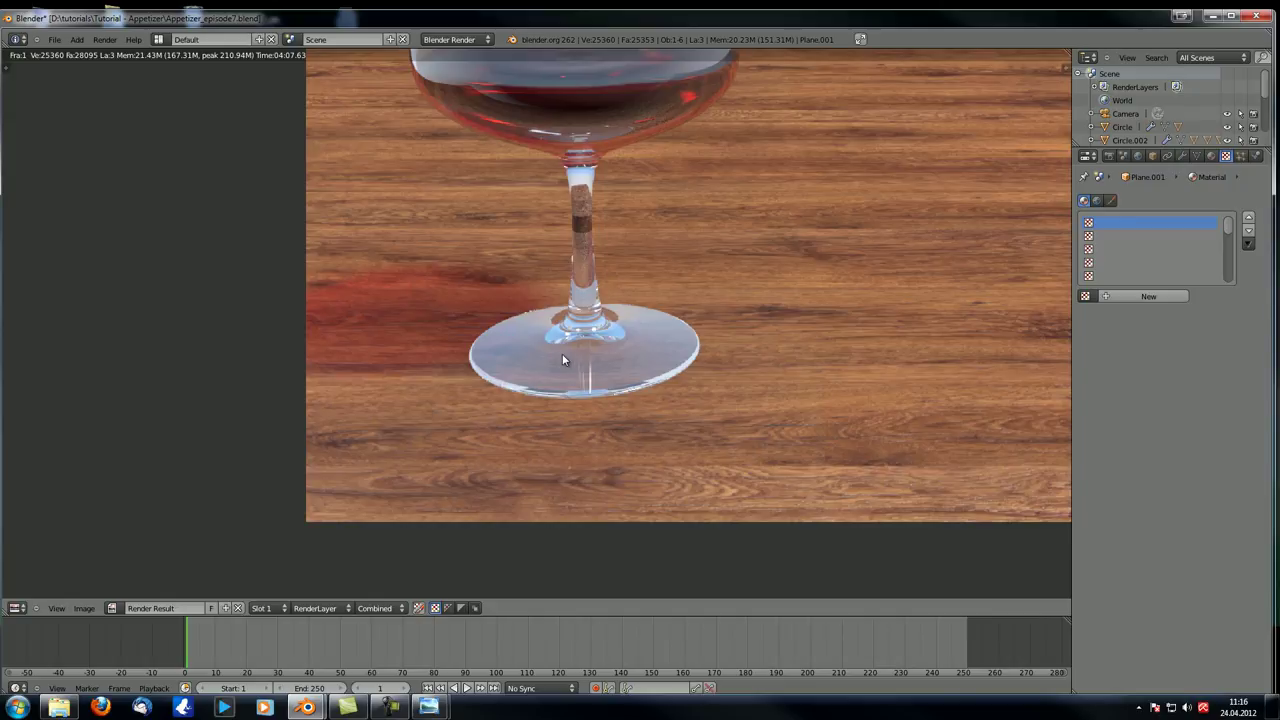
pyautogui.scroll(1, 562, 356)
pyautogui.moveTo(562, 356); pyautogui.dragTo(511, 450, button='middle')
pyautogui.scroll(-2, 486, 489)
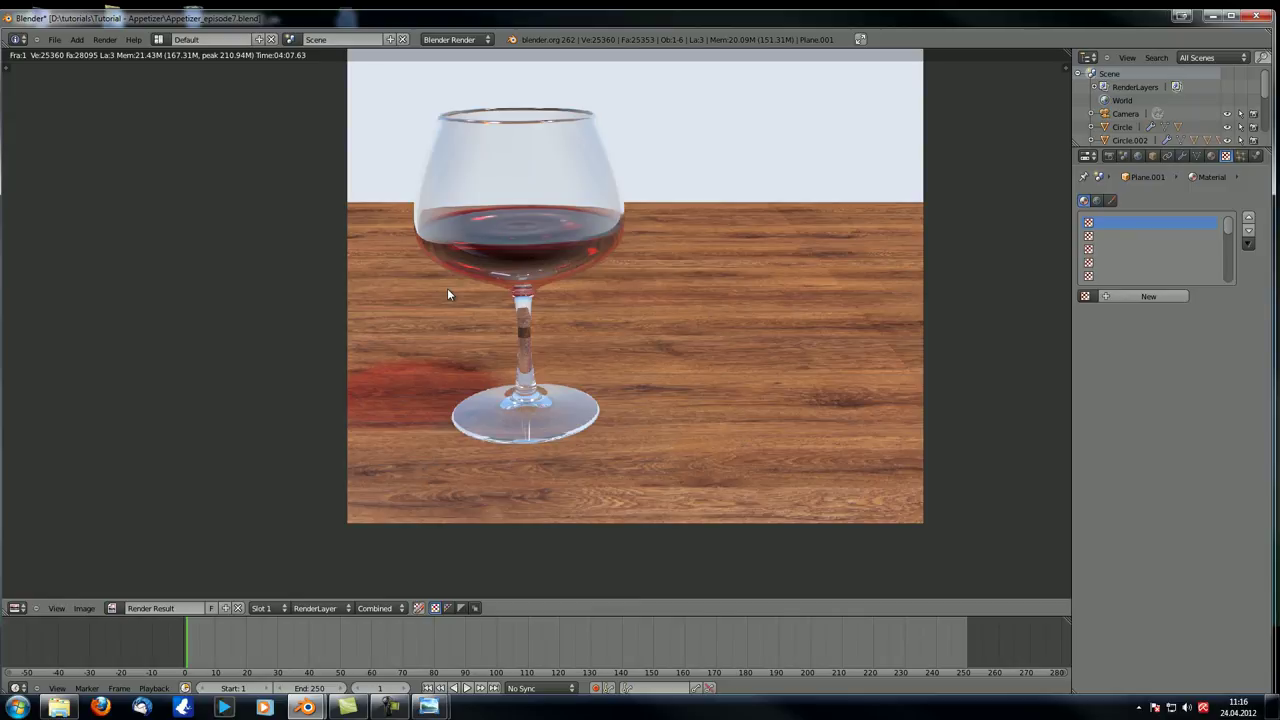
pyautogui.scroll(1, 447, 289)
pyautogui.moveTo(460, 289); pyautogui.dragTo(395, 385, button='middle')
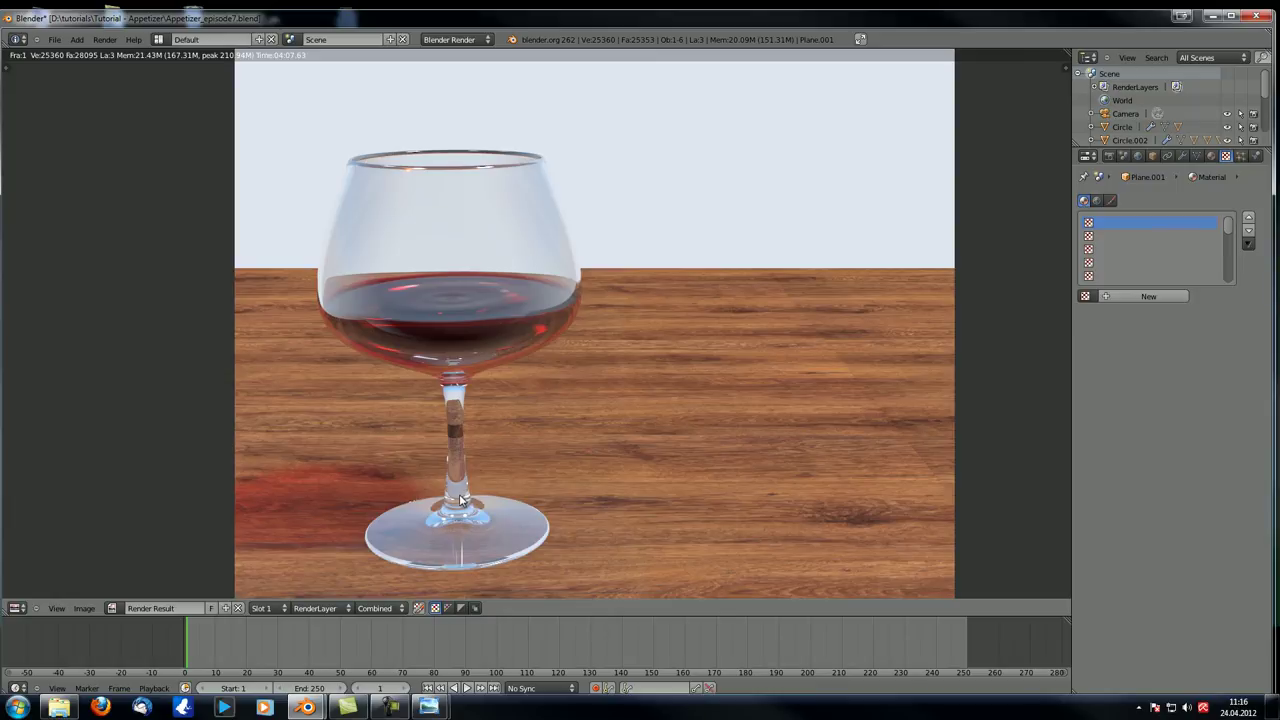
pyautogui.scroll(-1, 376, 478)
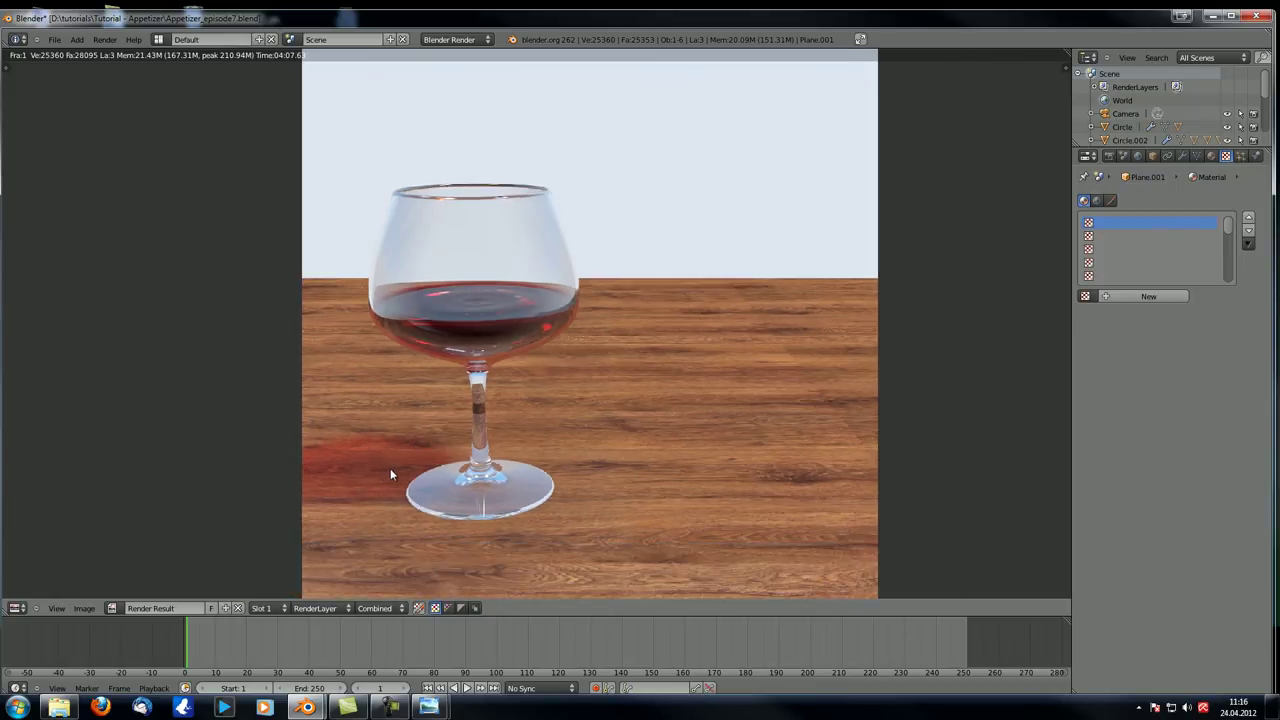